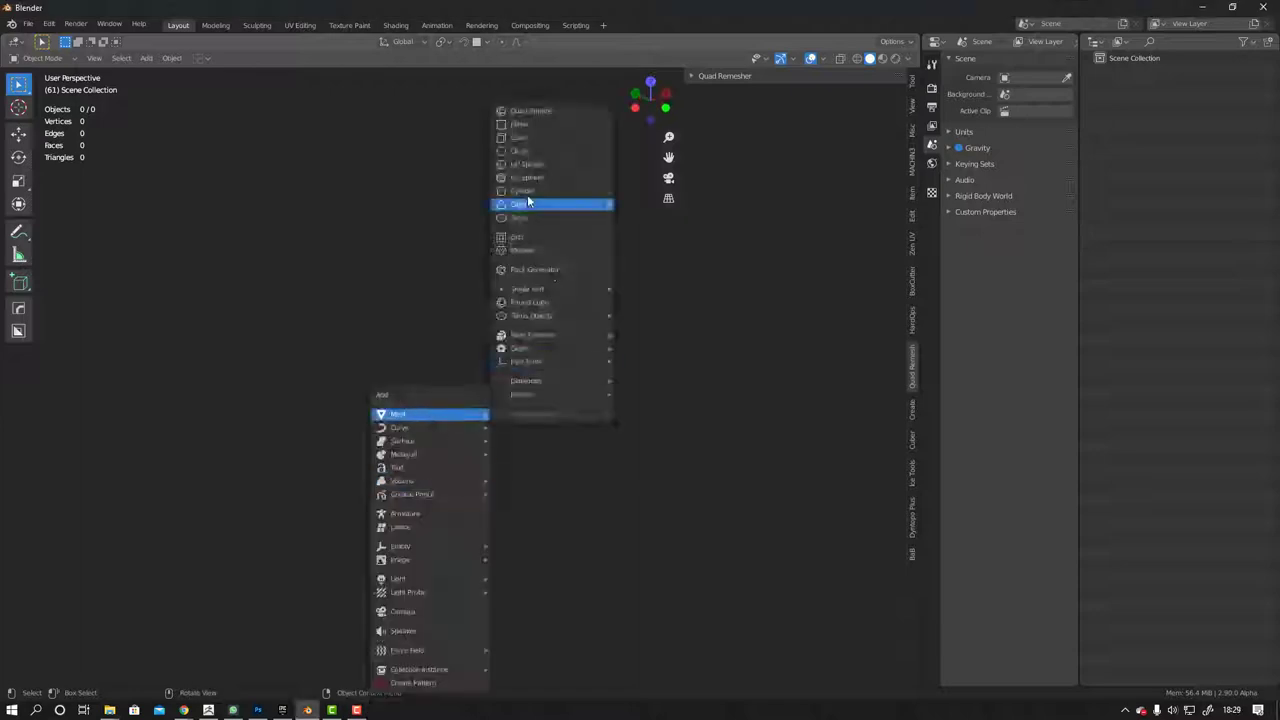
Add a cube shaped into the tall HUMAN reference box, then add a circle mesh for the base slab
{"action": "left_click", "coordinate": [528, 203]}
{"action": "key", "text": "Tab"}
{"action": "left_click", "coordinate": [452, 478]}
{"action": "key", "text": "g"}
{"action": "key", "text": "x"}
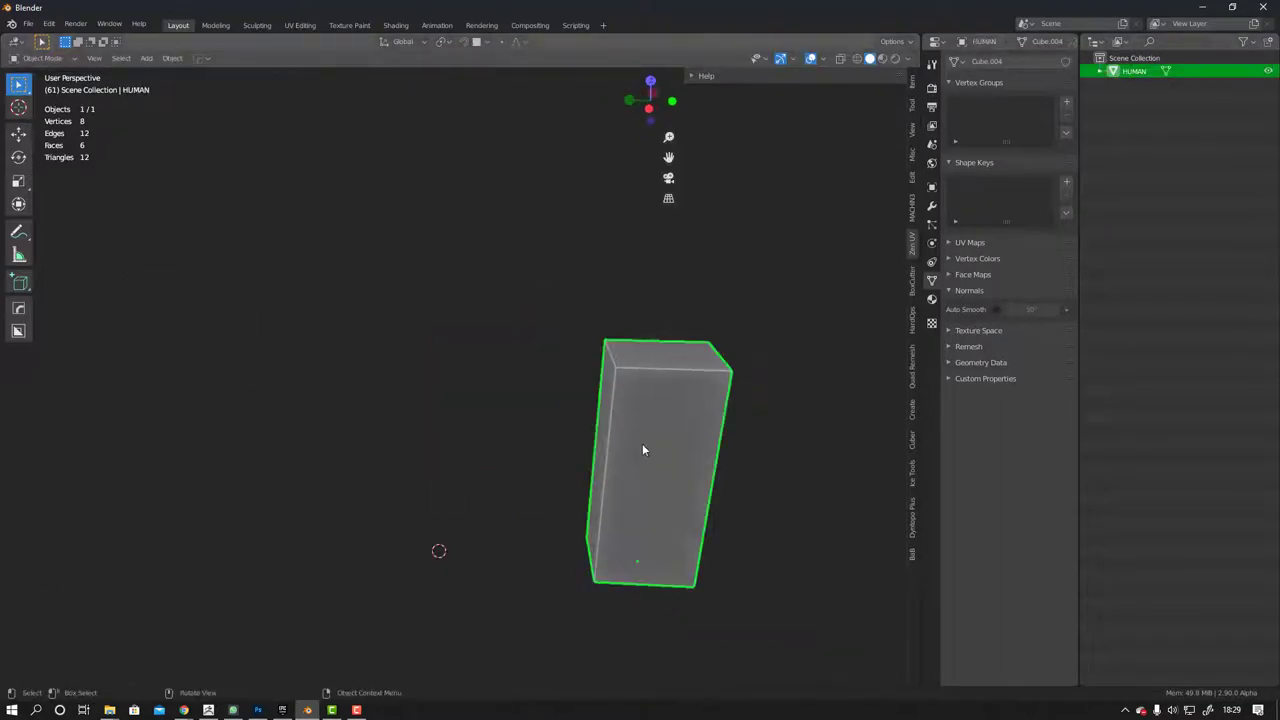
{"action": "left_click", "coordinate": [510, 148]}
{"action": "key", "text": "Tab"}
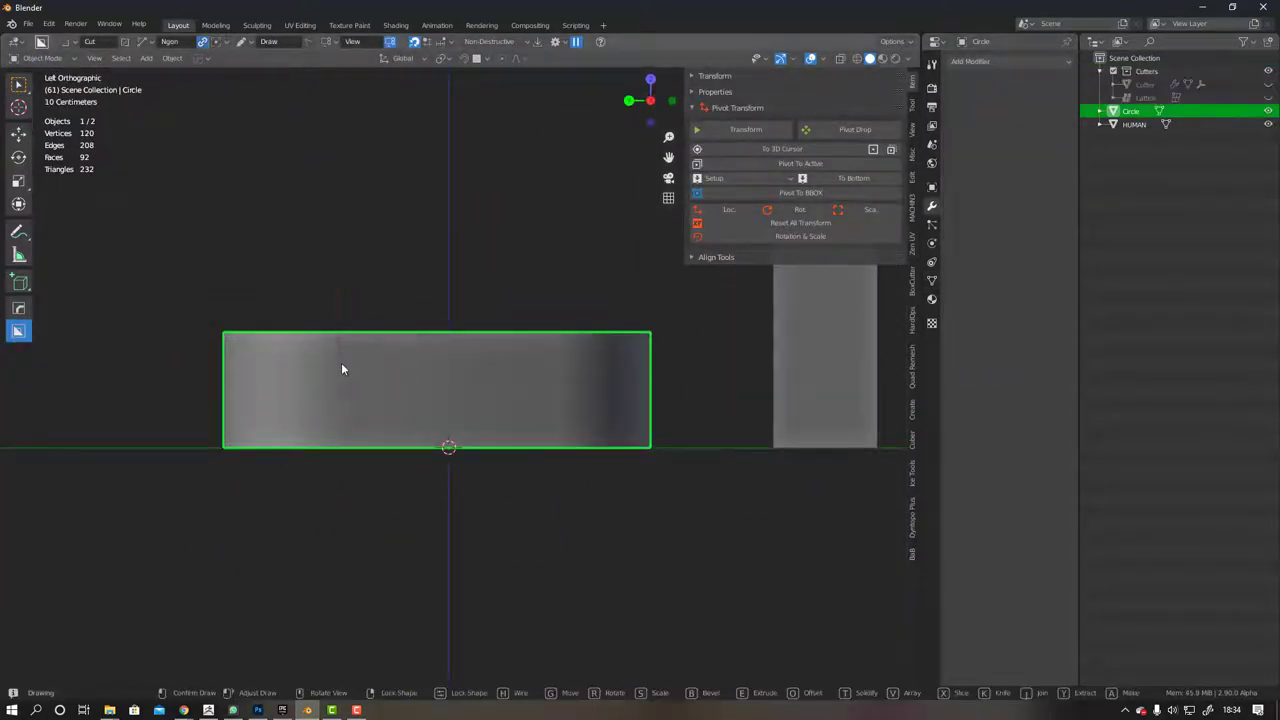
Cut a stepped panel groove into the base slab's side and sharpen its edges
{"action": "left_click", "coordinate": [718, 297]}
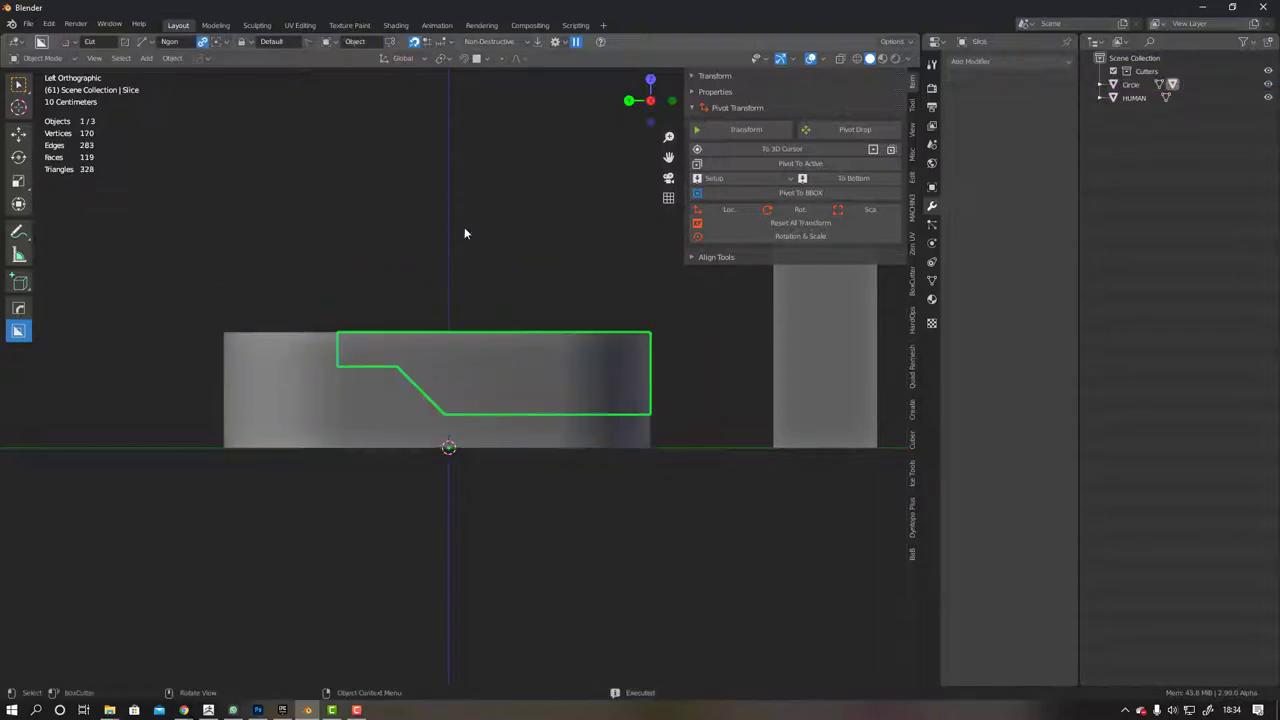
{"action": "key", "text": "q"}
{"action": "left_click", "coordinate": [441, 364]}
{"action": "mouse_move", "coordinate": [441, 364]}
{"action": "middle_mouse_down"}
{"action": "mouse_move", "coordinate": [380, 390]}
{"action": "mouse_move", "coordinate": [498, 379]}
{"action": "mouse_move", "coordinate": [214, 378]}
{"action": "middle_mouse_up"}
Add a 30° bevel to the base slab
{"action": "left_click", "coordinate": [342, 401]}
{"action": "scroll", "coordinate": [360, 420], "scroll_direction": "up", "scroll_amount": 3}
{"action": "key", "text": "q"}
{"action": "left_click", "coordinate": [374, 440]}
{"action": "key", "text": "Tab"}
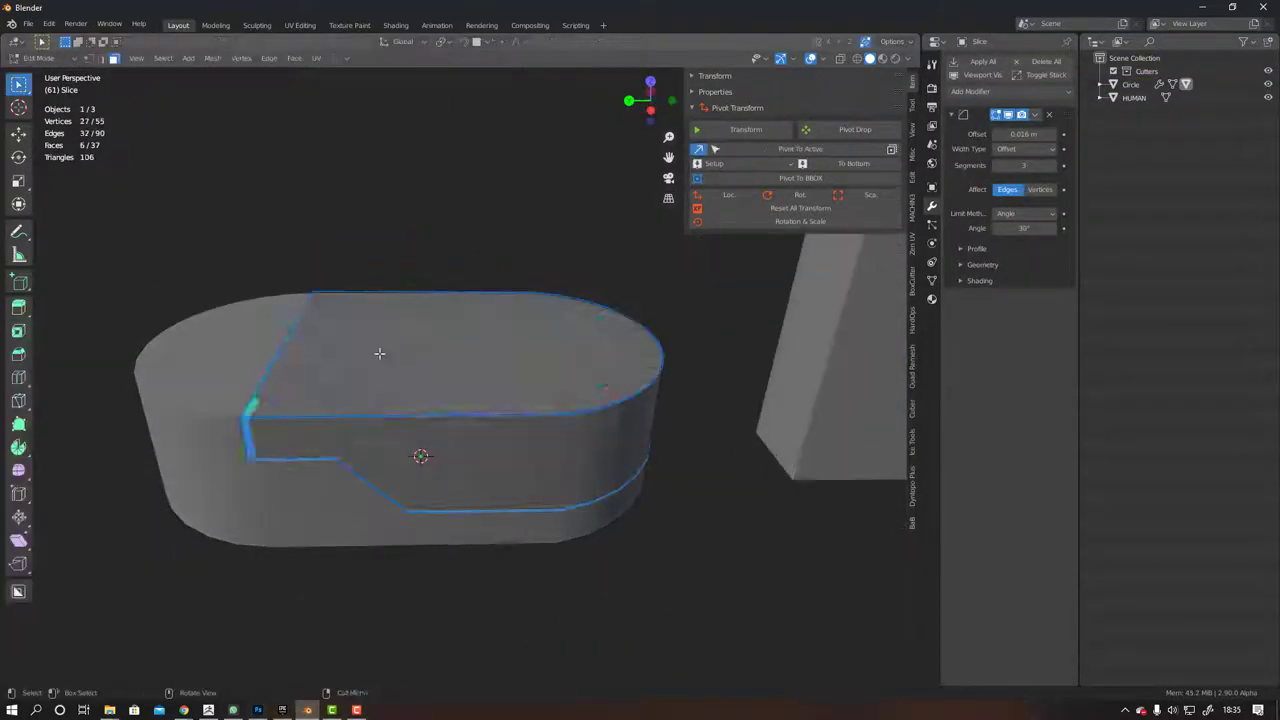
{"action": "key", "text": "Tab"}
Split the base's top face off as a separate object
{"action": "left_click", "coordinate": [414, 344]}
{"action": "key", "text": "Tab"}
{"action": "middle_click_drag", "start_coordinate": [414, 344], "coordinate": [420, 470]}
{"action": "left_click", "coordinate": [420, 400]}
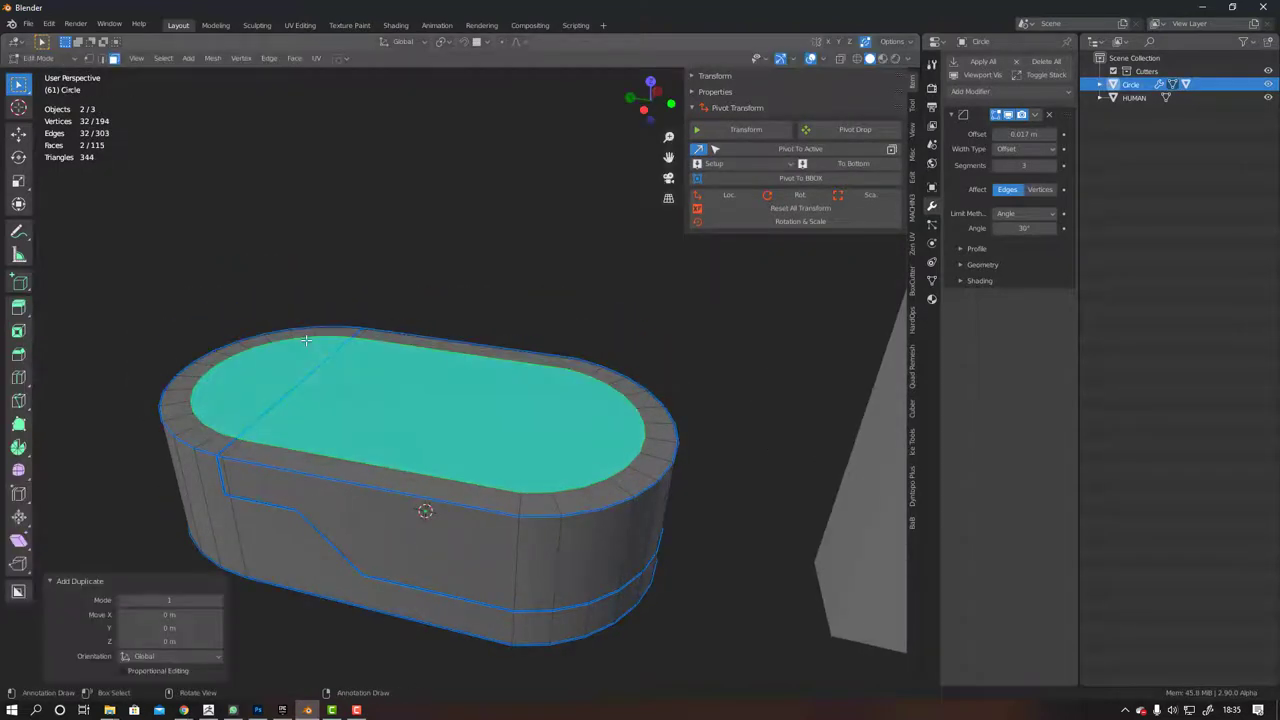
{"action": "key", "text": "p"}
{"action": "left_click", "coordinate": [306, 274]}
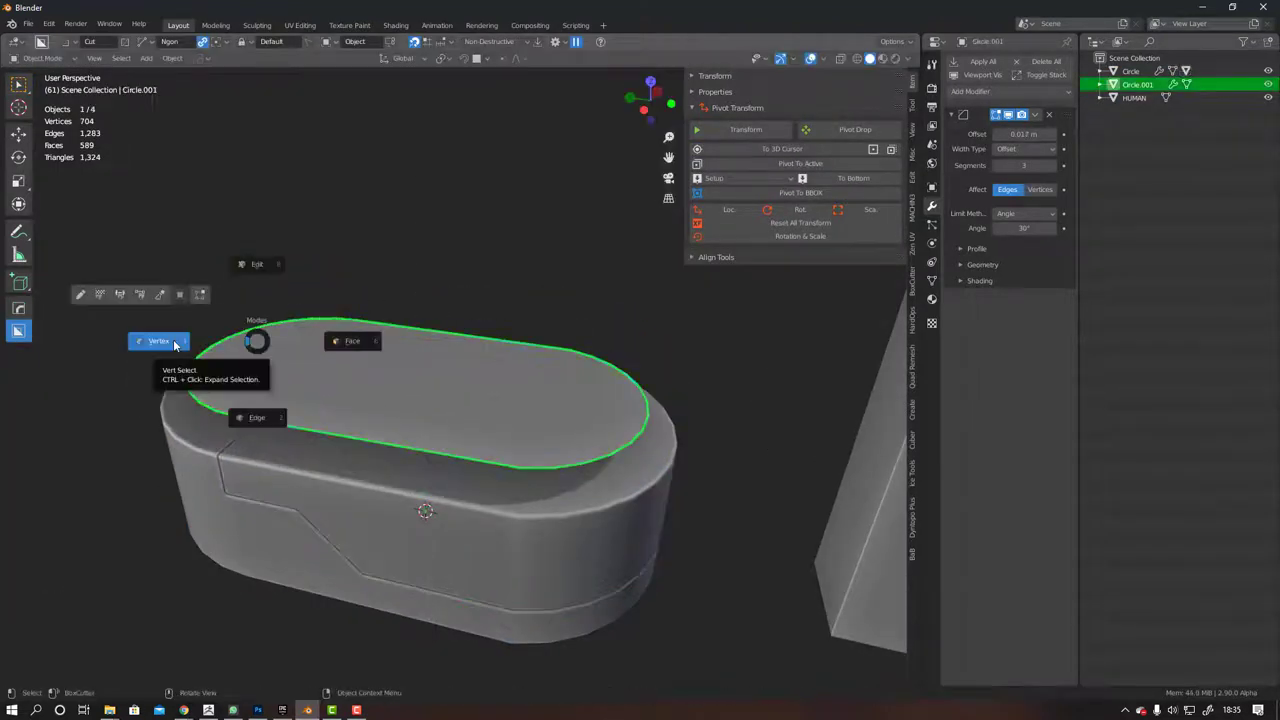
Adjust the top slab's vertices and add a subdivision modifier
{"action": "left_click", "coordinate": [174, 344]}
{"action": "scroll", "coordinate": [314, 441], "scroll_direction": "up", "scroll_amount": 2}
{"action": "key", "text": "Tab"}
{"action": "scroll", "coordinate": [420, 230], "scroll_direction": "down", "scroll_amount": 3}
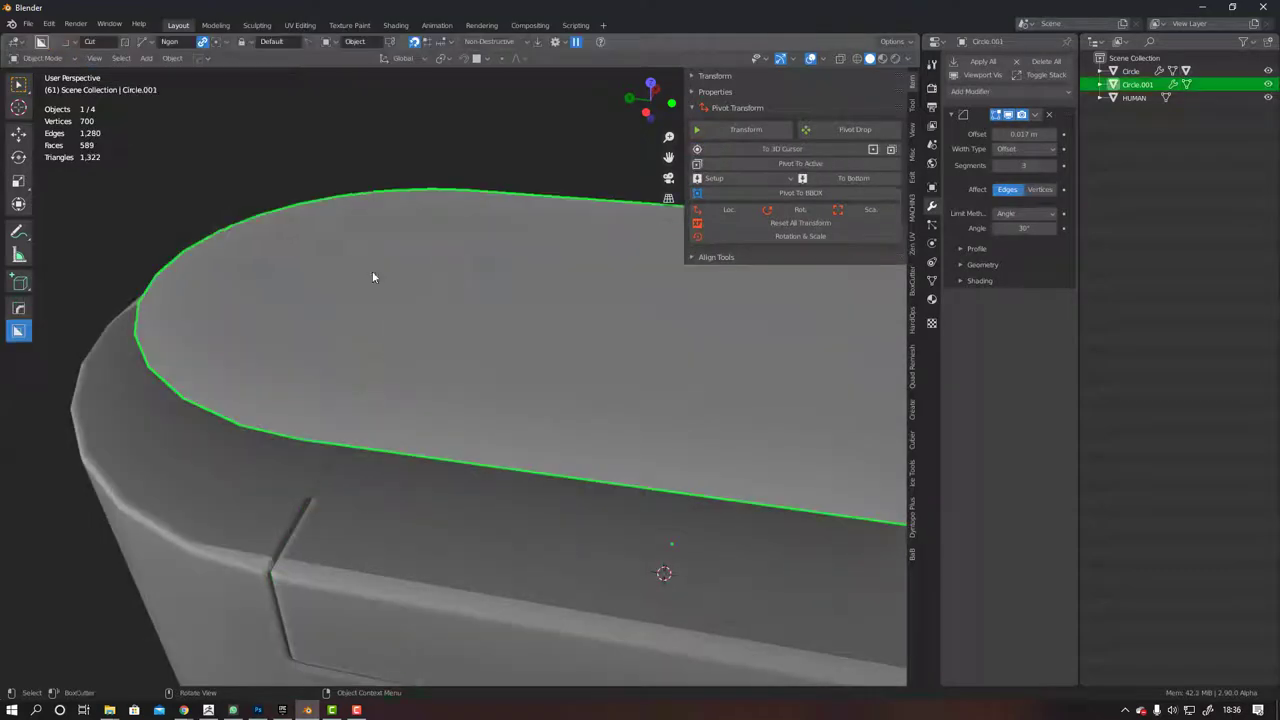
{"action": "key", "text": "ctrl+2"}
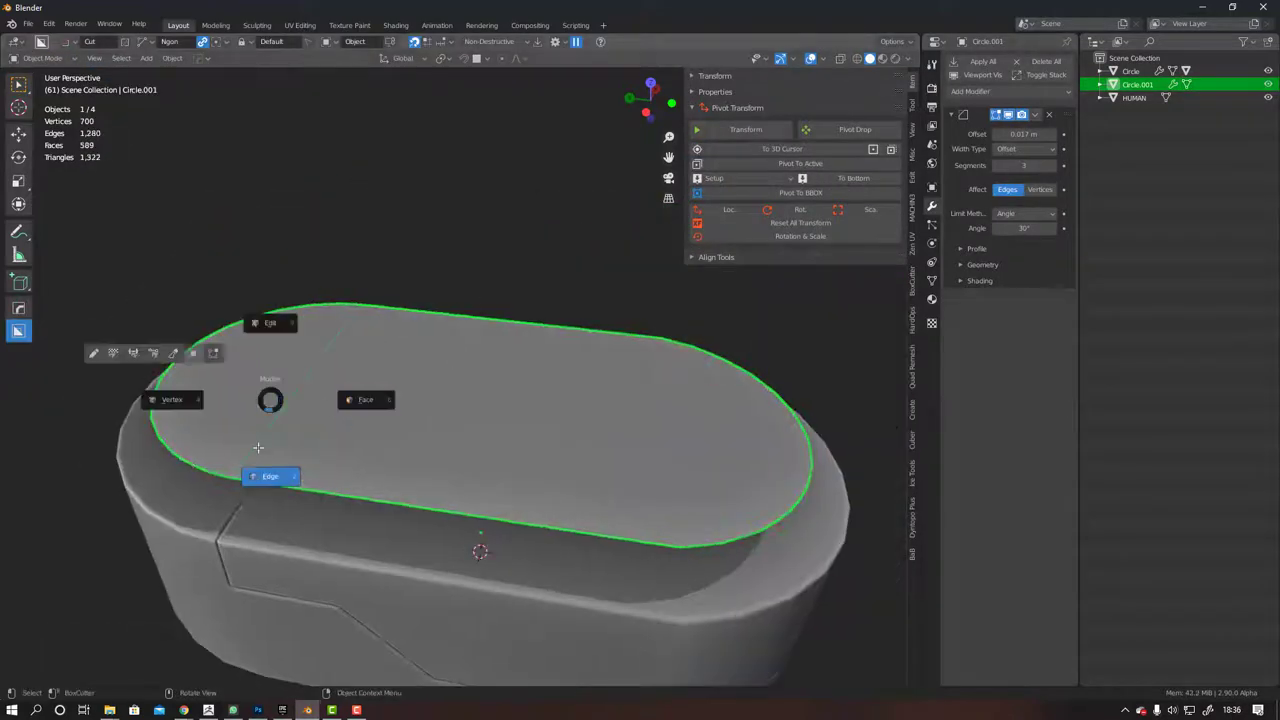
Solidify the top slab to a set thickness and rest it on the base
{"action": "left_click", "coordinate": [258, 447]}
{"action": "key", "text": "Tab"}
{"action": "key", "text": "q"}
{"action": "left_click", "coordinate": [351, 245]}
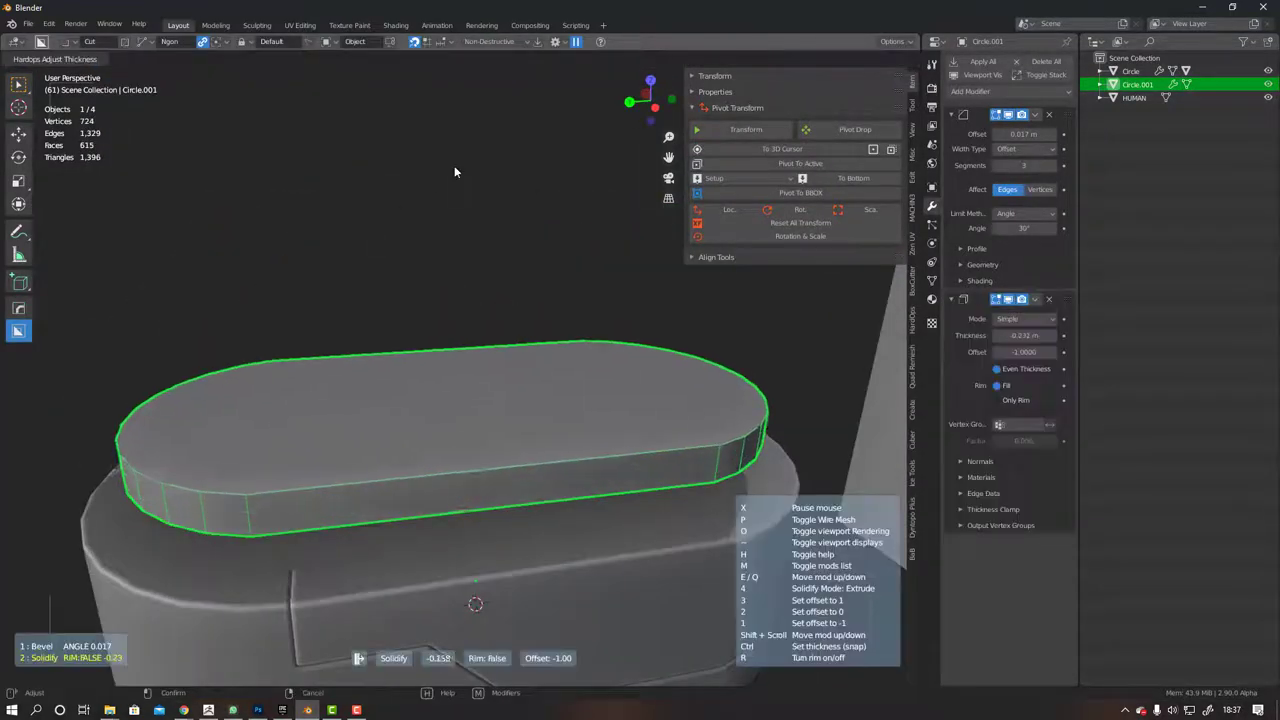
{"action": "left_click", "coordinate": [454, 165]}
{"action": "key", "text": "ctrl+KP_3"}
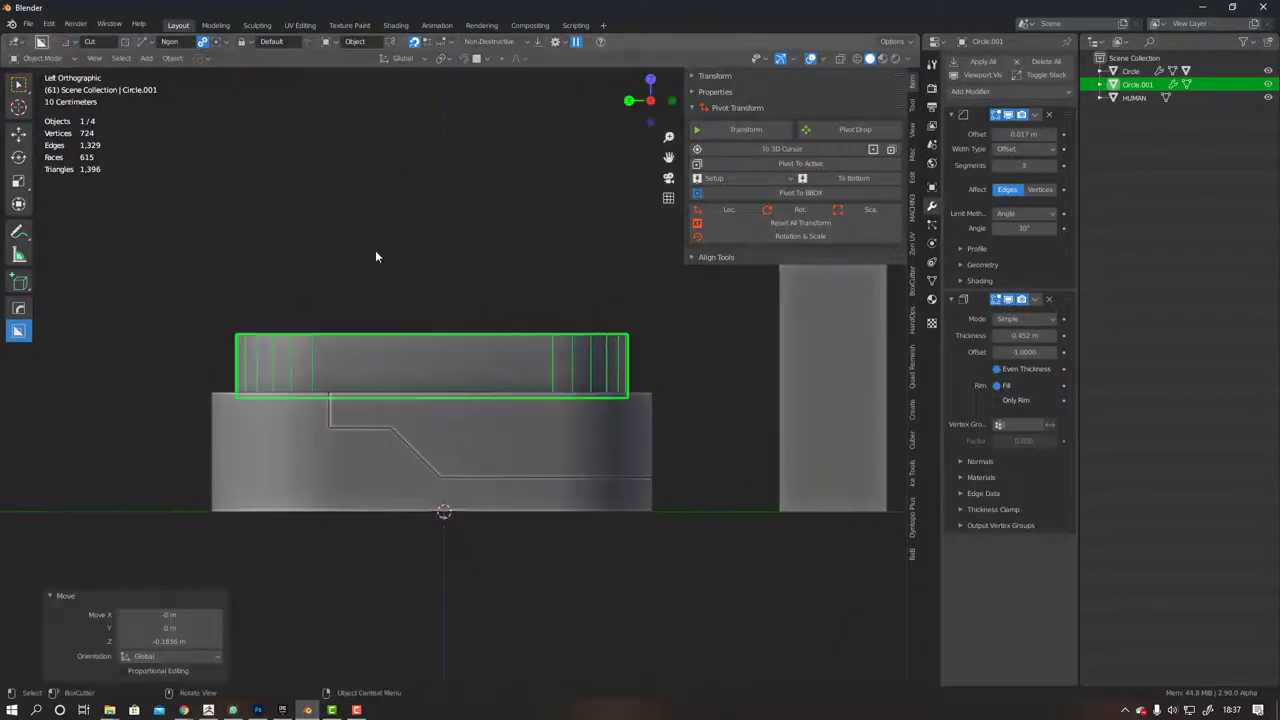
Cut a rounded shape from the slab's top, leaving a taller block at one end
{"action": "key", "text": "b"}
{"action": "left_click", "coordinate": [446, 350]}
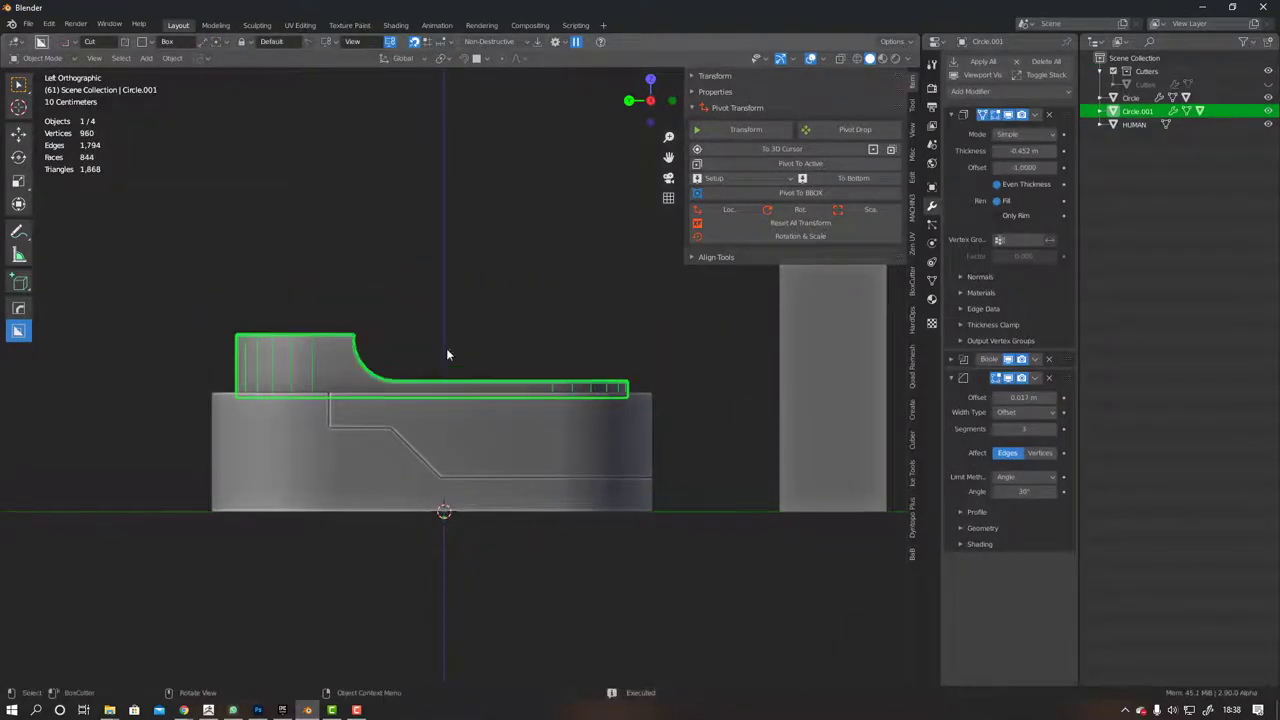
{"action": "middle_click_drag", "start_coordinate": [446, 350], "coordinate": [446, 390]}
{"action": "scroll", "coordinate": [446, 390], "scroll_direction": "up", "scroll_amount": 5}
{"action": "scroll", "coordinate": [480, 289], "scroll_direction": "down", "scroll_amount": 5}
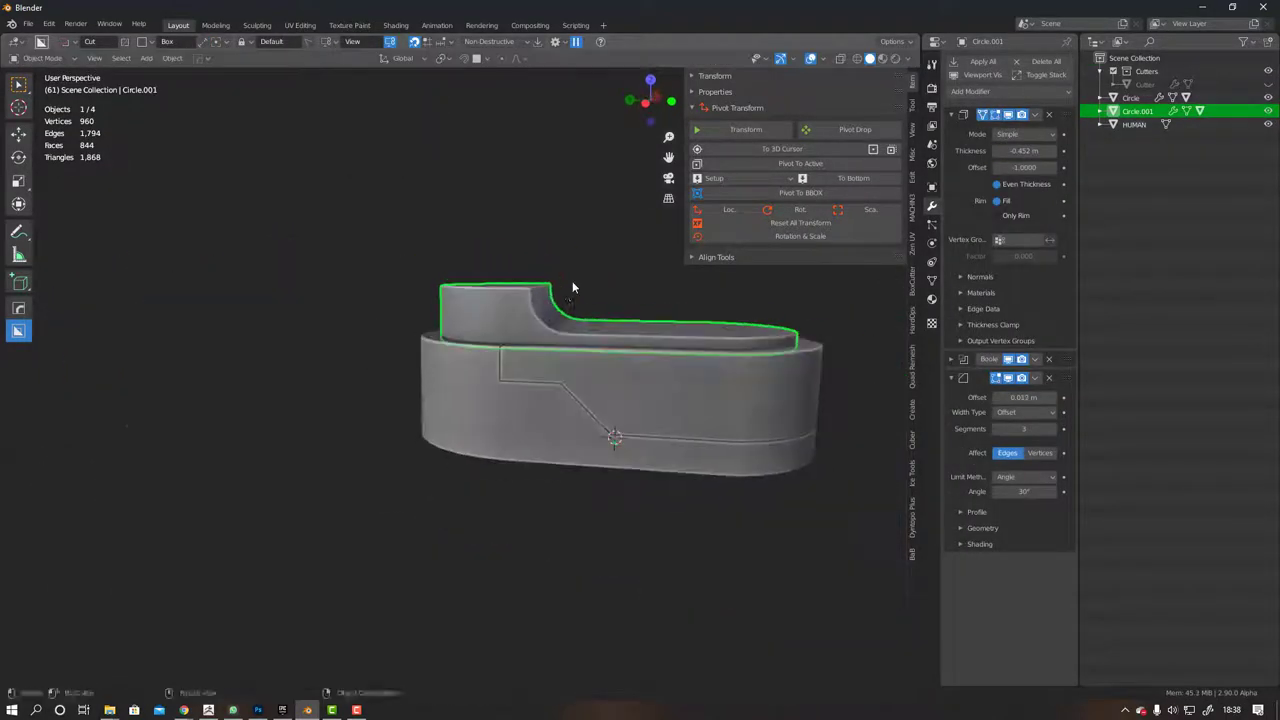
{"action": "key", "text": "alt+a"}
{"action": "mouse_move", "coordinate": [571, 286]}
{"action": "middle_mouse_down"}
{"action": "mouse_move", "coordinate": [410, 300]}
{"action": "mouse_move", "coordinate": [471, 491]}
{"action": "middle_mouse_up"}
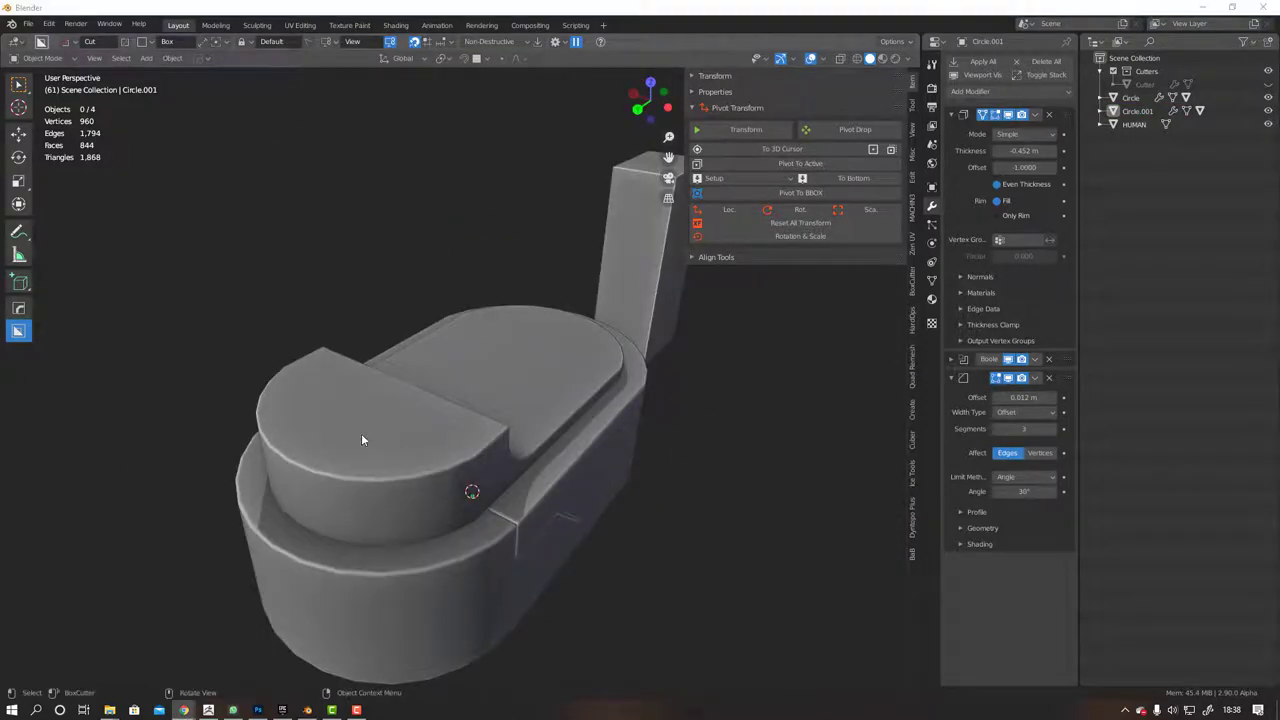
Extrude the raised block's D-shaped top face upward
{"action": "middle_click_drag", "start_coordinate": [362, 440], "coordinate": [334, 280]}
{"action": "left_click", "coordinate": [334, 280]}
{"action": "key", "text": "Tab"}
{"action": "left_click", "coordinate": [355, 341]}
{"action": "key", "text": "e"}
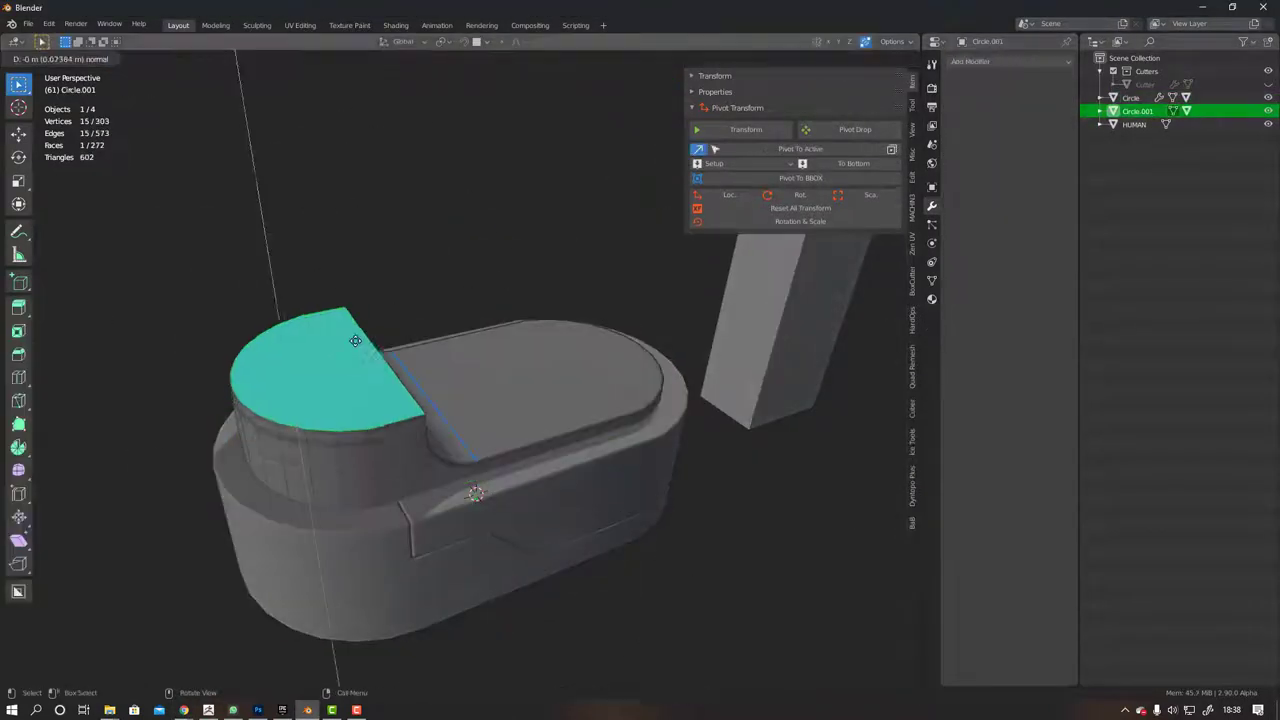
{"action": "left_click", "coordinate": [331, 294]}
{"action": "key", "text": "Tab"}
Apply the slab's modifiers, inset the D-shaped face, and move it along Y
{"action": "key", "text": "alt+w"}
{"action": "key", "text": "q"}
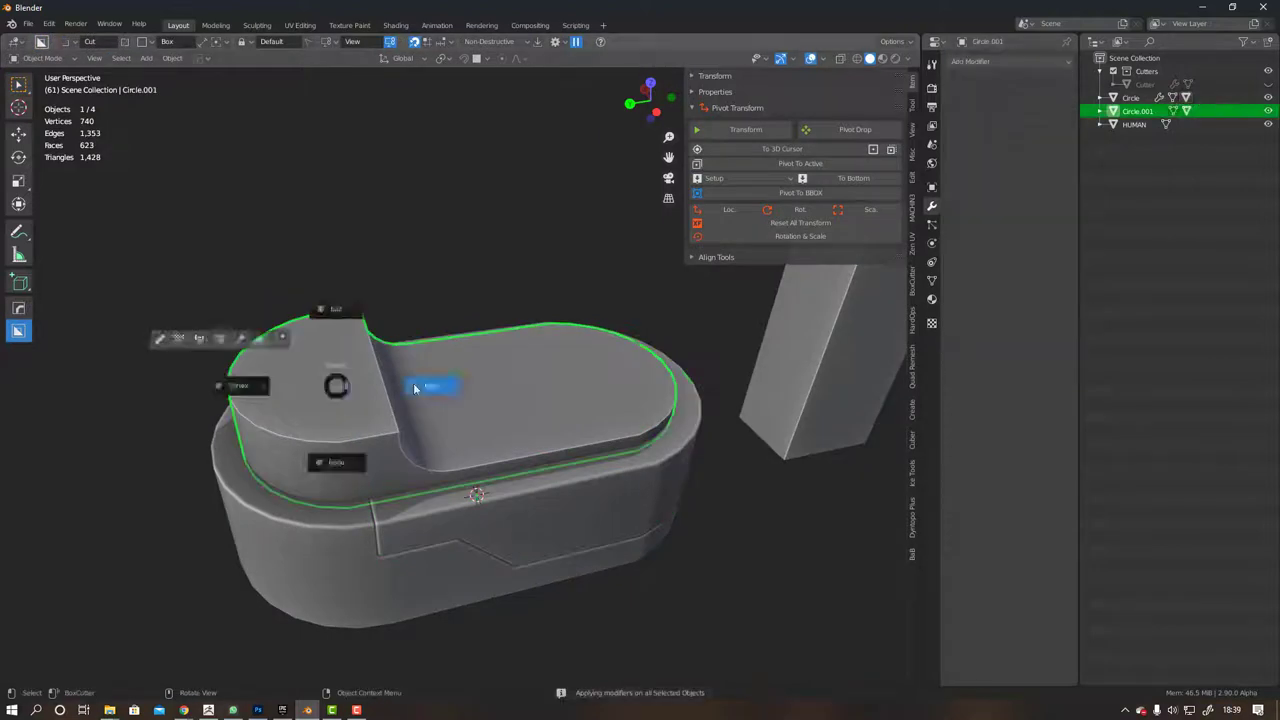
{"action": "left_click", "coordinate": [415, 388]}
{"action": "middle_click_drag", "start_coordinate": [425, 360], "coordinate": [409, 531]}
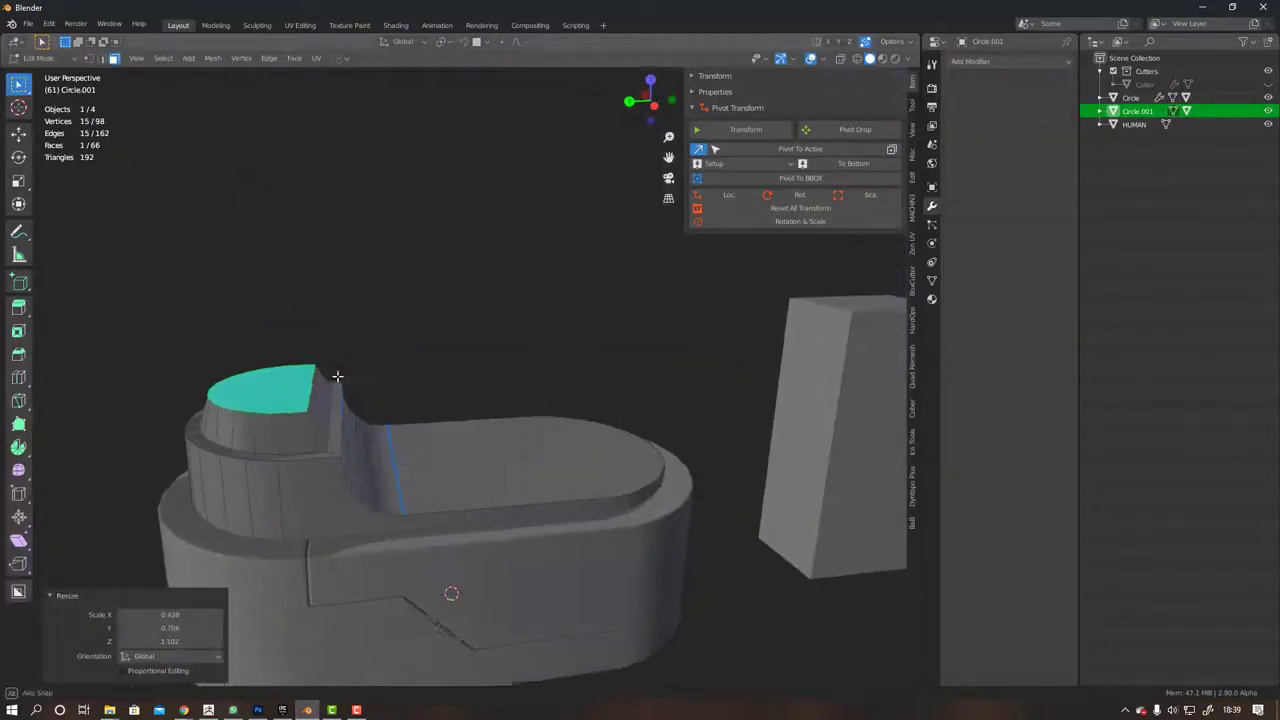
{"action": "key", "text": "grave"}
{"action": "left_click", "coordinate": [457, 218]}
{"action": "key", "text": "g"}
{"action": "key", "text": "y"}
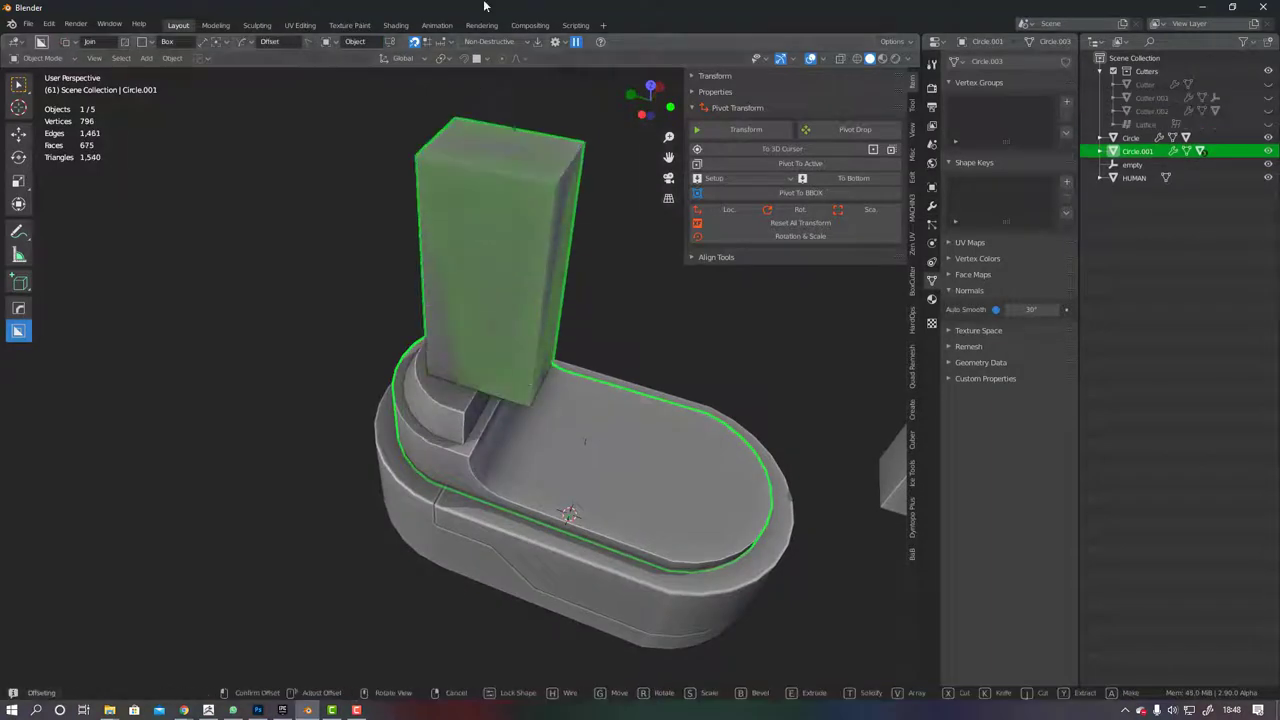
Set the tower column's height, add loop cuts, and bevel its vertical edges
{"action": "mouse_move", "coordinate": [484, 6]}
{"action": "middle_mouse_down"}
{"action": "mouse_move", "coordinate": [449, 180]}
{"action": "mouse_move", "coordinate": [476, 310]}
{"action": "mouse_move", "coordinate": [450, 247]}
{"action": "middle_mouse_up"}
{"action": "scroll", "coordinate": [476, 308], "scroll_direction": "down", "scroll_amount": 1, "text": "alt"}
{"action": "key", "text": "Tab"}
{"action": "key", "text": "ctrl+r"}
{"action": "scroll", "coordinate": [477, 308], "scroll_direction": "up", "scroll_amount": 3}
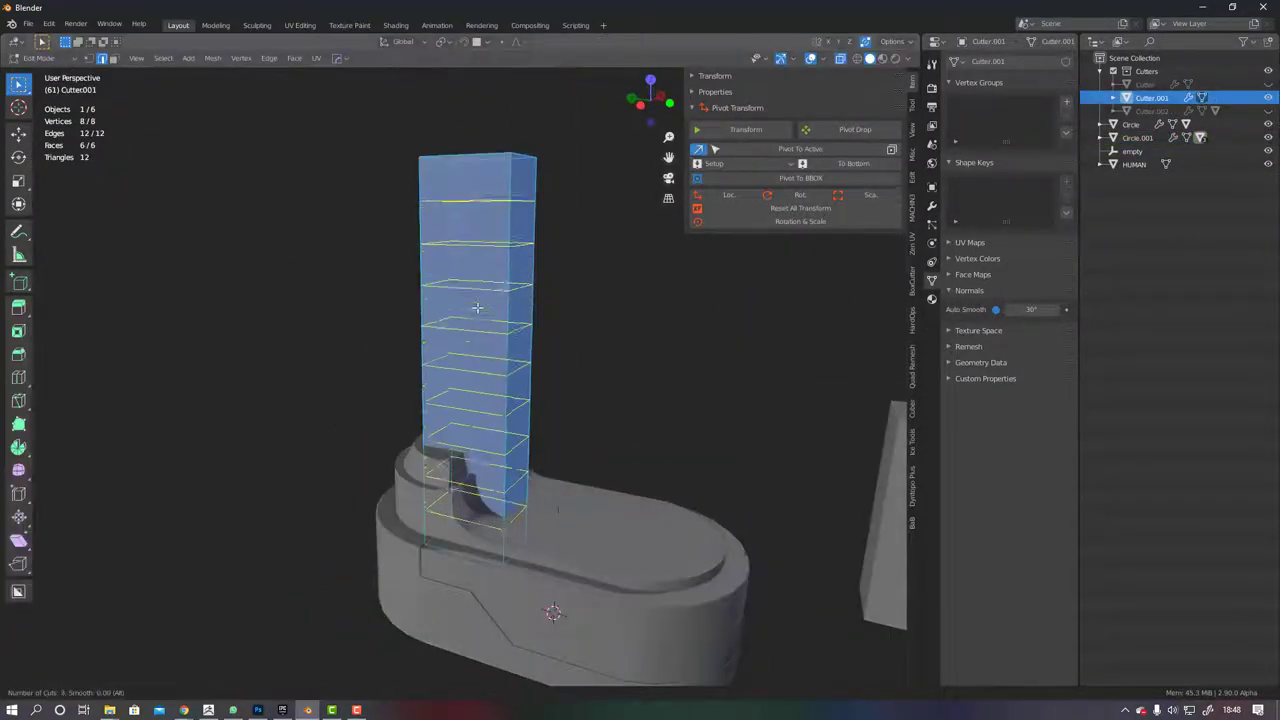
{"action": "left_click", "coordinate": [477, 308]}
{"action": "middle_click_drag", "start_coordinate": [477, 308], "coordinate": [424, 320]}
{"action": "key", "text": "ctrl+b"}
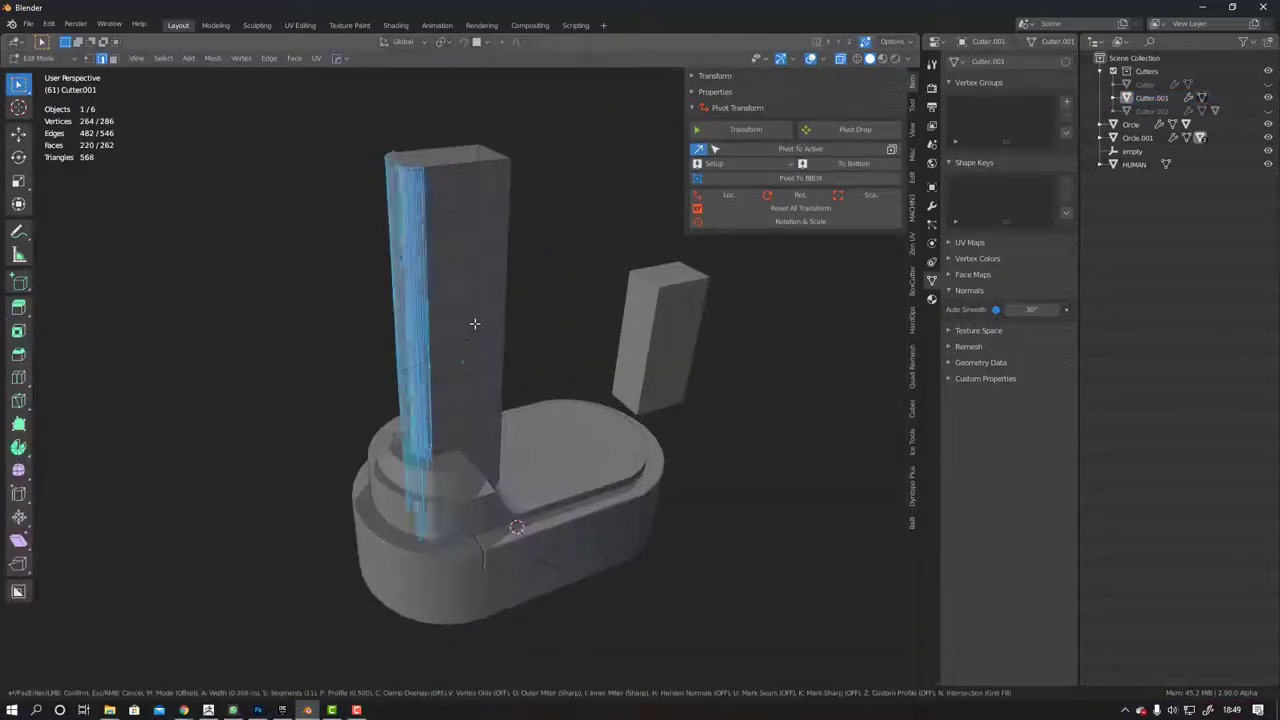
{"action": "left_click", "coordinate": [484, 325]}
{"action": "mouse_move", "coordinate": [484, 325]}
{"action": "middle_mouse_down"}
{"action": "mouse_move", "coordinate": [443, 366]}
{"action": "mouse_move", "coordinate": [419, 358]}
{"action": "mouse_move", "coordinate": [386, 269]}
{"action": "middle_mouse_up"}
{"action": "key", "text": "Tab"}
Cut an arrayed row of three rectangular openings through the pillar
{"action": "scroll", "coordinate": [386, 269], "scroll_direction": "up", "scroll_amount": 2}
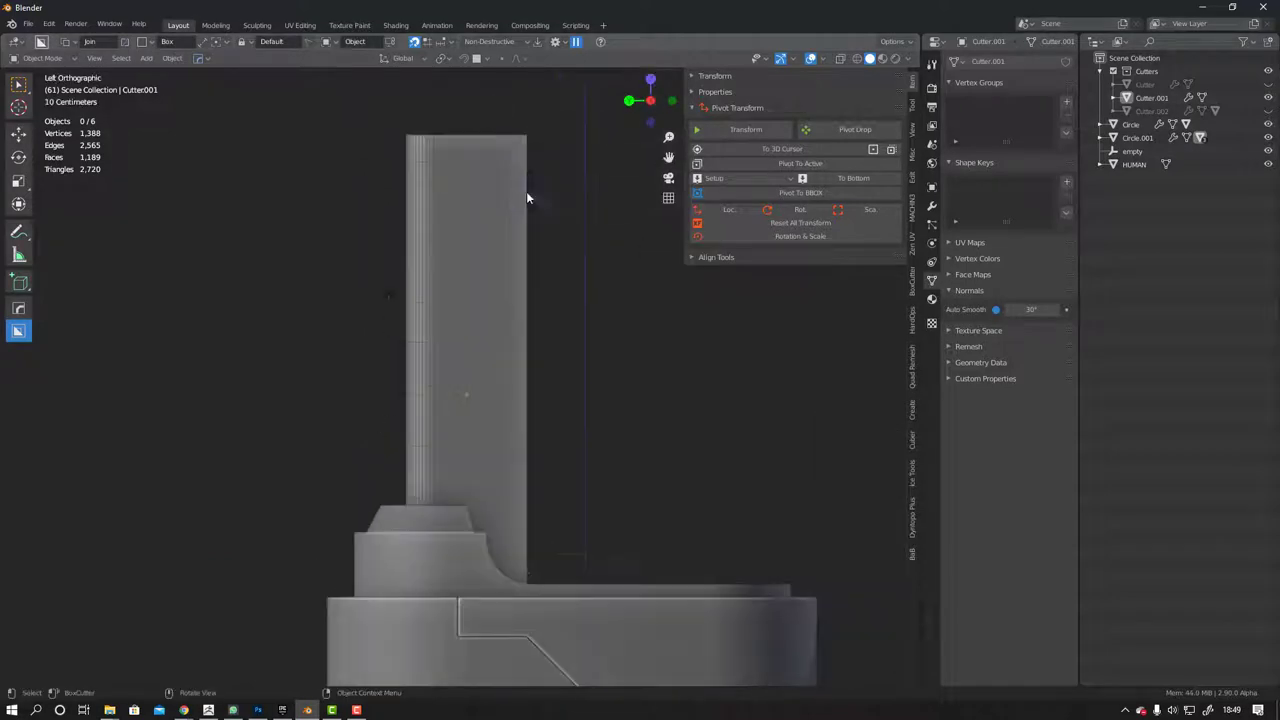
{"action": "key", "text": "d"}
{"action": "left_click_drag", "start_coordinate": [451, 210], "coordinate": [502, 297]}
{"action": "key", "text": "v"}
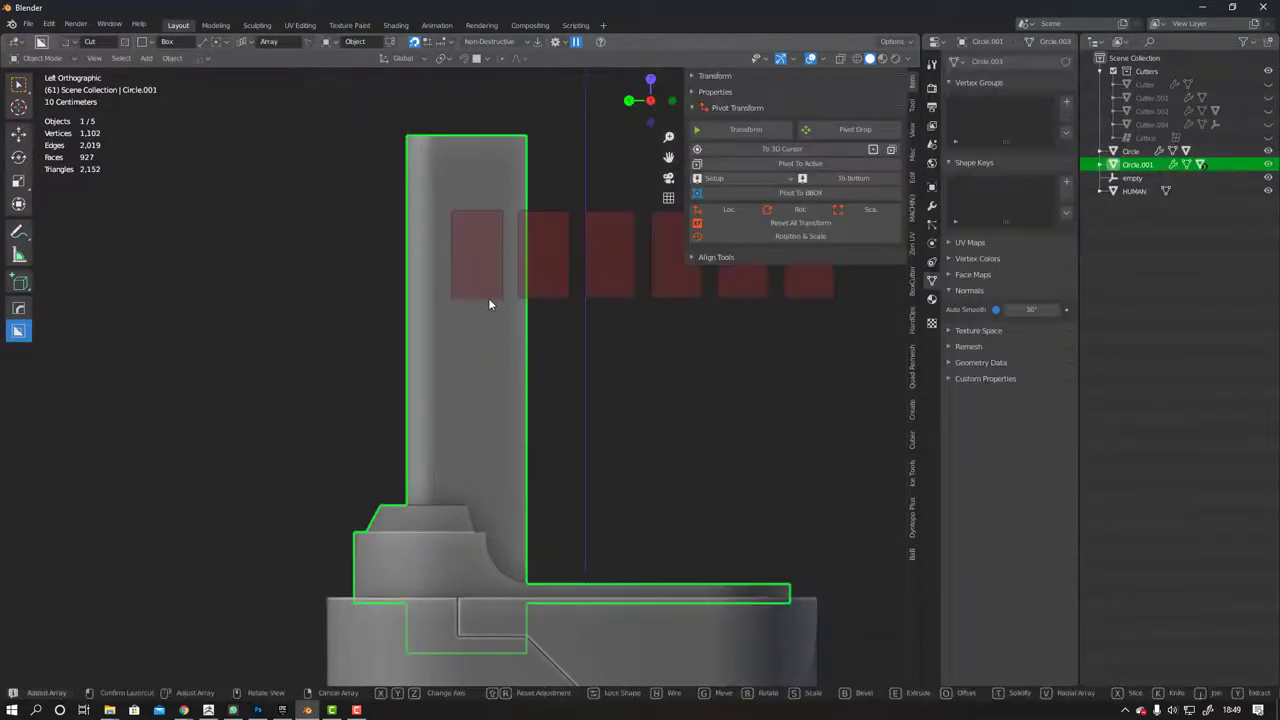
{"action": "key", "text": "g"}
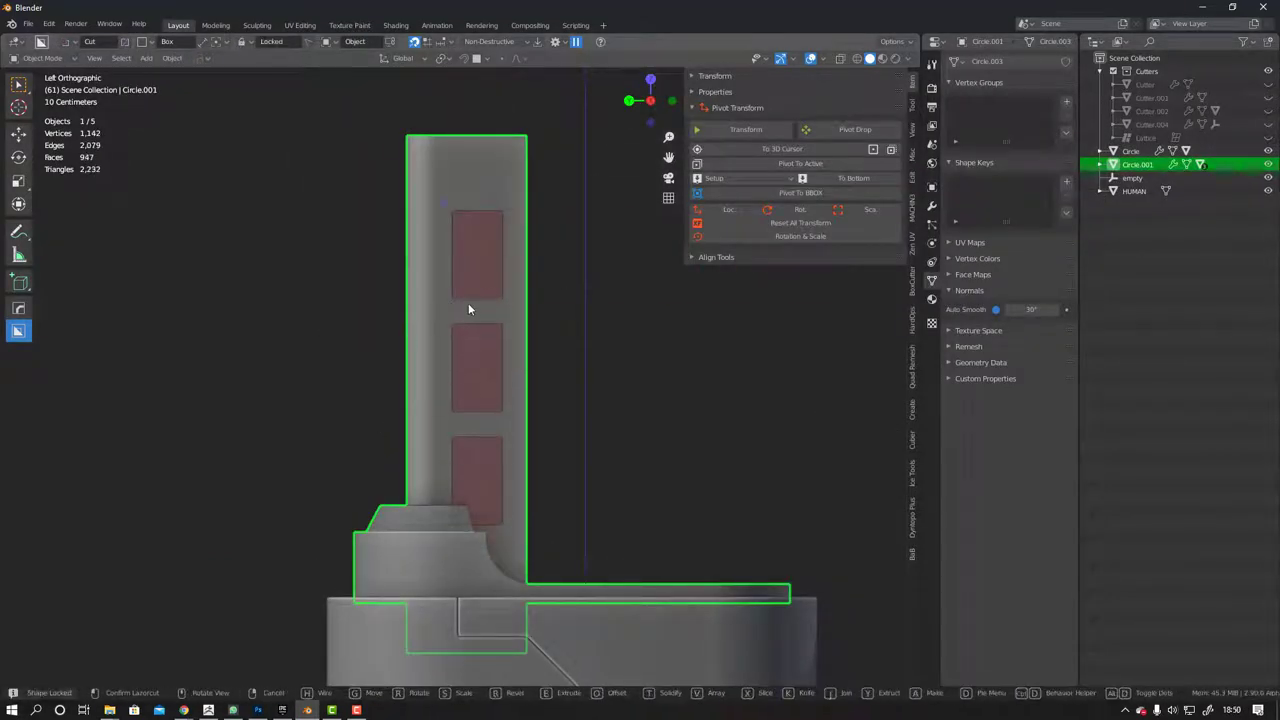
{"action": "left_click", "coordinate": [469, 256]}
Delete the leftover boolean cutters from the pillar
{"action": "middle_click_drag", "start_coordinate": [468, 249], "coordinate": [500, 291]}
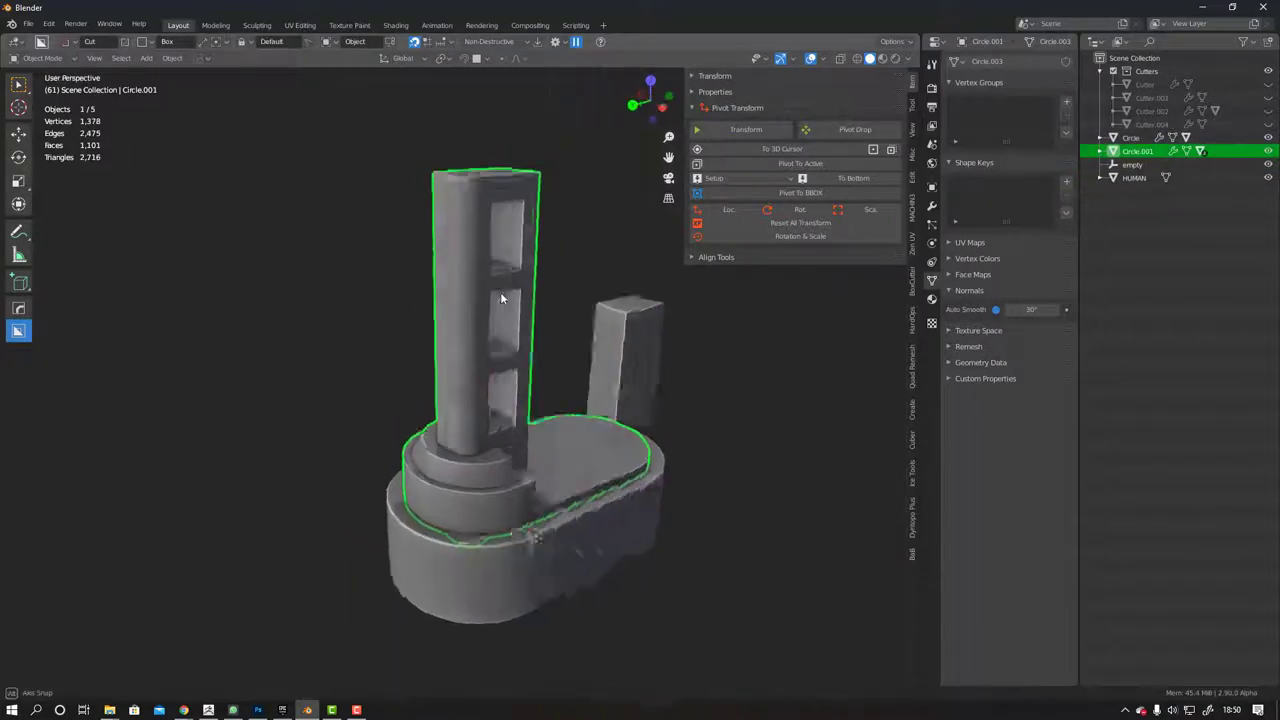
{"action": "scroll", "coordinate": [500, 291], "scroll_direction": "up", "scroll_amount": 2}
{"action": "key", "text": "q"}
{"action": "left_click", "coordinate": [395, 108]}
{"action": "key", "text": "q"}
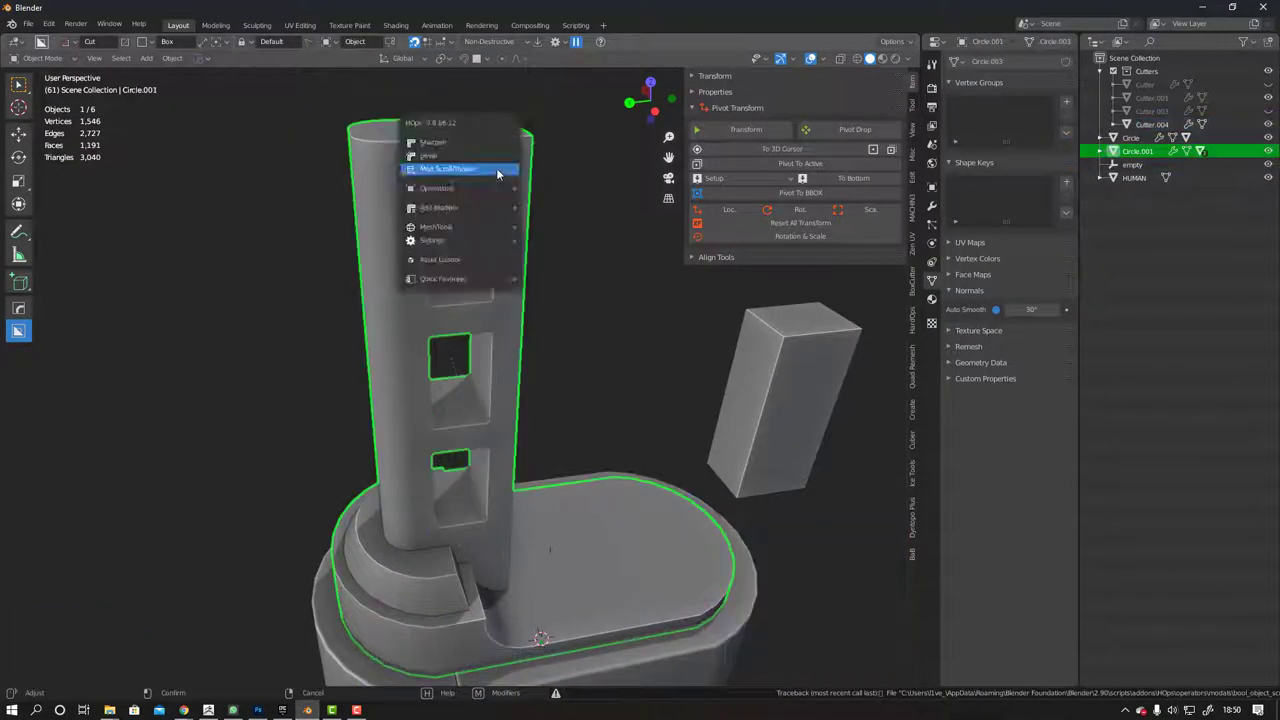
{"action": "left_click", "coordinate": [496, 168]}
{"action": "left_click", "coordinate": [492, 171]}
{"action": "middle_click_drag", "start_coordinate": [492, 171], "coordinate": [456, 287]}
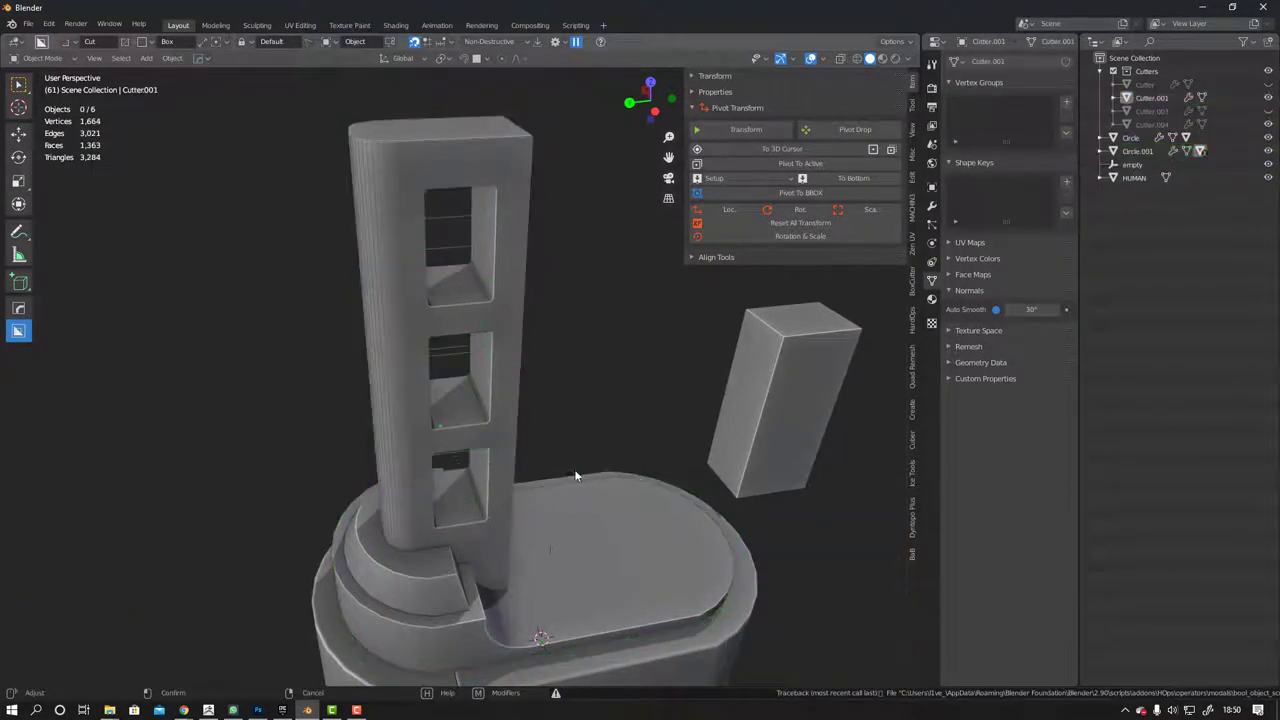
{"action": "scroll", "coordinate": [468, 289], "scroll_direction": "up", "scroll_amount": 3}
{"action": "key", "text": "Tab"}
Add a loop cut near the pillar top and scale the arm's end faces along X
{"action": "left_click", "coordinate": [378, 188]}
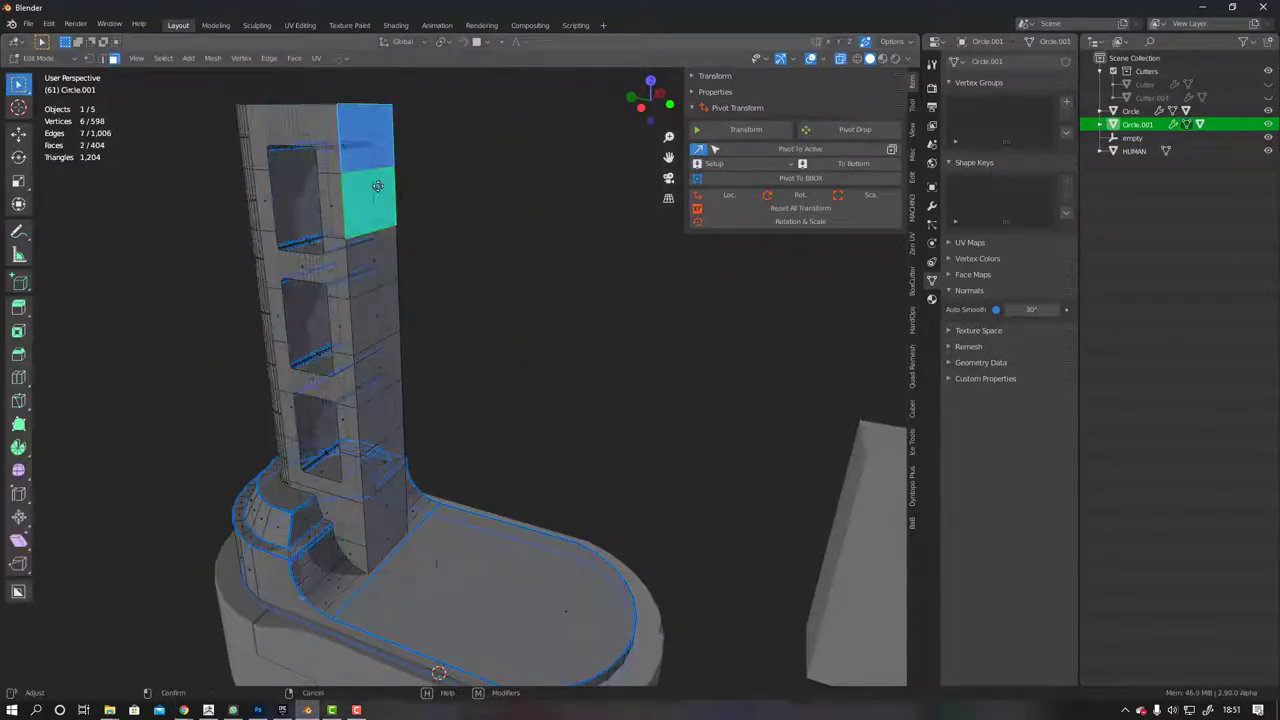
{"action": "middle_click_drag", "start_coordinate": [378, 188], "coordinate": [444, 236]}
{"action": "key", "text": "ctrl+r"}
{"action": "left_click", "coordinate": [449, 294]}
{"action": "left_click", "coordinate": [449, 294], "text": "alt"}
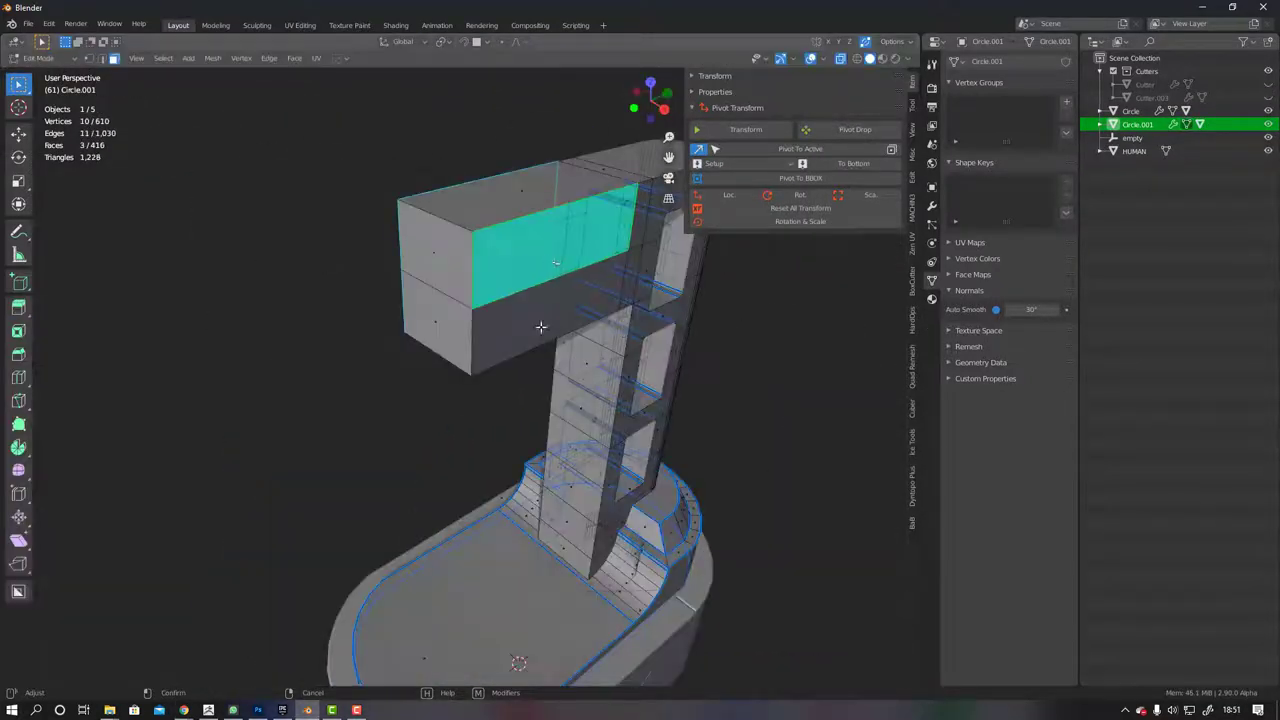
{"action": "middle_click_drag", "start_coordinate": [543, 329], "coordinate": [600, 360]}
{"action": "key", "text": "s"}
{"action": "key", "text": "x"}
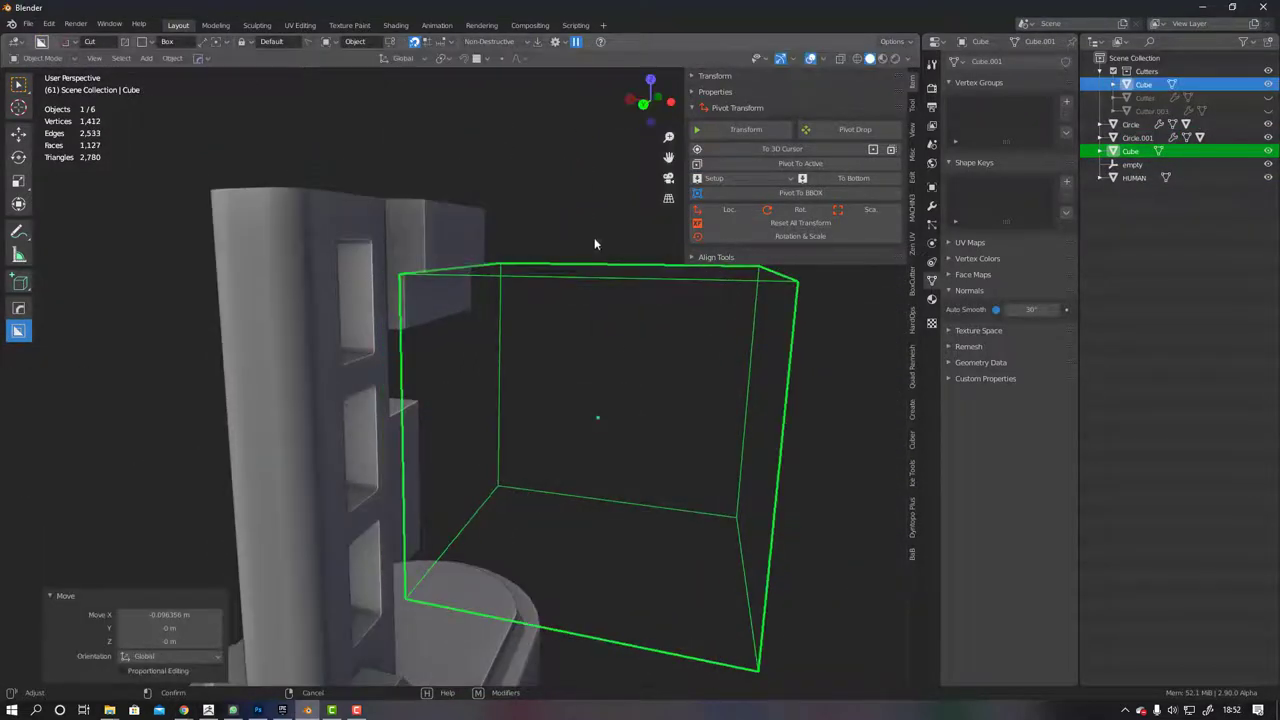
Place a diagonal cutter across the upper opening and commit the strut cut
{"action": "left_click", "coordinate": [607, 282]}
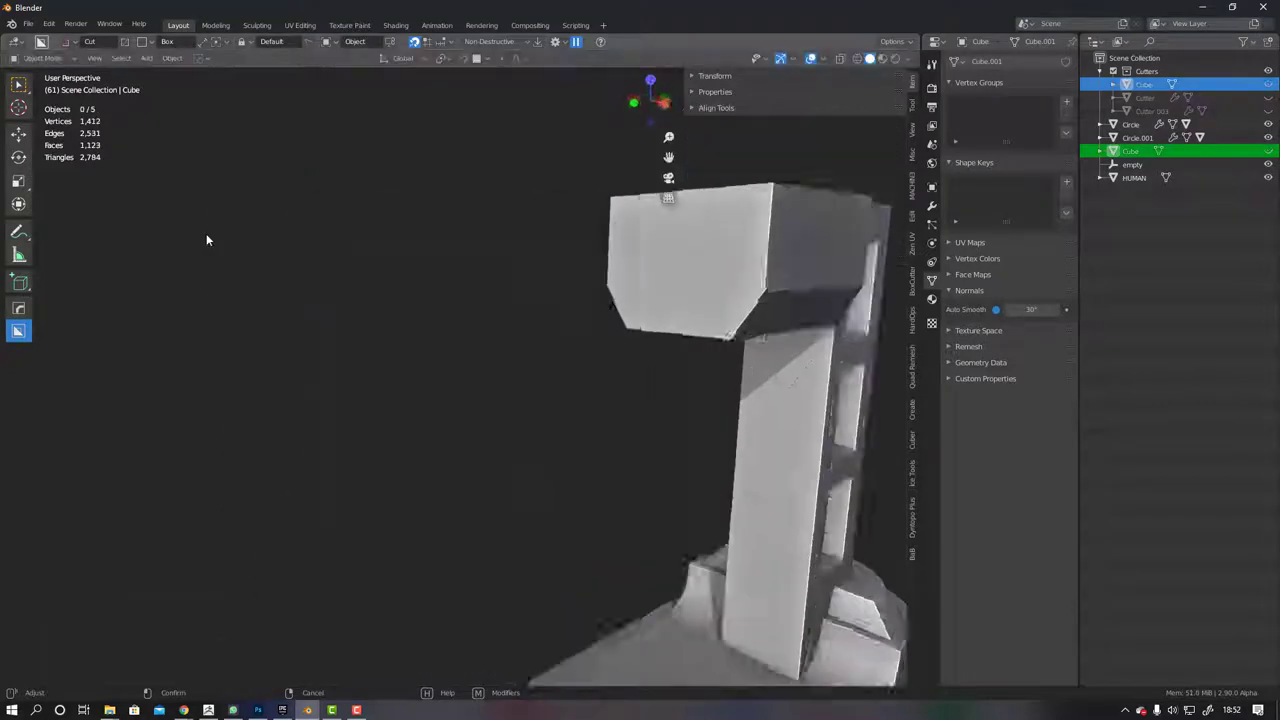
{"action": "key", "text": "Tab"}
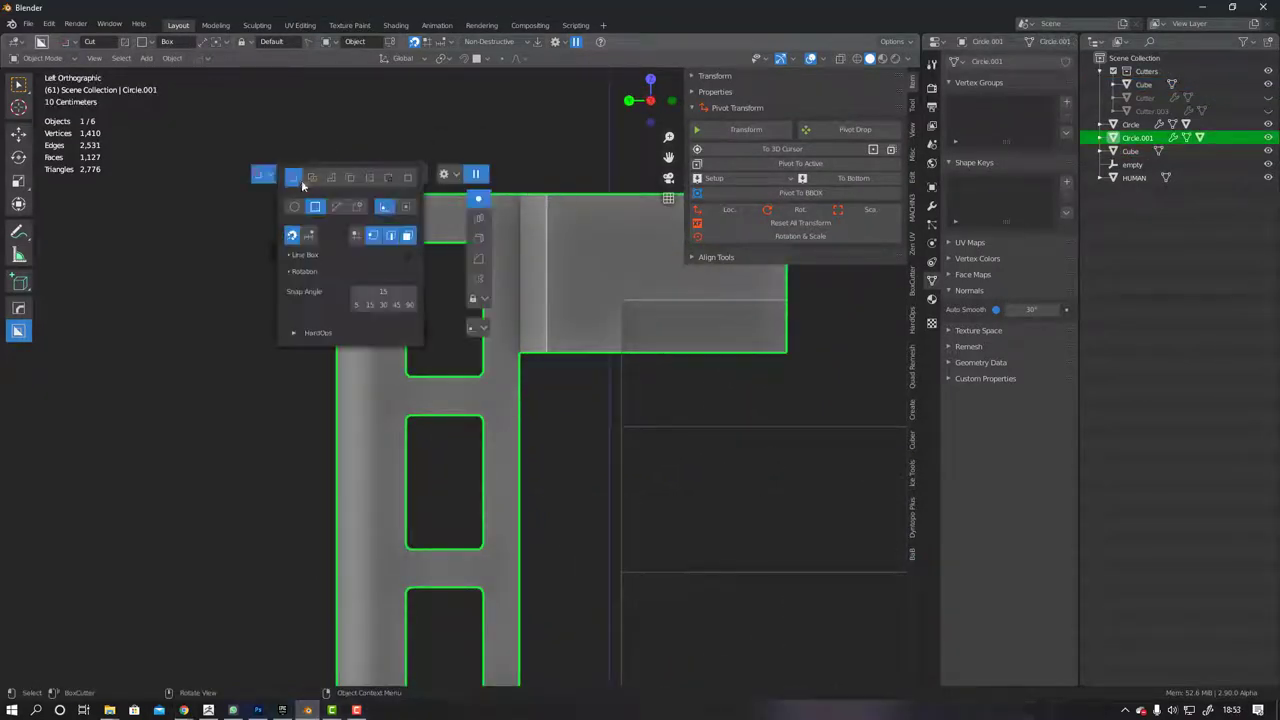
{"action": "left_click_drag", "start_coordinate": [413, 335], "coordinate": [453, 331]}
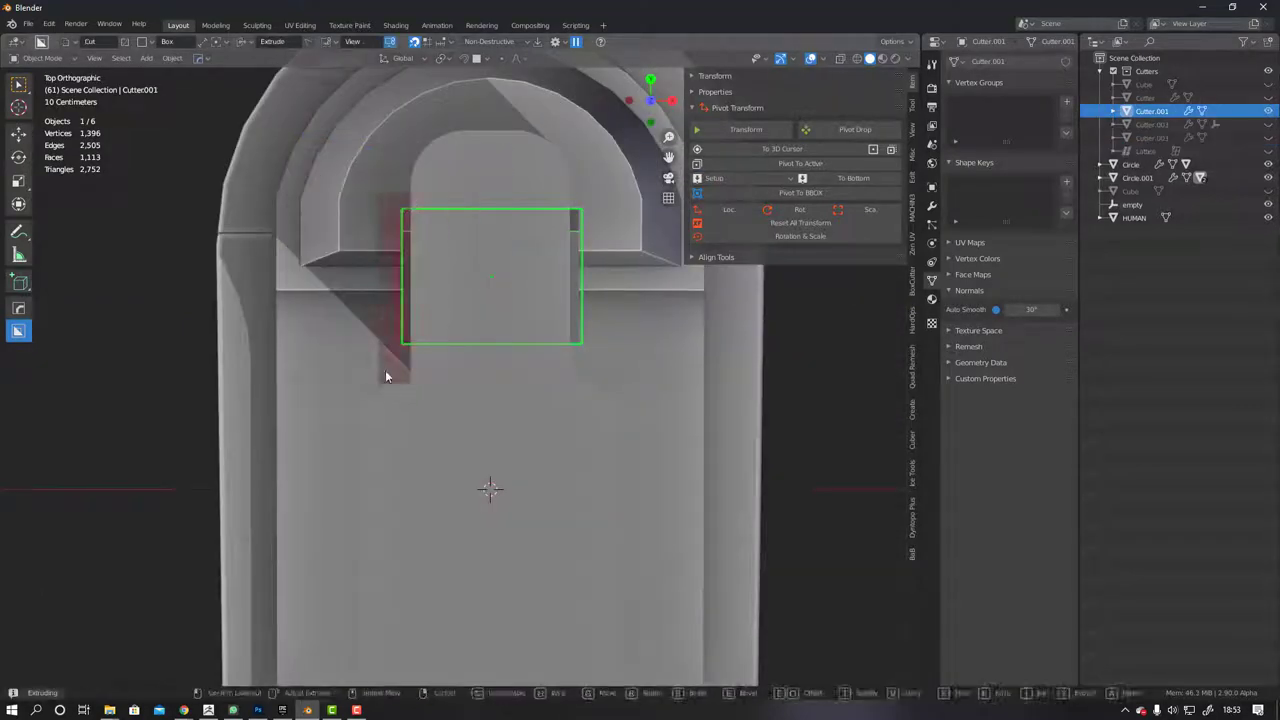
{"action": "mouse_move", "coordinate": [385, 376]}
{"action": "middle_mouse_down"}
{"action": "mouse_move", "coordinate": [445, 488]}
{"action": "mouse_move", "coordinate": [645, 360]}
{"action": "mouse_move", "coordinate": [460, 346]}
{"action": "mouse_move", "coordinate": [386, 371]}
{"action": "mouse_move", "coordinate": [432, 376]}
{"action": "middle_mouse_up"}
{"action": "left_click", "coordinate": [456, 483]}
Select the tower arm piece and leave edit mode
{"action": "left_click", "coordinate": [432, 376]}
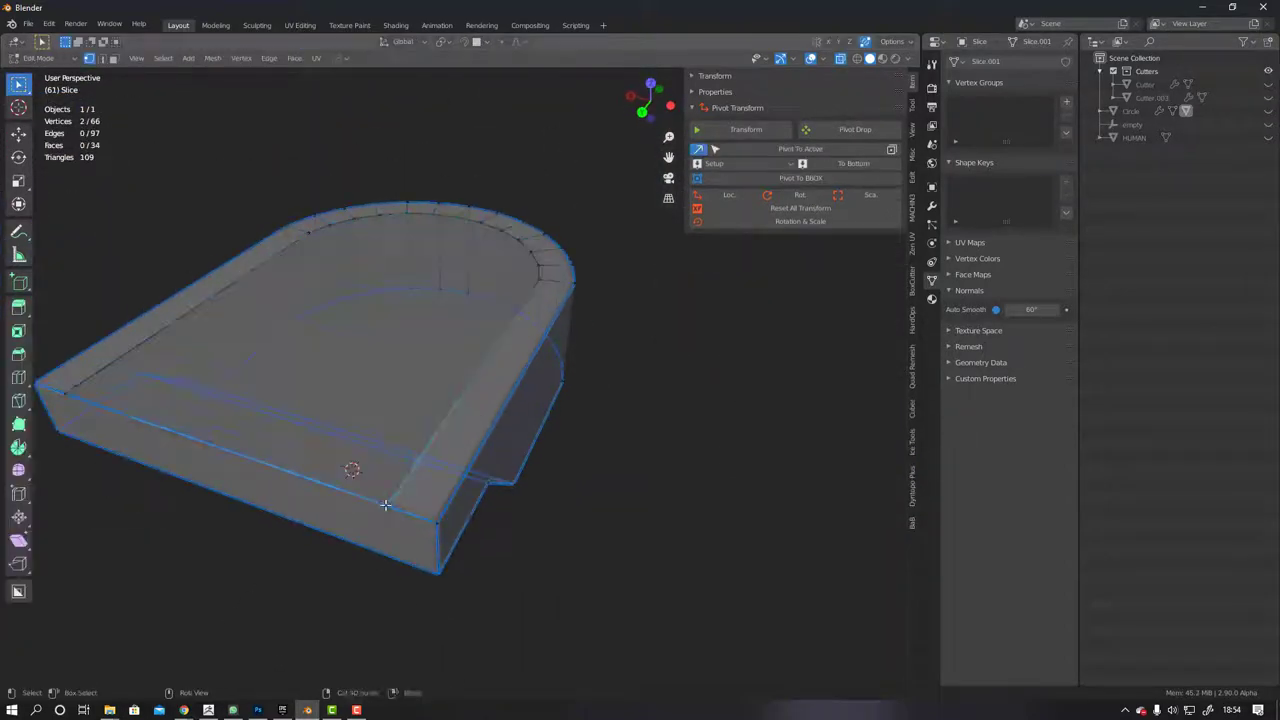
{"action": "key", "text": "Tab"}
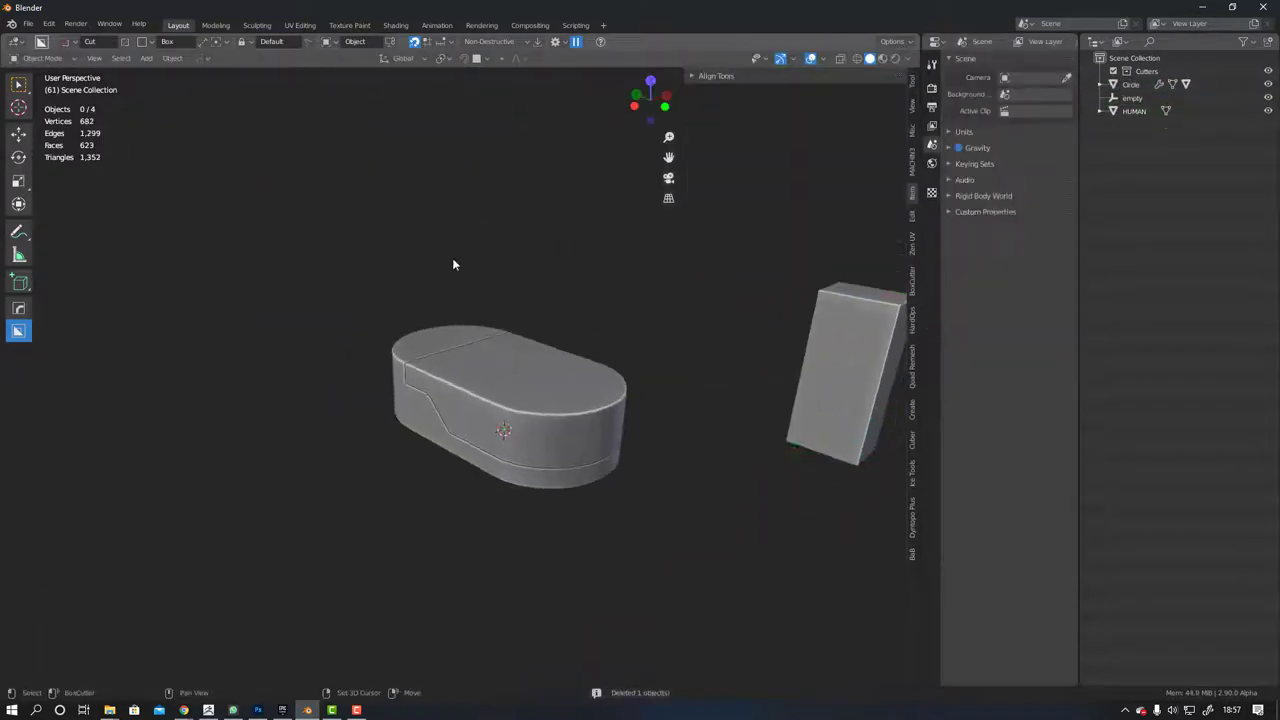
Edit the Slice outline shape and merge its stray vertex
{"action": "middle_click_drag", "start_coordinate": [514, 365], "coordinate": [399, 318]}
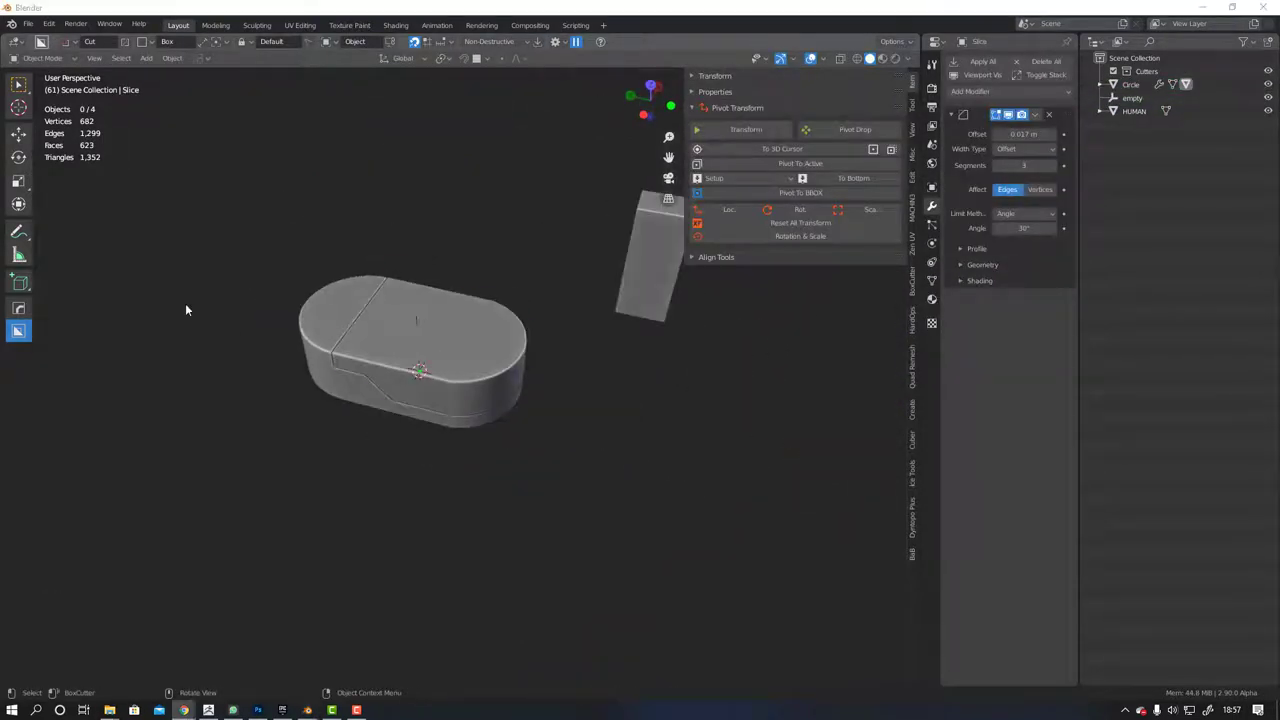
{"action": "left_click", "coordinate": [410, 330]}
{"action": "key", "text": "ctrl+Tab"}
{"action": "left_click", "coordinate": [363, 231]}
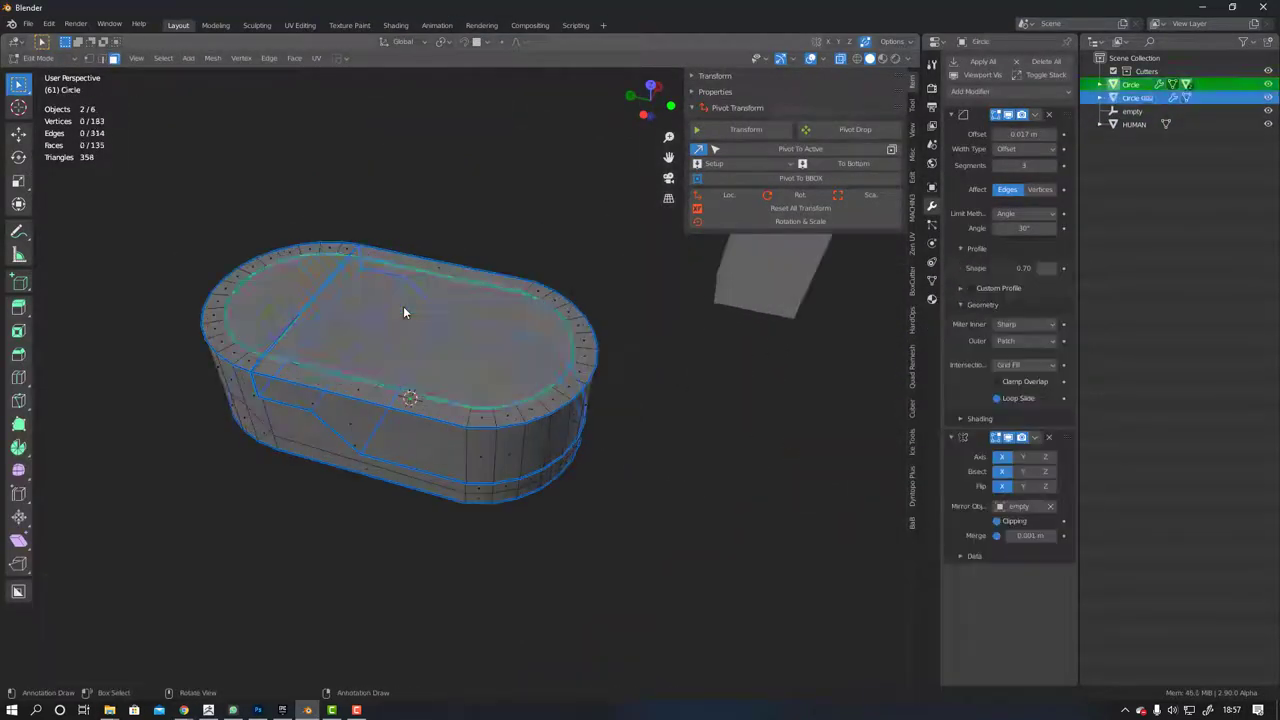
{"action": "left_click", "coordinate": [423, 459]}
{"action": "key", "text": "1"}
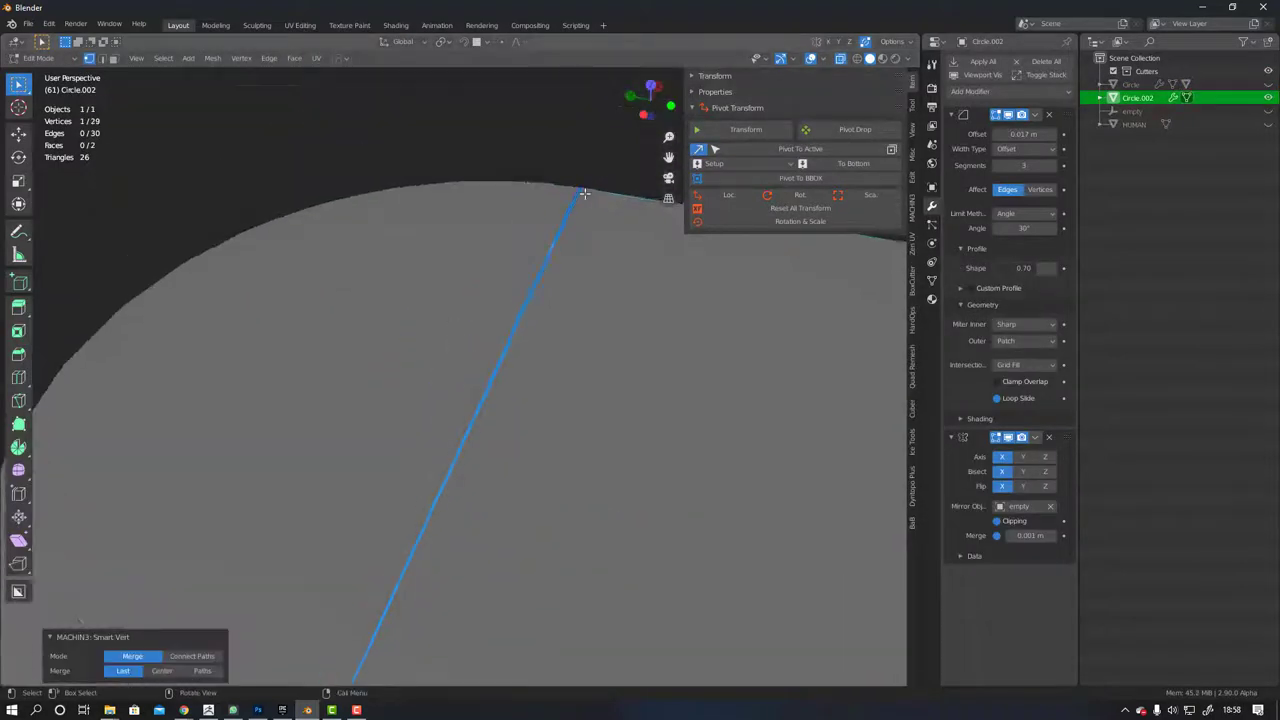
{"action": "key", "text": "Tab"}
Solidify the flat capsule shape into a raised slab atop the pod
{"action": "key", "text": "Tab"}
{"action": "key", "text": "Tab"}
{"action": "key", "text": "q"}
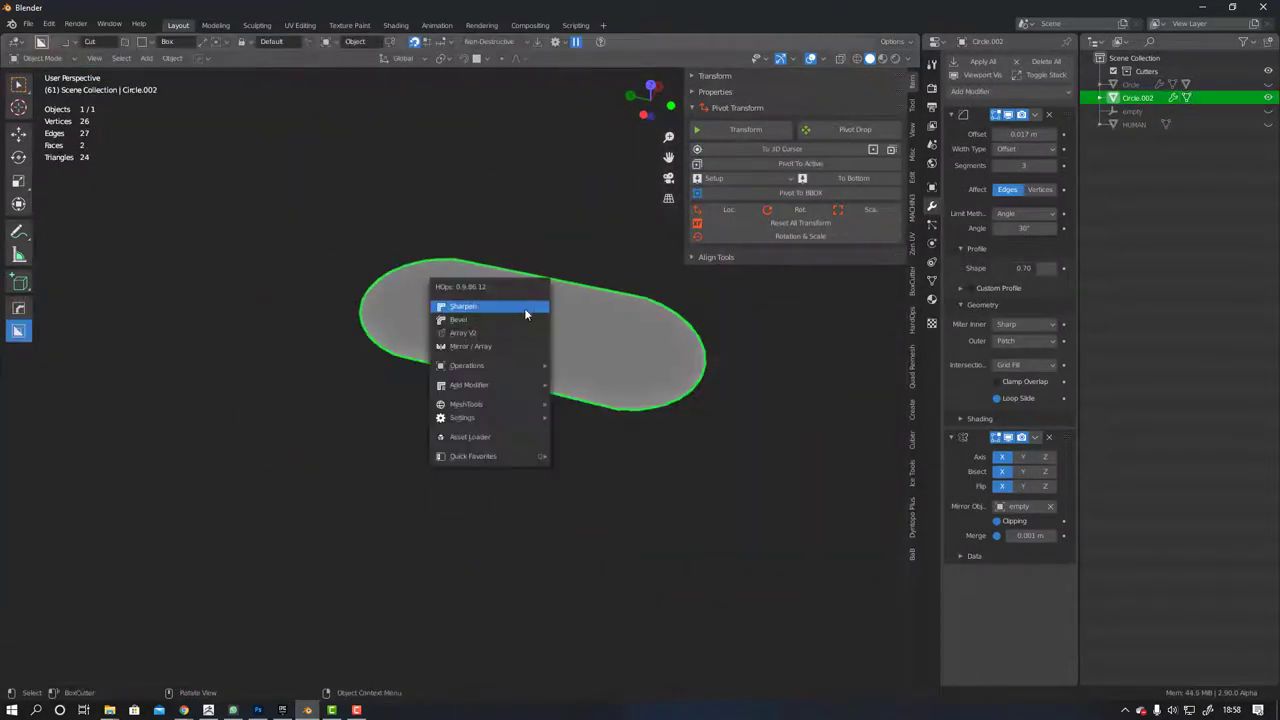
{"action": "left_click", "coordinate": [524, 308]}
{"action": "left_click", "coordinate": [766, 521]}
{"action": "middle_click_drag", "start_coordinate": [766, 521], "coordinate": [468, 460]}
{"action": "key", "text": "Tab"}
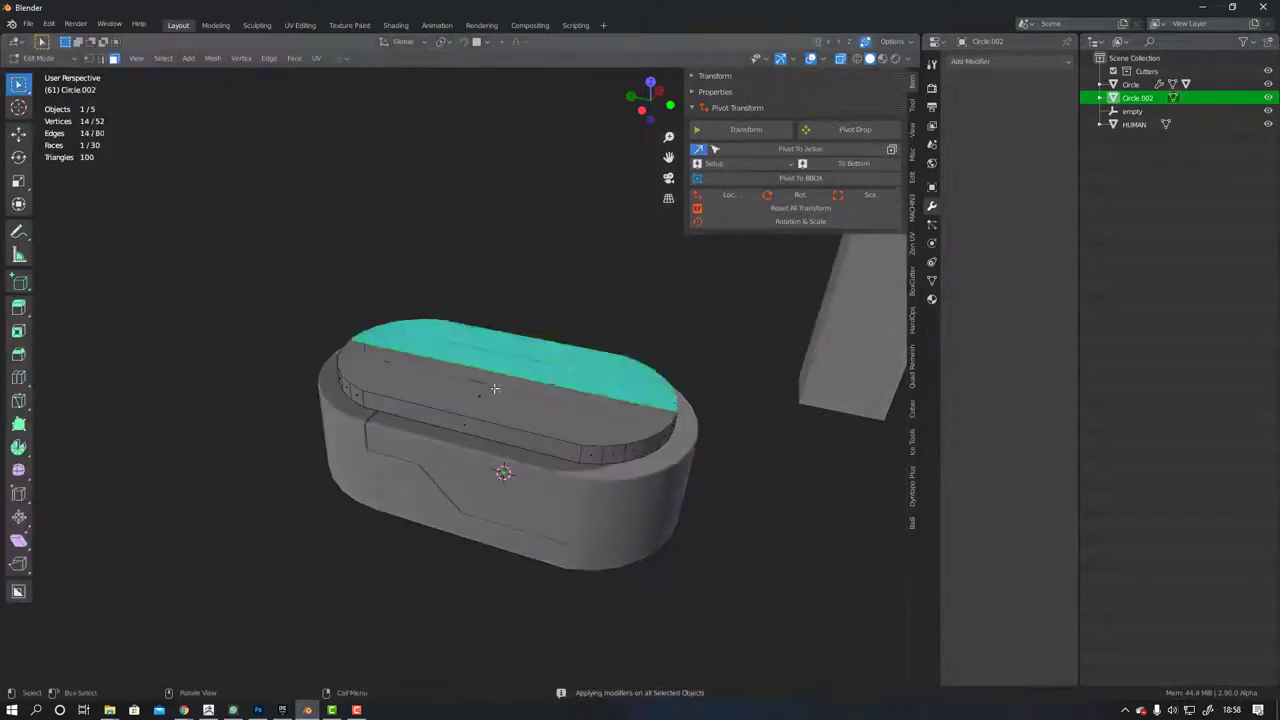
{"action": "left_click", "coordinate": [590, 371]}
{"action": "key", "text": "Tab"}
{"action": "key", "text": "ctrl+KP_3"}
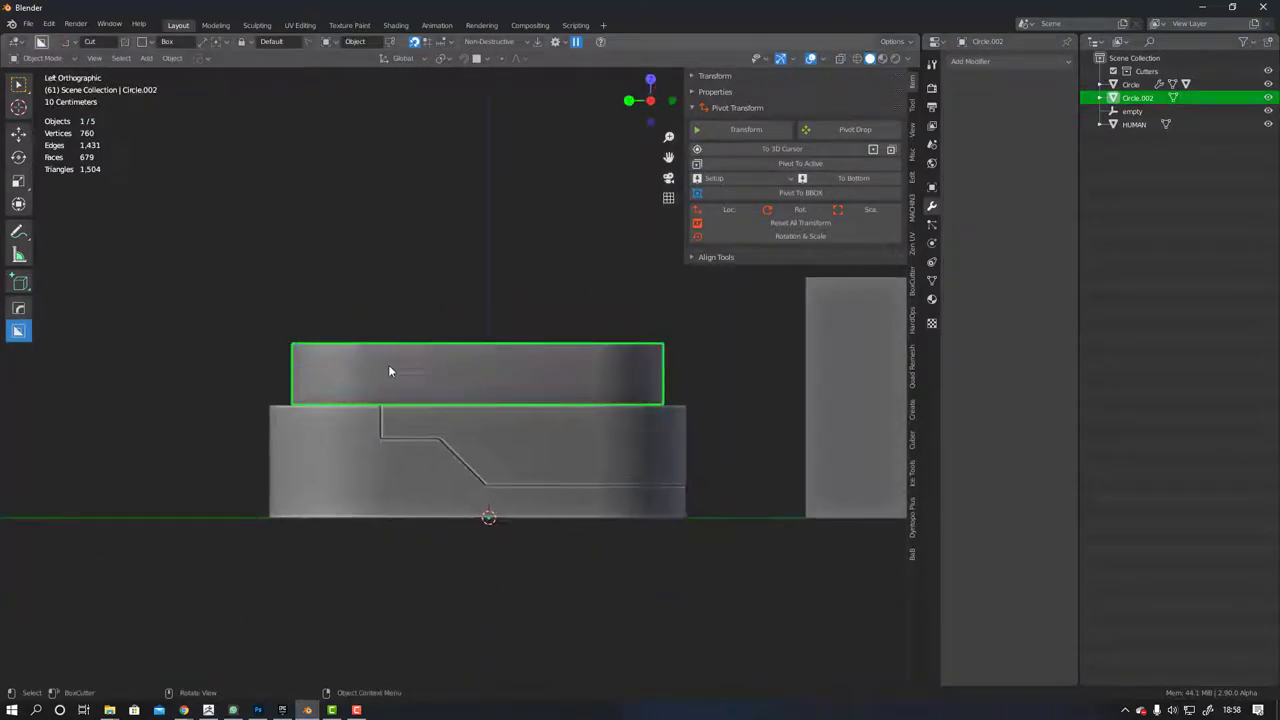
Apply the rounded notch and cut a slanted ngon window into the top slab
{"action": "left_click", "coordinate": [798, 379]}
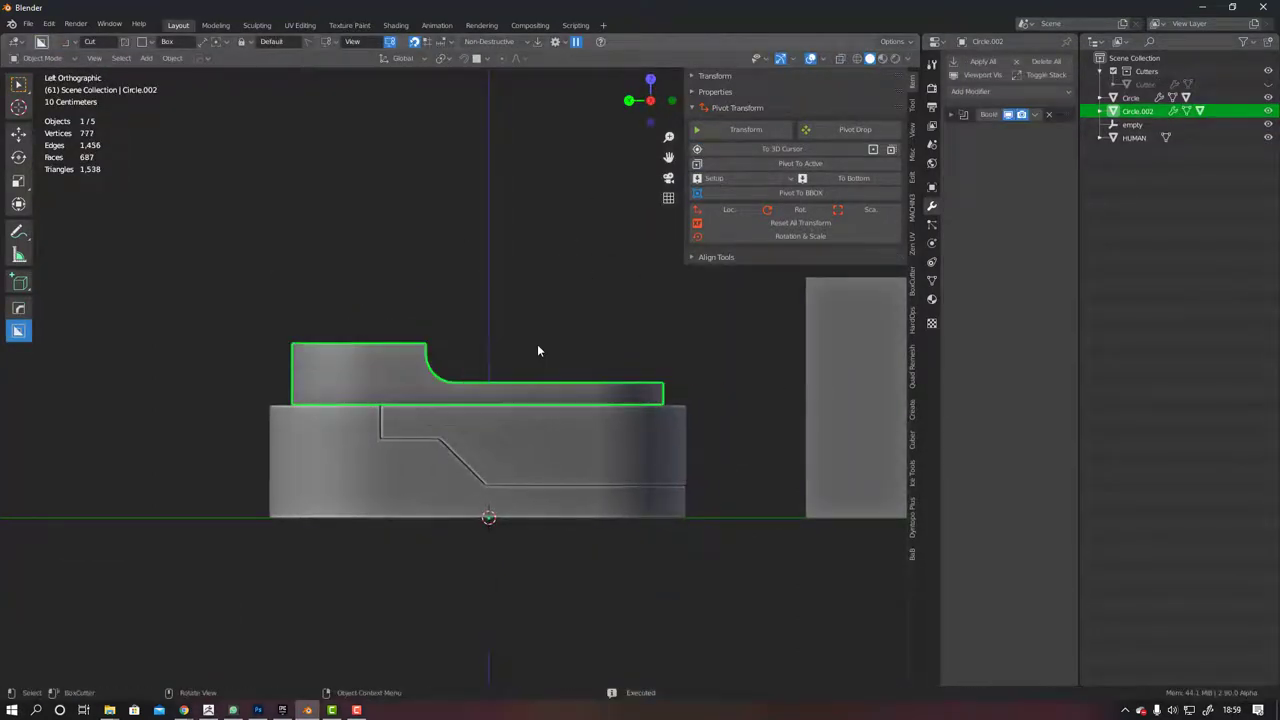
{"action": "mouse_move", "coordinate": [537, 344]}
{"action": "middle_mouse_down"}
{"action": "mouse_move", "coordinate": [536, 379]}
{"action": "mouse_move", "coordinate": [390, 372]}
{"action": "mouse_move", "coordinate": [335, 449]}
{"action": "middle_mouse_up"}
{"action": "key", "text": "ctrl+KP_3"}
{"action": "key", "text": "d"}
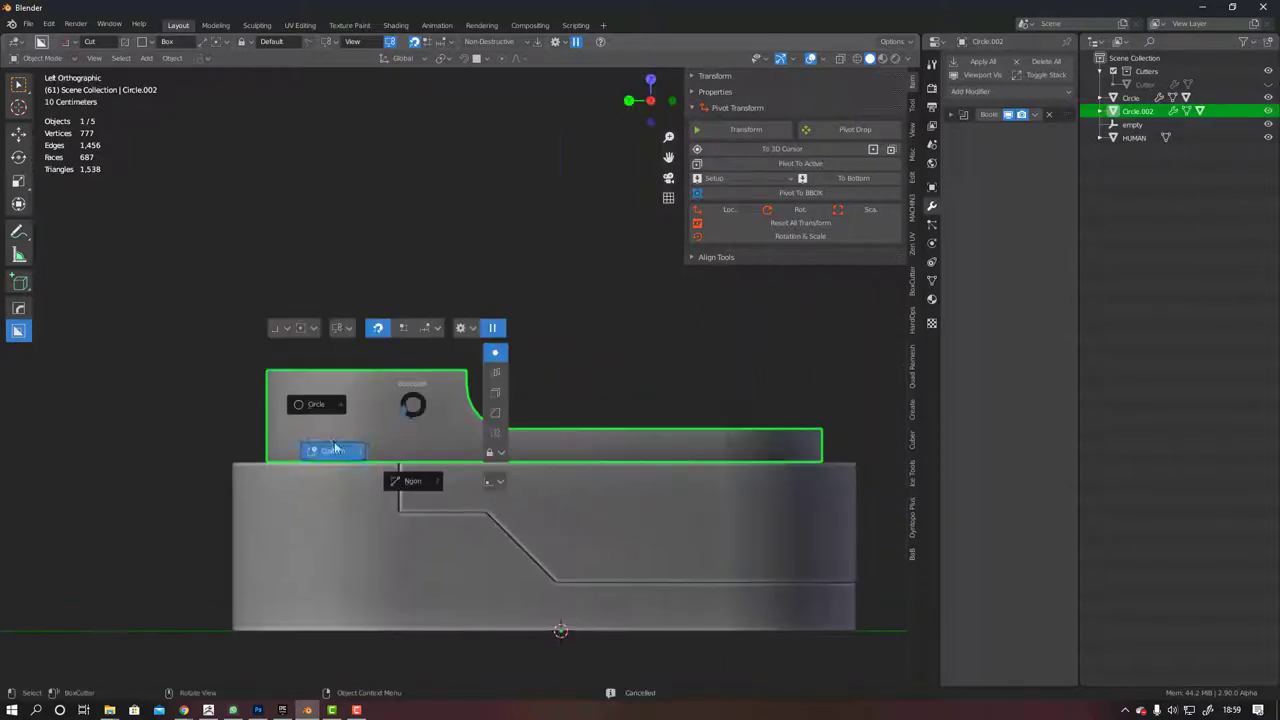
{"action": "middle_click_drag", "start_coordinate": [478, 343], "coordinate": [415, 417]}
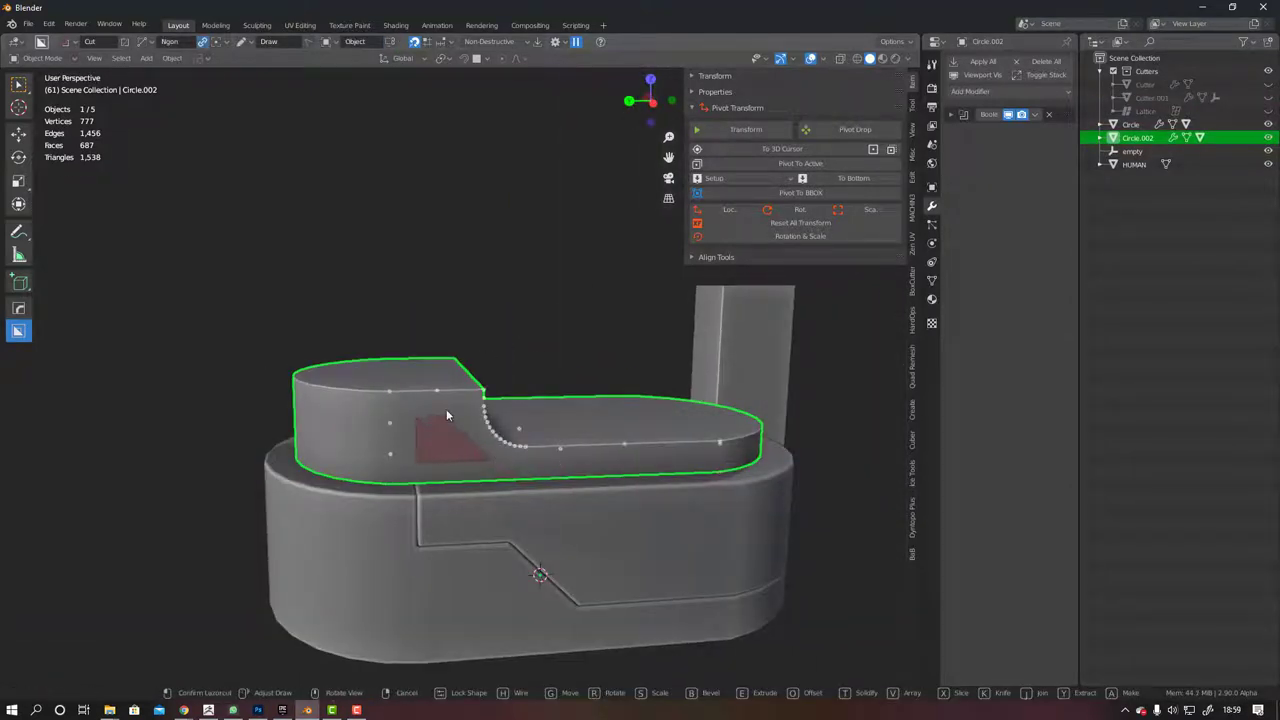
{"action": "left_click", "coordinate": [447, 414]}
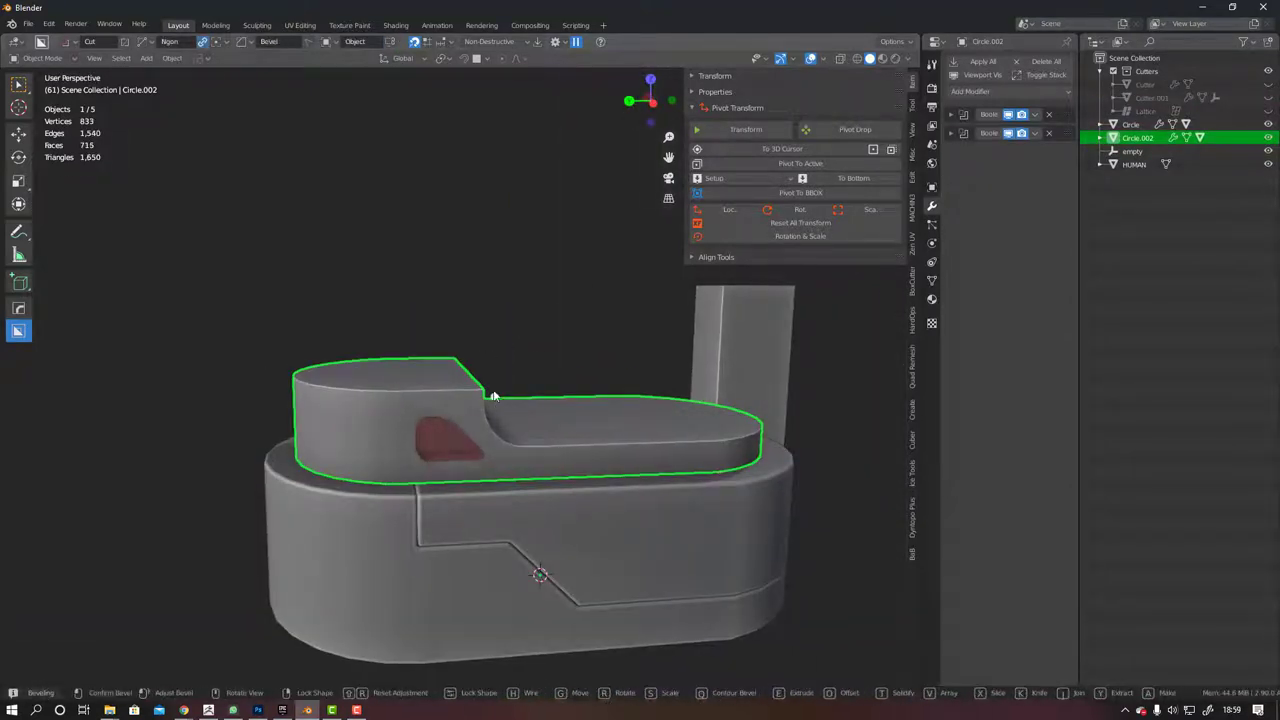
{"action": "left_click", "coordinate": [510, 439]}
{"action": "scroll", "coordinate": [456, 327], "scroll_direction": "up", "scroll_amount": 5}
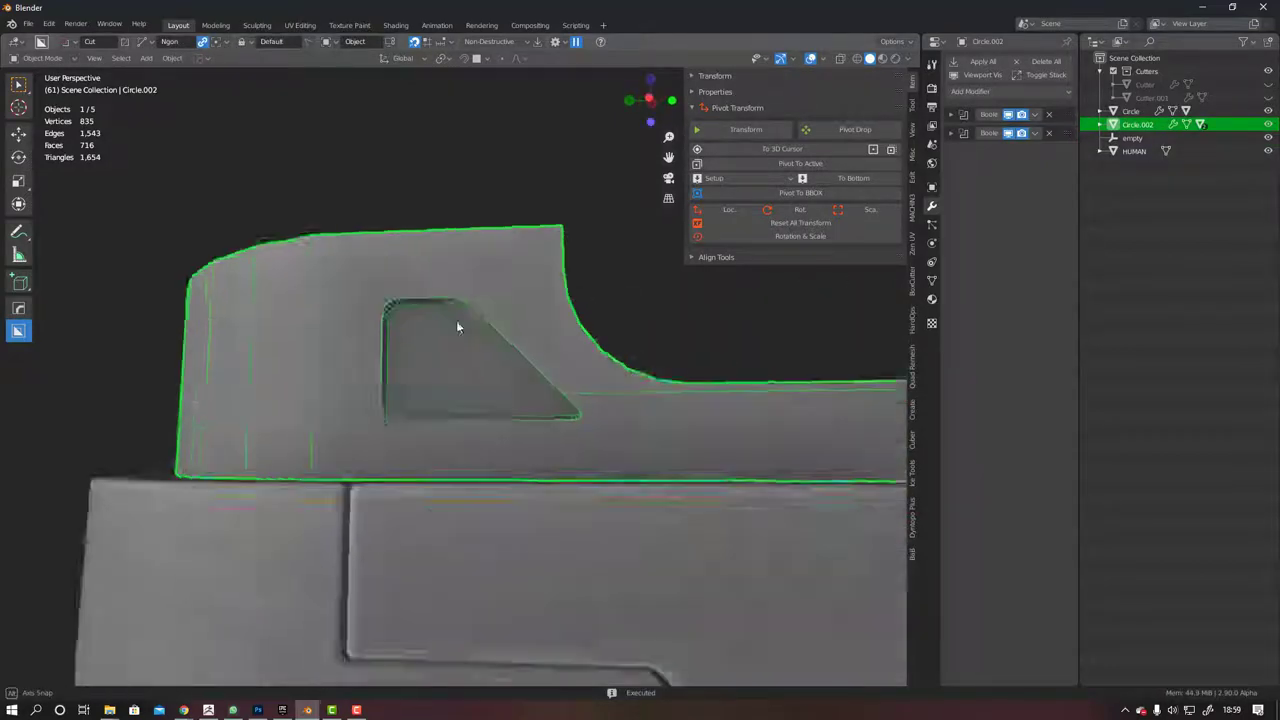
Add a 30° HardOps bevel to the slab edges
{"action": "key", "text": "q"}
{"action": "left_click", "coordinate": [456, 427]}
{"action": "left_click", "coordinate": [447, 405]}
{"action": "middle_click_drag", "start_coordinate": [447, 405], "coordinate": [232, 400]}
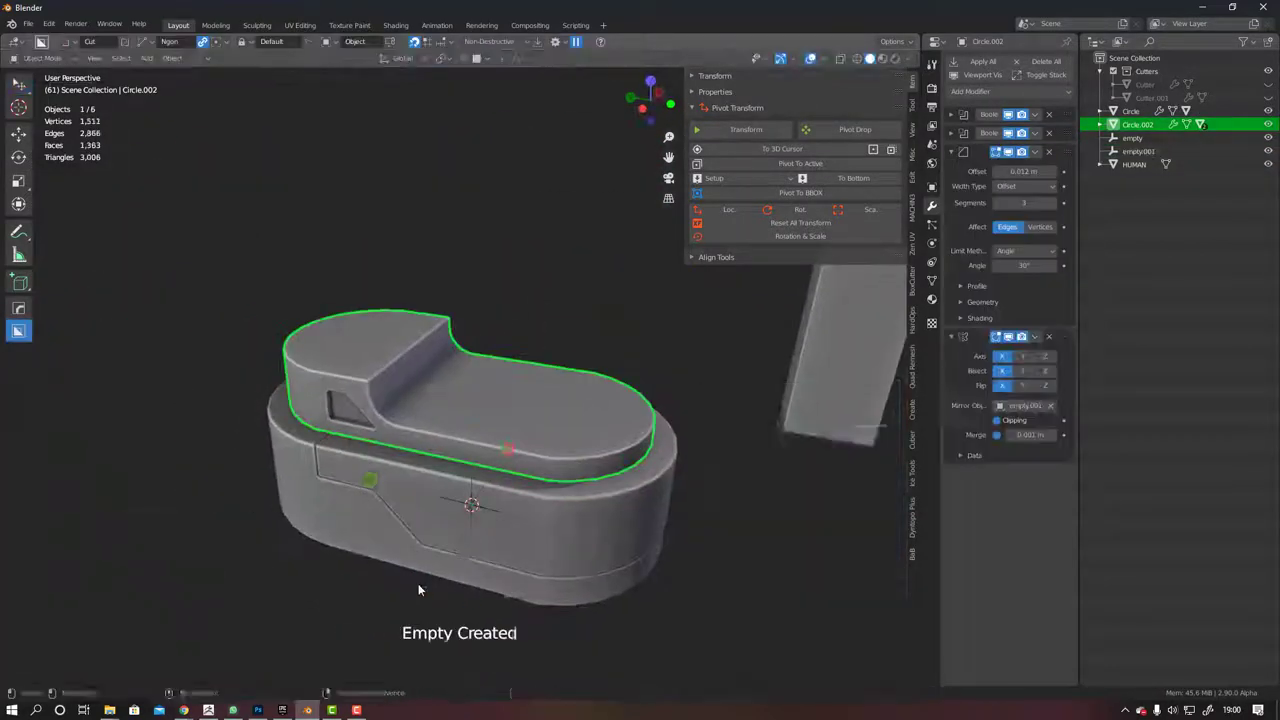
{"action": "middle_click_drag", "start_coordinate": [418, 590], "coordinate": [400, 420]}
{"action": "scroll", "coordinate": [400, 420], "scroll_direction": "up", "scroll_amount": 5}
Inspect the slab mesh in edit mode, then return to object mode
{"action": "key", "text": "Tab"}
{"action": "left_click", "coordinate": [366, 297]}
{"action": "key", "text": "Tab"}
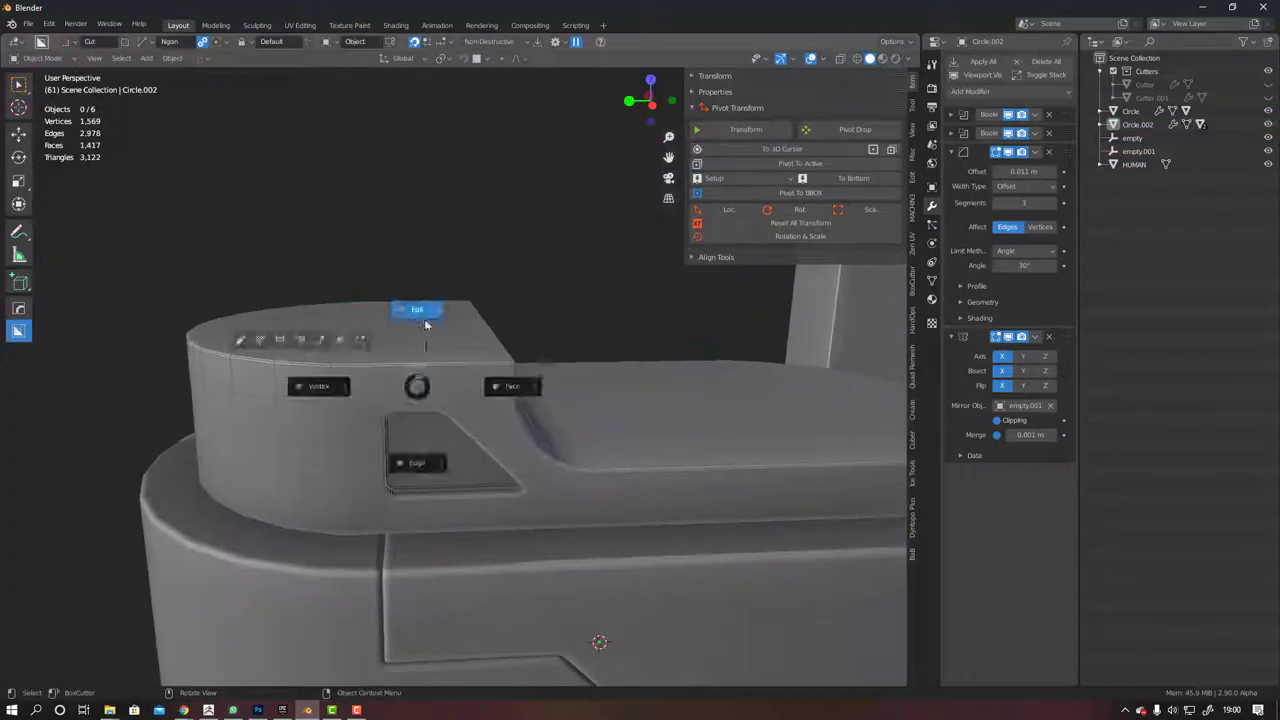
{"action": "left_click", "coordinate": [424, 325]}
{"action": "middle_click_drag", "start_coordinate": [424, 325], "coordinate": [407, 418]}
{"action": "middle_click_drag", "start_coordinate": [535, 443], "coordinate": [645, 402]}
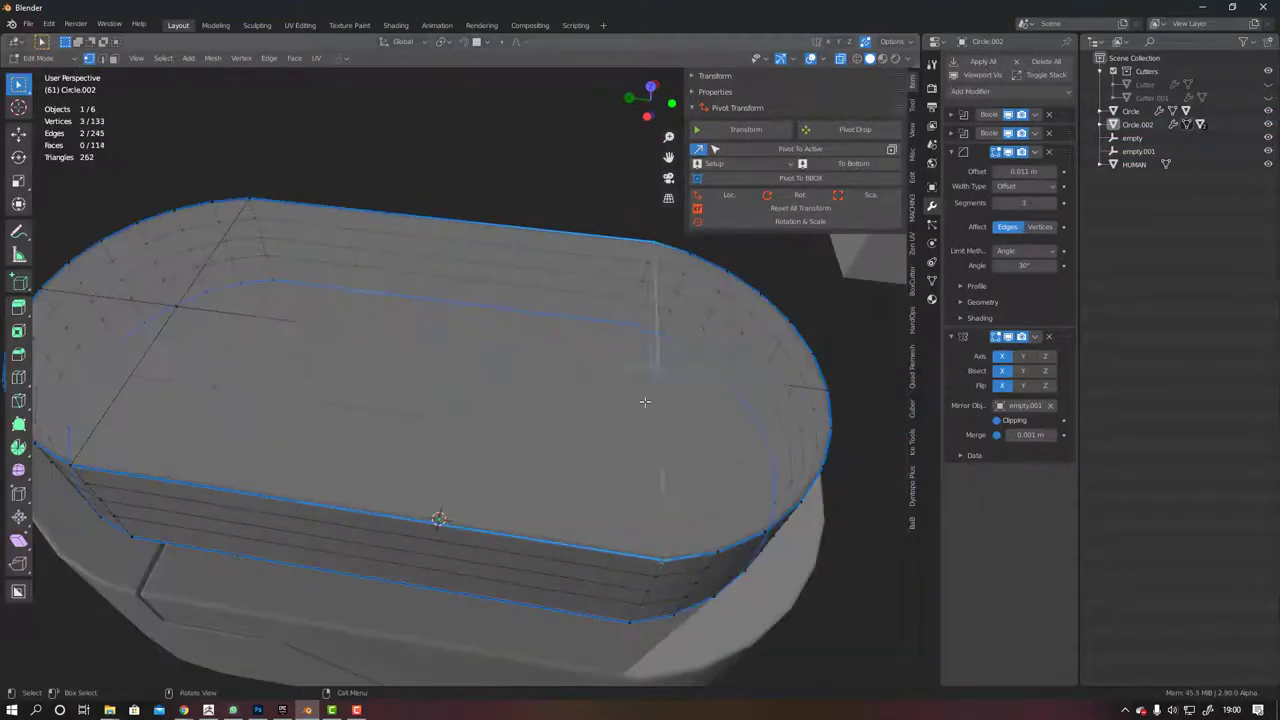
{"action": "middle_click_drag", "start_coordinate": [343, 533], "coordinate": [322, 306]}
{"action": "scroll", "coordinate": [318, 376], "scroll_direction": "down", "scroll_amount": 3}
{"action": "key", "text": "Tab"}
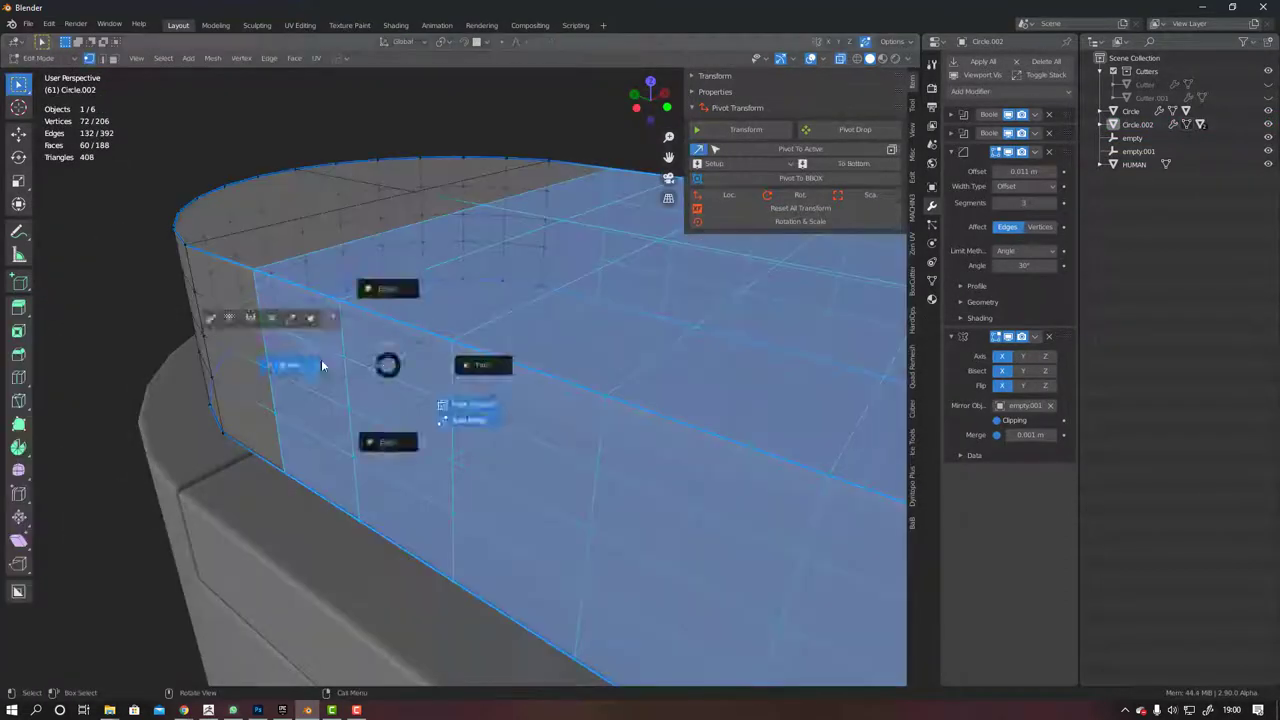
{"action": "left_click", "coordinate": [321, 359]}
{"action": "scroll", "coordinate": [332, 421], "scroll_direction": "up", "scroll_amount": 5}
{"action": "scroll", "coordinate": [381, 426], "scroll_direction": "down", "scroll_amount": 3}
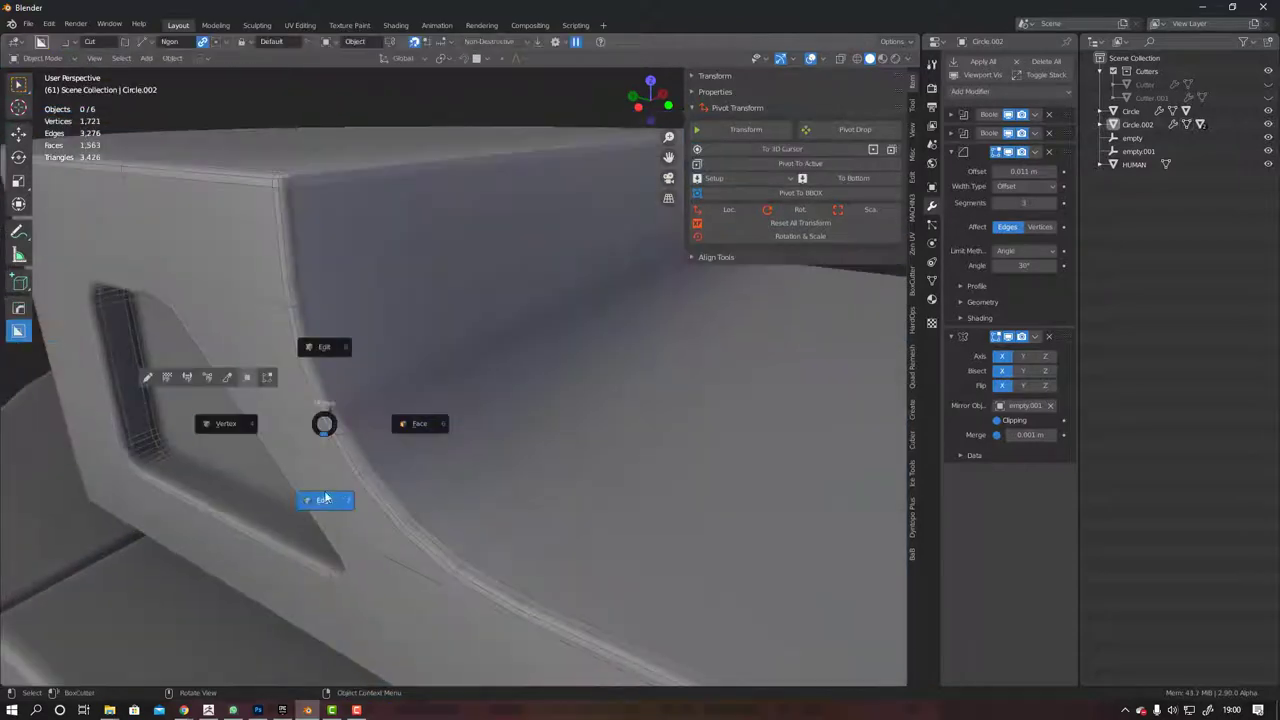
Reselect the top slab and view it from the side
{"action": "left_click", "coordinate": [325, 497]}
{"action": "key", "text": "Tab"}
{"action": "left_click", "coordinate": [324, 350]}
{"action": "scroll", "coordinate": [324, 355], "scroll_direction": "down", "scroll_amount": 5}
{"action": "middle_click_drag", "start_coordinate": [324, 355], "coordinate": [360, 405]}
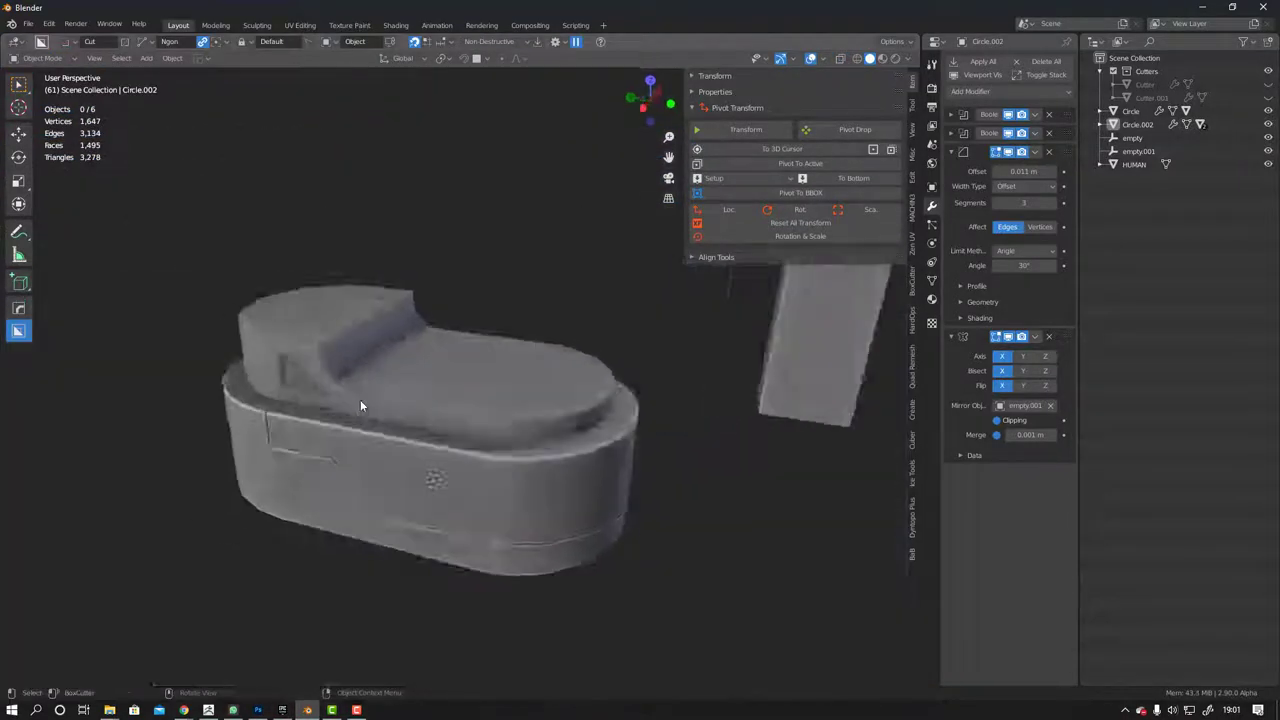
{"action": "left_click", "coordinate": [243, 337]}
{"action": "middle_click_drag", "start_coordinate": [243, 337], "coordinate": [378, 349]}
{"action": "key", "text": "ctrl+KP_3"}
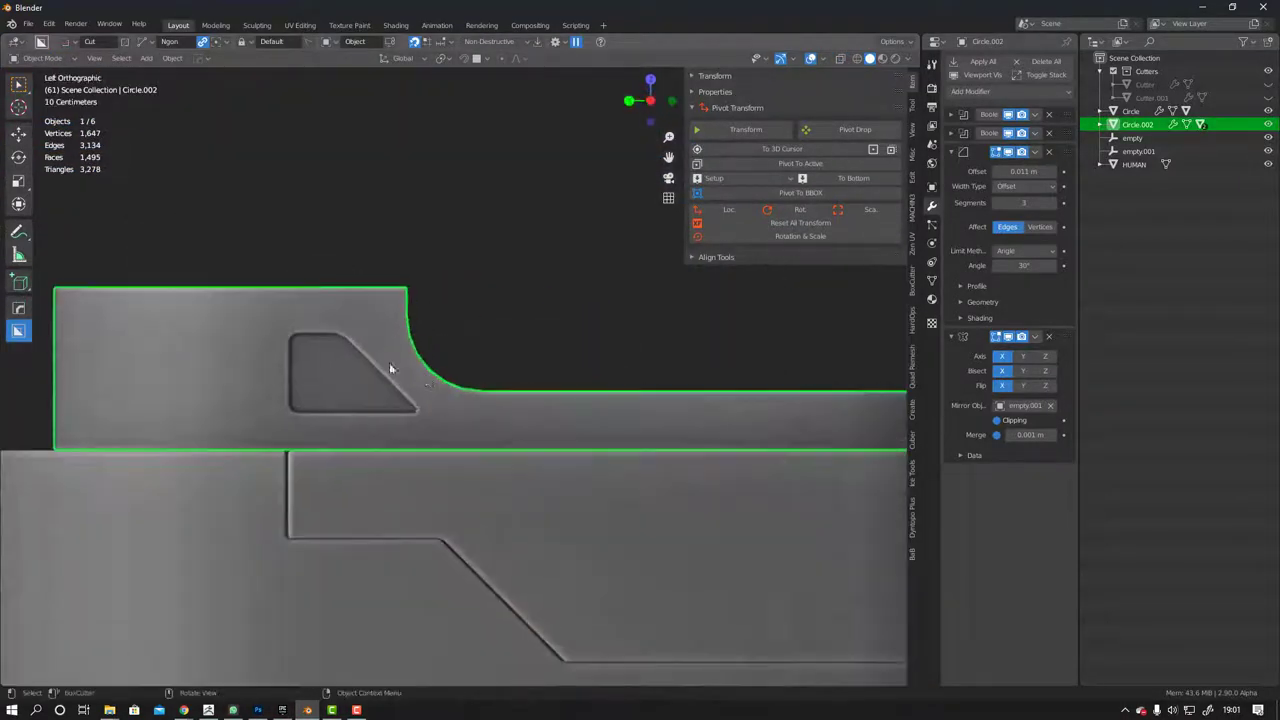
{"action": "scroll", "coordinate": [380, 332], "scroll_direction": "down", "scroll_amount": 1, "text": "ctrl"}
Adjust the window cutter's shape in edit mode
{"action": "key", "text": "Tab"}
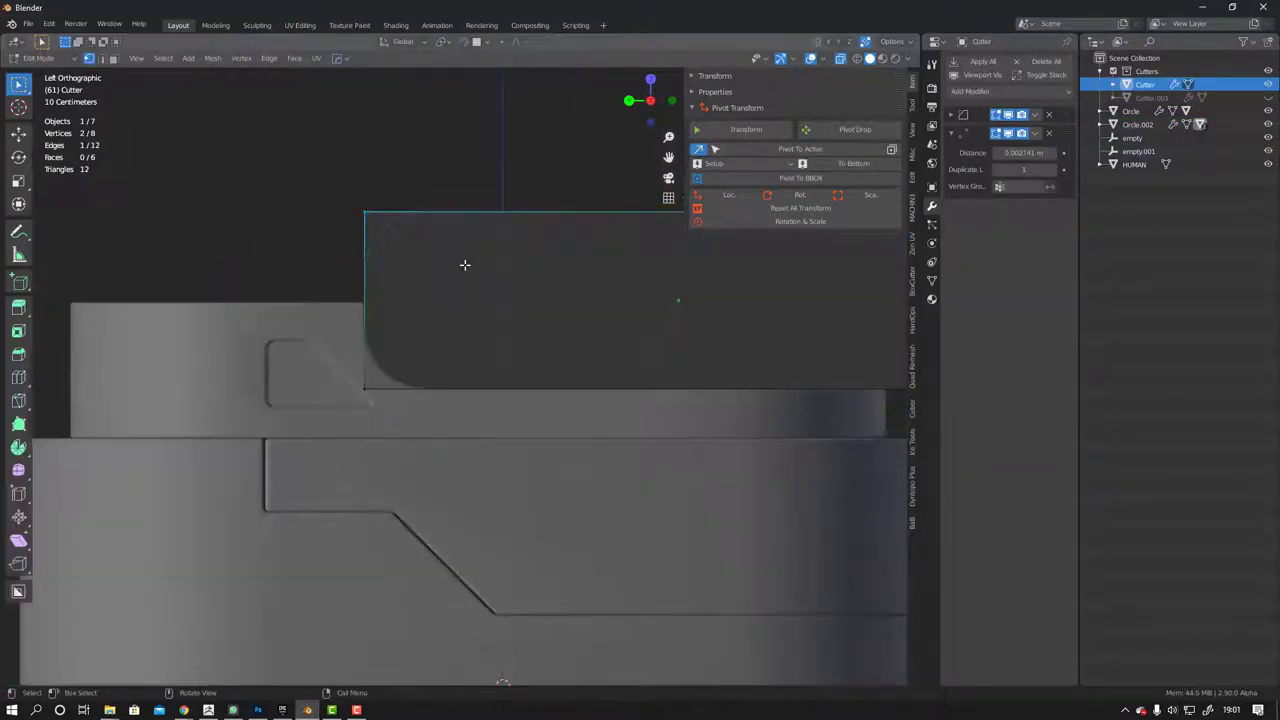
{"action": "left_click", "coordinate": [321, 269]}
{"action": "key", "text": "Tab"}
{"action": "scroll", "coordinate": [330, 270], "scroll_direction": "down", "scroll_amount": 4}
{"action": "middle_click_drag", "start_coordinate": [330, 270], "coordinate": [411, 278]}
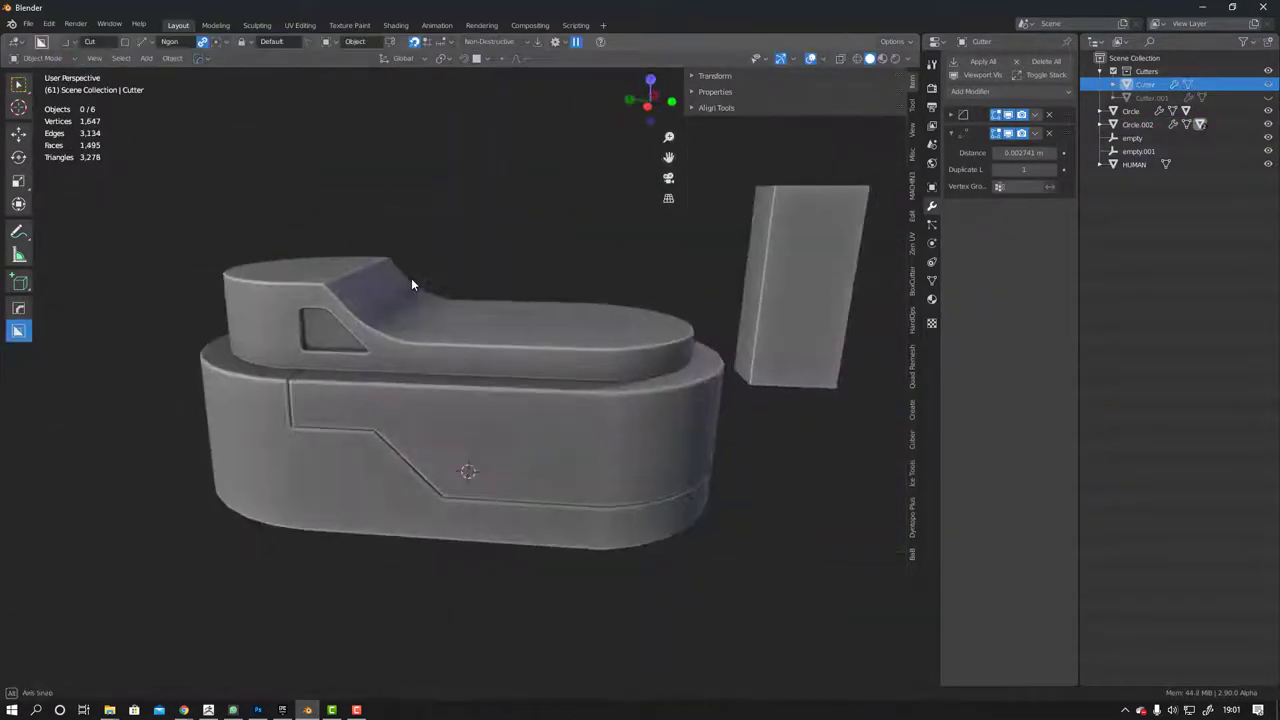
{"action": "key", "text": "ctrl+KP_3"}
{"action": "scroll", "coordinate": [310, 334], "scroll_direction": "up", "scroll_amount": 4}
{"action": "scroll", "coordinate": [310, 334], "scroll_direction": "down", "scroll_amount": 1, "text": "ctrl"}
Duplicate the window cutter and scale the copy down to form an inset rim
{"action": "key", "text": "shift+d"}
{"action": "key", "text": "s"}
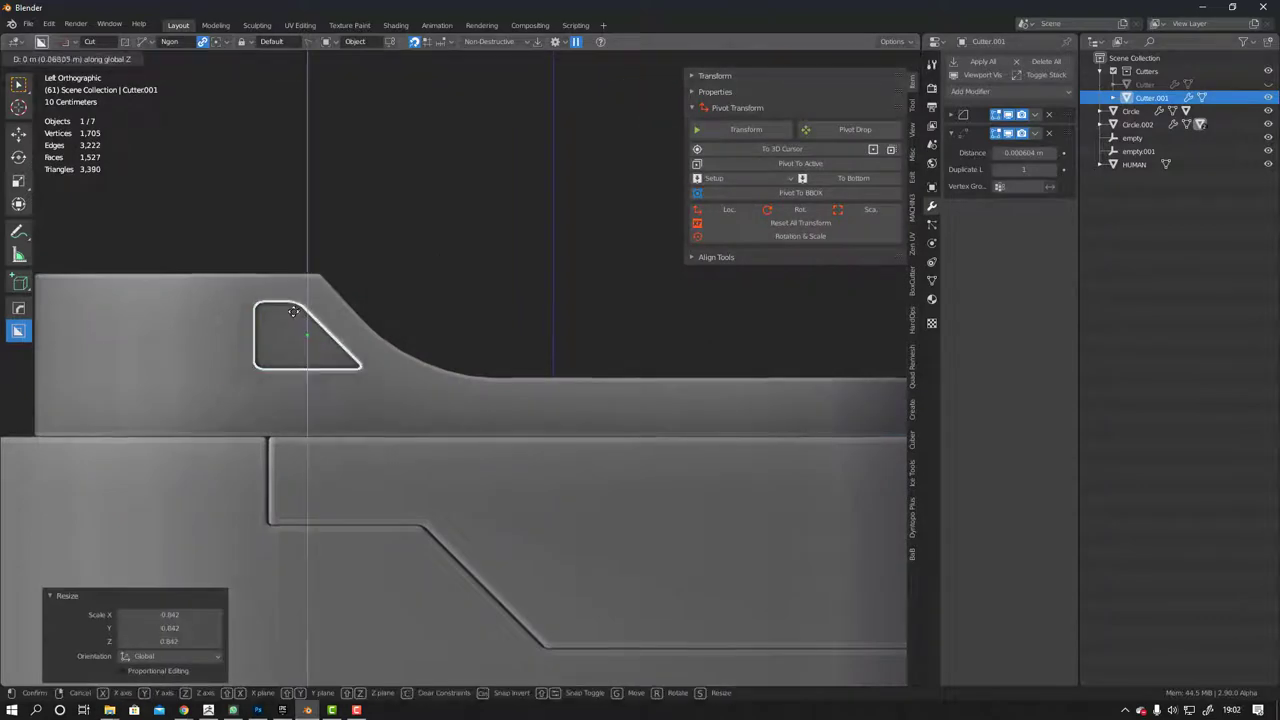
{"action": "left_click", "coordinate": [293, 312]}
{"action": "scroll", "coordinate": [300, 310], "scroll_direction": "down", "scroll_amount": 2}
{"action": "middle_click_drag", "start_coordinate": [332, 307], "coordinate": [266, 391]}
{"action": "key", "text": "Tab"}
{"action": "key", "text": "shift+q"}
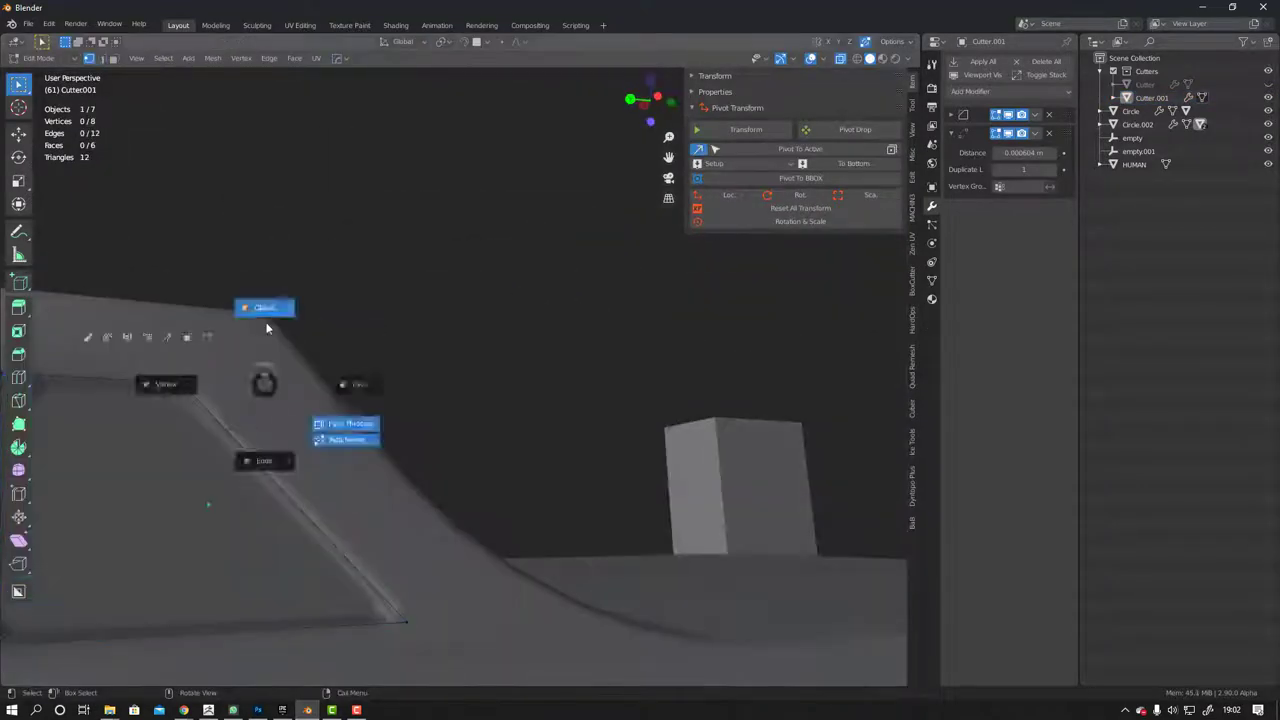
{"action": "left_click", "coordinate": [266, 328]}
{"action": "scroll", "coordinate": [371, 352], "scroll_direction": "down", "scroll_amount": 3}
{"action": "scroll", "coordinate": [371, 352], "scroll_direction": "down", "scroll_amount": 3}
{"action": "scroll", "coordinate": [354, 390], "scroll_direction": "down", "scroll_amount": 2}
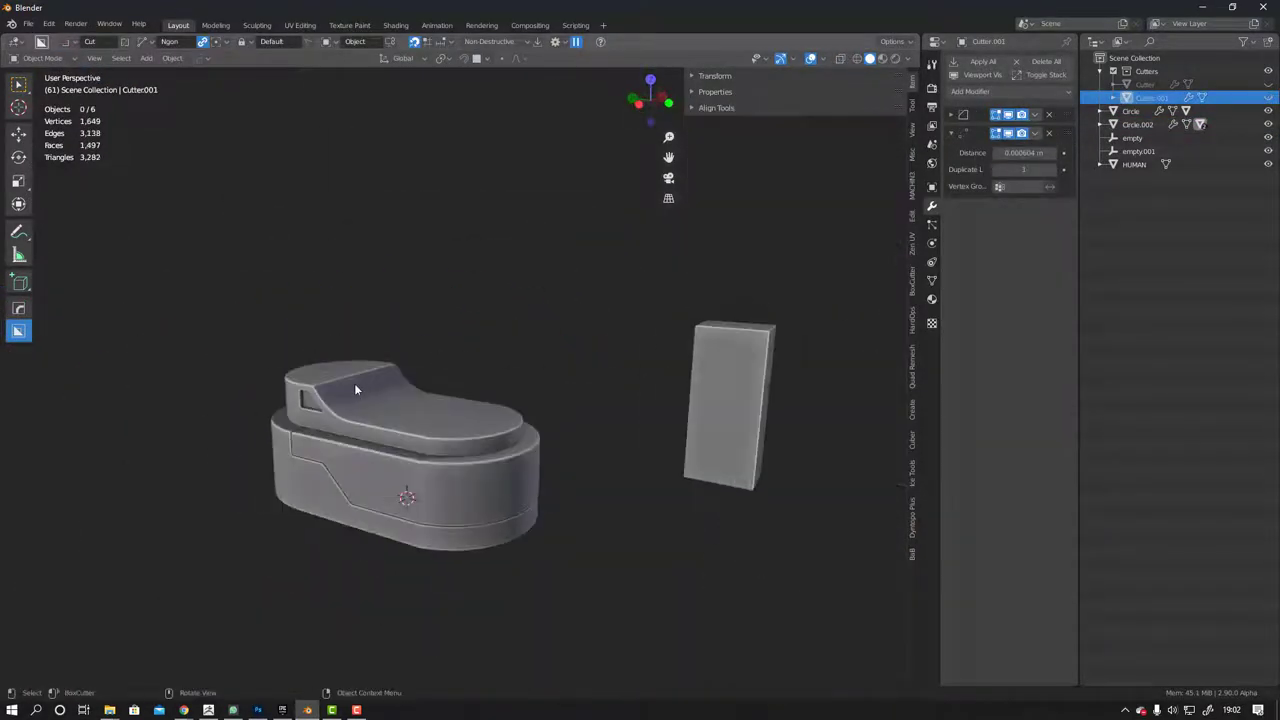
{"action": "scroll", "coordinate": [354, 390], "scroll_direction": "up", "scroll_amount": 3}
{"action": "scroll", "coordinate": [346, 418], "scroll_direction": "down", "scroll_amount": 1, "text": "ctrl"}
{"action": "scroll", "coordinate": [264, 416], "scroll_direction": "up", "scroll_amount": 4}
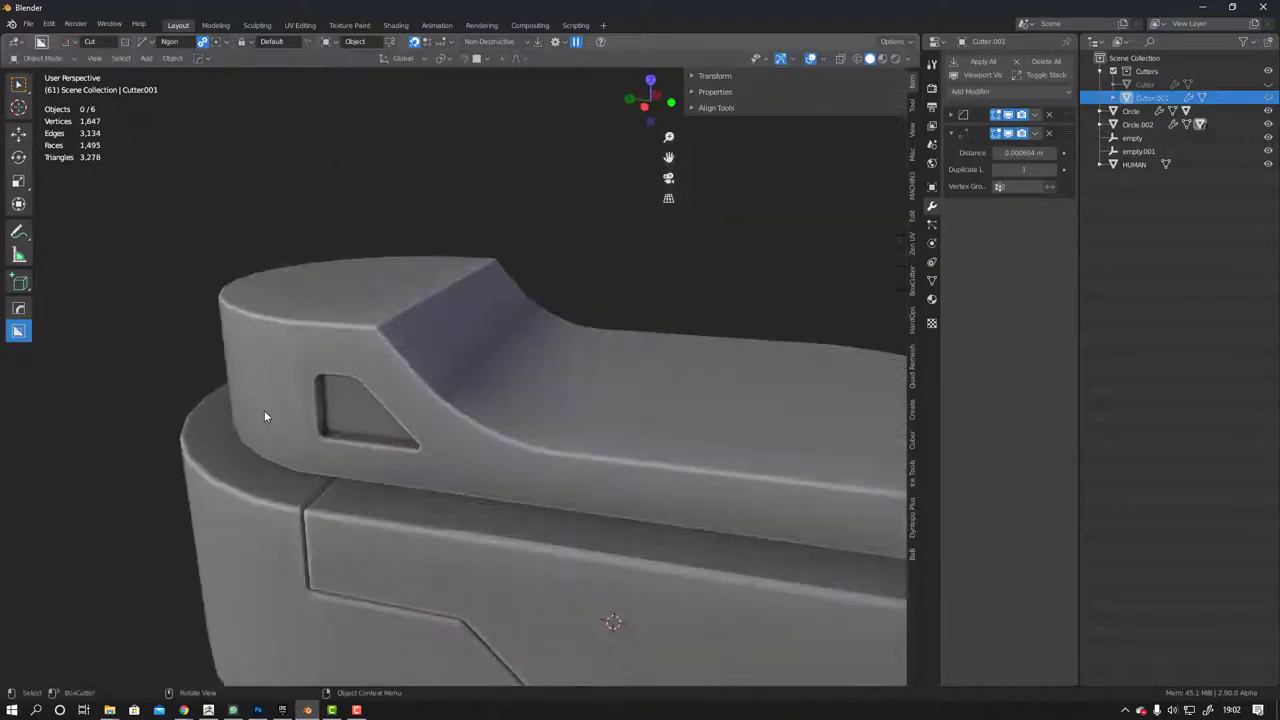
Reselect the top slab and bring up BoxCutter's cut shape options
{"action": "middle_click_drag", "start_coordinate": [264, 416], "coordinate": [356, 279]}
{"action": "scroll", "coordinate": [314, 427], "scroll_direction": "down", "scroll_amount": 3}
{"action": "left_click", "coordinate": [314, 427]}
{"action": "key", "text": "d"}
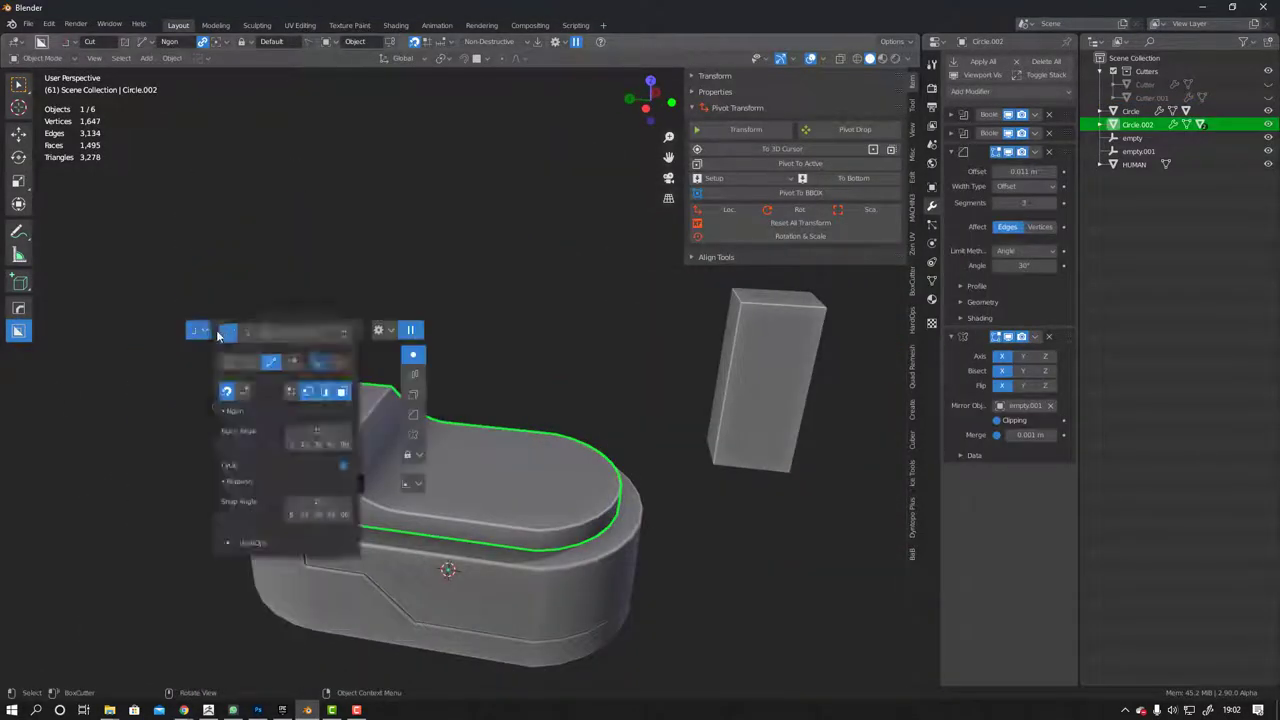
{"action": "mouse_move", "coordinate": [419, 313]}
{"action": "middle_mouse_down"}
{"action": "mouse_move", "coordinate": [362, 499]}
{"action": "mouse_move", "coordinate": [384, 233]}
{"action": "mouse_move", "coordinate": [339, 223]}
{"action": "mouse_move", "coordinate": [508, 277]}
{"action": "middle_mouse_up"}
Cut a long vertical box recess into the tower arm, undoing a trial cut first
{"action": "left_click", "coordinate": [384, 525]}
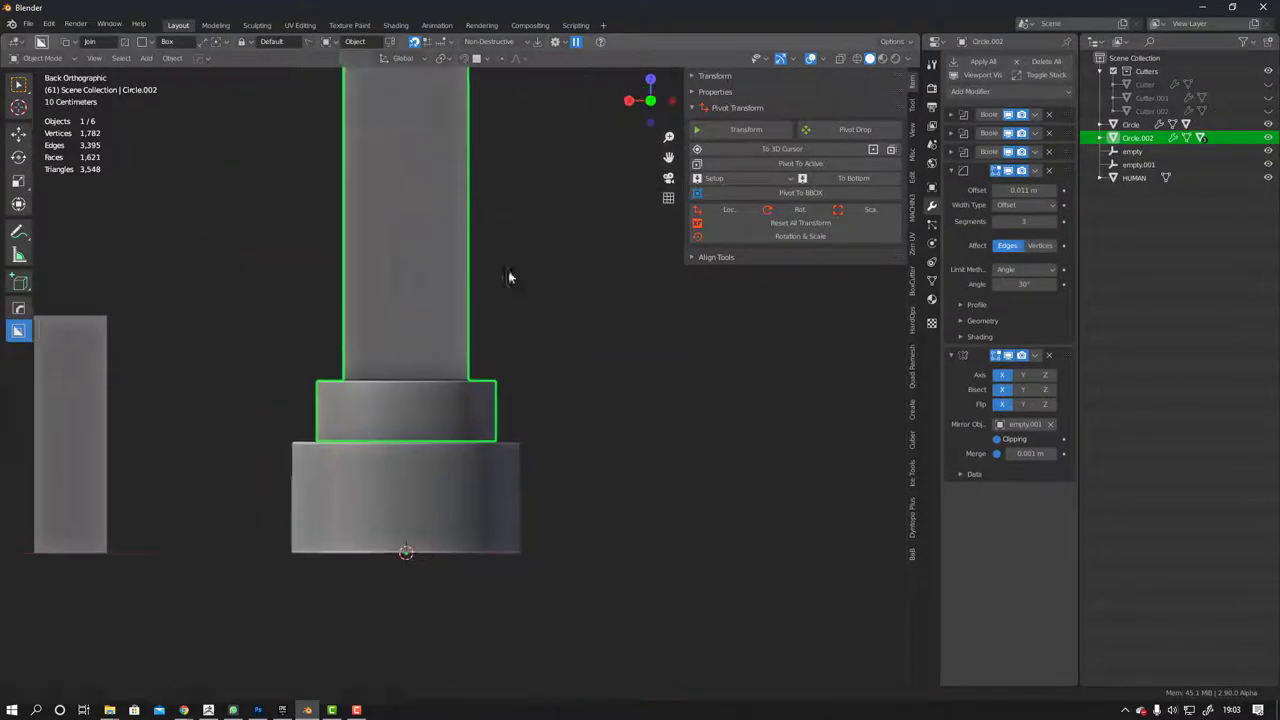
{"action": "right_click", "coordinate": [508, 277]}
{"action": "mouse_move", "coordinate": [451, 186]}
{"action": "left_mouse_down"}
{"action": "mouse_move", "coordinate": [549, 516]}
{"action": "mouse_move", "coordinate": [547, 458]}
{"action": "left_mouse_up"}
{"action": "left_click_drag", "start_coordinate": [594, 512], "coordinate": [664, 500]}
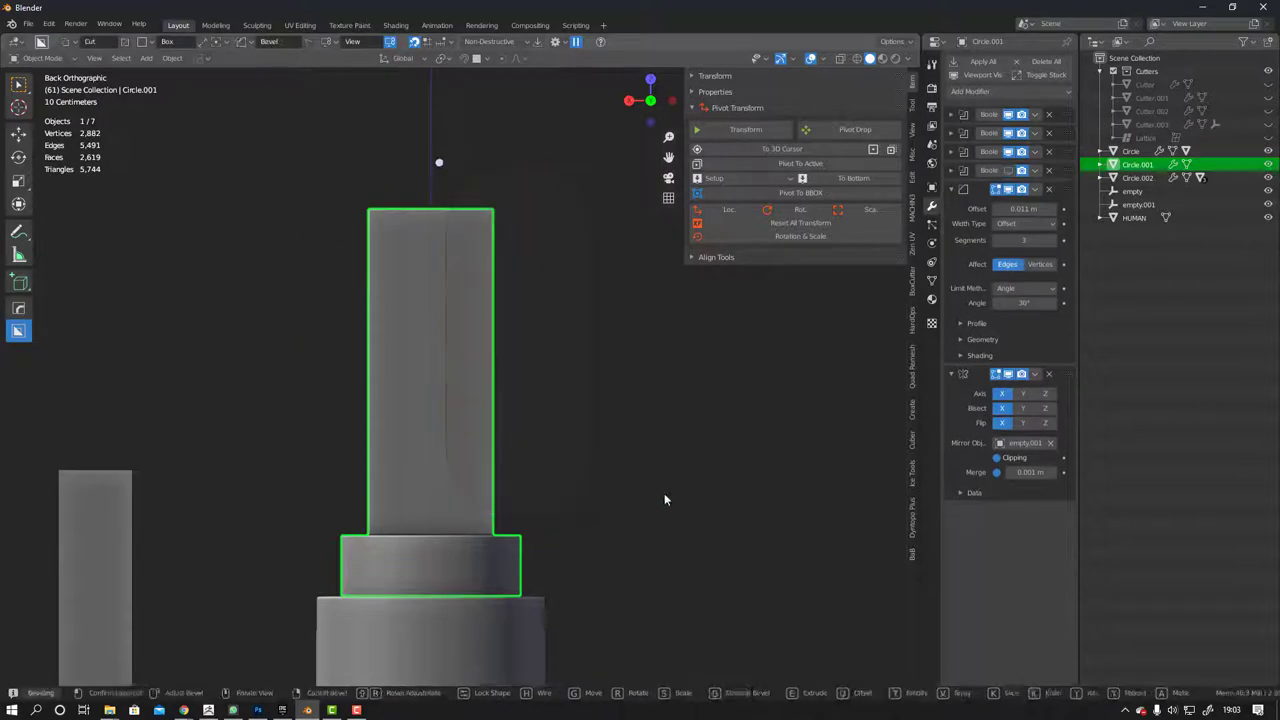
{"action": "key", "text": "ctrl+z"}
{"action": "mouse_move", "coordinate": [664, 500]}
{"action": "middle_mouse_down"}
{"action": "mouse_move", "coordinate": [381, 385]}
{"action": "mouse_move", "coordinate": [525, 271]}
{"action": "middle_mouse_up"}
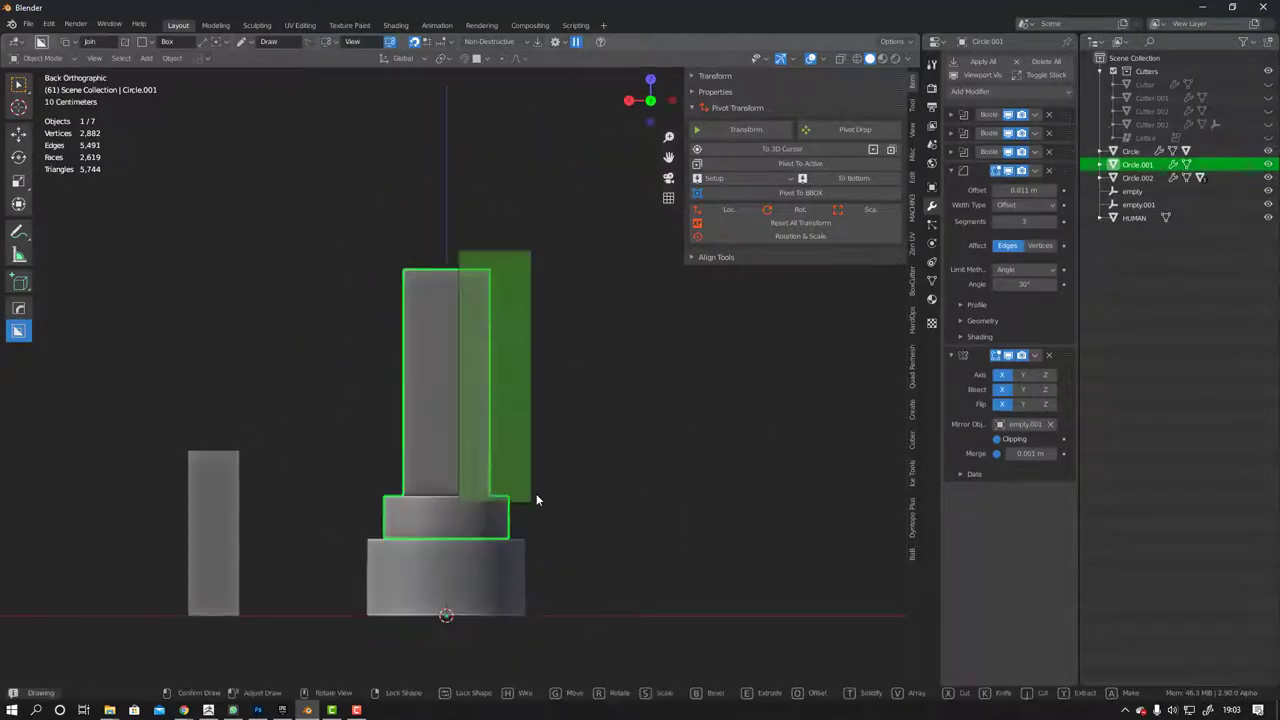
{"action": "left_click", "coordinate": [478, 467]}
{"action": "middle_click_drag", "start_coordinate": [478, 467], "coordinate": [429, 386]}
Delete the spare Circle.002 object and select Circle.001
{"action": "key", "text": "Delete"}
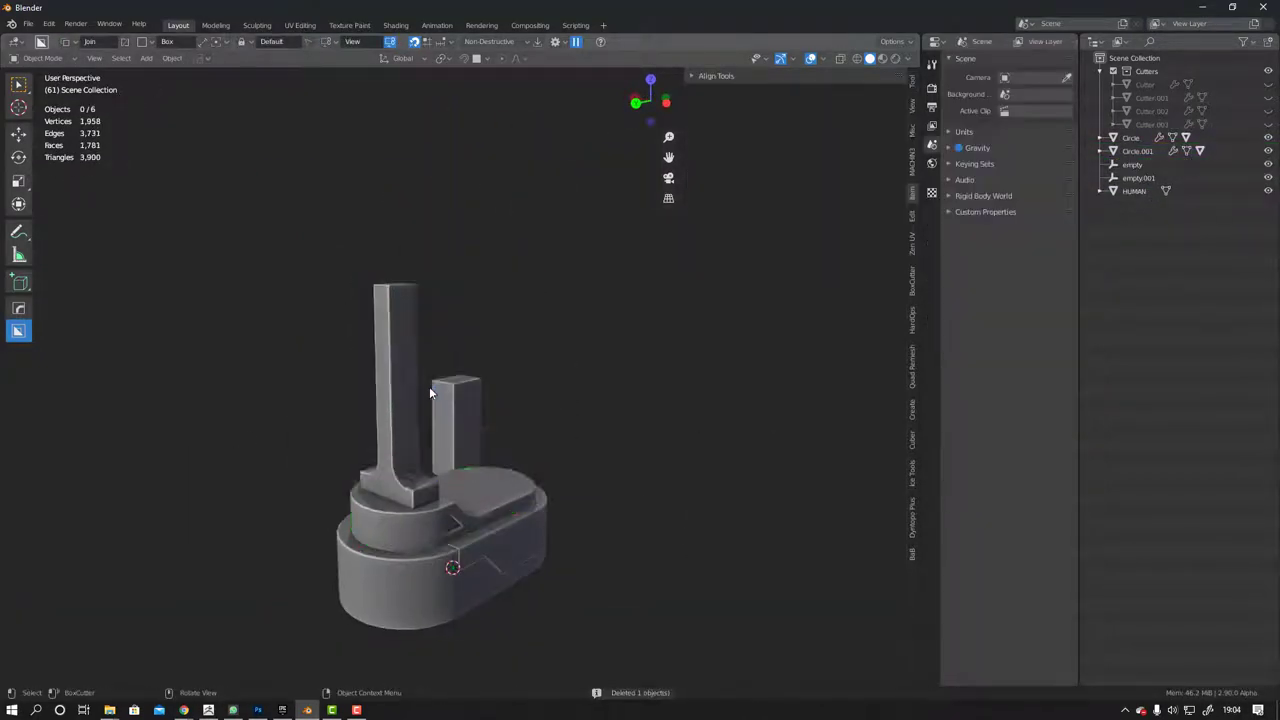
{"action": "scroll", "coordinate": [373, 412], "scroll_direction": "up", "scroll_amount": 5}
{"action": "left_click", "coordinate": [373, 412]}
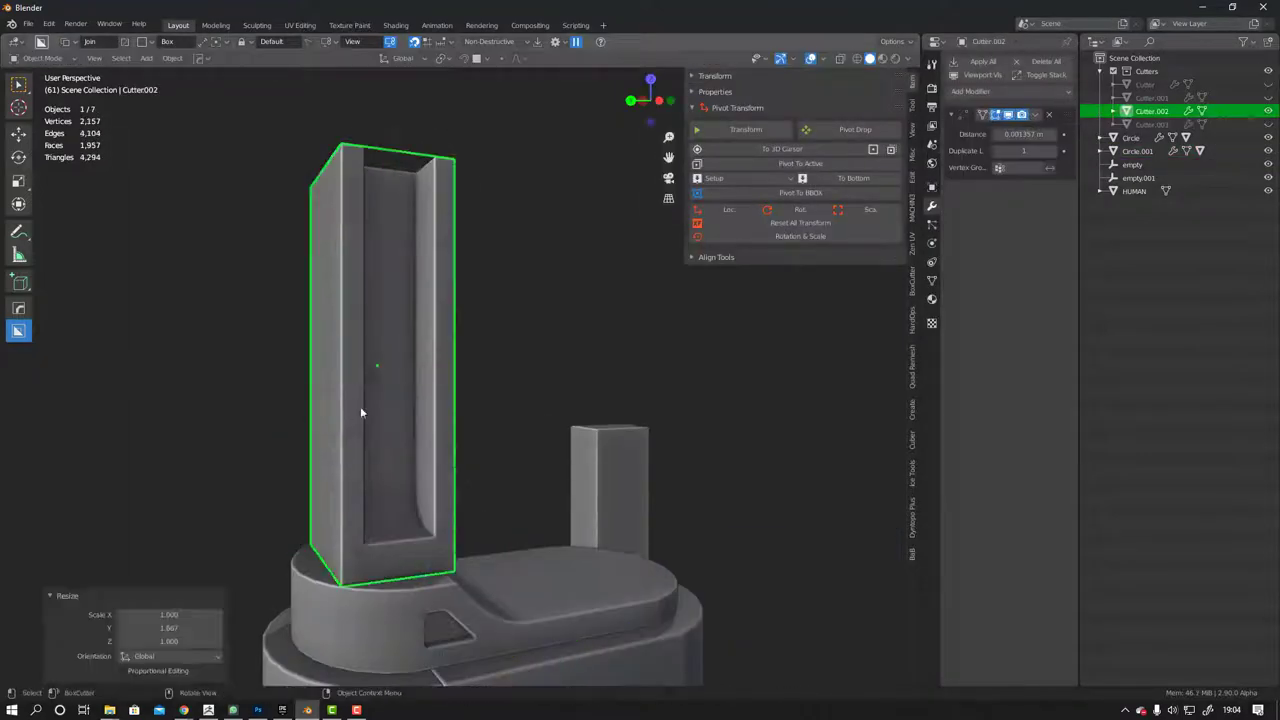
Step through the boolean cutters to Cutter.002 and inspect it from the top
{"action": "key", "text": "q"}
{"action": "left_click", "coordinate": [358, 399]}
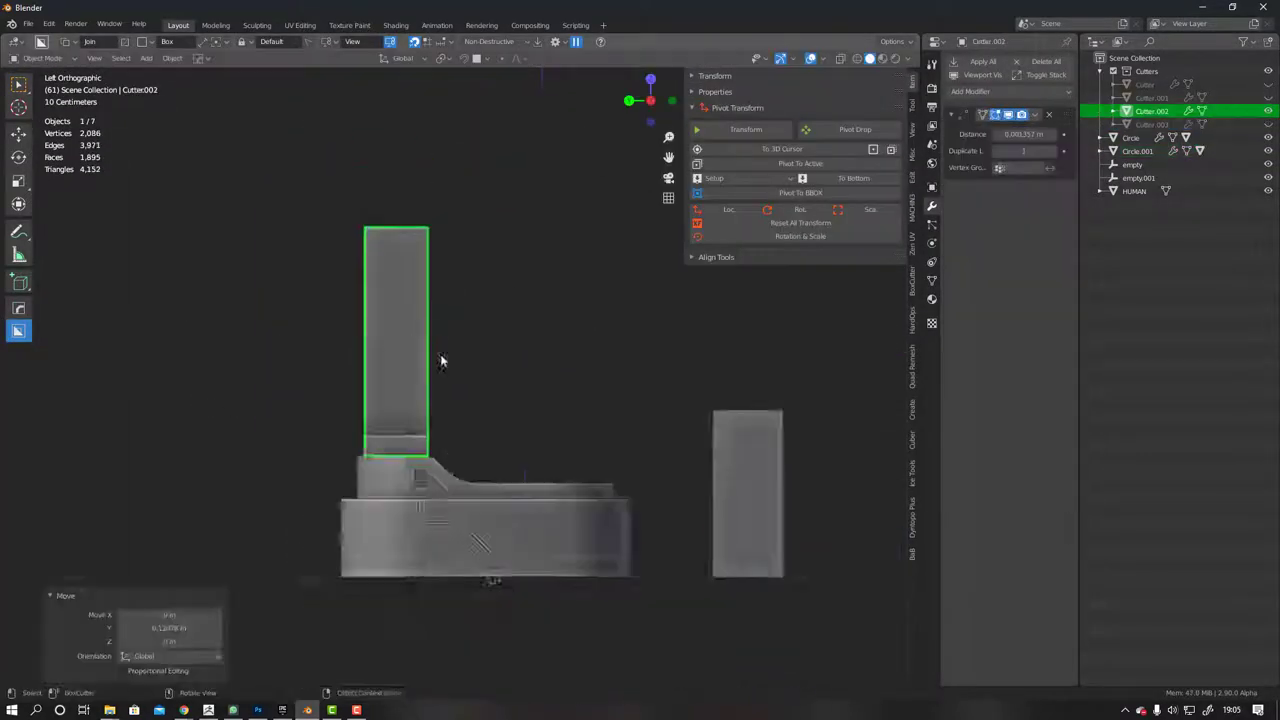
{"action": "key", "text": "KP_7"}
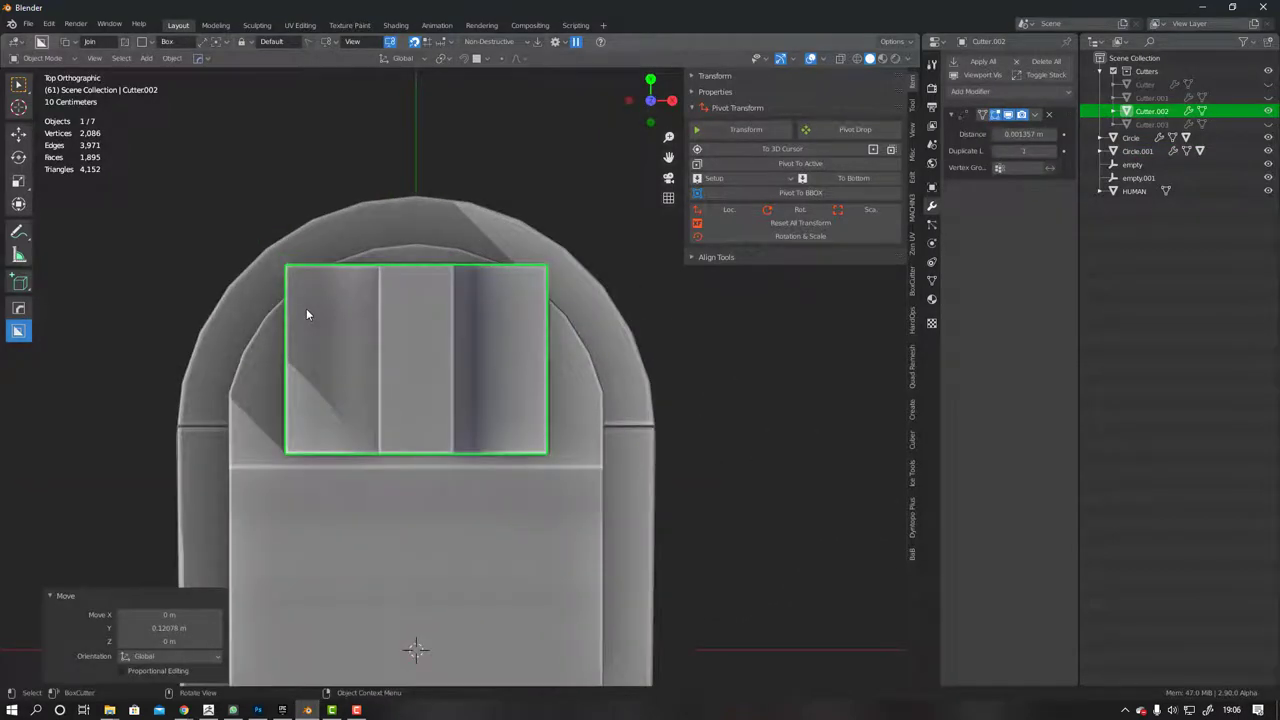
{"action": "mouse_move", "coordinate": [352, 333]}
{"action": "middle_mouse_down"}
{"action": "mouse_move", "coordinate": [534, 306]}
{"action": "mouse_move", "coordinate": [480, 323]}
{"action": "middle_mouse_up"}
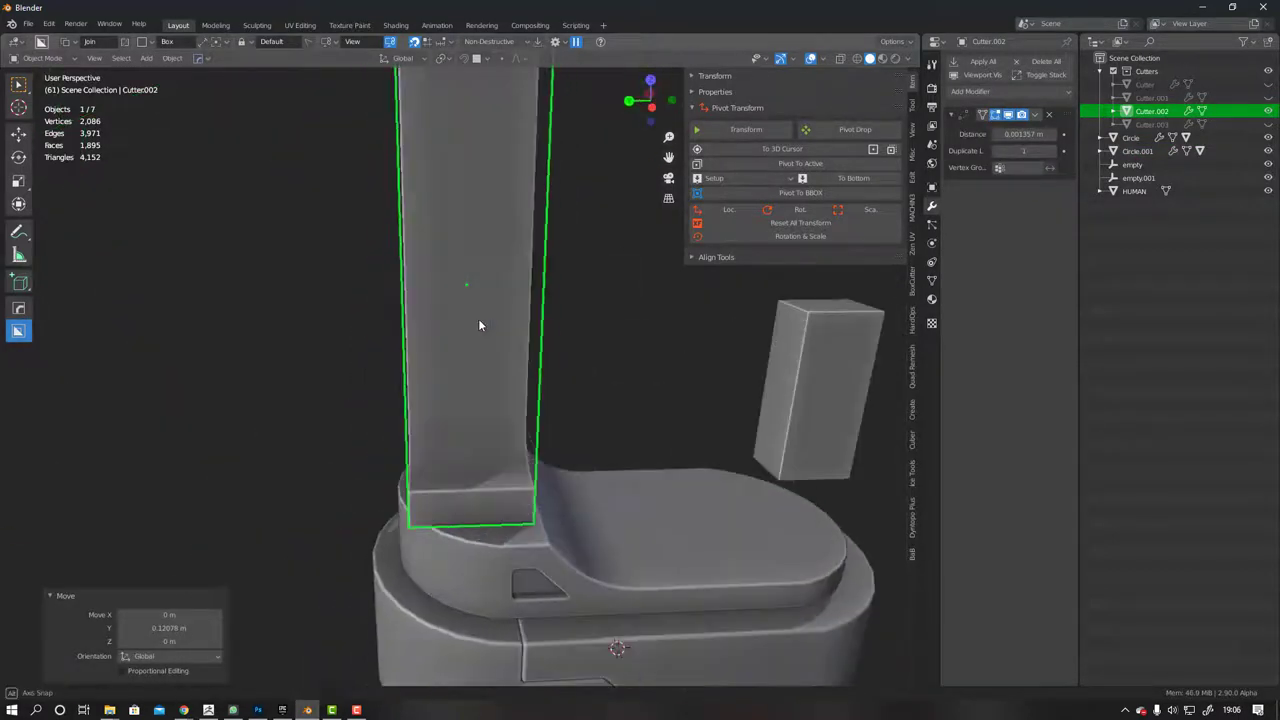
{"action": "key", "text": "Tab"}
{"action": "left_click", "coordinate": [409, 293]}
{"action": "mouse_move", "coordinate": [328, 334]}
{"action": "middle_mouse_down"}
{"action": "mouse_move", "coordinate": [406, 305]}
{"action": "mouse_move", "coordinate": [303, 320]}
{"action": "mouse_move", "coordinate": [374, 306]}
{"action": "middle_mouse_up"}
{"action": "key", "text": "Tab"}
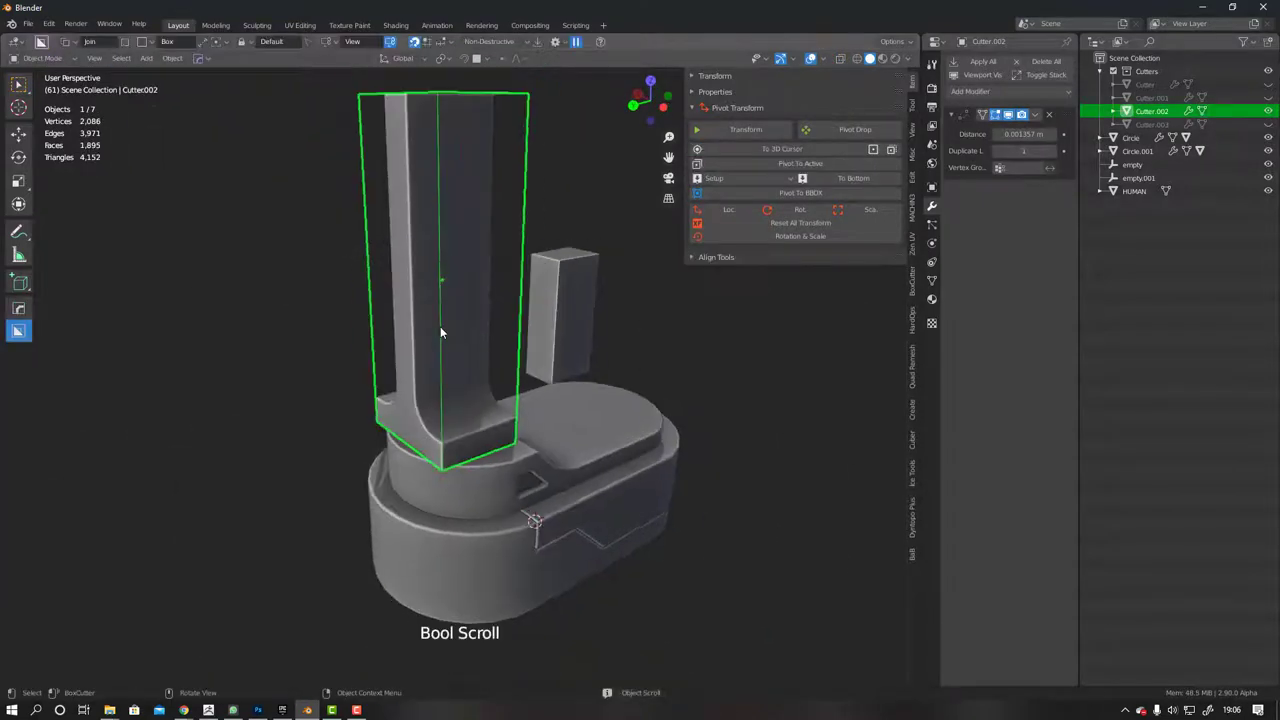
{"action": "scroll", "coordinate": [374, 306], "scroll_direction": "up", "scroll_amount": 2}
Bevel Cutter.002's end edges with 11 segments into a rounded semicircle
{"action": "key", "text": "q"}
{"action": "key", "text": "Escape"}
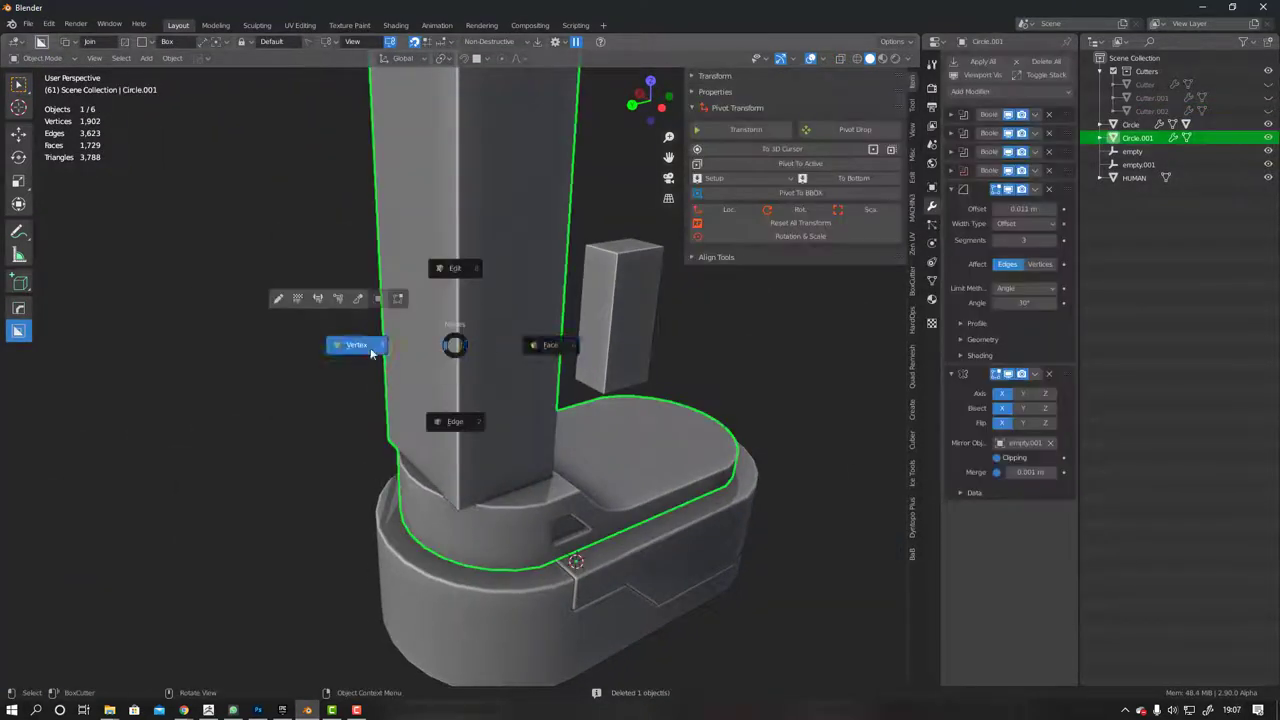
{"action": "key", "text": "q"}
{"action": "left_click", "coordinate": [387, 347]}
{"action": "key", "text": "Tab"}
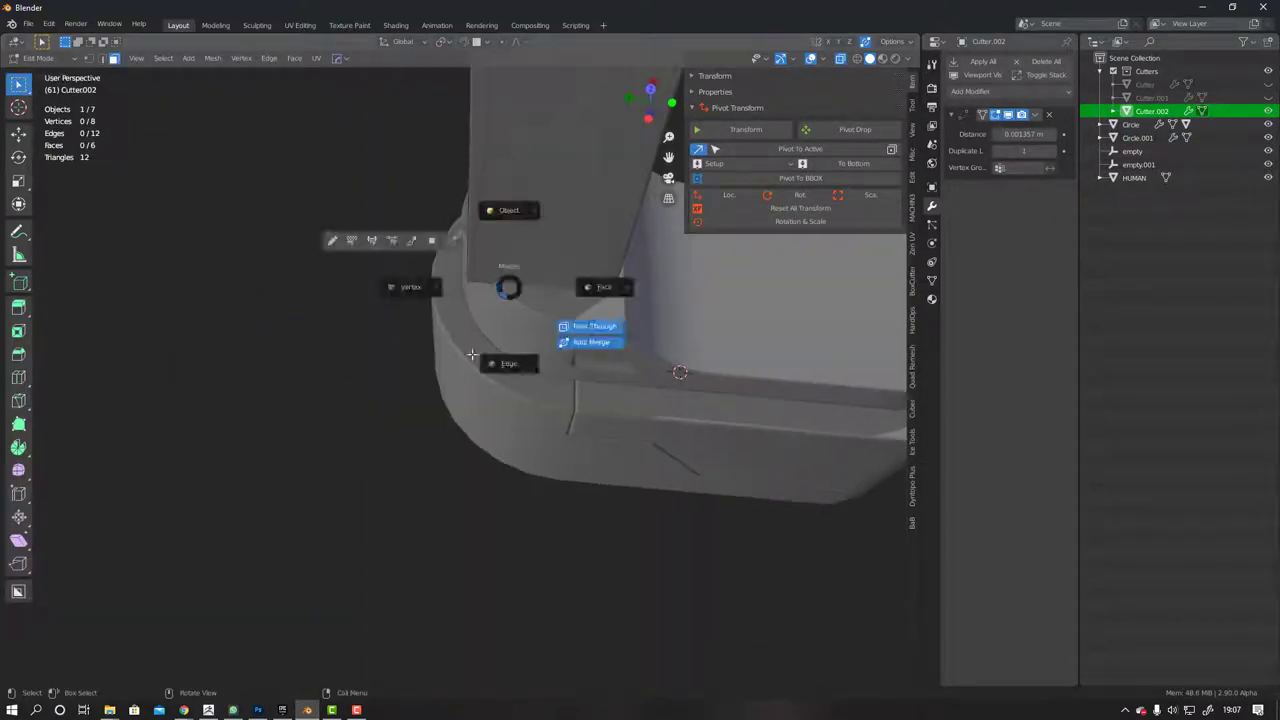
{"action": "key", "text": "KP_7"}
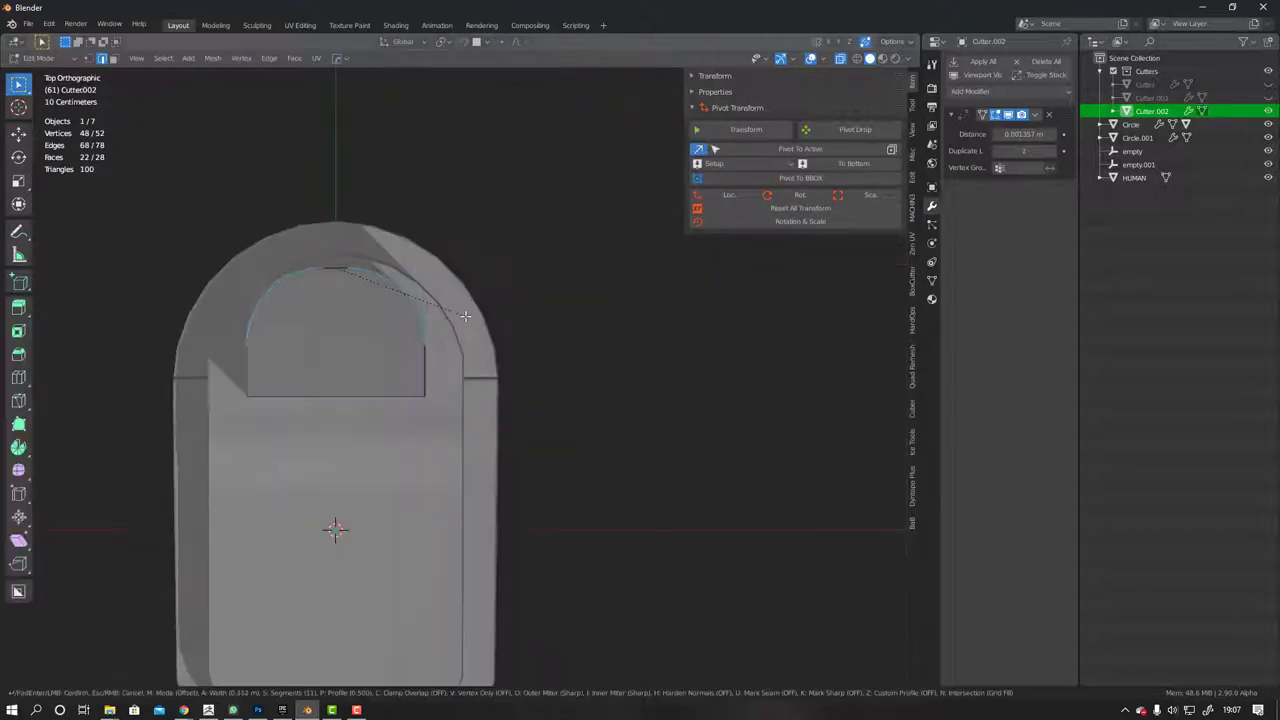
{"action": "left_click", "coordinate": [465, 316]}
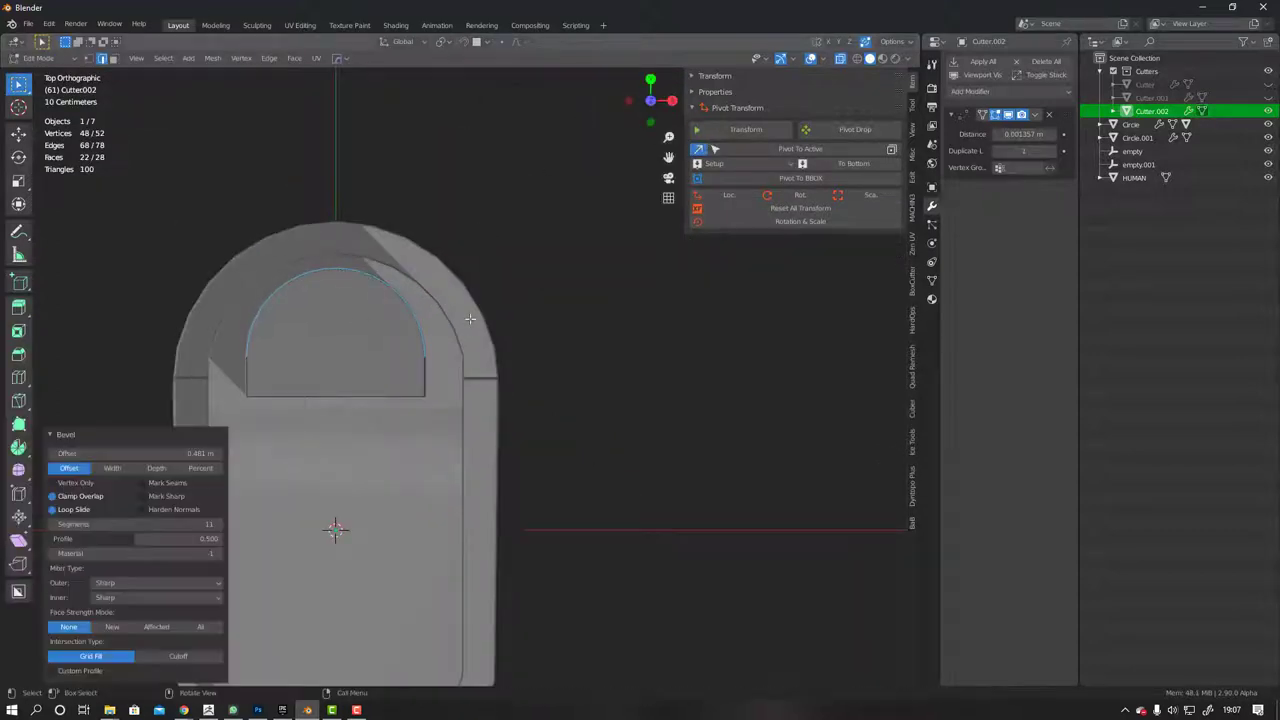
{"action": "key", "text": "Tab"}
{"action": "key", "text": "Tab"}
{"action": "key", "text": "Escape"}
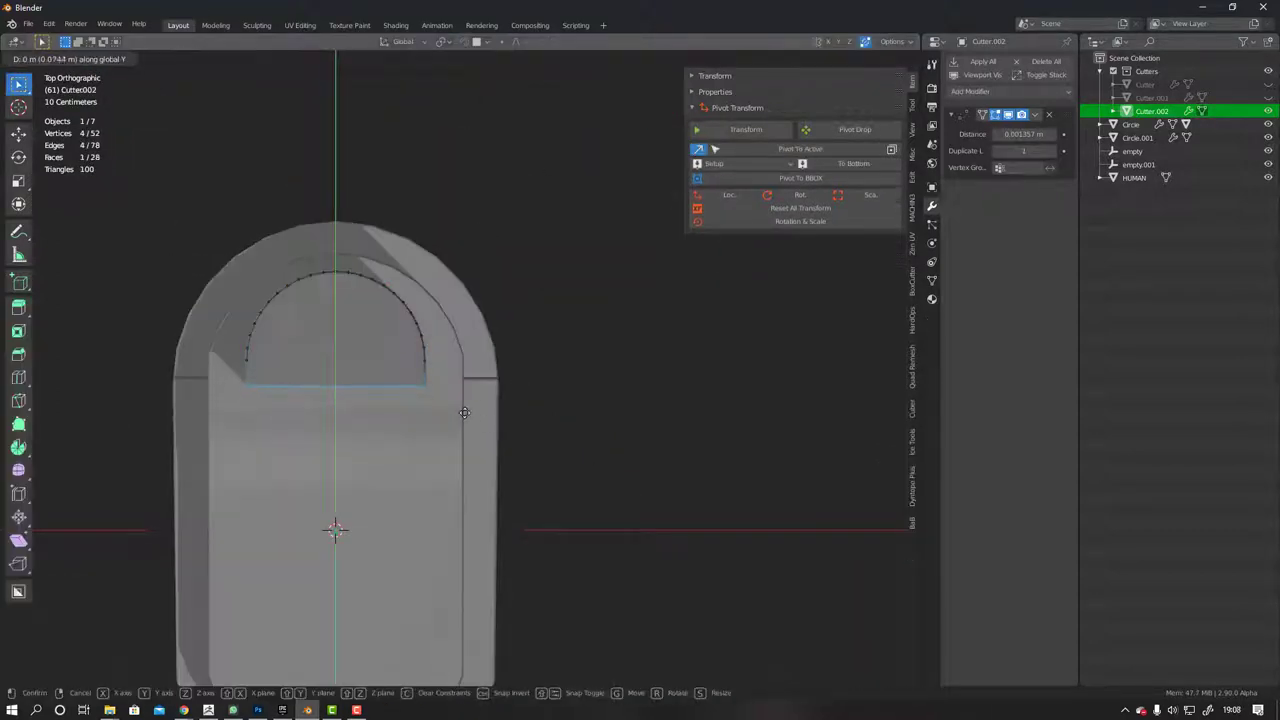
Box-cut a new recess into the base and shift its cutter along Y
{"action": "mouse_move", "coordinate": [215, 352]}
{"action": "middle_mouse_down"}
{"action": "mouse_move", "coordinate": [501, 248]}
{"action": "mouse_move", "coordinate": [469, 210]}
{"action": "mouse_move", "coordinate": [447, 290]}
{"action": "middle_mouse_up"}
{"action": "key", "text": "KP_7"}
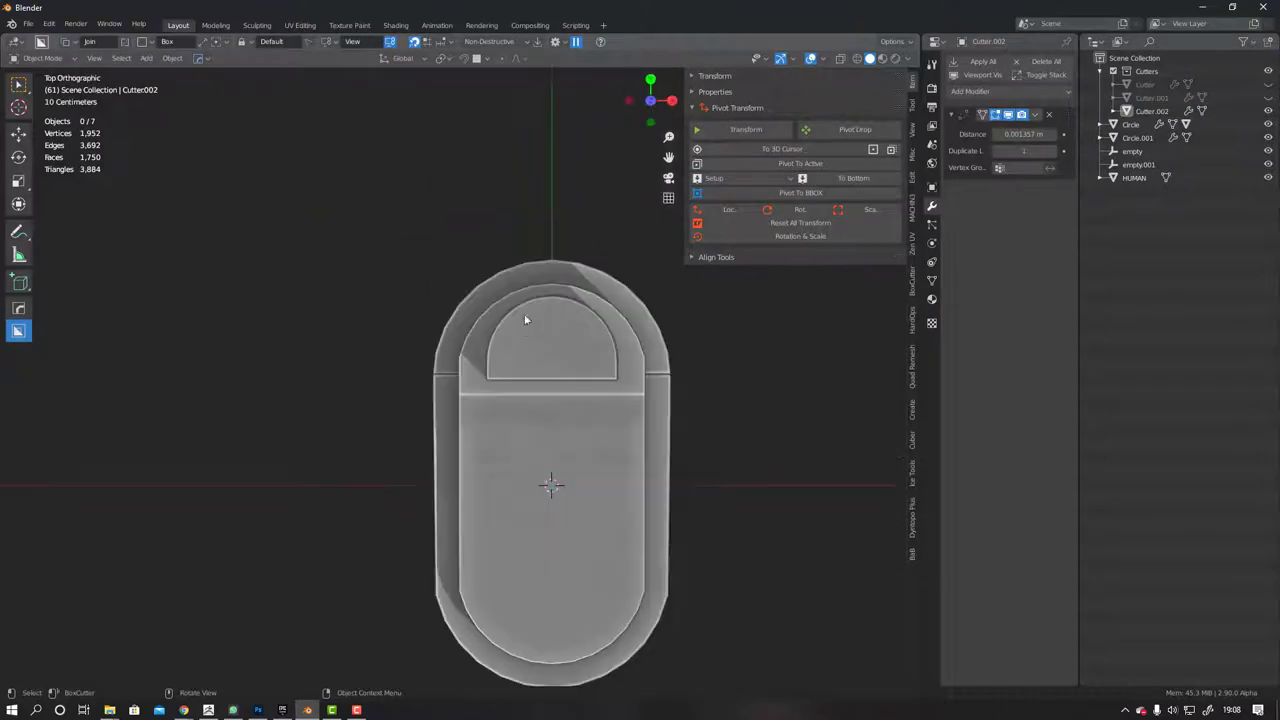
{"action": "left_click_drag", "start_coordinate": [523, 306], "coordinate": [534, 294]}
{"action": "mouse_move", "coordinate": [534, 294]}
{"action": "middle_mouse_down"}
{"action": "mouse_move", "coordinate": [475, 414]}
{"action": "mouse_move", "coordinate": [562, 390]}
{"action": "mouse_move", "coordinate": [434, 359]}
{"action": "middle_mouse_up"}
{"action": "left_click", "coordinate": [475, 414]}
{"action": "key", "text": "g"}
{"action": "key", "text": "y"}
{"action": "left_click", "coordinate": [585, 389]}
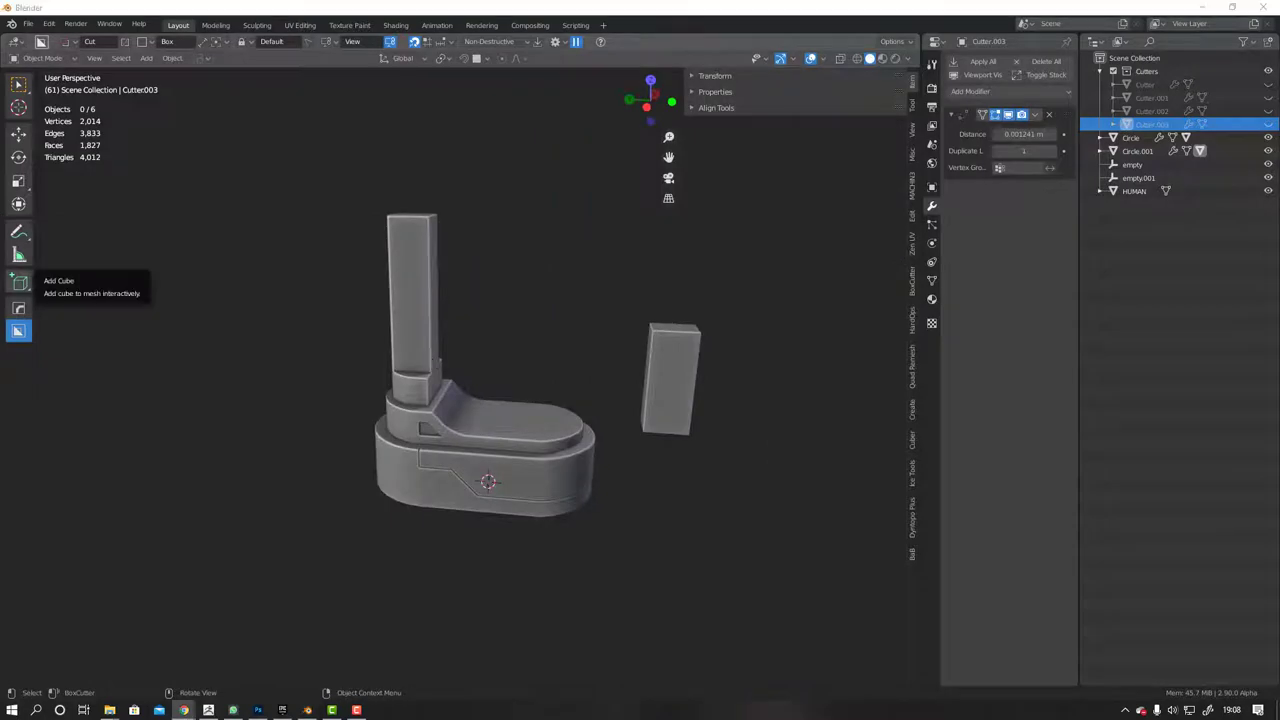
Cut a tall recessed panel into the tower face
{"action": "scroll", "coordinate": [468, 248], "scroll_direction": "up", "scroll_amount": 4}
{"action": "left_click_drag", "start_coordinate": [512, 288], "coordinate": [444, 543]}
{"action": "left_click", "coordinate": [436, 540]}
{"action": "mouse_move", "coordinate": [436, 540]}
{"action": "middle_mouse_down"}
{"action": "mouse_move", "coordinate": [320, 394]}
{"action": "mouse_move", "coordinate": [448, 368]}
{"action": "mouse_move", "coordinate": [455, 263]}
{"action": "mouse_move", "coordinate": [423, 300]}
{"action": "middle_mouse_up"}
{"action": "left_click", "coordinate": [453, 259]}
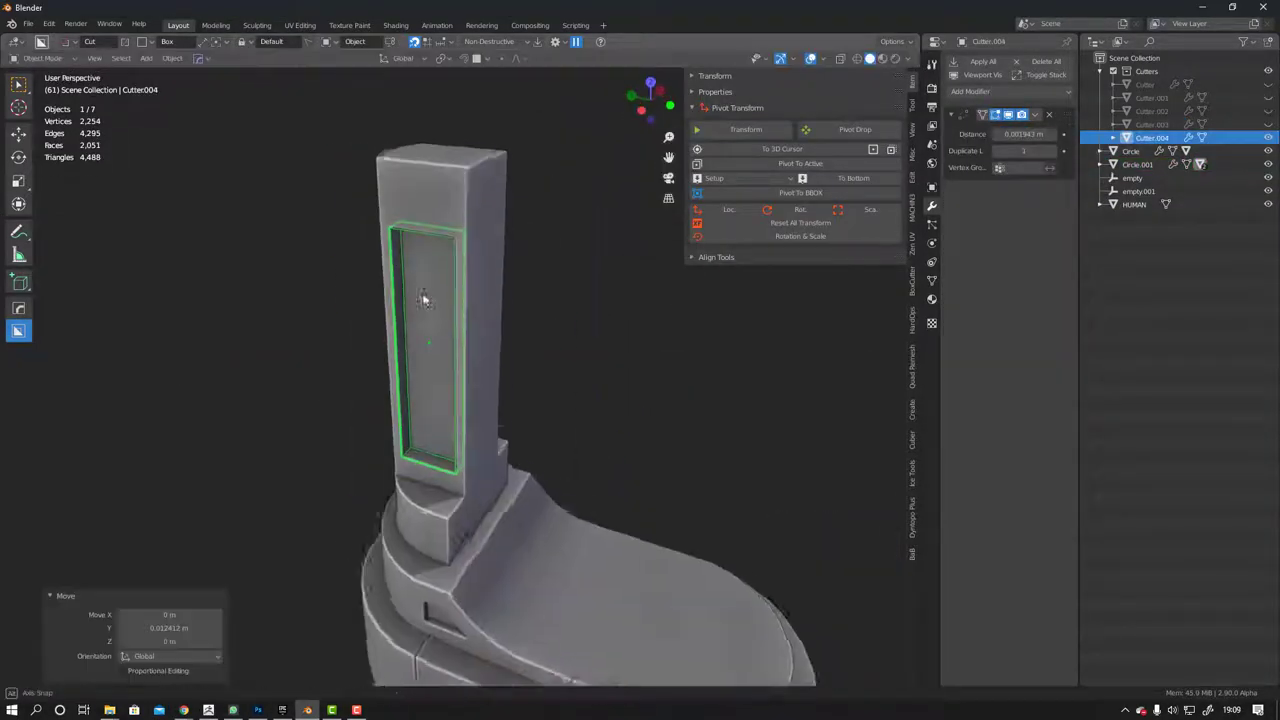
Cut a small square window near the top of the tower
{"action": "left_click_drag", "start_coordinate": [397, 215], "coordinate": [450, 227]}
{"action": "left_click", "coordinate": [450, 227]}
{"action": "middle_click_drag", "start_coordinate": [450, 227], "coordinate": [497, 283]}
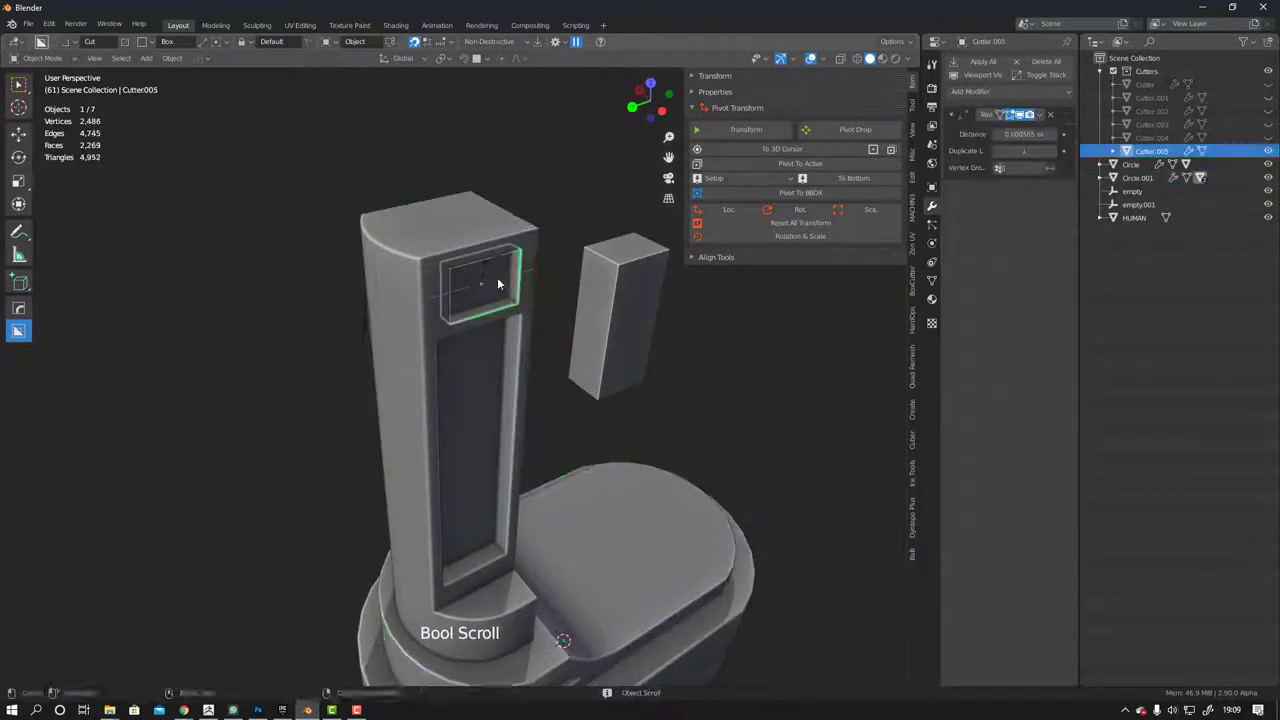
{"action": "key", "text": "Return"}
{"action": "mouse_move", "coordinate": [401, 329]}
{"action": "middle_mouse_down"}
{"action": "mouse_move", "coordinate": [430, 330]}
{"action": "mouse_move", "coordinate": [479, 297]}
{"action": "middle_mouse_up"}
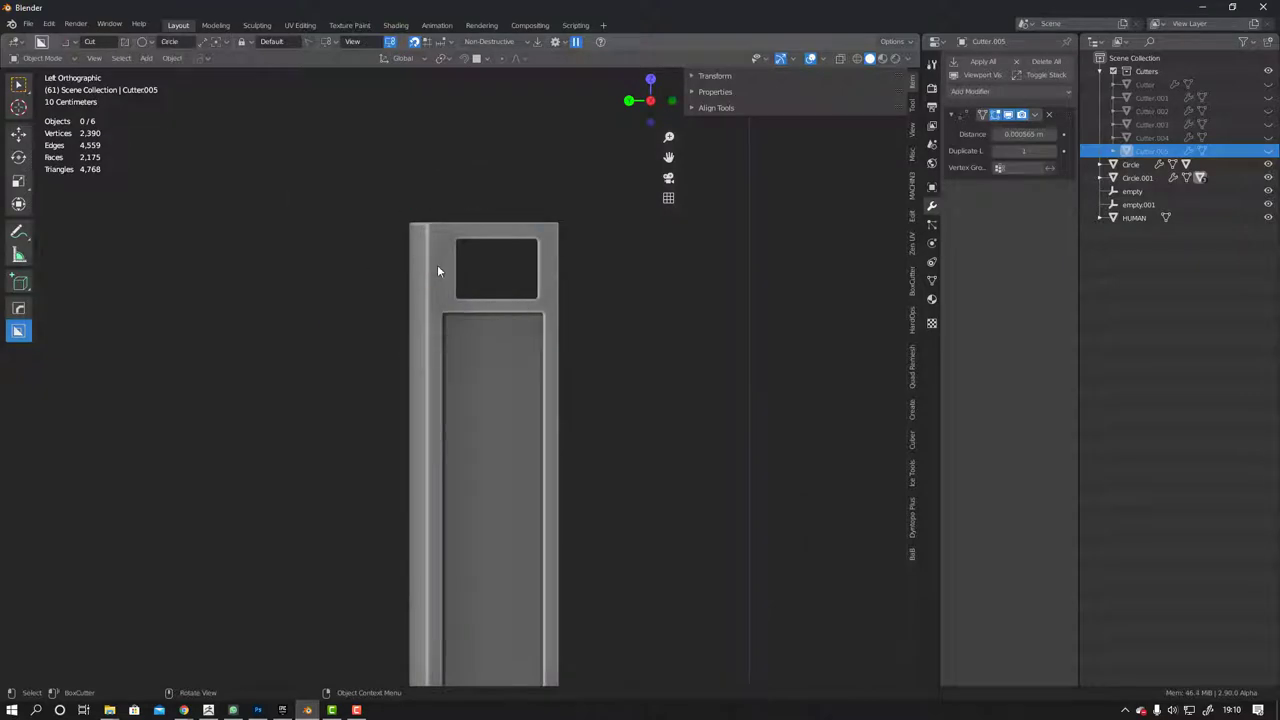
{"action": "left_click", "coordinate": [438, 268]}
{"action": "left_click", "coordinate": [452, 283]}
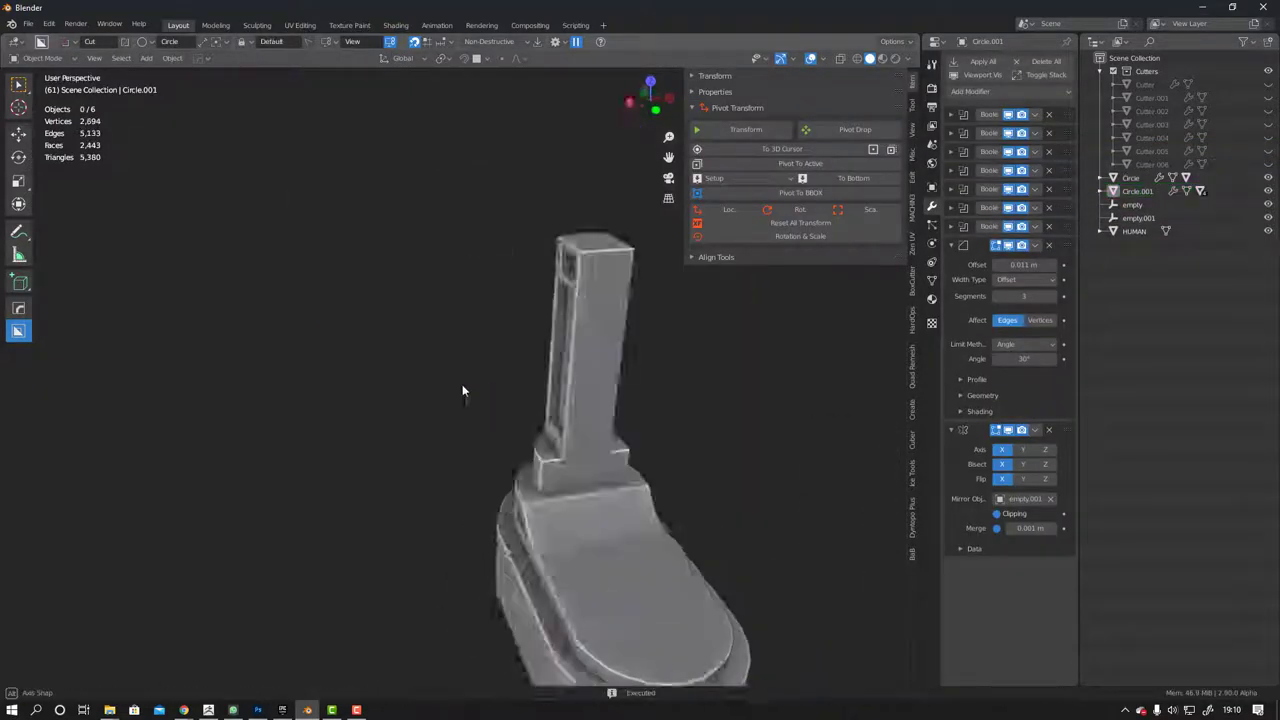
In Left Ortho view, draw stacked box cuts on the tower face
{"action": "middle_click_drag", "start_coordinate": [462, 384], "coordinate": [482, 243]}
{"action": "key", "text": "grave"}
{"action": "left_click", "coordinate": [387, 283]}
{"action": "mouse_move", "coordinate": [406, 311]}
{"action": "left_mouse_down"}
{"action": "mouse_move", "coordinate": [503, 345]}
{"action": "mouse_move", "coordinate": [510, 320]}
{"action": "left_mouse_up"}
{"action": "middle_click_drag", "start_coordinate": [510, 320], "coordinate": [524, 221]}
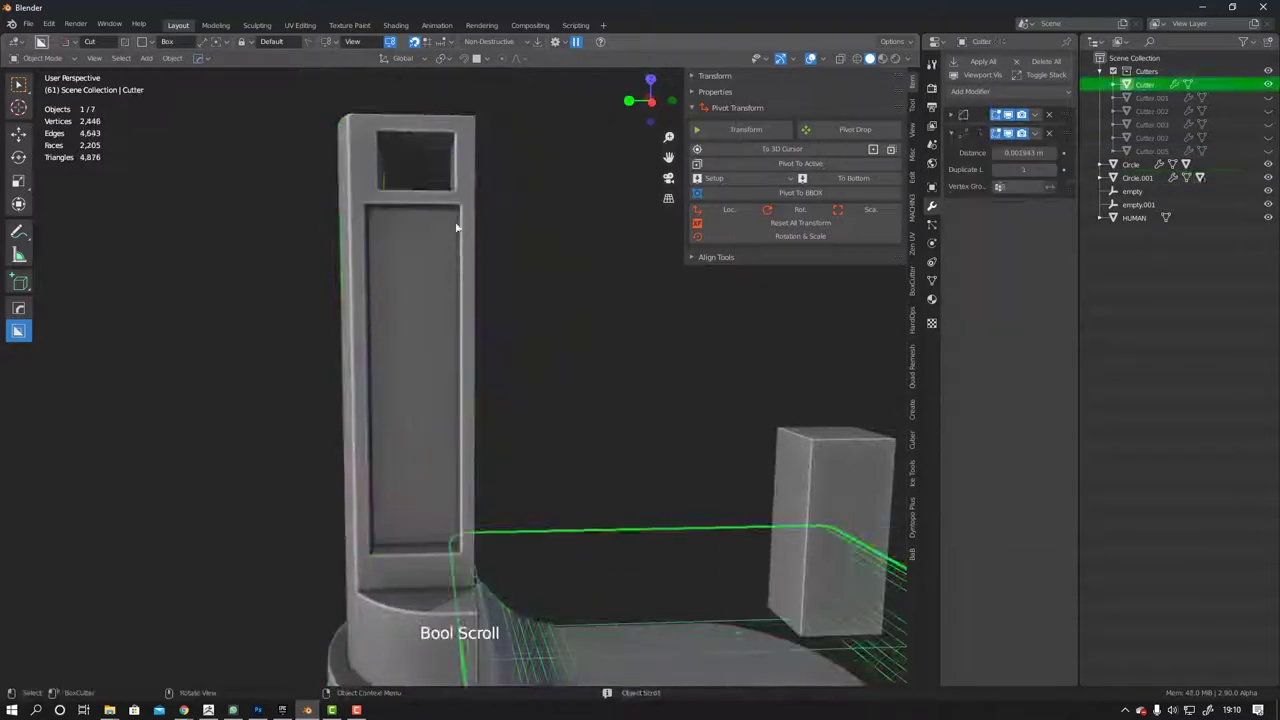
{"action": "key", "text": "grave"}
{"action": "left_click", "coordinate": [513, 150]}
{"action": "left_click_drag", "start_coordinate": [358, 238], "coordinate": [467, 250]}
{"action": "left_click", "coordinate": [437, 299]}
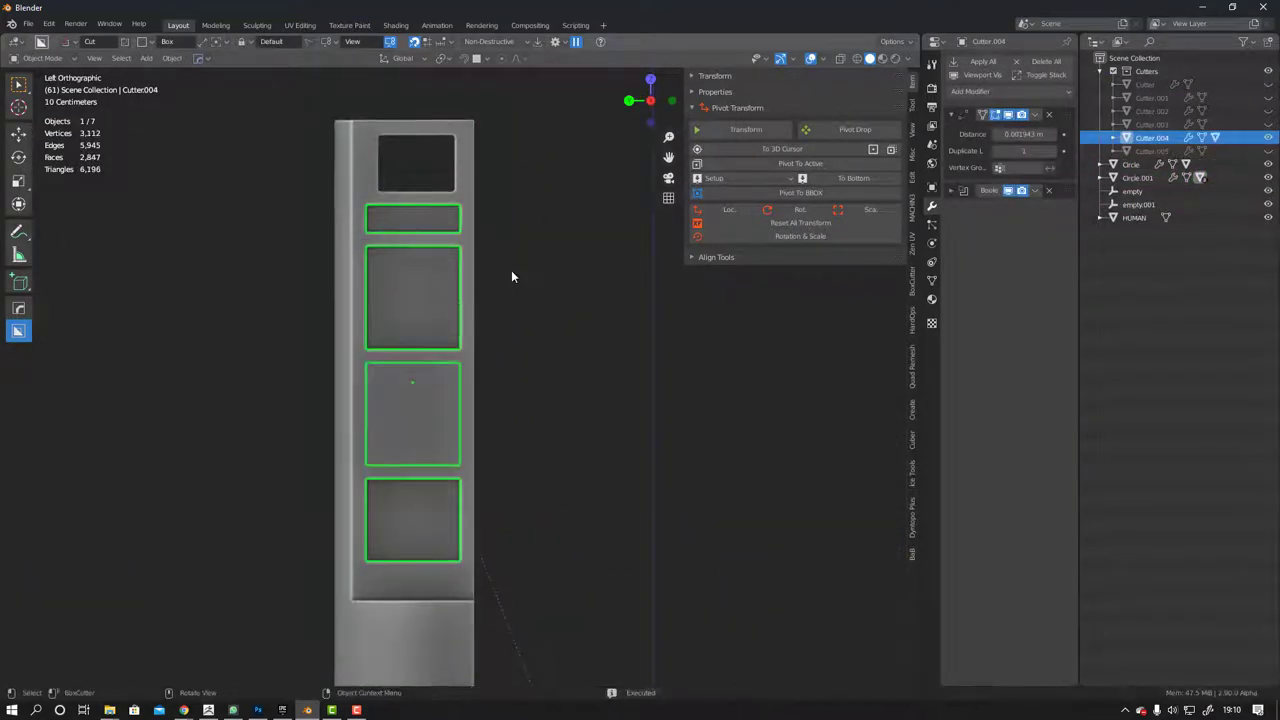
Try repeating the panel cut as a stacked array, then undo it
{"action": "middle_click_drag", "start_coordinate": [514, 277], "coordinate": [421, 322]}
{"action": "left_click", "coordinate": [421, 322]}
{"action": "key", "text": "ctrl+KP_3"}
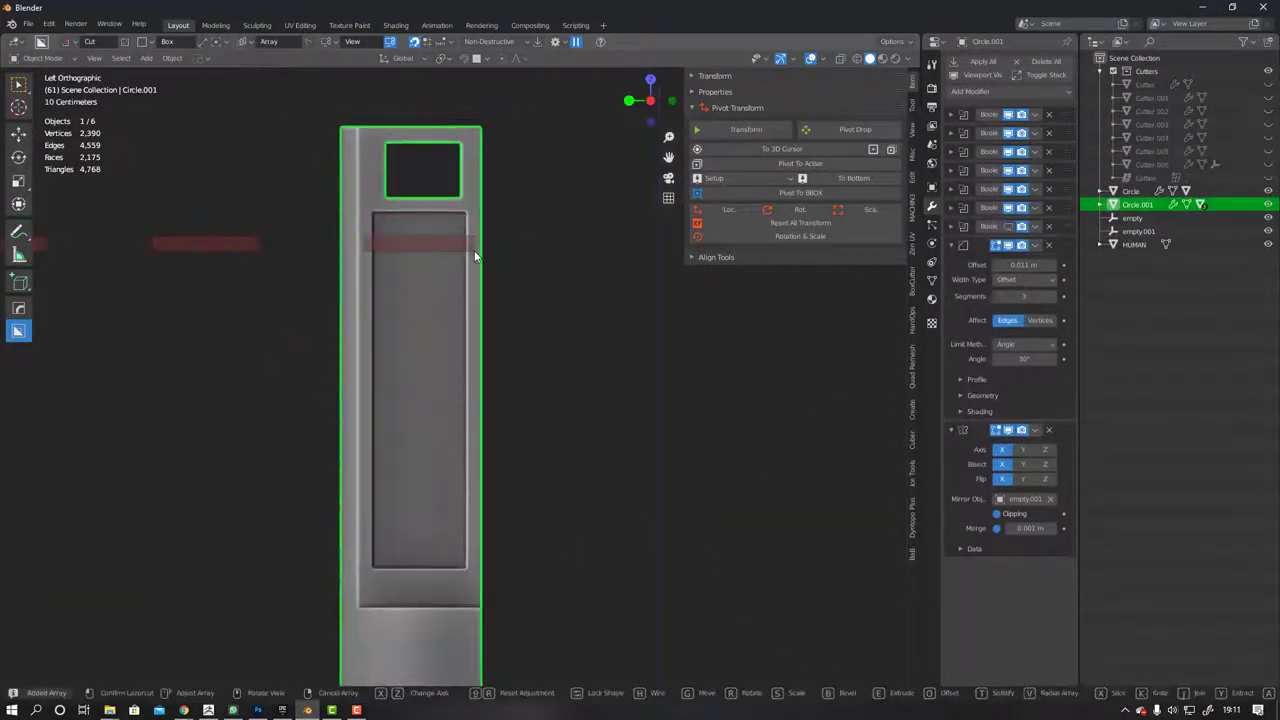
{"action": "key", "text": "Escape"}
{"action": "middle_click_drag", "start_coordinate": [465, 267], "coordinate": [492, 307]}
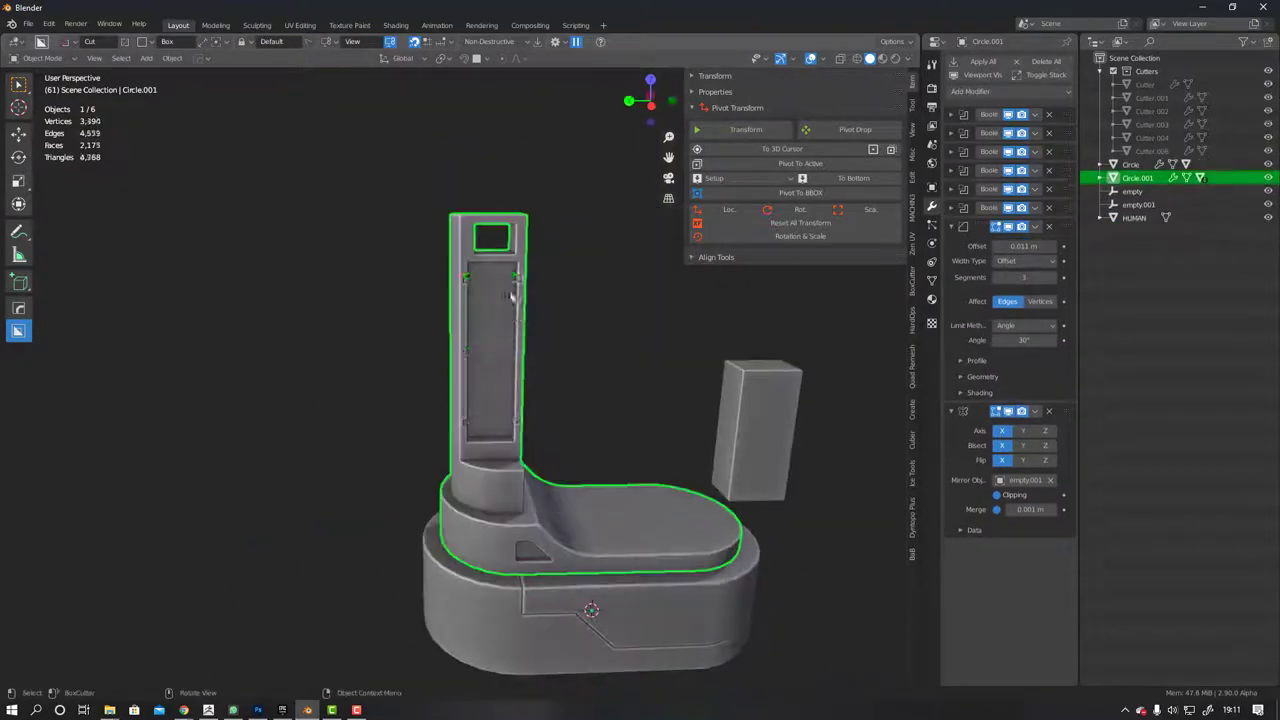
{"action": "key", "text": "ctrl+KP_3"}
{"action": "right_click", "coordinate": [485, 292]}
{"action": "left_click", "coordinate": [485, 292]}
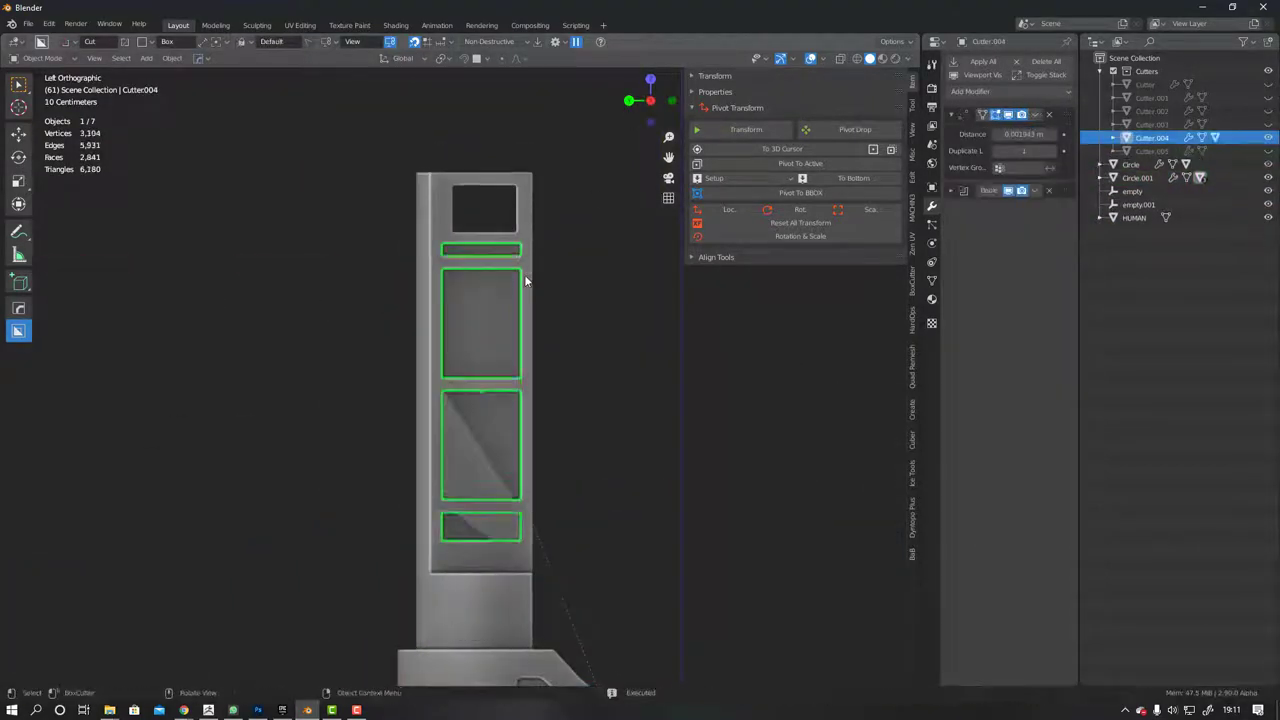
{"action": "middle_click_drag", "start_coordinate": [524, 274], "coordinate": [472, 364]}
{"action": "scroll", "coordinate": [471, 358], "scroll_direction": "down", "scroll_amount": 2}
{"action": "key", "text": "ctrl+z"}
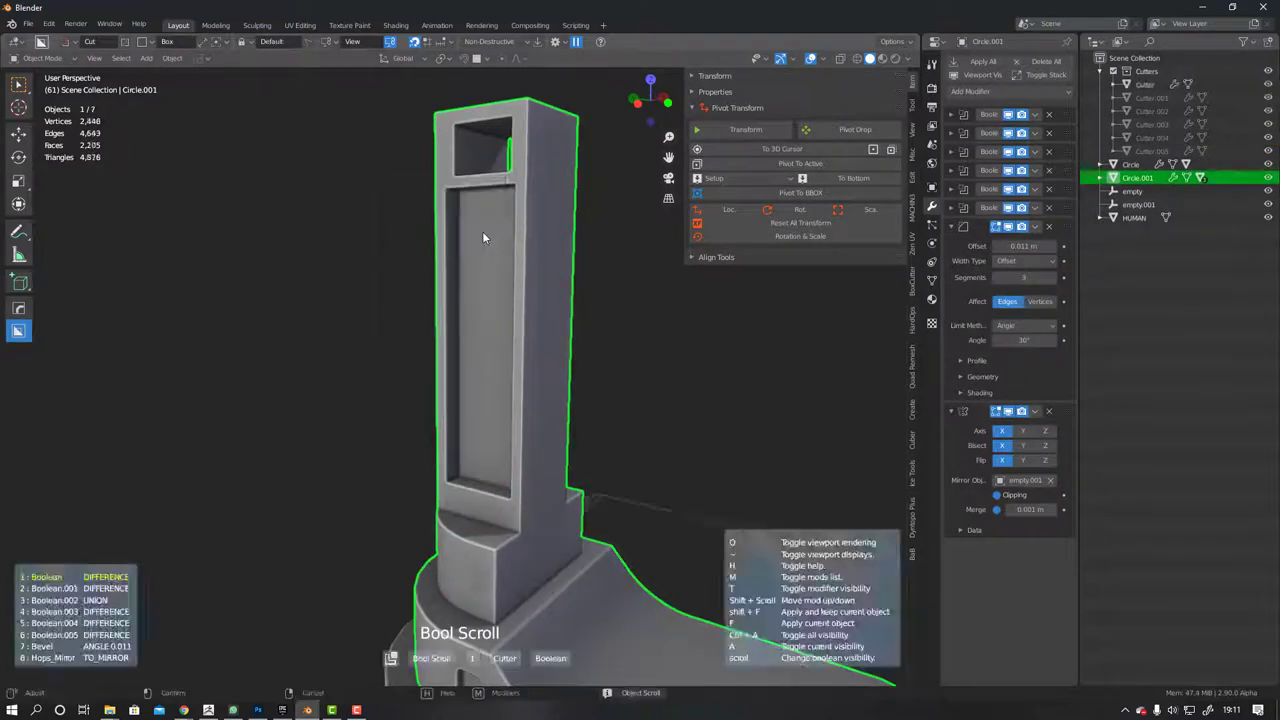
Cut a thin horizontal slot above the recessed panel
{"action": "mouse_move", "coordinate": [477, 228]}
{"action": "middle_mouse_down"}
{"action": "mouse_move", "coordinate": [450, 205]}
{"action": "mouse_move", "coordinate": [488, 196]}
{"action": "middle_mouse_up"}
{"action": "key", "text": "comma"}
{"action": "left_click", "coordinate": [436, 211]}
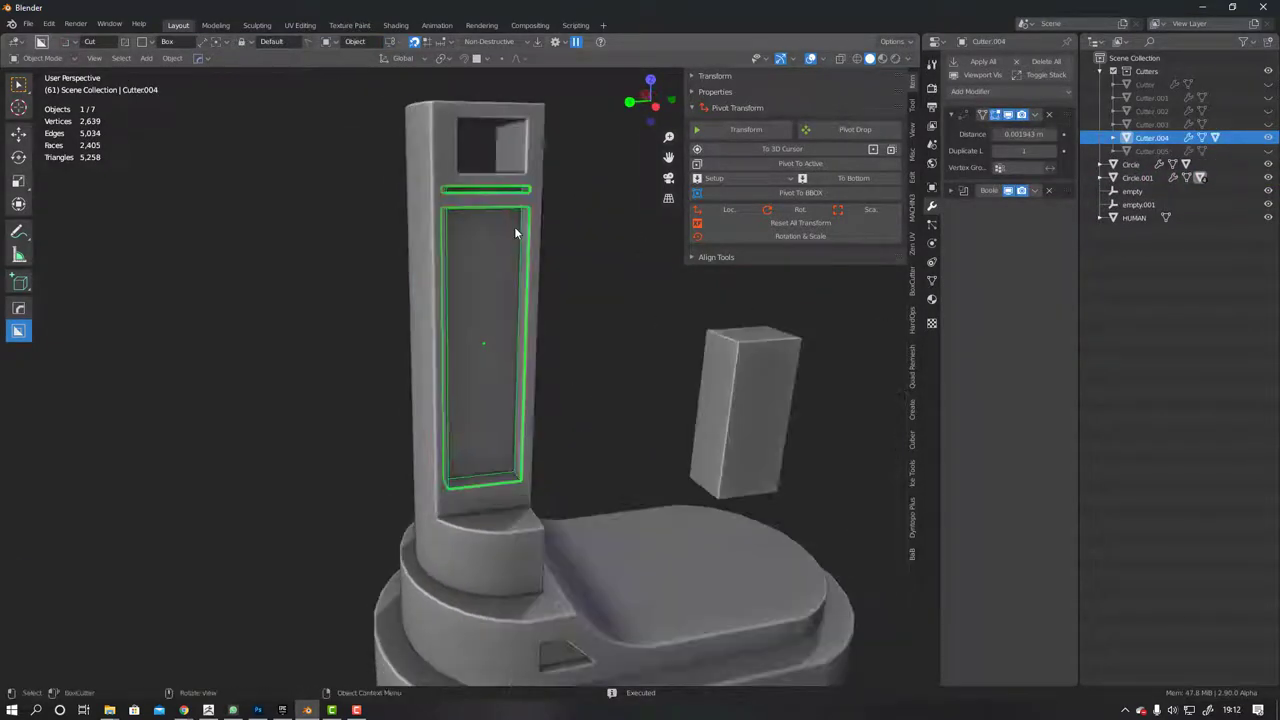
Resize the window cutter along Y and confirm its position
{"action": "key", "text": "q"}
{"action": "left_click", "coordinate": [529, 234]}
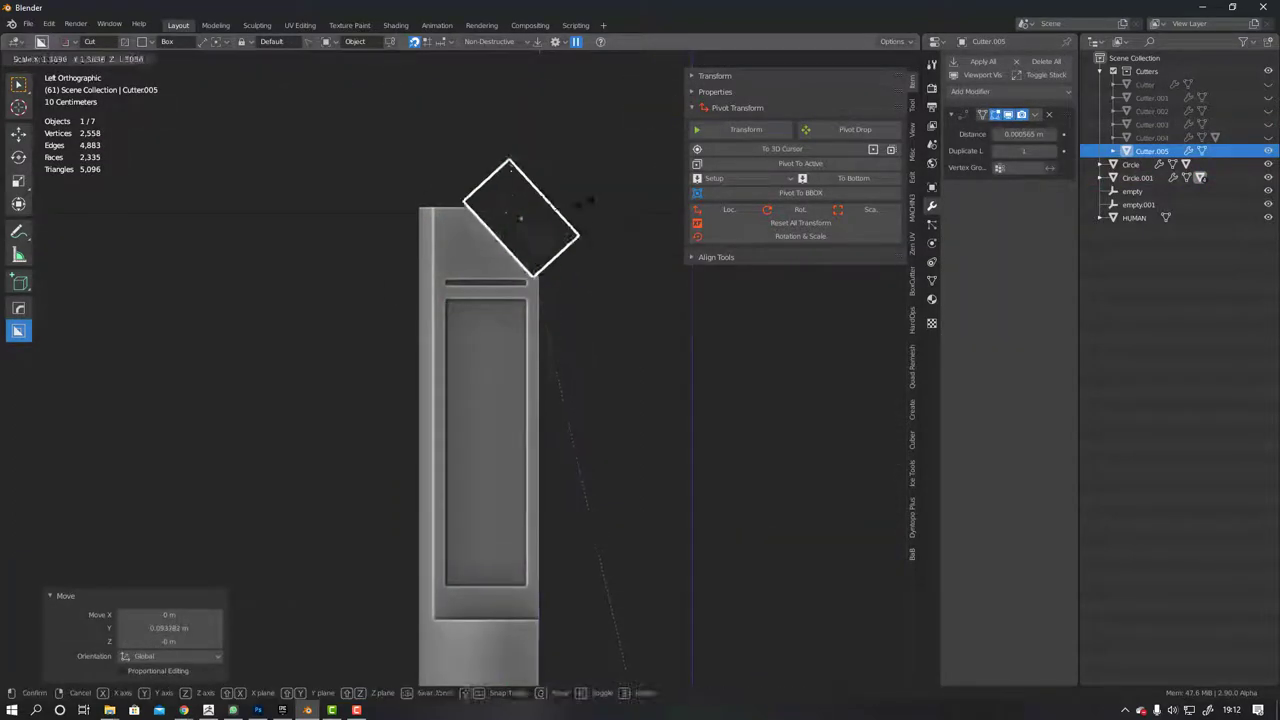
{"action": "key", "text": "Return"}
{"action": "middle_click_drag", "start_coordinate": [571, 271], "coordinate": [543, 157]}
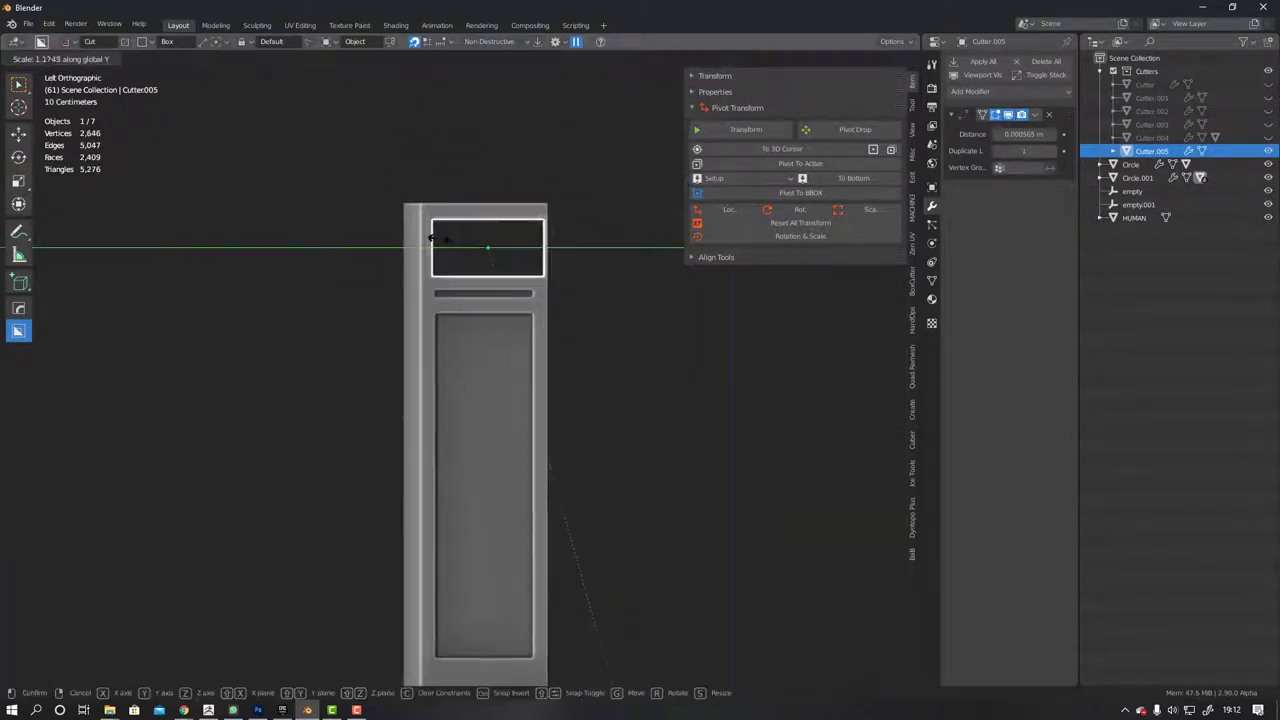
{"action": "left_click", "coordinate": [448, 244]}
{"action": "mouse_move", "coordinate": [448, 244]}
{"action": "middle_mouse_down"}
{"action": "mouse_move", "coordinate": [532, 252]}
{"action": "mouse_move", "coordinate": [457, 247]}
{"action": "mouse_move", "coordinate": [492, 351]}
{"action": "middle_mouse_up"}
In face-select Edit Mode, extend the block on top of the tower pillar
{"action": "scroll", "coordinate": [504, 375], "scroll_direction": "down", "scroll_amount": 5}
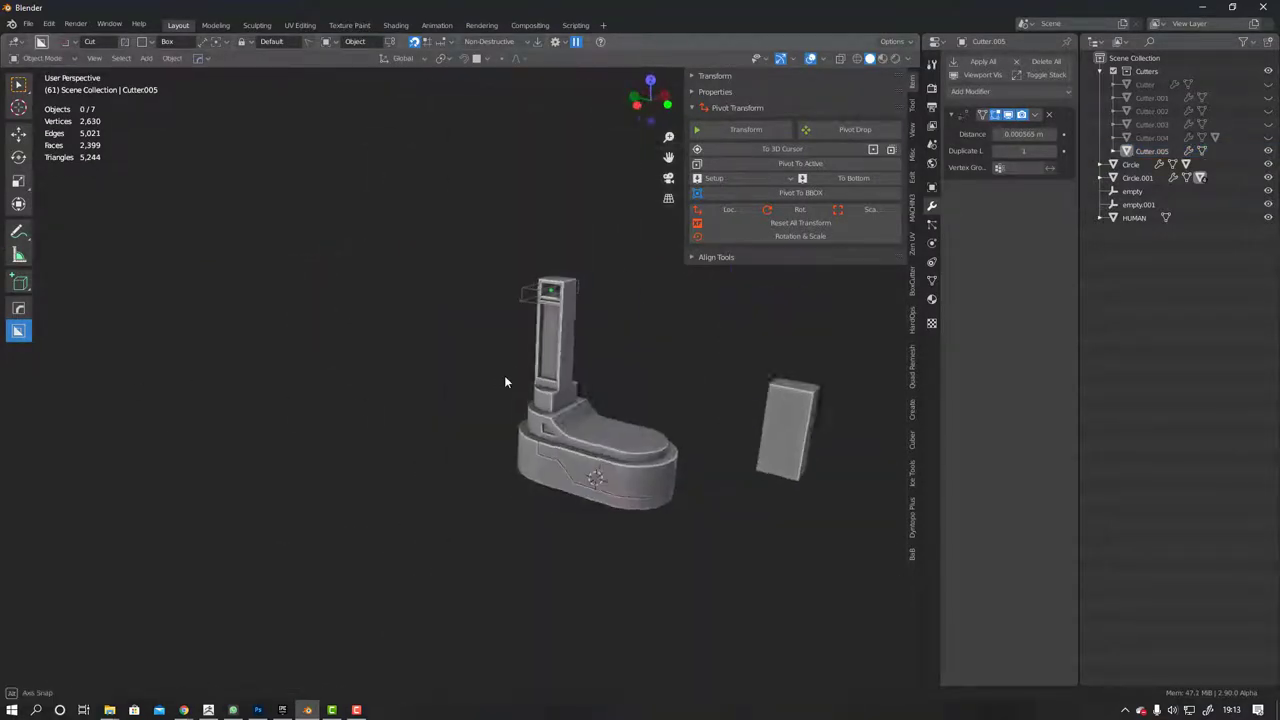
{"action": "left_click", "coordinate": [504, 375]}
{"action": "key", "text": "Tab"}
{"action": "key", "text": "Tab"}
{"action": "scroll", "coordinate": [400, 306], "scroll_direction": "up", "scroll_amount": 8}
{"action": "mouse_move", "coordinate": [400, 306]}
{"action": "middle_mouse_down"}
{"action": "mouse_move", "coordinate": [437, 363]}
{"action": "mouse_move", "coordinate": [372, 441]}
{"action": "middle_mouse_up"}
{"action": "key", "text": "Tab"}
{"action": "left_click", "coordinate": [449, 444]}
{"action": "left_click", "coordinate": [403, 339]}
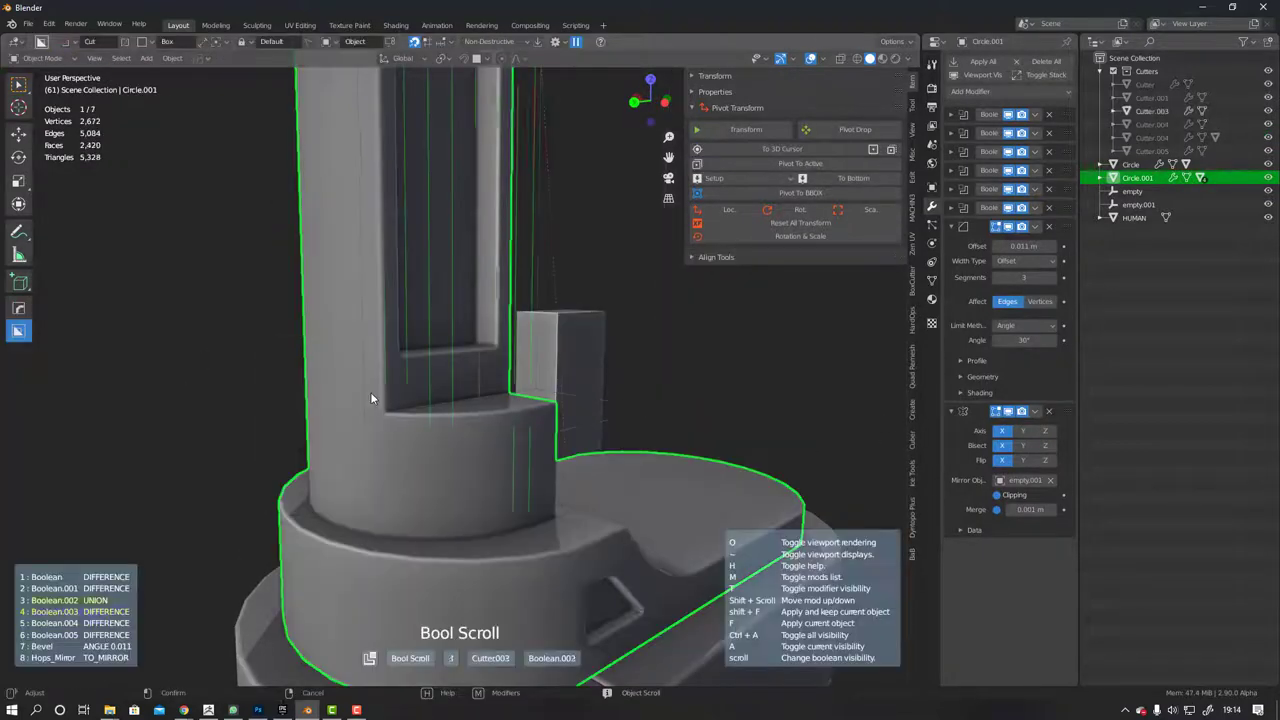
{"action": "scroll", "coordinate": [370, 392], "scroll_direction": "down", "scroll_amount": 2, "text": "ctrl"}
{"action": "scroll", "coordinate": [401, 329], "scroll_direction": "down", "scroll_amount": 3}
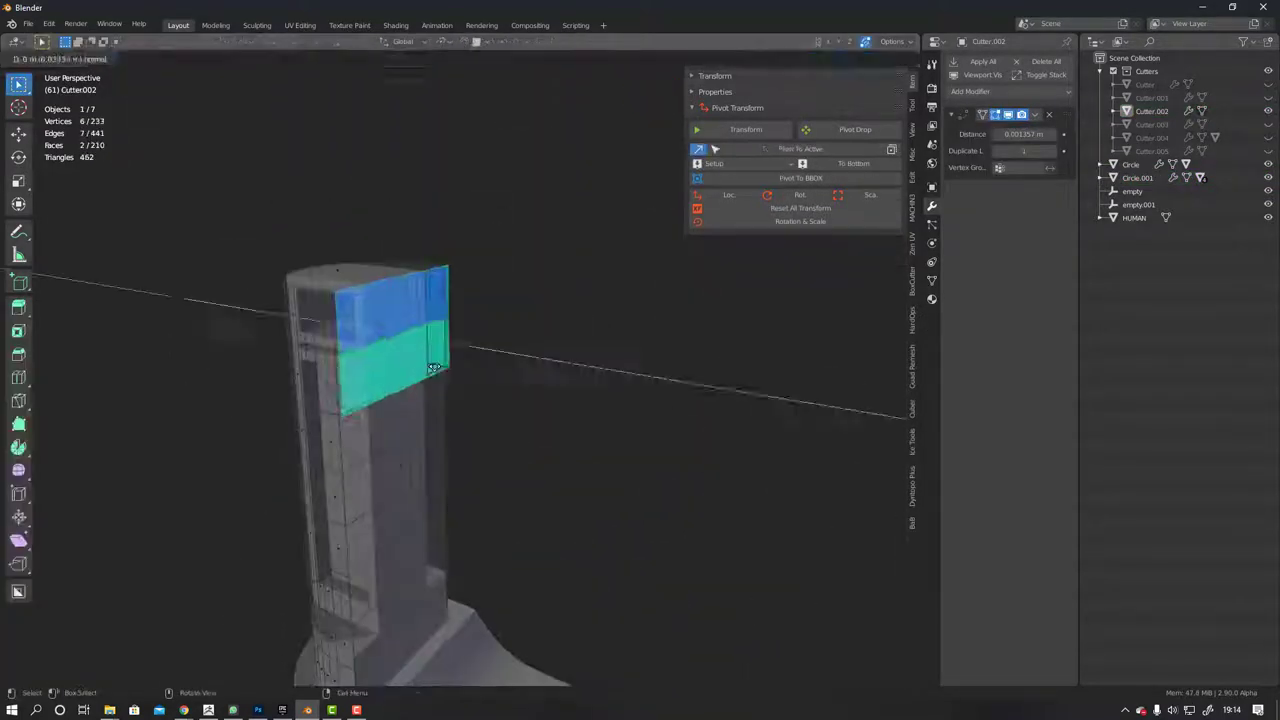
{"action": "mouse_move", "coordinate": [460, 307]}
{"action": "middle_mouse_down"}
{"action": "mouse_move", "coordinate": [416, 343]}
{"action": "mouse_move", "coordinate": [479, 323]}
{"action": "mouse_move", "coordinate": [524, 352]}
{"action": "middle_mouse_up"}
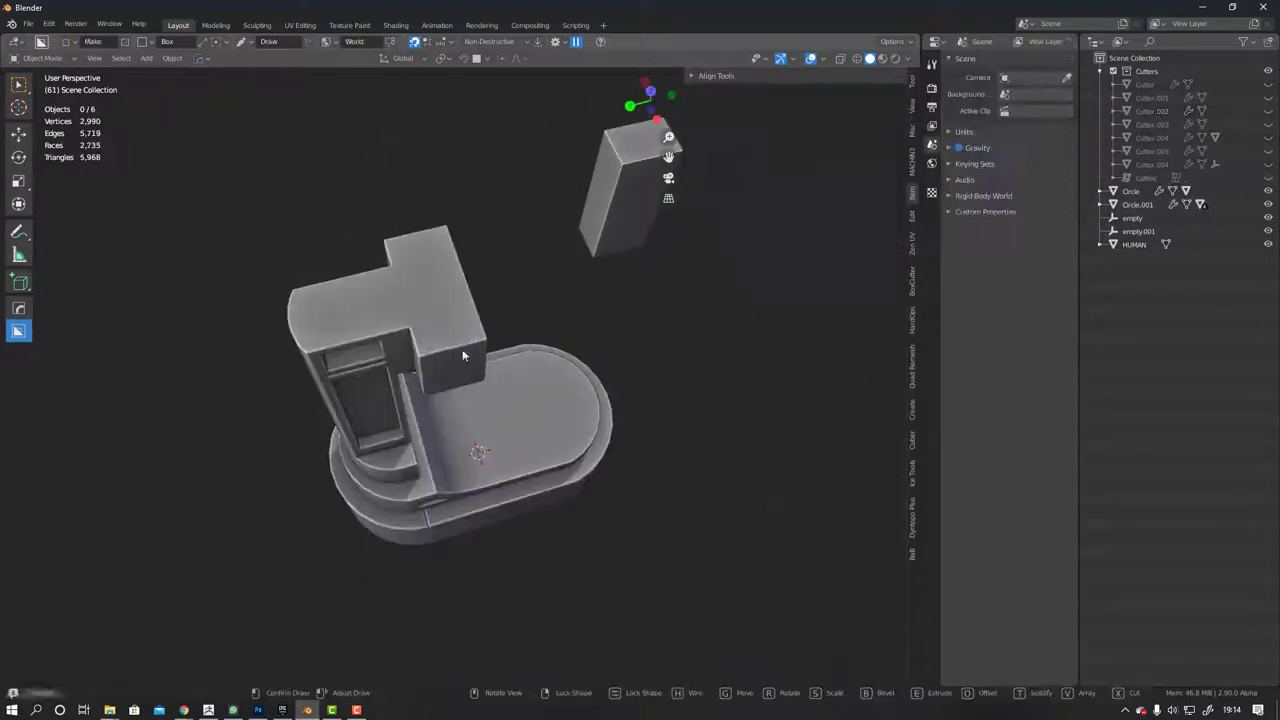
Cut a rounded slot into the side of the arm head with BoxCutter
{"action": "left_click", "coordinate": [524, 352]}
{"action": "left_click", "coordinate": [533, 406]}
{"action": "key", "text": "r"}
{"action": "key", "text": "x"}
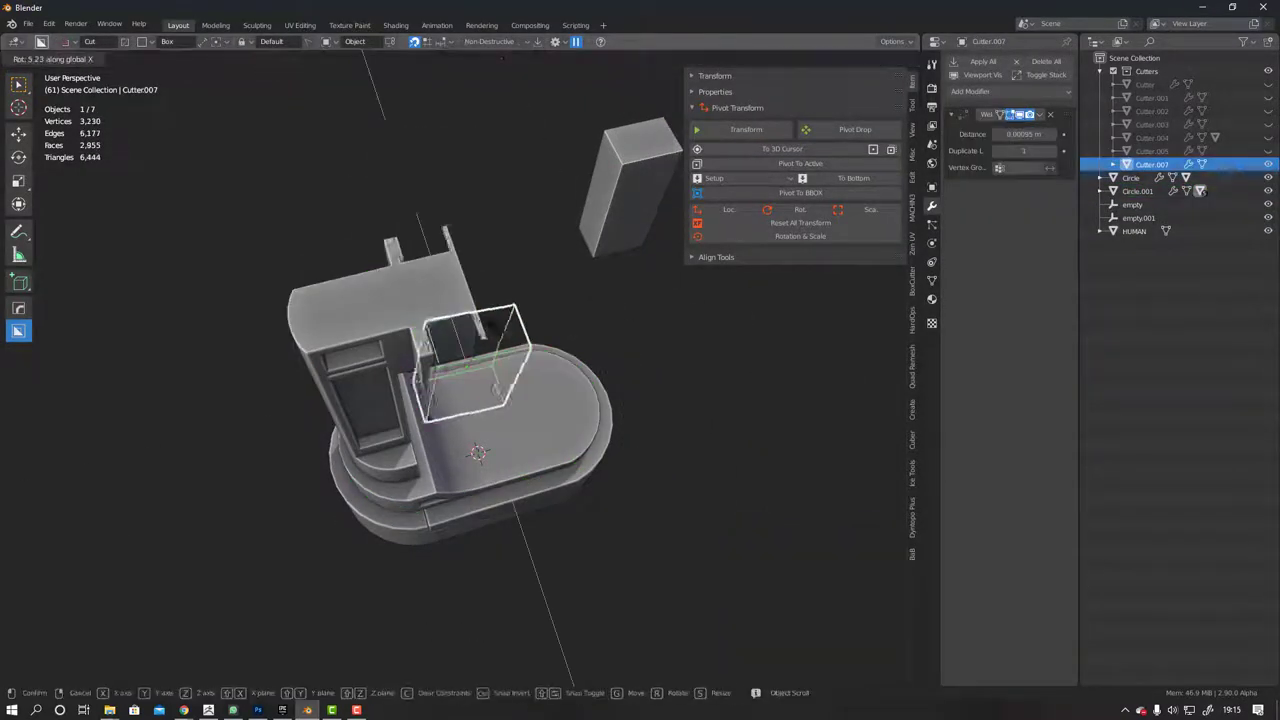
{"action": "key", "text": "ctrl+z"}
{"action": "mouse_move", "coordinate": [516, 232]}
{"action": "middle_mouse_down"}
{"action": "mouse_move", "coordinate": [559, 269]}
{"action": "mouse_move", "coordinate": [411, 305]}
{"action": "mouse_move", "coordinate": [485, 184]}
{"action": "middle_mouse_up"}
{"action": "key", "text": "g"}
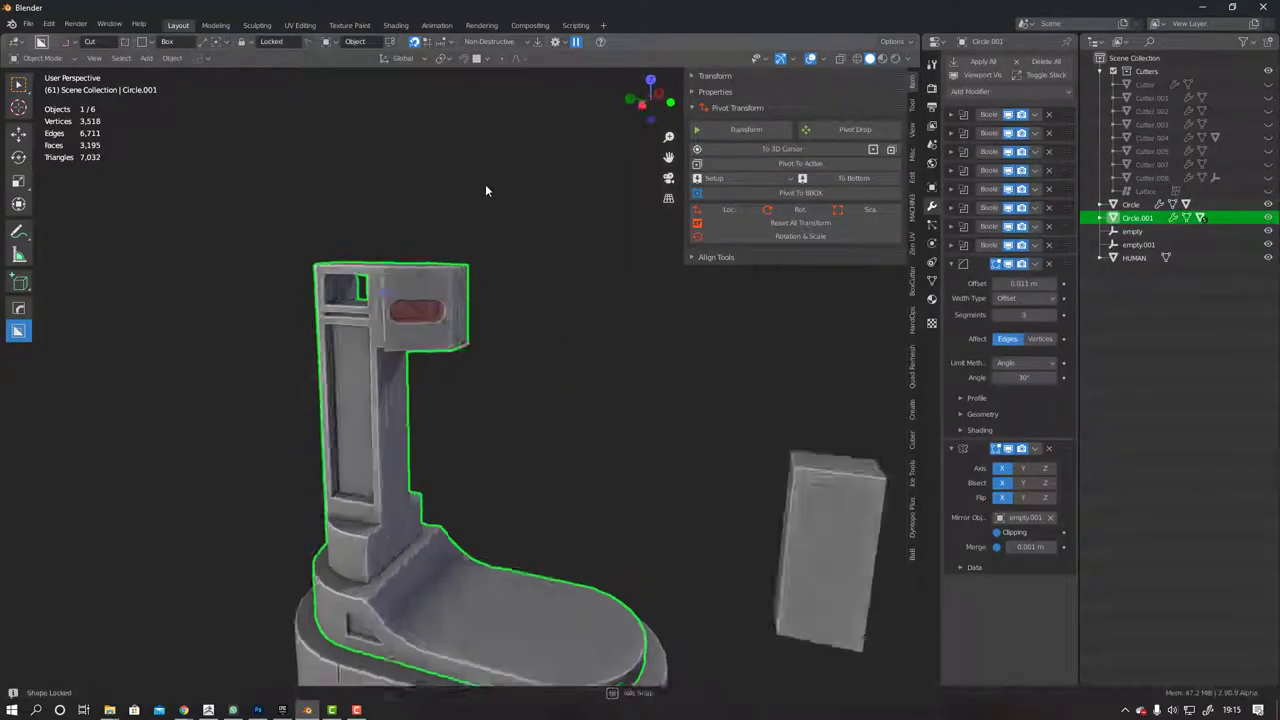
{"action": "scroll", "coordinate": [344, 428], "scroll_direction": "up", "scroll_amount": 3}
{"action": "left_click", "coordinate": [487, 377]}
Cycle through the pedestal's boolean cutters to find the arm head cutter
{"action": "scroll", "coordinate": [490, 365], "scroll_direction": "down", "scroll_amount": 5}
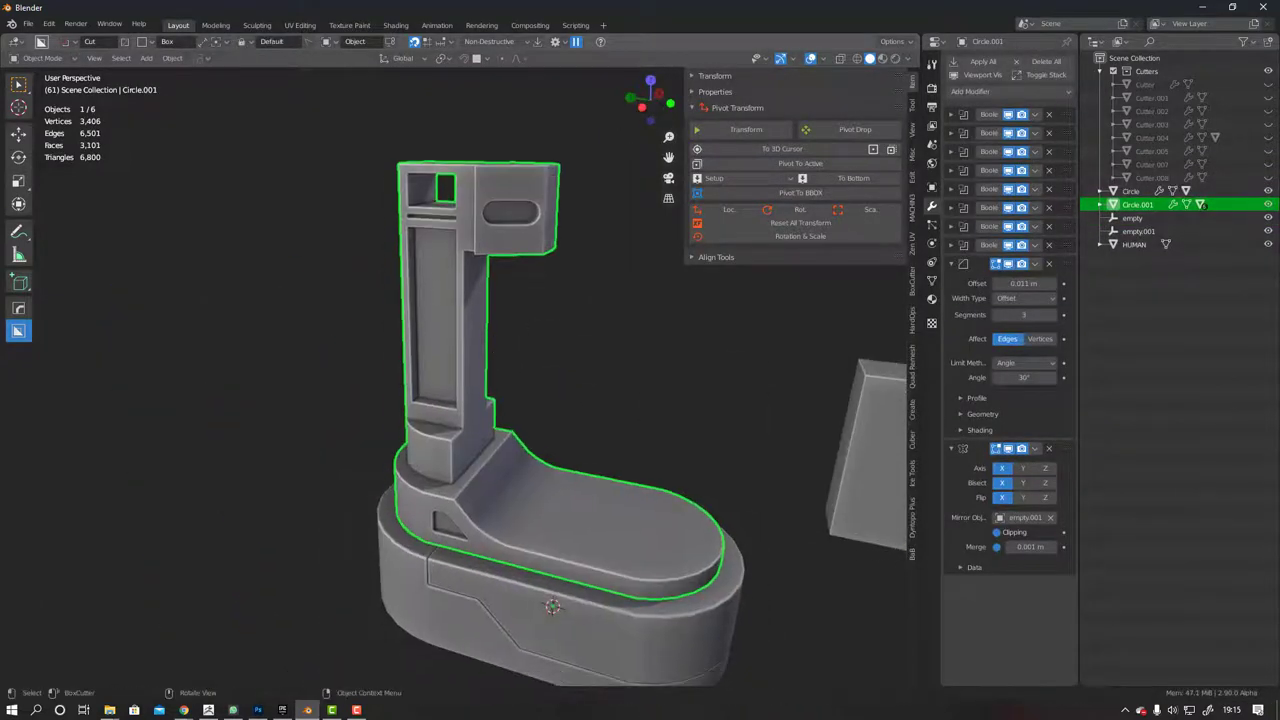
{"action": "mouse_move", "coordinate": [553, 330]}
{"action": "middle_mouse_down"}
{"action": "mouse_move", "coordinate": [474, 314]}
{"action": "mouse_move", "coordinate": [520, 258]}
{"action": "mouse_move", "coordinate": [487, 364]}
{"action": "middle_mouse_up"}
{"action": "key", "text": "q"}
{"action": "left_click", "coordinate": [434, 220]}
{"action": "scroll", "coordinate": [407, 384], "scroll_direction": "down", "scroll_amount": 2}
{"action": "key", "text": "Tab"}
Extrude and bevel the end face of arm head cutter Cutter.002
{"action": "left_click", "coordinate": [487, 364]}
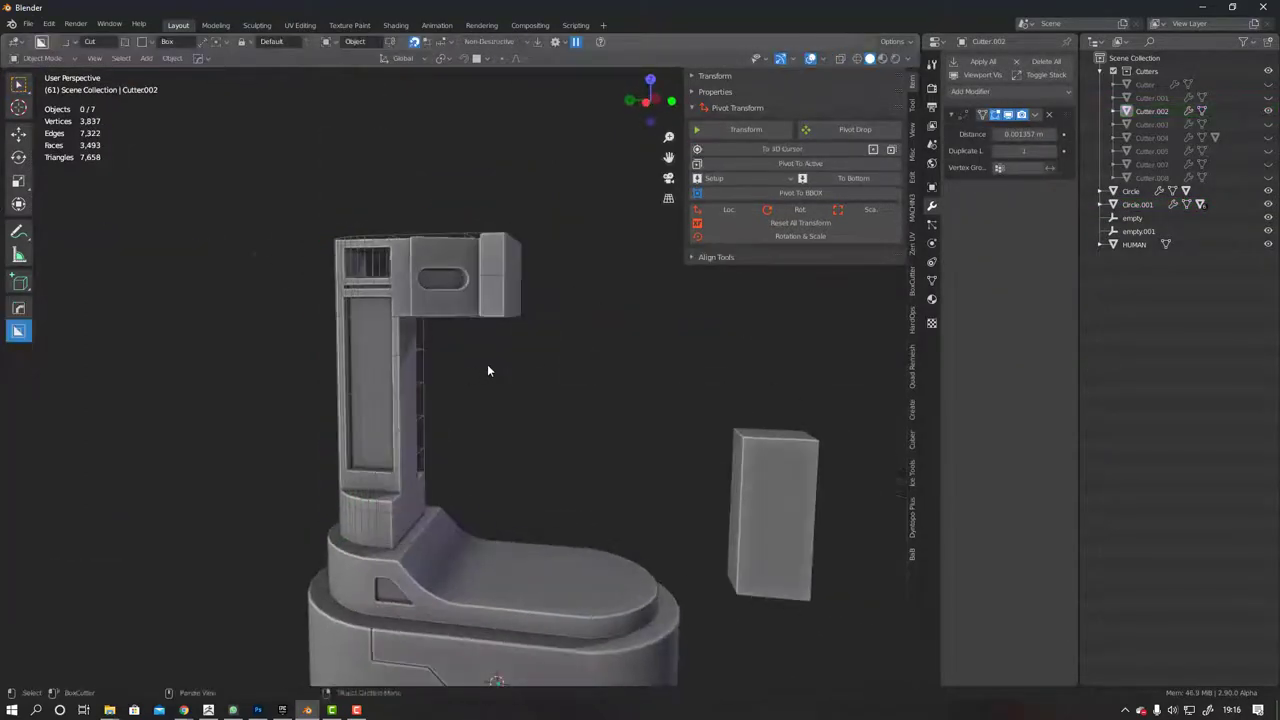
{"action": "left_click", "coordinate": [462, 271]}
{"action": "scroll", "coordinate": [462, 272], "scroll_direction": "down", "scroll_amount": 1, "text": "ctrl"}
{"action": "key", "text": "Tab"}
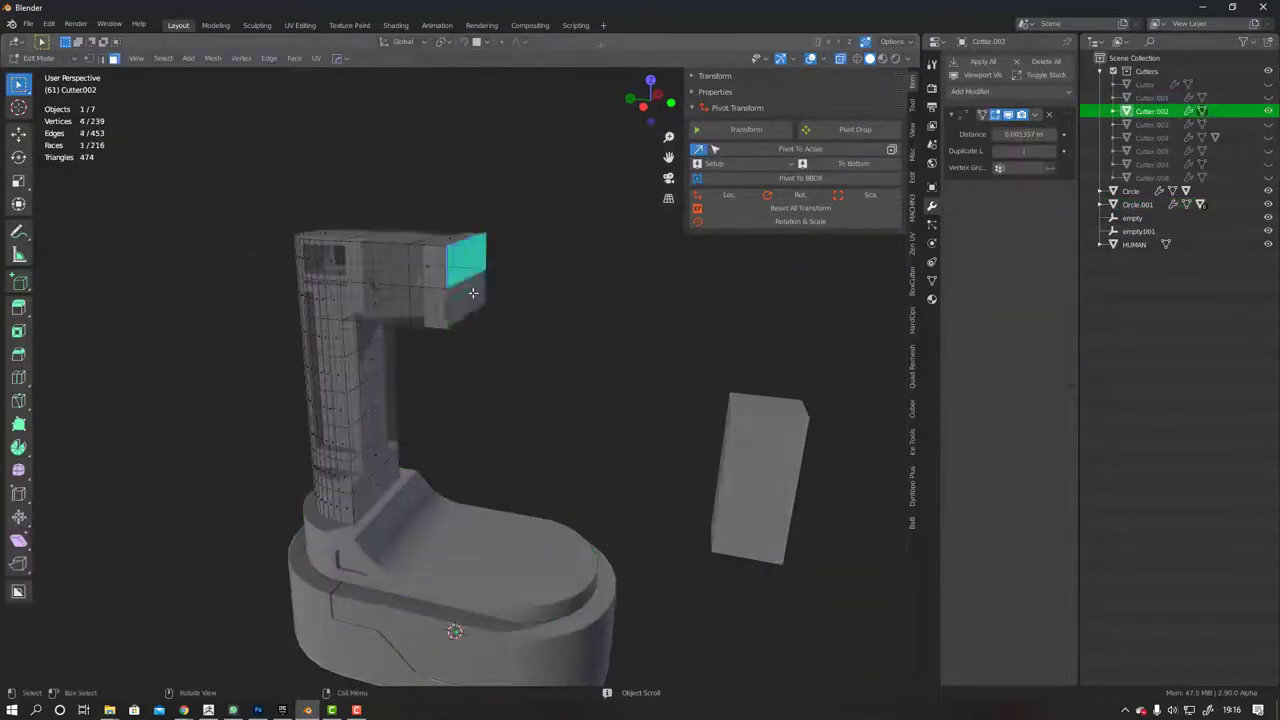
{"action": "key", "text": "e"}
{"action": "left_click", "coordinate": [589, 327]}
{"action": "left_click", "coordinate": [567, 253]}
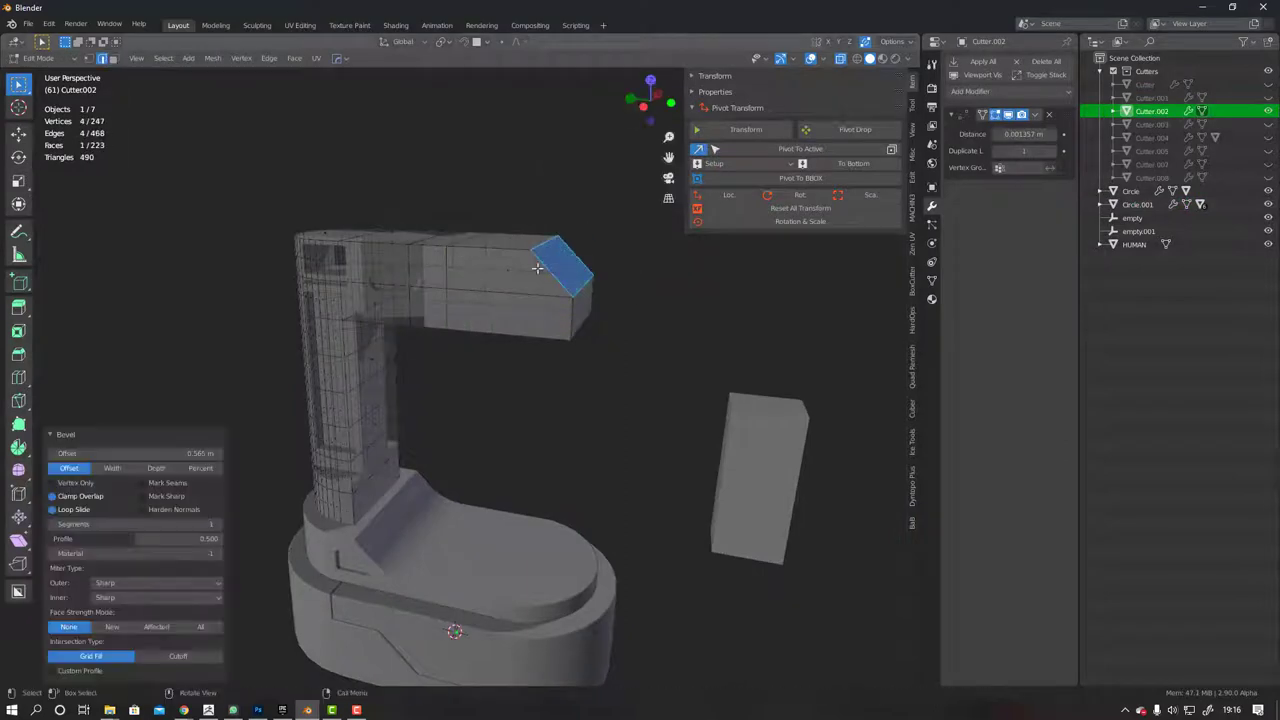
{"action": "key", "text": "Tab"}
Delete the spare unused cutter from the scene
{"action": "mouse_move", "coordinate": [567, 253]}
{"action": "middle_mouse_down"}
{"action": "mouse_move", "coordinate": [538, 375]}
{"action": "mouse_move", "coordinate": [456, 273]}
{"action": "mouse_move", "coordinate": [471, 474]}
{"action": "mouse_move", "coordinate": [475, 460]}
{"action": "middle_mouse_up"}
{"action": "scroll", "coordinate": [456, 273], "scroll_direction": "down", "scroll_amount": 2, "text": "ctrl"}
{"action": "key", "text": "s"}
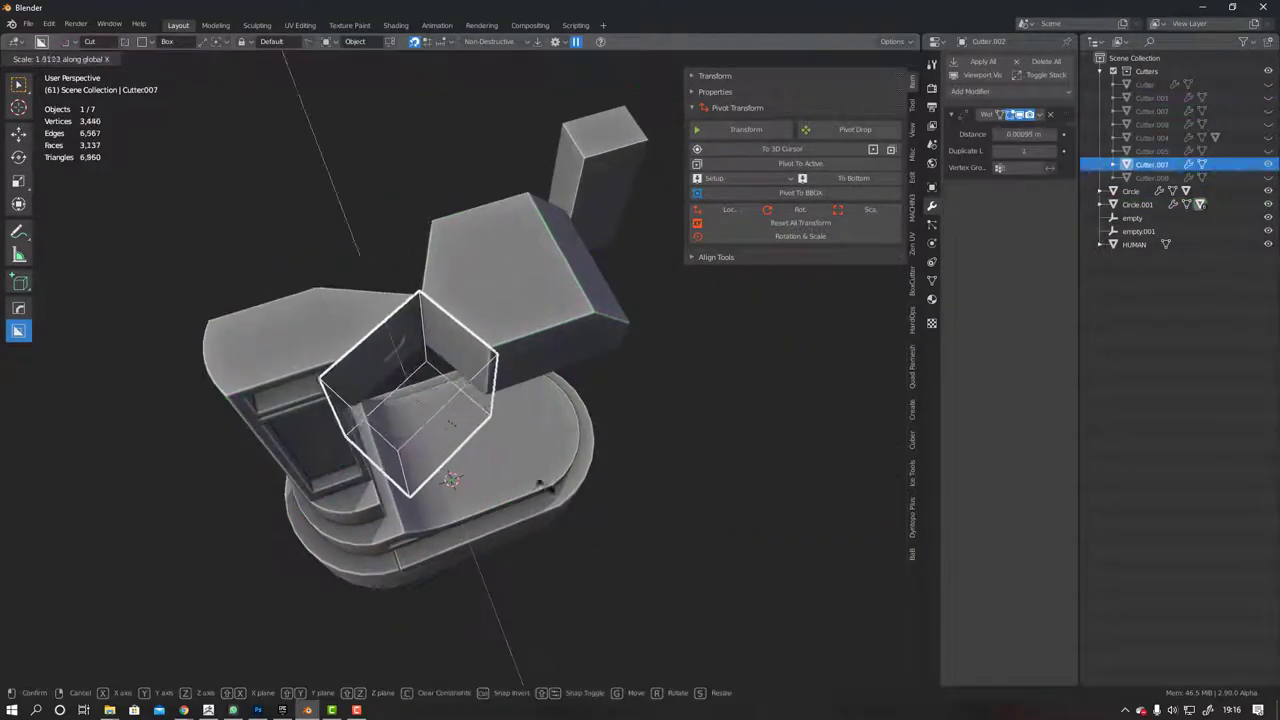
{"action": "left_click", "coordinate": [663, 505]}
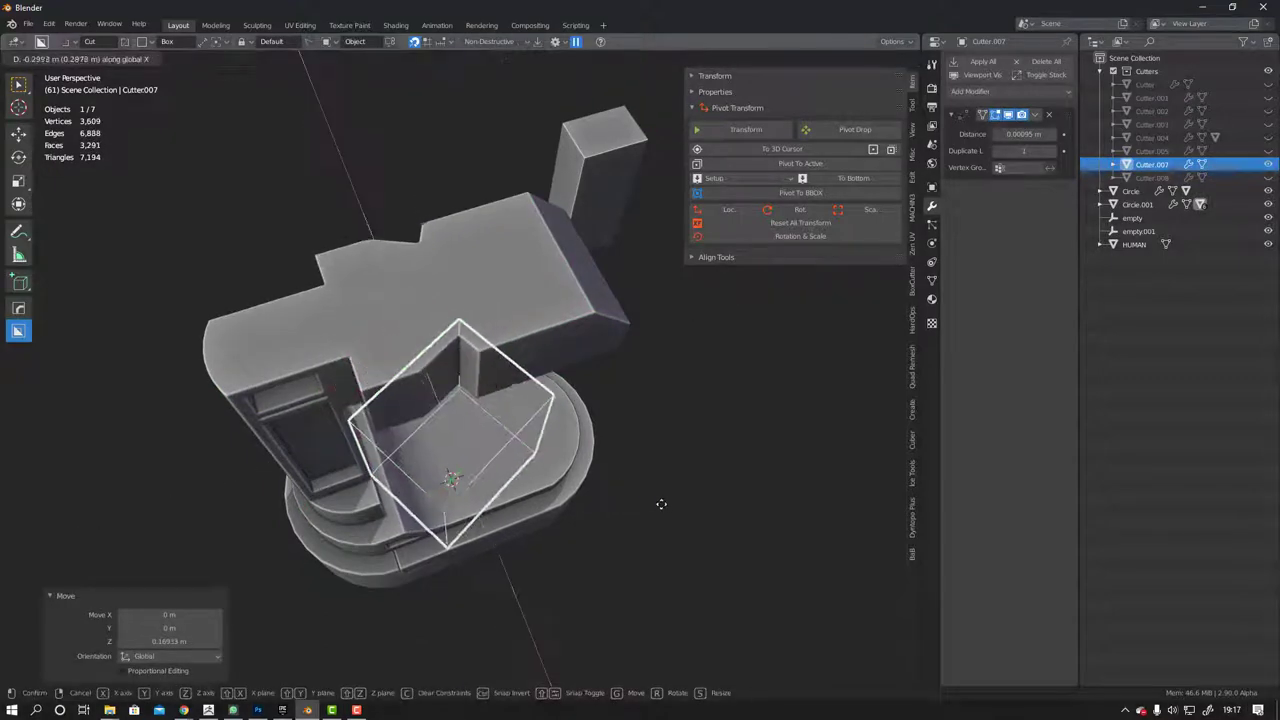
{"action": "left_click", "coordinate": [390, 340]}
{"action": "scroll", "coordinate": [390, 340], "scroll_direction": "down", "scroll_amount": 1, "text": "ctrl"}
{"action": "left_click", "coordinate": [389, 336]}
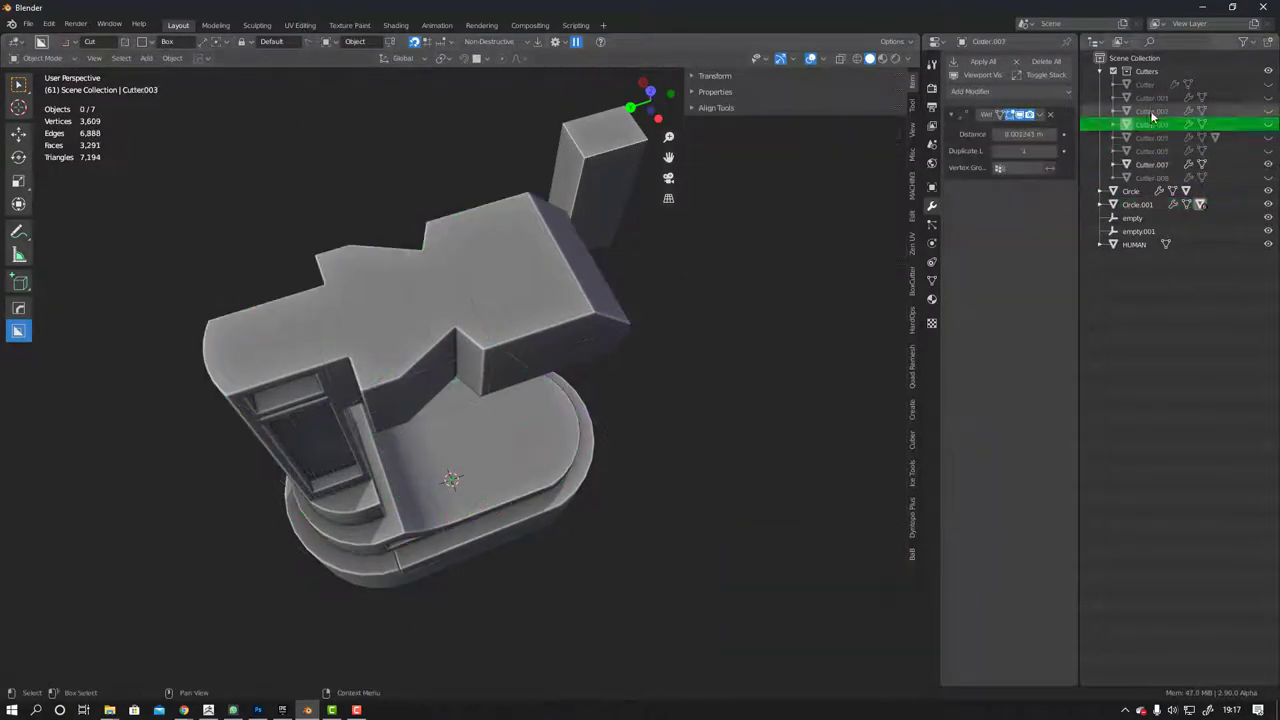
{"action": "key", "text": "Delete"}
Cut a recessed angled panel into the side of the arm head
{"action": "mouse_move", "coordinate": [389, 336]}
{"action": "middle_mouse_down"}
{"action": "mouse_move", "coordinate": [286, 322]}
{"action": "mouse_move", "coordinate": [541, 376]}
{"action": "middle_mouse_up"}
{"action": "left_click", "coordinate": [406, 350]}
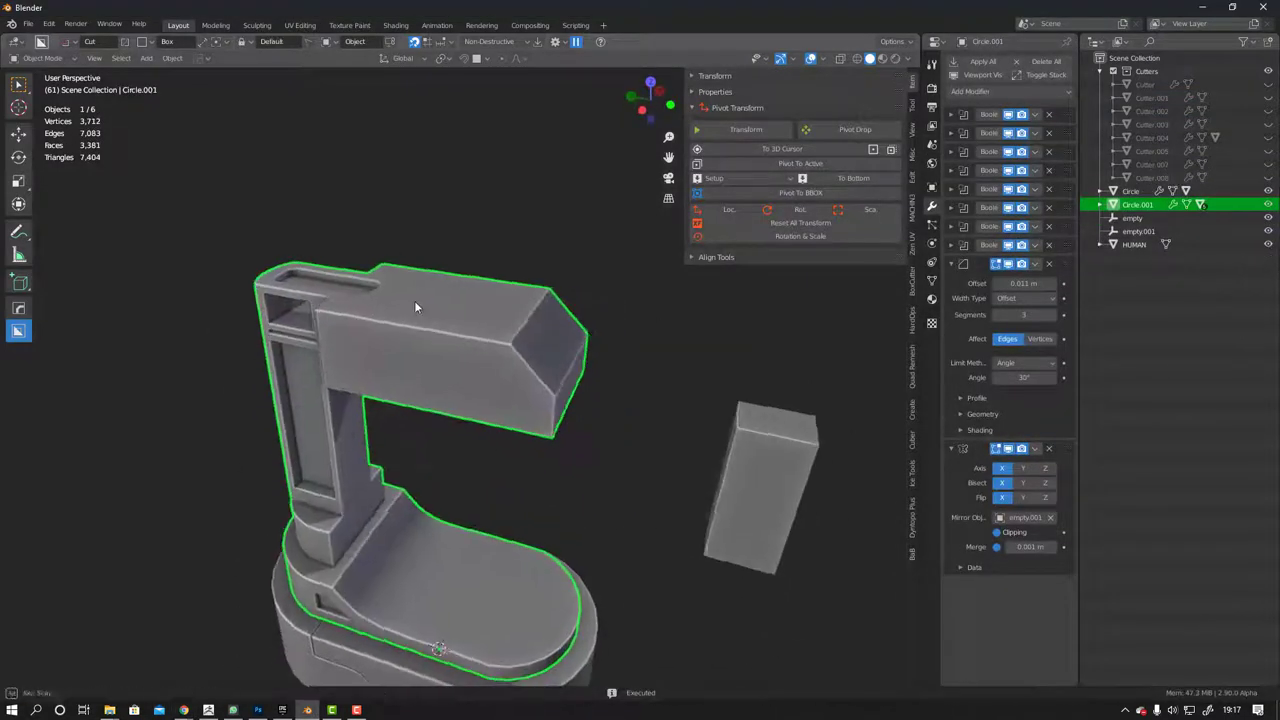
{"action": "right_click", "coordinate": [552, 364]}
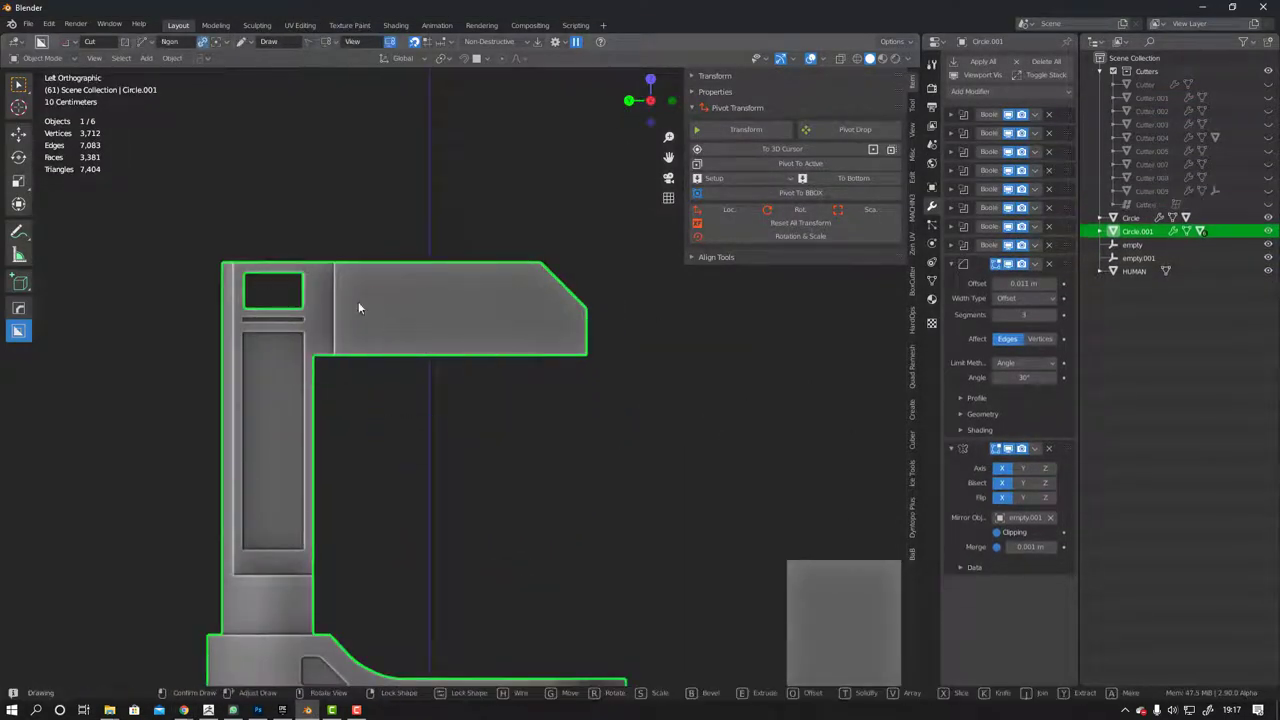
{"action": "middle_click_drag", "start_coordinate": [561, 378], "coordinate": [437, 400]}
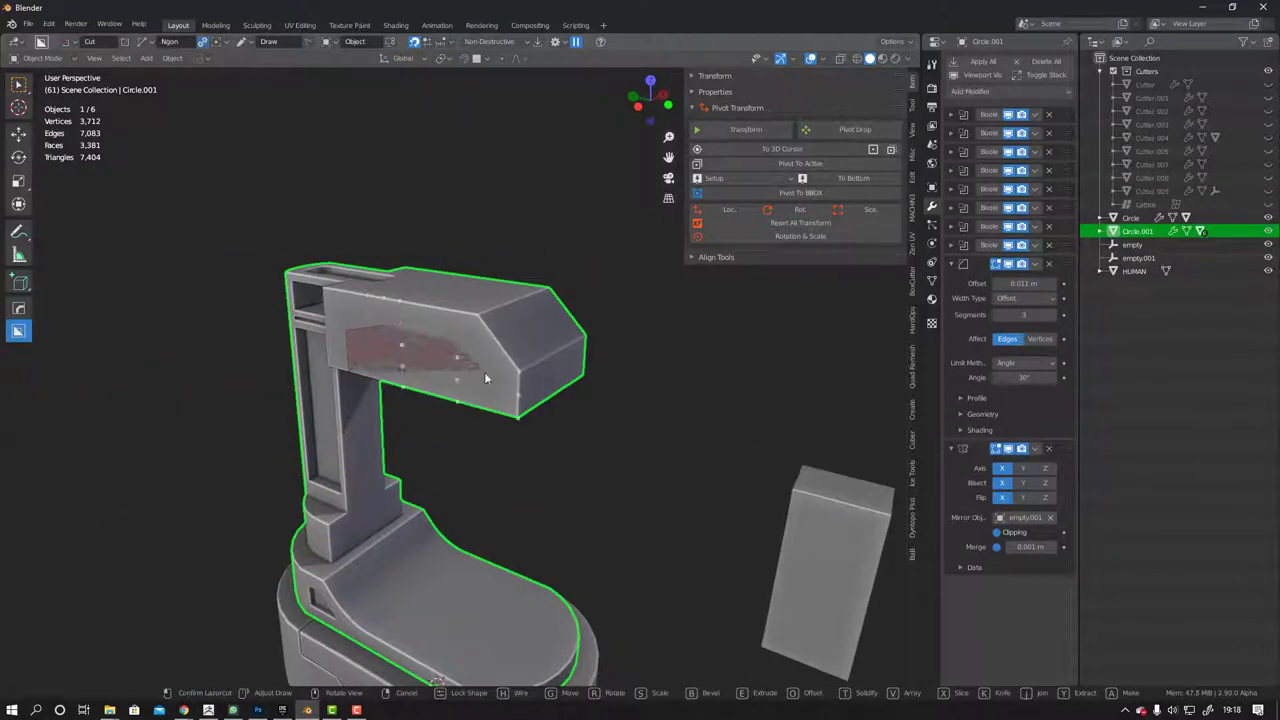
{"action": "left_click", "coordinate": [498, 422]}
Add a rounded notch cutter and move it along Y into the panel
{"action": "middle_click_drag", "start_coordinate": [498, 422], "coordinate": [398, 335], "text": "alt"}
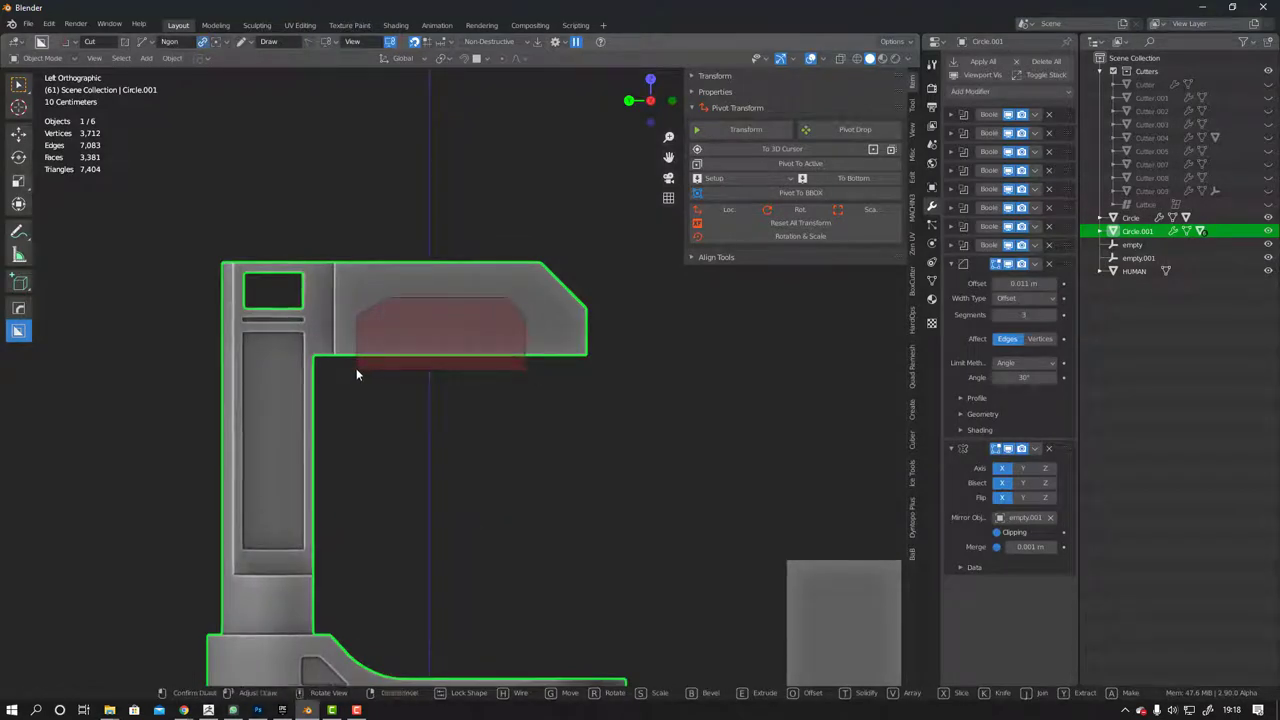
{"action": "mouse_move", "coordinate": [556, 383]}
{"action": "middle_mouse_down"}
{"action": "mouse_move", "coordinate": [415, 335]}
{"action": "mouse_move", "coordinate": [386, 378]}
{"action": "mouse_move", "coordinate": [266, 356]}
{"action": "mouse_move", "coordinate": [568, 411]}
{"action": "mouse_move", "coordinate": [465, 405]}
{"action": "mouse_move", "coordinate": [492, 363]}
{"action": "middle_mouse_up"}
{"action": "left_click", "coordinate": [469, 360]}
{"action": "key", "text": "Tab"}
{"action": "left_click", "coordinate": [386, 378]}
{"action": "key", "text": "Tab"}
{"action": "key", "text": "g"}
{"action": "key", "text": "y"}
{"action": "left_click", "coordinate": [300, 360]}
Reselect the pedestal body and check the arm from the left side view
{"action": "left_click", "coordinate": [492, 363]}
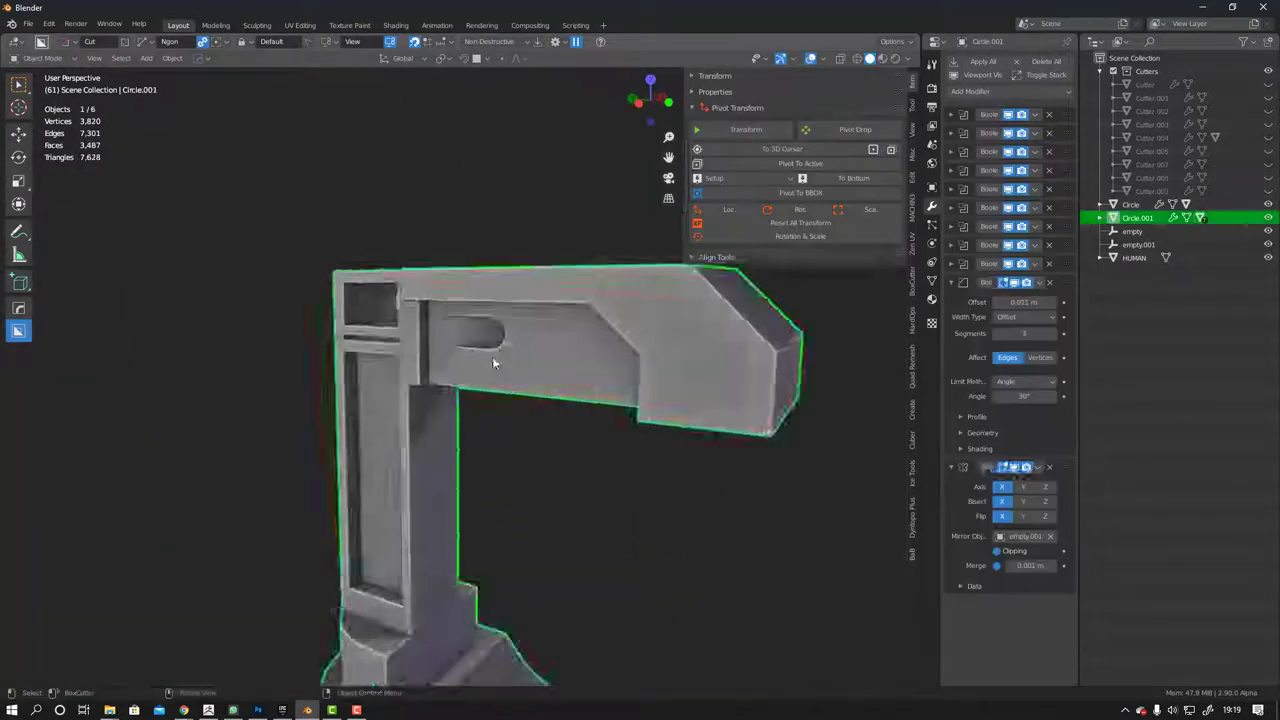
{"action": "scroll", "coordinate": [492, 363], "scroll_direction": "up", "scroll_amount": 5}
{"action": "scroll", "coordinate": [496, 382], "scroll_direction": "down", "scroll_amount": 6}
{"action": "key", "text": "alt+a"}
{"action": "mouse_move", "coordinate": [420, 386]}
{"action": "middle_mouse_down"}
{"action": "mouse_move", "coordinate": [518, 252]}
{"action": "mouse_move", "coordinate": [508, 268]}
{"action": "middle_mouse_up"}
{"action": "scroll", "coordinate": [508, 268], "scroll_direction": "up", "scroll_amount": 2}
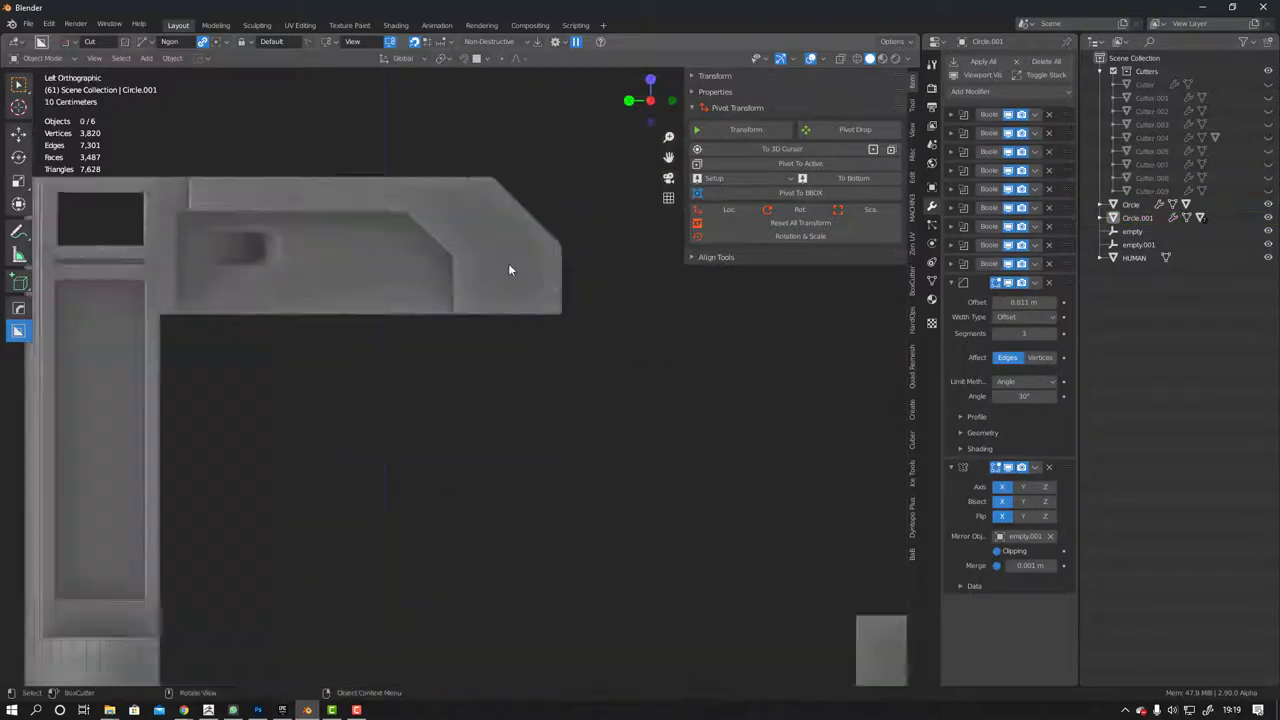
{"action": "scroll", "coordinate": [508, 268], "scroll_direction": "down", "scroll_amount": 3}
{"action": "left_click", "coordinate": [492, 332]}
{"action": "mouse_move", "coordinate": [490, 336]}
{"action": "middle_mouse_down"}
{"action": "mouse_move", "coordinate": [438, 385]}
{"action": "mouse_move", "coordinate": [374, 312]}
{"action": "mouse_move", "coordinate": [445, 310]}
{"action": "mouse_move", "coordinate": [351, 311]}
{"action": "mouse_move", "coordinate": [420, 328]}
{"action": "middle_mouse_up"}
{"action": "scroll", "coordinate": [445, 310], "scroll_direction": "down", "scroll_amount": 1, "text": "ctrl"}
{"action": "scroll", "coordinate": [445, 310], "scroll_direction": "down", "scroll_amount": 2, "text": "ctrl"}
{"action": "scroll", "coordinate": [445, 310], "scroll_direction": "down", "scroll_amount": 3}
{"action": "scroll", "coordinate": [420, 328], "scroll_direction": "up", "scroll_amount": 2}
{"action": "left_click", "coordinate": [420, 328]}
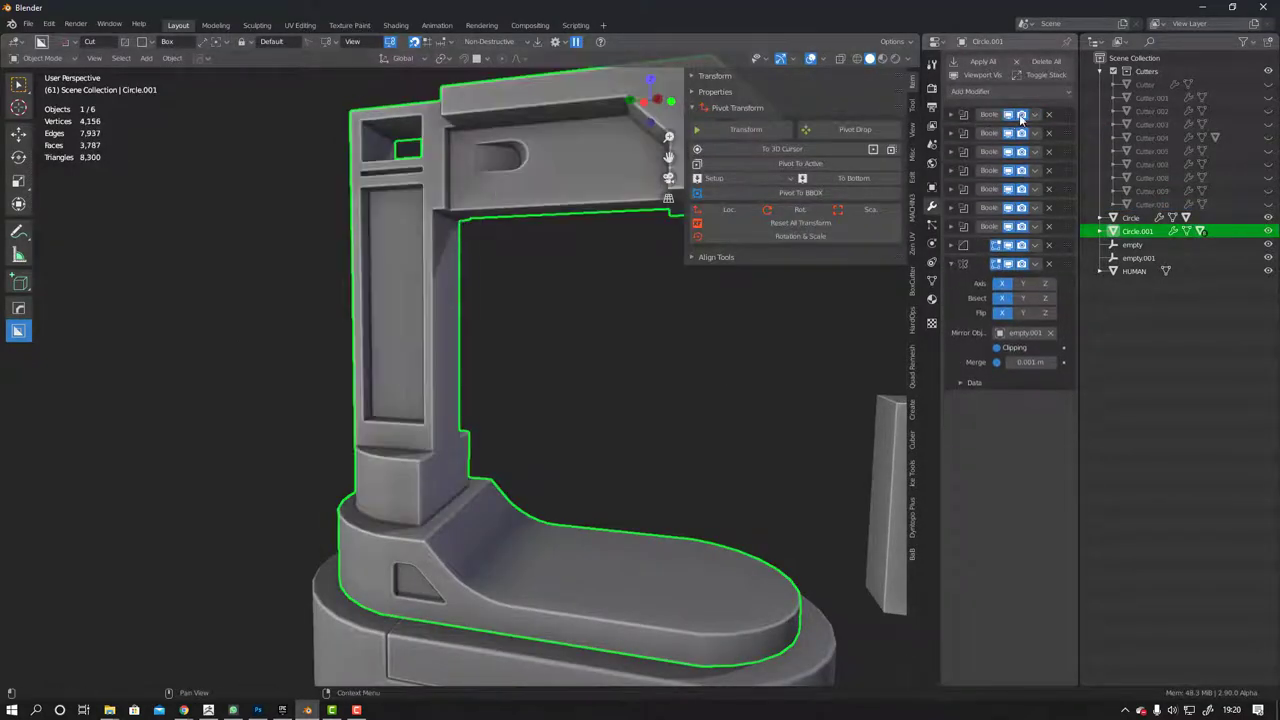
Apply the pedestal's Boolean modifiers into its mesh
{"action": "key", "text": "Tab"}
{"action": "left_click", "coordinate": [436, 199]}
{"action": "middle_click_drag", "start_coordinate": [436, 199], "coordinate": [406, 228]}
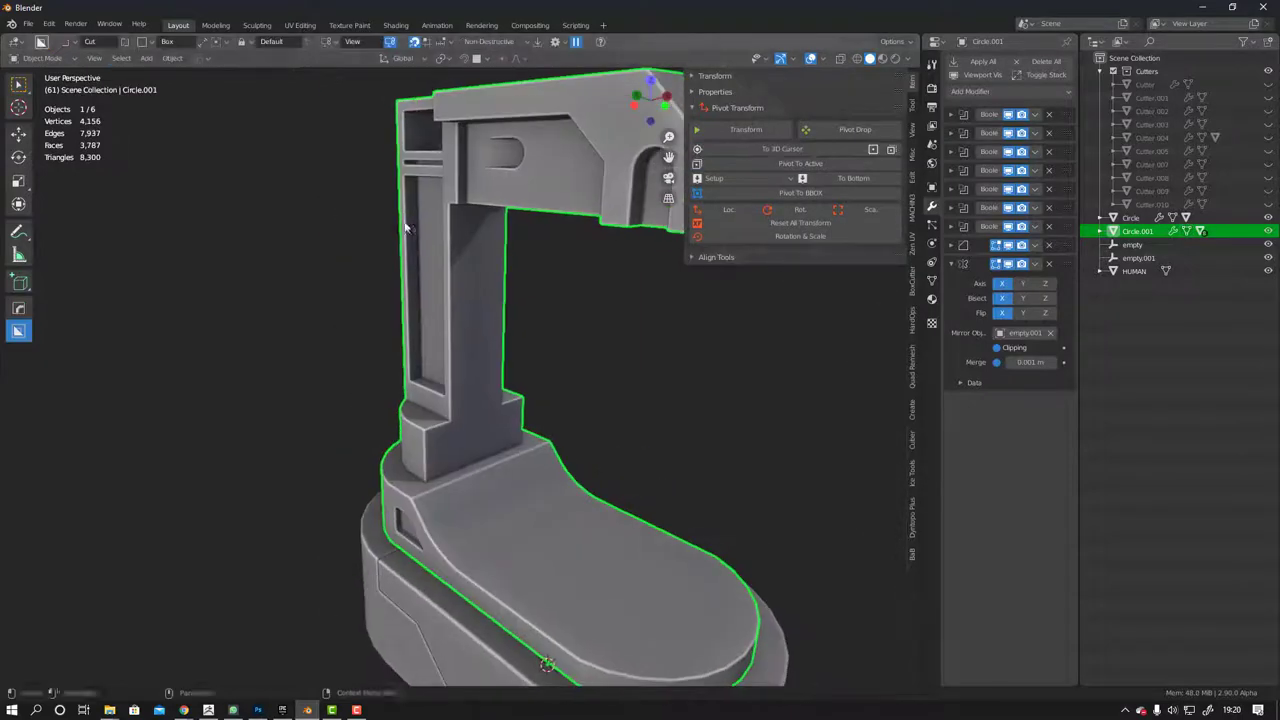
{"action": "key", "text": "Tab"}
{"action": "key", "text": "Tab"}
Inset the tower column's front faces to form a panel outline
{"action": "key", "text": "Tab"}
{"action": "key", "text": "Tab"}
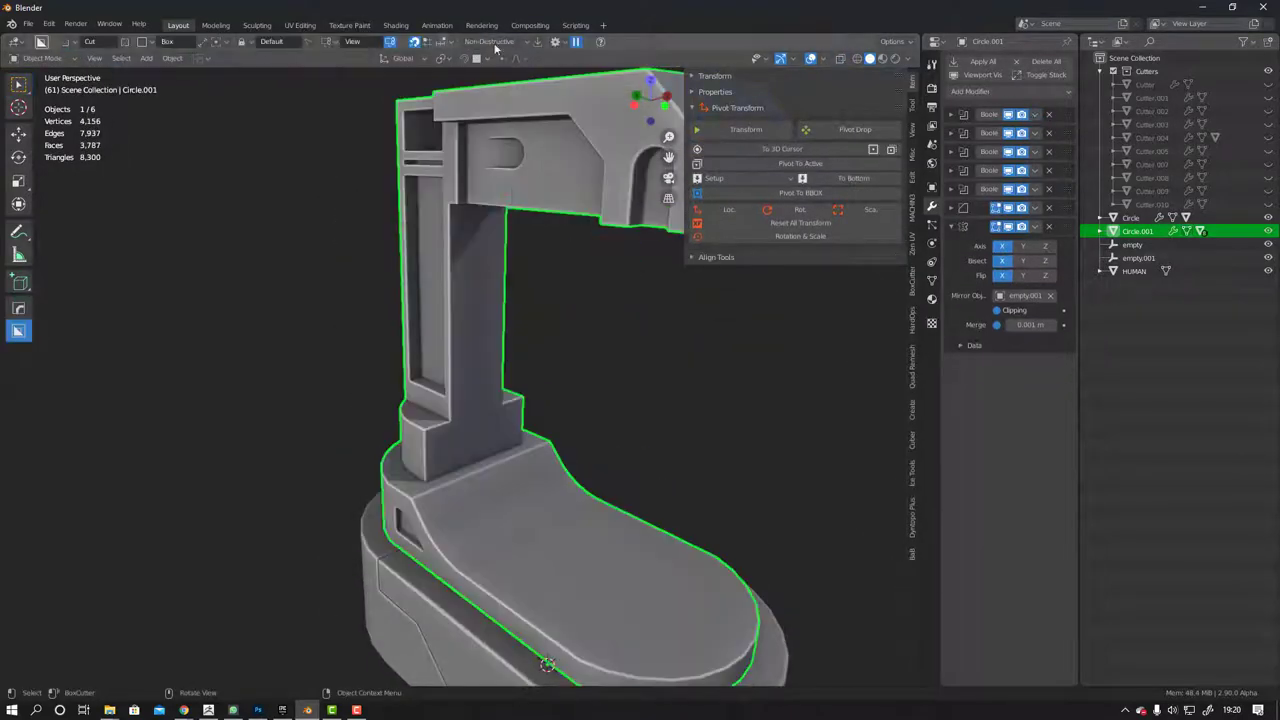
{"action": "key", "text": "ctrl+a"}
{"action": "key", "text": "Tab"}
{"action": "left_click", "coordinate": [483, 281]}
{"action": "key", "text": "Tab"}
{"action": "left_click", "coordinate": [543, 260]}
{"action": "middle_click_drag", "start_coordinate": [543, 260], "coordinate": [487, 286]}
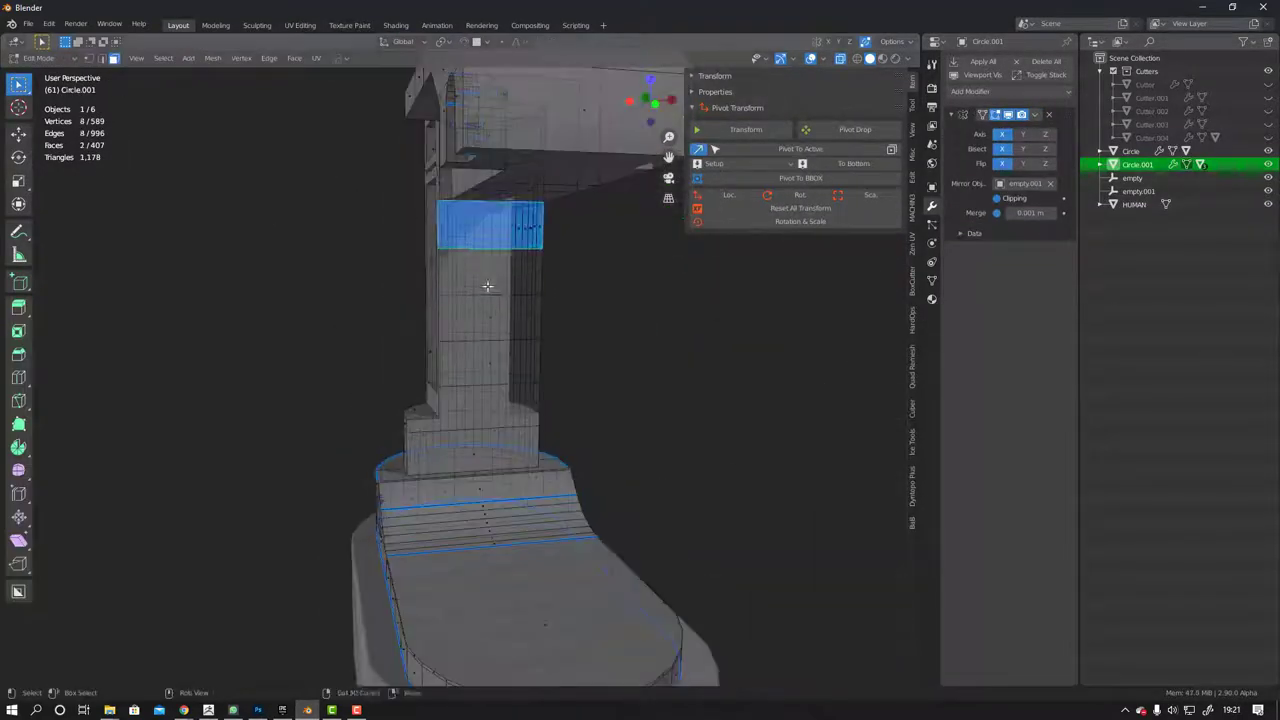
{"action": "scroll", "coordinate": [491, 343], "scroll_direction": "up", "scroll_amount": 2}
{"action": "middle_click_drag", "start_coordinate": [551, 363], "coordinate": [631, 426]}
{"action": "key", "text": "i"}
{"action": "left_click", "coordinate": [589, 397]}
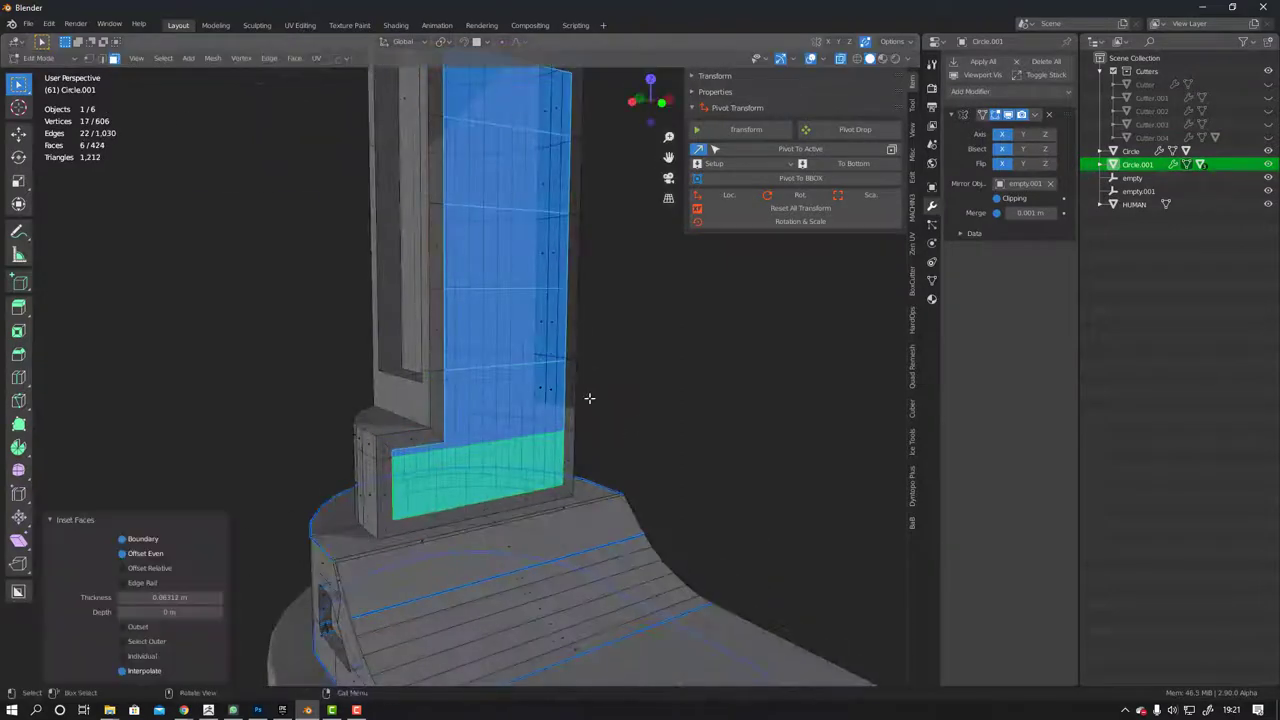
{"action": "key", "text": "e"}
{"action": "key", "text": "Escape"}
{"action": "key", "text": "Tab"}
{"action": "scroll", "coordinate": [545, 320], "scroll_direction": "down", "scroll_amount": 3}
{"action": "scroll", "coordinate": [512, 388], "scroll_direction": "up", "scroll_amount": 3}
{"action": "mouse_move", "coordinate": [512, 388]}
{"action": "middle_mouse_down"}
{"action": "mouse_move", "coordinate": [530, 360]}
{"action": "mouse_move", "coordinate": [518, 322]}
{"action": "middle_mouse_up"}
Slice a small square into the top of the arm head
{"action": "left_click", "coordinate": [610, 532]}
{"action": "scroll", "coordinate": [585, 350], "scroll_direction": "up", "scroll_amount": 3}
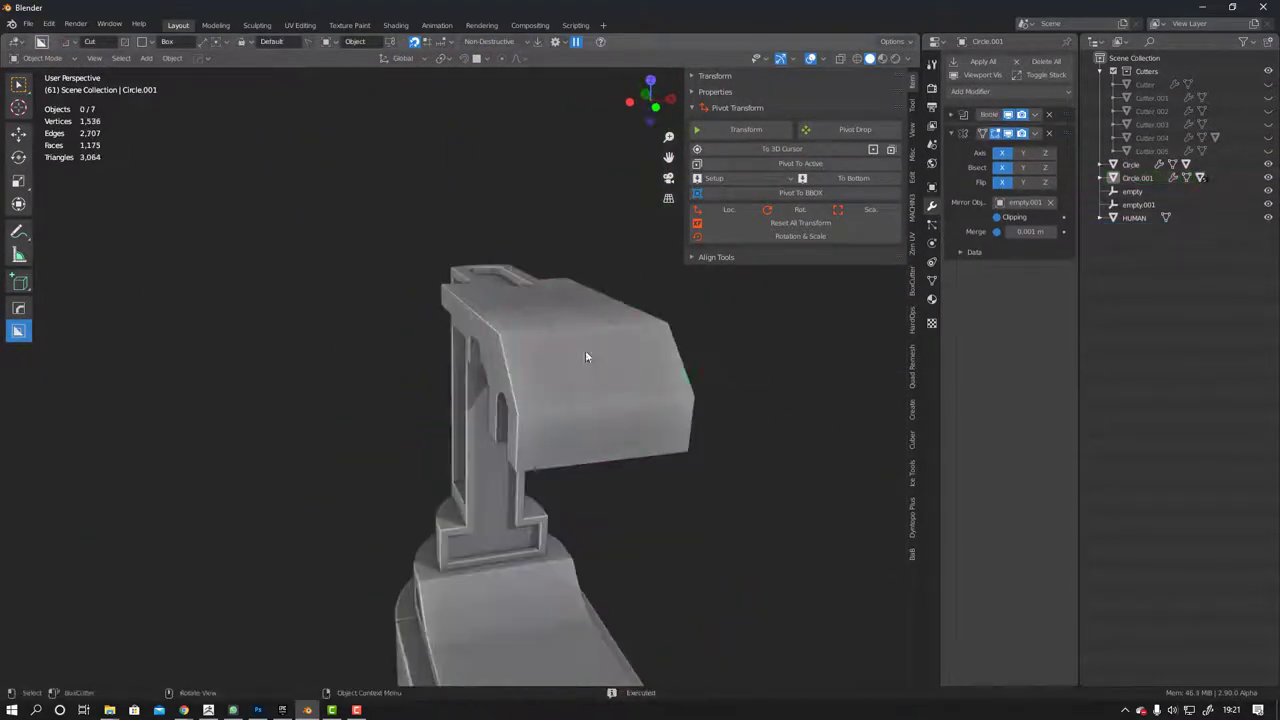
{"action": "key", "text": "ctrl+b"}
{"action": "key", "text": "Escape"}
{"action": "scroll", "coordinate": [585, 350], "scroll_direction": "down", "scroll_amount": 3}
{"action": "middle_click_drag", "start_coordinate": [585, 350], "coordinate": [442, 363]}
{"action": "left_click", "coordinate": [442, 363]}
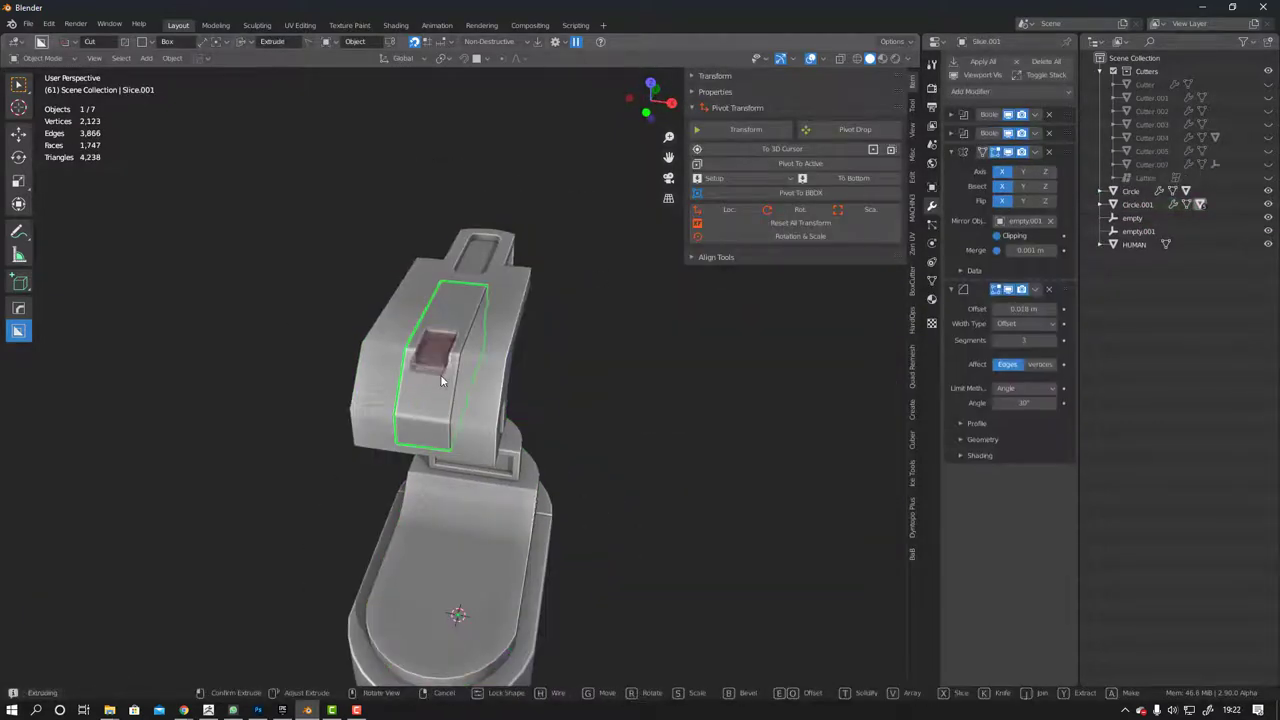
{"action": "scroll", "coordinate": [440, 374], "scroll_direction": "up", "scroll_amount": 5}
Move Cutter.008 along X on top of the arm
{"action": "key", "text": "grave"}
{"action": "left_click", "coordinate": [517, 165]}
{"action": "left_click", "coordinate": [581, 172]}
{"action": "key", "text": "g"}
{"action": "key", "text": "x"}
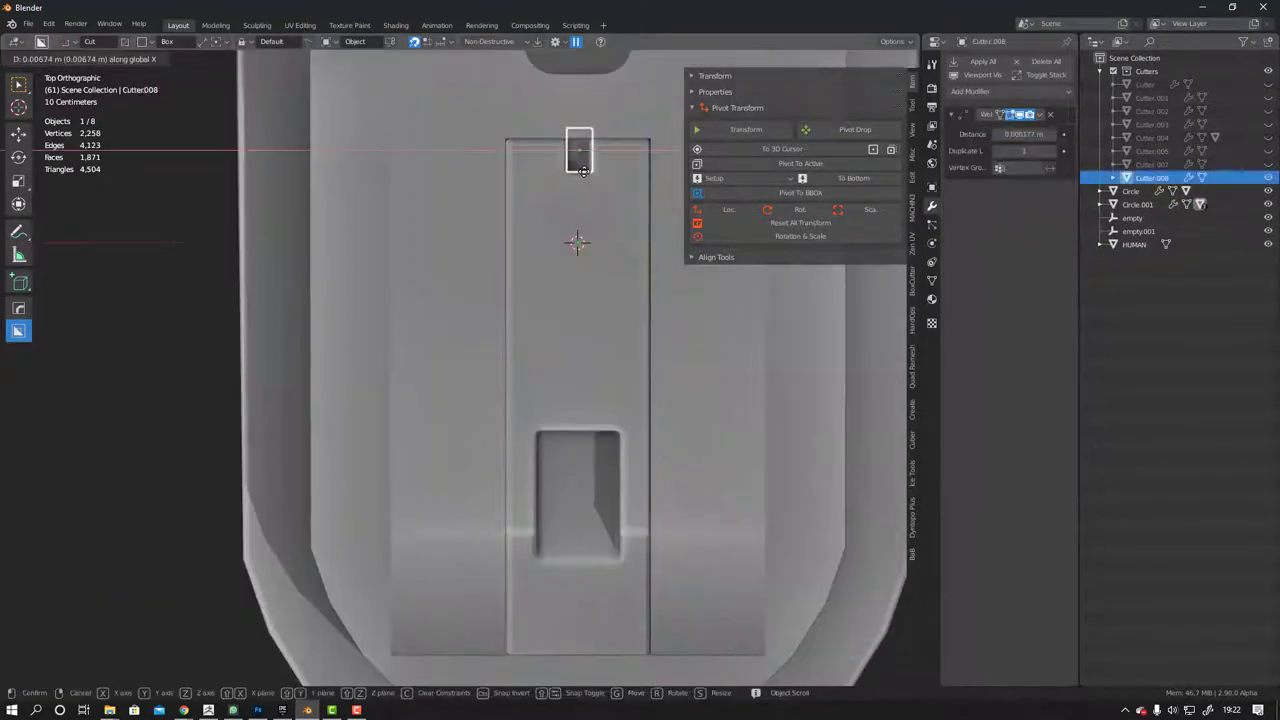
{"action": "left_click", "coordinate": [575, 175]}
Give Circle.001 a 30° bevel modifier (0.011 m, 3 segments)
{"action": "middle_click_drag", "start_coordinate": [521, 266], "coordinate": [512, 296]}
{"action": "left_click", "coordinate": [512, 296]}
{"action": "key", "text": "q"}
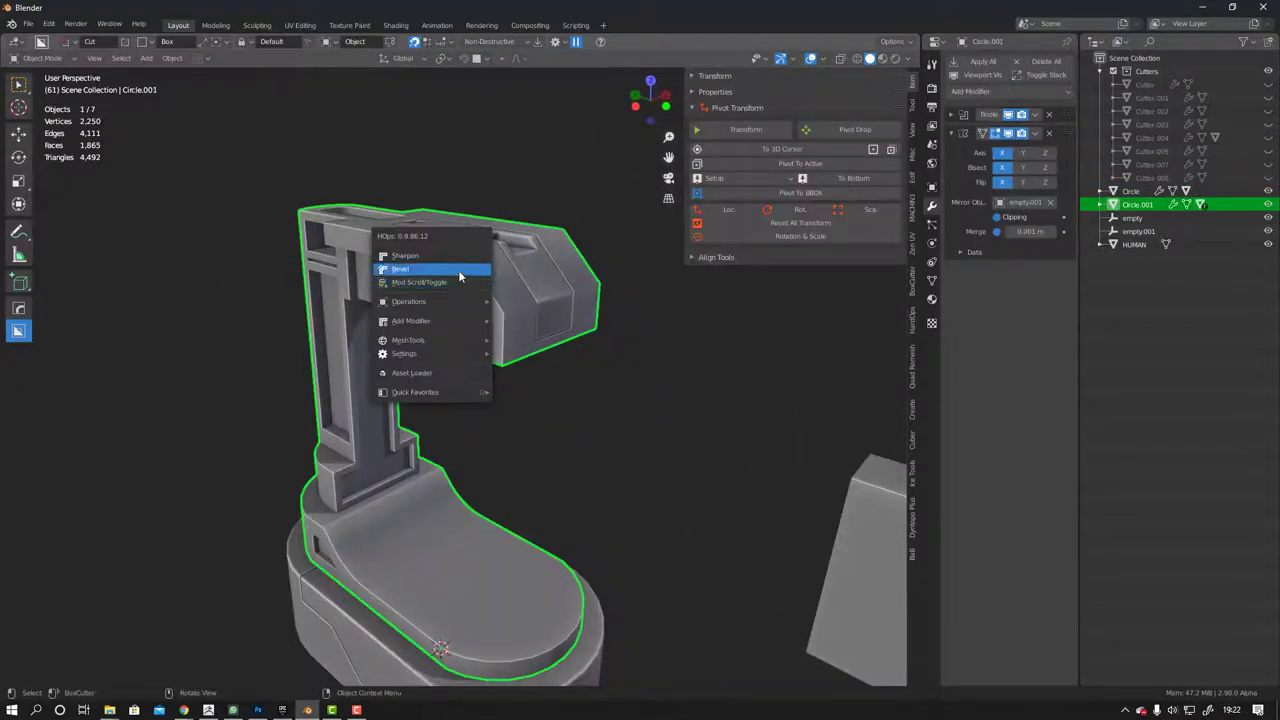
{"action": "left_click", "coordinate": [458, 270]}
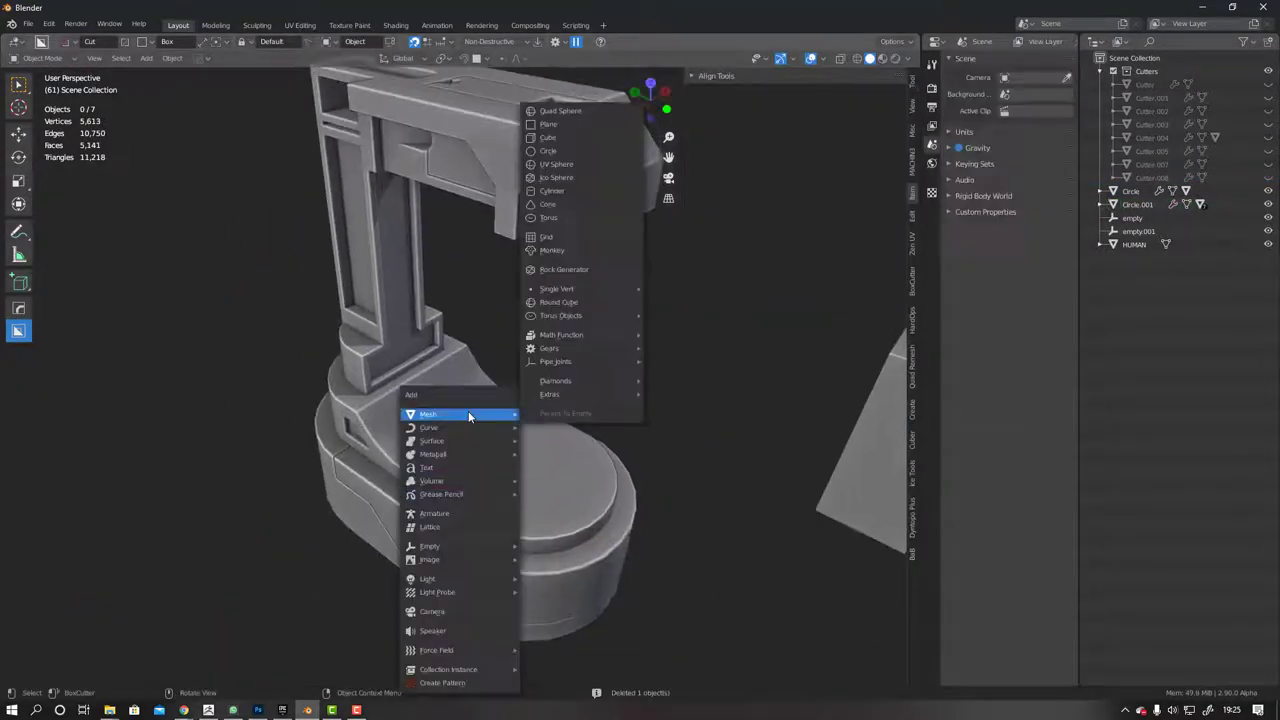
Add a cylinder, scale it down and position it under the arm
{"action": "left_click", "coordinate": [551, 190]}
{"action": "key", "text": "s"}
{"action": "key", "text": "KP_7"}
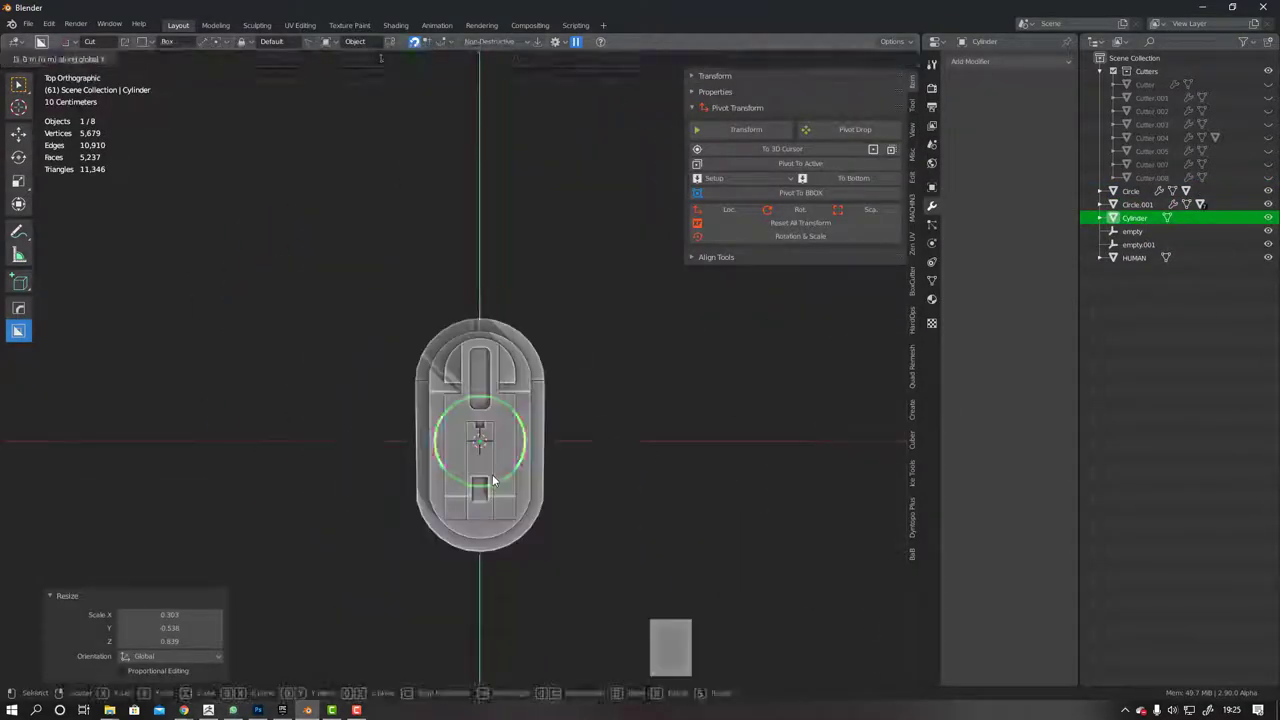
{"action": "key", "text": "g"}
{"action": "left_click", "coordinate": [505, 516]}
{"action": "key", "text": "ctrl+KP_3"}
{"action": "scroll", "coordinate": [459, 495], "scroll_direction": "up", "scroll_amount": 4}
In Edit Mode, select the cylinder's whole top face
{"action": "key", "text": "Tab"}
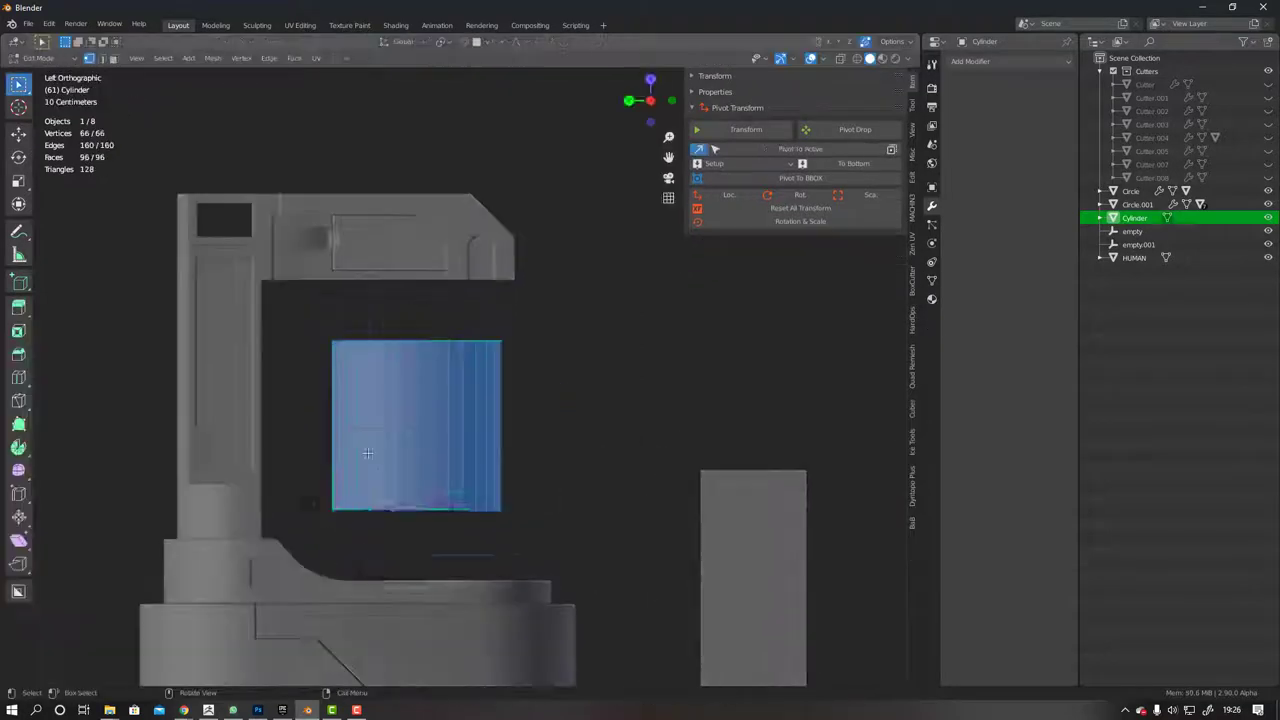
{"action": "middle_click_drag", "start_coordinate": [574, 371], "coordinate": [415, 530]}
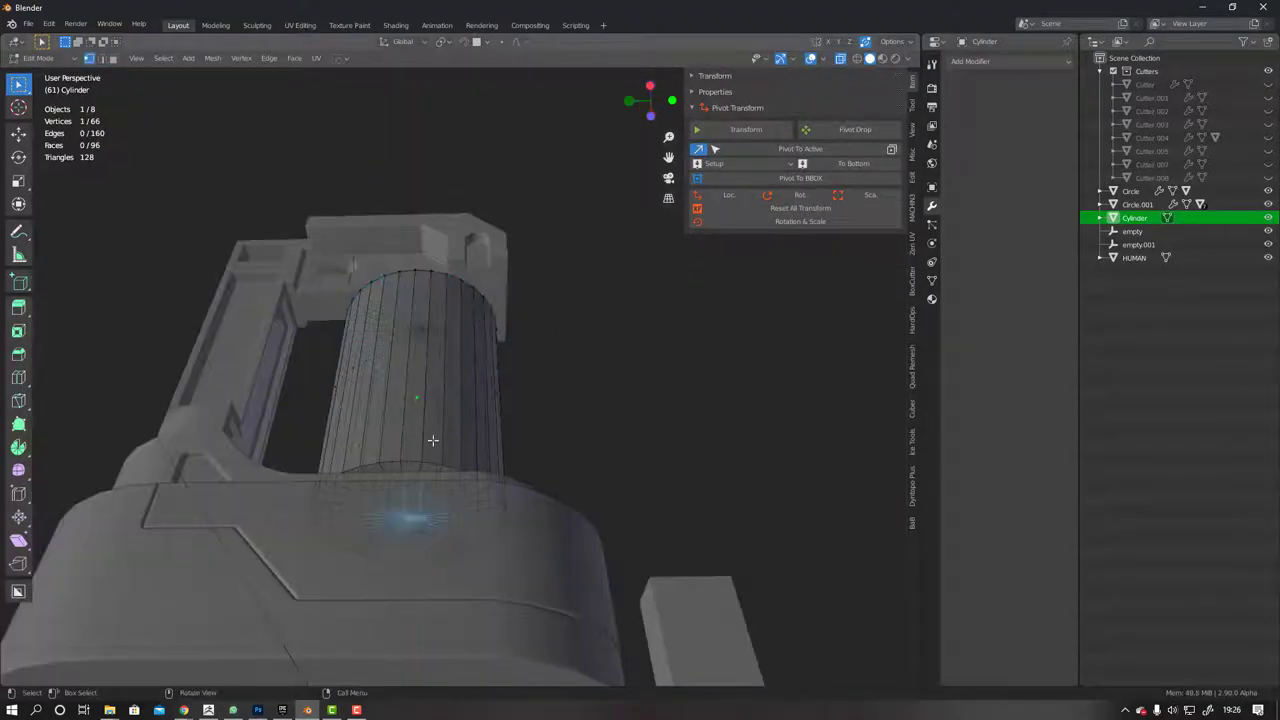
{"action": "middle_click_drag", "start_coordinate": [432, 440], "coordinate": [364, 416]}
{"action": "left_click", "coordinate": [364, 416], "text": "shift"}
{"action": "left_click", "coordinate": [361, 406]}
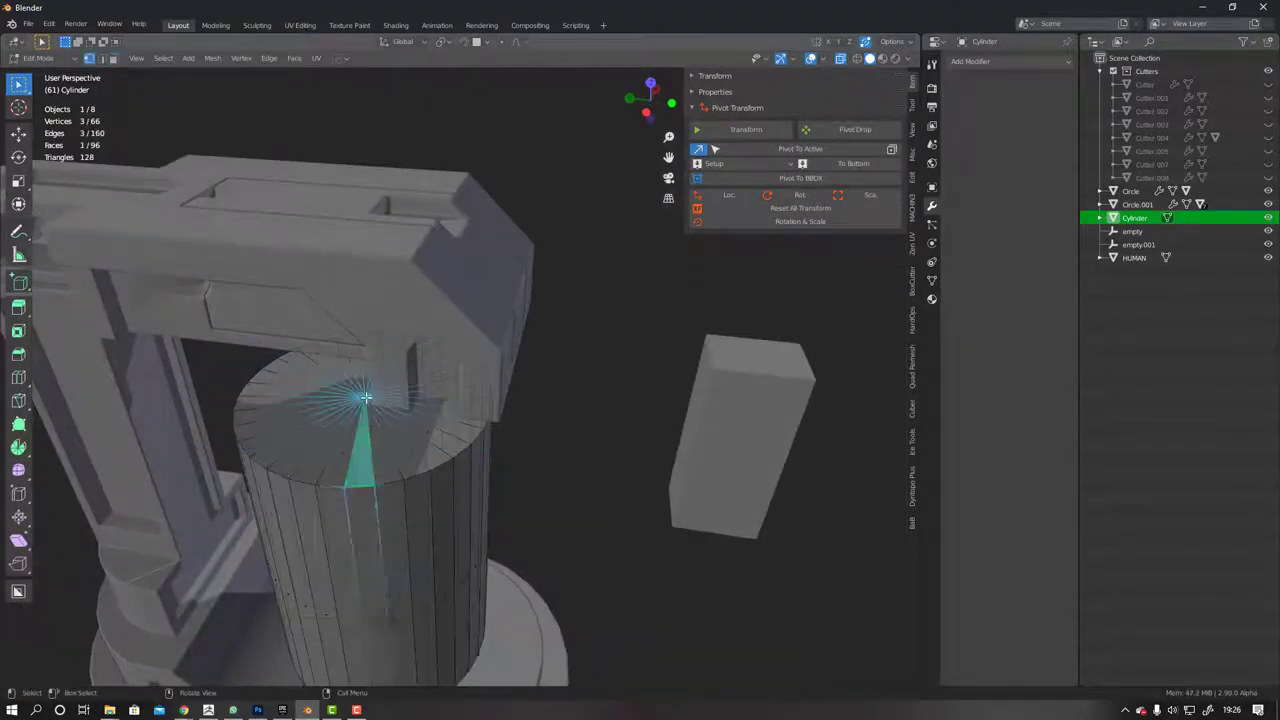
{"action": "key", "text": "grave"}
{"action": "left_click", "coordinate": [486, 452]}
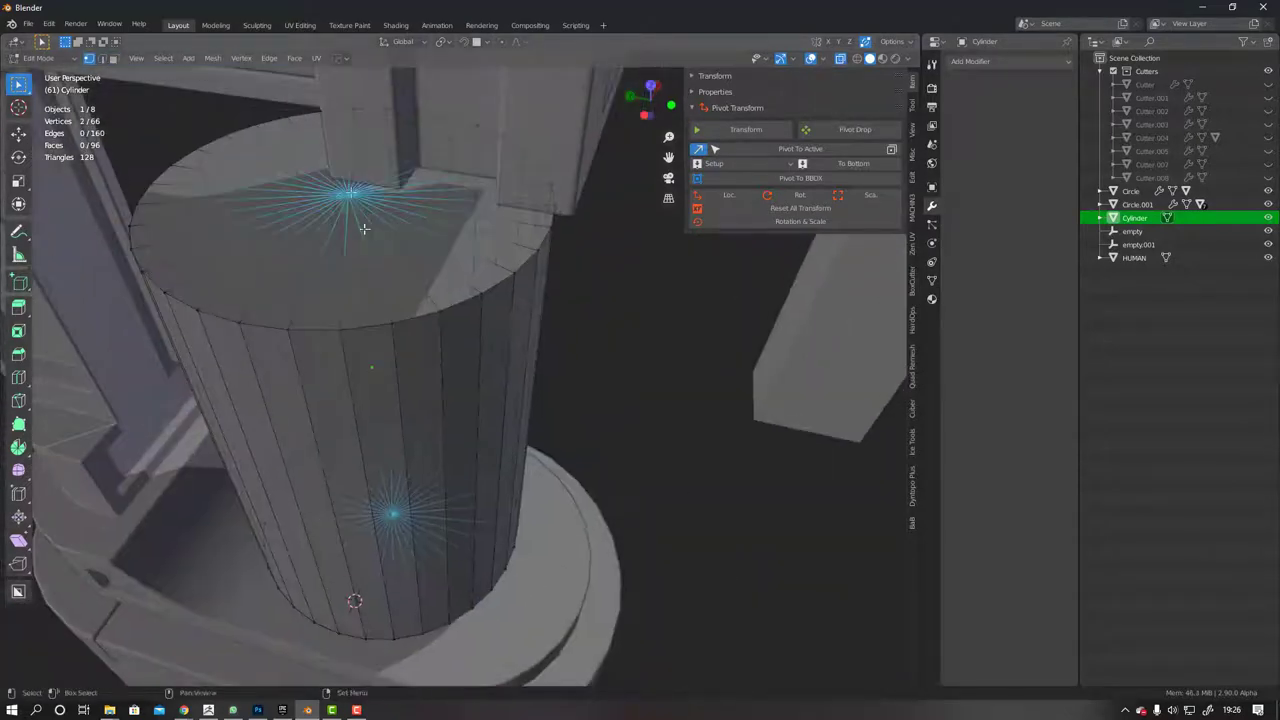
{"action": "left_click", "coordinate": [362, 255]}
{"action": "key", "text": "grave"}
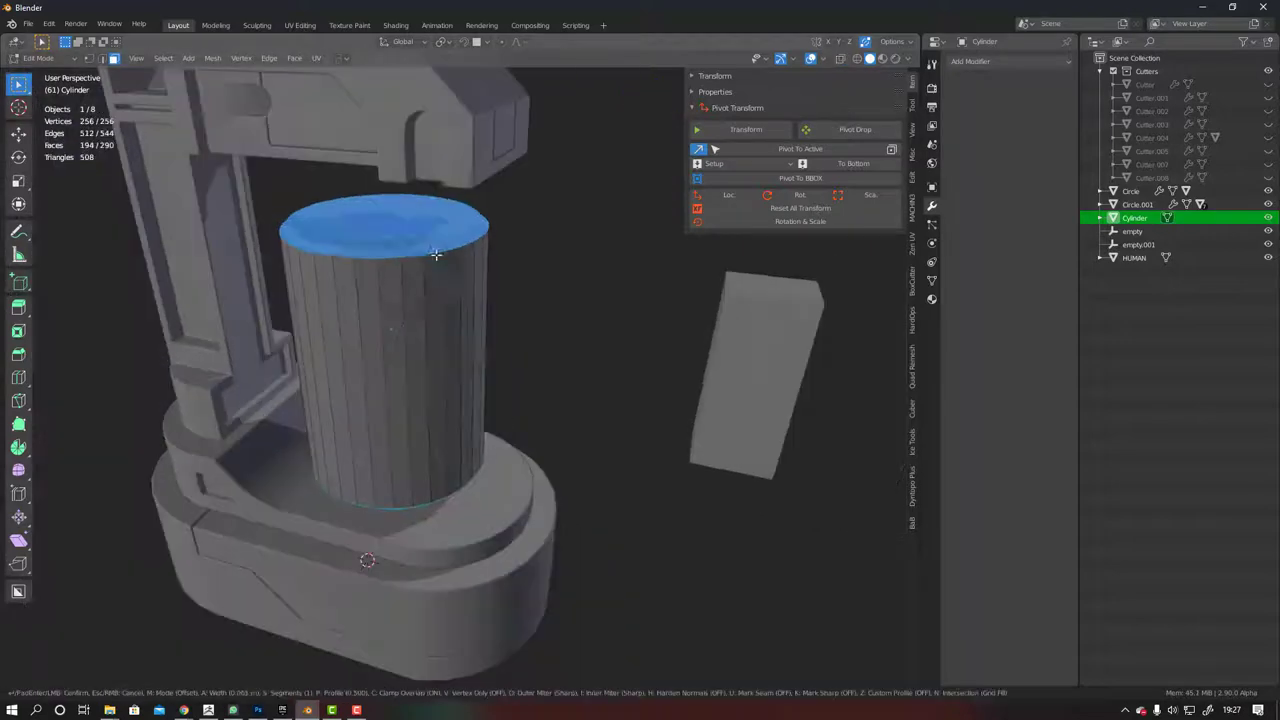
Bevel the top face into a dome, then invert the selection and dome the bottom end
{"action": "key", "text": "Tab"}
{"action": "key", "text": "Tab"}
{"action": "key", "text": "ctrl+b"}
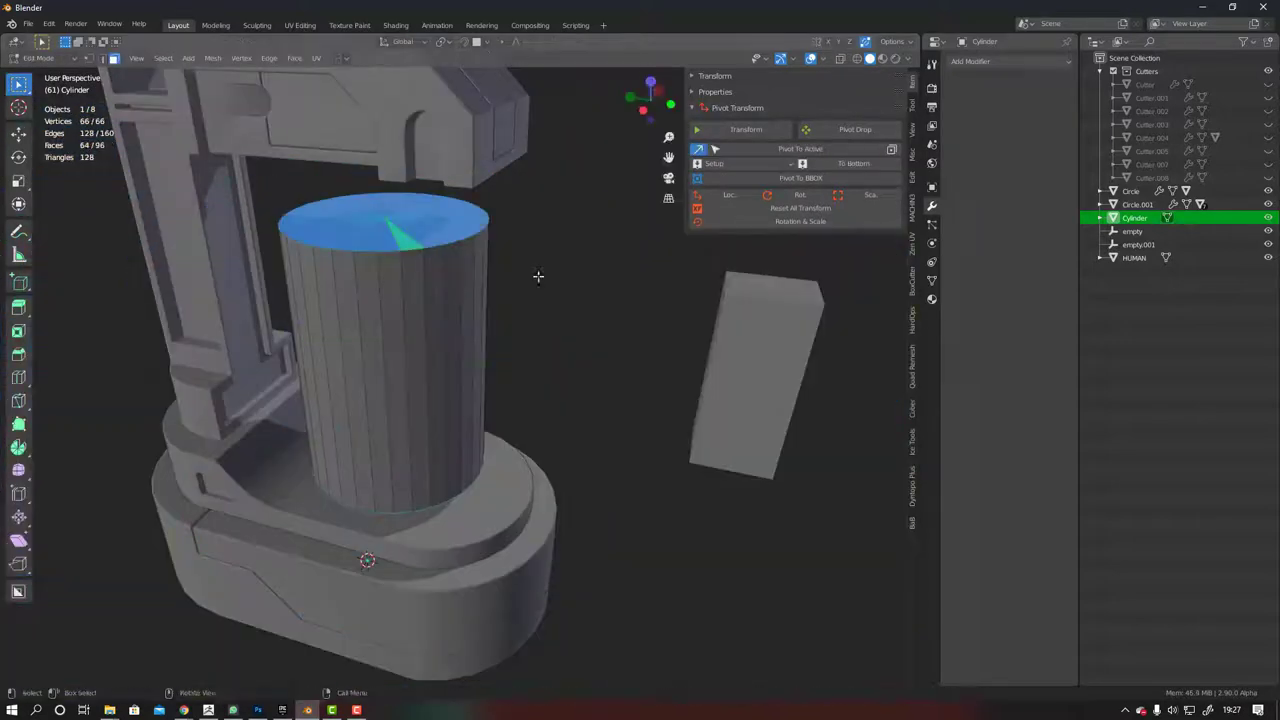
{"action": "left_click", "coordinate": [649, 471]}
{"action": "key", "text": "ctrl+KP_3"}
{"action": "key", "text": "g"}
{"action": "key", "text": "z"}
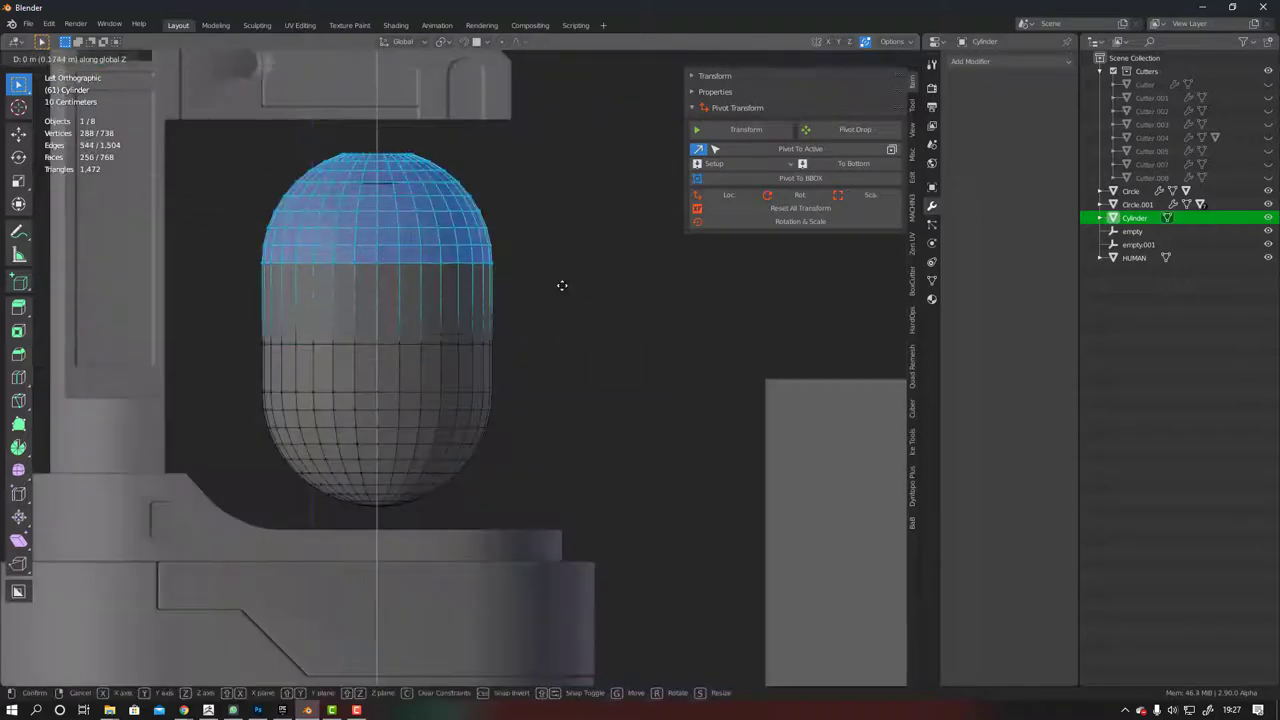
{"action": "key", "text": "ctrl+i"}
{"action": "key", "text": "Tab"}
{"action": "scroll", "coordinate": [471, 271], "scroll_direction": "down", "scroll_amount": 4}
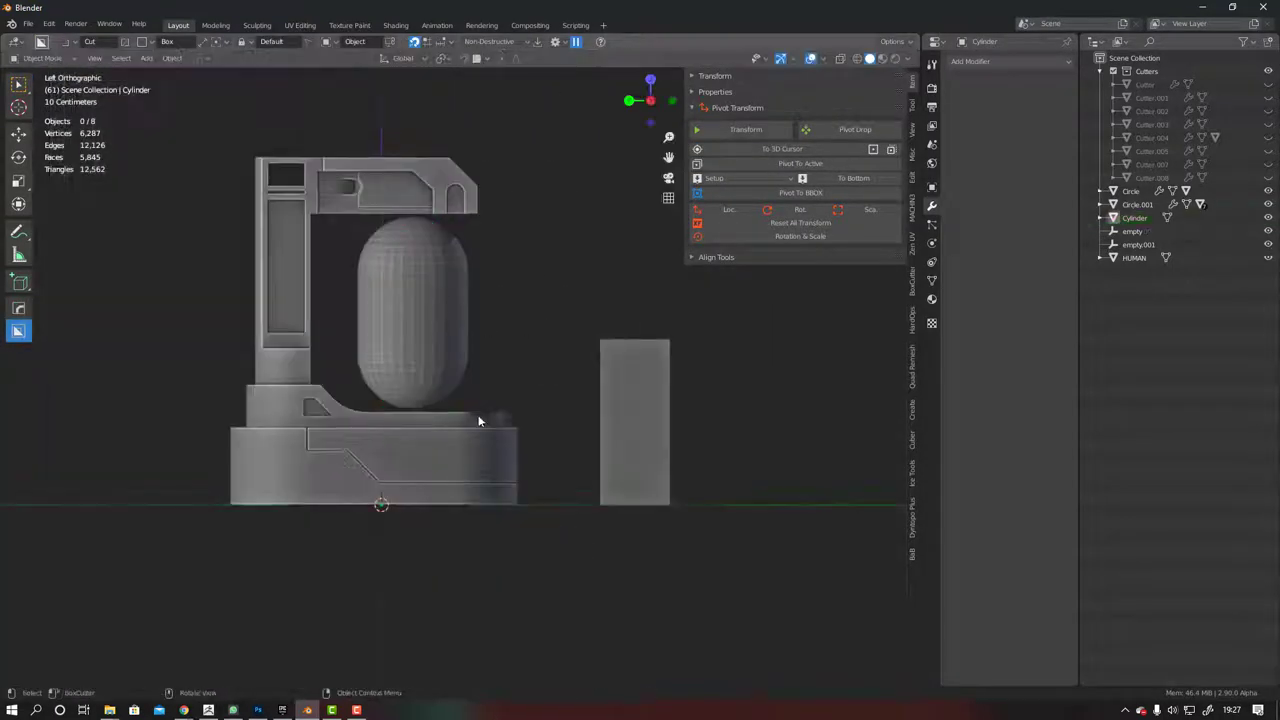
{"action": "scroll", "coordinate": [486, 420], "scroll_direction": "down", "scroll_amount": 2}
{"action": "key", "text": "Return"}
Apply HardOps Sharpen to the capsule's edges
{"action": "middle_click_drag", "start_coordinate": [447, 296], "coordinate": [342, 332]}
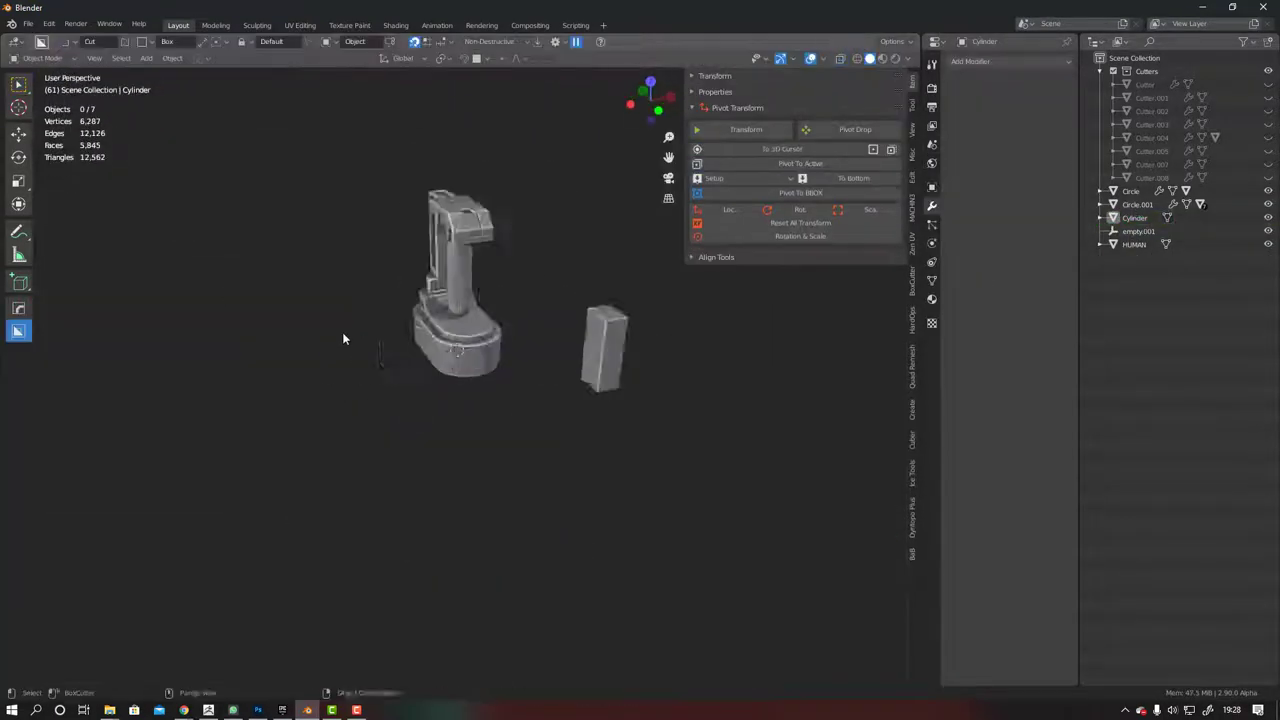
{"action": "scroll", "coordinate": [342, 332], "scroll_direction": "up", "scroll_amount": 5}
{"action": "key", "text": "d"}
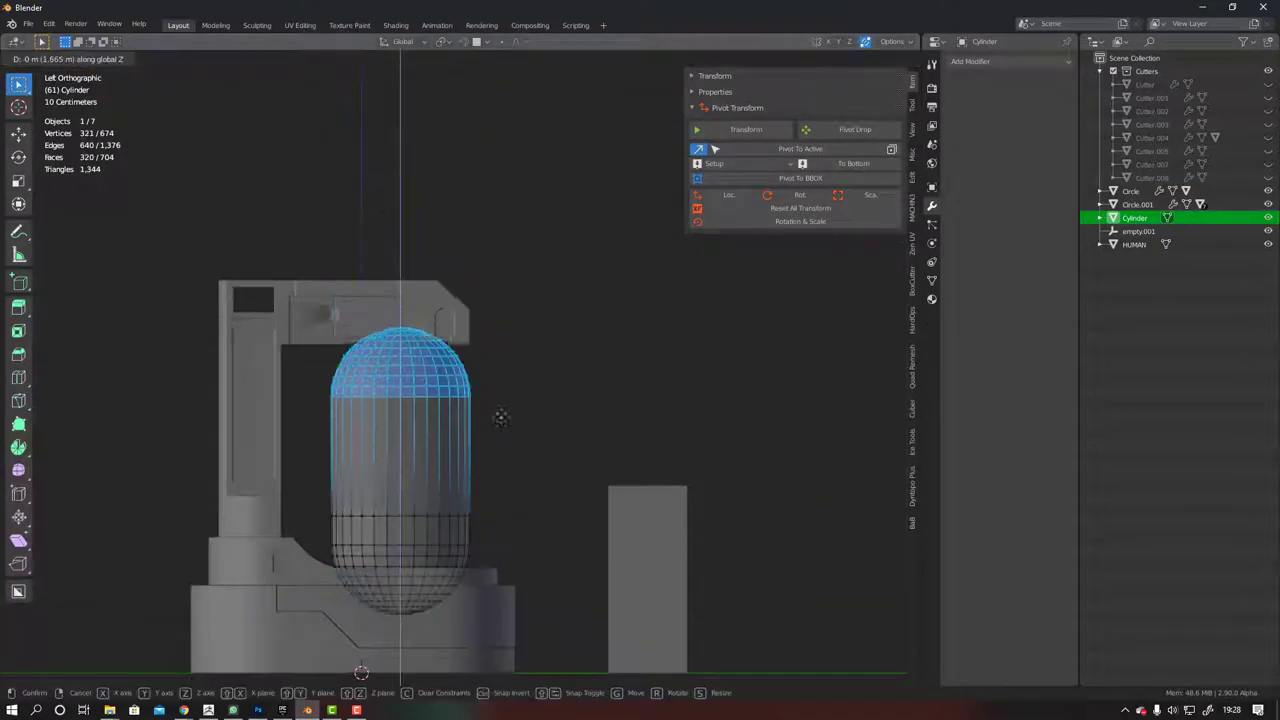
{"action": "left_click", "coordinate": [469, 363]}
Select the Circle.001 base piece and edit its mesh in left side view
{"action": "left_click", "coordinate": [430, 305]}
{"action": "key", "text": "ctrl+KP_3"}
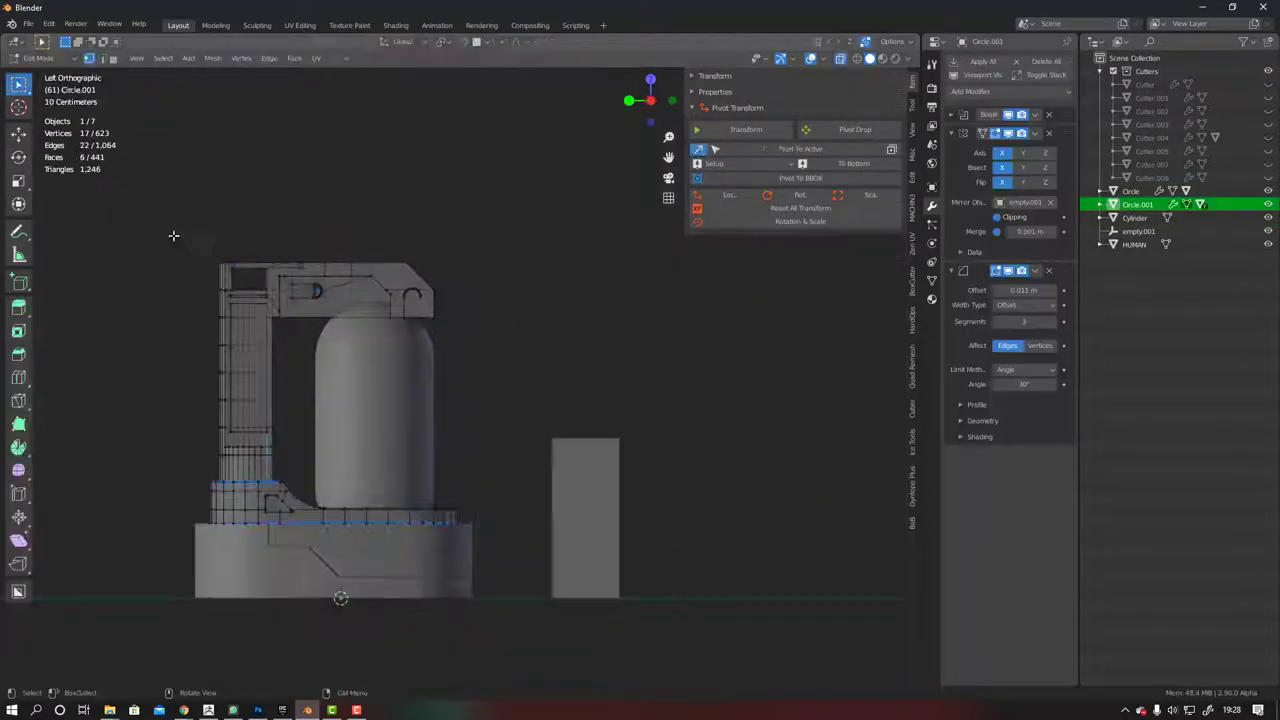
{"action": "key", "text": "Tab"}
Move the Circle.001 geometry along Z and return to Object Mode
{"action": "key", "text": "g"}
{"action": "key", "text": "z"}
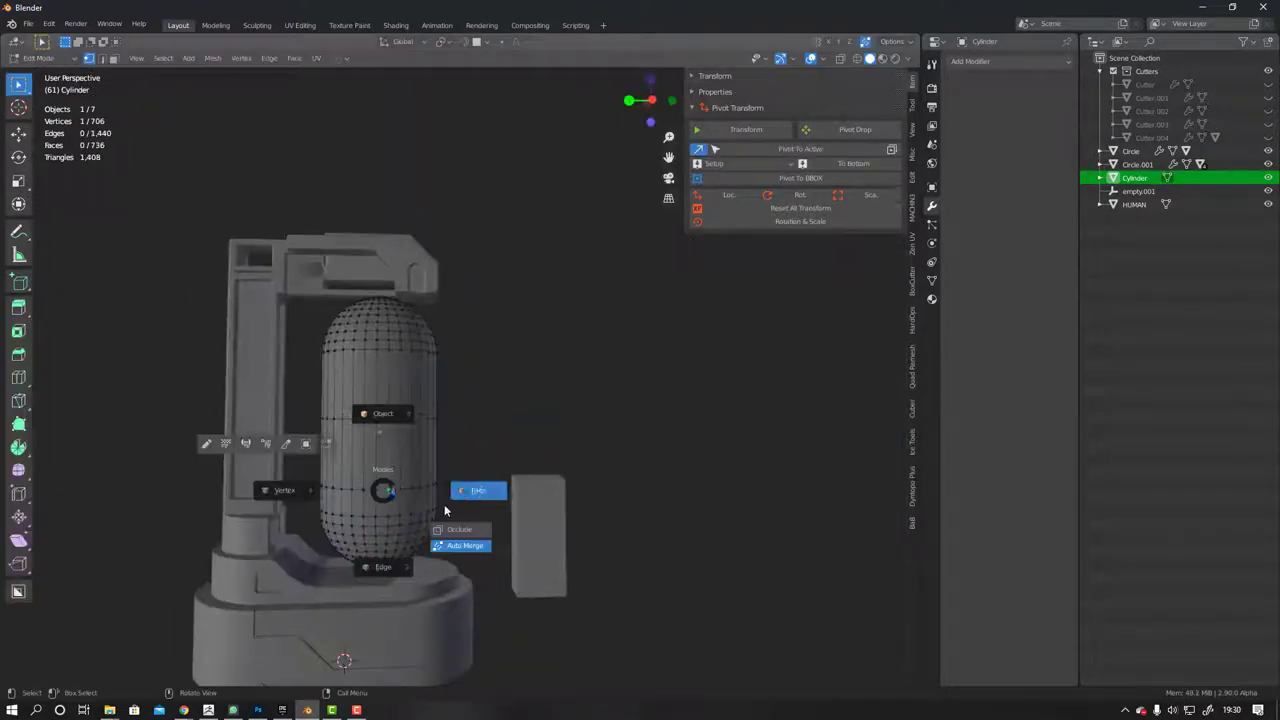
{"action": "mouse_move", "coordinate": [401, 361]}
{"action": "middle_mouse_down"}
{"action": "mouse_move", "coordinate": [420, 422]}
{"action": "mouse_move", "coordinate": [451, 430]}
{"action": "mouse_move", "coordinate": [469, 390]}
{"action": "mouse_move", "coordinate": [461, 427]}
{"action": "mouse_move", "coordinate": [472, 328]}
{"action": "middle_mouse_up"}
{"action": "key", "text": "Tab"}
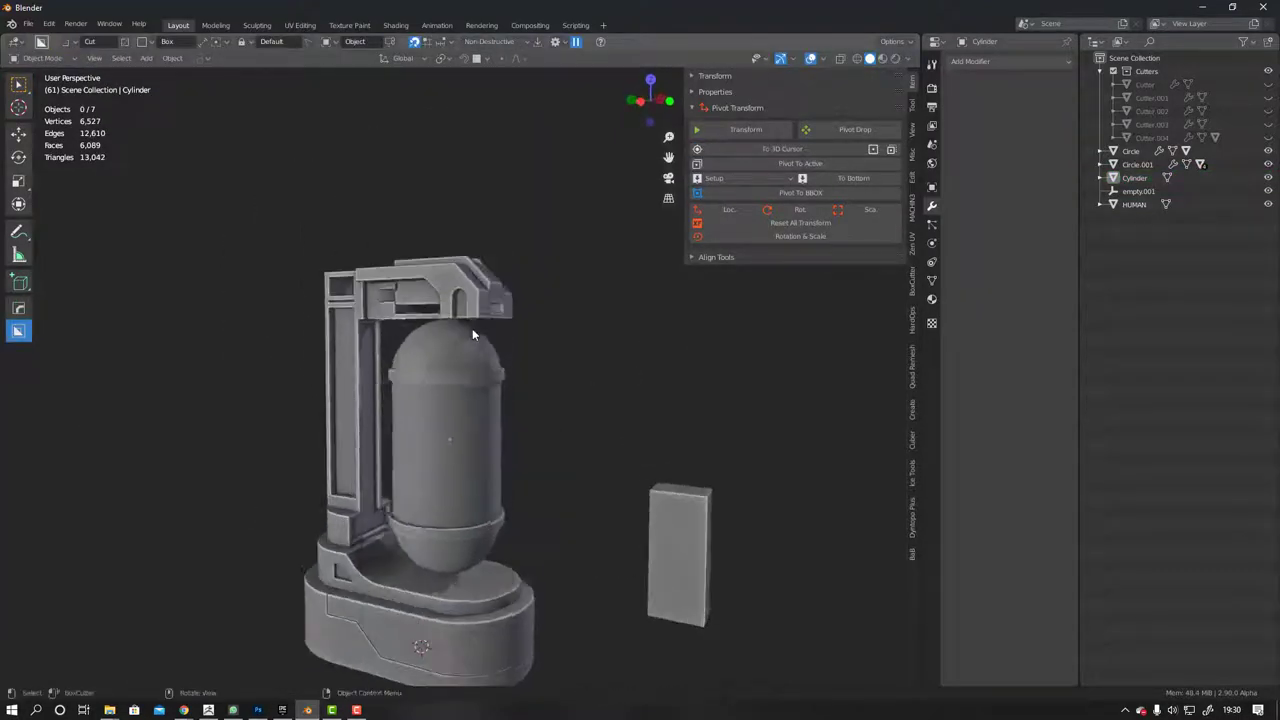
Add a new cylinder and move it up along Z
{"action": "key", "text": "shift+a"}
{"action": "key", "text": "g"}
{"action": "key", "text": "z"}
{"action": "key", "text": "grave"}
Scale the new cylinder down into a small connector on the capsule
{"action": "key", "text": "s"}
{"action": "right_click", "coordinate": [566, 418]}
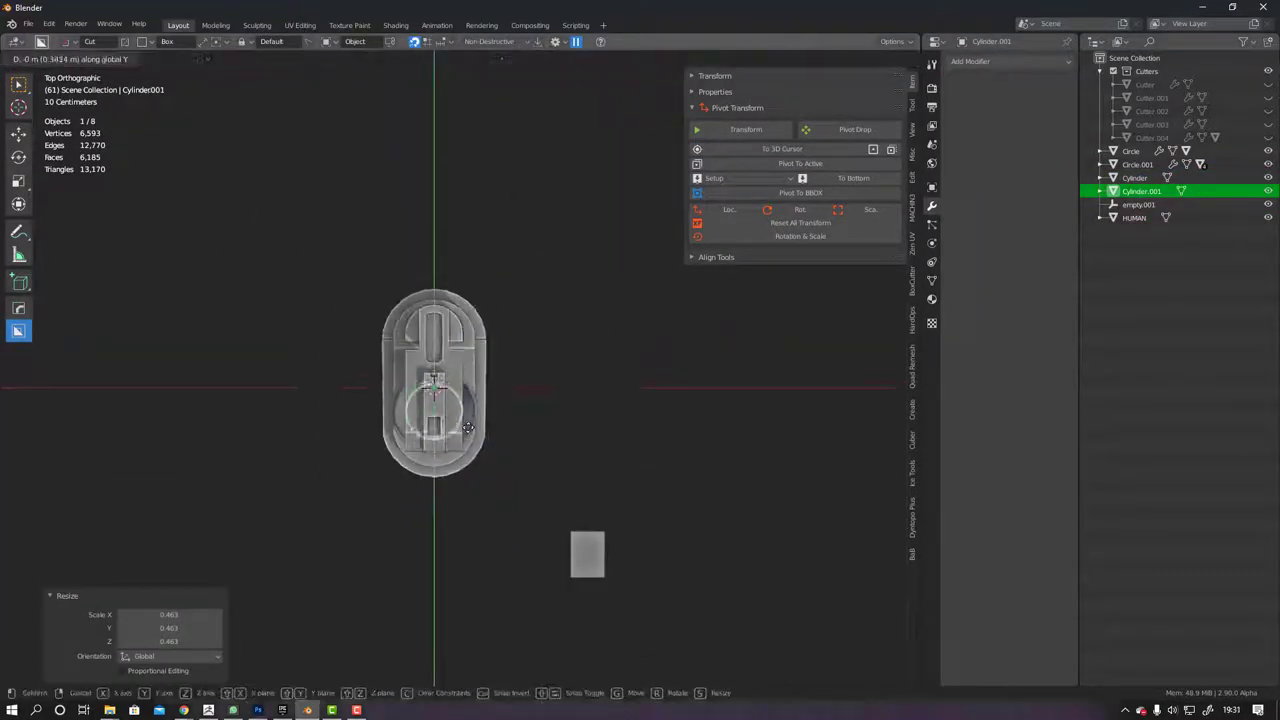
{"action": "middle_click_drag", "start_coordinate": [566, 418], "coordinate": [490, 334]}
{"action": "left_click", "coordinate": [406, 410]}
{"action": "mouse_move", "coordinate": [406, 410]}
{"action": "middle_mouse_down"}
{"action": "mouse_move", "coordinate": [503, 374]}
{"action": "mouse_move", "coordinate": [592, 387]}
{"action": "middle_mouse_up"}
{"action": "middle_click_drag", "start_coordinate": [445, 402], "coordinate": [430, 363]}
{"action": "scroll", "coordinate": [430, 363], "scroll_direction": "up", "scroll_amount": 5}
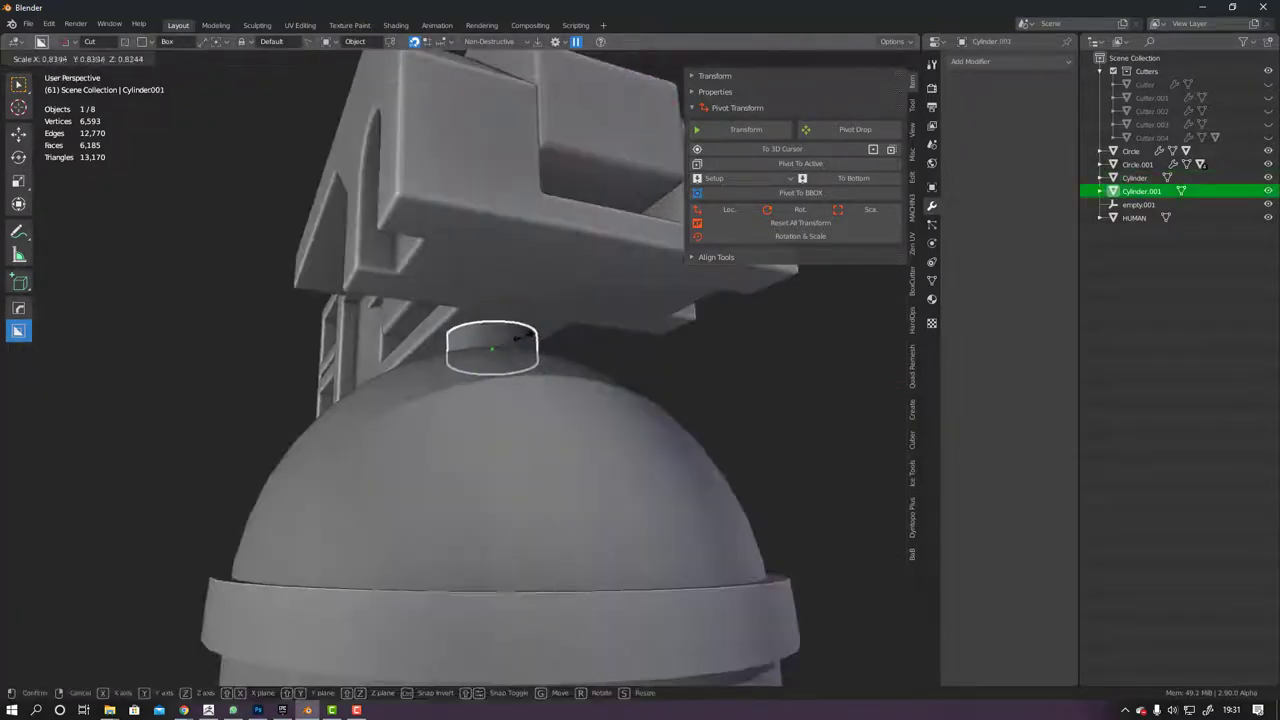
{"action": "scroll", "coordinate": [561, 373], "scroll_direction": "down", "scroll_amount": 5}
HardOps-mirror the Cylinder.001 connector along Z onto the capsule's bottom
{"action": "key", "text": "alt+a"}
{"action": "left_click", "coordinate": [530, 272]}
{"action": "scroll", "coordinate": [446, 306], "scroll_direction": "up", "scroll_amount": 4}
{"action": "scroll", "coordinate": [446, 306], "scroll_direction": "down", "scroll_amount": 4}
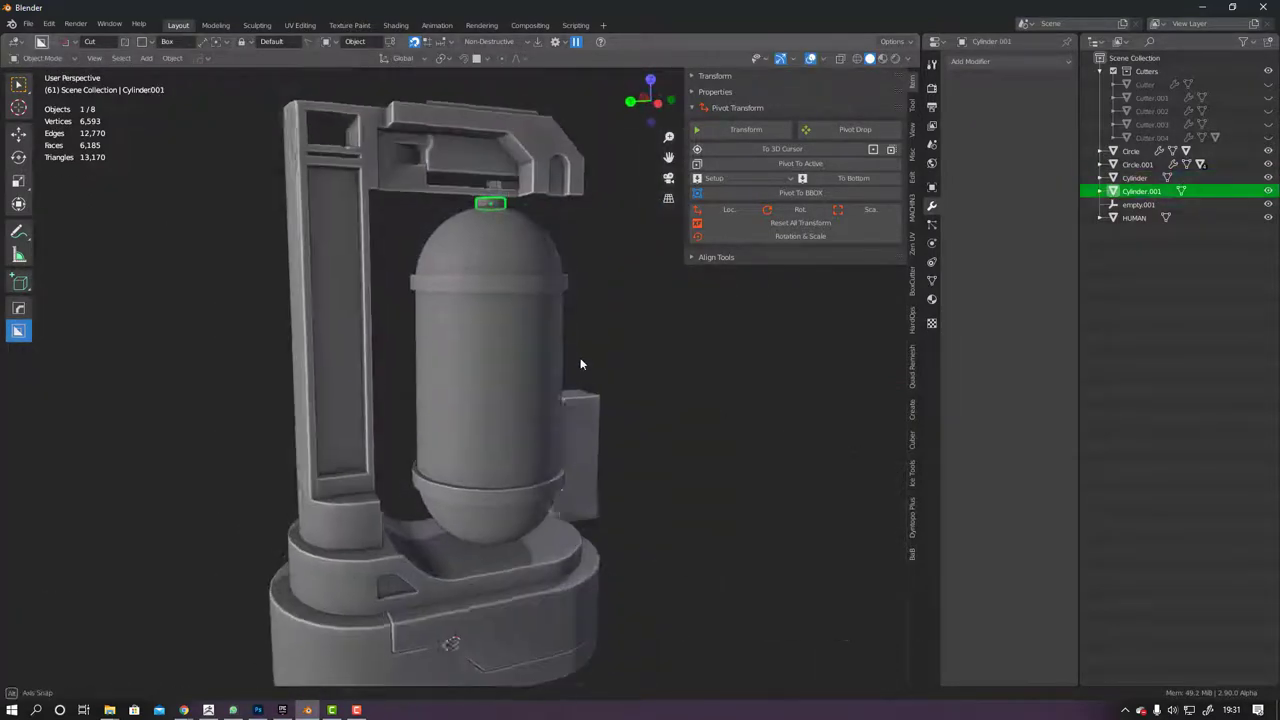
{"action": "key", "text": "alt+x"}
{"action": "key", "text": "d"}
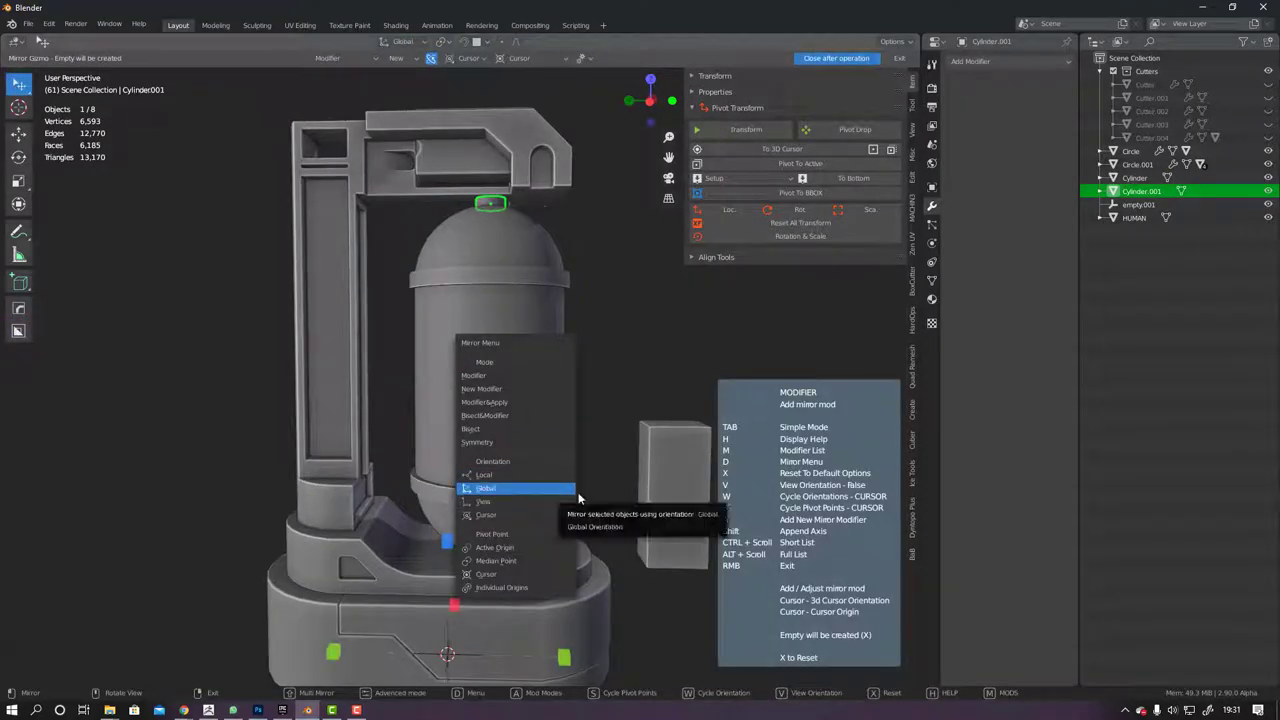
{"action": "left_click", "coordinate": [557, 514]}
{"action": "left_click", "coordinate": [516, 381], "text": "shift"}
{"action": "middle_click_drag", "start_coordinate": [516, 381], "coordinate": [494, 273]}
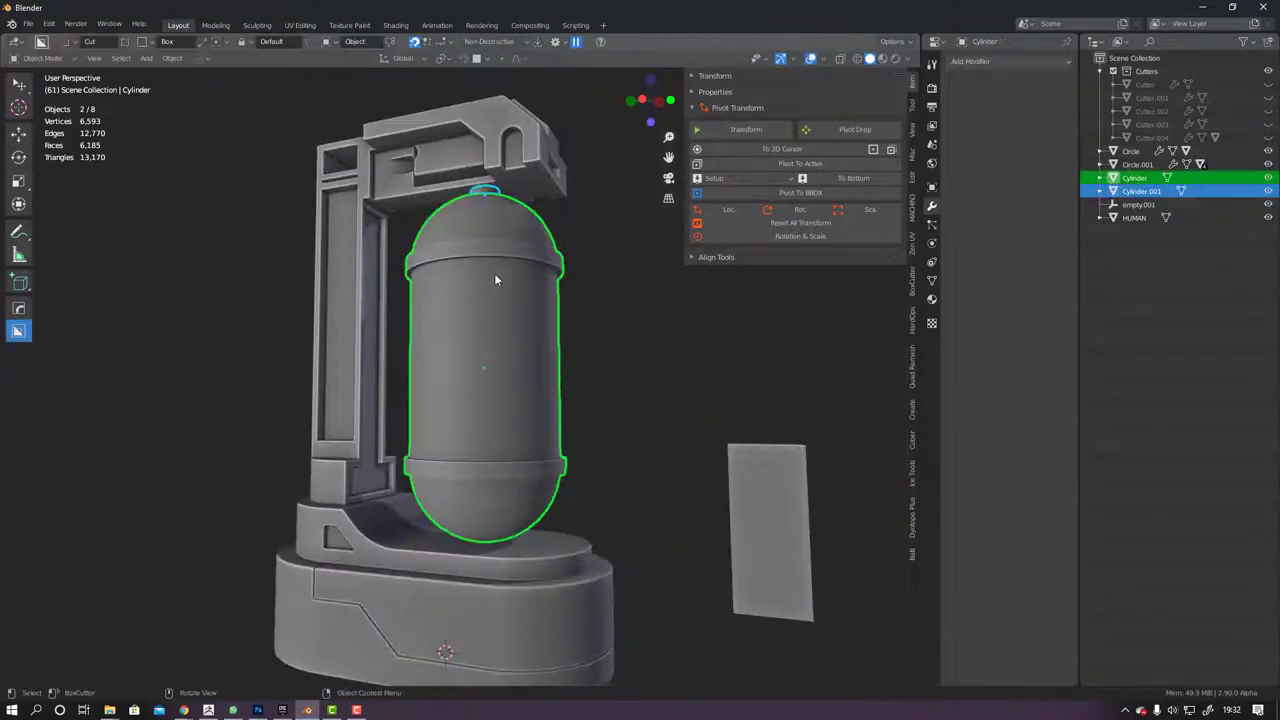
{"action": "key", "text": "alt+x"}
{"action": "left_click", "coordinate": [484, 484]}
Add extra edge loops to the lower ring band
{"action": "mouse_move", "coordinate": [630, 389]}
{"action": "middle_mouse_down"}
{"action": "mouse_move", "coordinate": [578, 443]}
{"action": "mouse_move", "coordinate": [649, 490]}
{"action": "mouse_move", "coordinate": [592, 457]}
{"action": "middle_mouse_up"}
{"action": "scroll", "coordinate": [592, 457], "scroll_direction": "up", "scroll_amount": 5}
{"action": "key", "text": "Tab"}
{"action": "left_click", "coordinate": [428, 526]}
{"action": "left_click", "coordinate": [412, 428], "text": "alt"}
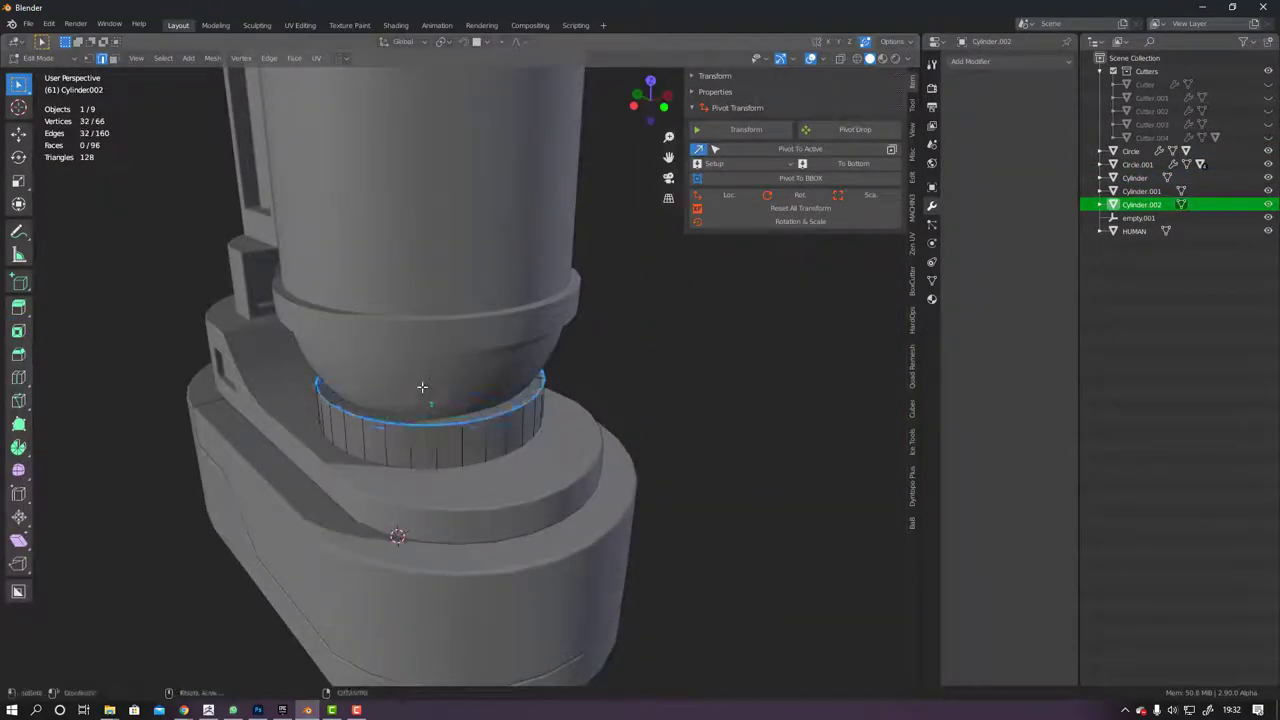
{"action": "key", "text": "Tab"}
{"action": "key", "text": "ctrl+a"}
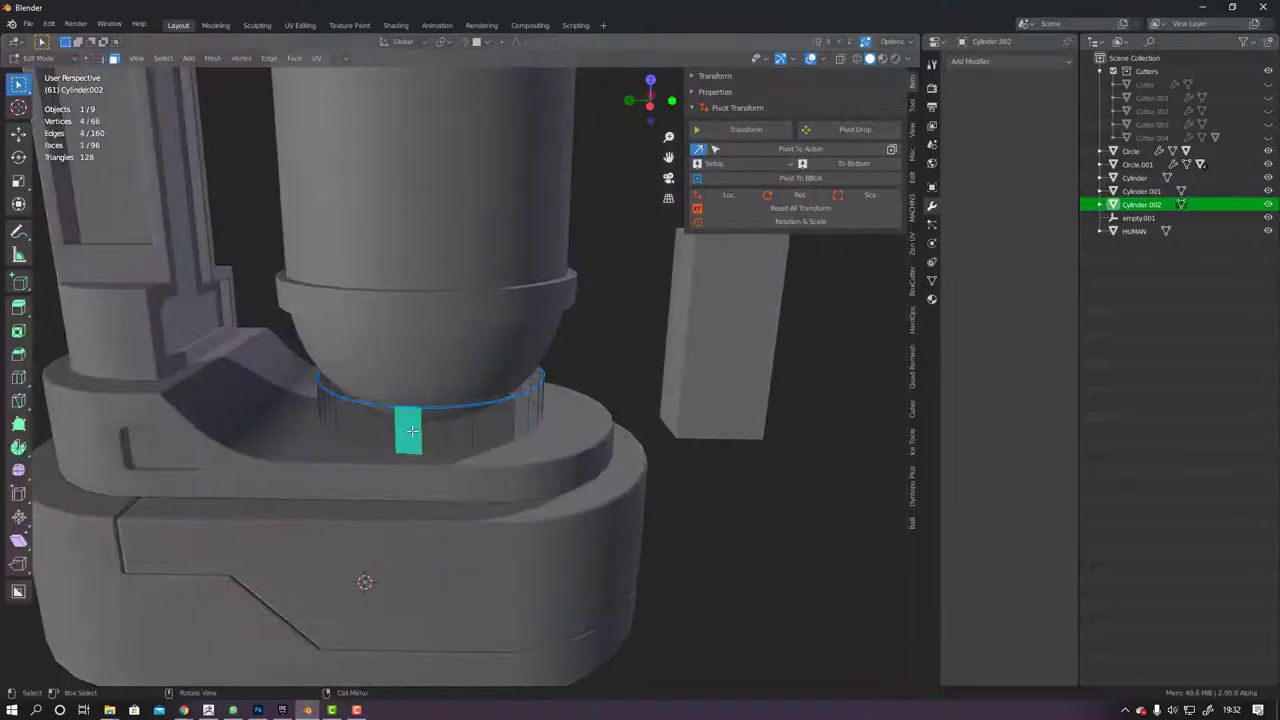
{"action": "key", "text": "2"}
{"action": "left_click", "coordinate": [413, 447]}
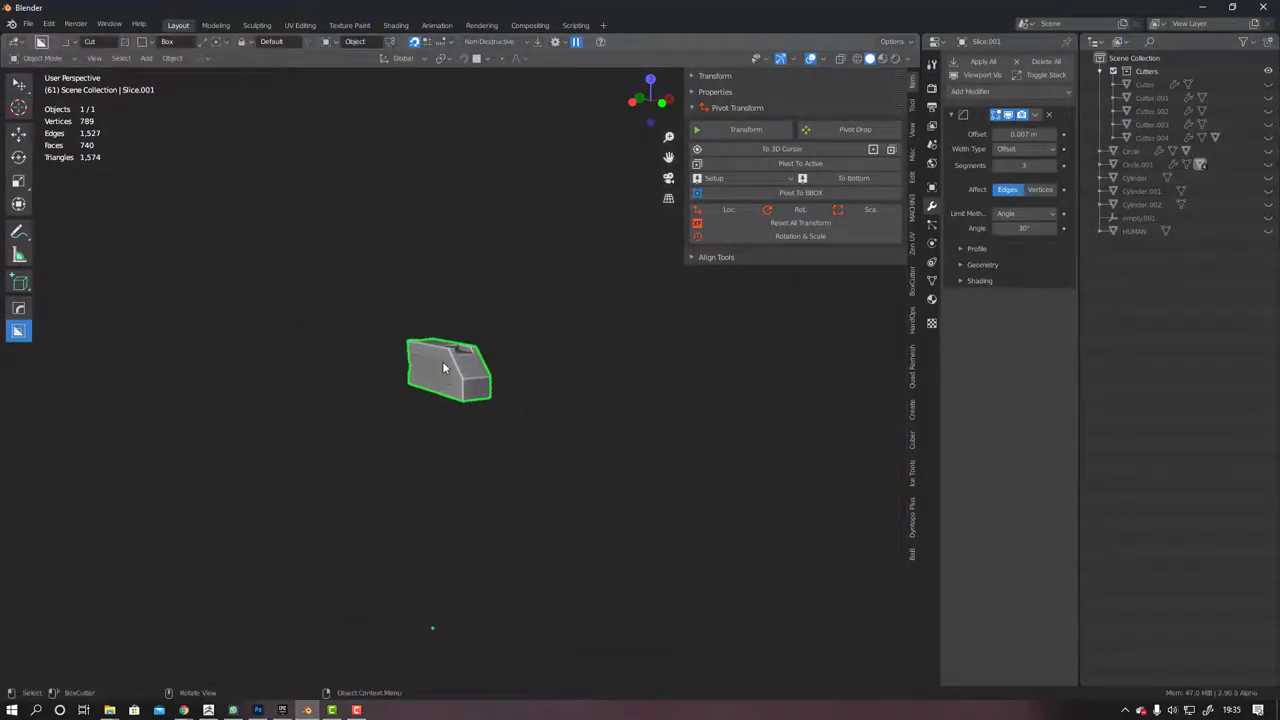
Reduce the Slice.001 bevel offset to 0.003 m
{"action": "key", "text": "Tab"}
{"action": "left_click", "coordinate": [486, 371]}
{"action": "scroll", "coordinate": [444, 370], "scroll_direction": "up", "scroll_amount": 6}
{"action": "middle_click_drag", "start_coordinate": [444, 370], "coordinate": [718, 374]}
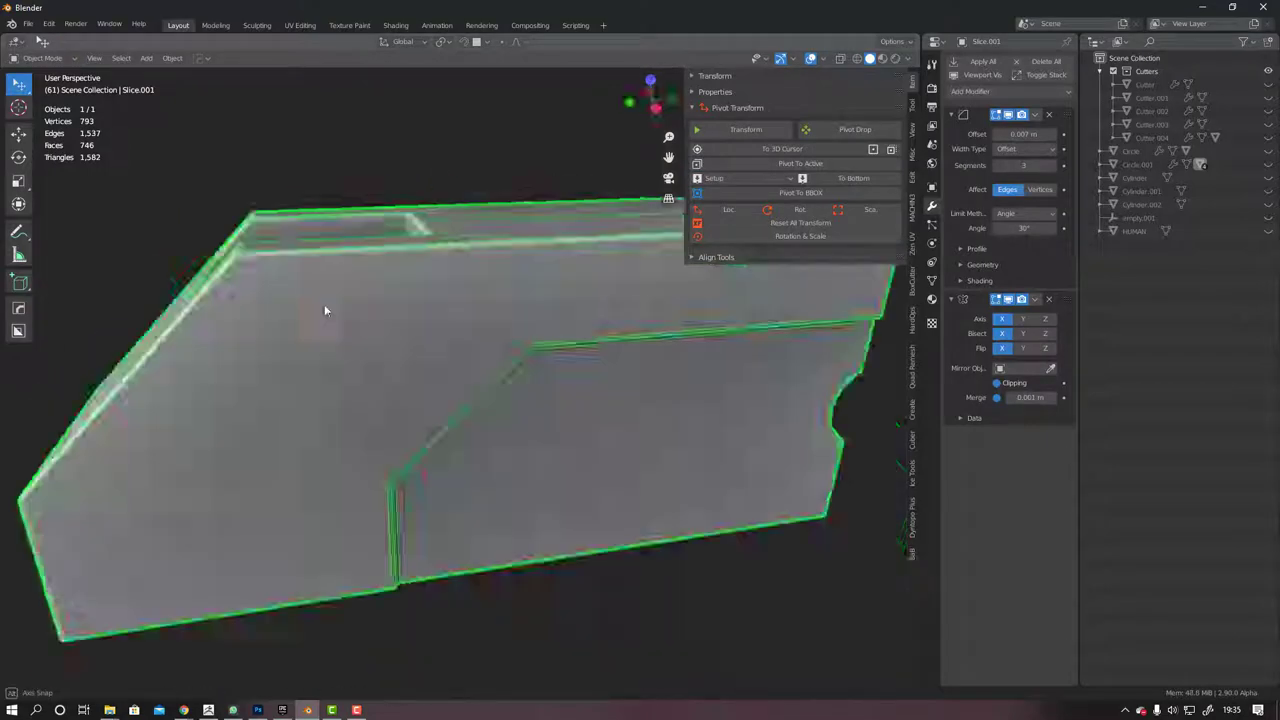
{"action": "key", "text": "ctrl+b"}
{"action": "left_click", "coordinate": [481, 259]}
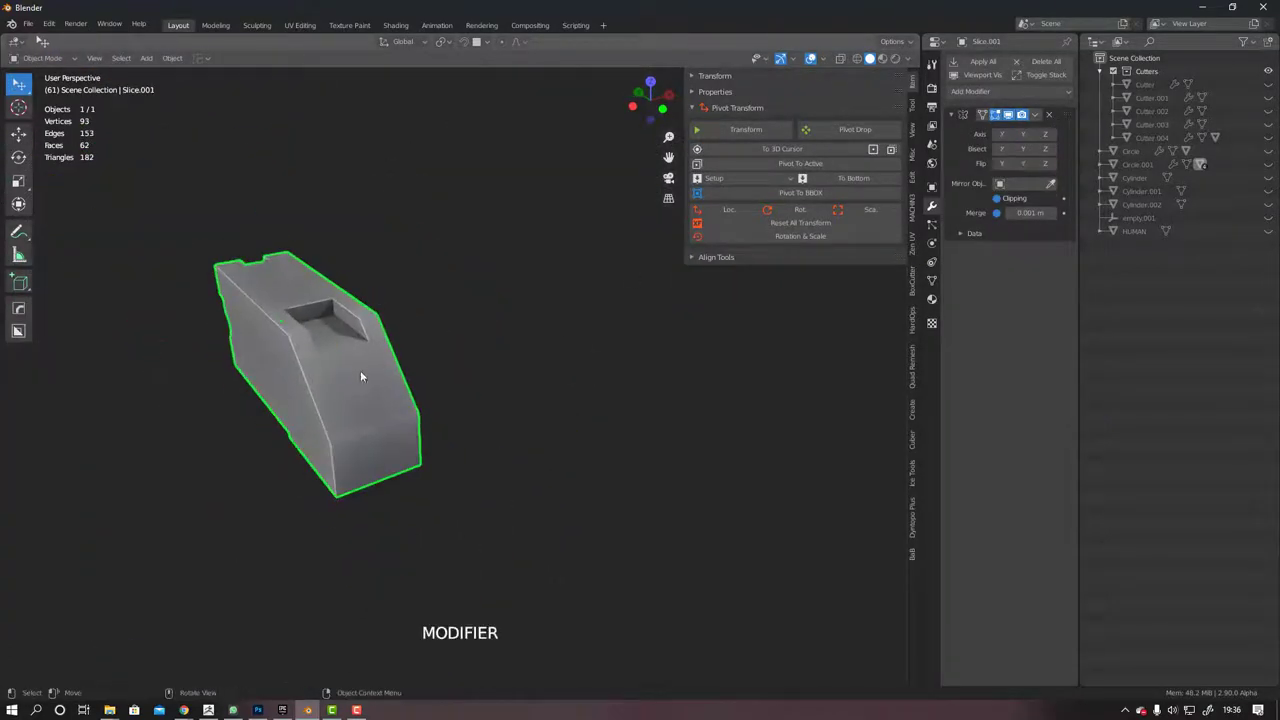
Add a HardOps X-axis mirror to the Slice.001 piece
{"action": "left_click", "coordinate": [413, 369]}
{"action": "key", "text": "alt+x"}
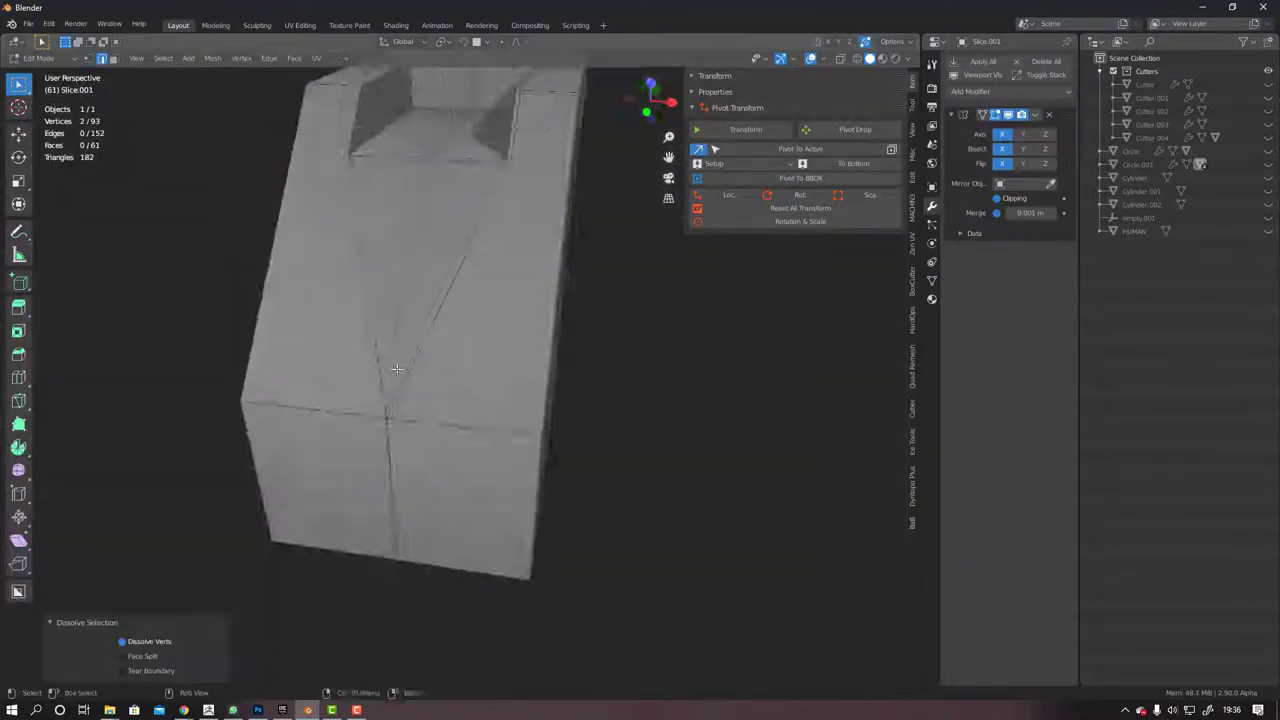
{"action": "middle_click_drag", "start_coordinate": [397, 369], "coordinate": [474, 373]}
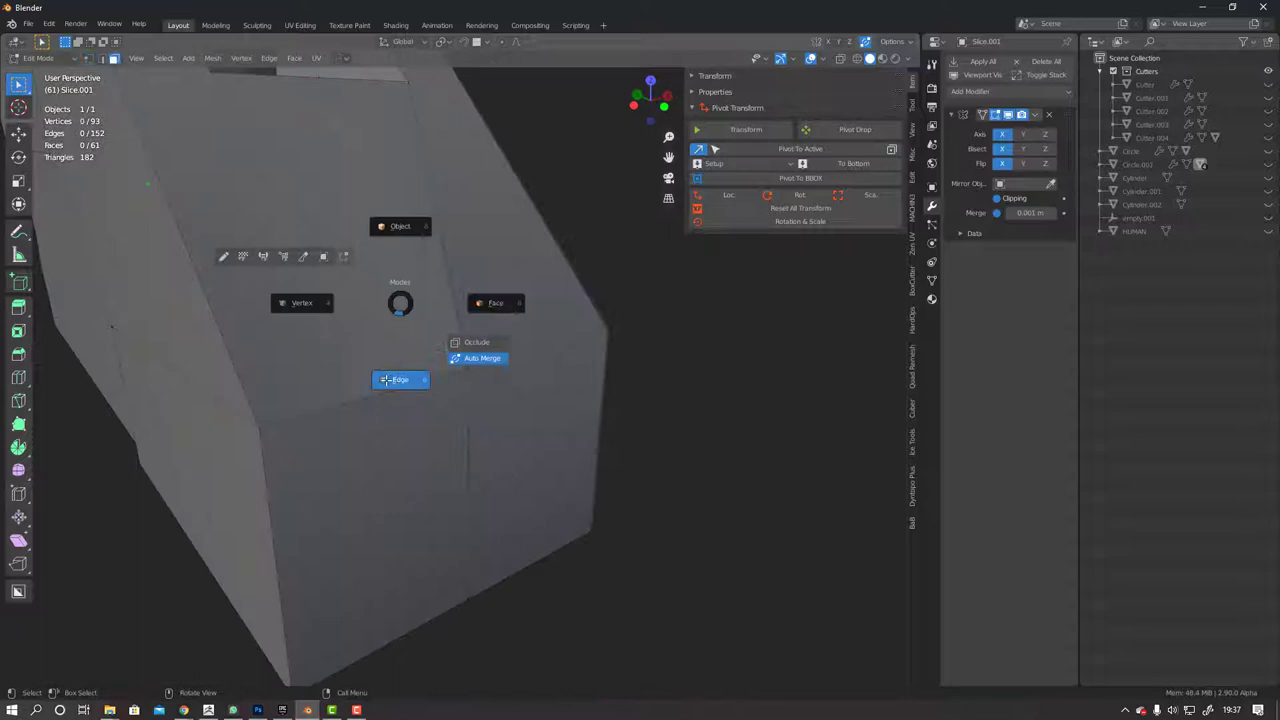
Merge and dissolve stray vertices on Slice.001 in Edit Mode
{"action": "left_click", "coordinate": [386, 380]}
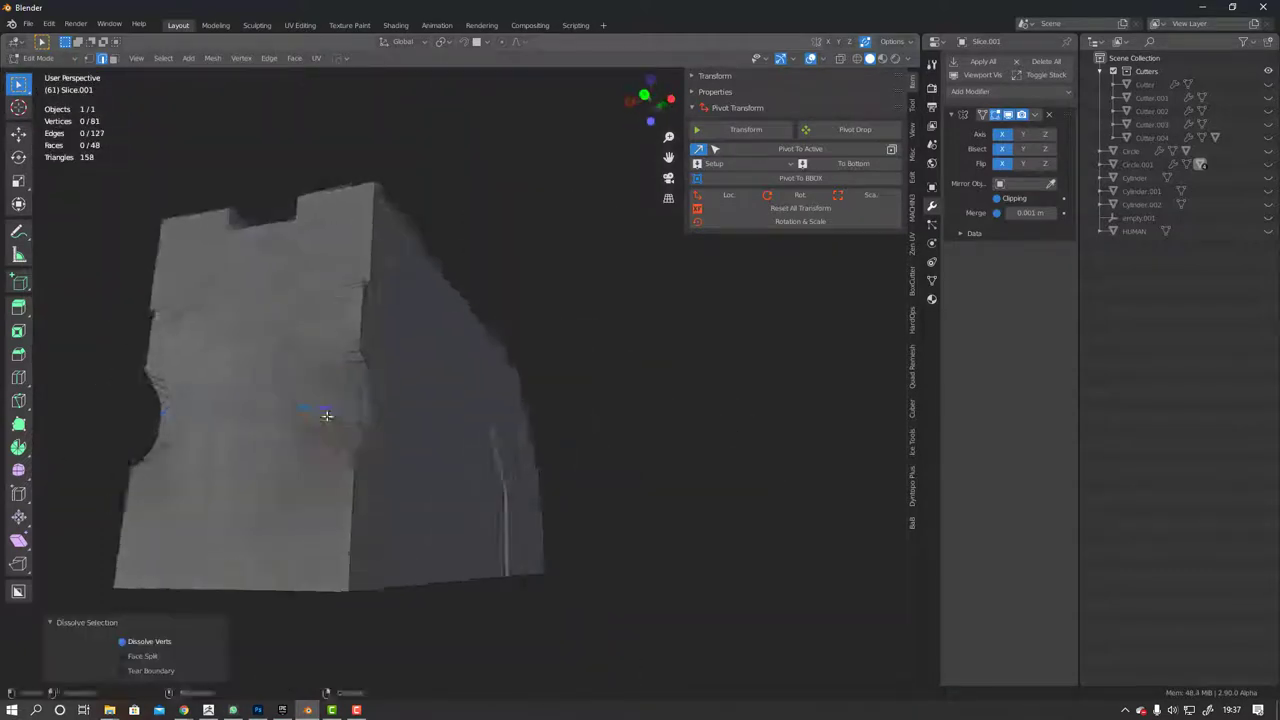
{"action": "middle_click_drag", "start_coordinate": [327, 415], "coordinate": [340, 443]}
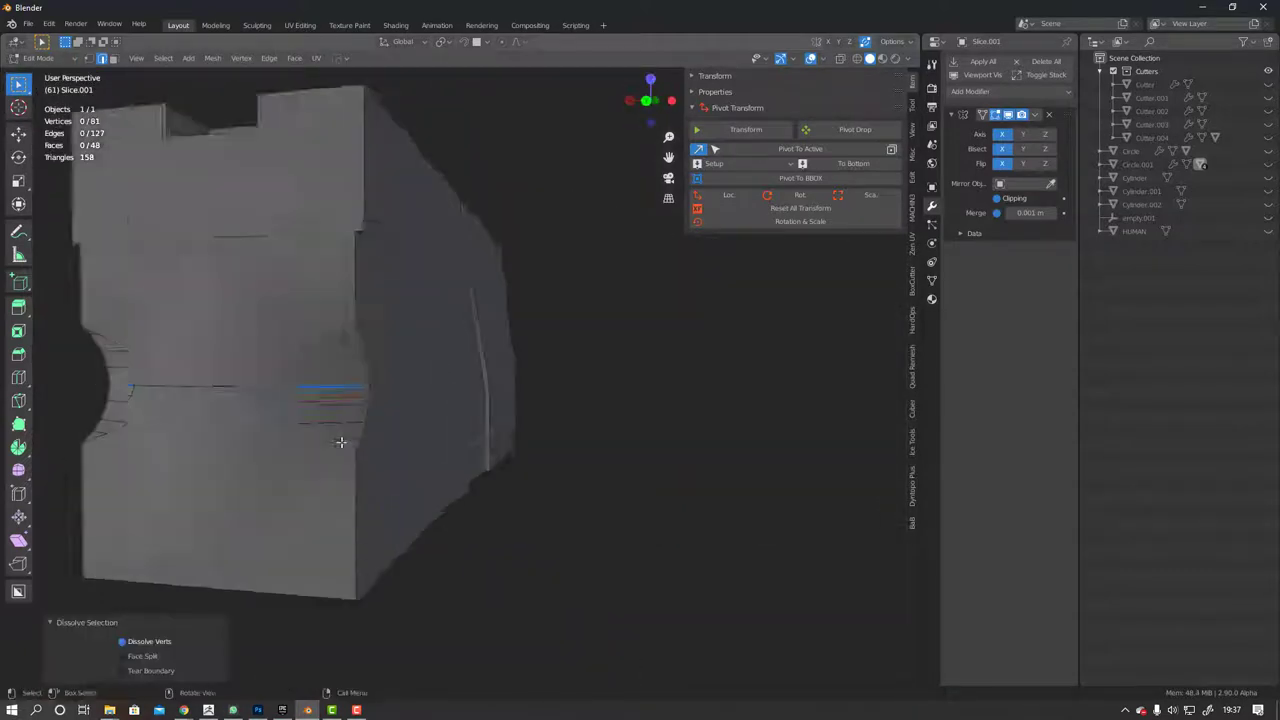
{"action": "key", "text": "3"}
{"action": "left_click", "coordinate": [320, 400]}
{"action": "middle_click_drag", "start_coordinate": [320, 400], "coordinate": [298, 373]}
{"action": "key", "text": "1"}
{"action": "middle_click_drag", "start_coordinate": [528, 326], "coordinate": [485, 315]}
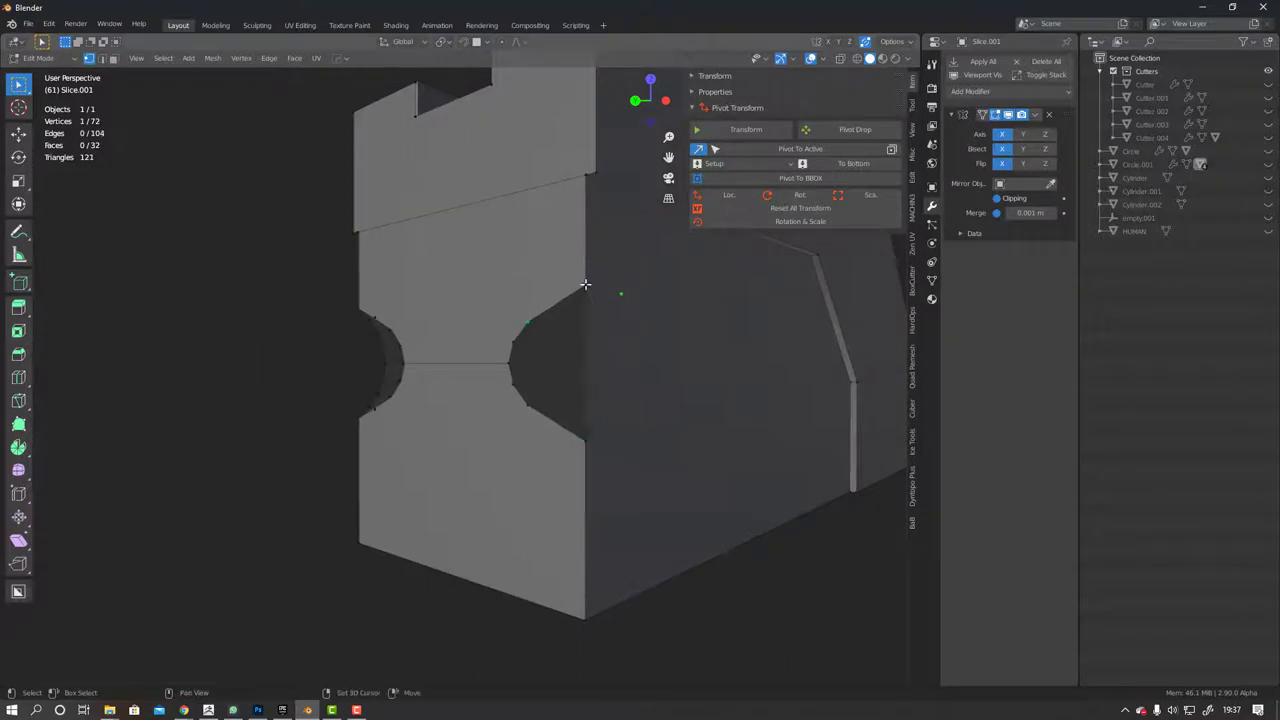
{"action": "mouse_move", "coordinate": [576, 331]}
{"action": "middle_mouse_down"}
{"action": "mouse_move", "coordinate": [580, 380]}
{"action": "mouse_move", "coordinate": [567, 356]}
{"action": "middle_mouse_up"}
{"action": "key", "text": "ctrl+x"}
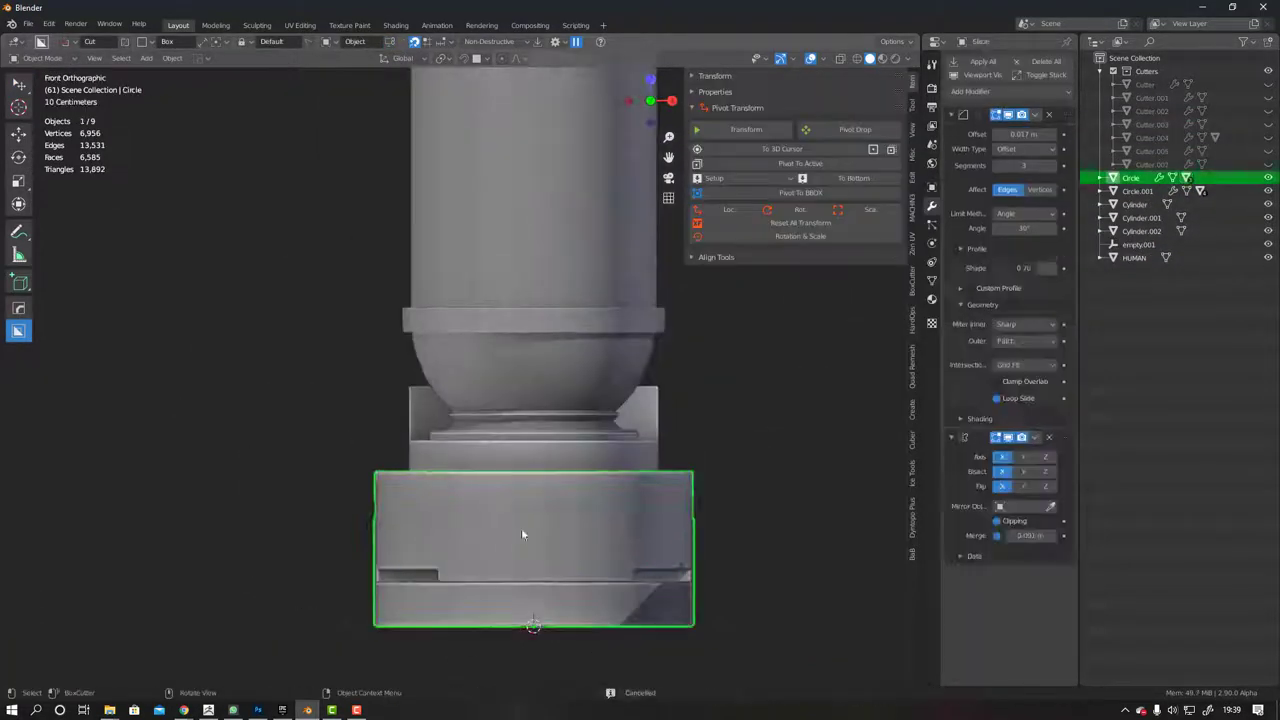
Cut a BoxCutter slot across the front of the base
{"action": "left_click_drag", "start_coordinate": [460, 500], "coordinate": [616, 614]}
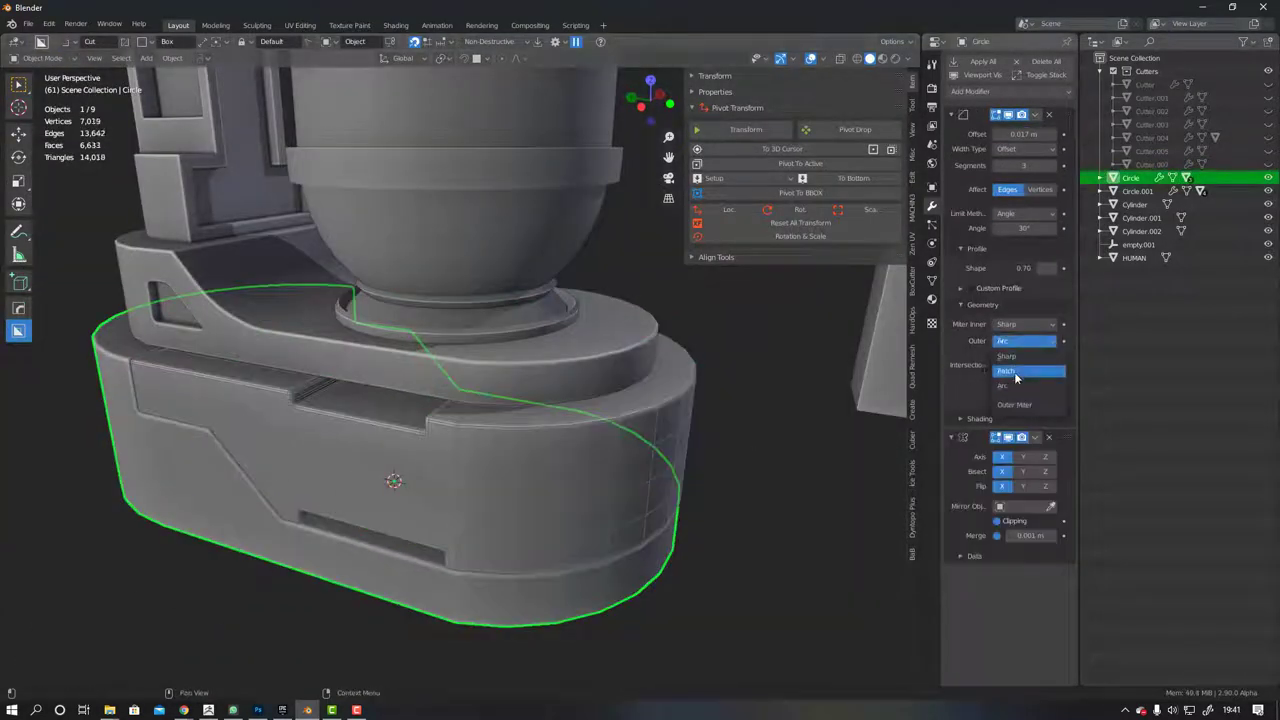
Set the base Bevel modifier's Outer Miter to Patch
{"action": "left_click", "coordinate": [1015, 372]}
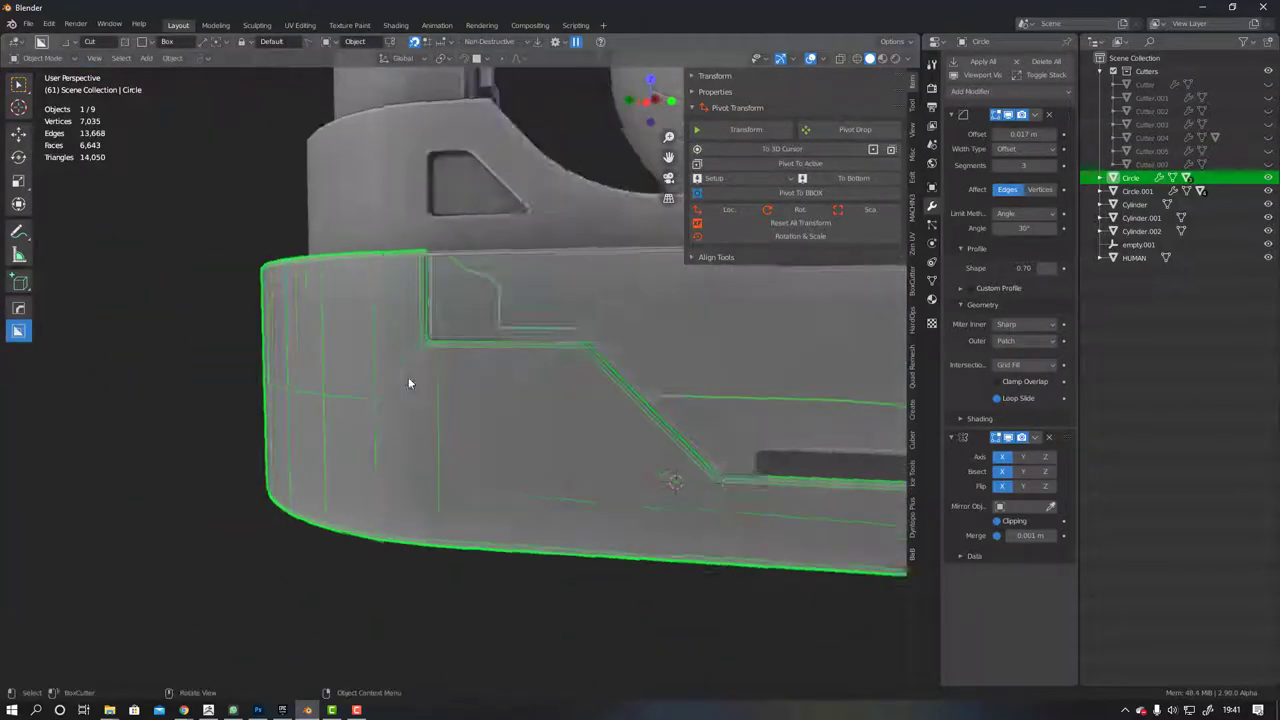
In left view, cut a BoxCutter inset recess into the arm's lower section
{"action": "key", "text": "grave"}
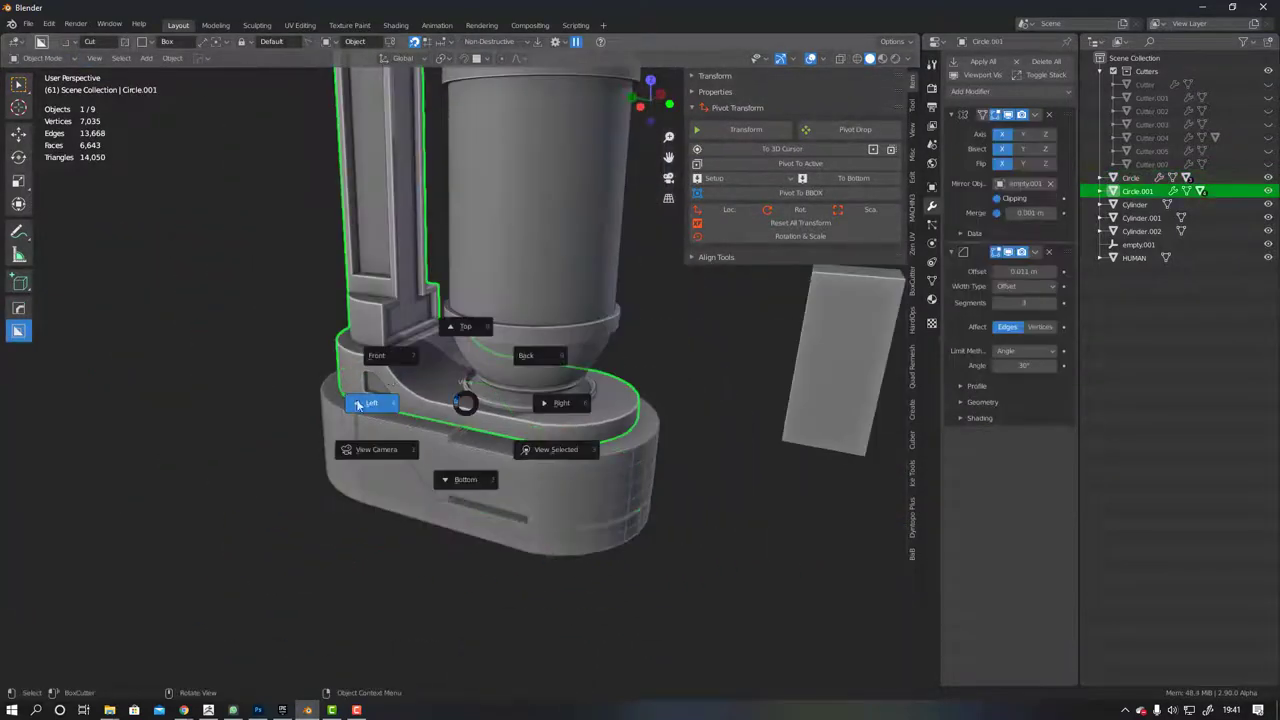
{"action": "left_click", "coordinate": [358, 404]}
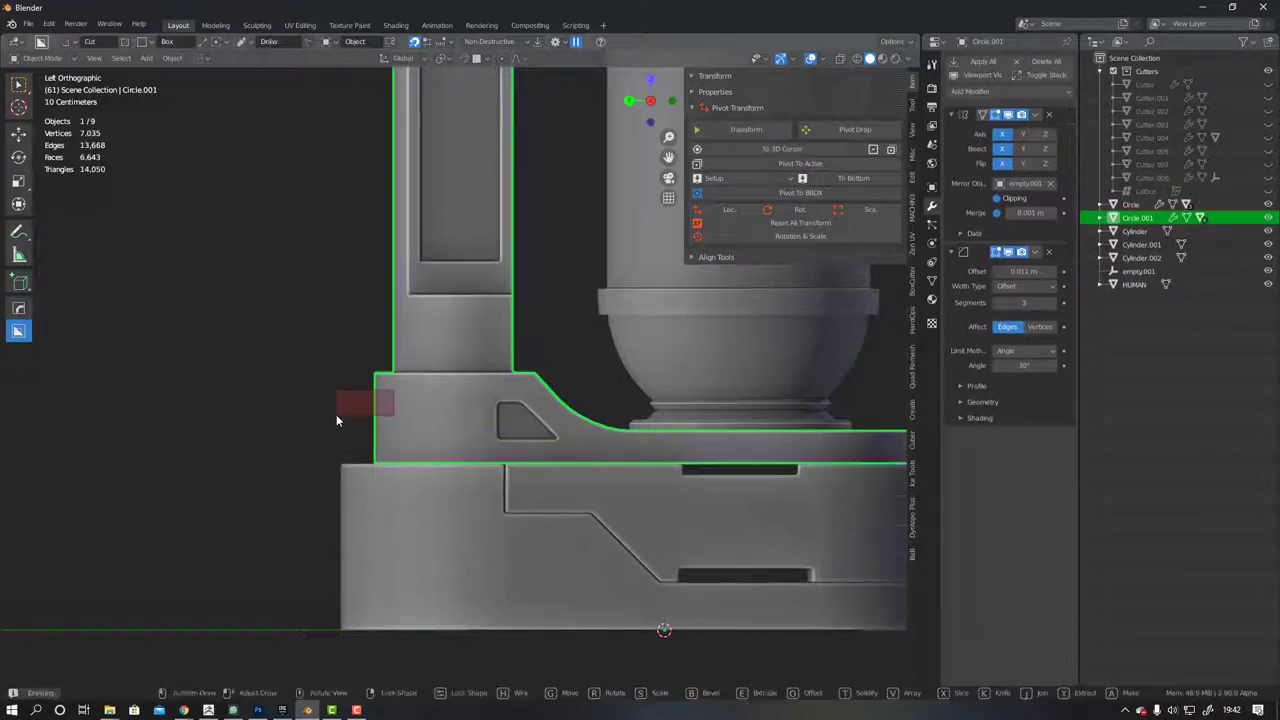
{"action": "key", "text": "i"}
{"action": "scroll", "coordinate": [386, 403], "scroll_direction": "up", "scroll_amount": 2}
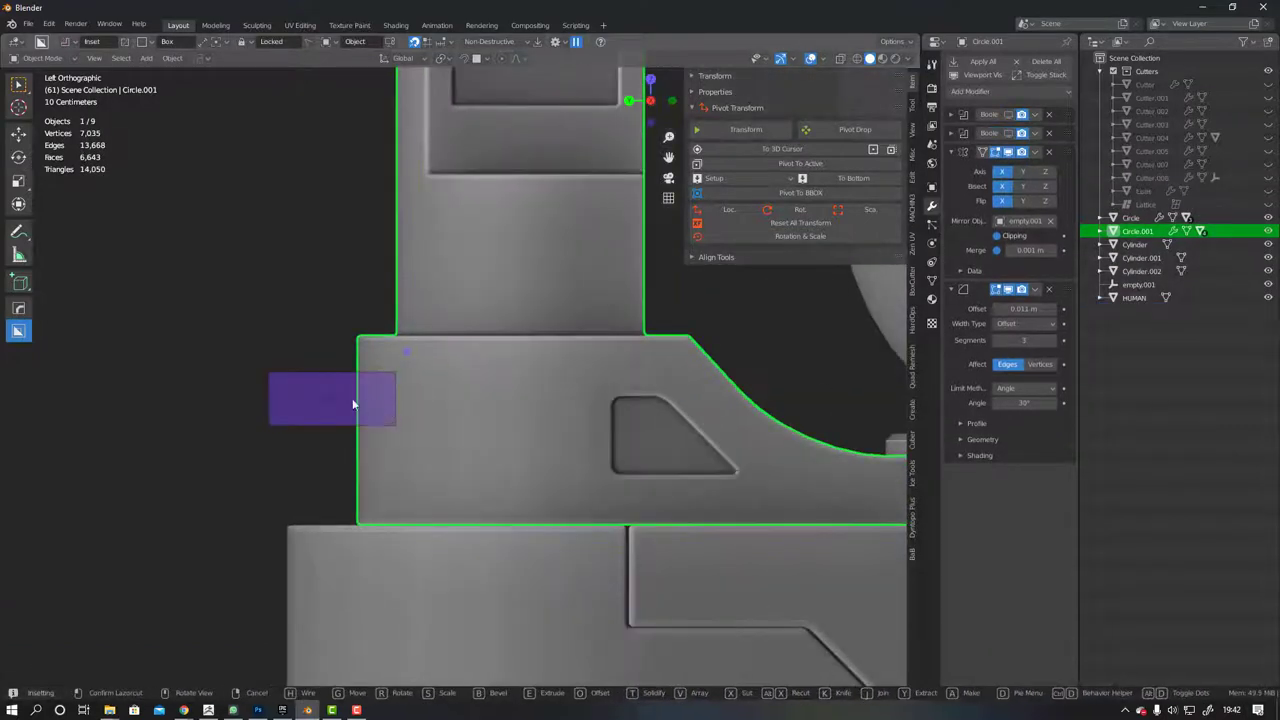
{"action": "right_click", "coordinate": [352, 405]}
{"action": "mouse_move", "coordinate": [352, 405]}
{"action": "middle_mouse_down"}
{"action": "mouse_move", "coordinate": [530, 460]}
{"action": "mouse_move", "coordinate": [424, 438]}
{"action": "middle_mouse_up"}
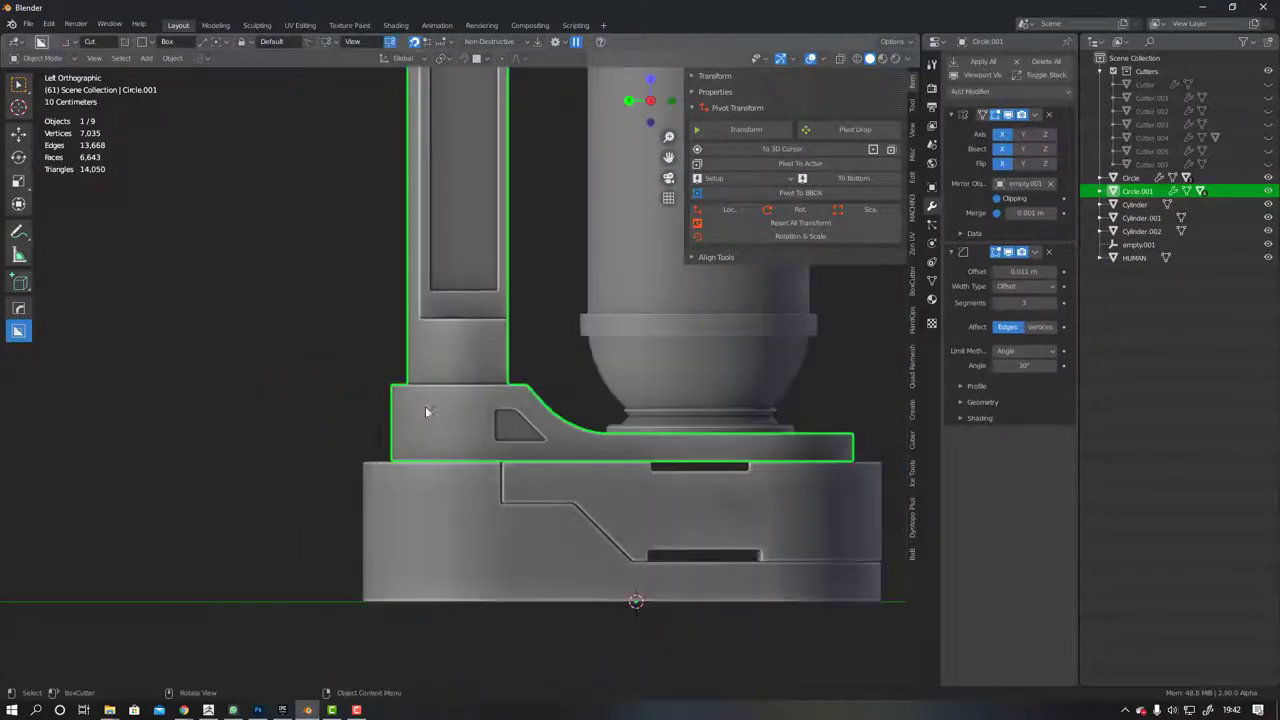
{"action": "left_click_drag", "start_coordinate": [425, 406], "coordinate": [351, 428]}
{"action": "key", "text": "i"}
{"action": "mouse_move", "coordinate": [482, 429]}
{"action": "middle_mouse_down"}
{"action": "mouse_move", "coordinate": [520, 431]}
{"action": "mouse_move", "coordinate": [453, 432]}
{"action": "middle_mouse_up"}
{"action": "scroll", "coordinate": [453, 432], "scroll_direction": "up", "scroll_amount": 3}
Add a cube, move it along Y, flatten it into a slab and array it 3 times
{"action": "key", "text": "shift+a"}
{"action": "middle_click_drag", "start_coordinate": [489, 360], "coordinate": [171, 285]}
{"action": "key", "text": "g"}
{"action": "key", "text": "y"}
{"action": "left_click", "coordinate": [171, 285]}
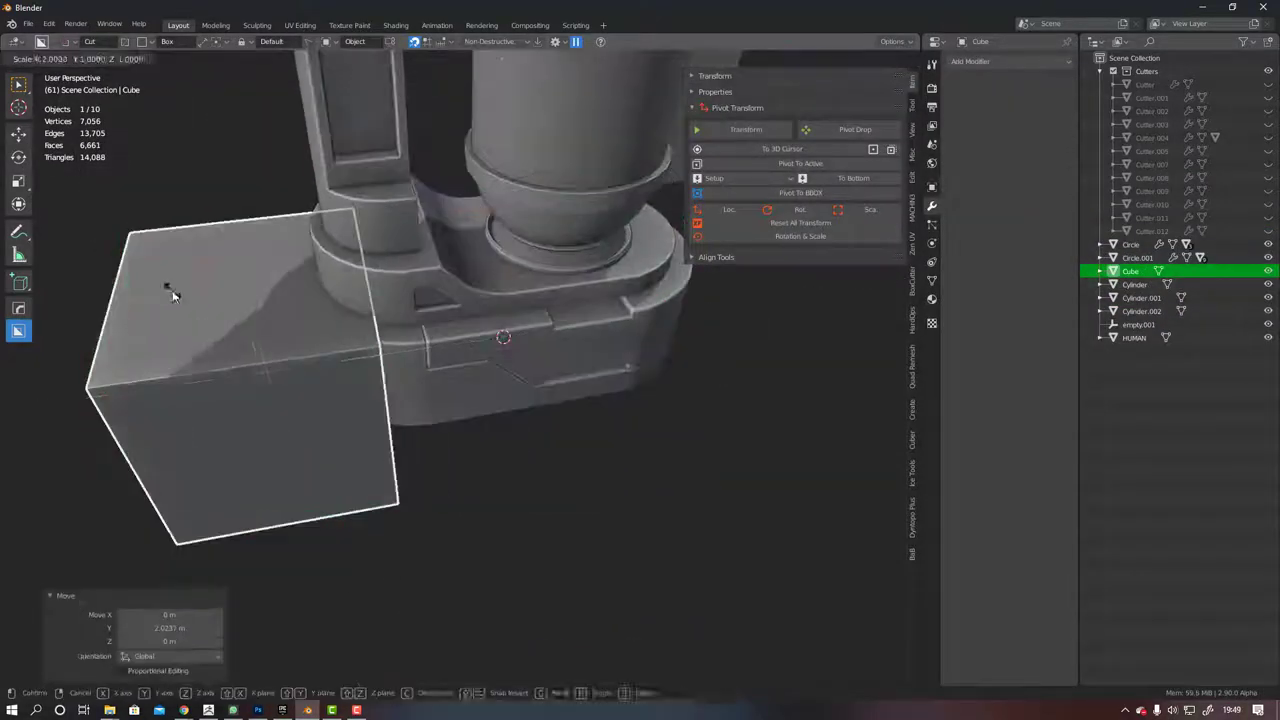
{"action": "key", "text": "s"}
{"action": "key", "text": "z"}
{"action": "left_click", "coordinate": [272, 391]}
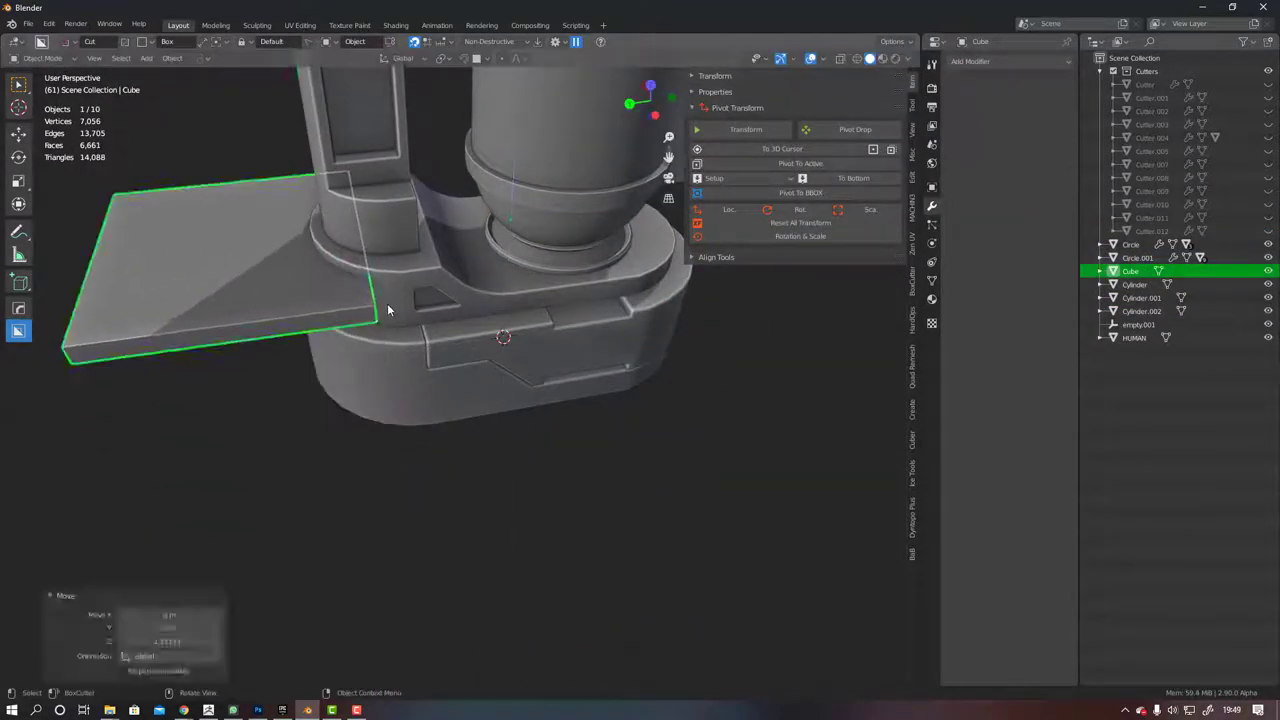
{"action": "left_click", "coordinate": [999, 66]}
{"action": "key", "text": "Tab"}
{"action": "middle_click_drag", "start_coordinate": [771, 226], "coordinate": [327, 282]}
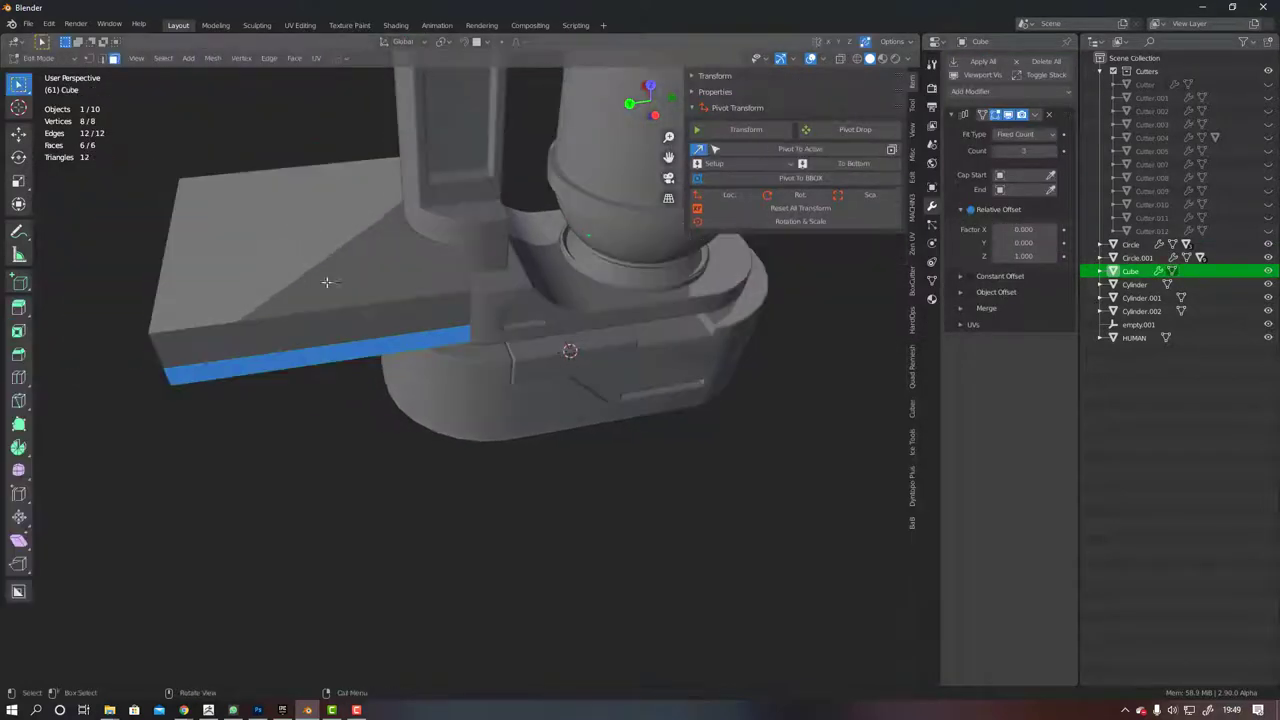
{"action": "key", "text": "Tab"}
Boolean-difference the arrayed slab into the arm as three stacked slots
{"action": "key", "text": "ctrl+KP_3"}
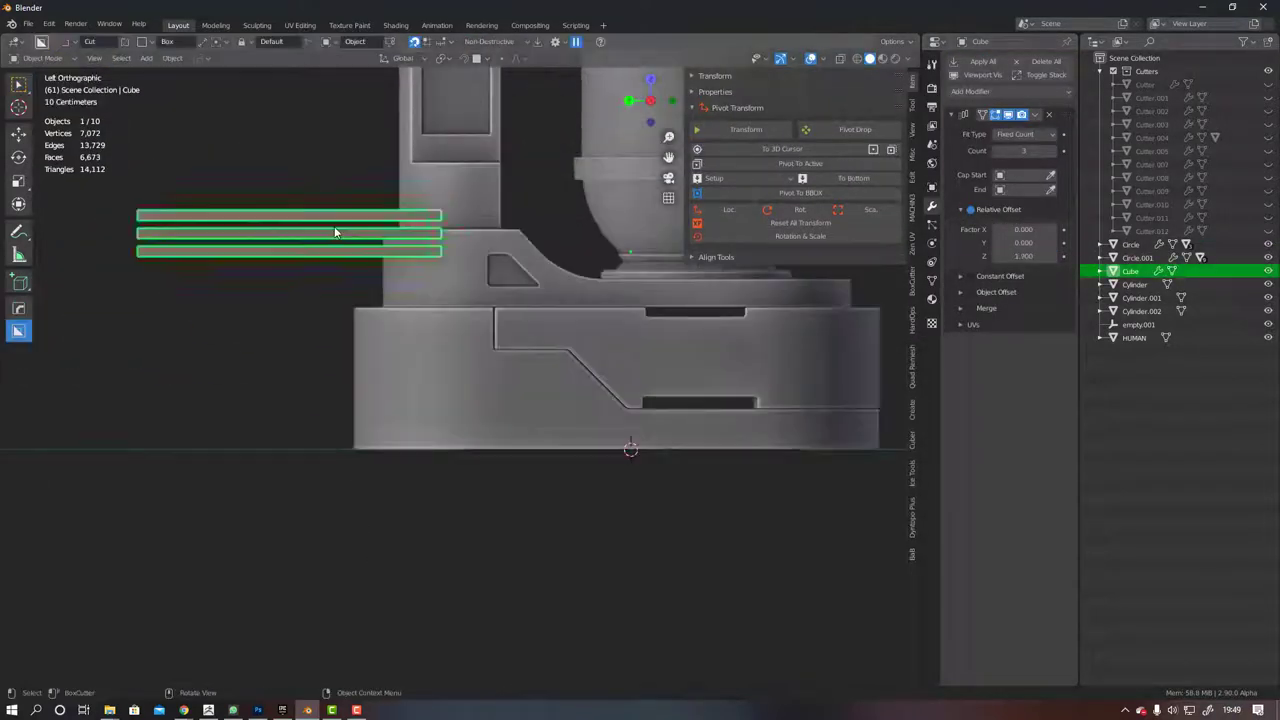
{"action": "left_click", "coordinate": [470, 250], "text": "shift"}
{"action": "key", "text": "q"}
{"action": "left_click", "coordinate": [470, 250]}
{"action": "mouse_move", "coordinate": [314, 240]}
{"action": "middle_mouse_down"}
{"action": "mouse_move", "coordinate": [362, 358]}
{"action": "mouse_move", "coordinate": [309, 335]}
{"action": "middle_mouse_up"}
{"action": "scroll", "coordinate": [309, 335], "scroll_direction": "down", "scroll_amount": 1}
Confirm the boolean cut and cut a series of rectangular openings down the tower column
{"action": "left_click", "coordinate": [309, 335]}
{"action": "key", "text": "KP_Decimal"}
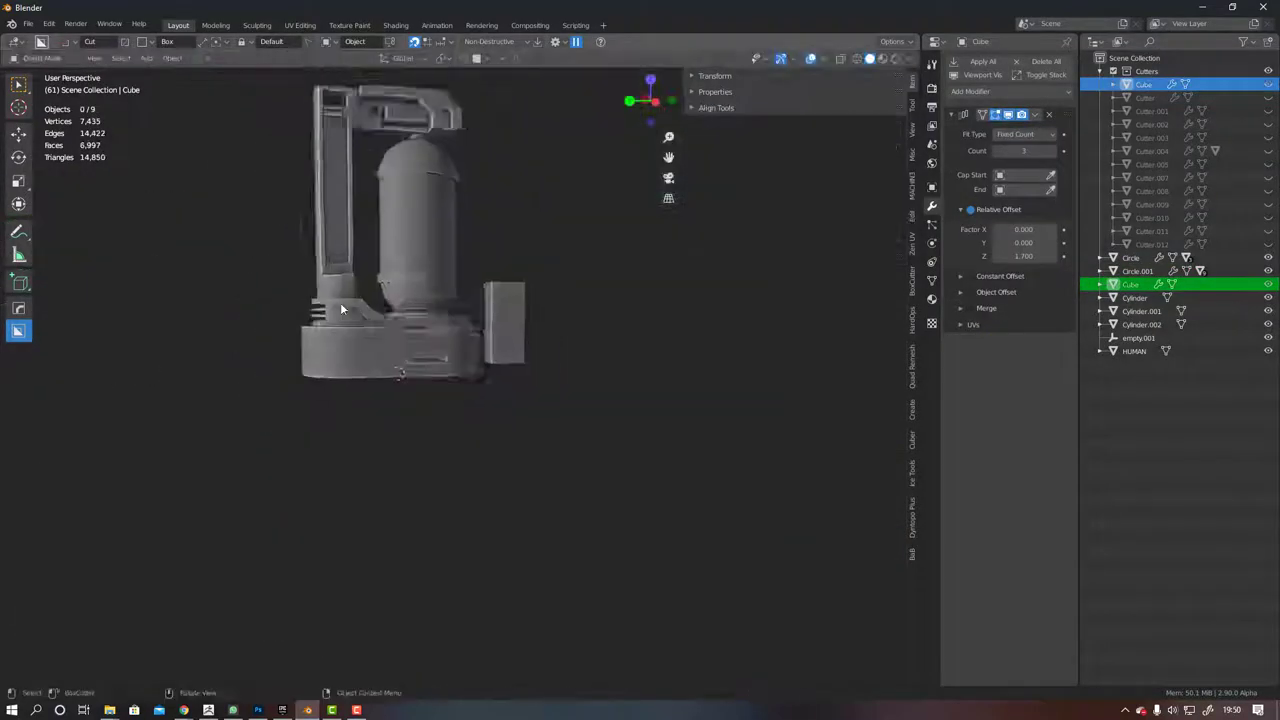
{"action": "key", "text": "ctrl+KP_3"}
{"action": "left_click_drag", "start_coordinate": [400, 277], "coordinate": [352, 328]}
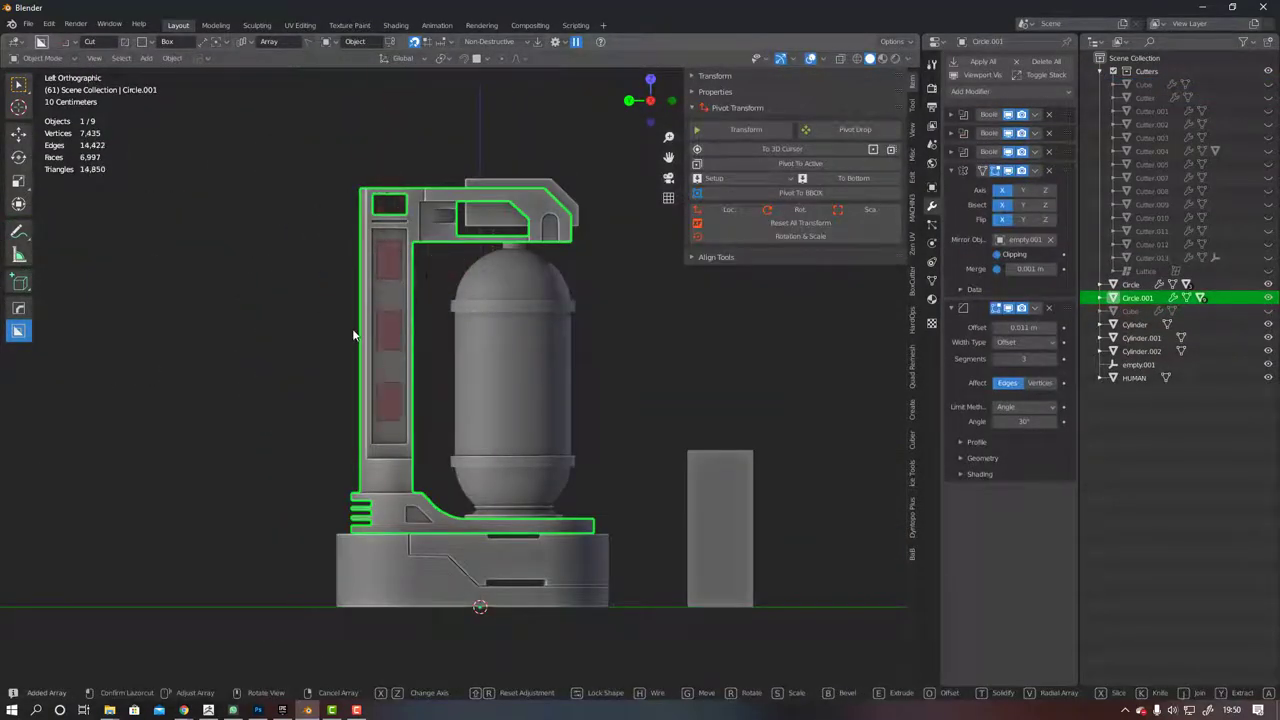
{"action": "middle_click_drag", "start_coordinate": [352, 328], "coordinate": [395, 327]}
{"action": "left_click", "coordinate": [407, 345]}
{"action": "key", "text": "KP_Decimal"}
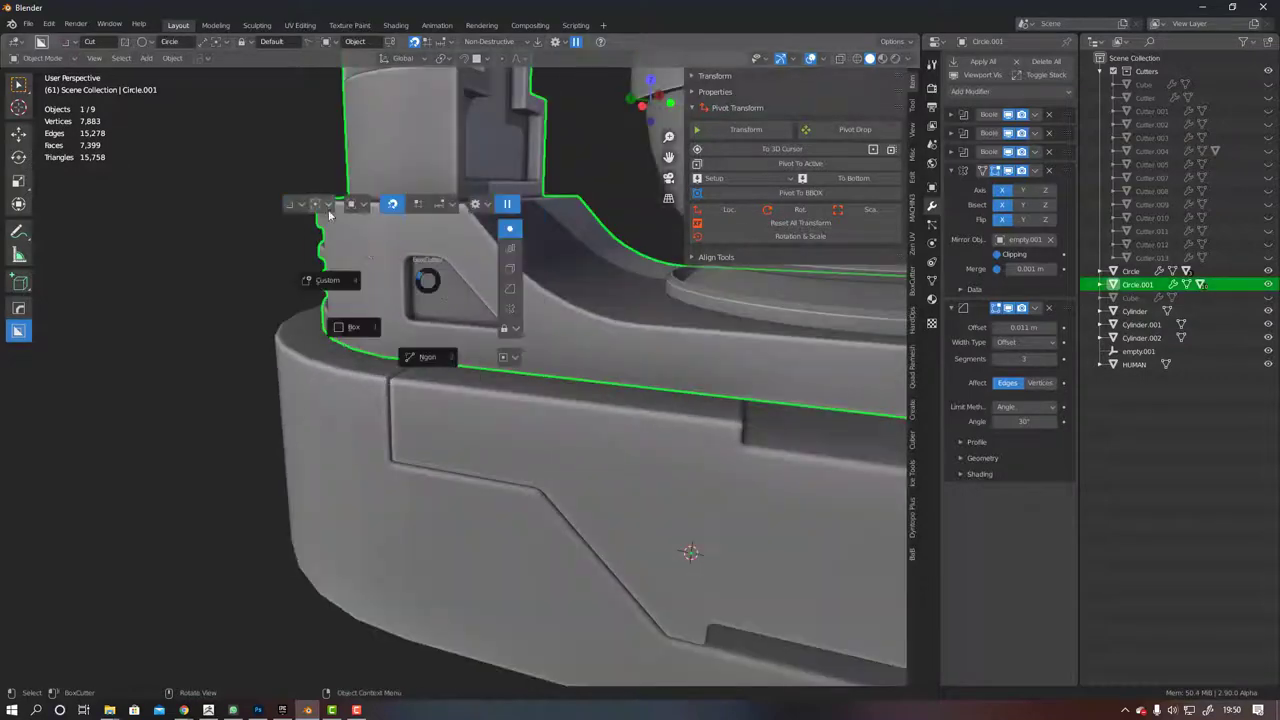
Switch BoxCutter to join mode and start a new cutter on the tower arm's top
{"action": "left_click", "coordinate": [329, 214]}
{"action": "scroll", "coordinate": [226, 303], "scroll_direction": "down", "scroll_amount": 10}
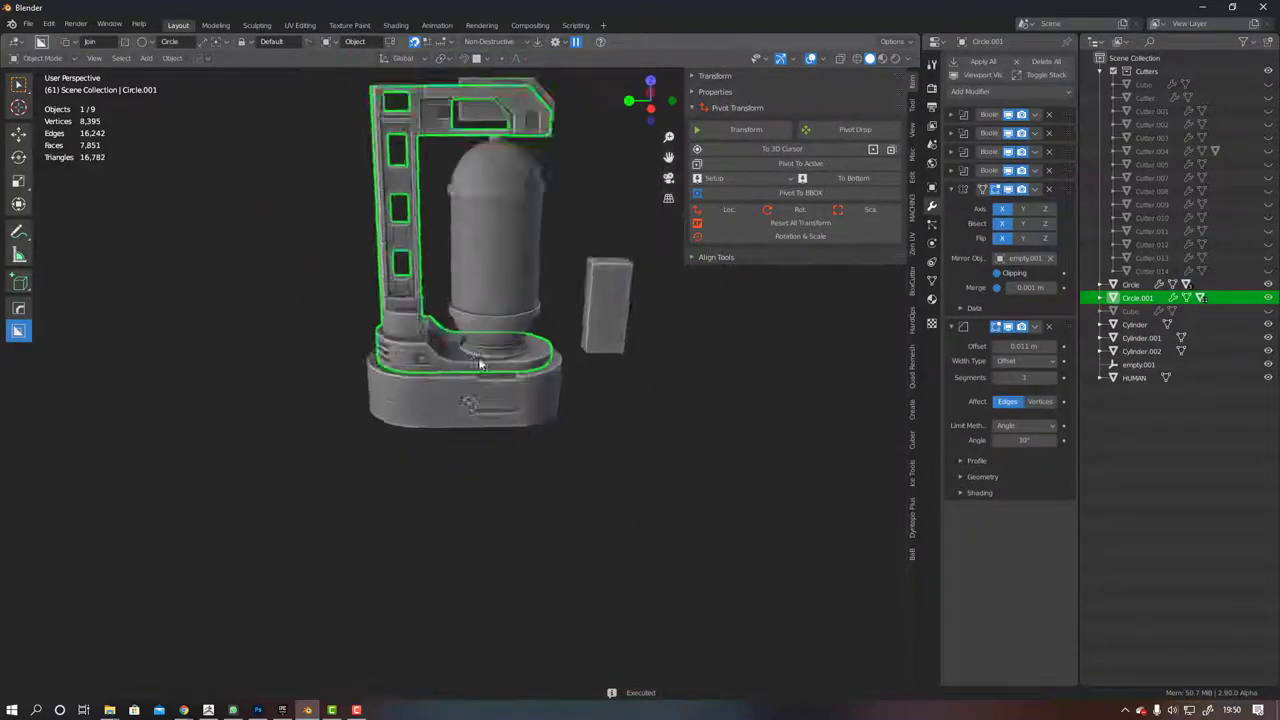
{"action": "key", "text": "alt+a"}
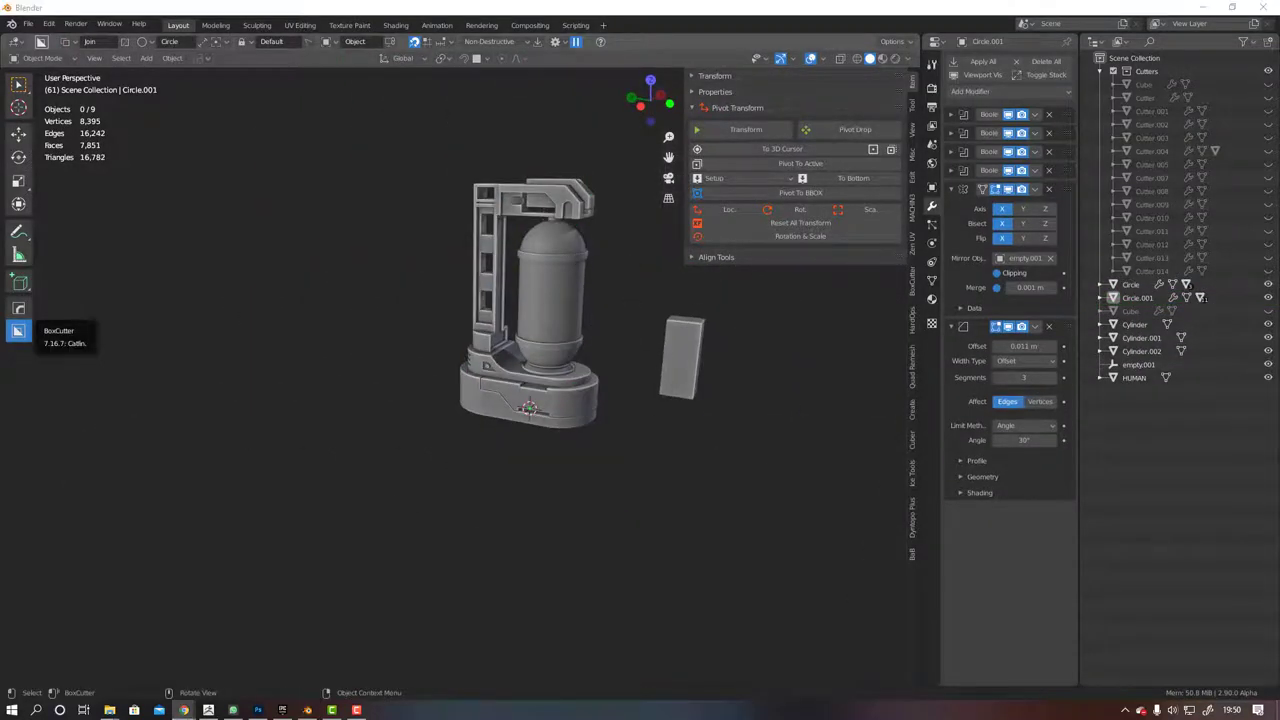
{"action": "middle_click_drag", "start_coordinate": [300, 330], "coordinate": [386, 244]}
{"action": "left_click", "coordinate": [440, 280]}
{"action": "key", "text": "KP_Decimal"}
{"action": "left_click", "coordinate": [486, 329]}
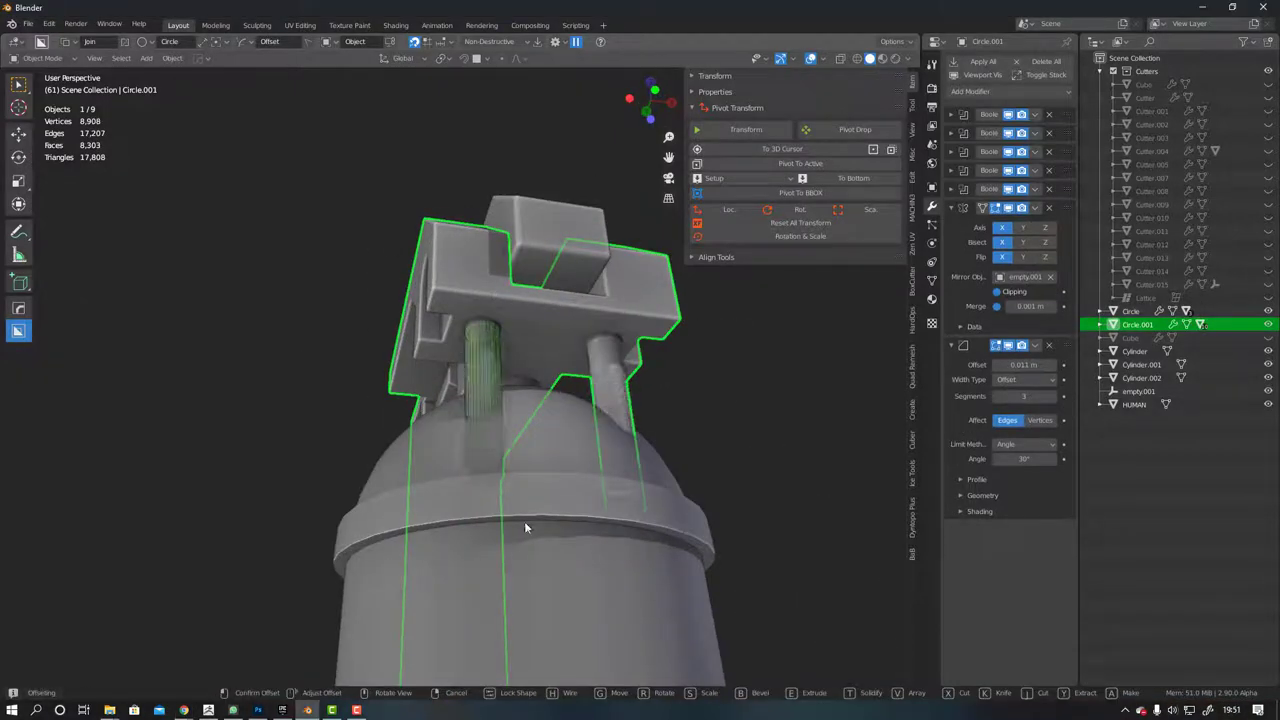
Draw the thin Cutter.015 bar between the column and the capsule pod in left side view
{"action": "middle_click_drag", "start_coordinate": [524, 521], "coordinate": [672, 464]}
{"action": "scroll", "coordinate": [493, 446], "scroll_direction": "up", "scroll_amount": 5}
{"action": "scroll", "coordinate": [497, 446], "scroll_direction": "up", "scroll_amount": 4}
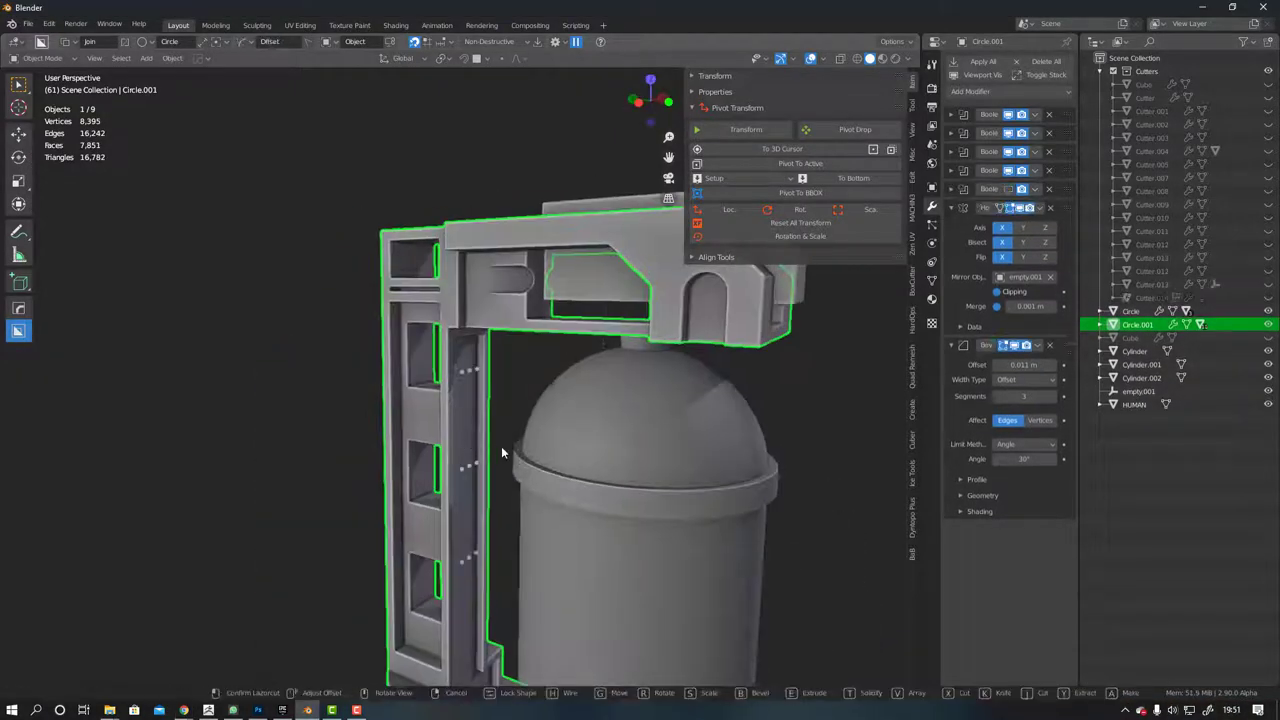
{"action": "key", "text": "ctrl+KP_3"}
{"action": "left_click_drag", "start_coordinate": [389, 520], "coordinate": [560, 554]}
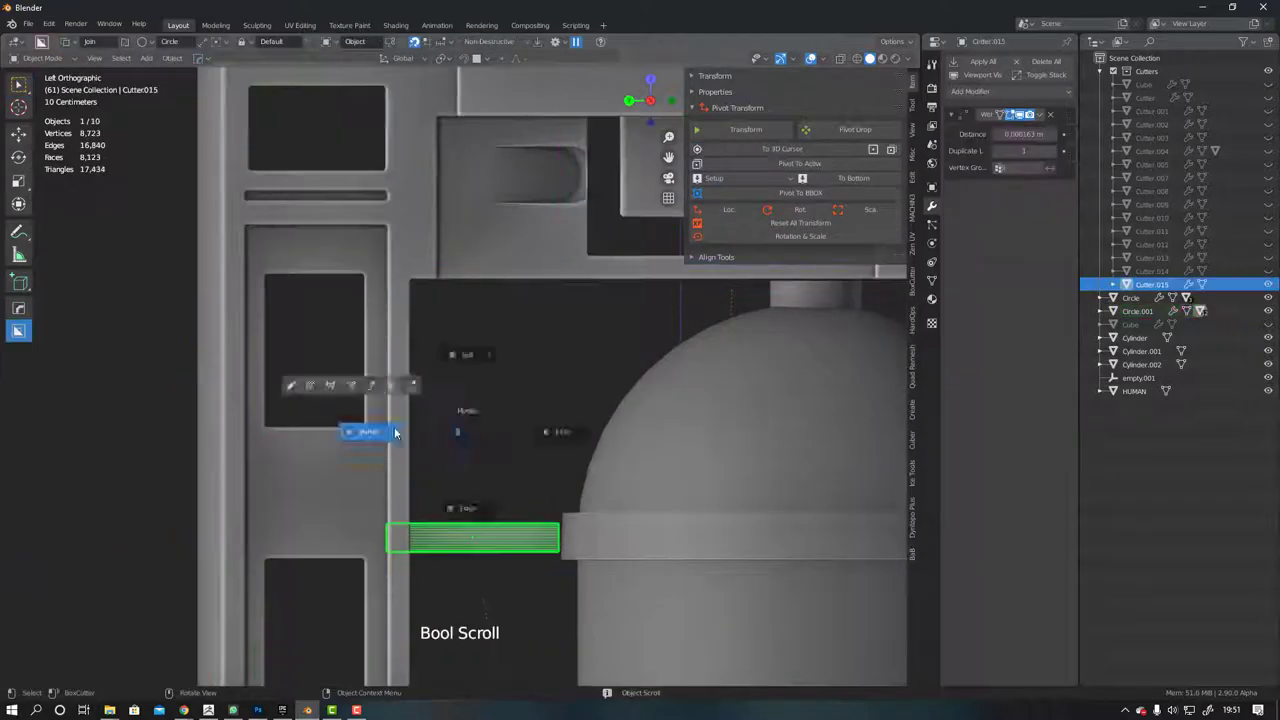
{"action": "key", "text": "Tab"}
Select the Cutter.015 bar and add an Array modifier to it
{"action": "middle_click_drag", "start_coordinate": [518, 369], "coordinate": [373, 379]}
{"action": "scroll", "coordinate": [534, 387], "scroll_direction": "up", "scroll_amount": 3}
{"action": "scroll", "coordinate": [523, 471], "scroll_direction": "up", "scroll_amount": 2}
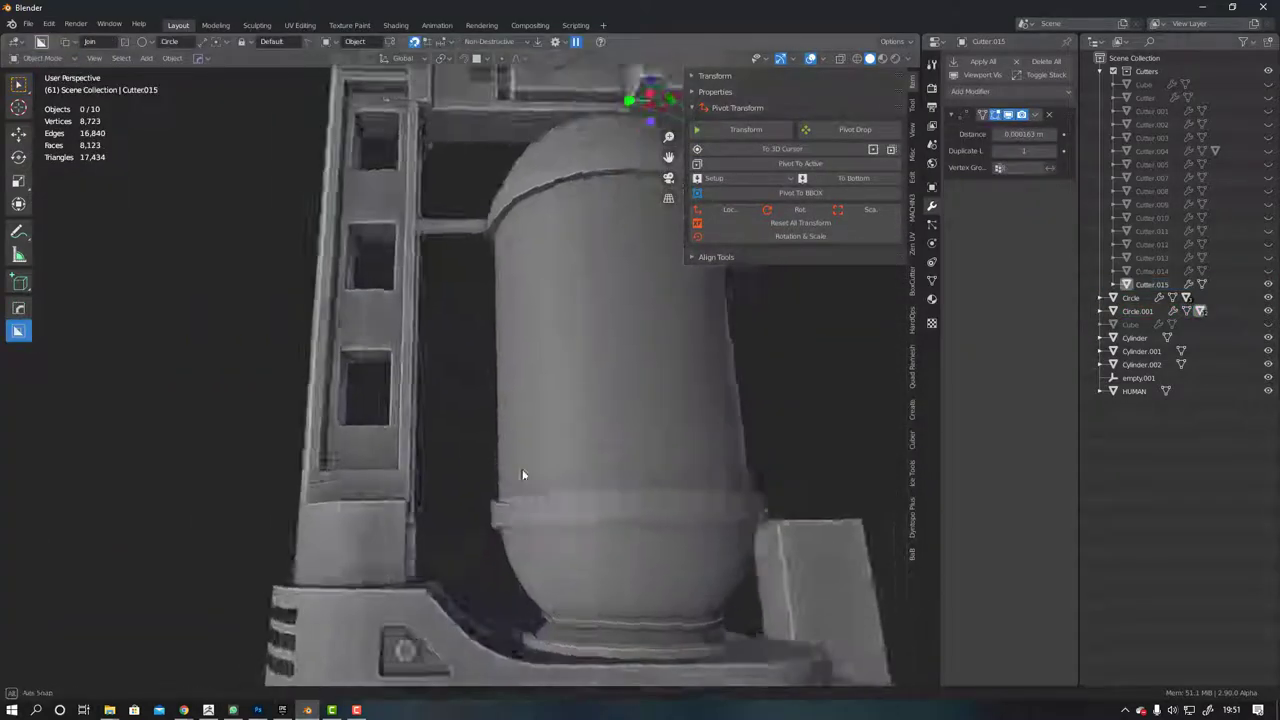
{"action": "middle_click_drag", "start_coordinate": [523, 471], "coordinate": [418, 232]}
{"action": "left_click", "coordinate": [418, 232]}
{"action": "left_click", "coordinate": [1010, 91]}
{"action": "left_click", "coordinate": [852, 124]}
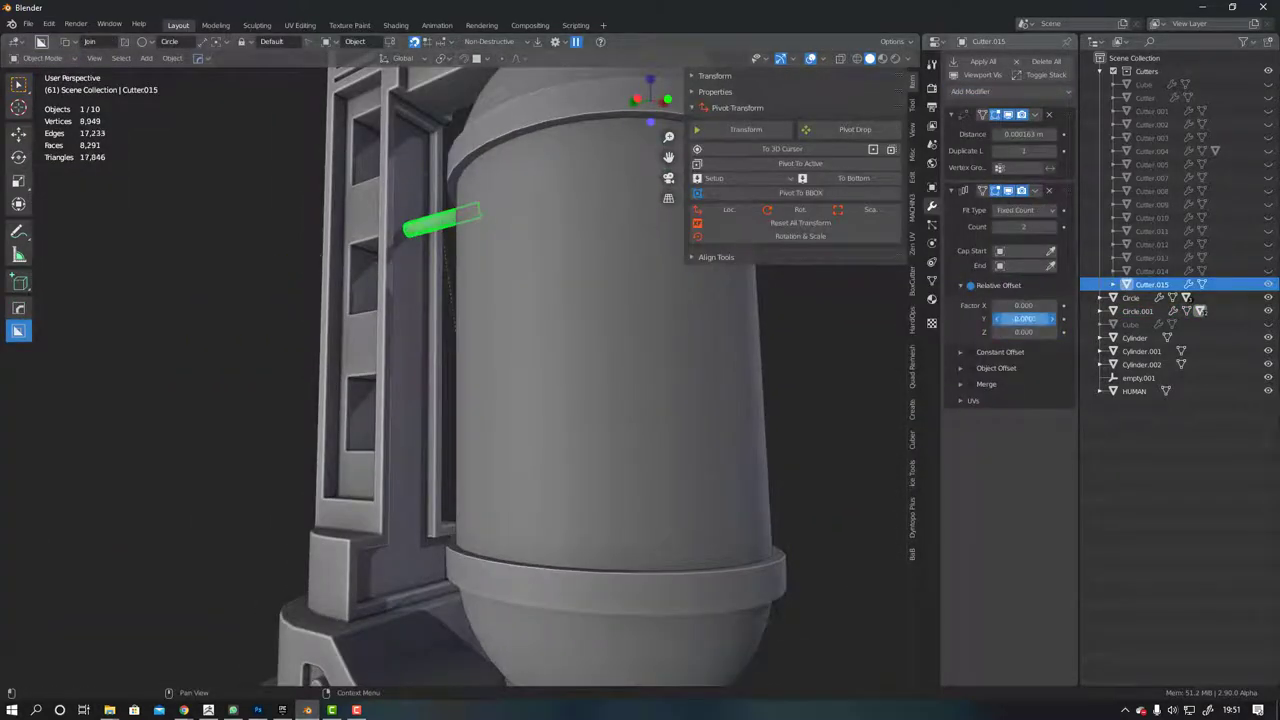
Set the array to count 2 with Relative Offset Y -18.5, resize the bar, and hide the cutters
{"action": "key", "text": "ctrl+KP_3"}
{"action": "mouse_move", "coordinate": [558, 258]}
{"action": "middle_mouse_down"}
{"action": "mouse_move", "coordinate": [482, 218]}
{"action": "mouse_move", "coordinate": [545, 245]}
{"action": "middle_mouse_up"}
{"action": "scroll", "coordinate": [482, 218], "scroll_direction": "up", "scroll_amount": 4}
{"action": "left_click", "coordinate": [452, 216]}
{"action": "key", "text": "s"}
{"action": "left_click_drag", "start_coordinate": [1024, 318], "coordinate": [1022, 334]}
{"action": "key", "text": "ctrl+KP_3"}
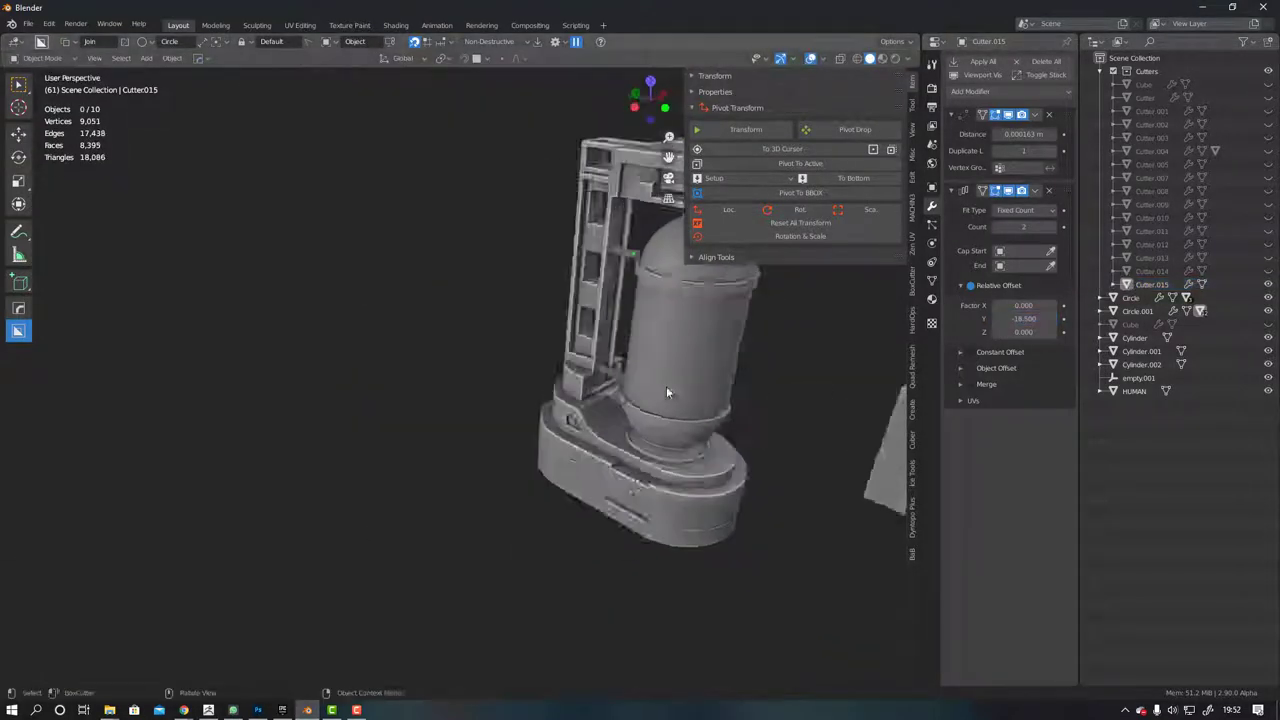
{"action": "middle_click_drag", "start_coordinate": [666, 386], "coordinate": [538, 342]}
{"action": "key", "text": "h"}
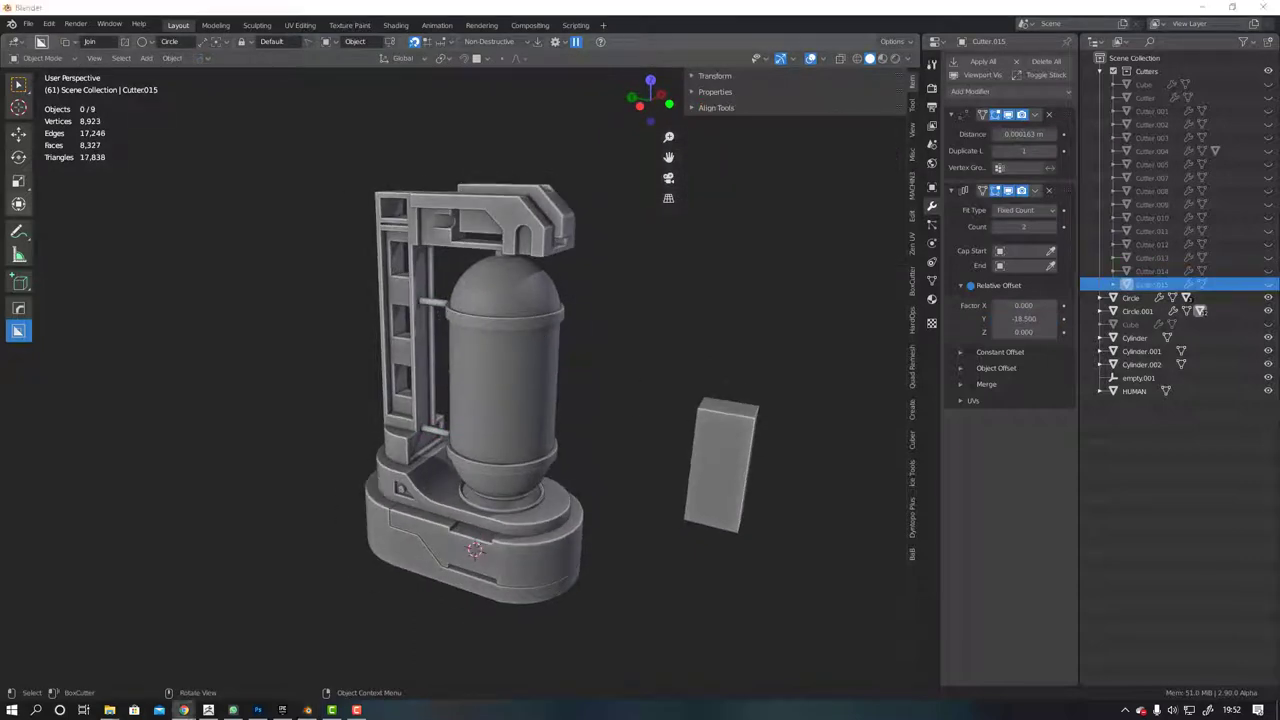
Isolate the base cylinder and add a new cylinder mesh
{"action": "middle_click_drag", "start_coordinate": [402, 532], "coordinate": [484, 452]}
{"action": "left_click", "coordinate": [484, 452]}
{"action": "key", "text": "KP_Divide"}
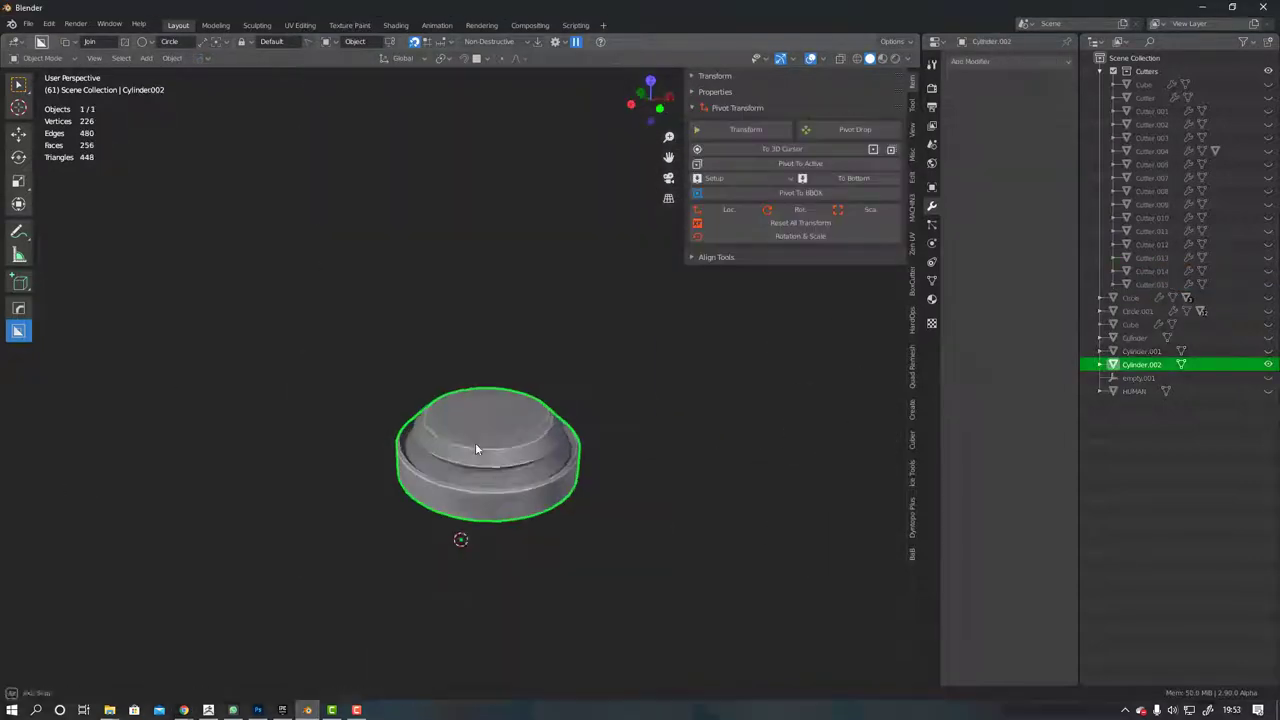
{"action": "key", "text": "shift+a"}
{"action": "left_click", "coordinate": [604, 198]}
{"action": "key", "text": "s"}
{"action": "left_click", "coordinate": [507, 479]}
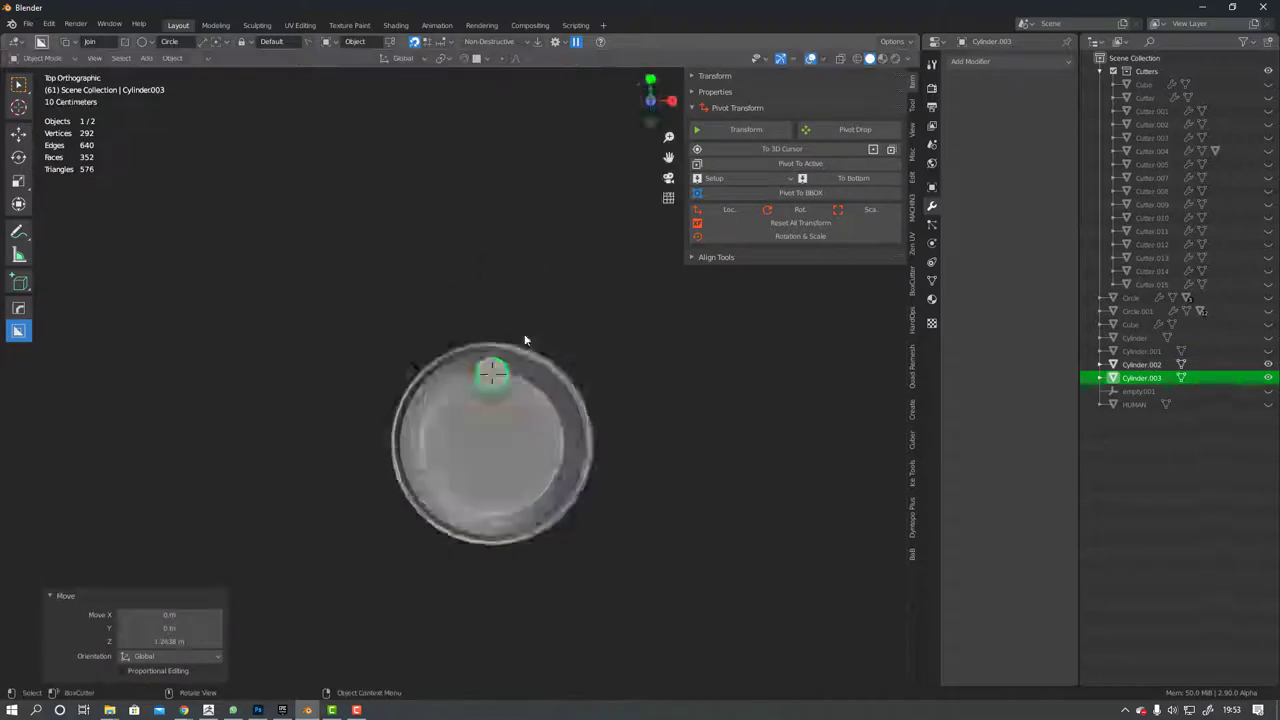
Move the small cylinder along Z and extrude its top cap upward
{"action": "scroll", "coordinate": [524, 340], "scroll_direction": "up", "scroll_amount": 3}
{"action": "key", "text": "g"}
{"action": "key", "text": "z"}
{"action": "key", "text": "Tab"}
{"action": "scroll", "coordinate": [466, 462], "scroll_direction": "up", "scroll_amount": 2}
{"action": "left_click", "coordinate": [466, 461]}
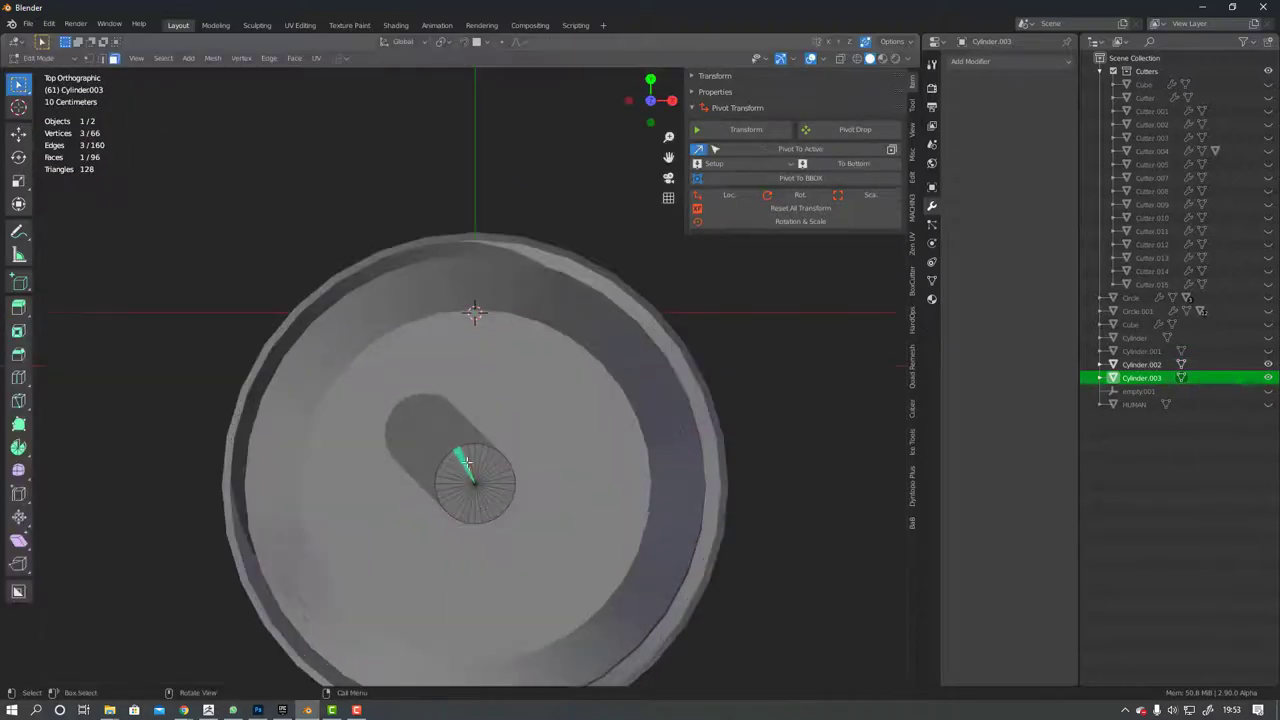
{"action": "left_click", "coordinate": [501, 492], "text": "alt"}
{"action": "middle_click_drag", "start_coordinate": [501, 492], "coordinate": [700, 463]}
{"action": "key", "text": "e"}
{"action": "left_click", "coordinate": [480, 527]}
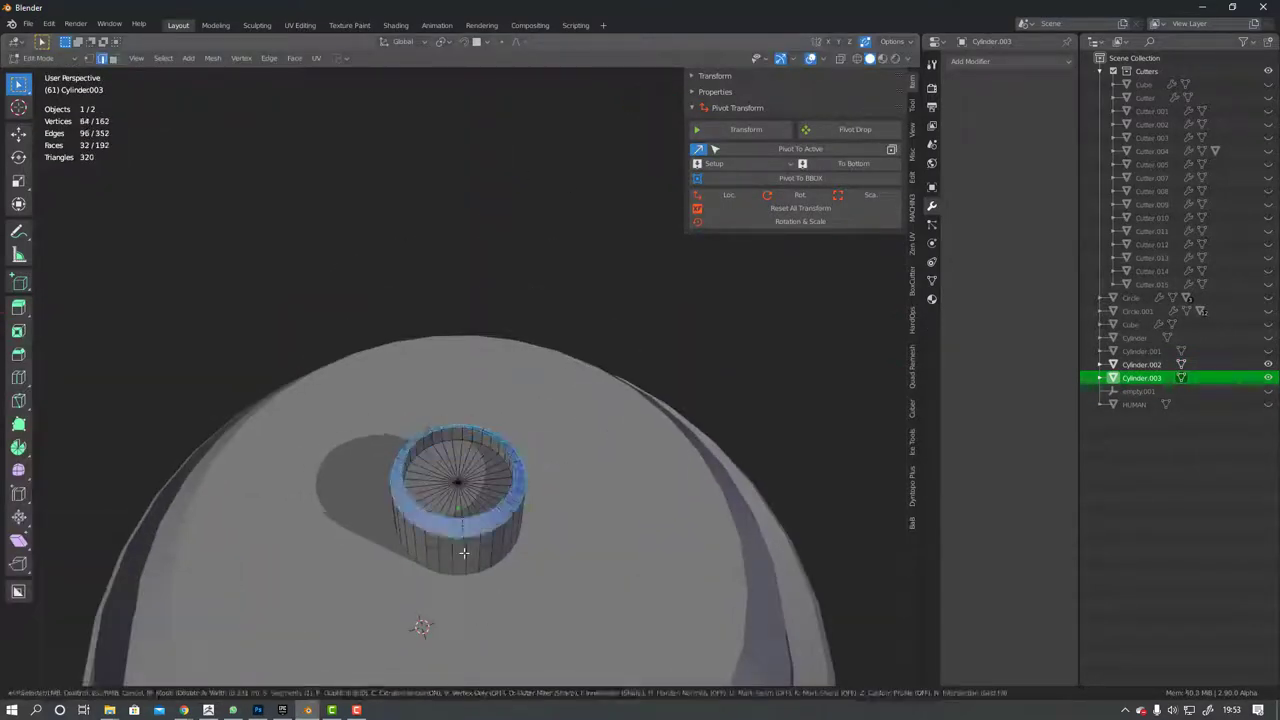
Add an edge loop near the cylinder's base and inset-extrude its top face
{"action": "left_click", "coordinate": [458, 551]}
{"action": "key", "text": "KP_1"}
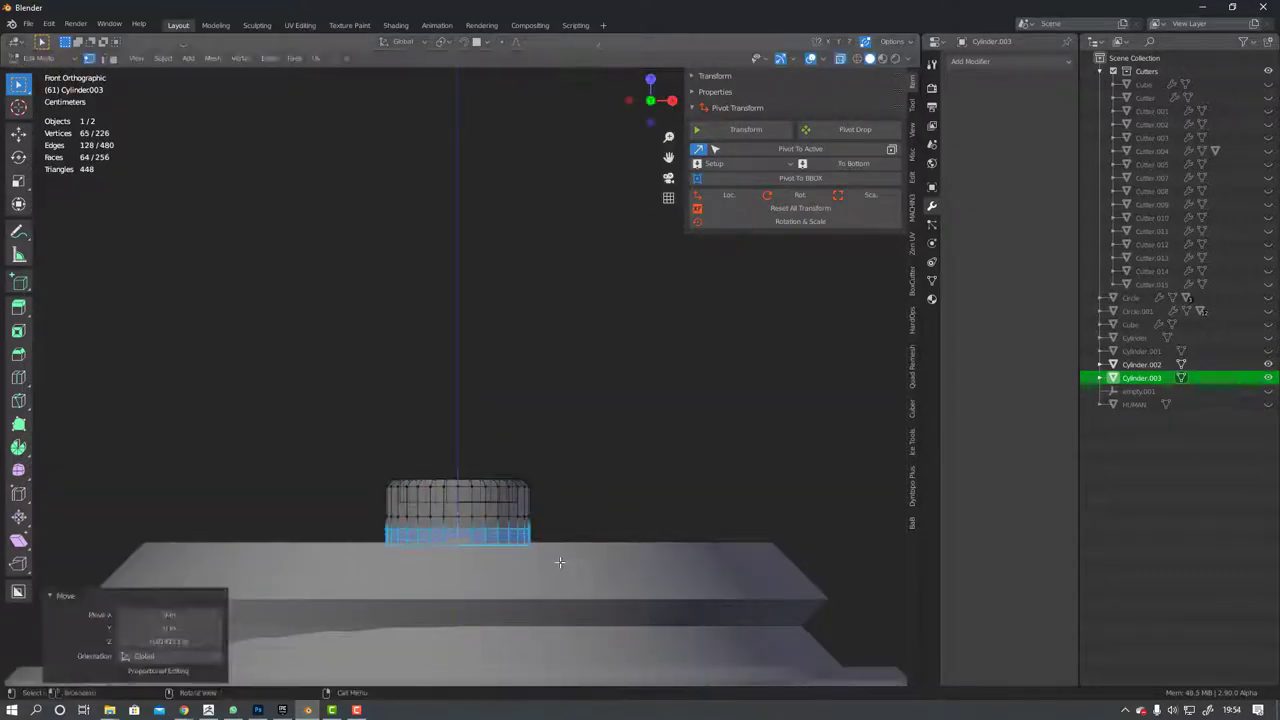
{"action": "scroll", "coordinate": [450, 450], "scroll_direction": "up", "scroll_amount": 3}
{"action": "key", "text": "i"}
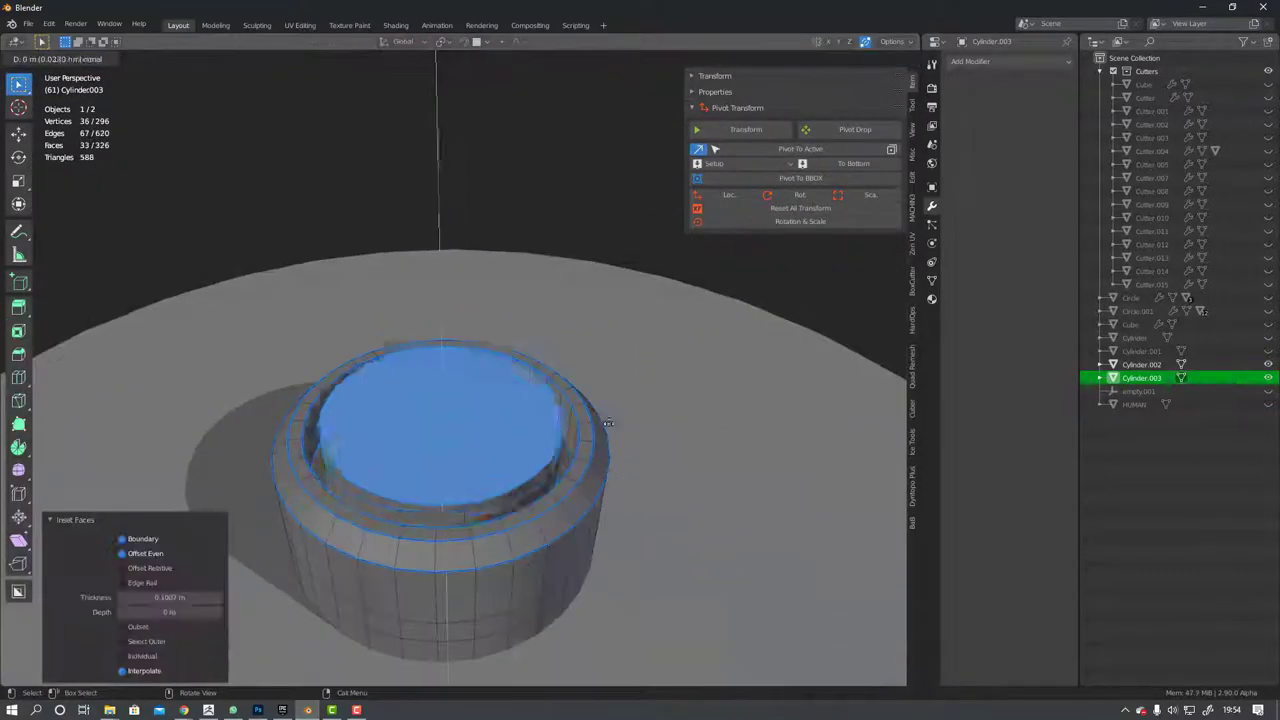
{"action": "left_click", "coordinate": [608, 422]}
{"action": "left_click", "coordinate": [447, 530]}
{"action": "key", "text": "Tab"}
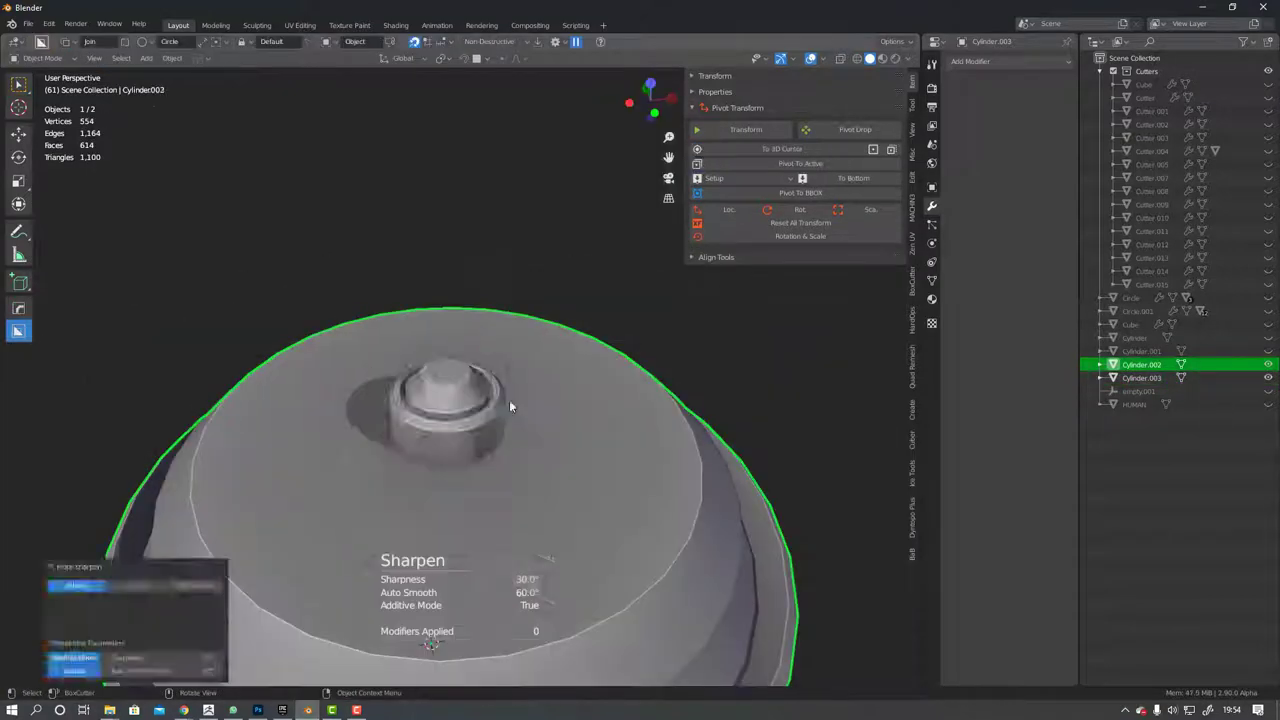
Sharpen the cylinder with HardOps, then extrude and merge its bottom face to a point
{"action": "key", "text": "KP_7"}
{"action": "key", "text": "q"}
{"action": "left_click", "coordinate": [573, 327]}
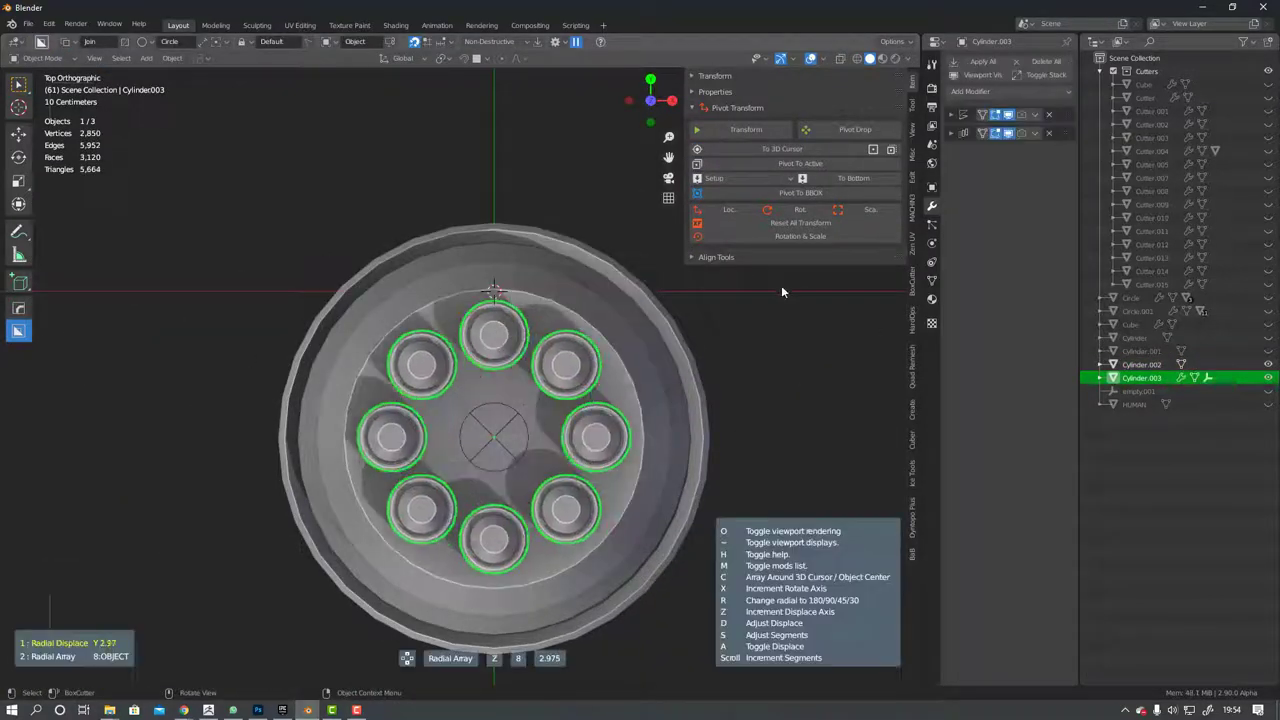
{"action": "middle_click_drag", "start_coordinate": [781, 285], "coordinate": [492, 207]}
{"action": "key", "text": "Tab"}
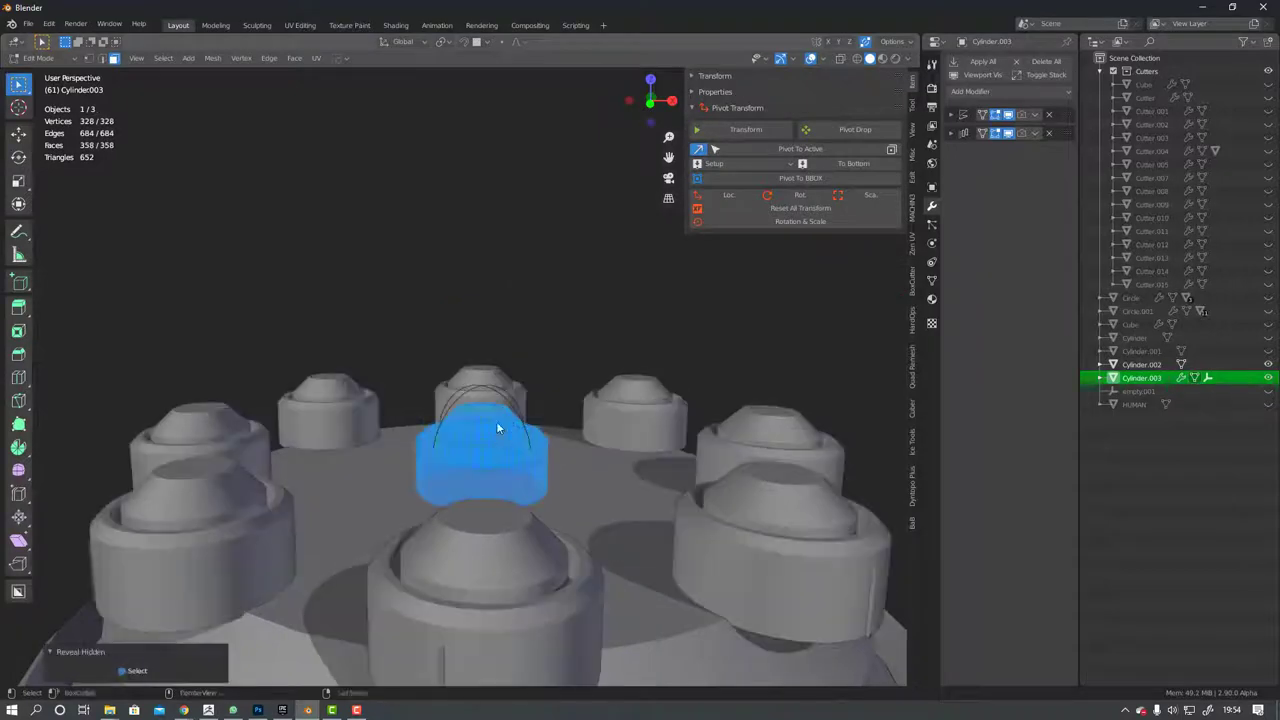
{"action": "mouse_move", "coordinate": [496, 421]}
{"action": "middle_mouse_down"}
{"action": "mouse_move", "coordinate": [490, 379]}
{"action": "mouse_move", "coordinate": [447, 512]}
{"action": "middle_mouse_up"}
{"action": "key", "text": "e"}
{"action": "left_click", "coordinate": [490, 390]}
{"action": "key", "text": "m"}
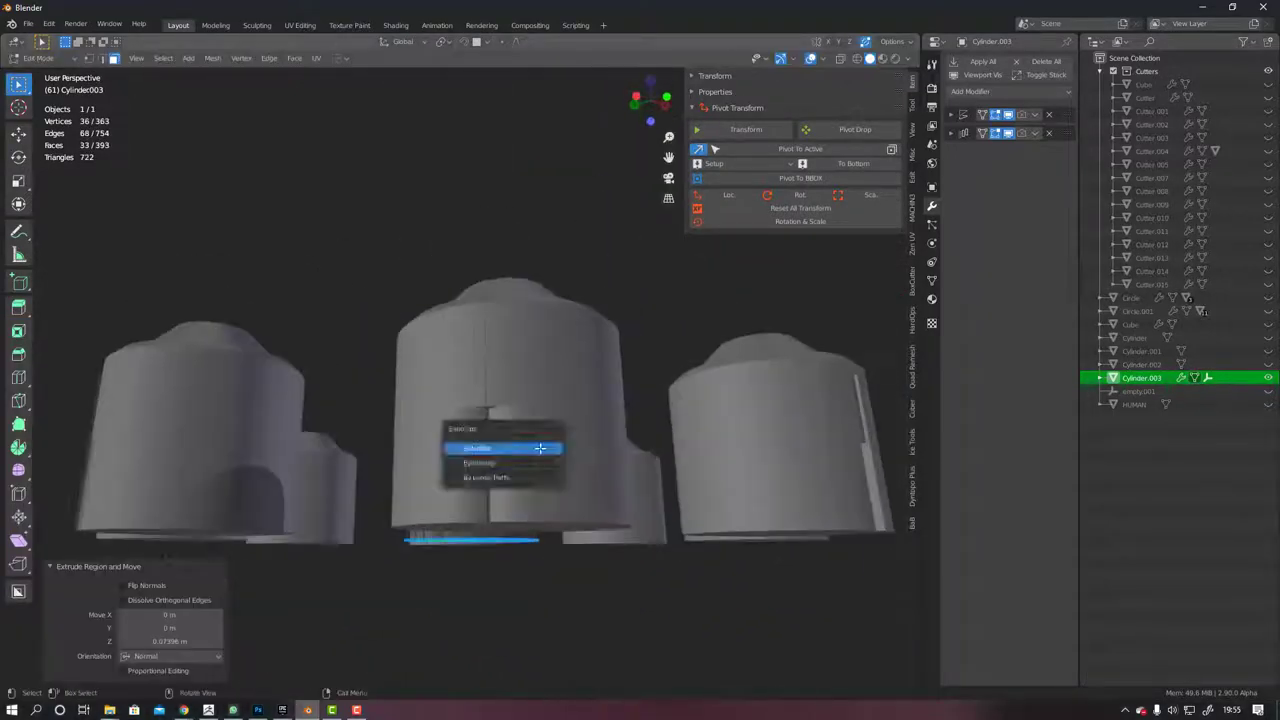
{"action": "left_click", "coordinate": [480, 449]}
{"action": "mouse_move", "coordinate": [480, 449]}
{"action": "middle_mouse_down"}
{"action": "mouse_move", "coordinate": [508, 421]}
{"action": "mouse_move", "coordinate": [492, 303]}
{"action": "mouse_move", "coordinate": [516, 325]}
{"action": "middle_mouse_up"}
{"action": "key", "text": "Tab"}
Merge the cylinder's overlapping vertices by distance and clean up its bottom faces
{"action": "key", "text": "Tab"}
{"action": "key", "text": "Tab"}
{"action": "left_click", "coordinate": [491, 480], "text": "shift"}
{"action": "key", "text": "Tab"}
{"action": "key", "text": "Tab"}
{"action": "key", "text": "a"}
{"action": "key", "text": "m"}
{"action": "left_click", "coordinate": [523, 388]}
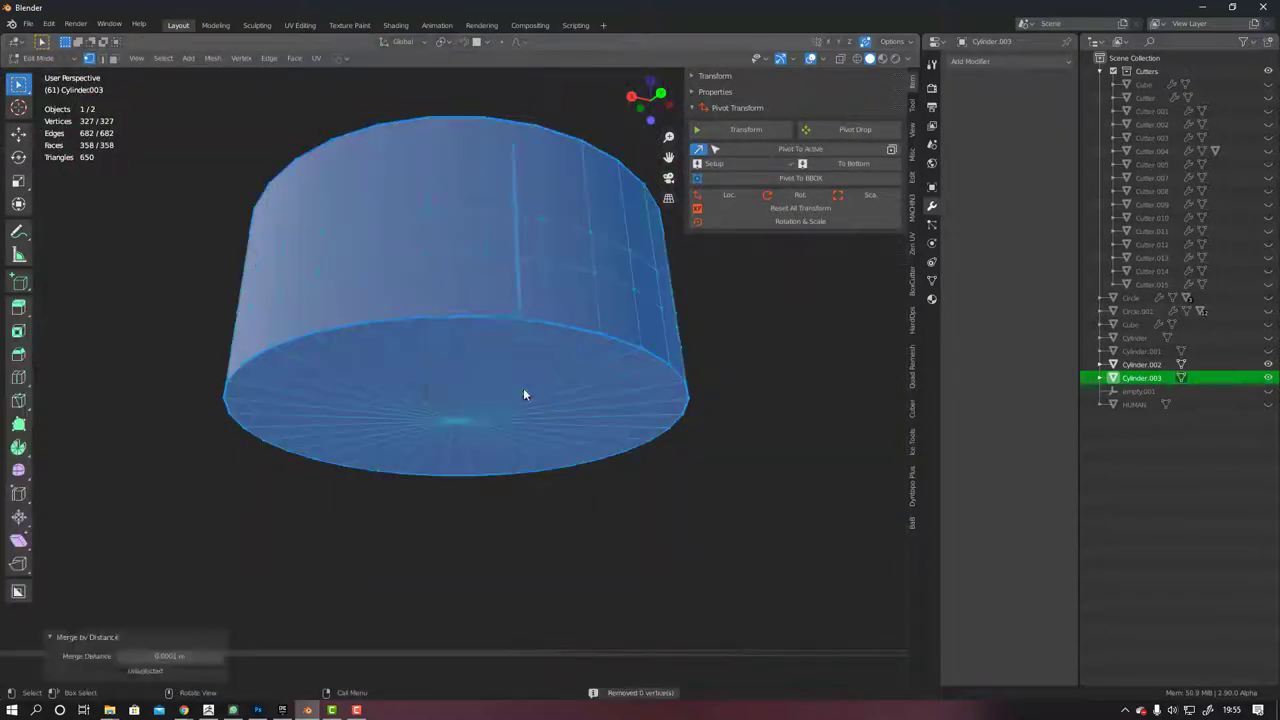
{"action": "key", "text": "ctrl+z"}
{"action": "key", "text": "x"}
{"action": "mouse_move", "coordinate": [514, 150]}
{"action": "middle_mouse_down"}
{"action": "mouse_move", "coordinate": [374, 180]}
{"action": "mouse_move", "coordinate": [471, 380]}
{"action": "middle_mouse_up"}
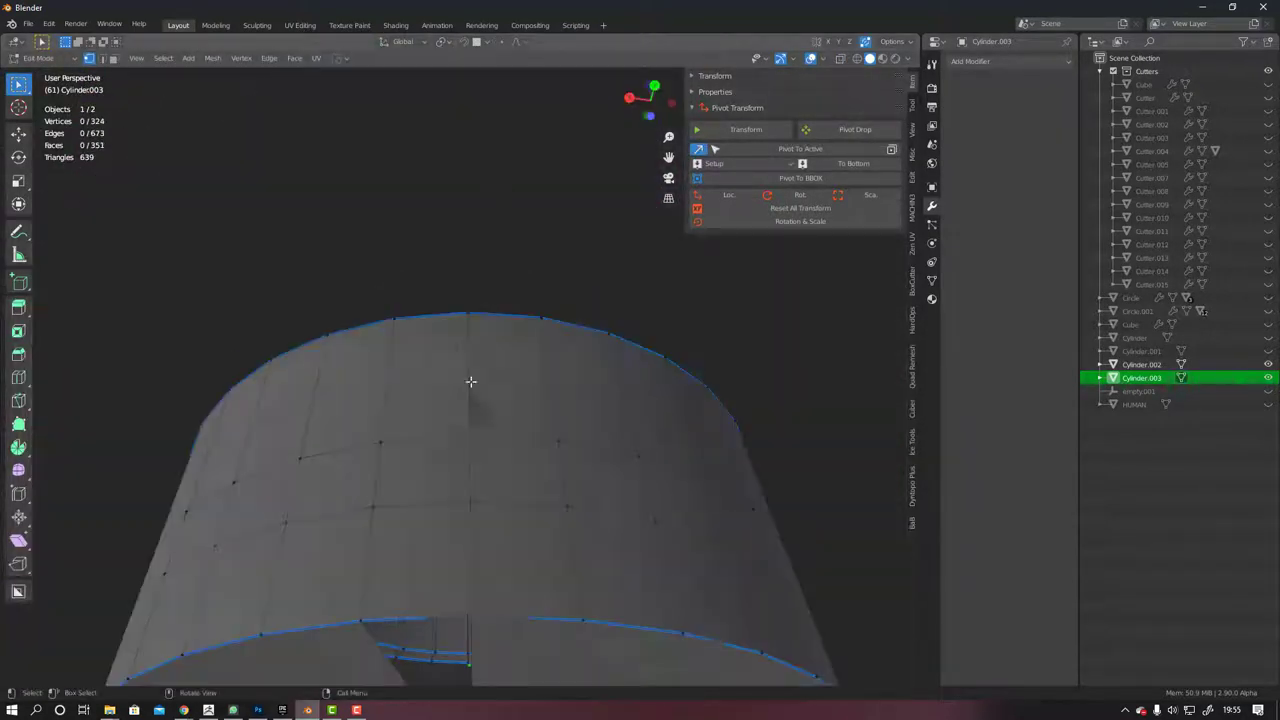
{"action": "left_click", "coordinate": [500, 446]}
{"action": "key", "text": "Tab"}
Add a 30° HardOps bevel to the small cylinder
{"action": "key", "text": "q"}
{"action": "left_click", "coordinate": [521, 474]}
{"action": "middle_click_drag", "start_coordinate": [500, 474], "coordinate": [542, 264]}
{"action": "scroll", "coordinate": [540, 300], "scroll_direction": "up", "scroll_amount": 5}
{"action": "scroll", "coordinate": [542, 264], "scroll_direction": "down", "scroll_amount": 5}
{"action": "scroll", "coordinate": [556, 330], "scroll_direction": "down", "scroll_amount": 3}
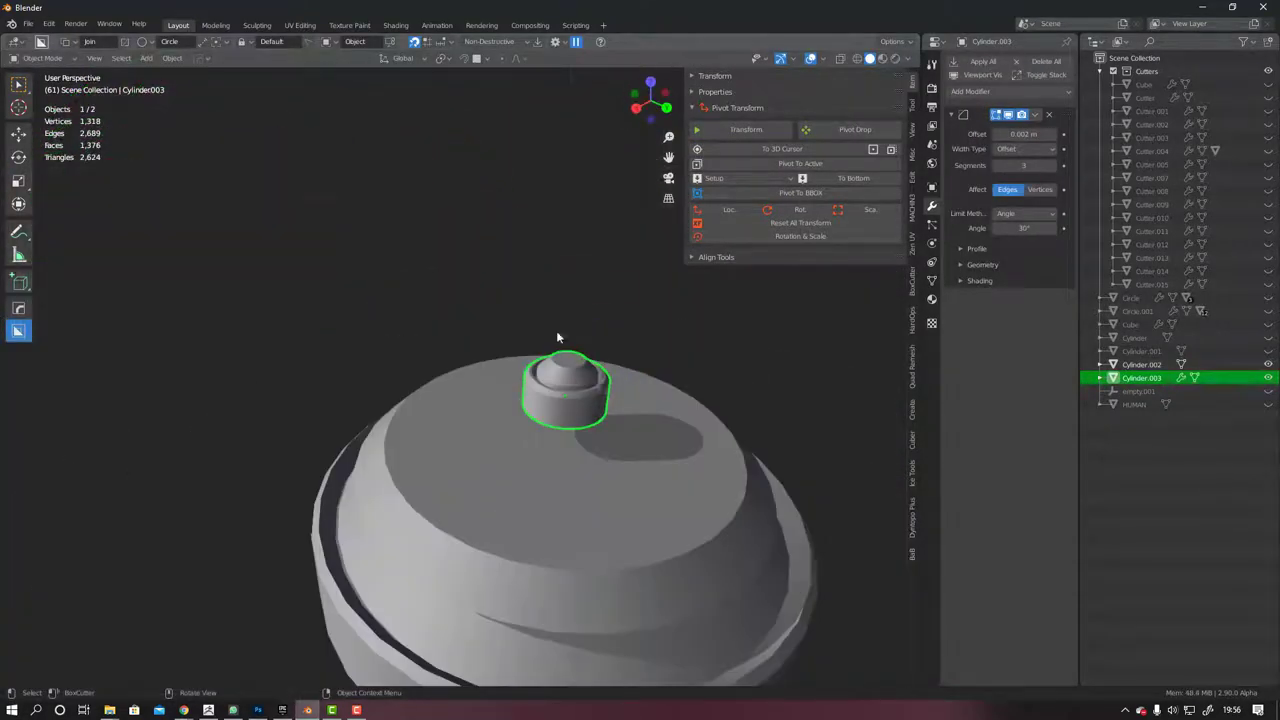
Radially array the small cylinder into a ring of eight studs with HardOps MeshTools
{"action": "key", "text": "KP_7"}
{"action": "key", "text": "q"}
{"action": "key", "text": "Escape"}
{"action": "scroll", "coordinate": [571, 313], "scroll_direction": "down", "scroll_amount": 1}
{"action": "key", "text": "q"}
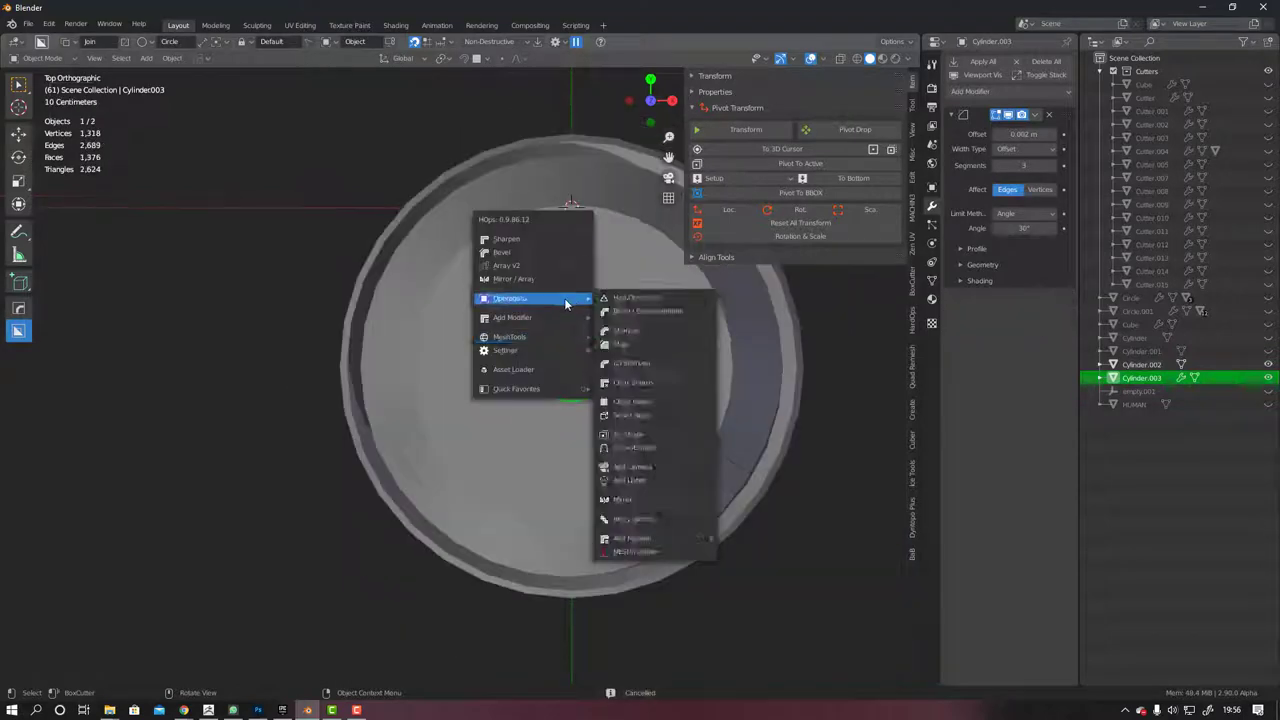
{"action": "left_click", "coordinate": [637, 384]}
{"action": "middle_click_drag", "start_coordinate": [637, 384], "coordinate": [384, 373]}
{"action": "key", "text": "q"}
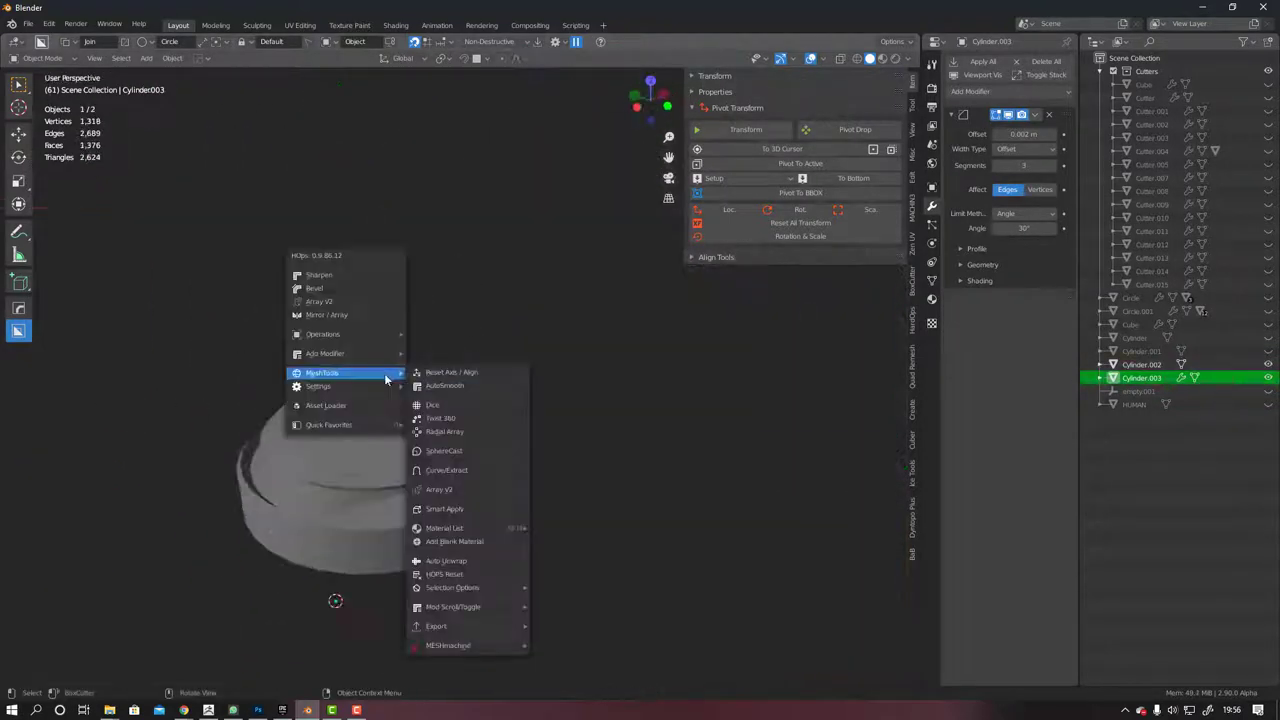
{"action": "left_click", "coordinate": [384, 373]}
{"action": "left_click", "coordinate": [490, 453]}
{"action": "key", "text": "grave"}
{"action": "left_click", "coordinate": [571, 209]}
Scale the stud ring to 0.262 and raise it along Z onto the collar
{"action": "key", "text": "s"}
{"action": "left_click", "coordinate": [958, 305]}
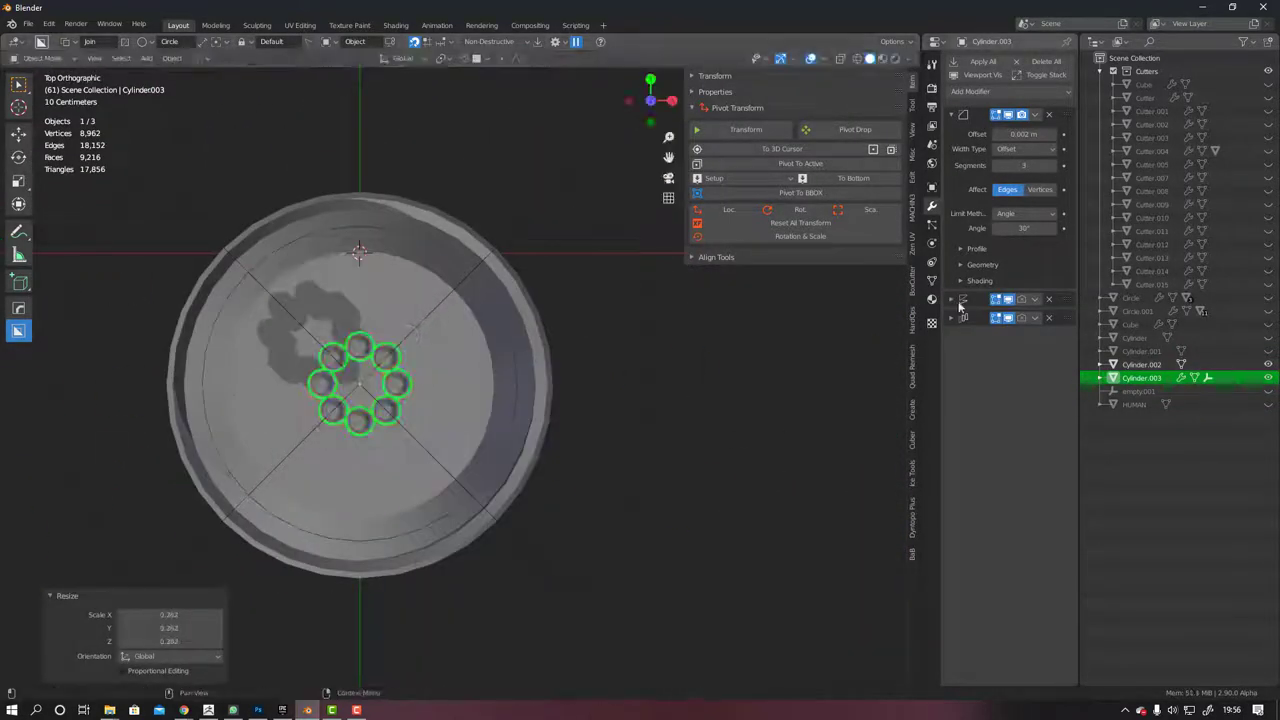
{"action": "key", "text": "g"}
{"action": "key", "text": "z"}
{"action": "mouse_move", "coordinate": [426, 461]}
{"action": "middle_mouse_down"}
{"action": "mouse_move", "coordinate": [467, 397]}
{"action": "mouse_move", "coordinate": [366, 360]}
{"action": "middle_mouse_up"}
{"action": "key", "text": "Tab"}
{"action": "scroll", "coordinate": [631, 417], "scroll_direction": "up", "scroll_amount": 5}
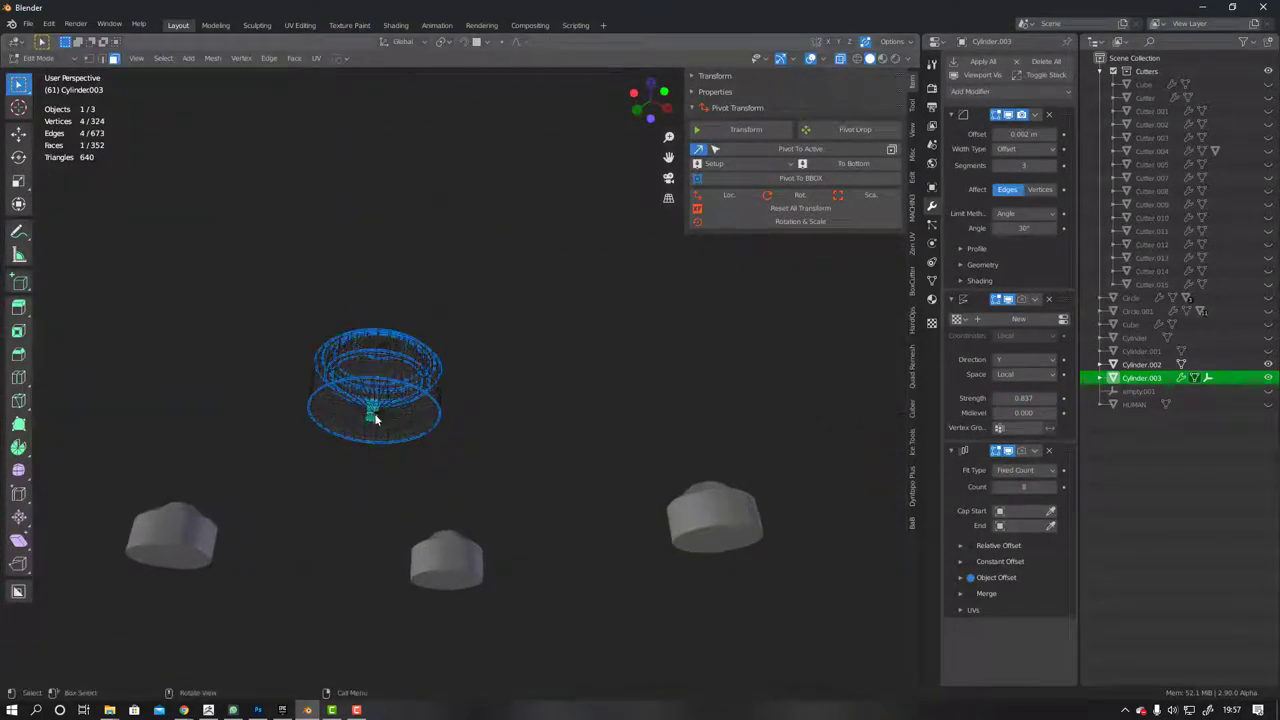
{"action": "mouse_move", "coordinate": [379, 417]}
{"action": "middle_mouse_down"}
{"action": "mouse_move", "coordinate": [457, 449]}
{"action": "mouse_move", "coordinate": [496, 430]}
{"action": "mouse_move", "coordinate": [500, 460]}
{"action": "middle_mouse_up"}
{"action": "key", "text": "Tab"}
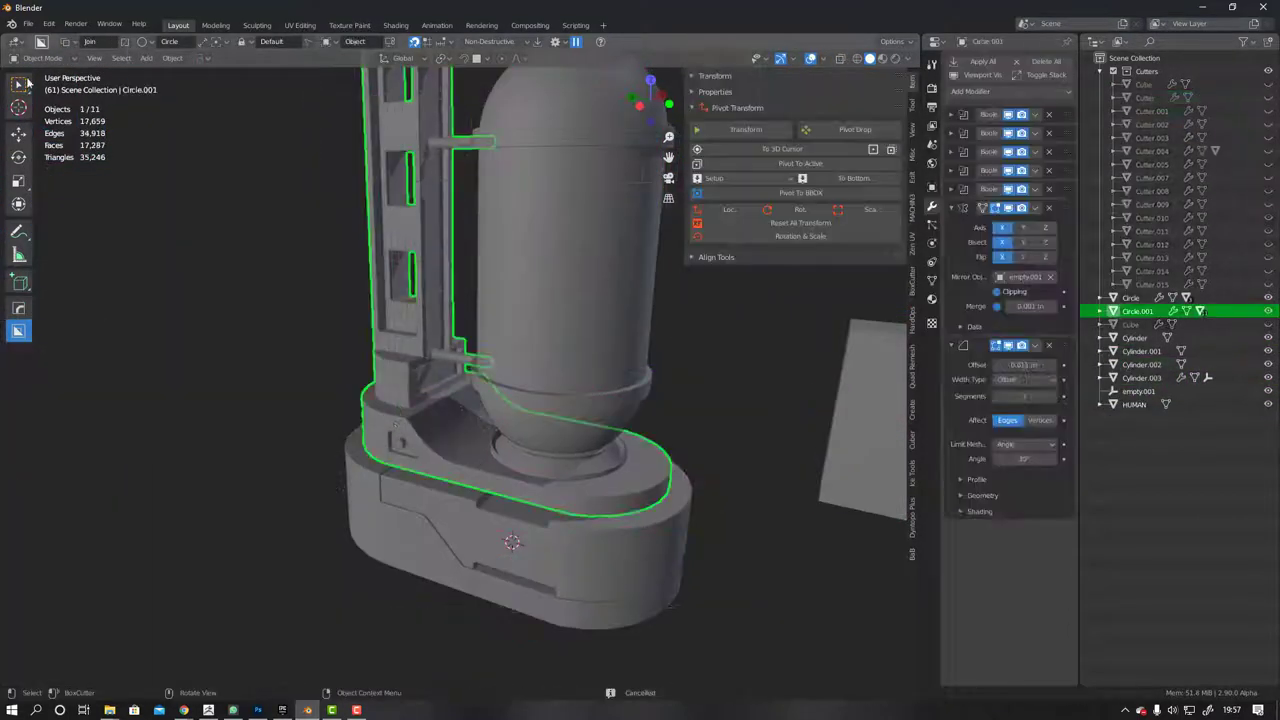
Switch back to box selection and select the collar beneath the capsule
{"action": "left_click", "coordinate": [18, 84]}
{"action": "left_click", "coordinate": [579, 416]}
{"action": "scroll", "coordinate": [558, 475], "scroll_direction": "up", "scroll_amount": 3}
{"action": "scroll", "coordinate": [499, 480], "scroll_direction": "down", "scroll_amount": 3}
{"action": "scroll", "coordinate": [527, 474], "scroll_direction": "up", "scroll_amount": 4}
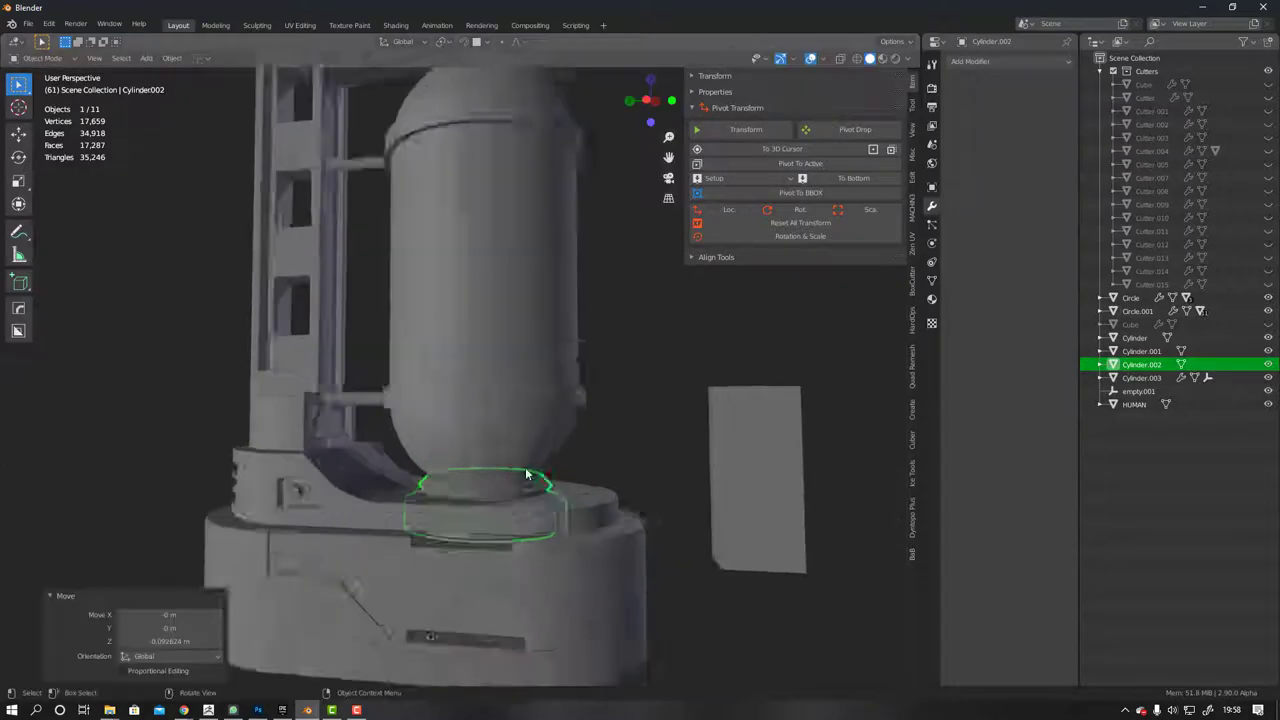
{"action": "scroll", "coordinate": [495, 316], "scroll_direction": "down", "scroll_amount": 5}
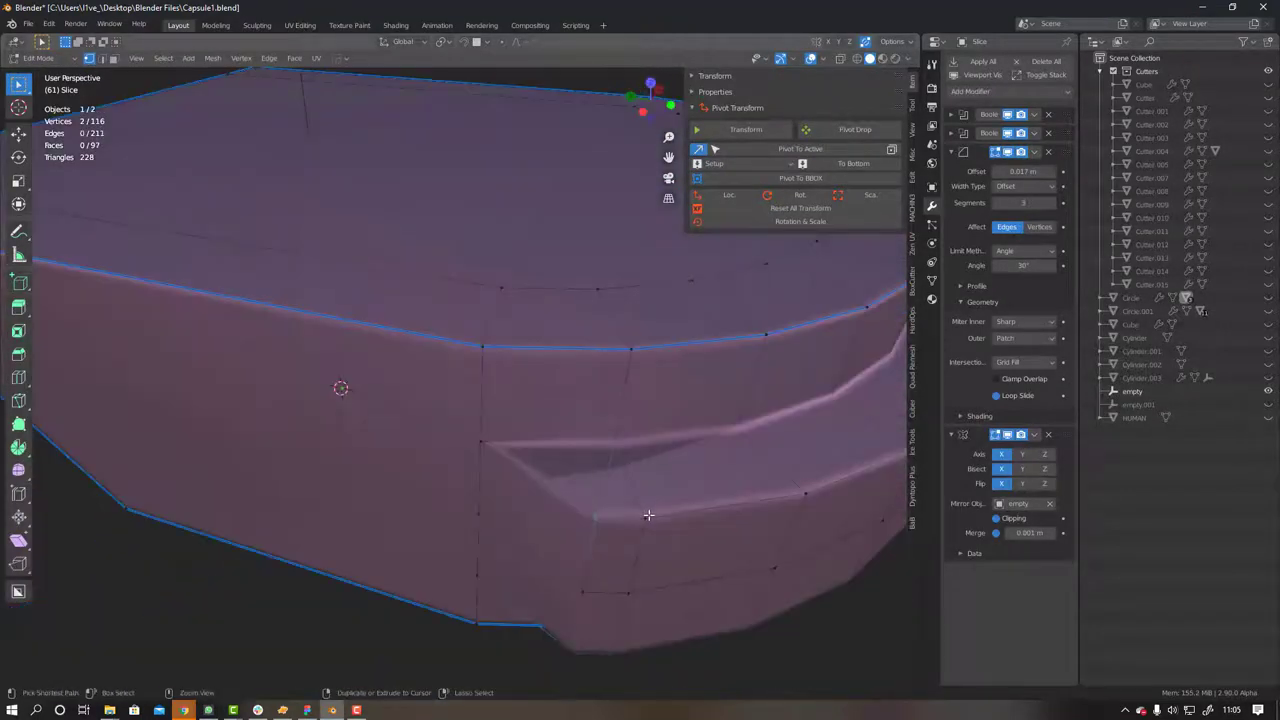
Move the Slice panel's vertices along Y and knife-cut new edges across its face
{"action": "key", "text": "g"}
{"action": "key", "text": "y"}
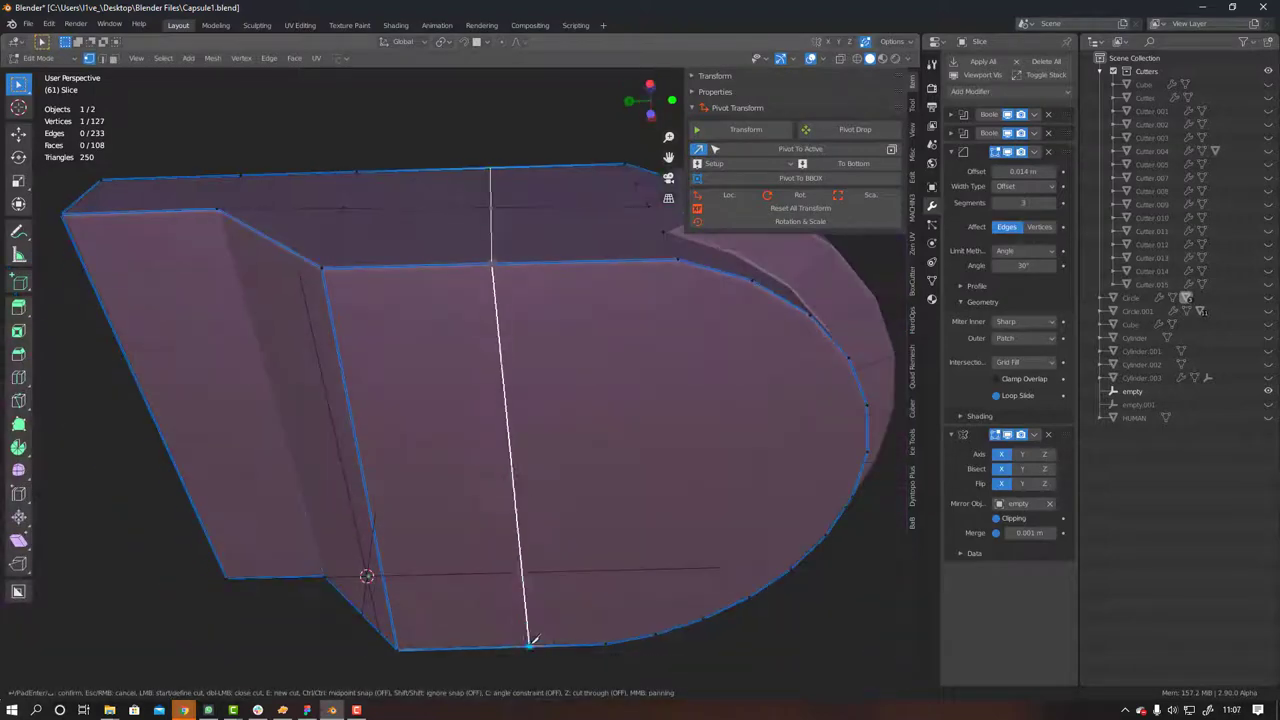
{"action": "mouse_move", "coordinate": [475, 597]}
{"action": "middle_mouse_down"}
{"action": "mouse_move", "coordinate": [559, 450]}
{"action": "mouse_move", "coordinate": [518, 350]}
{"action": "middle_mouse_up"}
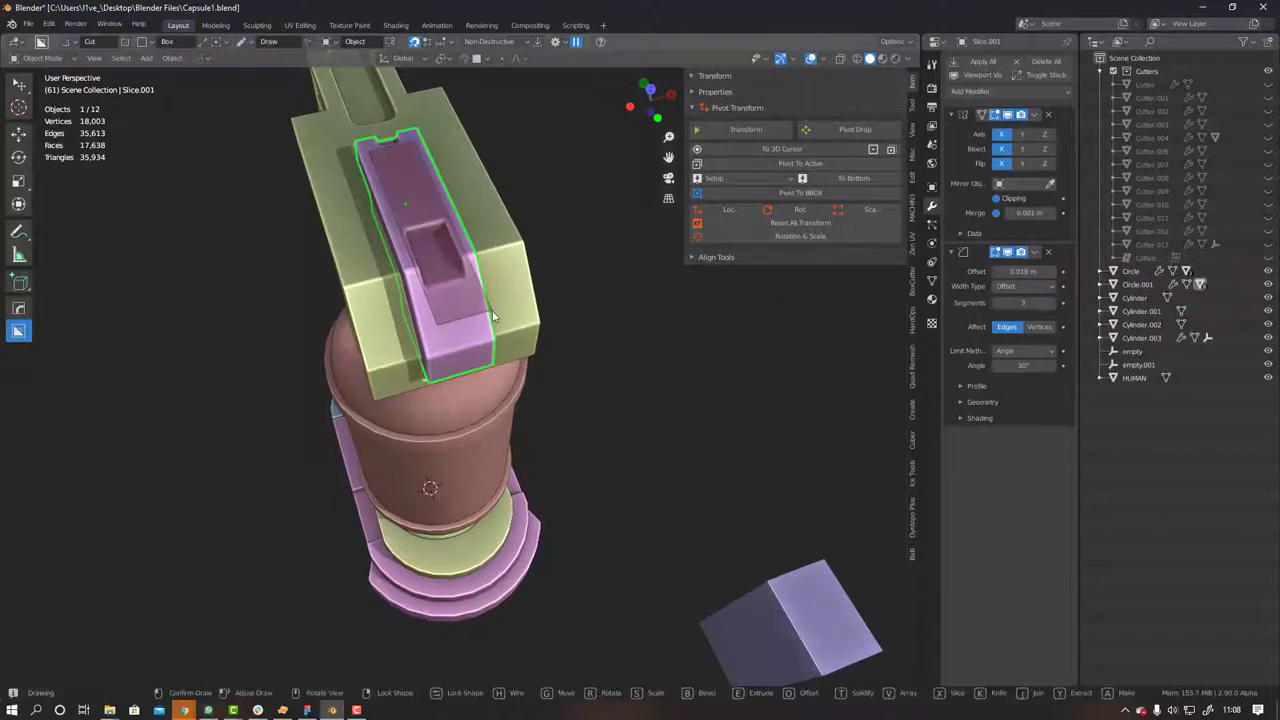
Switch the BoxCutter cut to Slice mode and stretch it over the tower arm's top
{"action": "key", "text": "x"}
{"action": "left_click_drag", "start_coordinate": [492, 317], "coordinate": [492, 348]}
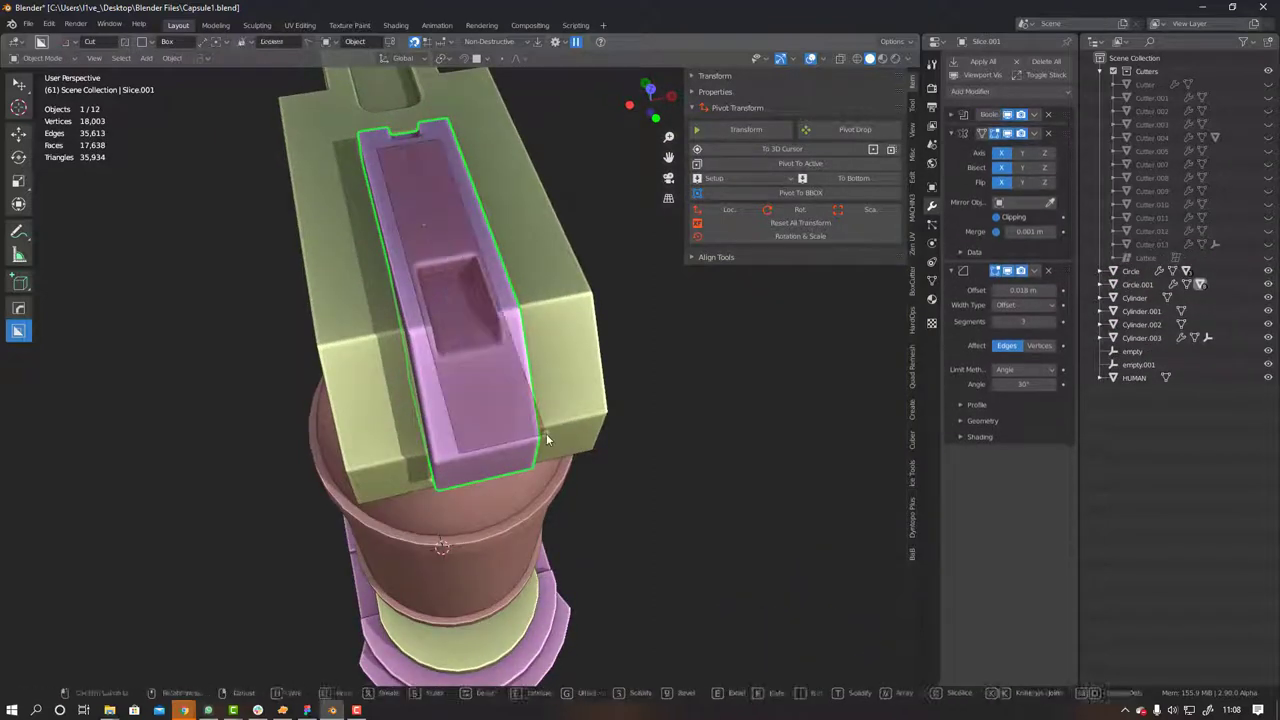
{"action": "mouse_move", "coordinate": [546, 433]}
{"action": "left_mouse_down"}
{"action": "mouse_move", "coordinate": [623, 406]}
{"action": "mouse_move", "coordinate": [663, 300]}
{"action": "left_mouse_up"}
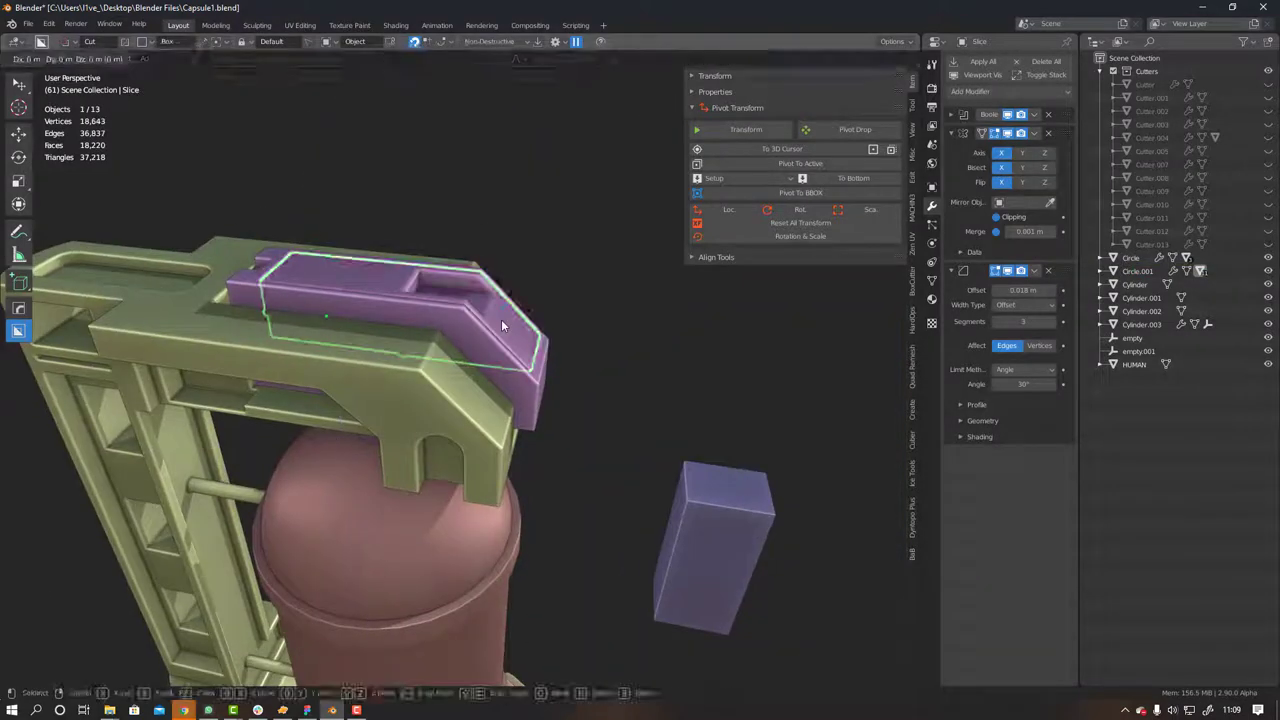
{"action": "key", "text": "Escape"}
{"action": "middle_click_drag", "start_coordinate": [501, 319], "coordinate": [261, 616]}
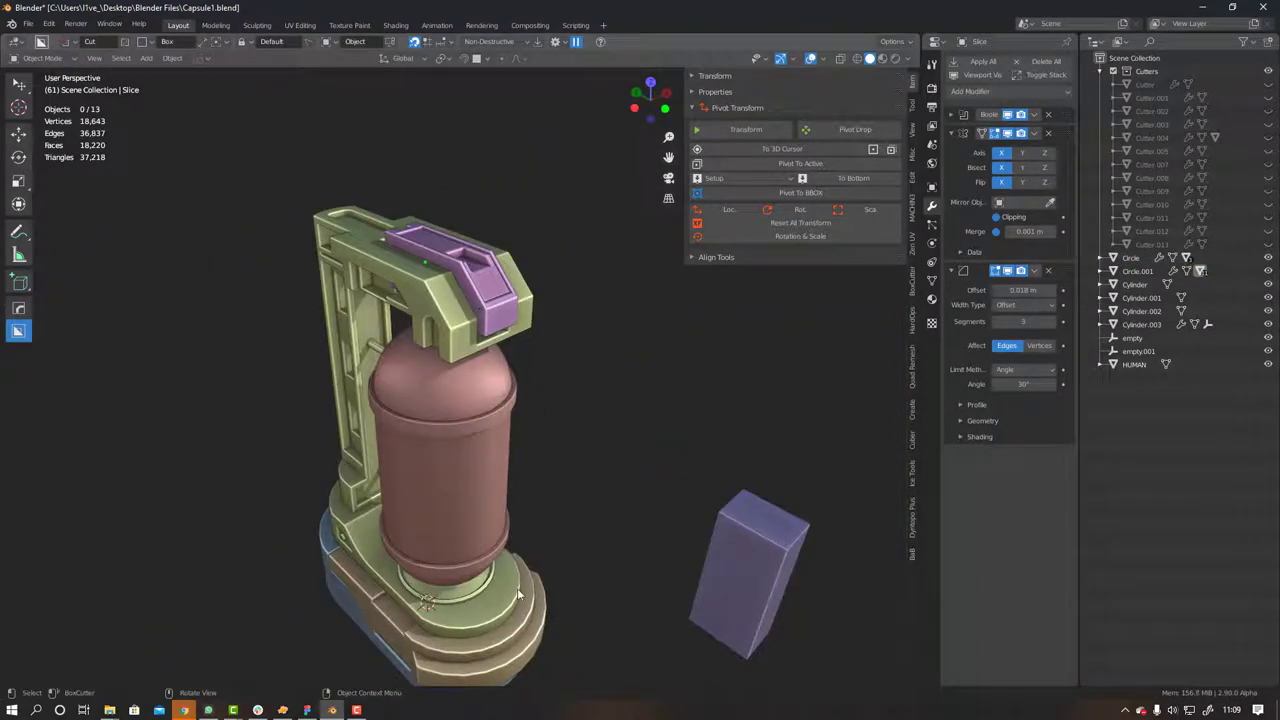
Undo the earlier circular cut, then draw a new circle cut on the isolated base in top view
{"action": "middle_click_drag", "start_coordinate": [518, 595], "coordinate": [365, 484]}
{"action": "left_click", "coordinate": [340, 486]}
{"action": "key", "text": "grave"}
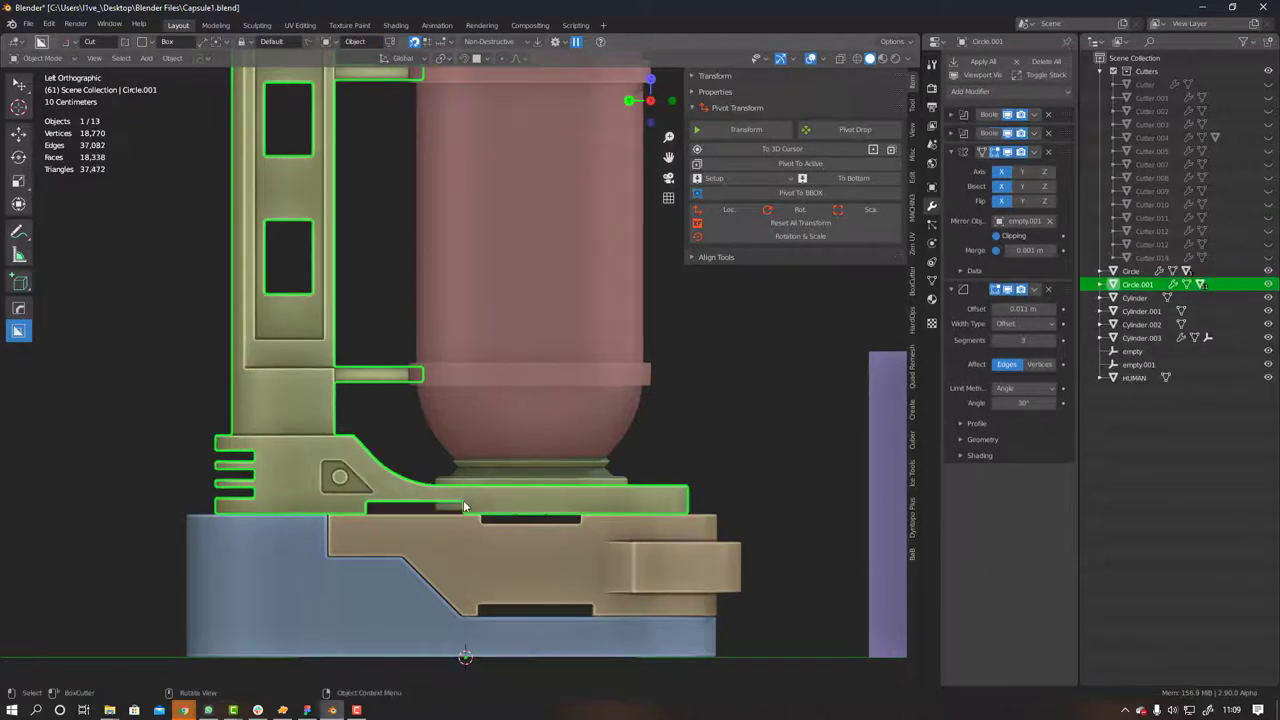
{"action": "key", "text": "ctrl+z"}
{"action": "mouse_move", "coordinate": [463, 505]}
{"action": "middle_mouse_down"}
{"action": "mouse_move", "coordinate": [300, 500]}
{"action": "mouse_move", "coordinate": [527, 545]}
{"action": "middle_mouse_up"}
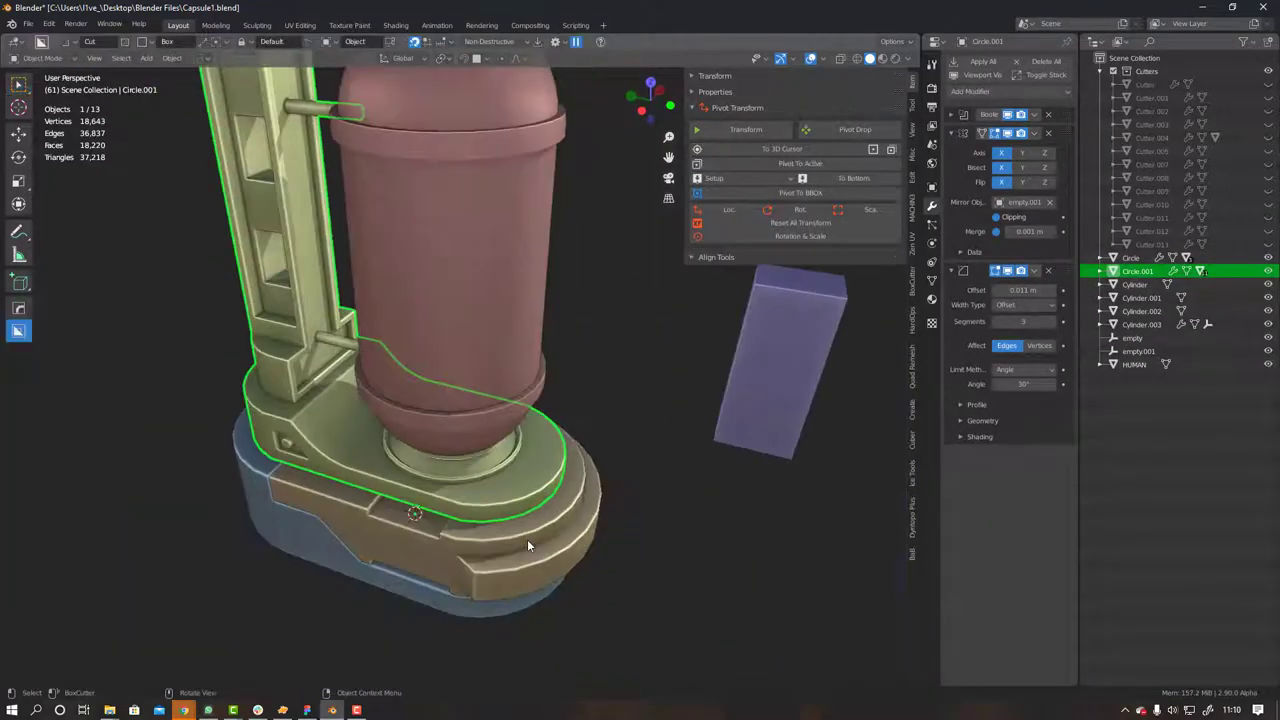
{"action": "key", "text": "KP_Divide"}
{"action": "key", "text": "KP_7"}
{"action": "left_click_drag", "start_coordinate": [339, 375], "coordinate": [452, 425]}
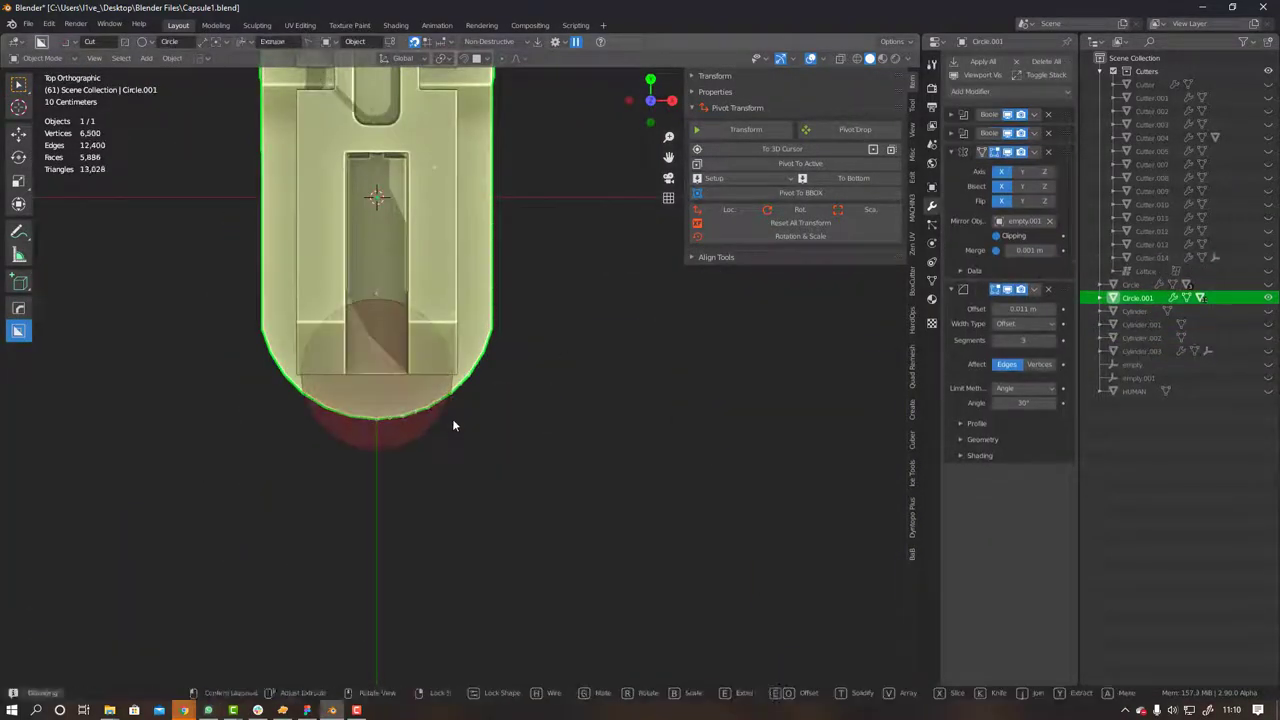
{"action": "middle_click_drag", "start_coordinate": [448, 350], "coordinate": [440, 424]}
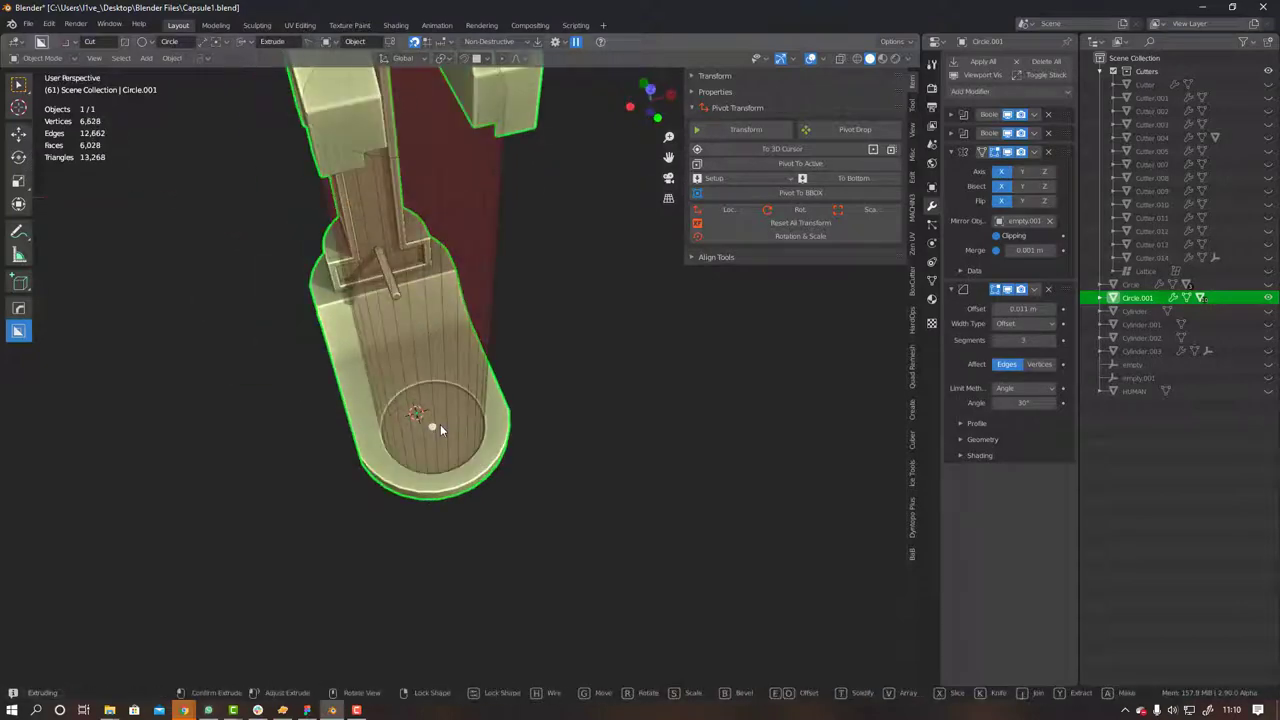
Leave isolation, pick the new circular Cutter.014 and scale it around the capsule collar
{"action": "key", "text": "KP_Divide"}
{"action": "left_click", "coordinate": [496, 408]}
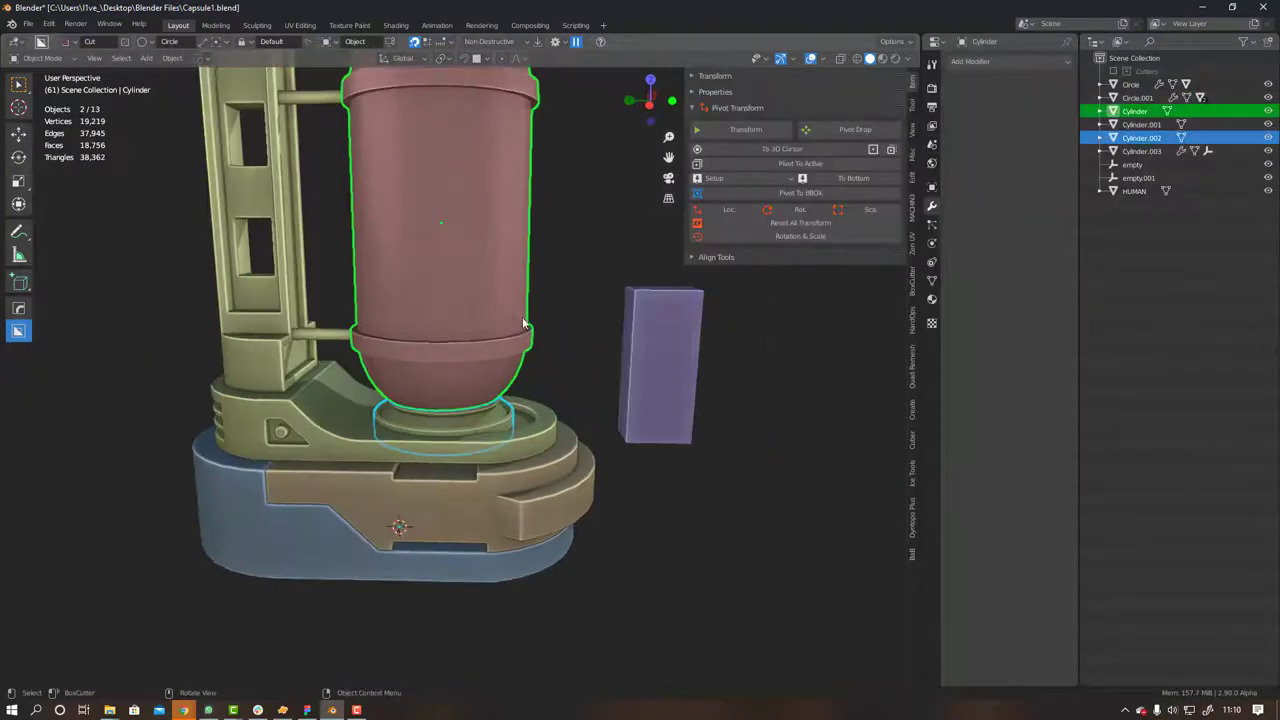
{"action": "middle_click_drag", "start_coordinate": [496, 408], "coordinate": [613, 416]}
{"action": "scroll", "coordinate": [613, 416], "scroll_direction": "up", "scroll_amount": 3}
{"action": "key", "text": "q"}
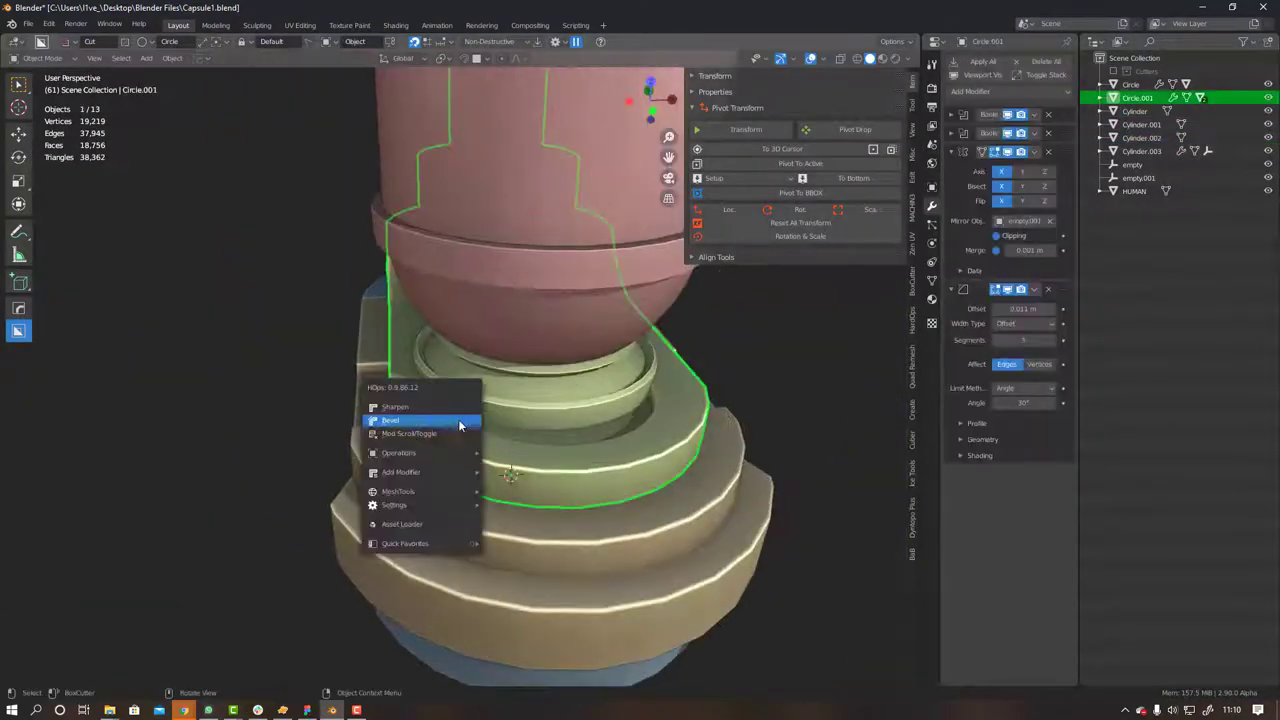
{"action": "left_click", "coordinate": [400, 428]}
{"action": "key", "text": "s"}
{"action": "left_click", "coordinate": [547, 403]}
Shift Cutter.014 along X and rescale it to fit the collar recess
{"action": "key", "text": "g"}
{"action": "key", "text": "x"}
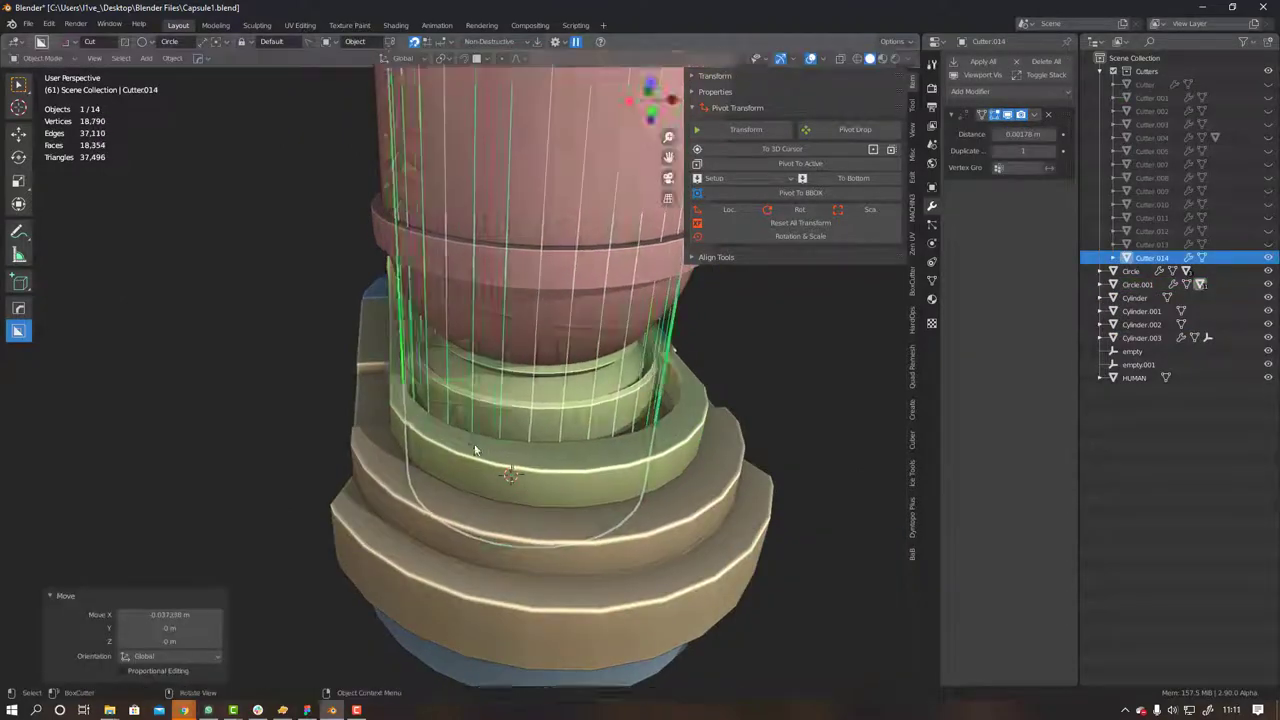
{"action": "left_click", "coordinate": [611, 508]}
{"action": "key", "text": "s"}
{"action": "left_click", "coordinate": [560, 460]}
{"action": "middle_click_drag", "start_coordinate": [560, 460], "coordinate": [496, 412]}
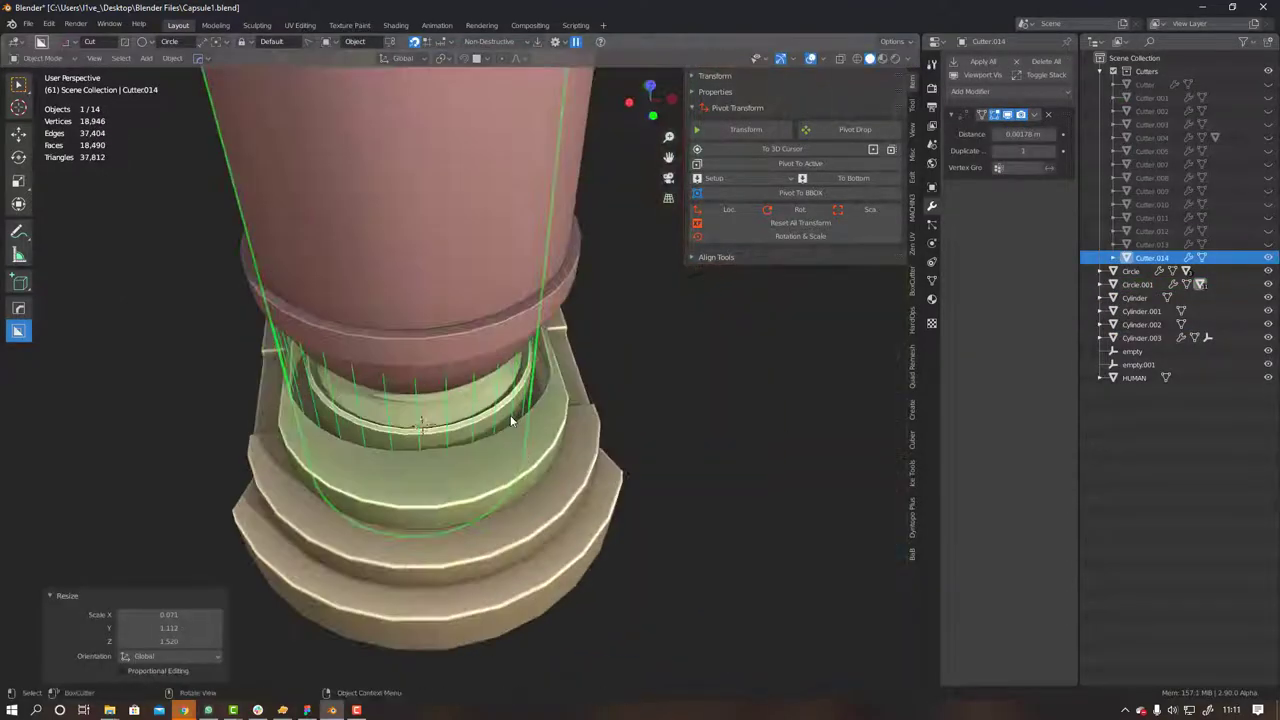
{"action": "key", "text": "g"}
{"action": "key", "text": "x"}
{"action": "left_click", "coordinate": [496, 412]}
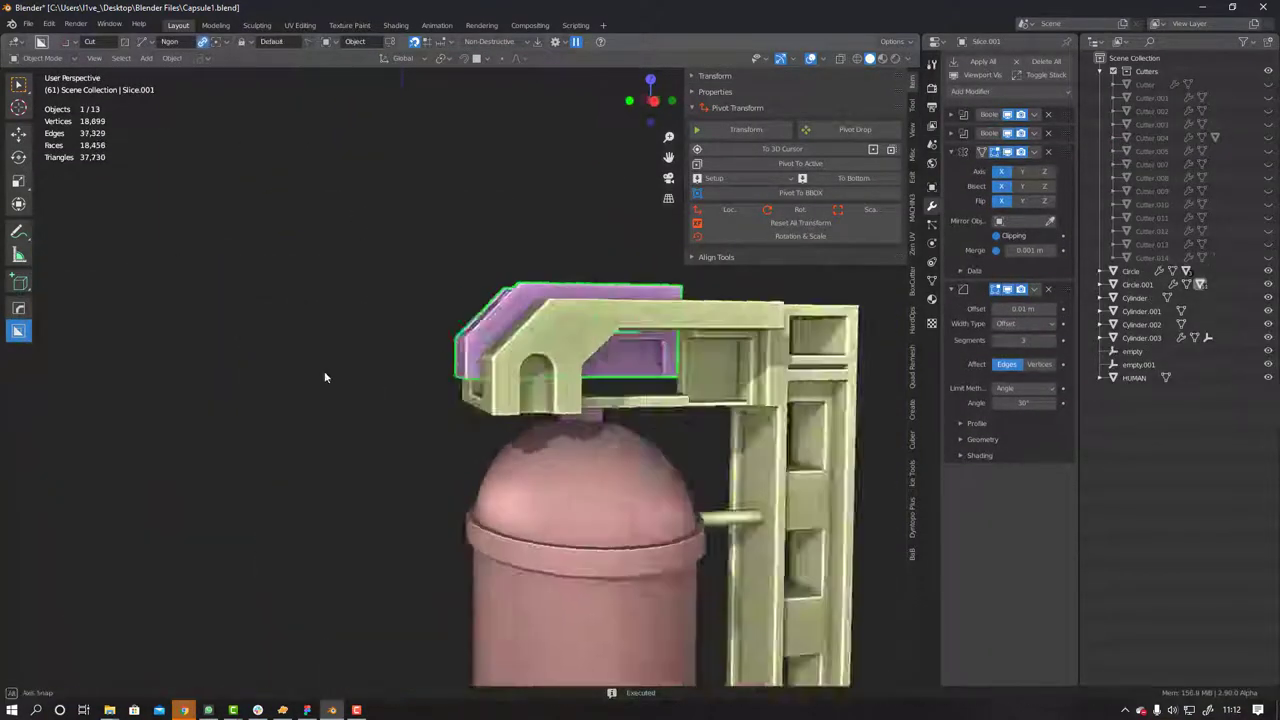
Cut inset boxes into the tower arm's front and side
{"action": "left_click", "coordinate": [519, 281]}
{"action": "key", "text": "Tab"}
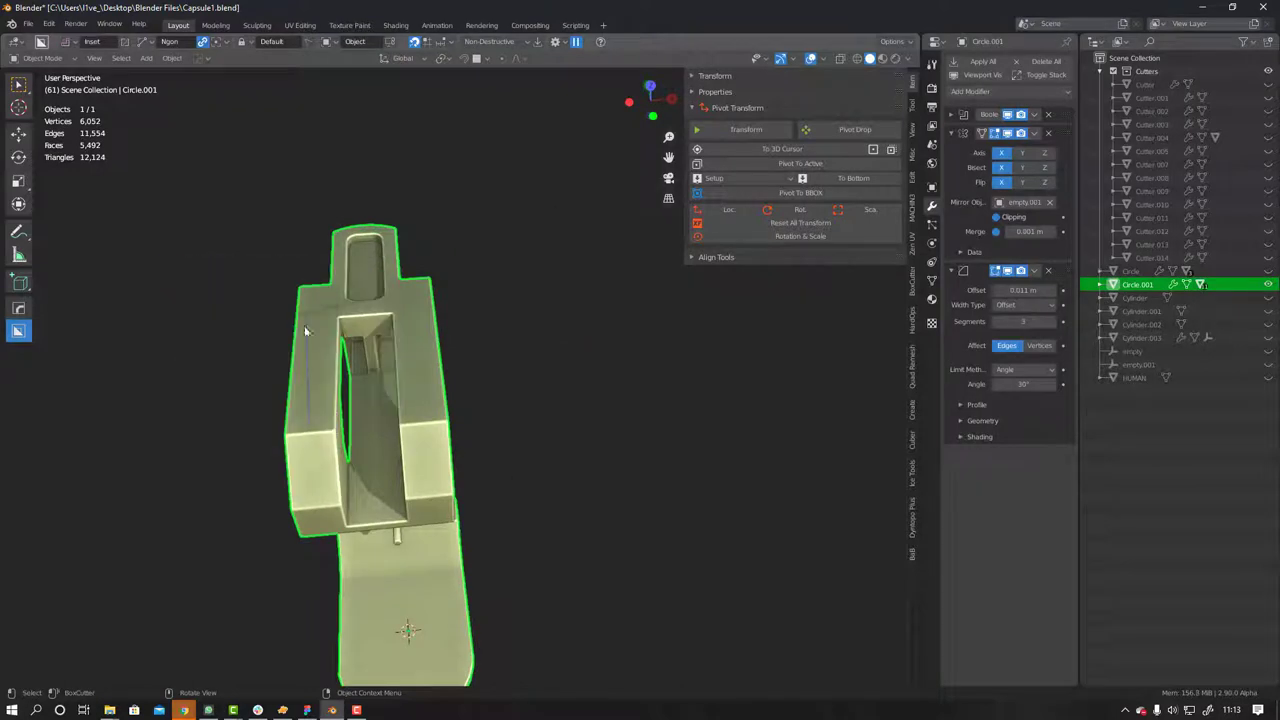
{"action": "left_click_drag", "start_coordinate": [310, 449], "coordinate": [433, 489]}
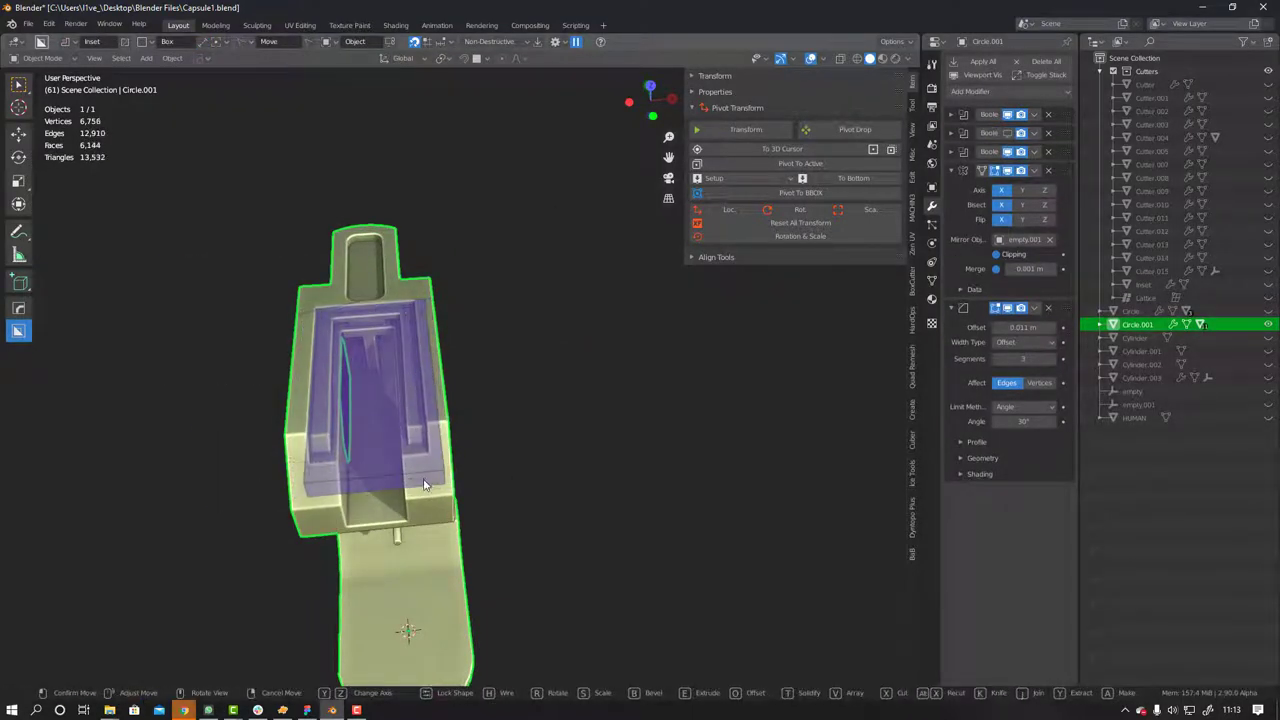
{"action": "left_click", "coordinate": [428, 535]}
{"action": "mouse_move", "coordinate": [471, 349]}
{"action": "middle_mouse_down"}
{"action": "mouse_move", "coordinate": [418, 350]}
{"action": "mouse_move", "coordinate": [540, 409]}
{"action": "middle_mouse_up"}
{"action": "left_click_drag", "start_coordinate": [488, 355], "coordinate": [615, 422]}
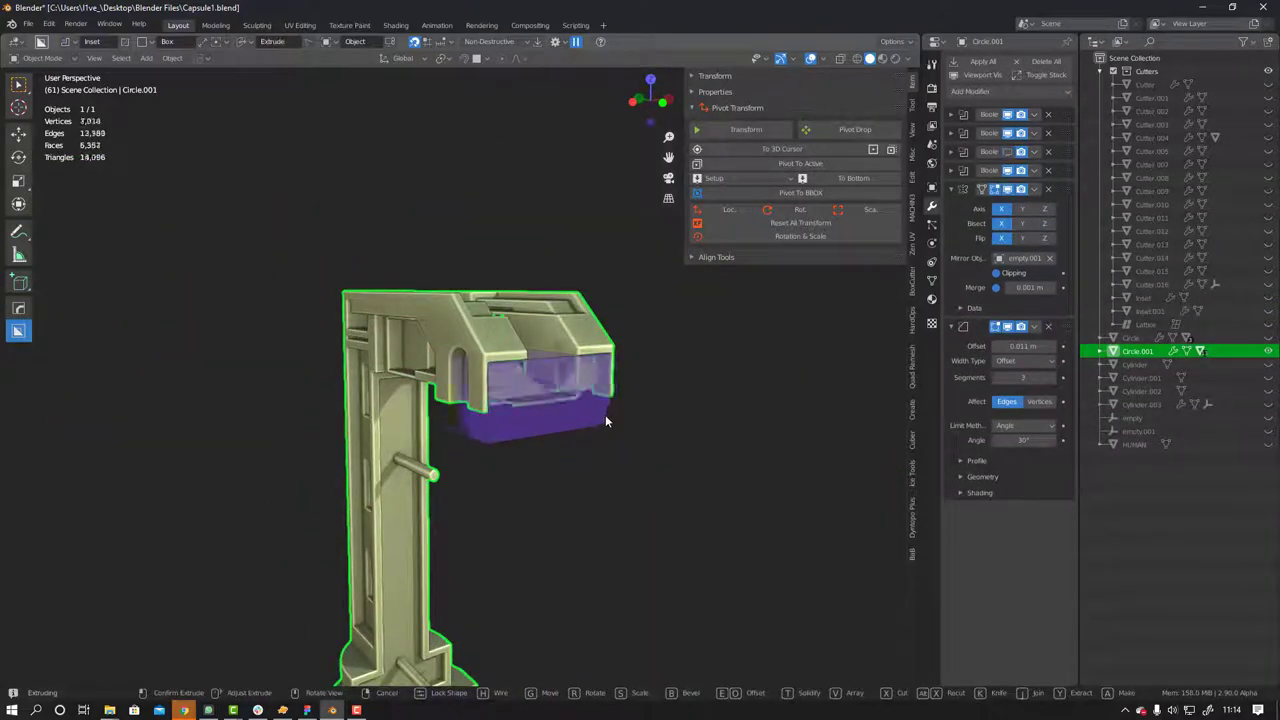
{"action": "left_click", "coordinate": [607, 416]}
Try further box cuts on the arm and cancel the unwanted ones
{"action": "middle_click_drag", "start_coordinate": [607, 416], "coordinate": [560, 400]}
{"action": "left_click_drag", "start_coordinate": [546, 345], "coordinate": [604, 400]}
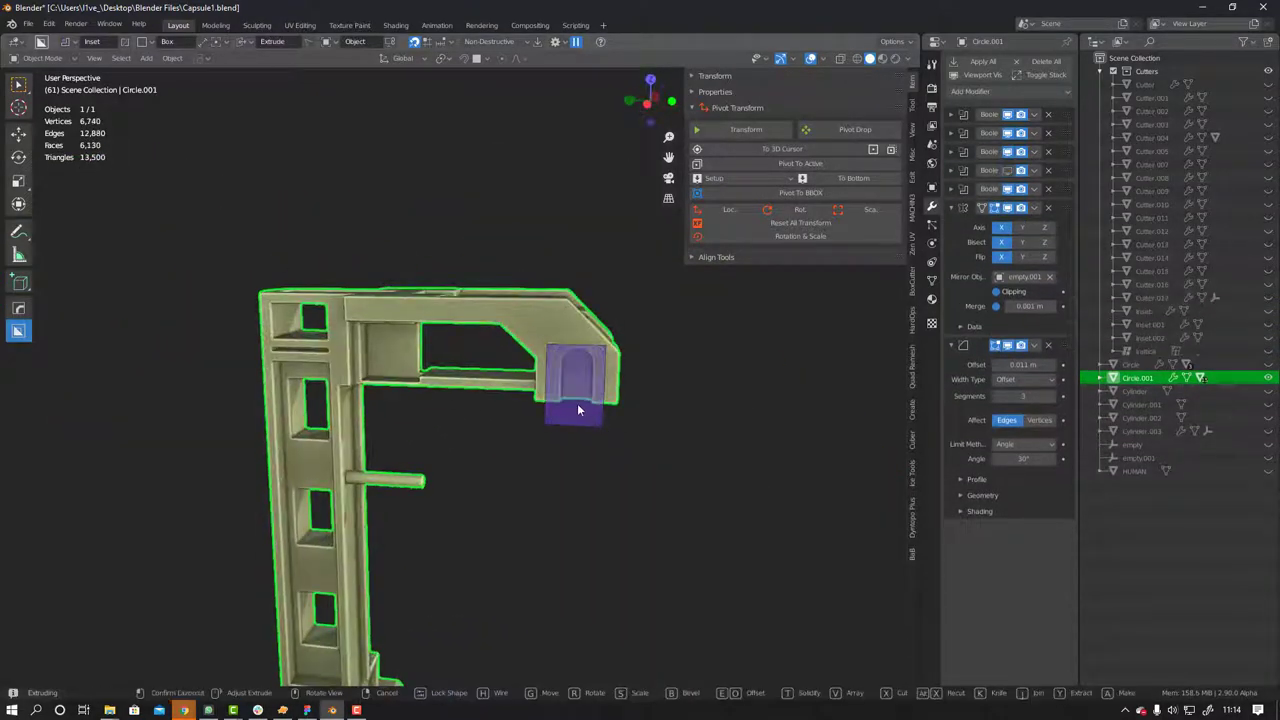
{"action": "right_click", "coordinate": [582, 402]}
{"action": "middle_click_drag", "start_coordinate": [582, 402], "coordinate": [409, 315]}
{"action": "left_click_drag", "start_coordinate": [409, 315], "coordinate": [449, 357]}
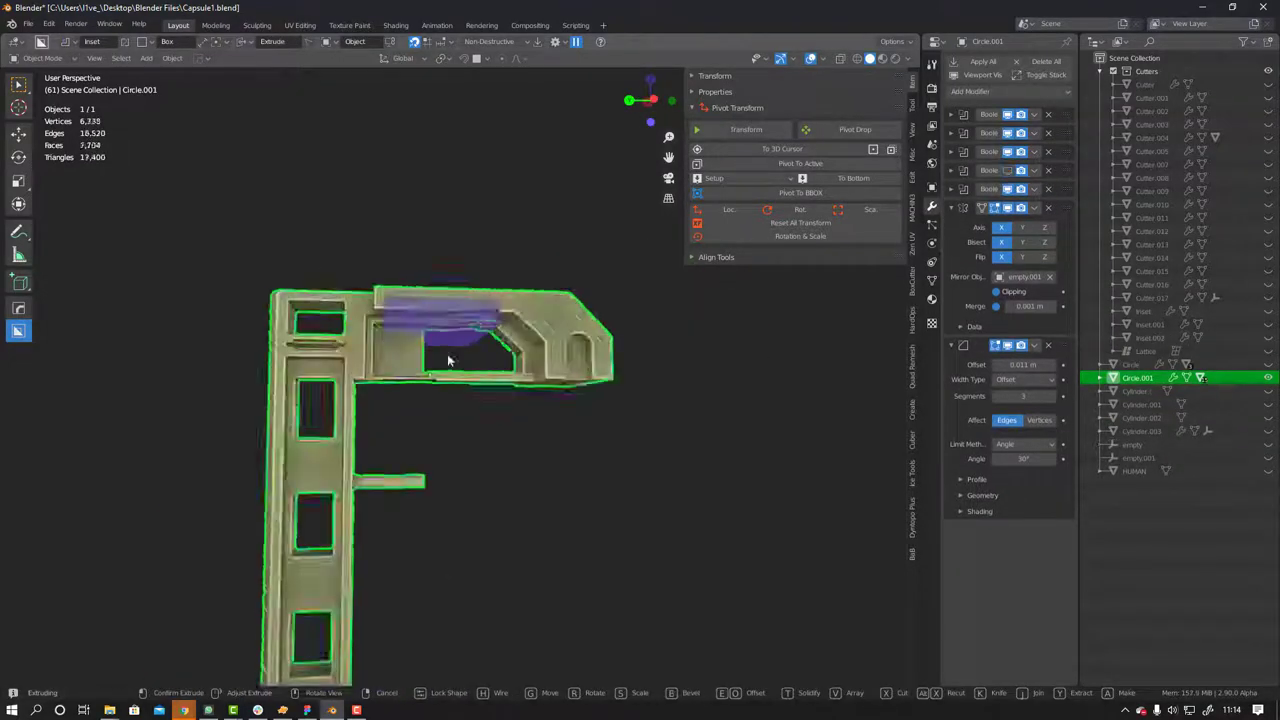
{"action": "right_click", "coordinate": [449, 357]}
{"action": "mouse_move", "coordinate": [449, 357]}
{"action": "middle_mouse_down"}
{"action": "mouse_move", "coordinate": [524, 373]}
{"action": "mouse_move", "coordinate": [534, 456]}
{"action": "middle_mouse_up"}
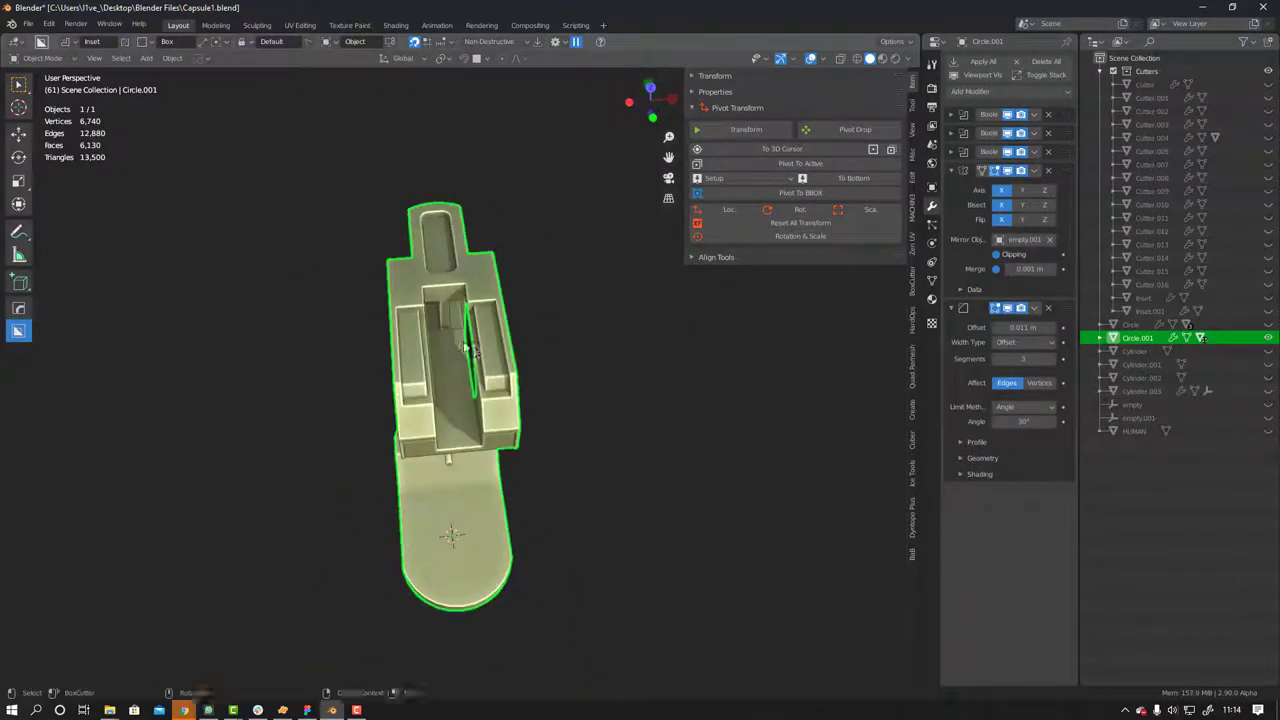
Add a cylinder and scale it to fit the tower arm's head
{"action": "key", "text": "shift+a"}
{"action": "left_click", "coordinate": [534, 456]}
{"action": "key", "text": "s"}
{"action": "left_click", "coordinate": [500, 340]}
{"action": "mouse_move", "coordinate": [500, 340]}
{"action": "middle_mouse_down"}
{"action": "mouse_move", "coordinate": [545, 224]}
{"action": "mouse_move", "coordinate": [453, 378]}
{"action": "middle_mouse_up"}
{"action": "key", "text": "KP_Divide"}
{"action": "key", "text": "s"}
{"action": "left_click", "coordinate": [523, 443]}
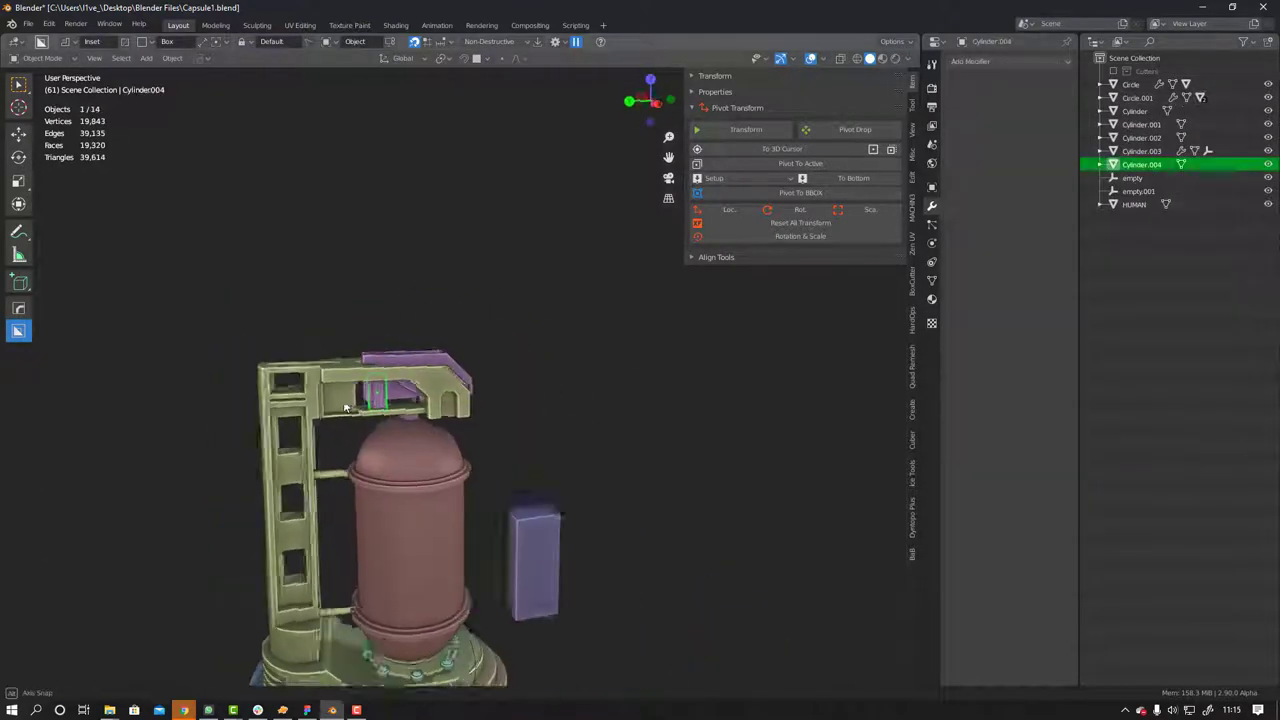
Raise the cylinder along Z to meet the capsule's top, then deselect everything
{"action": "key", "text": "KP_Decimal"}
{"action": "key", "text": "g"}
{"action": "key", "text": "z"}
{"action": "left_click", "coordinate": [323, 360]}
{"action": "mouse_move", "coordinate": [323, 360]}
{"action": "middle_mouse_down"}
{"action": "mouse_move", "coordinate": [520, 538]}
{"action": "mouse_move", "coordinate": [463, 357]}
{"action": "mouse_move", "coordinate": [551, 260]}
{"action": "mouse_move", "coordinate": [492, 263]}
{"action": "middle_mouse_up"}
{"action": "key", "text": "s"}
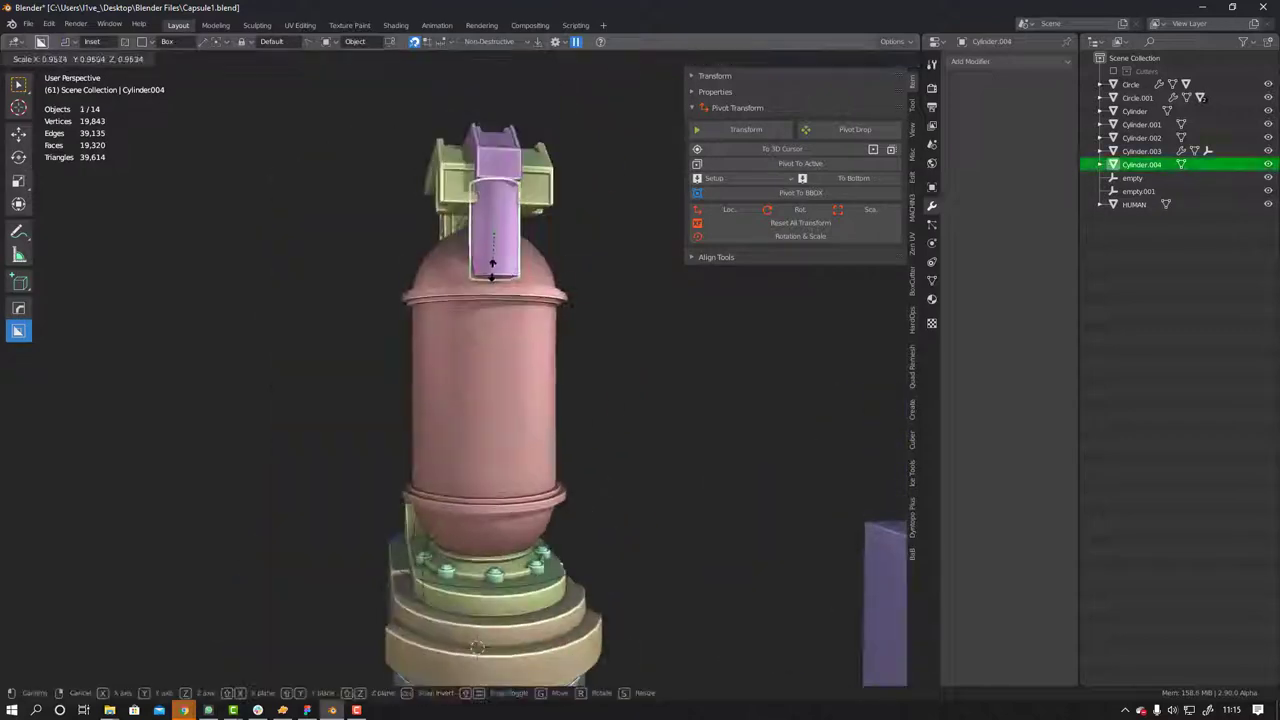
{"action": "key", "text": "Escape"}
{"action": "key", "text": "alt+a"}
{"action": "mouse_move", "coordinate": [501, 203]}
{"action": "middle_mouse_down"}
{"action": "mouse_move", "coordinate": [600, 244]}
{"action": "mouse_move", "coordinate": [570, 290]}
{"action": "middle_mouse_up"}
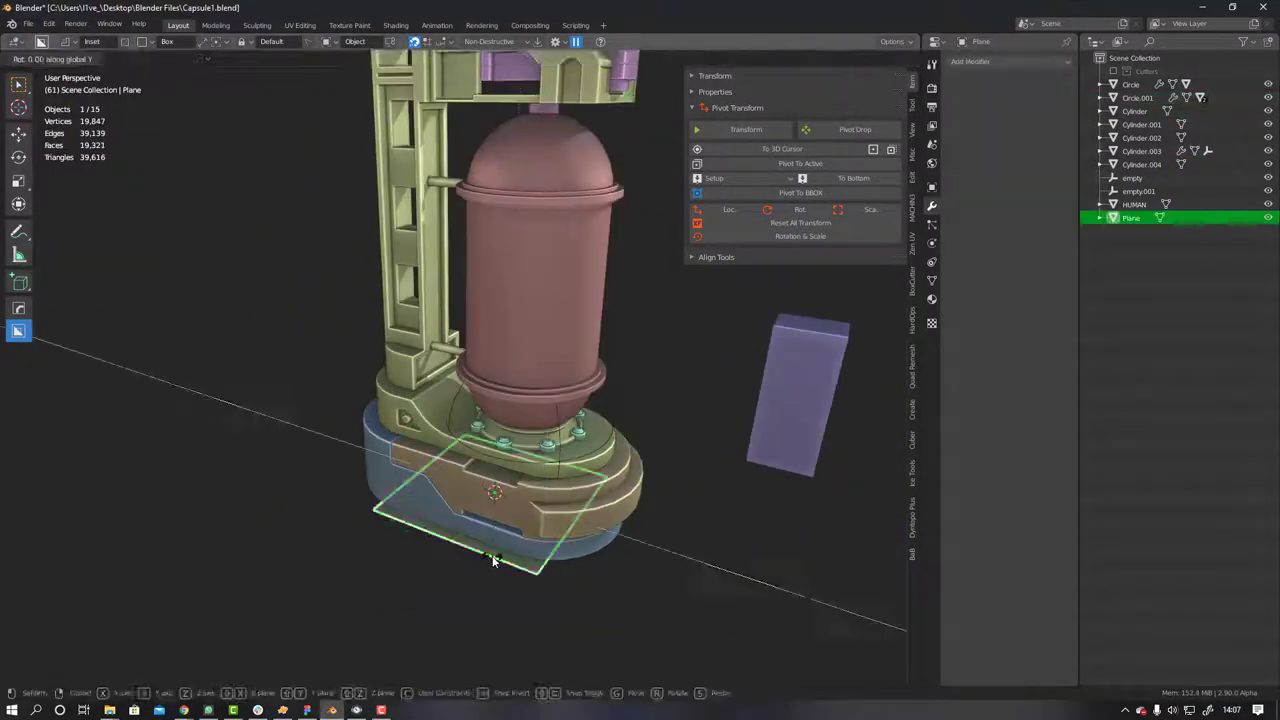
Delete the plane's bottom edge and convert the remaining outline into a curve
{"action": "key", "text": "Tab"}
{"action": "middle_click_drag", "start_coordinate": [599, 634], "coordinate": [492, 562]}
{"action": "left_click", "coordinate": [492, 562]}
{"action": "key", "text": "ctrl+x"}
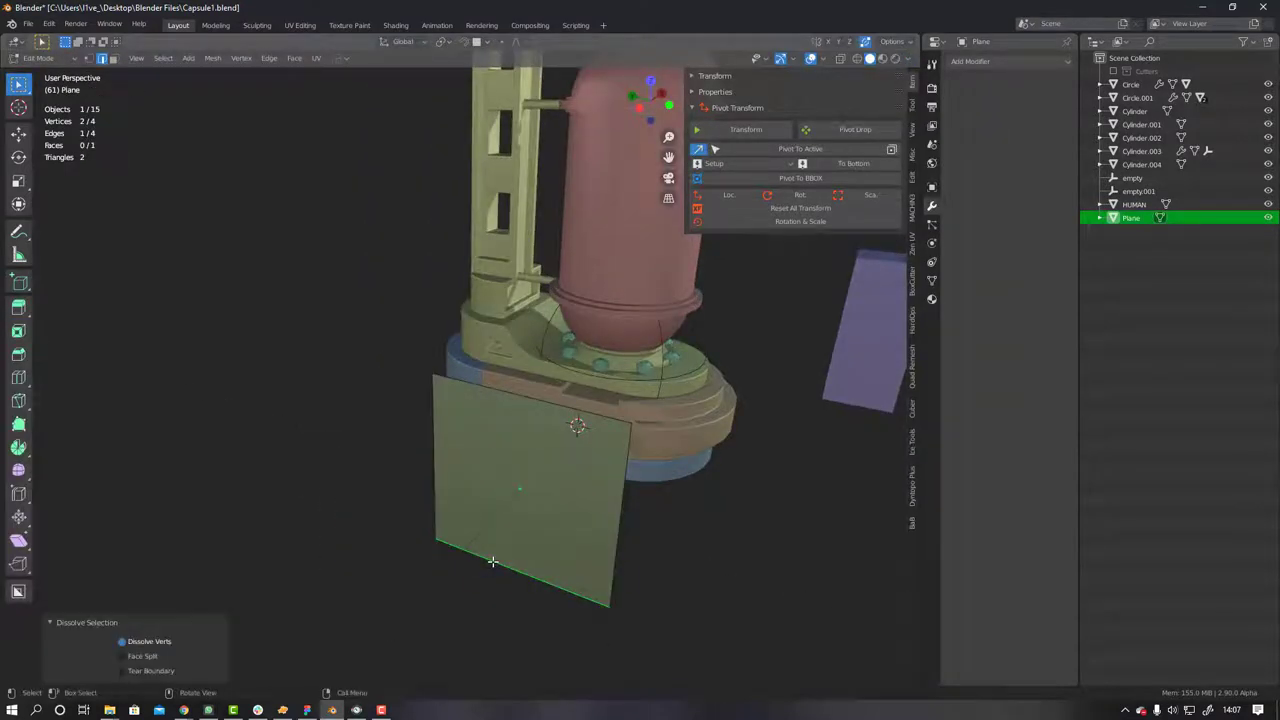
{"action": "key", "text": "x"}
{"action": "left_click", "coordinate": [717, 450]}
{"action": "key", "text": "Tab"}
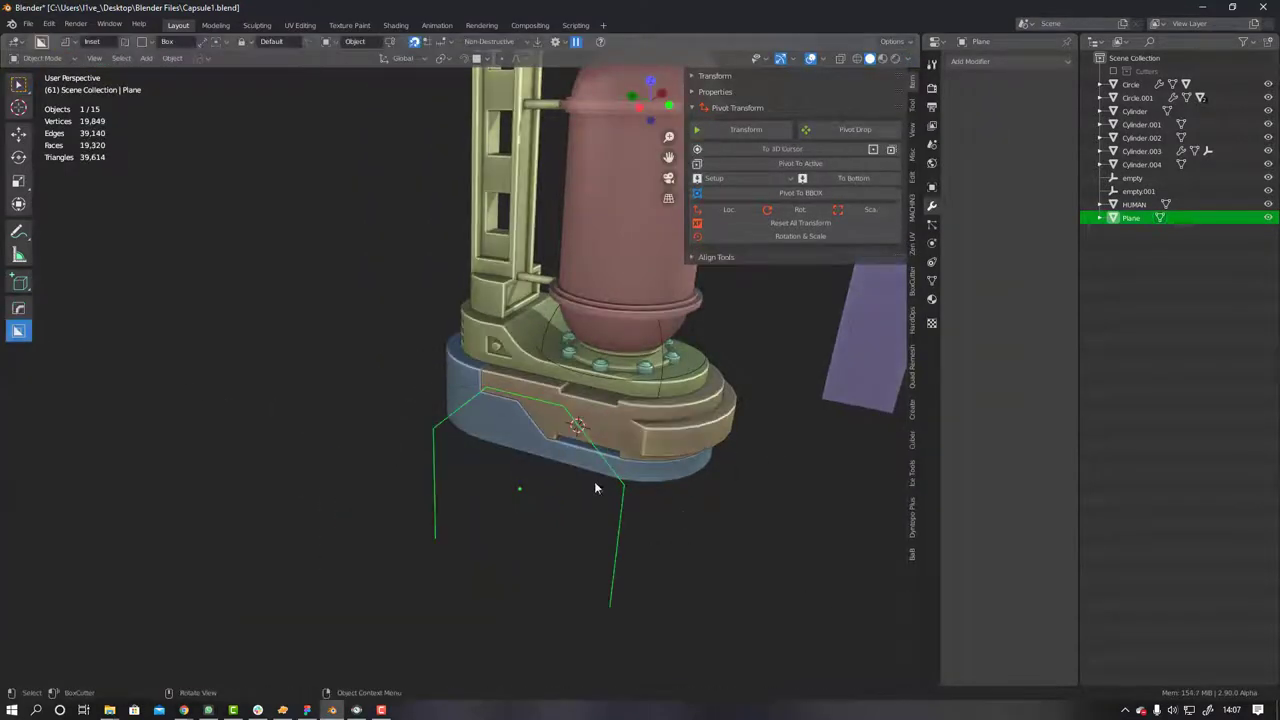
{"action": "left_click", "coordinate": [698, 567]}
Move the curve along Y and scale it to fit the base in side view
{"action": "mouse_move", "coordinate": [636, 444]}
{"action": "middle_mouse_down"}
{"action": "mouse_move", "coordinate": [697, 418]}
{"action": "mouse_move", "coordinate": [650, 403]}
{"action": "middle_mouse_up"}
{"action": "key", "text": "g"}
{"action": "key", "text": "y"}
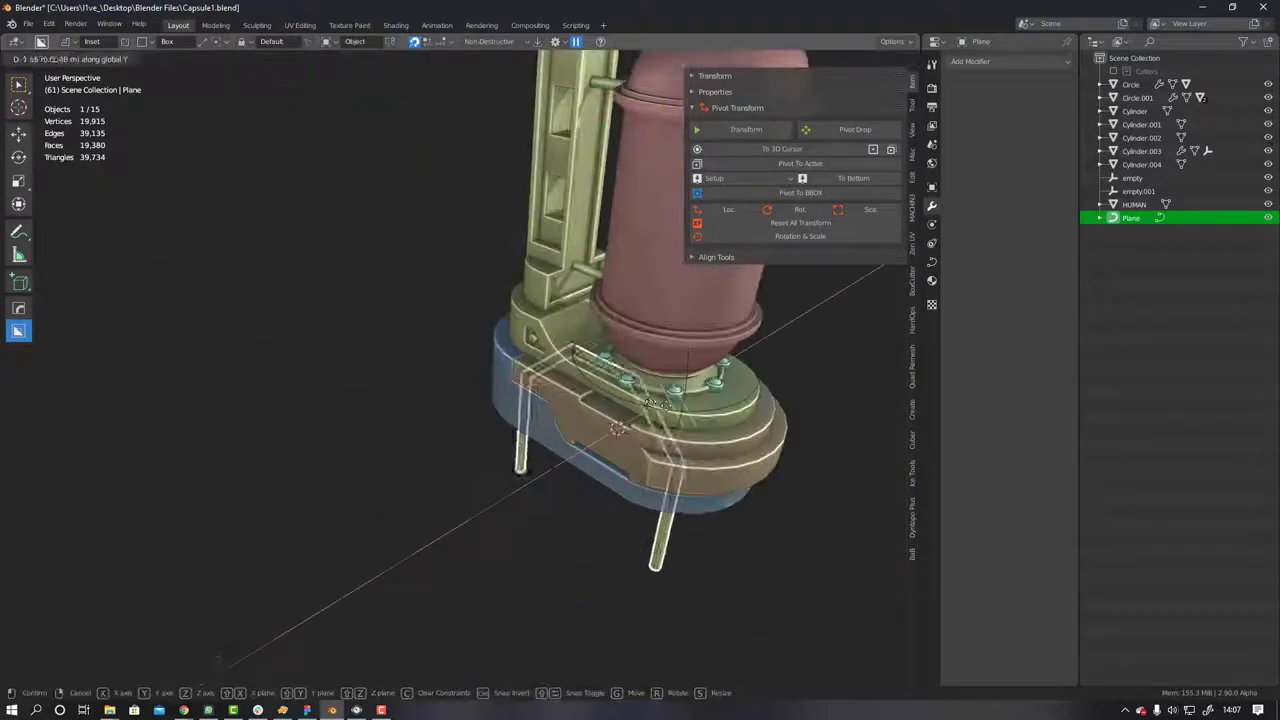
{"action": "key", "text": "ctrl+KP_3"}
{"action": "key", "text": "s"}
{"action": "left_click", "coordinate": [576, 473]}
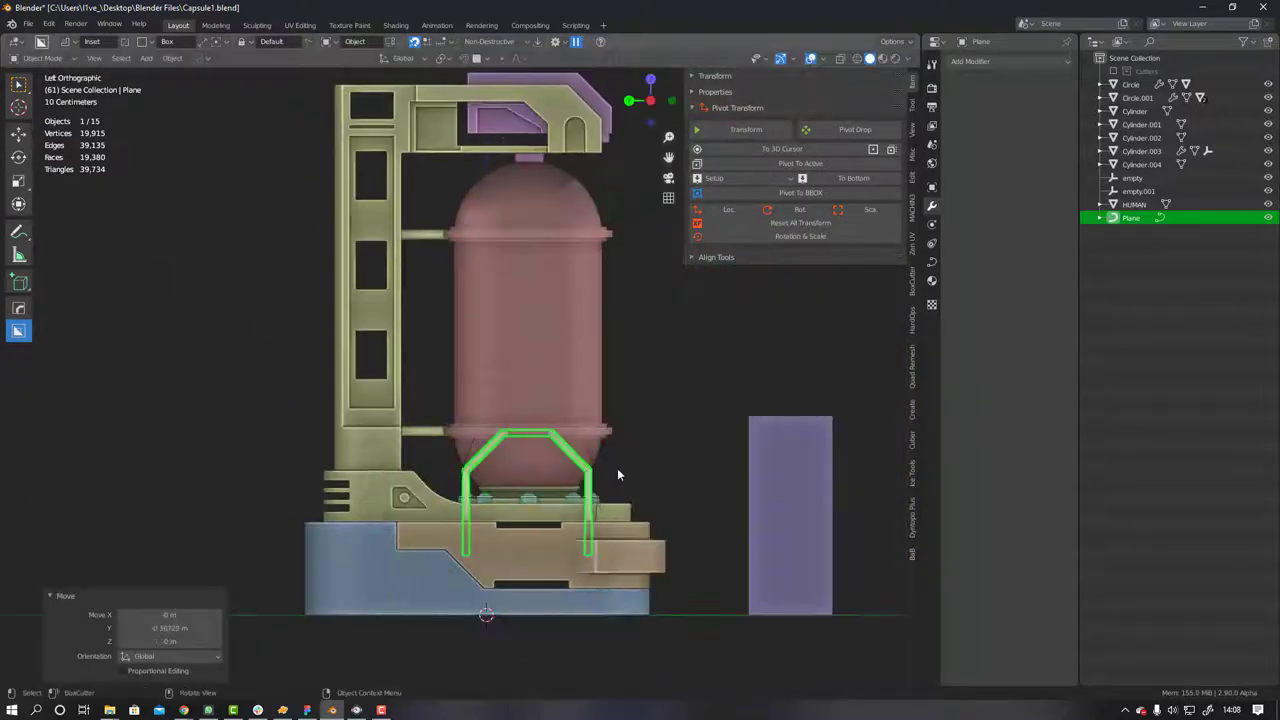
{"action": "mouse_move", "coordinate": [617, 474]}
{"action": "middle_mouse_down"}
{"action": "mouse_move", "coordinate": [496, 521]}
{"action": "mouse_move", "coordinate": [486, 379]}
{"action": "middle_mouse_up"}
{"action": "left_click", "coordinate": [508, 514]}
Fillet the curve's corners into a rounded U shape
{"action": "key", "text": "Tab"}
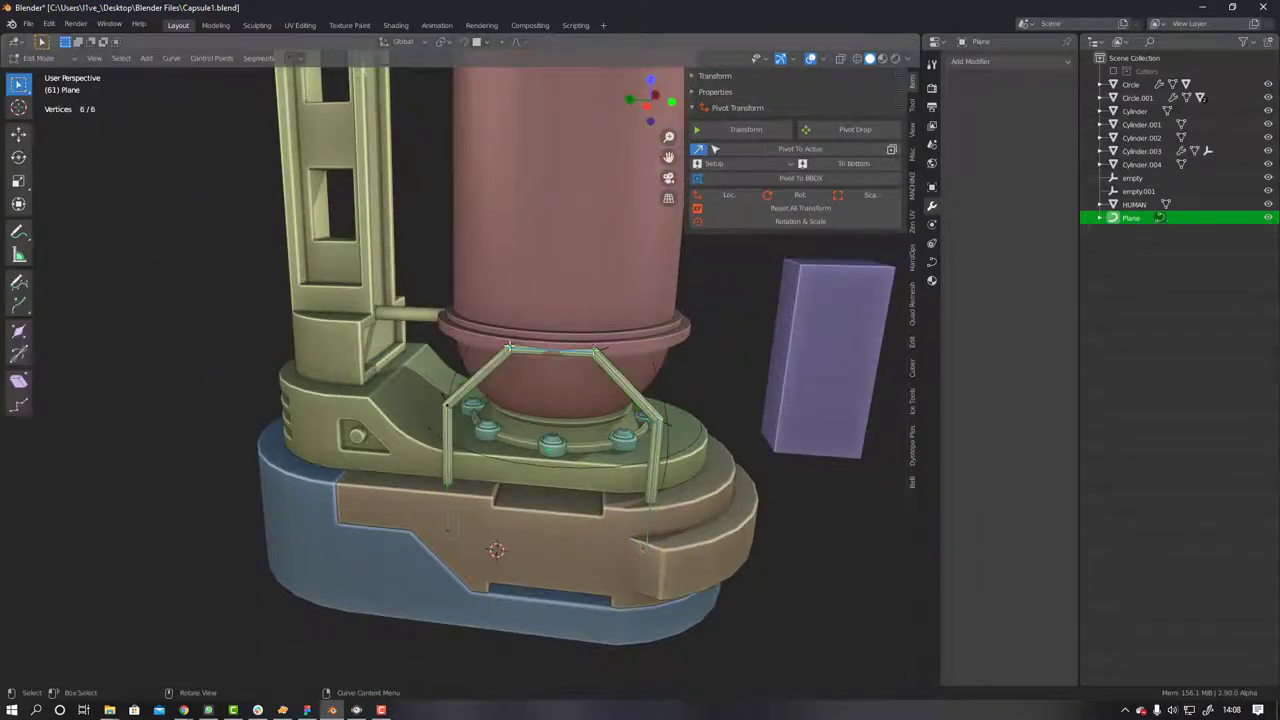
{"action": "right_click", "coordinate": [622, 250]}
{"action": "left_click", "coordinate": [622, 250]}
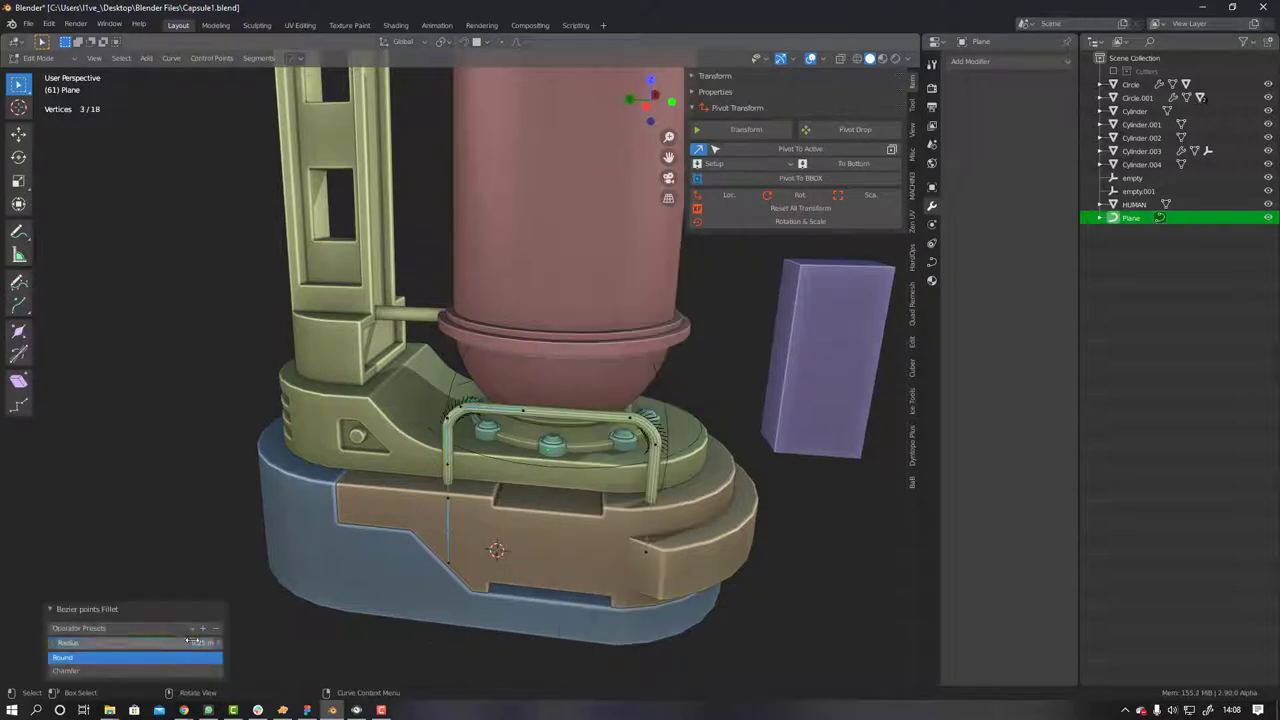
{"action": "key", "text": "Tab"}
{"action": "middle_click_drag", "start_coordinate": [729, 363], "coordinate": [364, 462], "text": "alt"}
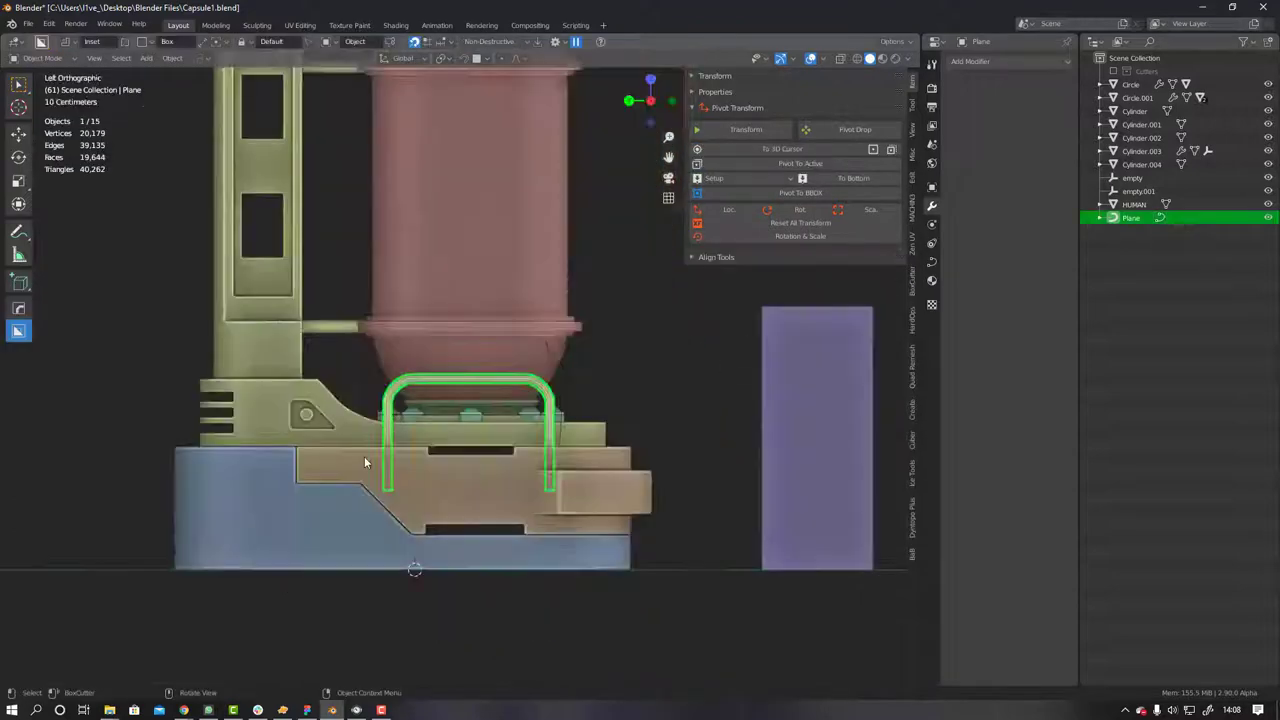
{"action": "left_click", "coordinate": [556, 522]}
{"action": "scroll", "coordinate": [556, 522], "scroll_direction": "up", "scroll_amount": 3}
{"action": "key", "text": "Tab"}
{"action": "middle_click_drag", "start_coordinate": [556, 522], "coordinate": [480, 452]}
Convert the curve into a tube mesh with HardOps and add a sleeve edge loop on its left leg
{"action": "key", "text": "q"}
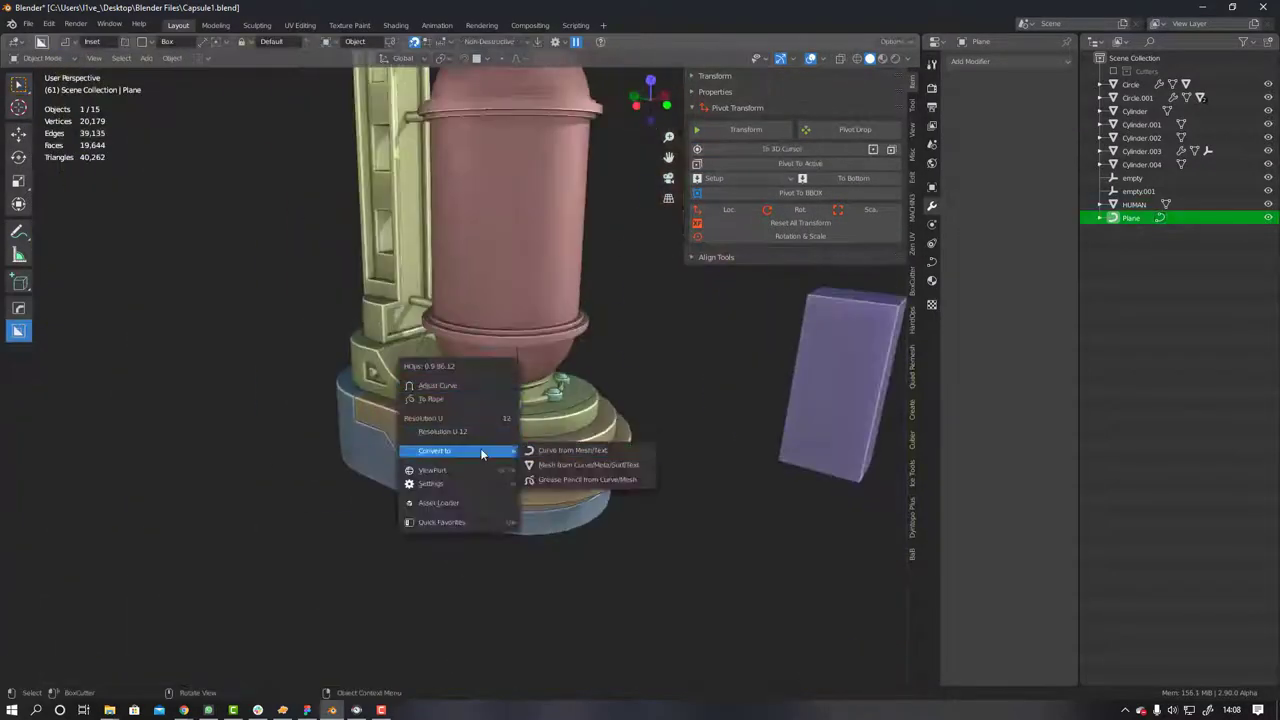
{"action": "left_click", "coordinate": [588, 464]}
{"action": "scroll", "coordinate": [500, 420], "scroll_direction": "up", "scroll_amount": 3}
{"action": "key", "text": "Tab"}
{"action": "key", "text": "ctrl+r"}
{"action": "middle_click_drag", "start_coordinate": [709, 297], "coordinate": [332, 305], "text": "alt"}
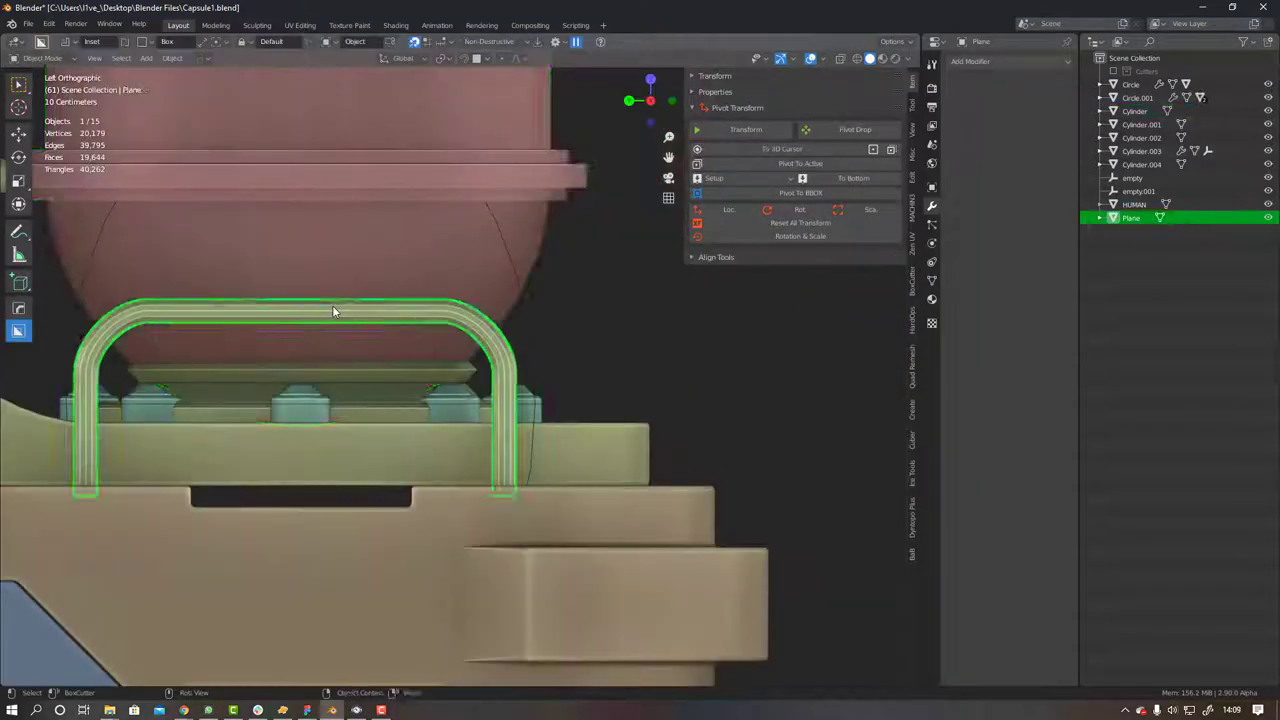
{"action": "key", "text": "KP_Divide"}
{"action": "left_click", "coordinate": [316, 443]}
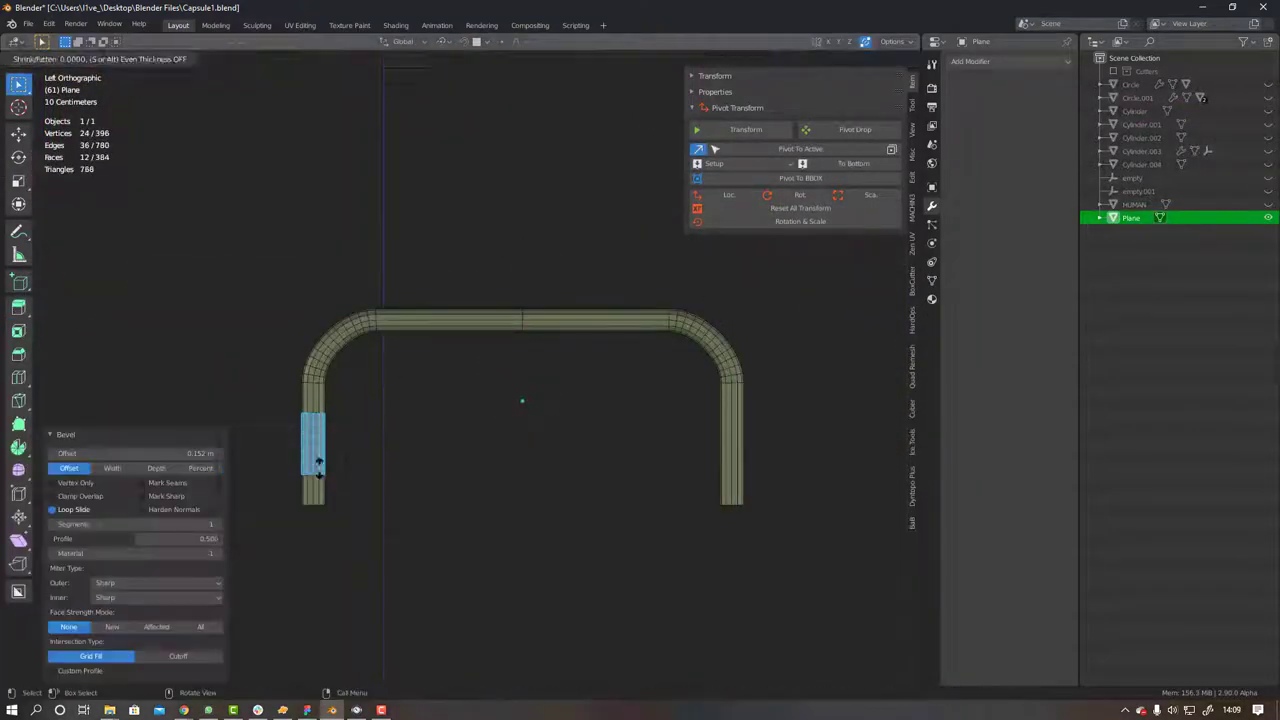
{"action": "middle_click_drag", "start_coordinate": [316, 443], "coordinate": [308, 420]}
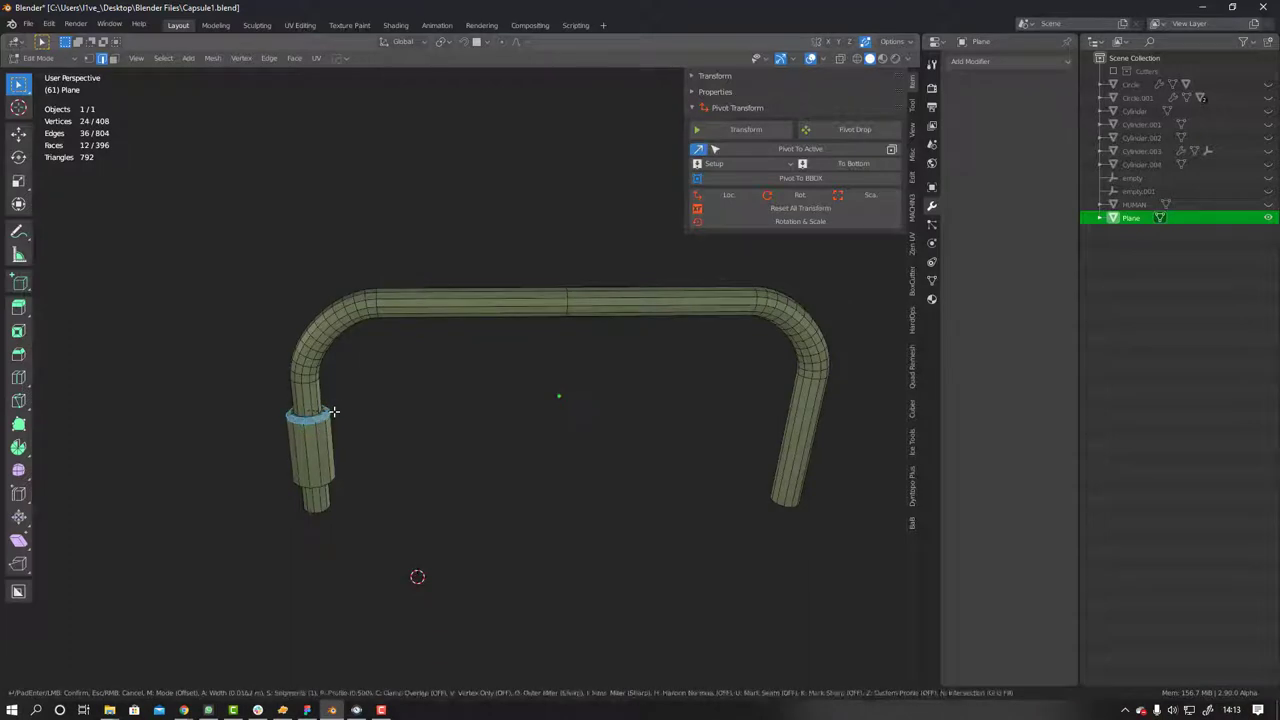
{"action": "key", "text": "alt+x"}
Mirror the handle across a new empty and apply HardOps Sharpen to mark its sleeve loops sharp
{"action": "left_click", "coordinate": [302, 588]}
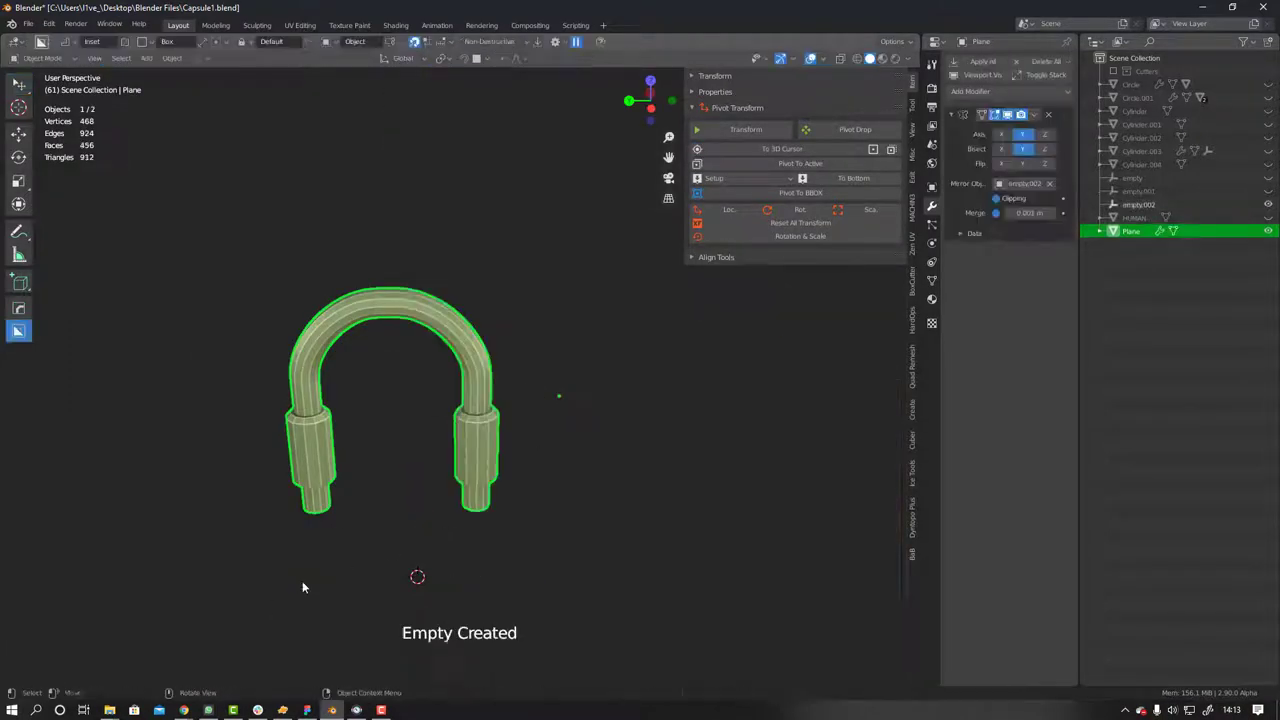
{"action": "middle_click_drag", "start_coordinate": [546, 314], "coordinate": [532, 374]}
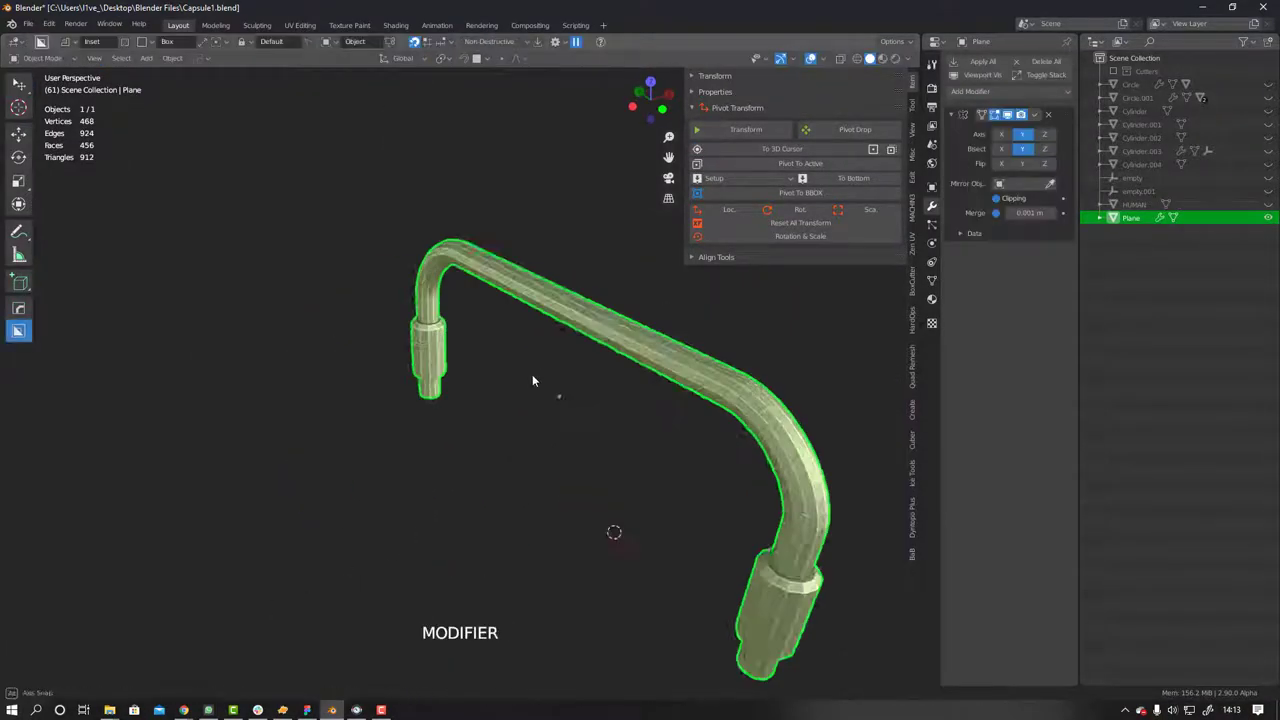
{"action": "scroll", "coordinate": [532, 380], "scroll_direction": "down", "scroll_amount": 3}
{"action": "key", "text": "ctrl+2"}
{"action": "key", "text": "Tab"}
{"action": "scroll", "coordinate": [529, 455], "scroll_direction": "up", "scroll_amount": 3}
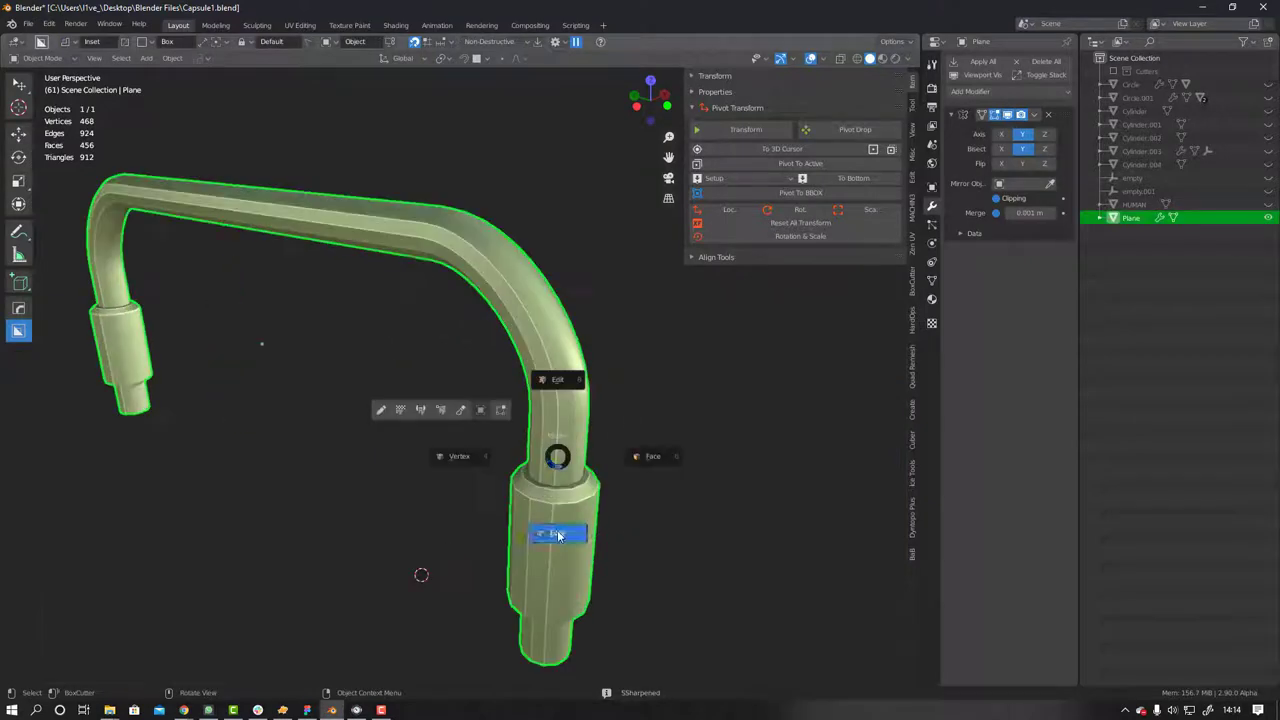
{"action": "middle_click_drag", "start_coordinate": [371, 398], "coordinate": [330, 380]}
{"action": "scroll", "coordinate": [314, 380], "scroll_direction": "down", "scroll_amount": 3}
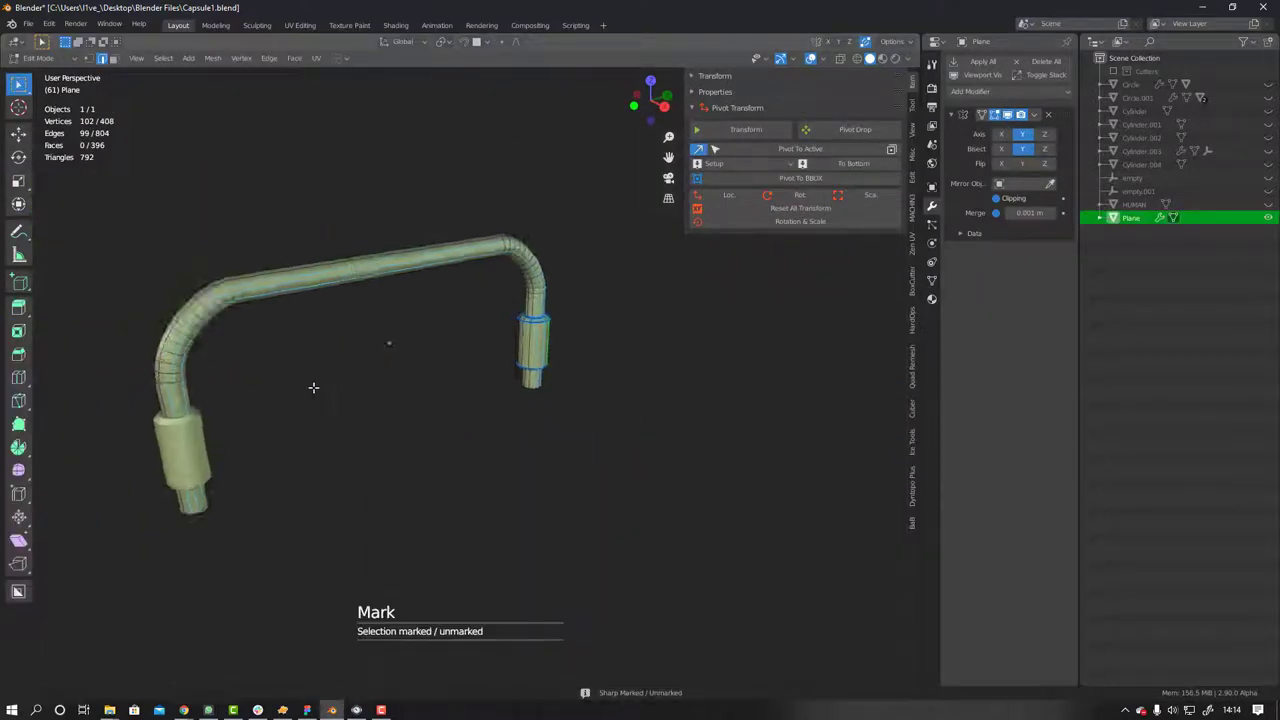
{"action": "key", "text": "Tab"}
Exit local view and HardOps-mirror the handle to the capsule base's opposite side
{"action": "key", "text": "KP_Divide"}
{"action": "key", "text": "alt+x"}
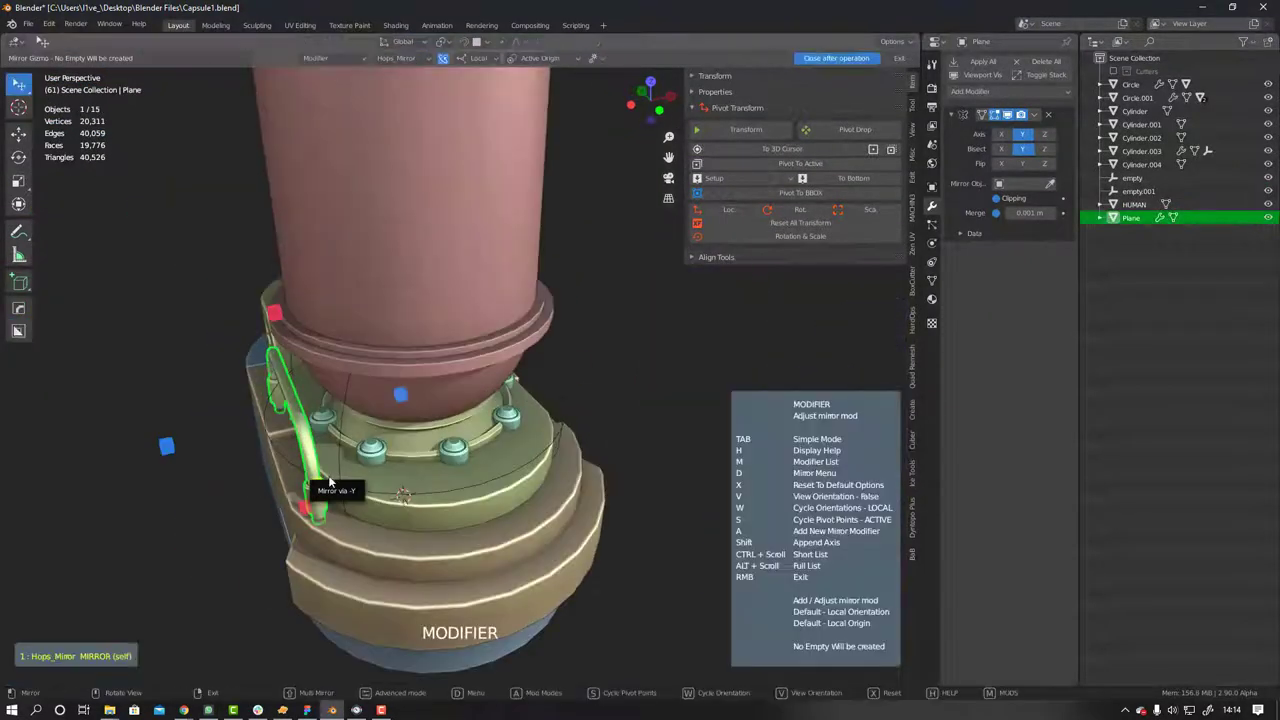
{"action": "key", "text": "d"}
{"action": "left_click", "coordinate": [311, 662]}
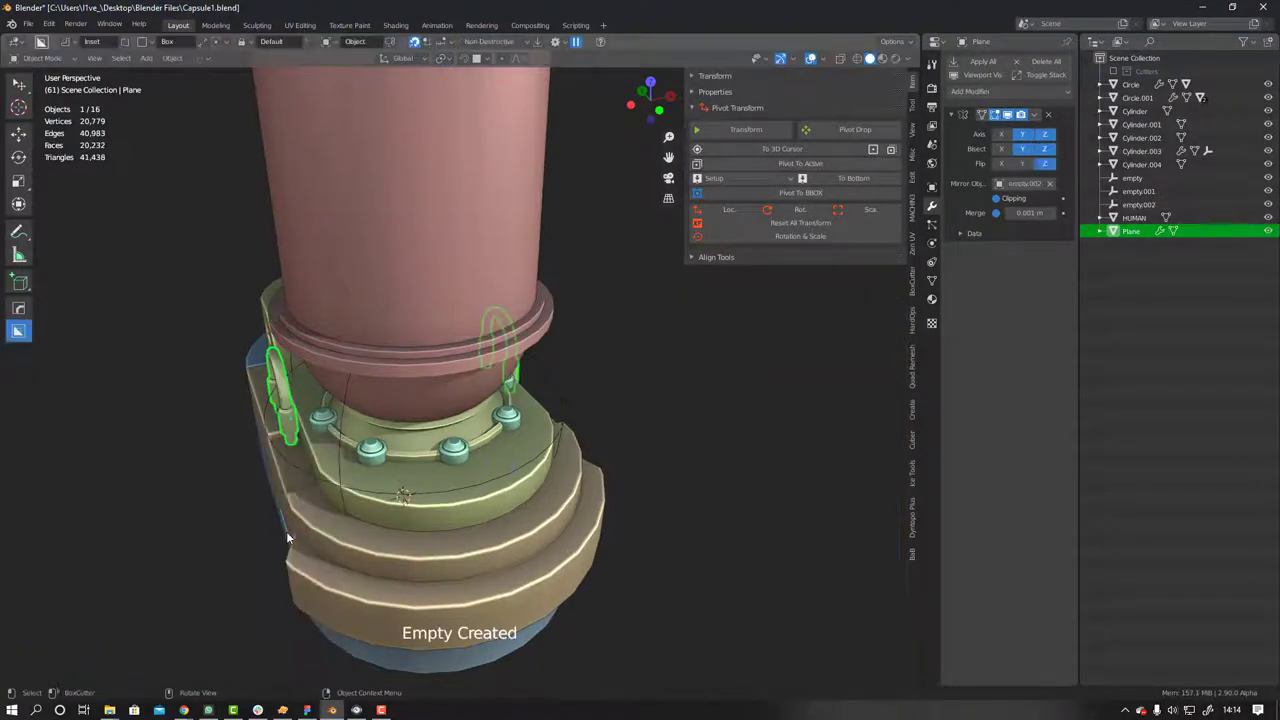
{"action": "scroll", "coordinate": [576, 449], "scroll_direction": "down", "scroll_amount": 3}
{"action": "scroll", "coordinate": [576, 449], "scroll_direction": "up", "scroll_amount": 4}
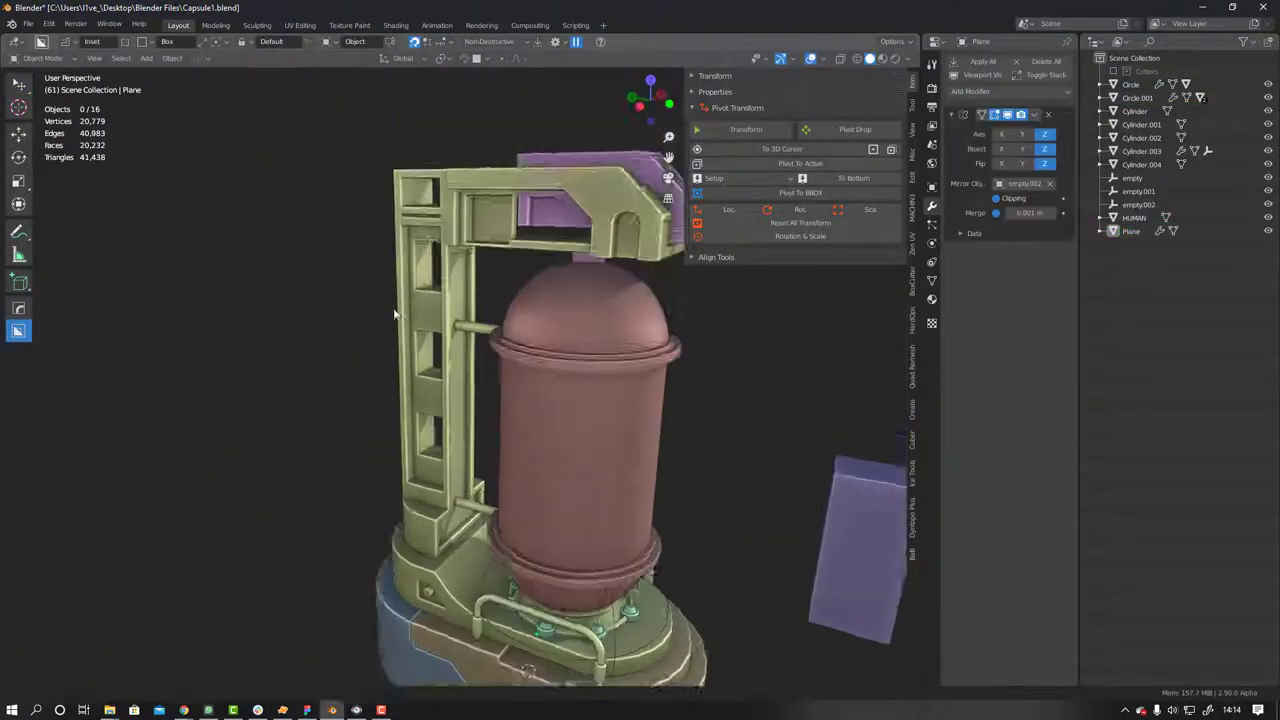
{"action": "left_click", "coordinate": [440, 400]}
Select the ring Slice.002 in front view and attempt a bevelled slot cut, cancelling it
{"action": "middle_click_drag", "start_coordinate": [250, 350], "coordinate": [106, 357]}
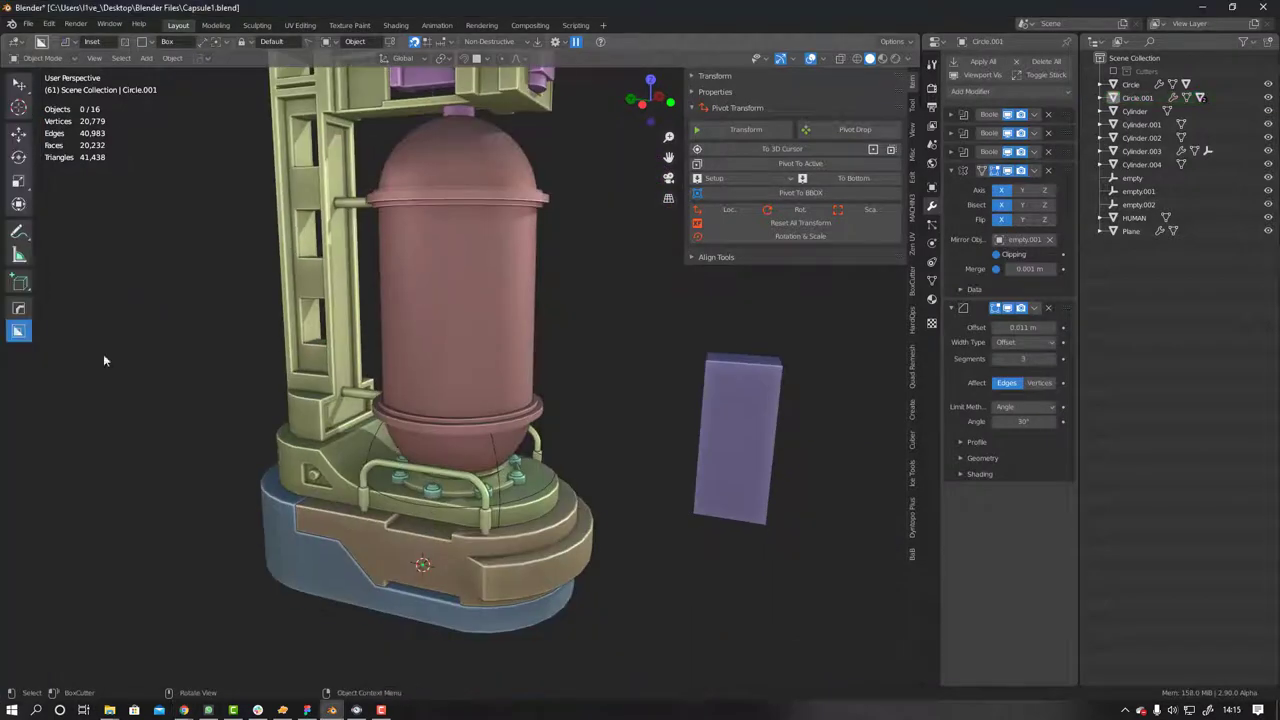
{"action": "left_click", "coordinate": [428, 560]}
{"action": "scroll", "coordinate": [428, 477], "scroll_direction": "up", "scroll_amount": 3}
{"action": "key", "text": "ctrl+KP_3"}
{"action": "key", "text": "KP_1"}
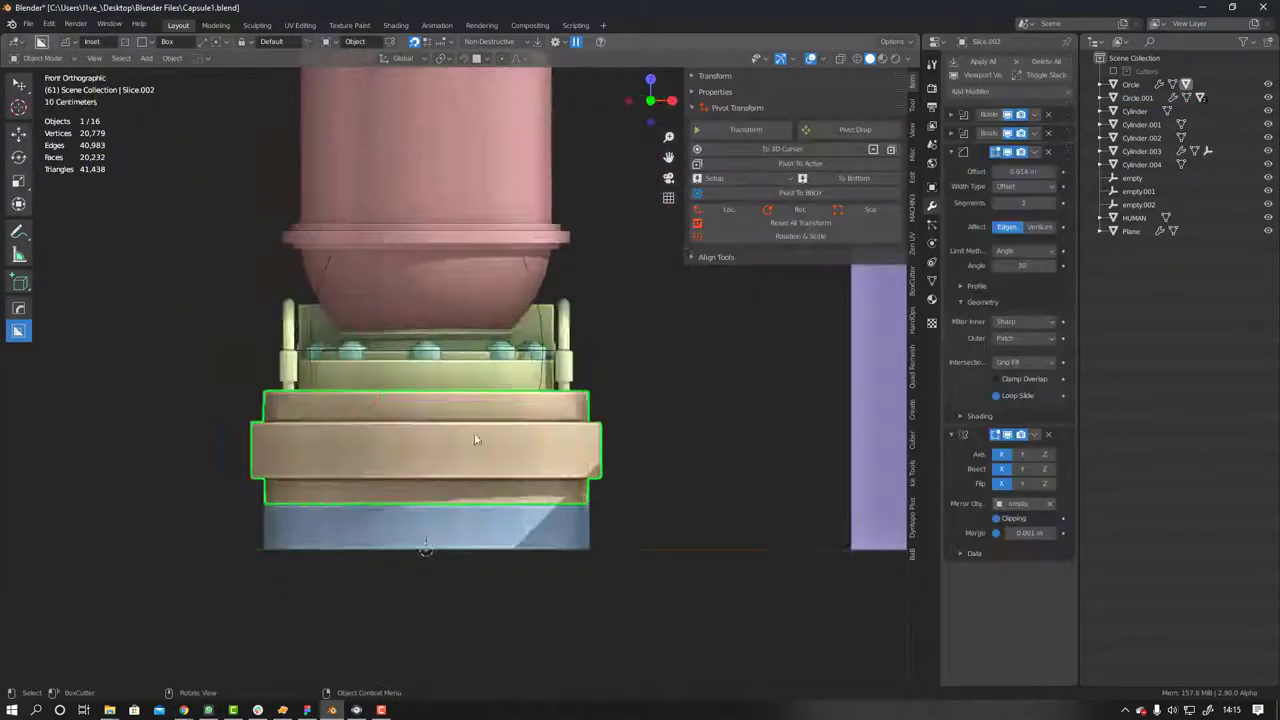
{"action": "key", "text": "b"}
{"action": "key", "text": "Escape"}
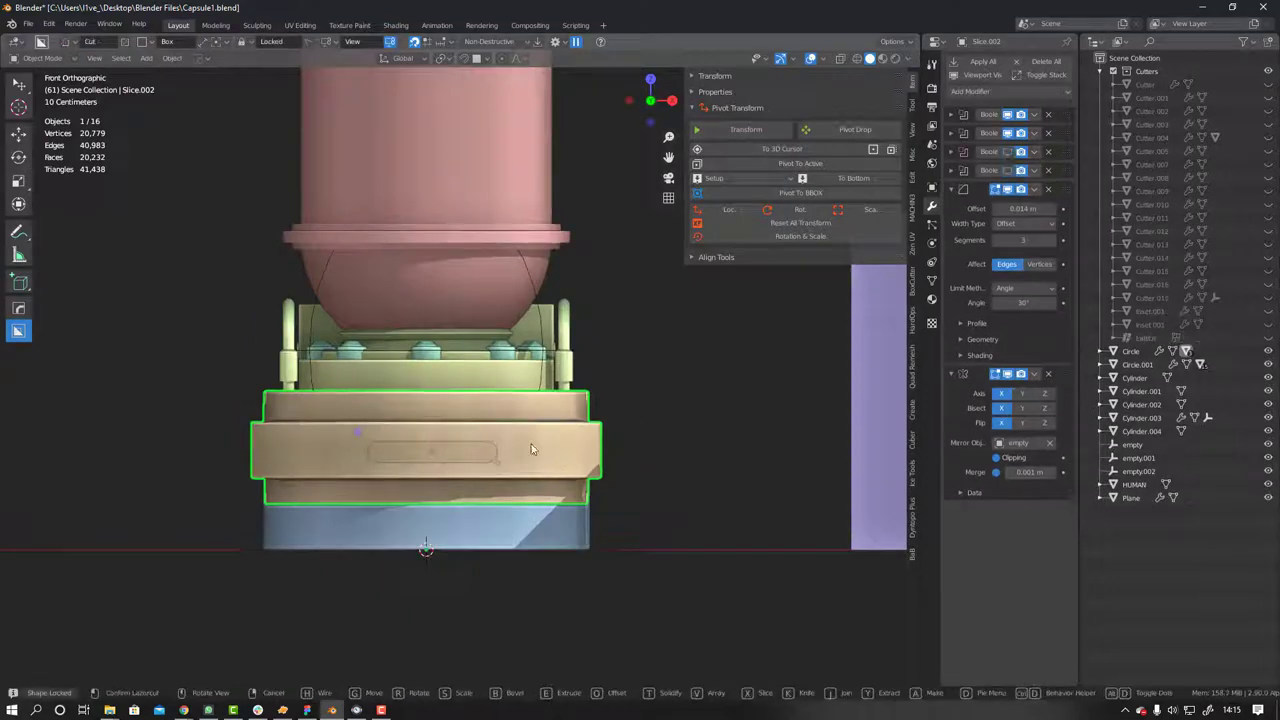
Reselect the ring beneath the capsule and give it level 2 subdivision
{"action": "middle_click_drag", "start_coordinate": [531, 449], "coordinate": [580, 500]}
{"action": "scroll", "coordinate": [585, 502], "scroll_direction": "down", "scroll_amount": 1, "text": "ctrl"}
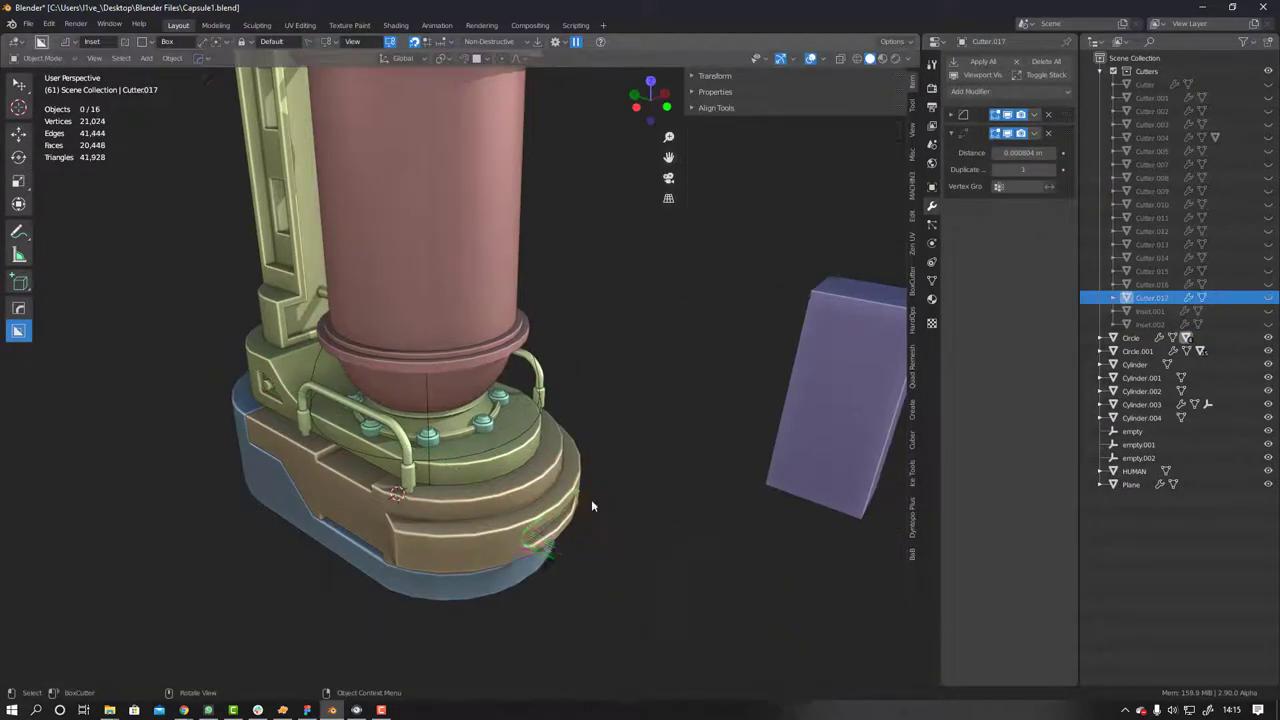
{"action": "left_click", "coordinate": [591, 506]}
{"action": "scroll", "coordinate": [652, 474], "scroll_direction": "down", "scroll_amount": 3}
{"action": "middle_click_drag", "start_coordinate": [652, 474], "coordinate": [495, 501]}
{"action": "key", "text": "ctrl+2"}
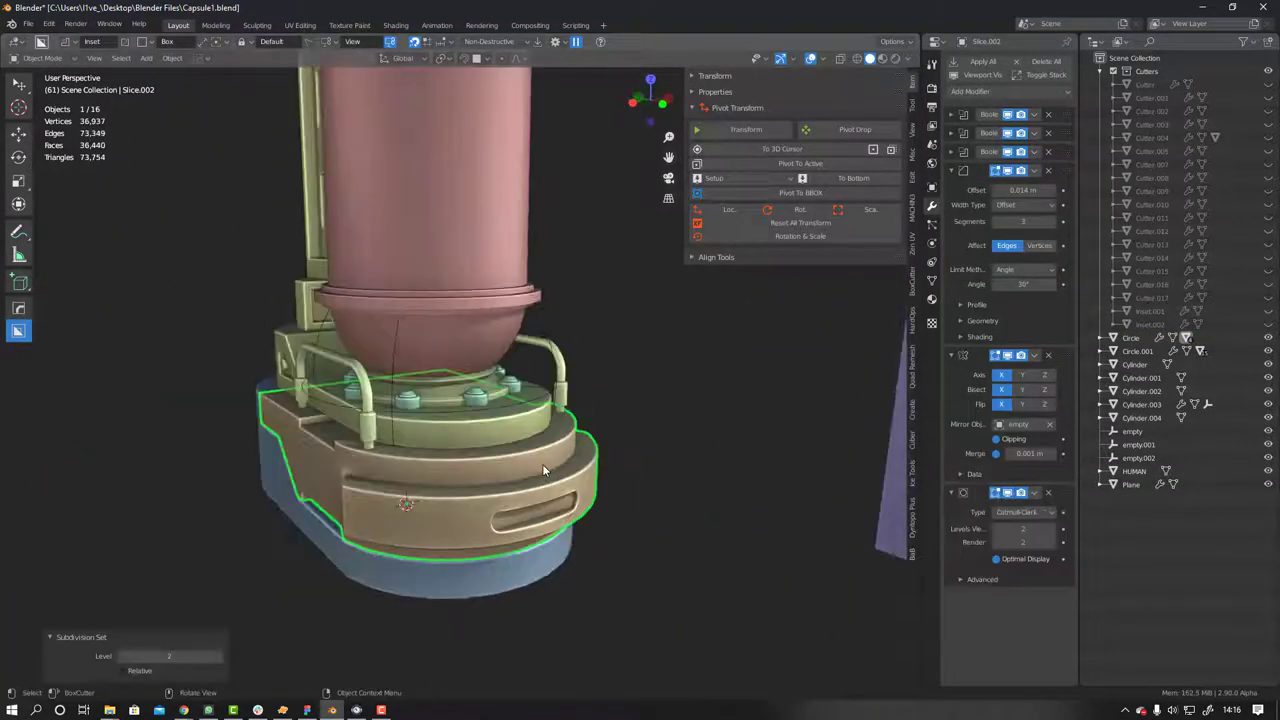
Rotate slot Cutter.017 around Y and move it along X and Z to reposition the cut
{"action": "left_click", "coordinate": [503, 518]}
{"action": "key", "text": "r"}
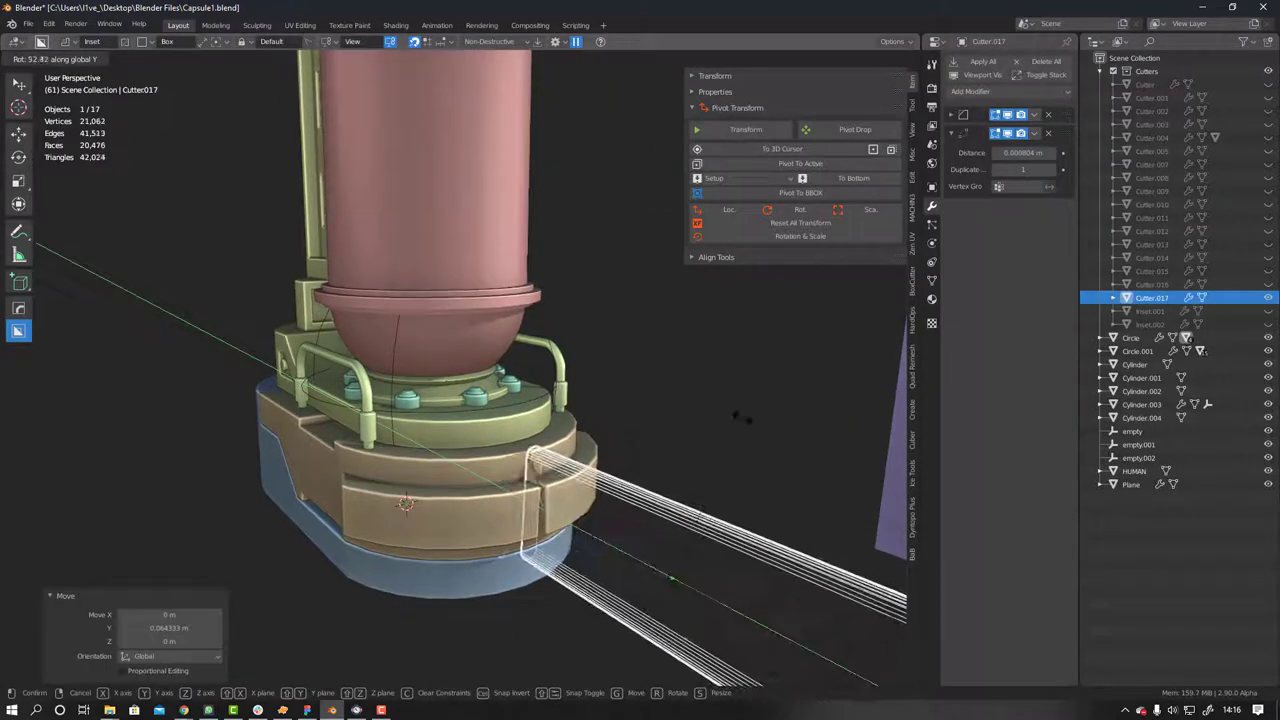
{"action": "left_click", "coordinate": [612, 487]}
{"action": "key", "text": "r"}
{"action": "key", "text": "y"}
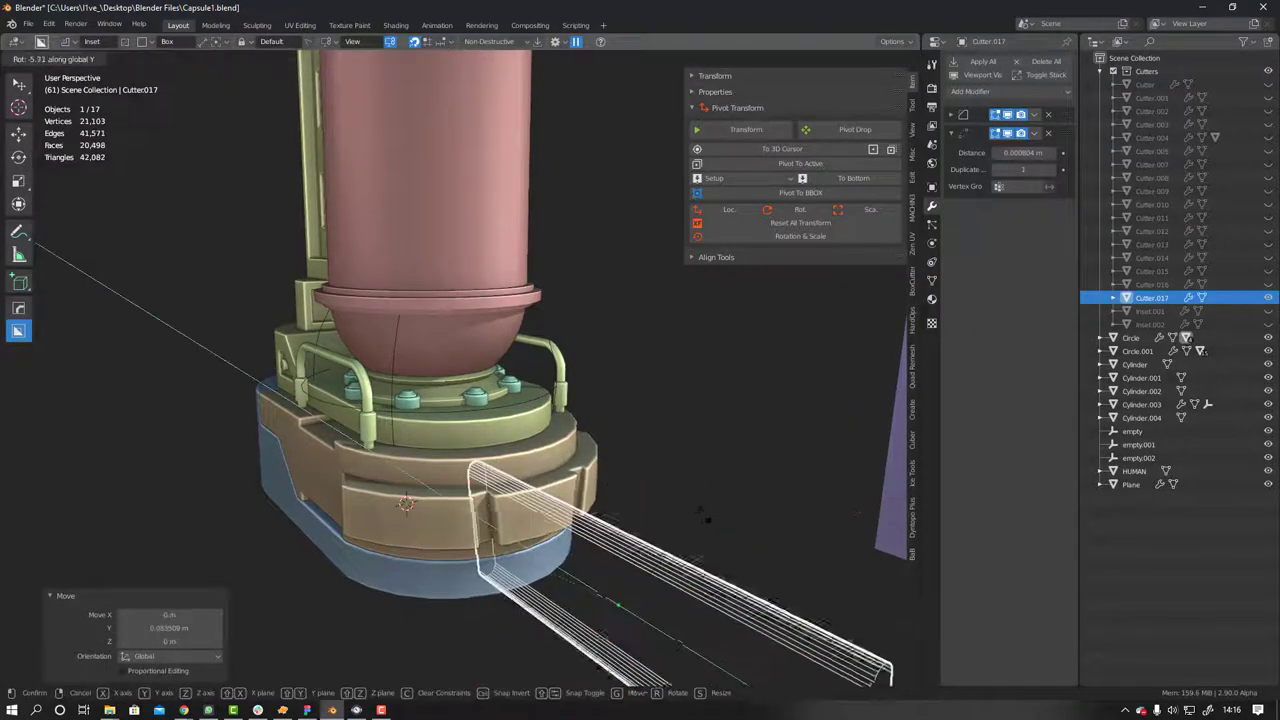
{"action": "key", "text": "g"}
{"action": "key", "text": "x"}
{"action": "left_click", "coordinate": [781, 529]}
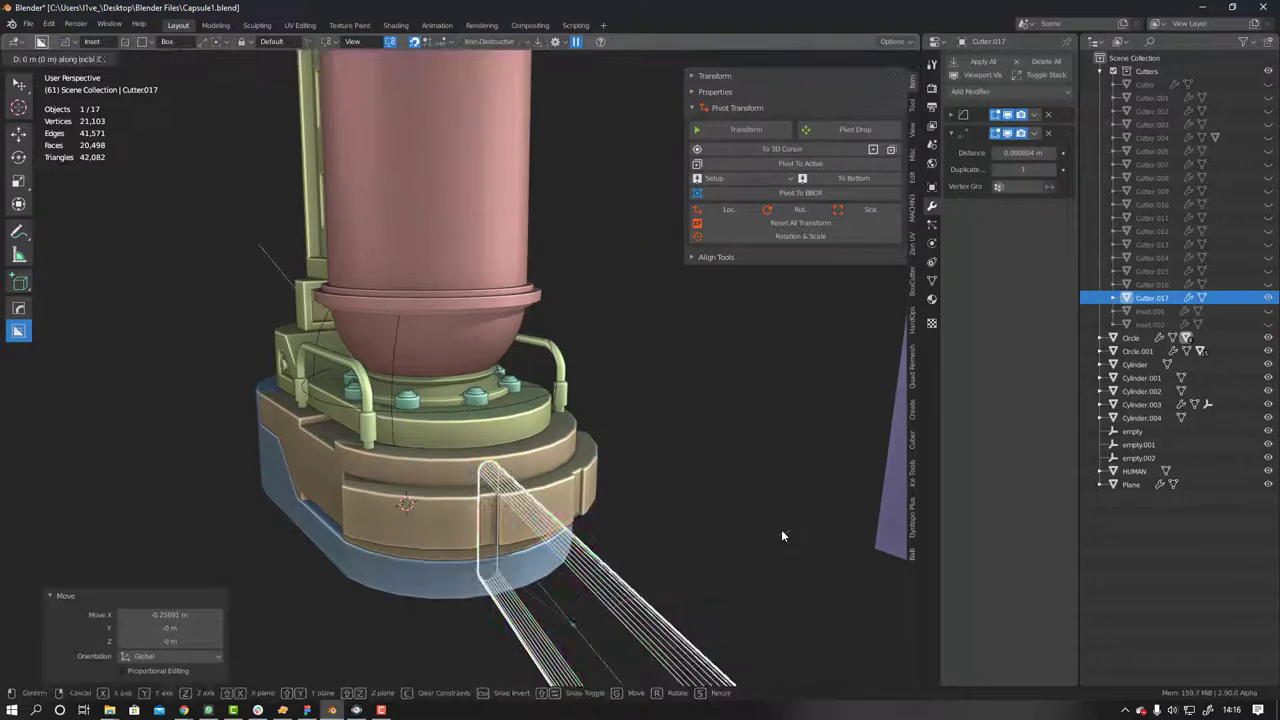
{"action": "key", "text": "g"}
{"action": "key", "text": "z"}
{"action": "key", "text": "z"}
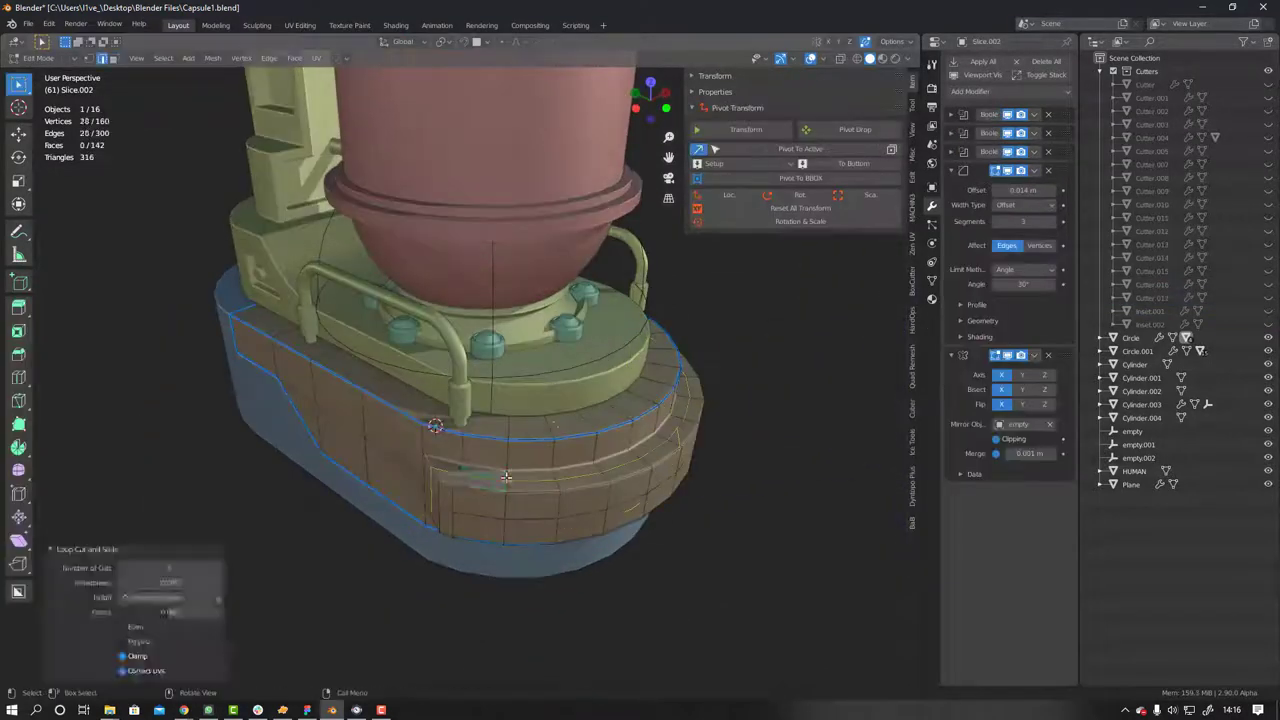
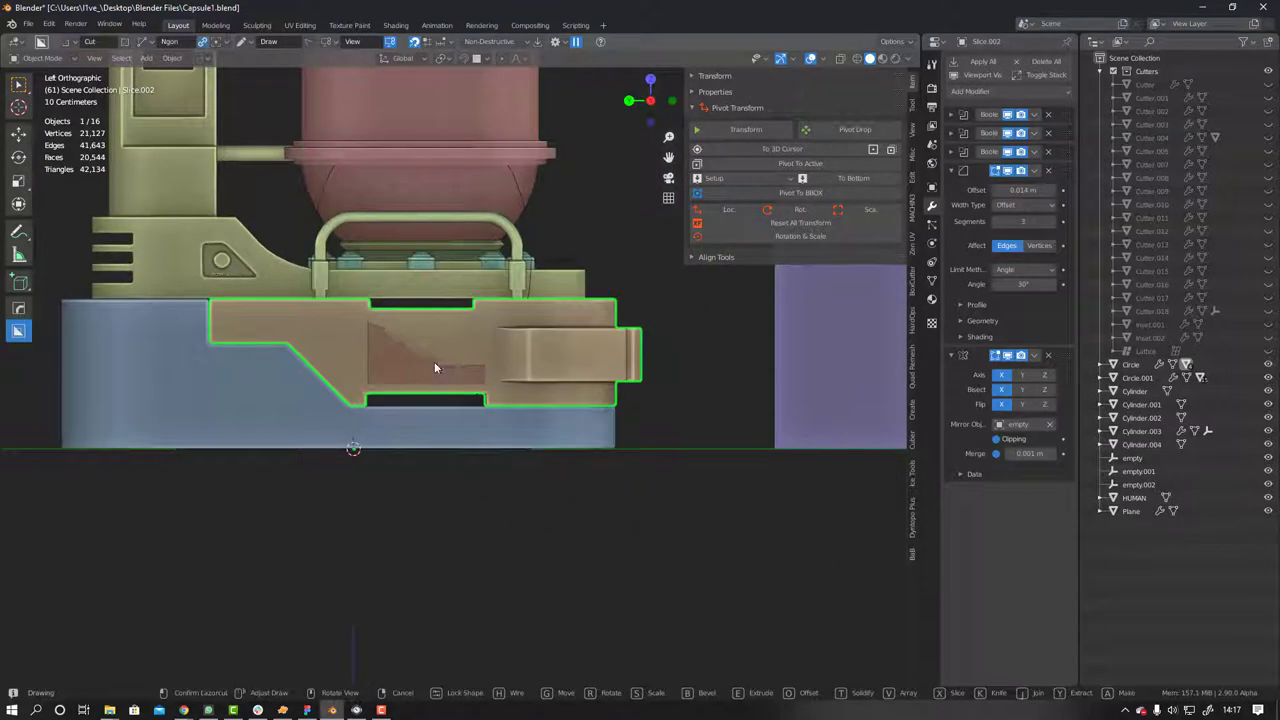
Draw new BoxCutter cut-outs into the side of the tan plate and commit them
{"action": "left_click", "coordinate": [392, 320]}
{"action": "middle_click_drag", "start_coordinate": [565, 296], "coordinate": [474, 357]}
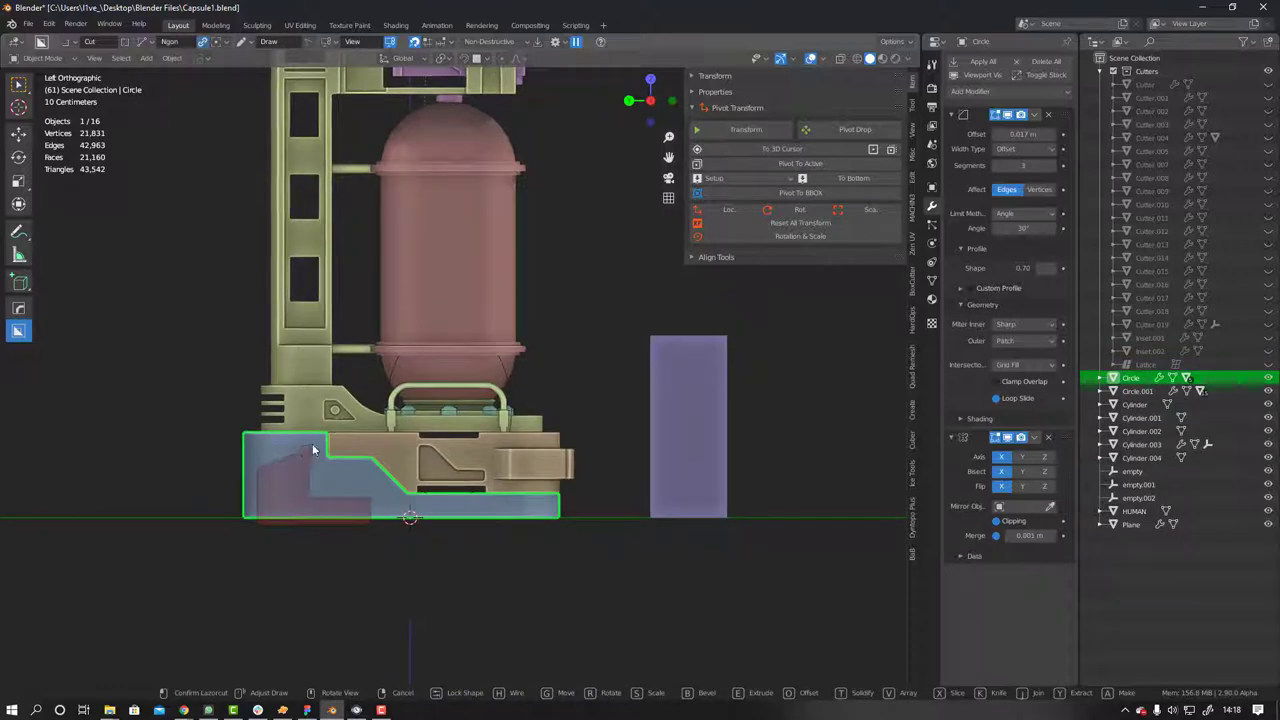
{"action": "mouse_move", "coordinate": [268, 467]}
{"action": "middle_mouse_down"}
{"action": "mouse_move", "coordinate": [393, 521]}
{"action": "mouse_move", "coordinate": [421, 560]}
{"action": "middle_mouse_up"}
{"action": "scroll", "coordinate": [421, 560], "scroll_direction": "up", "scroll_amount": 5}
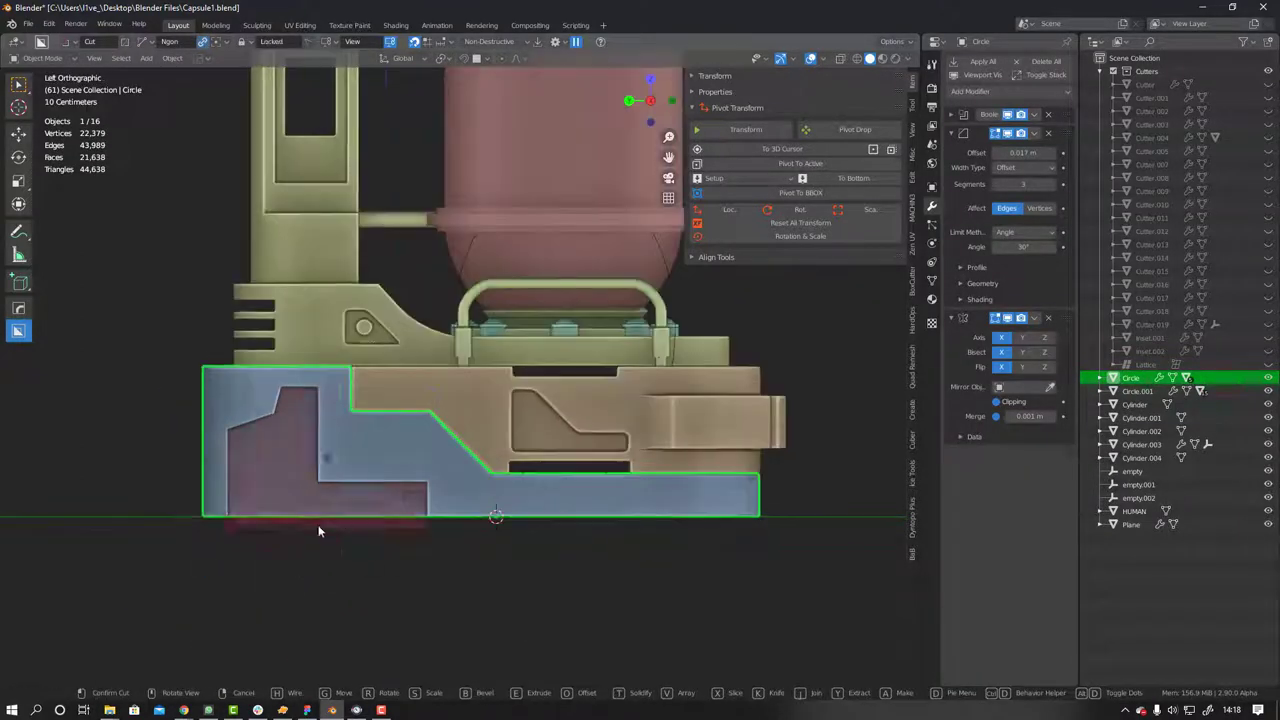
{"action": "left_click", "coordinate": [391, 526]}
Delete the stray cutter Cutter.019 sitting on the base
{"action": "key", "text": "s"}
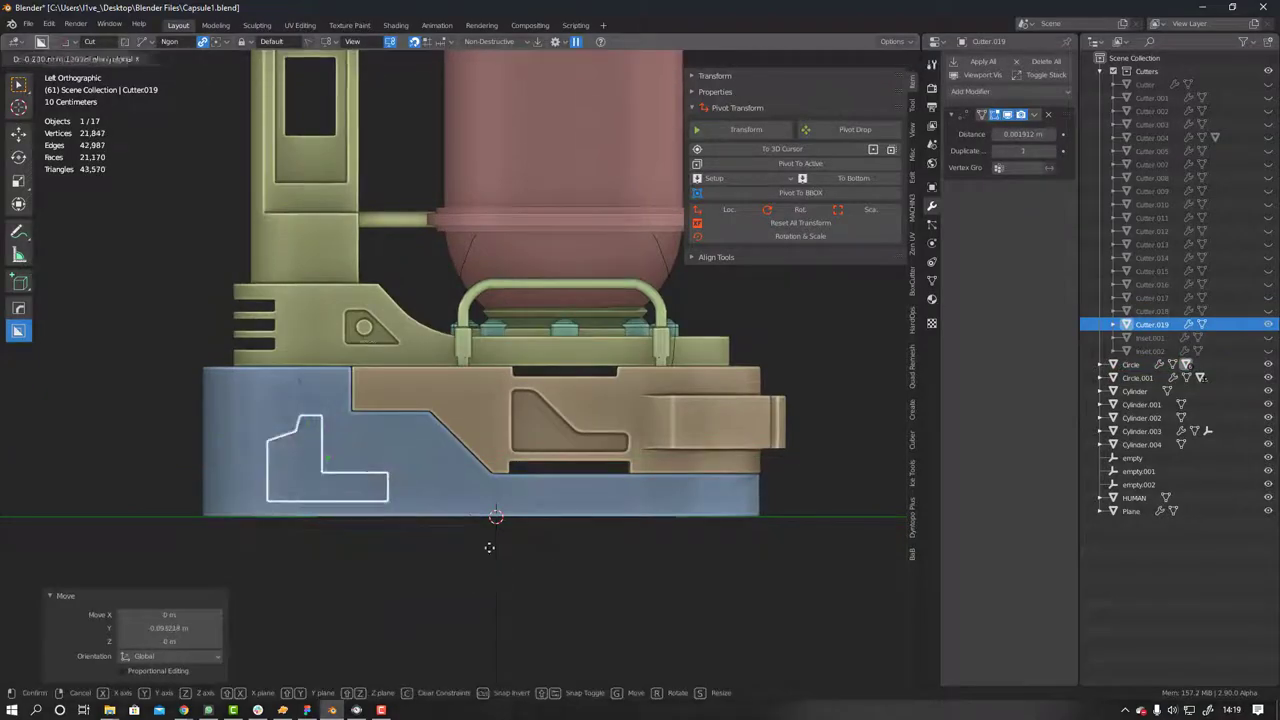
{"action": "mouse_move", "coordinate": [489, 547]}
{"action": "middle_mouse_down"}
{"action": "mouse_move", "coordinate": [477, 571]}
{"action": "mouse_move", "coordinate": [471, 457]}
{"action": "mouse_move", "coordinate": [607, 546]}
{"action": "mouse_move", "coordinate": [299, 543]}
{"action": "mouse_move", "coordinate": [316, 507]}
{"action": "mouse_move", "coordinate": [200, 452]}
{"action": "middle_mouse_up"}
{"action": "right_click", "coordinate": [620, 534]}
{"action": "key", "text": "Delete"}
Start drawing a new angled extruded cut on the tan plate Slice.002
{"action": "left_click", "coordinate": [200, 452]}
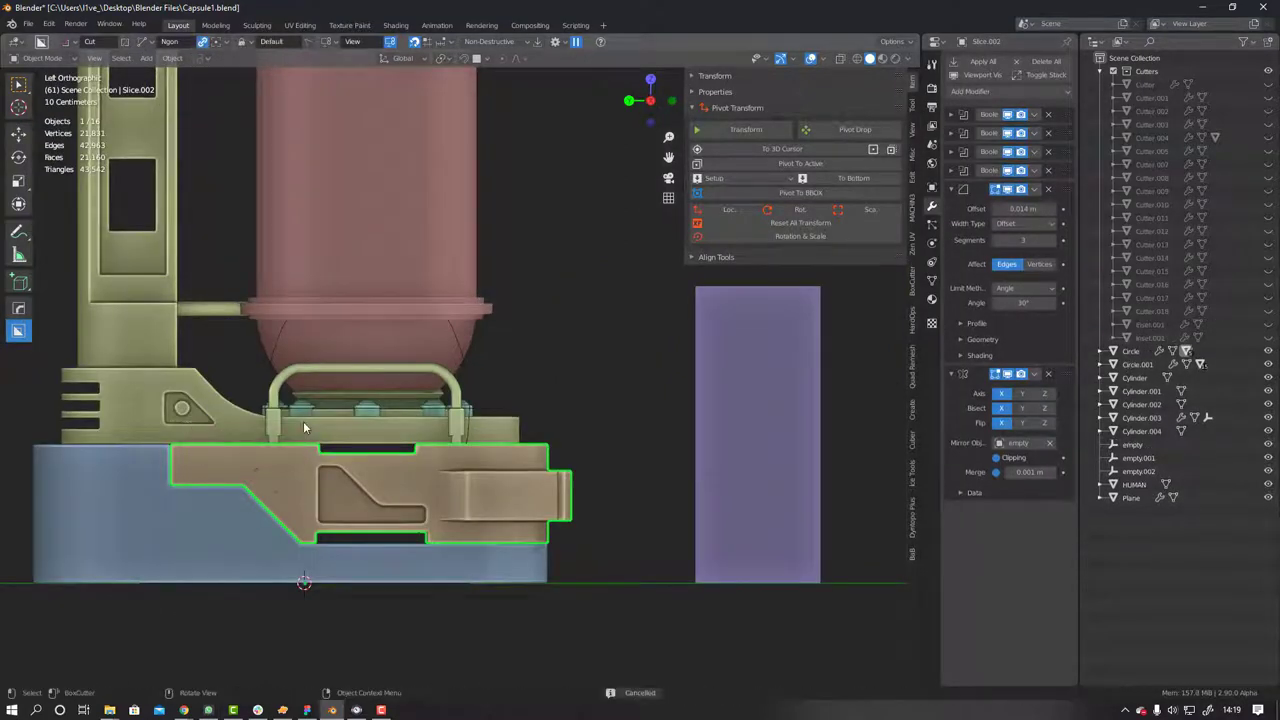
{"action": "left_click_drag", "start_coordinate": [197, 456], "coordinate": [201, 465]}
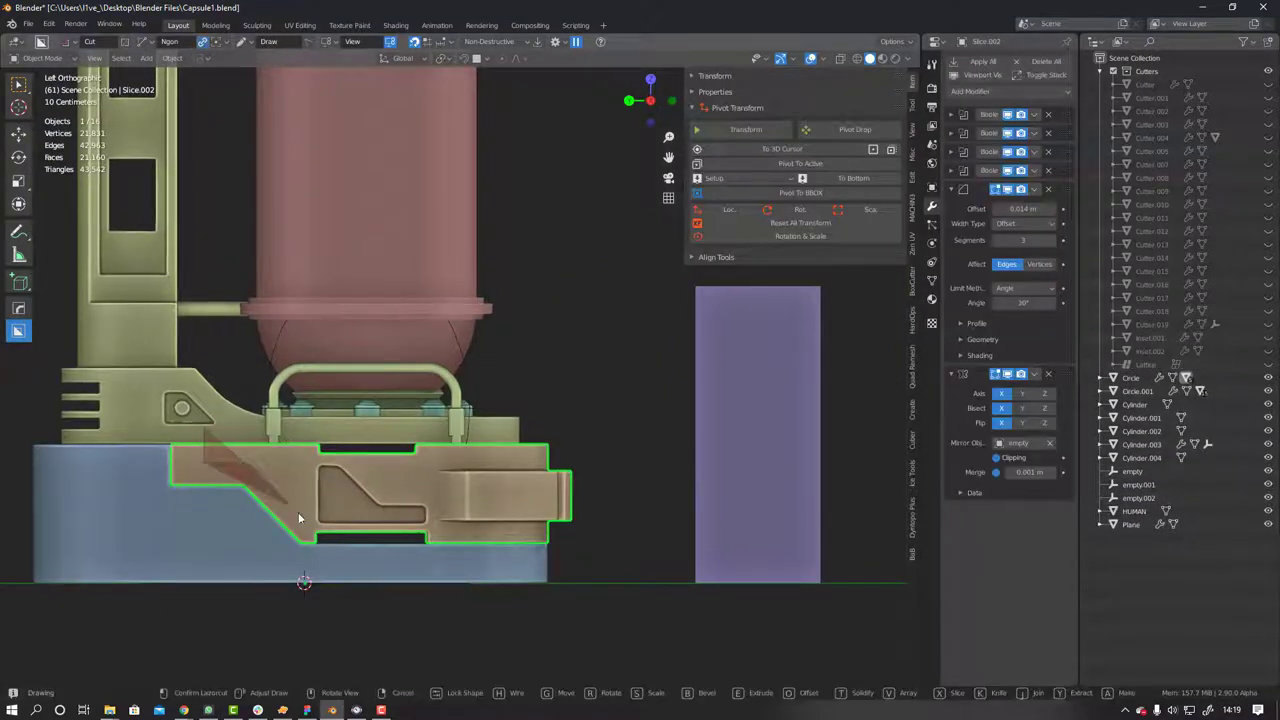
{"action": "middle_click_drag", "start_coordinate": [200, 432], "coordinate": [545, 574]}
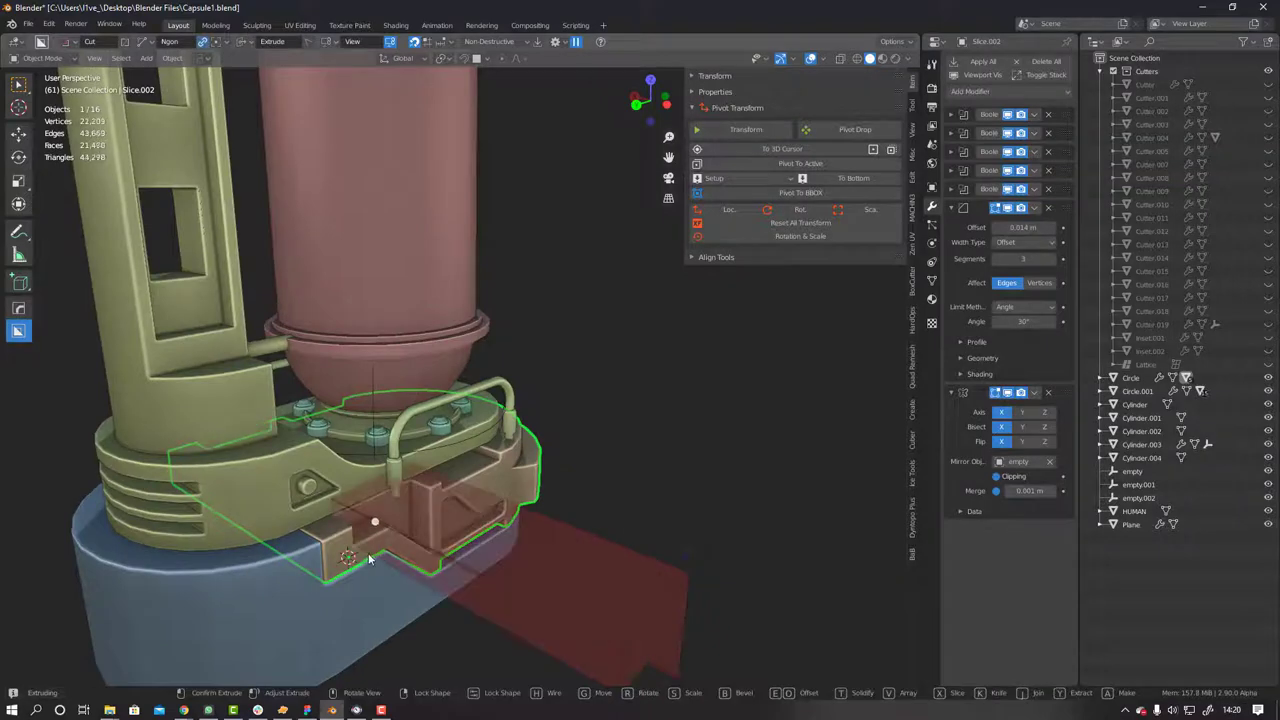
Finish the angled cut, then bevel Cylinder.003's rim edge loops with a 0.0149 m offset
{"action": "left_click", "coordinate": [368, 560]}
{"action": "middle_click_drag", "start_coordinate": [368, 560], "coordinate": [366, 497]}
{"action": "left_click", "coordinate": [366, 497]}
{"action": "key", "text": "ctrl+KP_3"}
{"action": "key", "text": "Tab"}
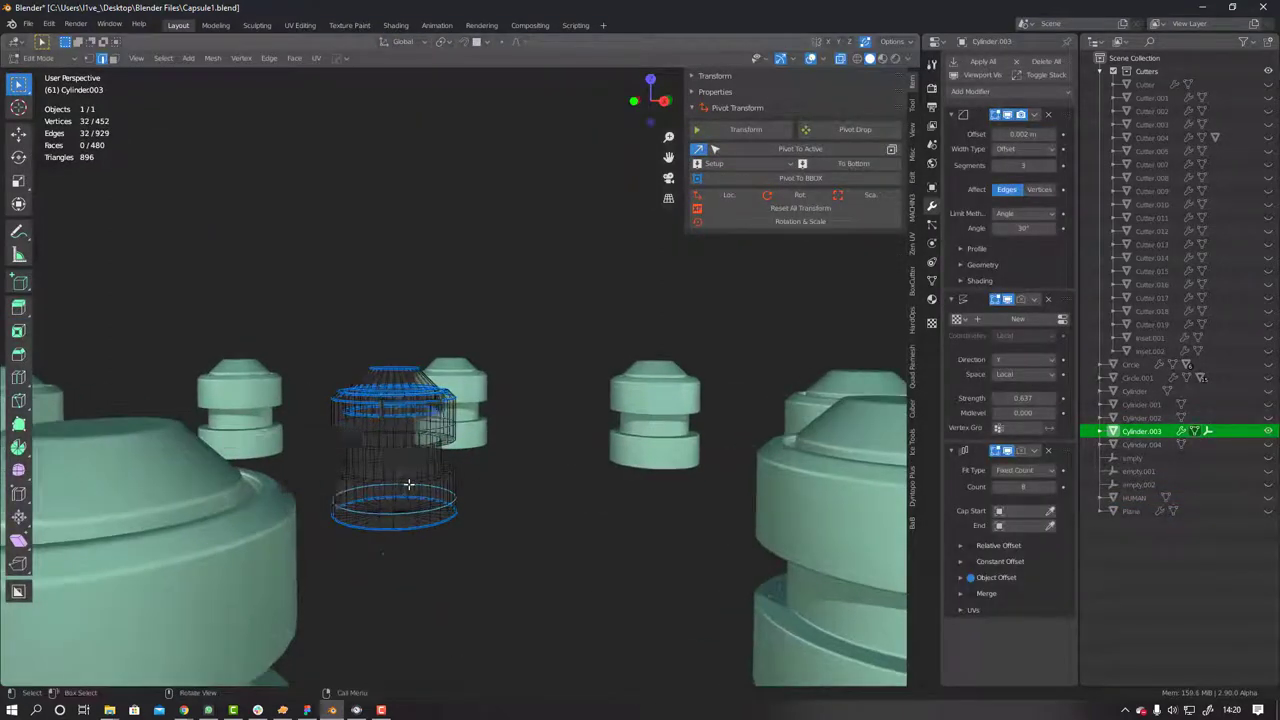
{"action": "mouse_move", "coordinate": [420, 490]}
{"action": "middle_mouse_down"}
{"action": "mouse_move", "coordinate": [427, 478]}
{"action": "mouse_move", "coordinate": [497, 530]}
{"action": "middle_mouse_up"}
{"action": "key", "text": "alt+a"}
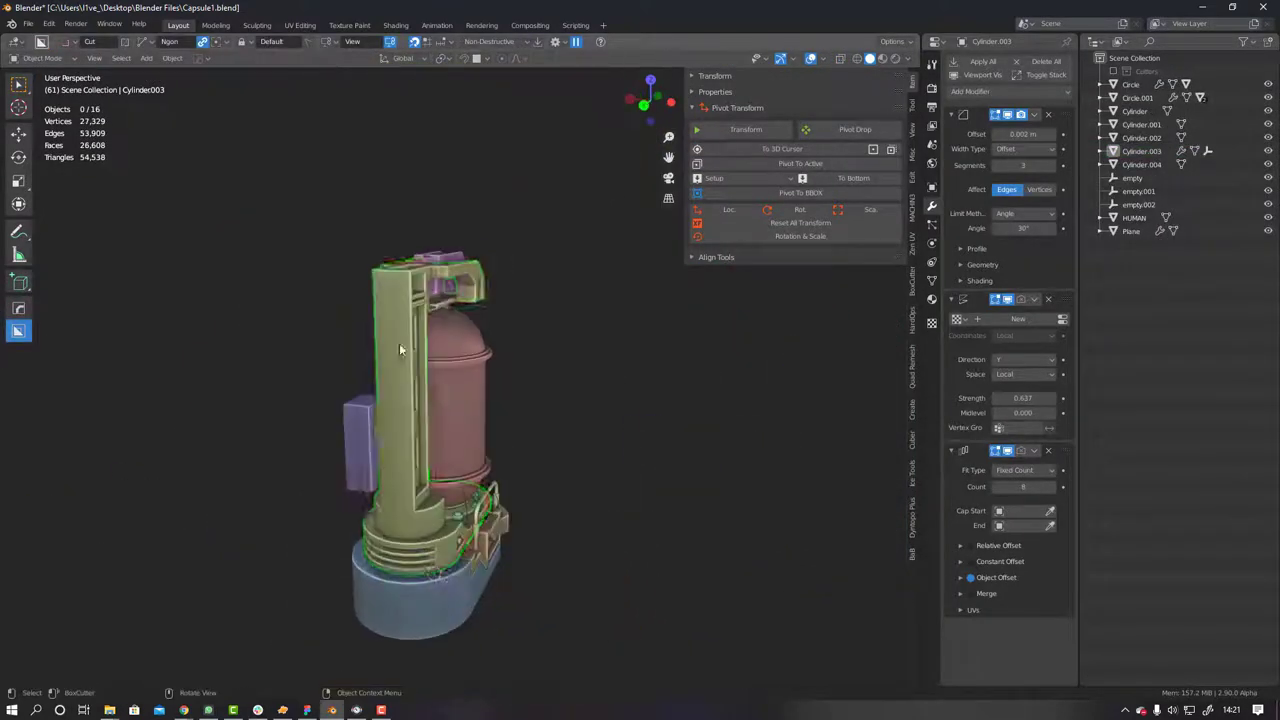
Isolate the upright frame Circle.001, apply its Boolean modifiers and remove its Bevel
{"action": "left_click", "coordinate": [399, 343]}
{"action": "key", "text": "shift+h"}
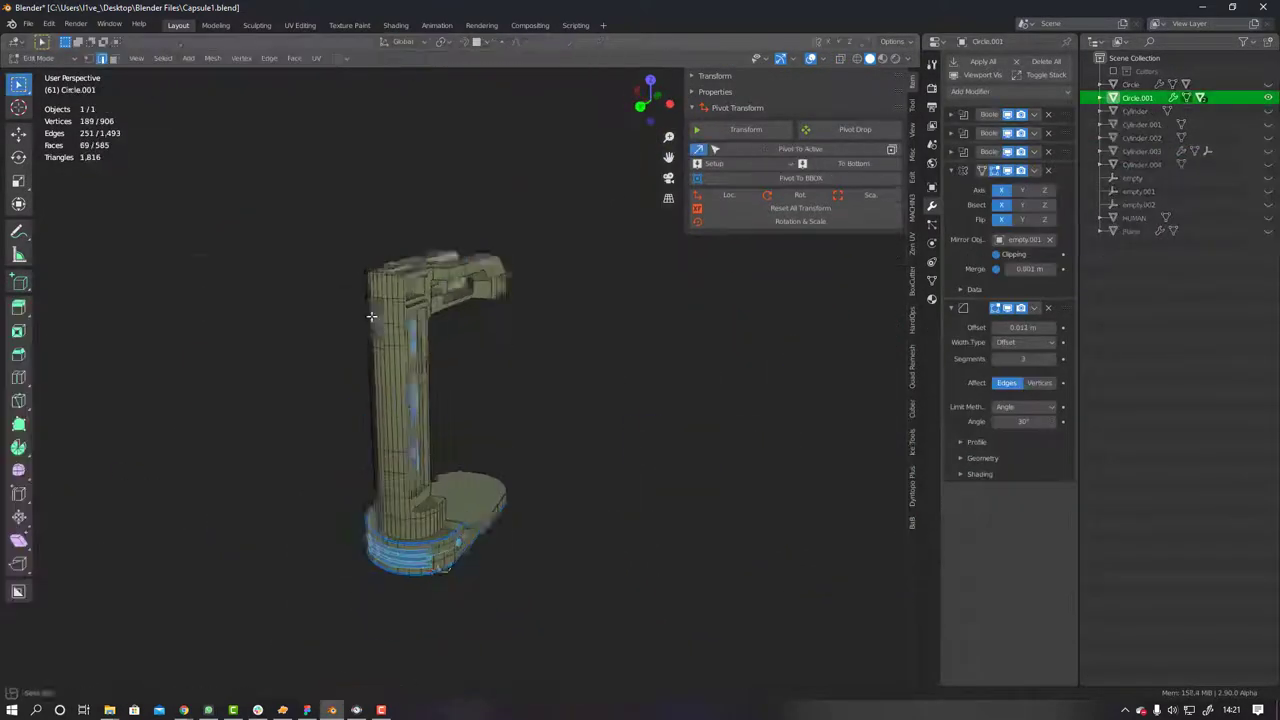
{"action": "key", "text": "KP_Decimal"}
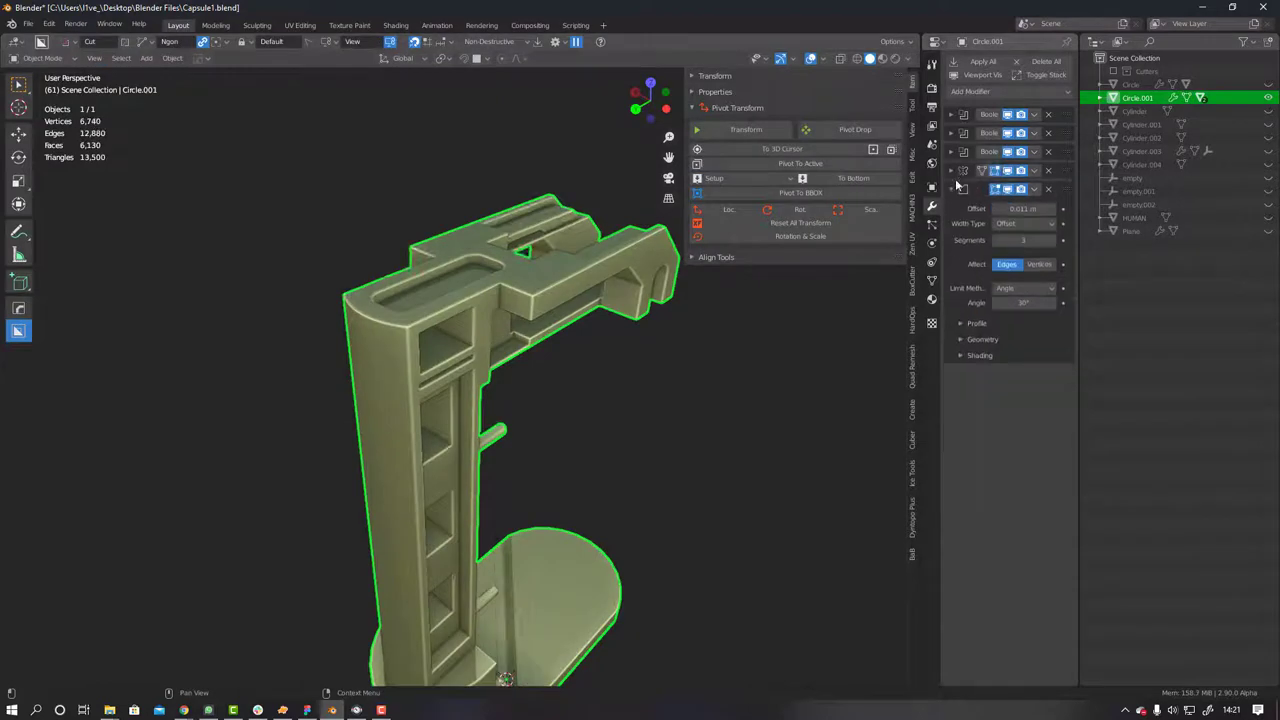
{"action": "left_click", "coordinate": [1034, 132]}
{"action": "left_click", "coordinate": [1049, 118]}
{"action": "key", "text": "ctrl+KP_3"}
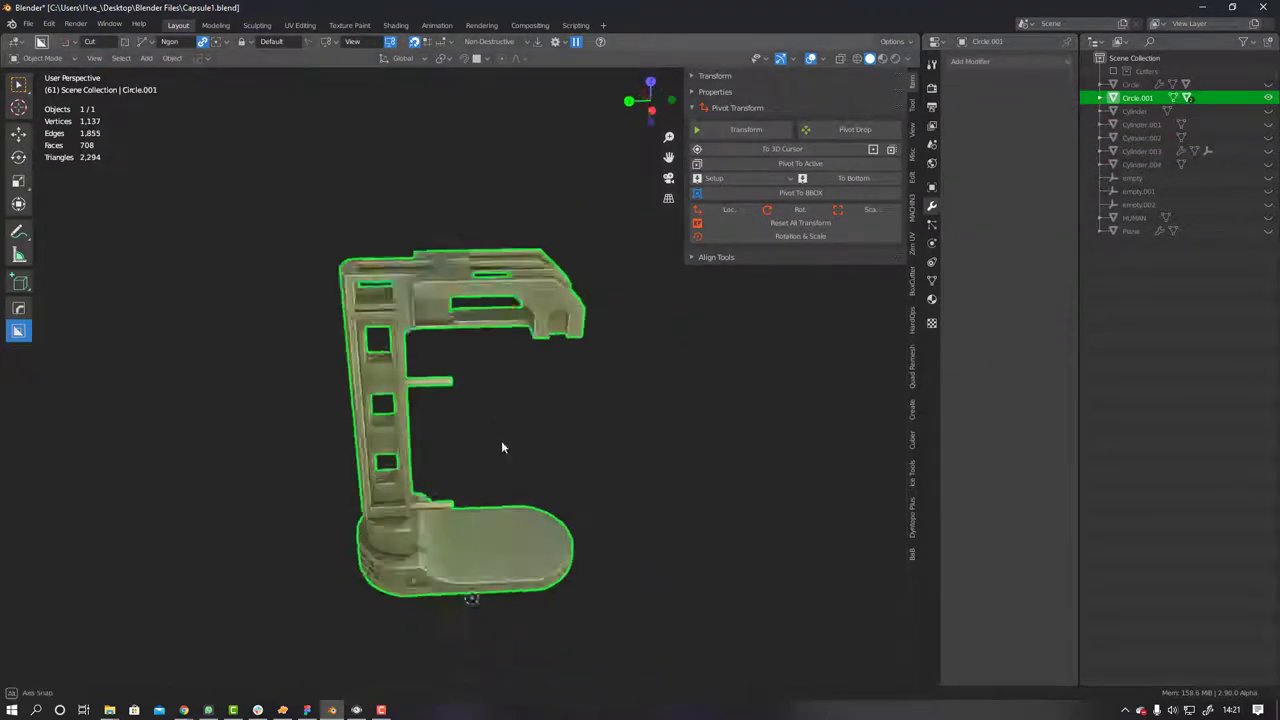
Rotate the corner cutter diagonally over the frame's corner and check its placement
{"action": "left_click", "coordinate": [414, 297]}
{"action": "key", "text": "r"}
{"action": "left_click", "coordinate": [517, 399]}
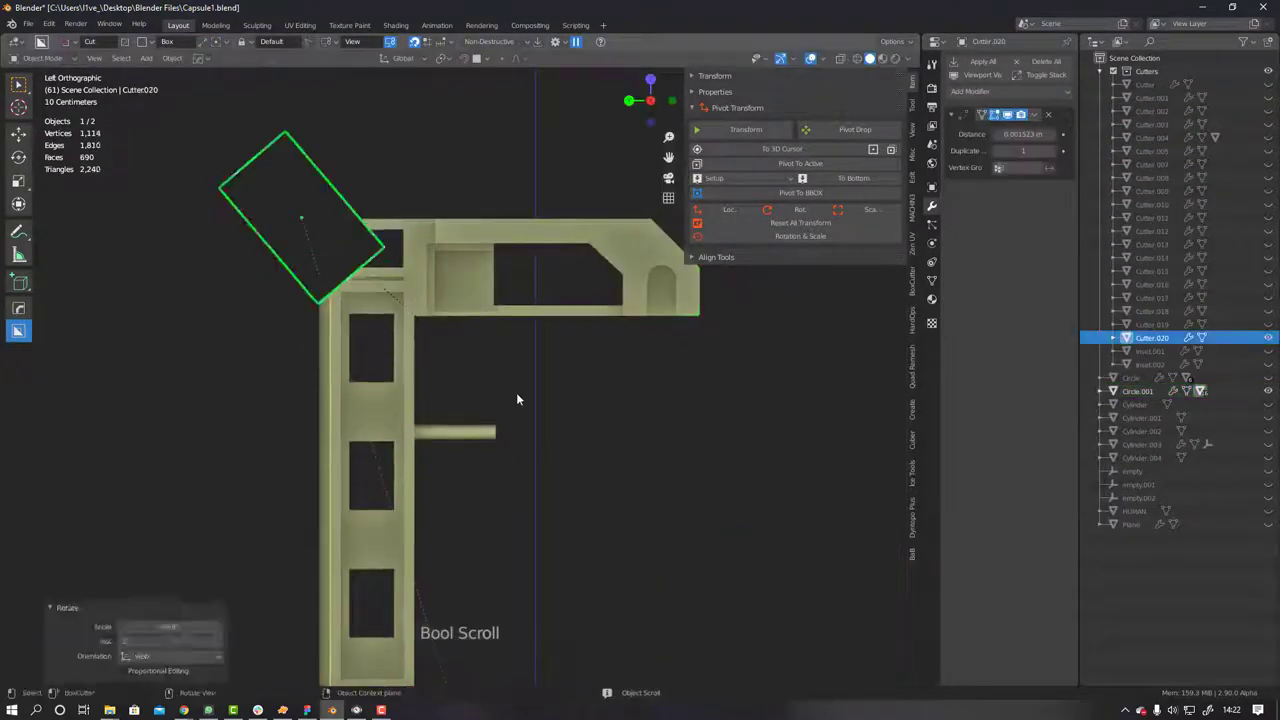
{"action": "middle_click_drag", "start_coordinate": [607, 235], "coordinate": [416, 278]}
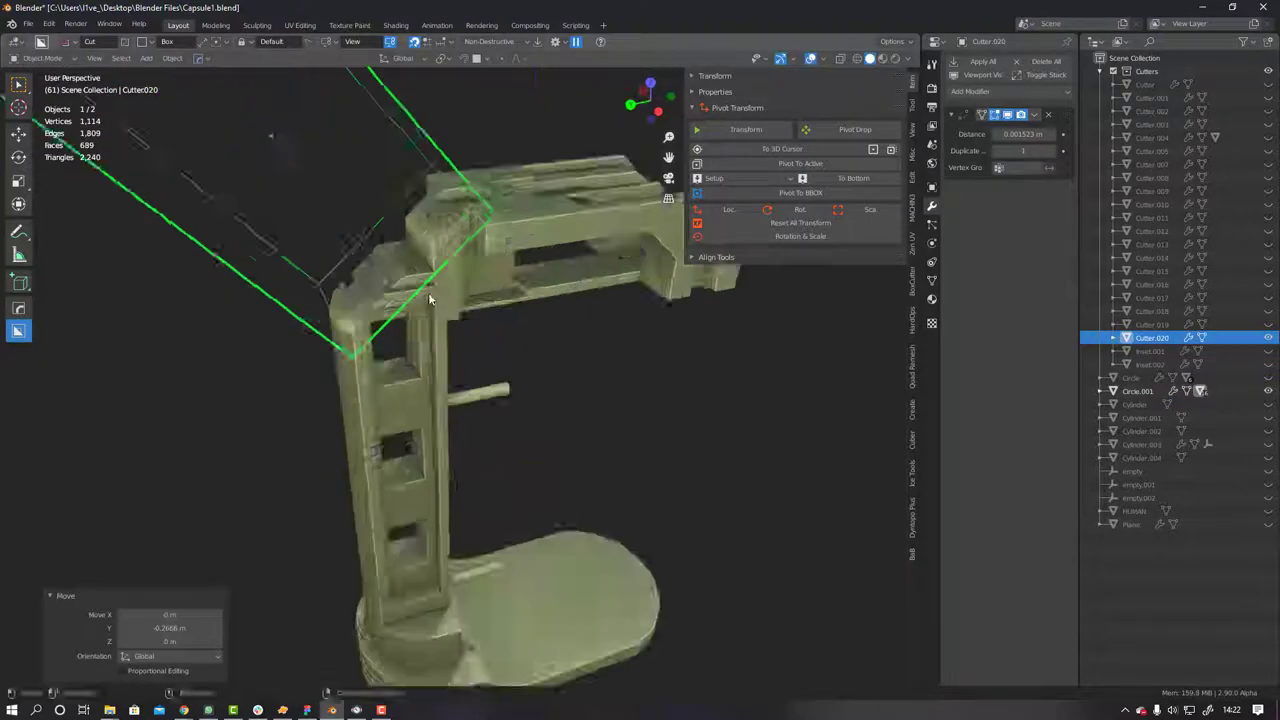
{"action": "key", "text": "ctrl+KP_3"}
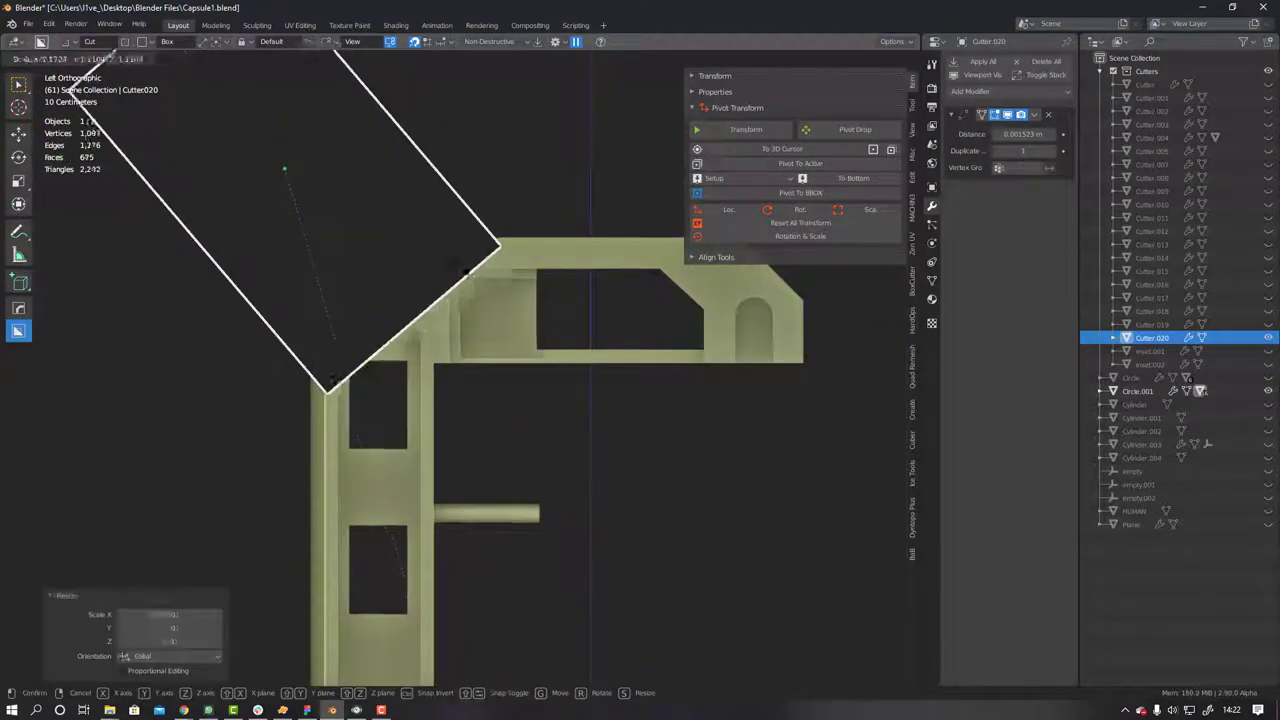
{"action": "left_click", "coordinate": [444, 216]}
{"action": "mouse_move", "coordinate": [448, 215]}
{"action": "middle_mouse_down"}
{"action": "mouse_move", "coordinate": [428, 327]}
{"action": "mouse_move", "coordinate": [340, 318]}
{"action": "mouse_move", "coordinate": [536, 337]}
{"action": "middle_mouse_up"}
Sharpen the frame with a fresh 30° bevel and remove the diagonal corner cutter
{"action": "key", "text": "ctrl+b"}
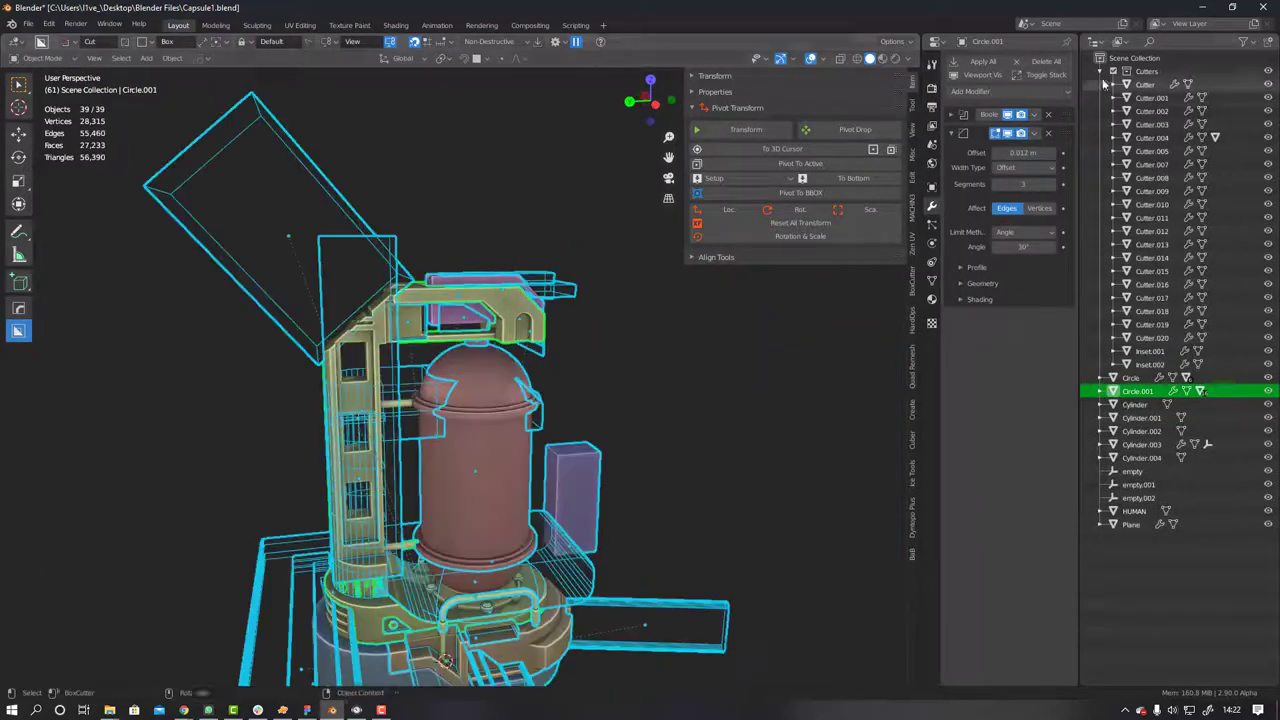
{"action": "key", "text": "g"}
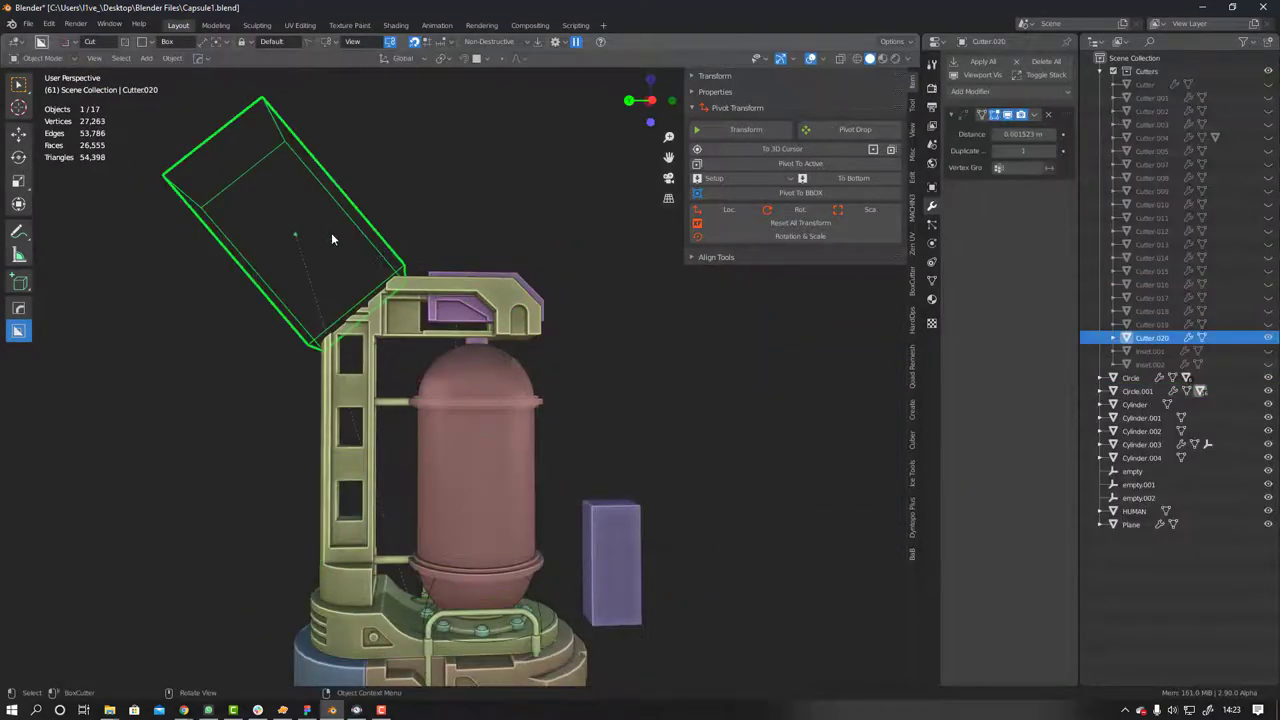
{"action": "key", "text": "Escape"}
{"action": "scroll", "coordinate": [400, 360], "scroll_direction": "up", "scroll_amount": 3}
Bevel the frame's top edge loop and review the bevelled corner
{"action": "left_click", "coordinate": [314, 380], "text": "alt"}
{"action": "key", "text": "ctrl+b"}
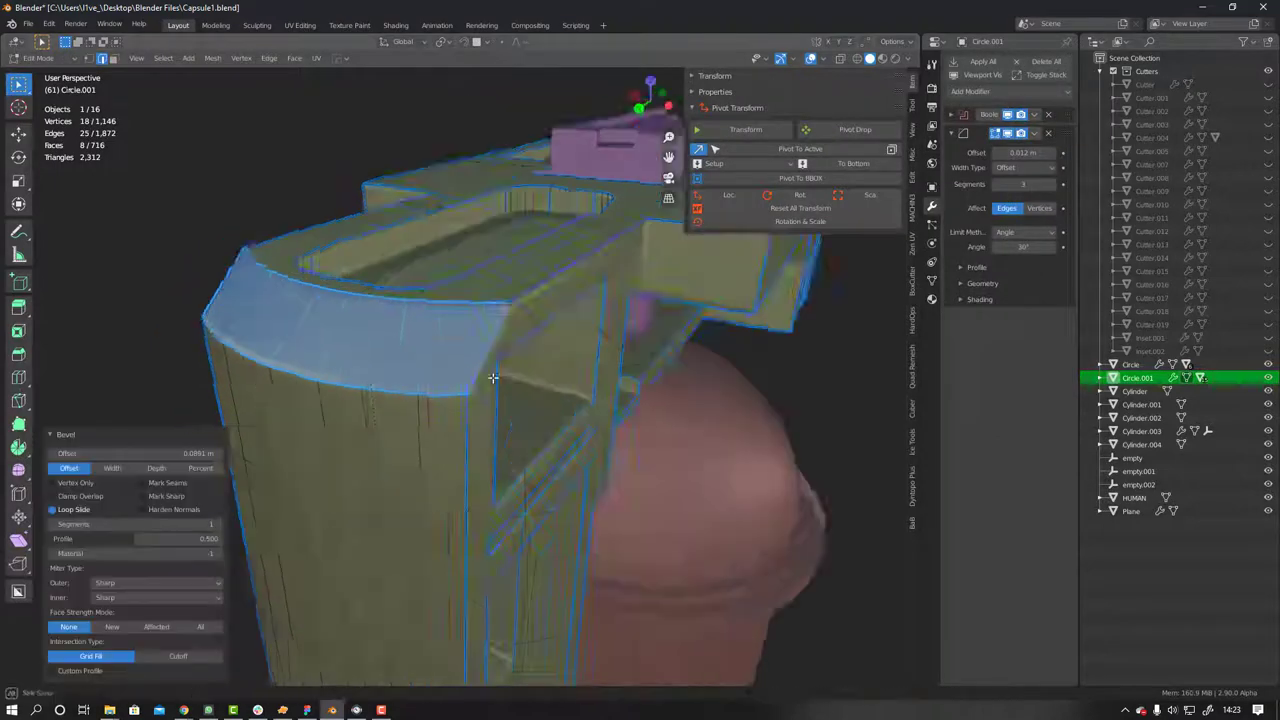
{"action": "middle_click_drag", "start_coordinate": [492, 377], "coordinate": [404, 362]}
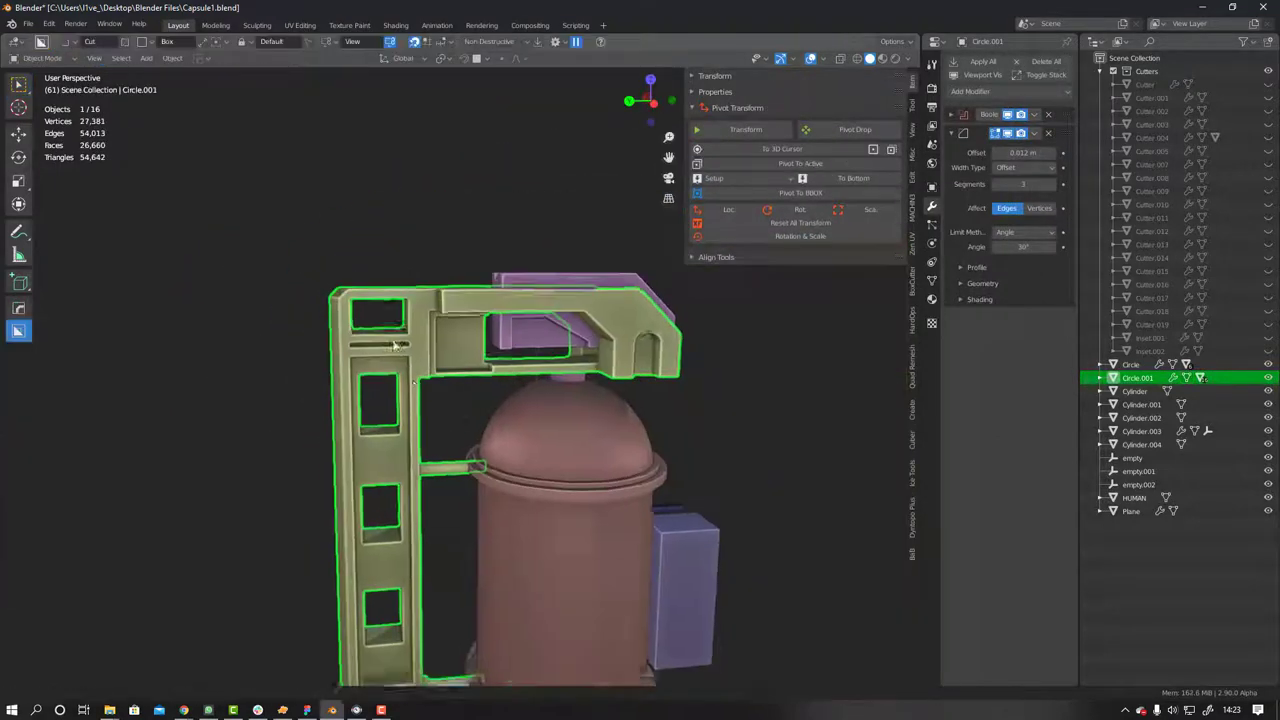
{"action": "mouse_move", "coordinate": [640, 300]}
{"action": "middle_mouse_down"}
{"action": "mouse_move", "coordinate": [583, 280]}
{"action": "mouse_move", "coordinate": [483, 351]}
{"action": "middle_mouse_up"}
{"action": "scroll", "coordinate": [211, 488], "scroll_direction": "up", "scroll_amount": 5}
Isolate Slice.002 and apply its Boolean and Mirror modifiers, keeping the 30° bevel
{"action": "key", "text": "KP_Divide"}
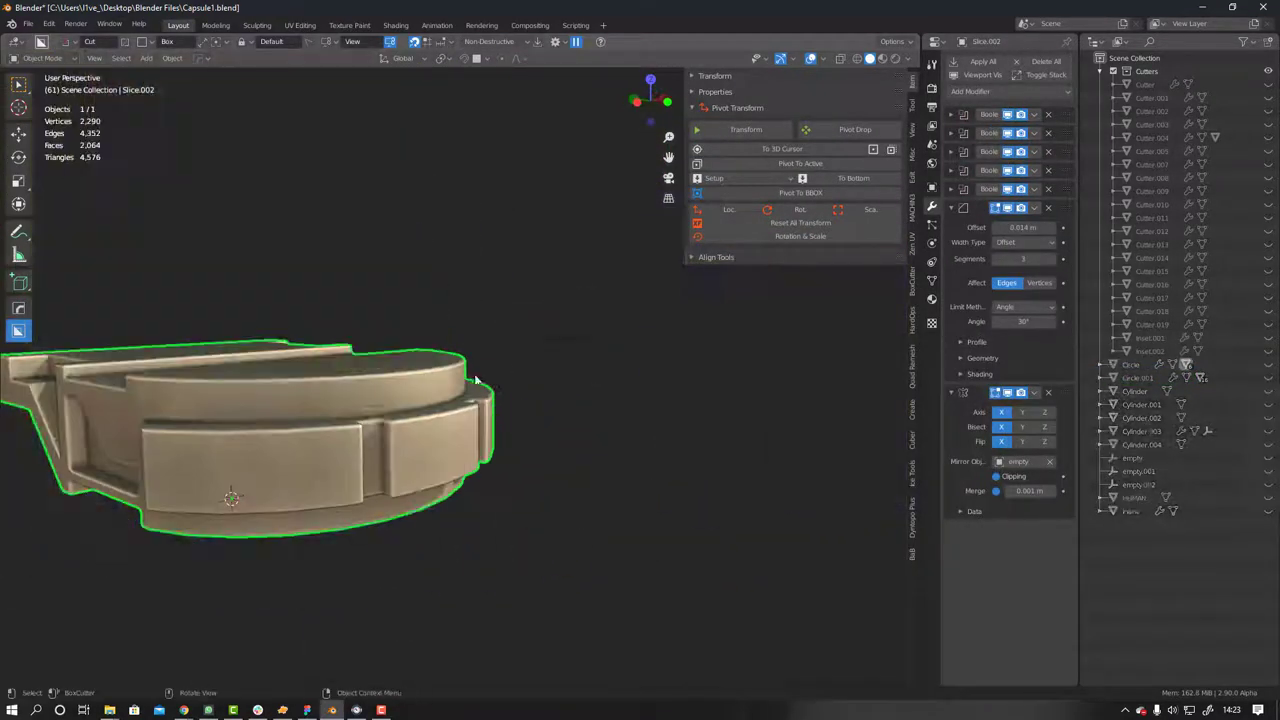
{"action": "key", "text": "KP_1"}
{"action": "middle_click_drag", "start_coordinate": [358, 463], "coordinate": [553, 457]}
{"action": "key", "text": "q"}
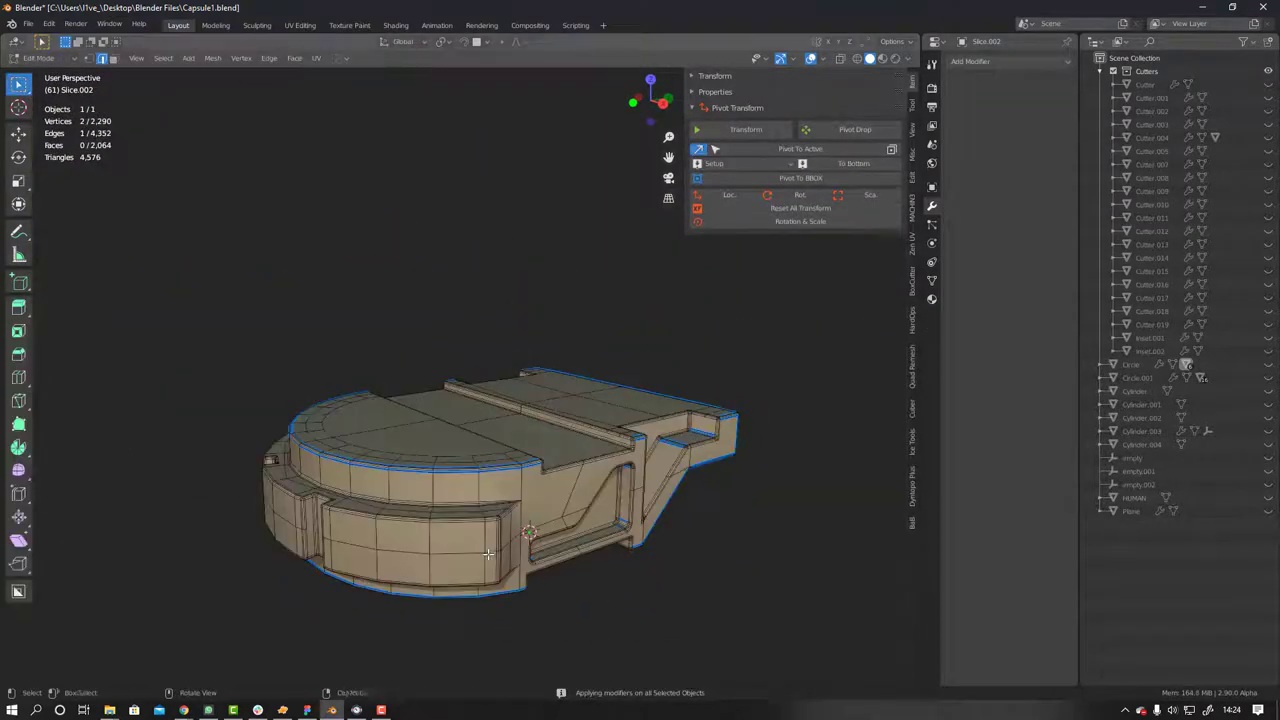
{"action": "key", "text": "Tab"}
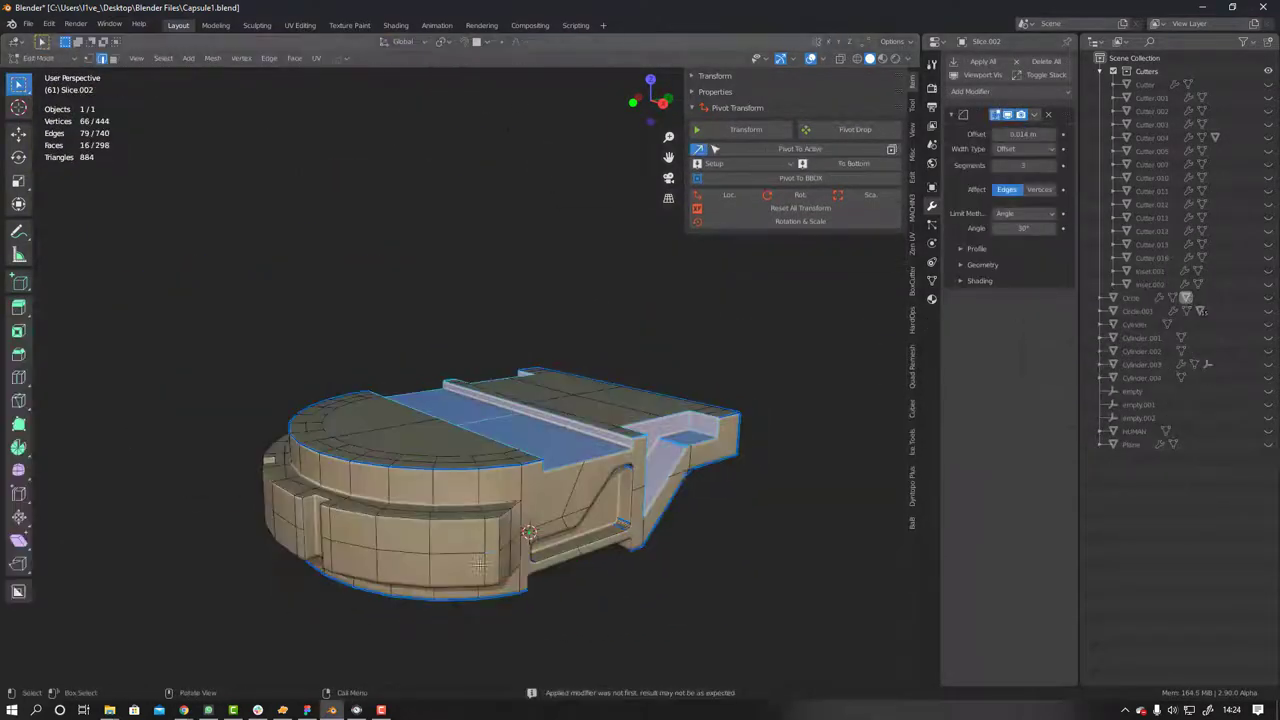
{"action": "scroll", "coordinate": [449, 573], "scroll_direction": "up", "scroll_amount": 3}
{"action": "scroll", "coordinate": [449, 573], "scroll_direction": "up", "scroll_amount": 3}
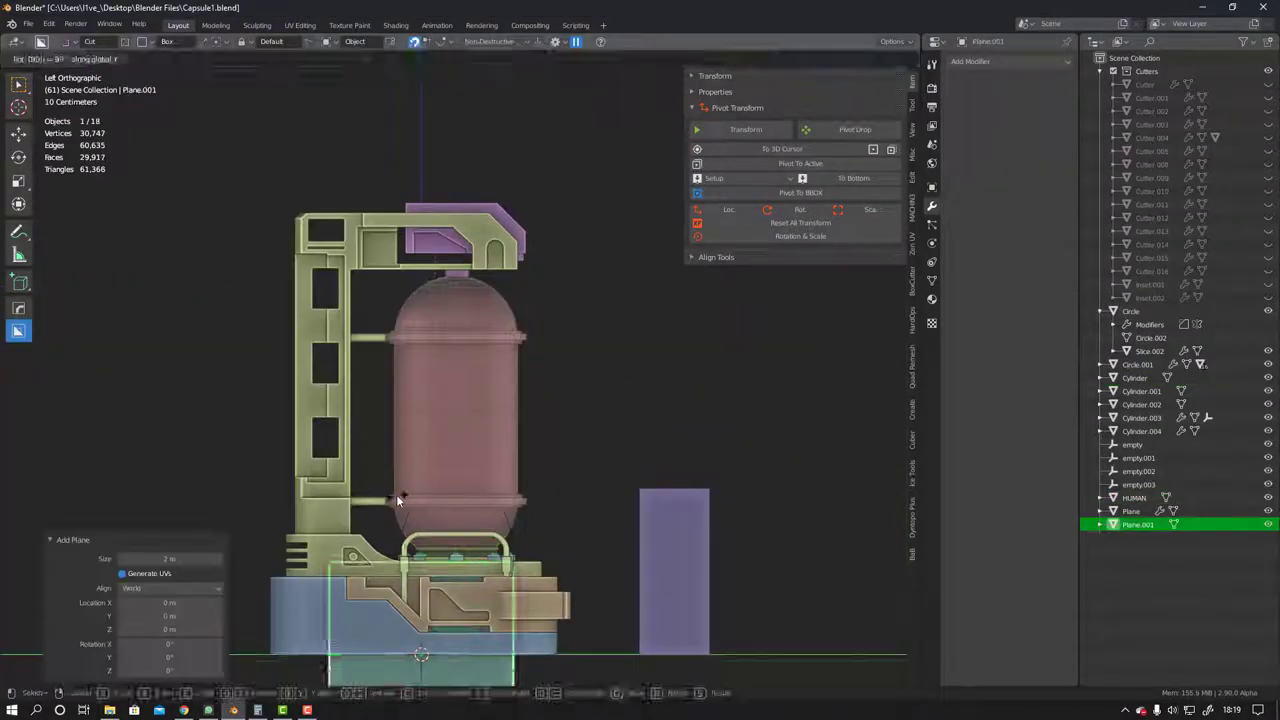
Edit the new plane's vertices and convert it into a curve
{"action": "key", "text": "Tab"}
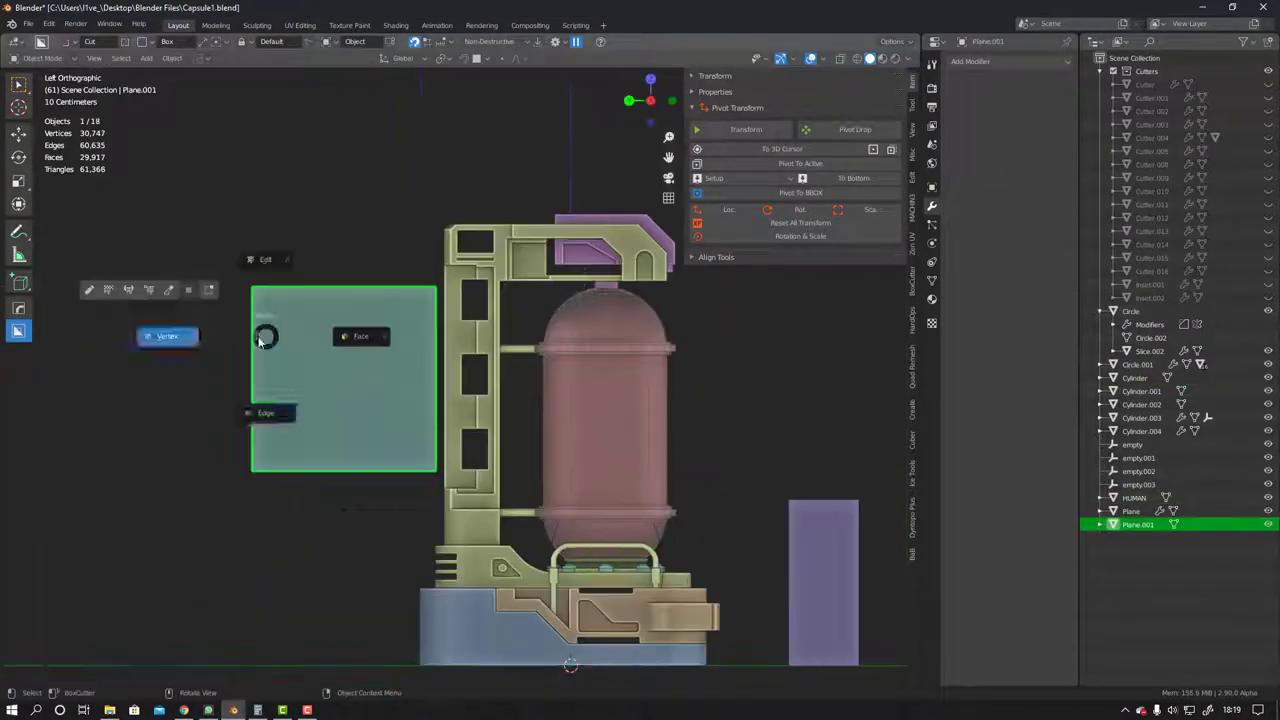
{"action": "left_click", "coordinate": [186, 338]}
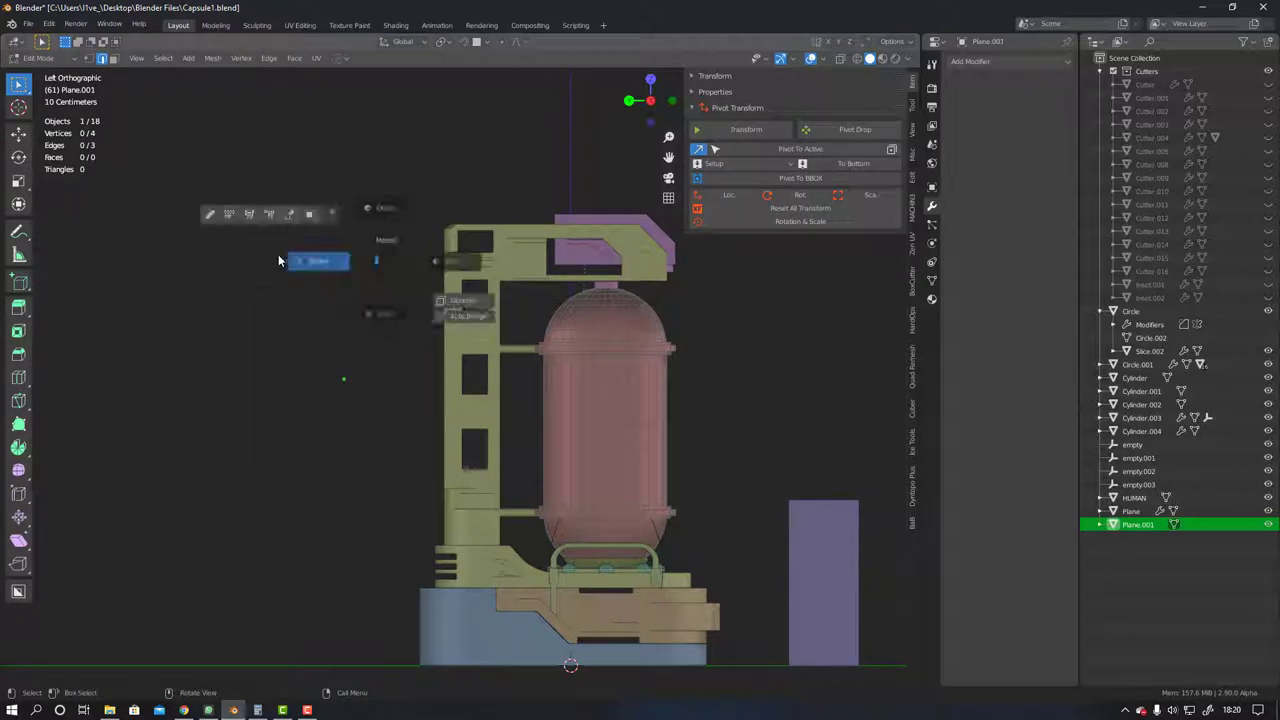
{"action": "key", "text": "Tab"}
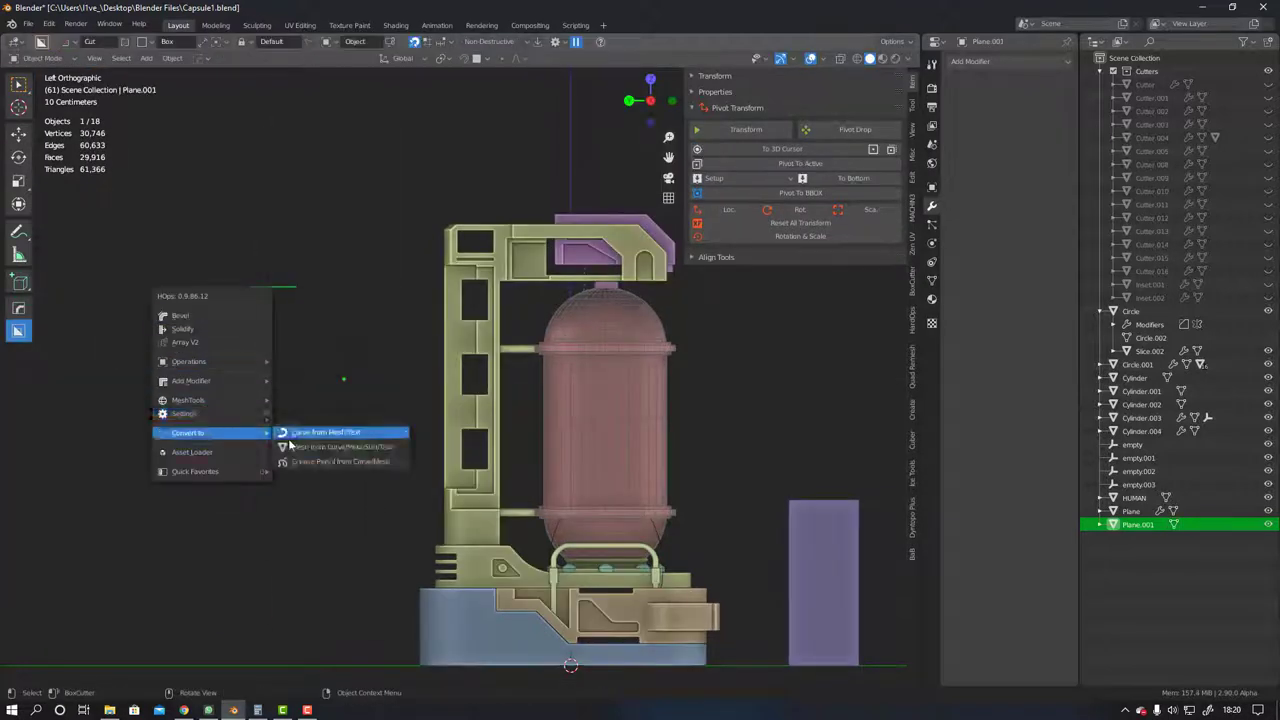
{"action": "left_click", "coordinate": [289, 436]}
{"action": "left_click", "coordinate": [278, 320]}
{"action": "scroll", "coordinate": [420, 305], "scroll_direction": "up", "scroll_amount": 3}
{"action": "key", "text": "q"}
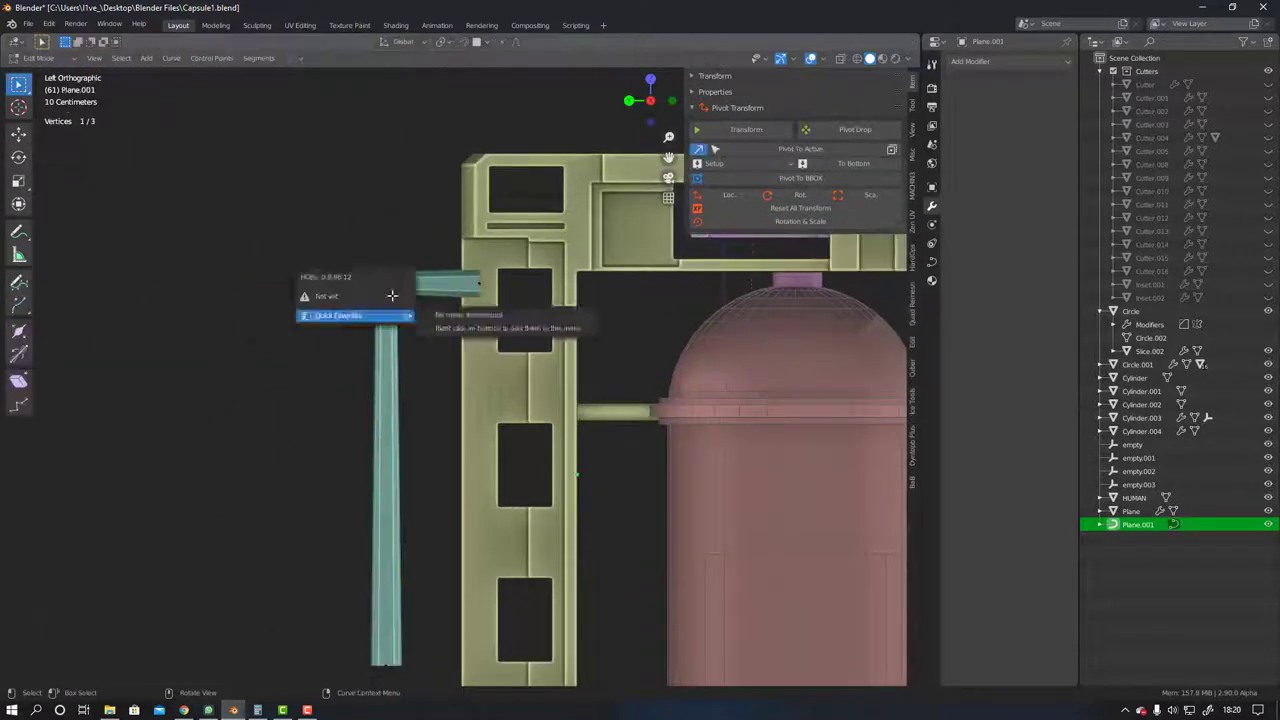
{"action": "left_click", "coordinate": [826, 333]}
{"action": "scroll", "coordinate": [826, 333], "scroll_direction": "down", "scroll_amount": 2}
Move the curve points vertically from the back view to shape the cable's bend
{"action": "key", "text": "ctrl+KP_1"}
{"action": "key", "text": "g"}
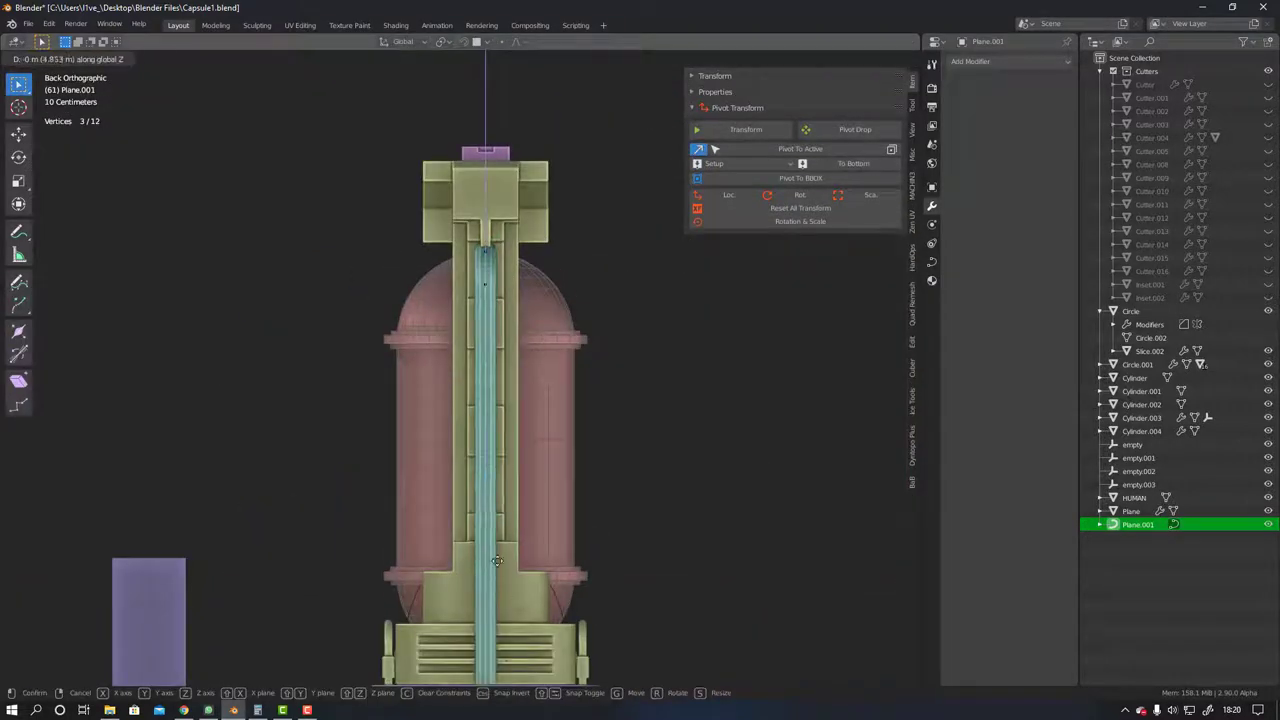
{"action": "left_click", "coordinate": [497, 561]}
{"action": "key", "text": "Tab"}
{"action": "middle_click_drag", "start_coordinate": [497, 561], "coordinate": [439, 336]}
{"action": "key", "text": "KP_3"}
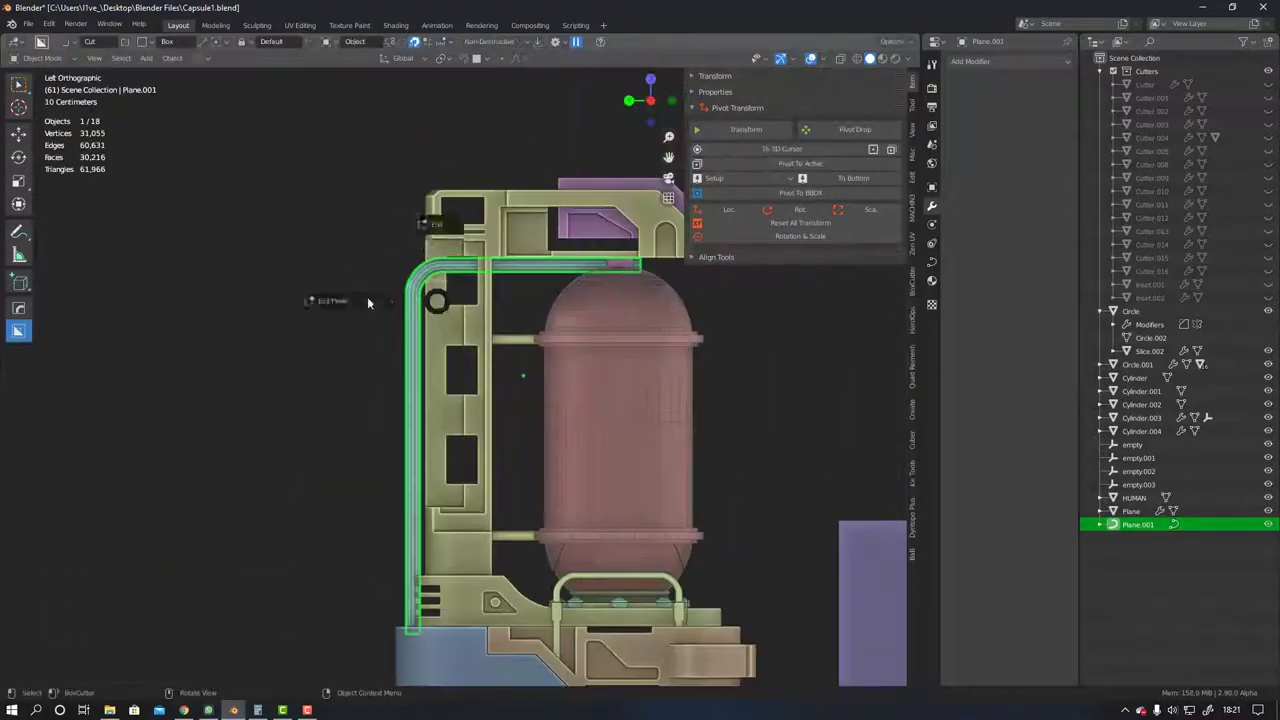
Slide the pipe along X so it joins the frame pillar and the capsule
{"action": "key", "text": "Tab"}
{"action": "middle_click_drag", "start_coordinate": [662, 278], "coordinate": [497, 265]}
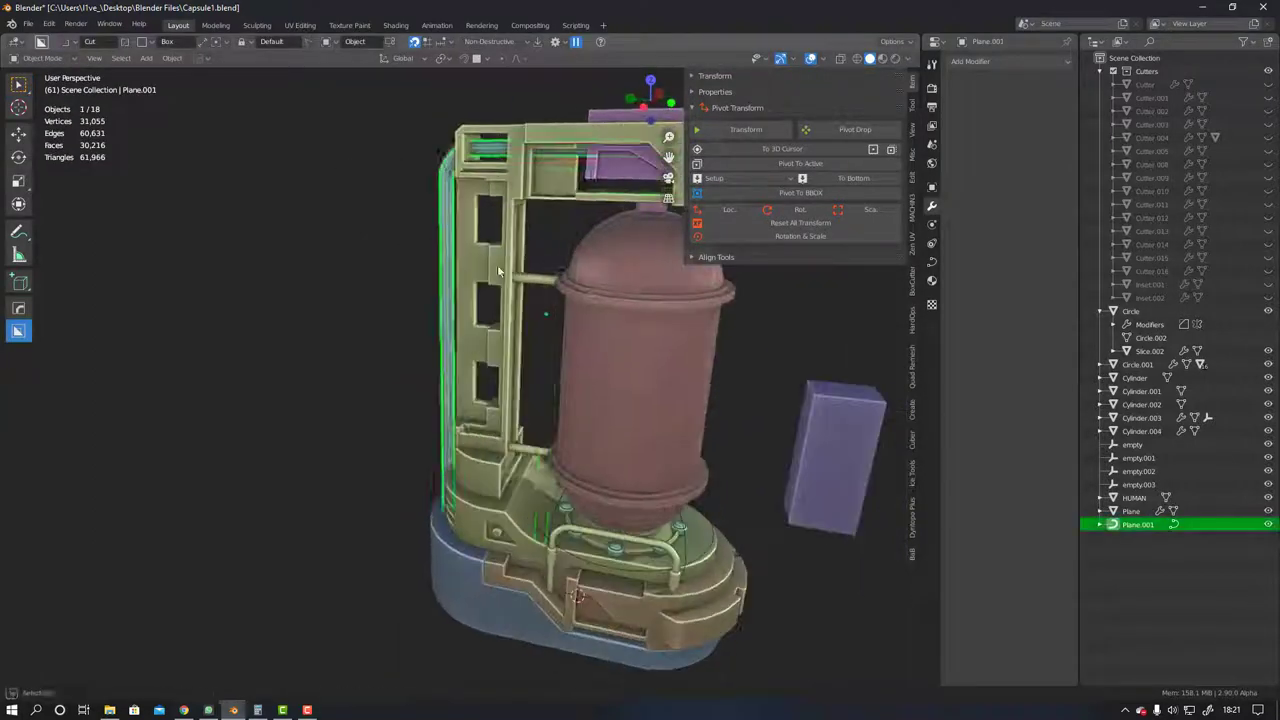
{"action": "key", "text": "KP_3"}
{"action": "left_click", "coordinate": [528, 318]}
{"action": "middle_click_drag", "start_coordinate": [528, 318], "coordinate": [569, 237]}
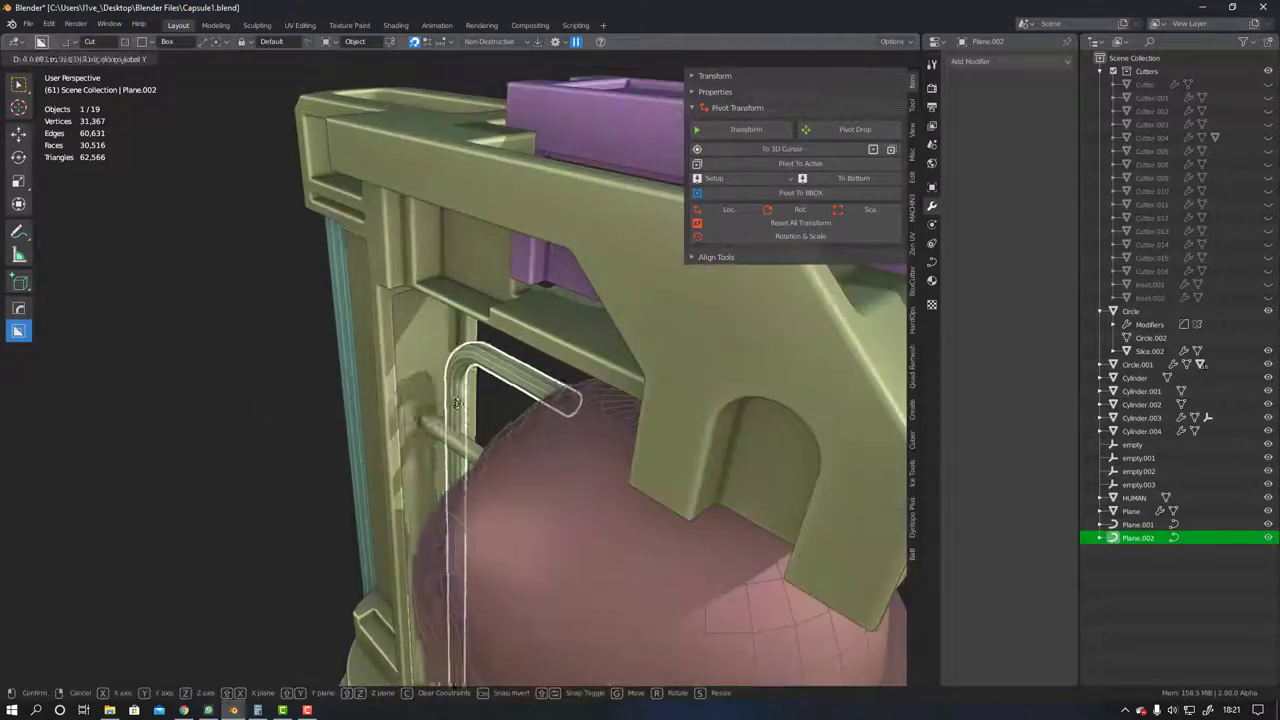
{"action": "middle_click_drag", "start_coordinate": [399, 430], "coordinate": [260, 416]}
Give the selected pipe curves a round Hard Ops Curve Bevel thickness
{"action": "left_click", "coordinate": [332, 365], "text": "shift"}
{"action": "key", "text": "q"}
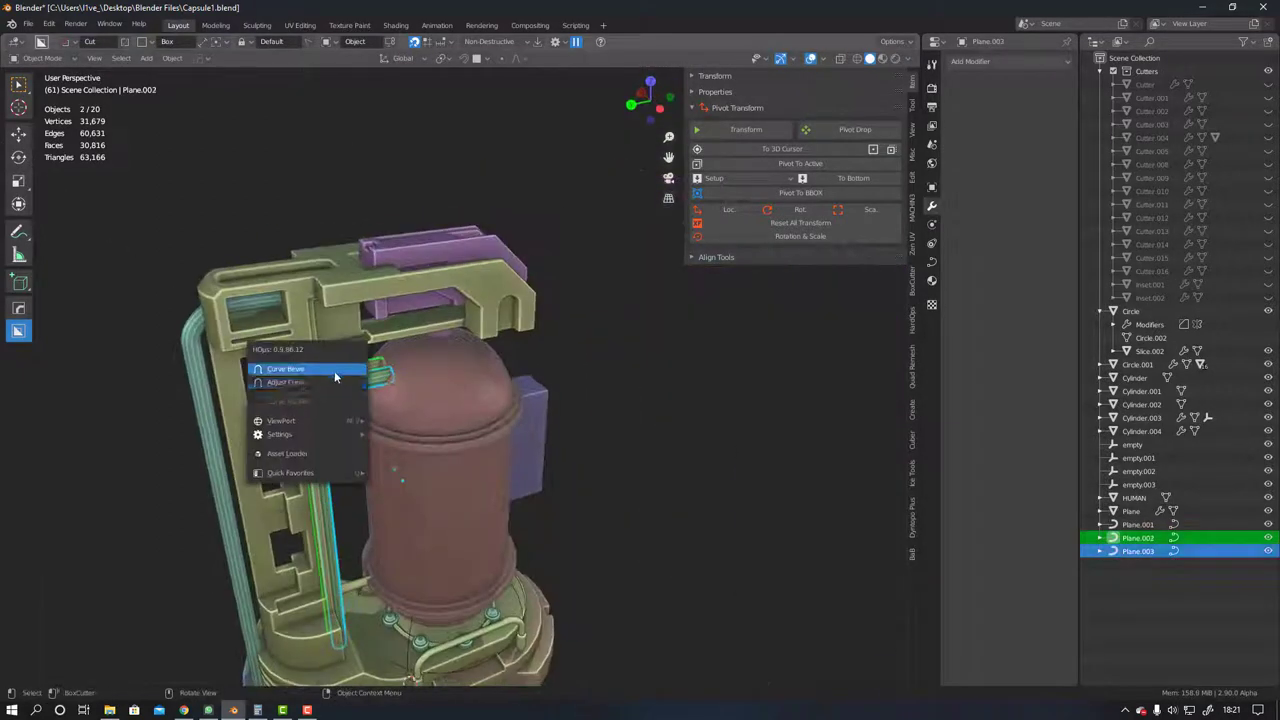
{"action": "left_click", "coordinate": [358, 381]}
{"action": "middle_click_drag", "start_coordinate": [358, 381], "coordinate": [419, 313]}
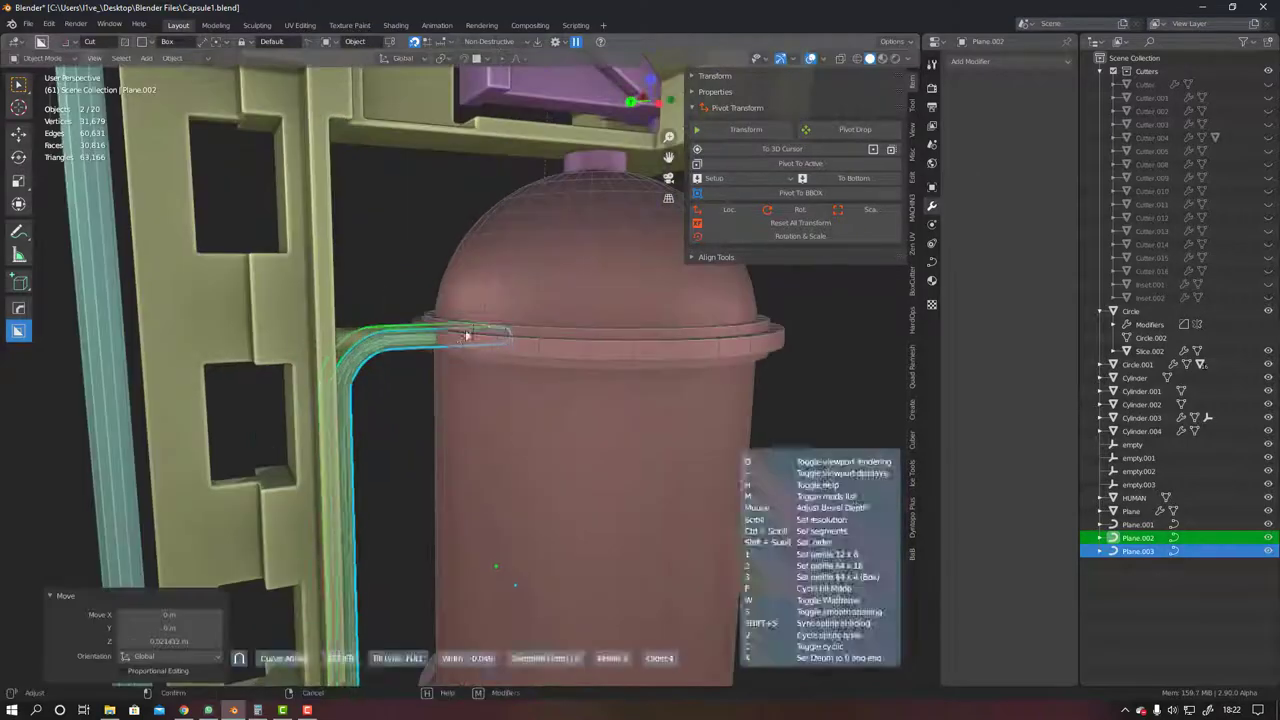
{"action": "scroll", "coordinate": [466, 336], "scroll_direction": "down", "scroll_amount": 5}
{"action": "scroll", "coordinate": [400, 360], "scroll_direction": "down", "scroll_amount": 3}
{"action": "mouse_move", "coordinate": [394, 363]}
{"action": "middle_mouse_down"}
{"action": "mouse_move", "coordinate": [496, 365]}
{"action": "mouse_move", "coordinate": [355, 366]}
{"action": "mouse_move", "coordinate": [243, 469]}
{"action": "mouse_move", "coordinate": [426, 367]}
{"action": "middle_mouse_up"}
{"action": "left_click", "coordinate": [355, 366]}
Isolate the base Slice.002 and select its rim edges in Edit Mode
{"action": "key", "text": "alt+a"}
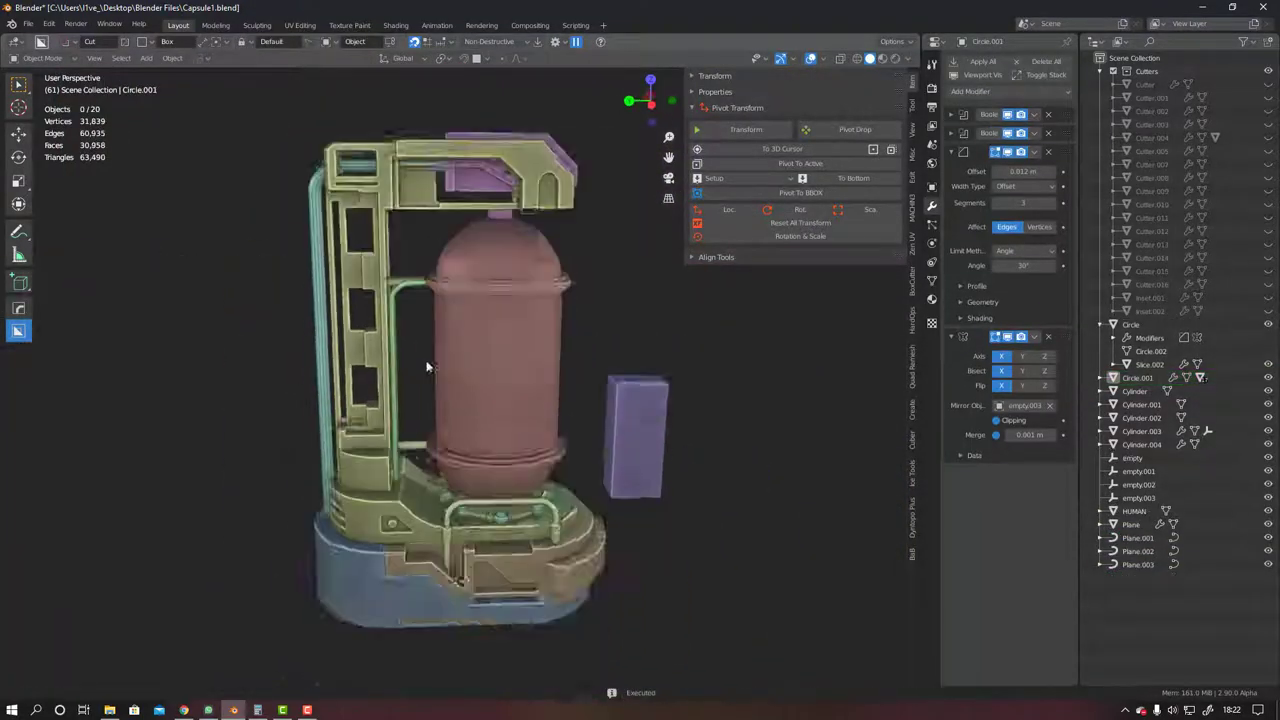
{"action": "scroll", "coordinate": [426, 367], "scroll_direction": "up", "scroll_amount": 3}
{"action": "left_click", "coordinate": [430, 560]}
{"action": "key", "text": "slash"}
{"action": "key", "text": "Tab"}
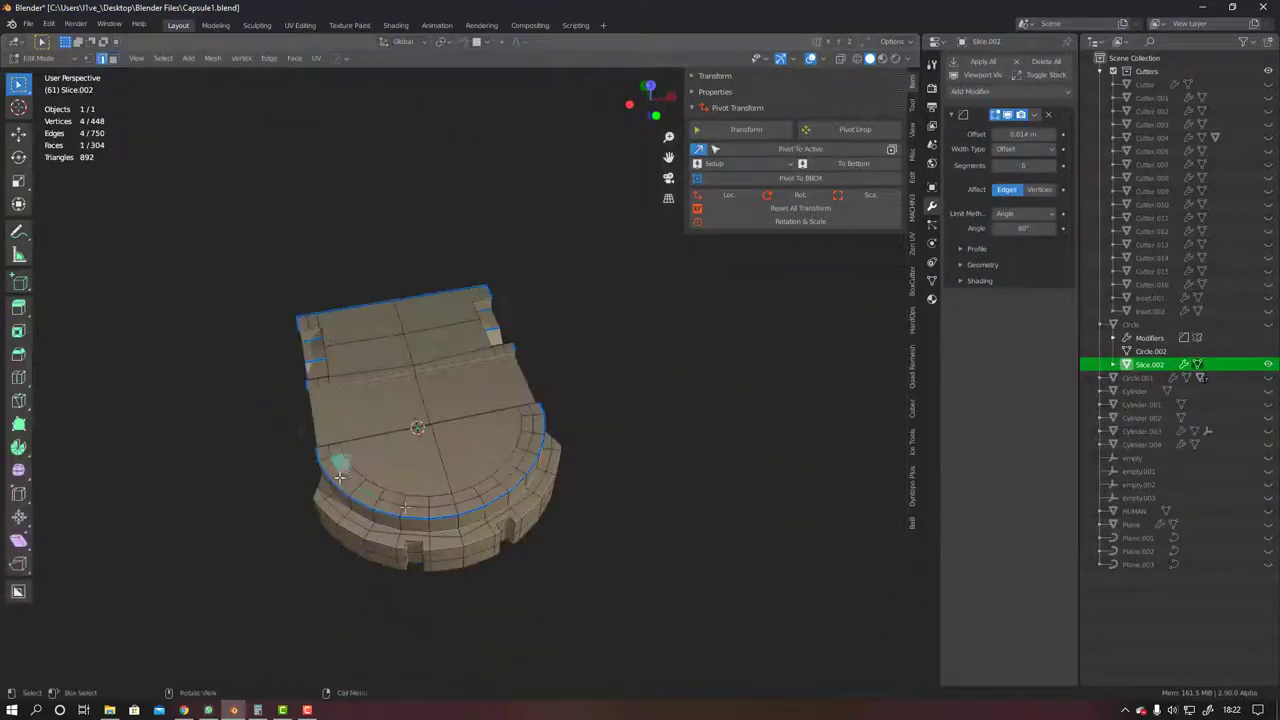
{"action": "left_click", "coordinate": [474, 496], "text": "ctrl"}
{"action": "scroll", "coordinate": [476, 487], "scroll_direction": "up", "scroll_amount": 2}
{"action": "key", "text": "Tab"}
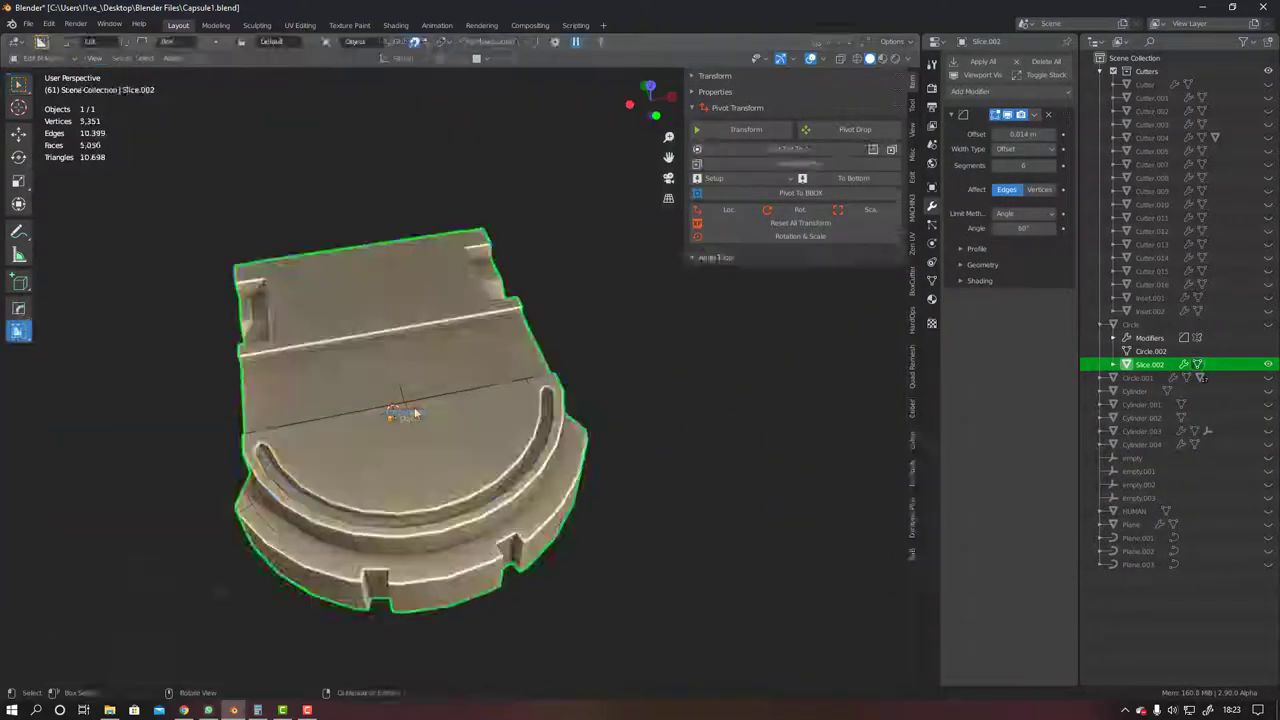
{"action": "key", "text": "Tab"}
Bevel the base's rim edge and run Hard Ops Sharpen on Slice.002
{"action": "left_click", "coordinate": [270, 460]}
{"action": "key", "text": "Escape"}
{"action": "key", "text": "Tab"}
{"action": "key", "text": "q"}
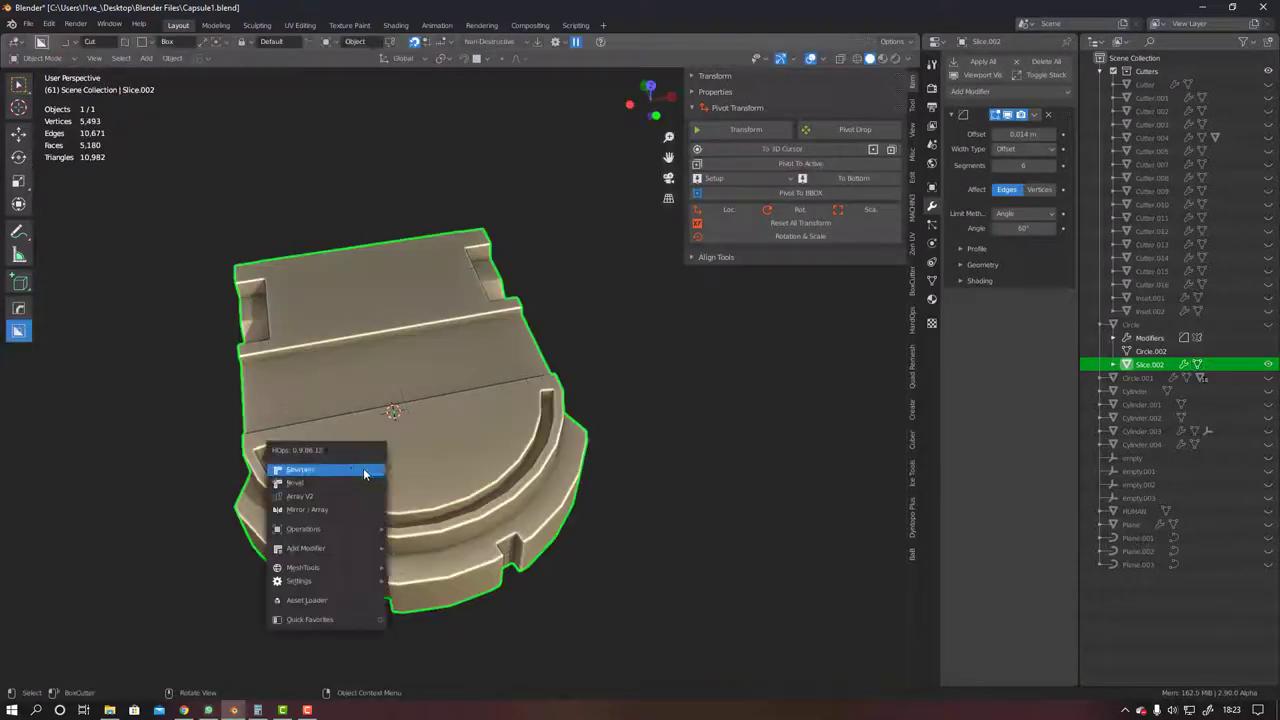
{"action": "left_click", "coordinate": [352, 470]}
{"action": "key", "text": "ctrl+2"}
{"action": "middle_click_drag", "start_coordinate": [487, 442], "coordinate": [313, 450]}
Bring back the full scene and select the frame and socket cylinders
{"action": "key", "text": "KP_Divide"}
{"action": "scroll", "coordinate": [650, 409], "scroll_direction": "down", "scroll_amount": 5}
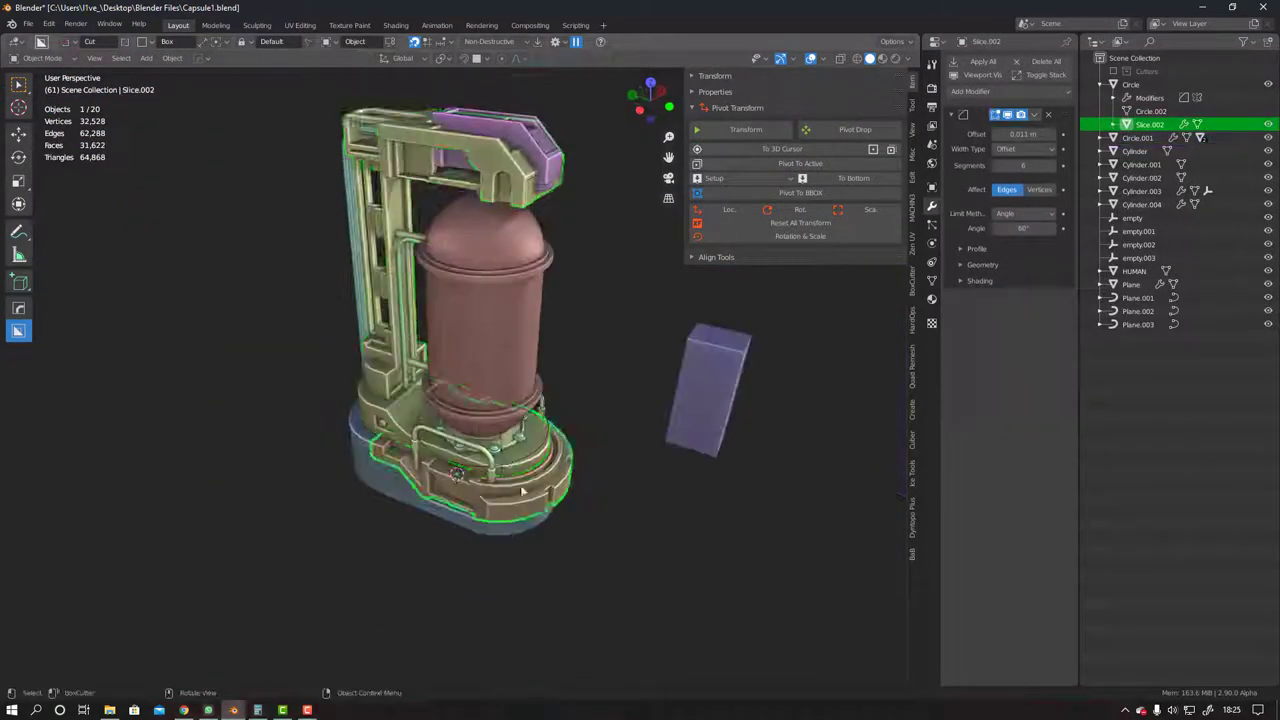
{"action": "scroll", "coordinate": [420, 415], "scroll_direction": "up", "scroll_amount": 3}
{"action": "middle_click_drag", "start_coordinate": [420, 415], "coordinate": [305, 330]}
{"action": "scroll", "coordinate": [305, 330], "scroll_direction": "up", "scroll_amount": 1}
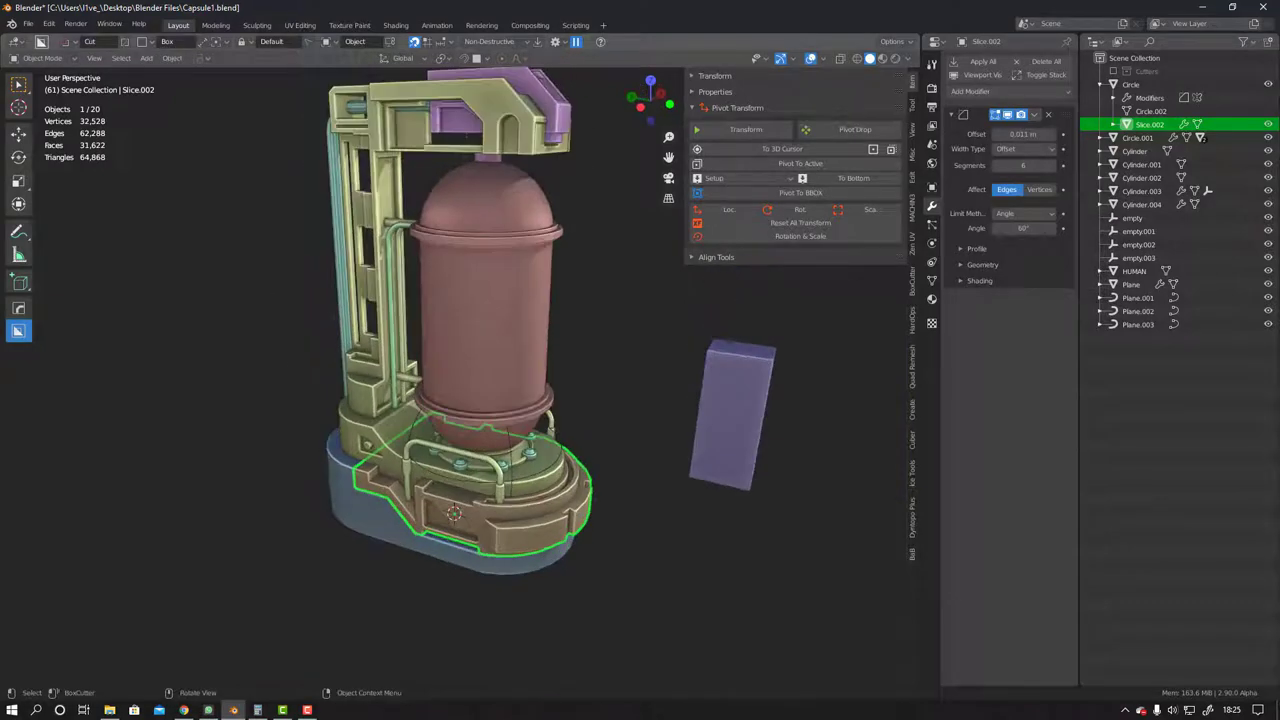
{"action": "left_click", "coordinate": [356, 480]}
{"action": "key", "text": "KP_Decimal"}
Isolate those parts, check them from the top view, then restore the scene
{"action": "key", "text": "KP_Divide"}
{"action": "key", "text": "grave"}
{"action": "left_click", "coordinate": [546, 182]}
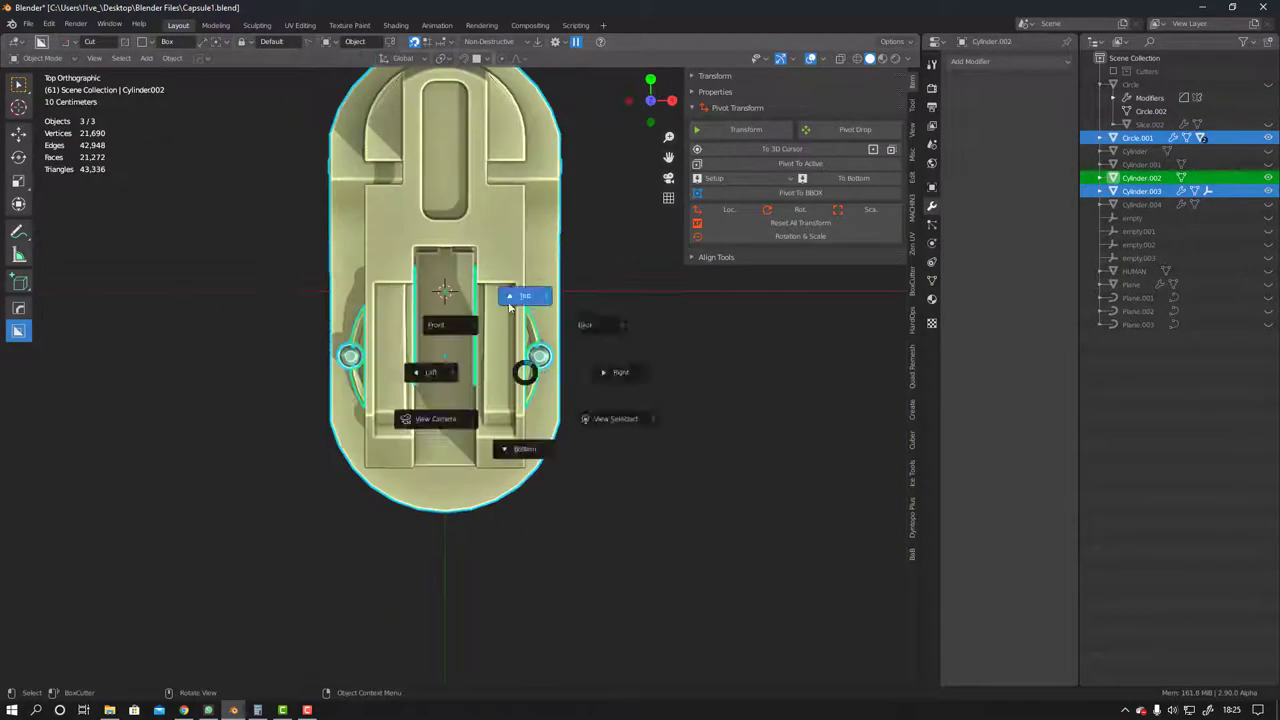
{"action": "middle_click_drag", "start_coordinate": [546, 182], "coordinate": [530, 400]}
{"action": "left_click", "coordinate": [535, 420]}
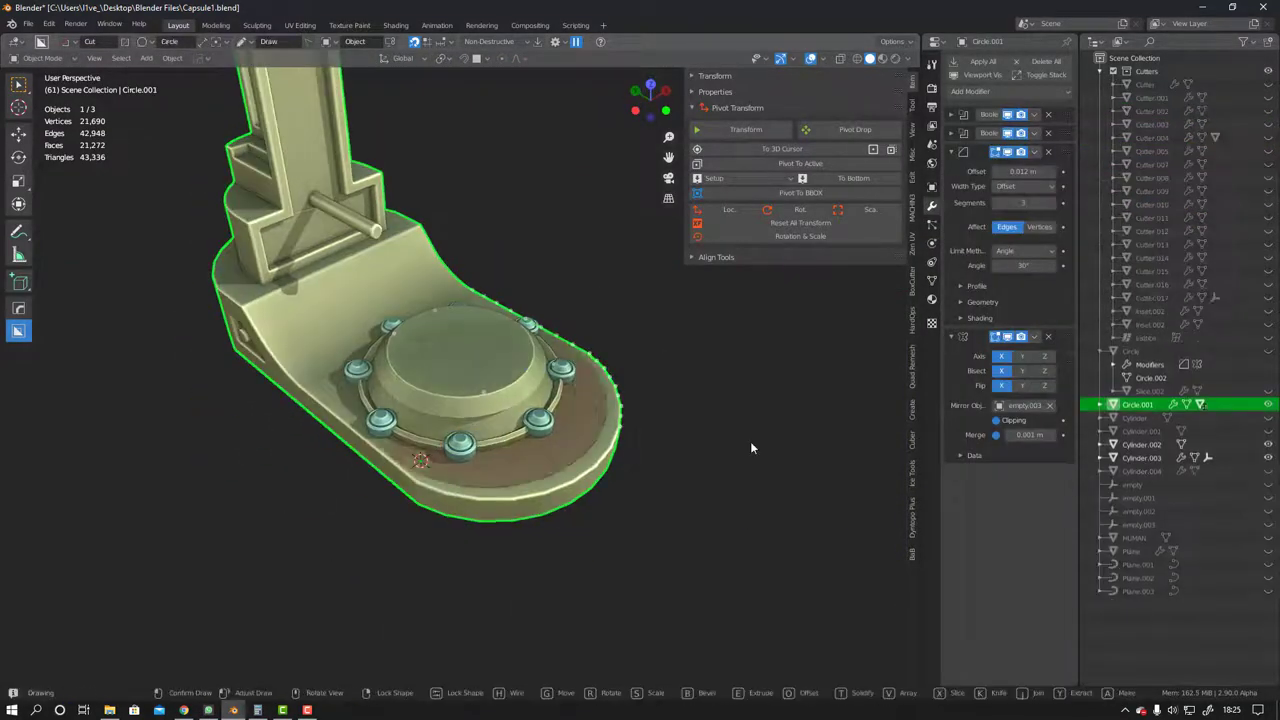
{"action": "mouse_move", "coordinate": [559, 394]}
{"action": "middle_mouse_down"}
{"action": "mouse_move", "coordinate": [627, 348]}
{"action": "mouse_move", "coordinate": [675, 403]}
{"action": "mouse_move", "coordinate": [517, 390]}
{"action": "middle_mouse_up"}
{"action": "key", "text": "KP_Divide"}
Stretch the round cutter Cutter.017 taller along Z, then hide it
{"action": "key", "text": "Tab"}
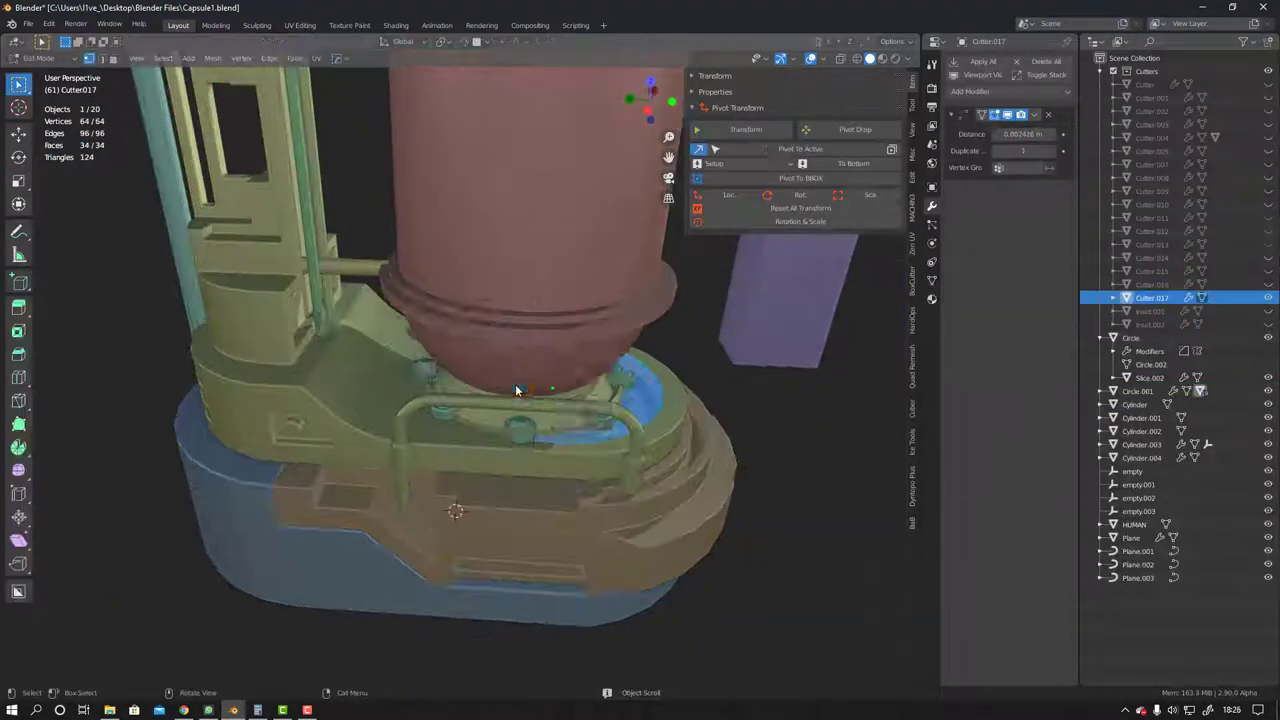
{"action": "mouse_move", "coordinate": [487, 471]}
{"action": "middle_mouse_down"}
{"action": "mouse_move", "coordinate": [463, 340]}
{"action": "mouse_move", "coordinate": [428, 368]}
{"action": "middle_mouse_up"}
{"action": "key", "text": "Tab"}
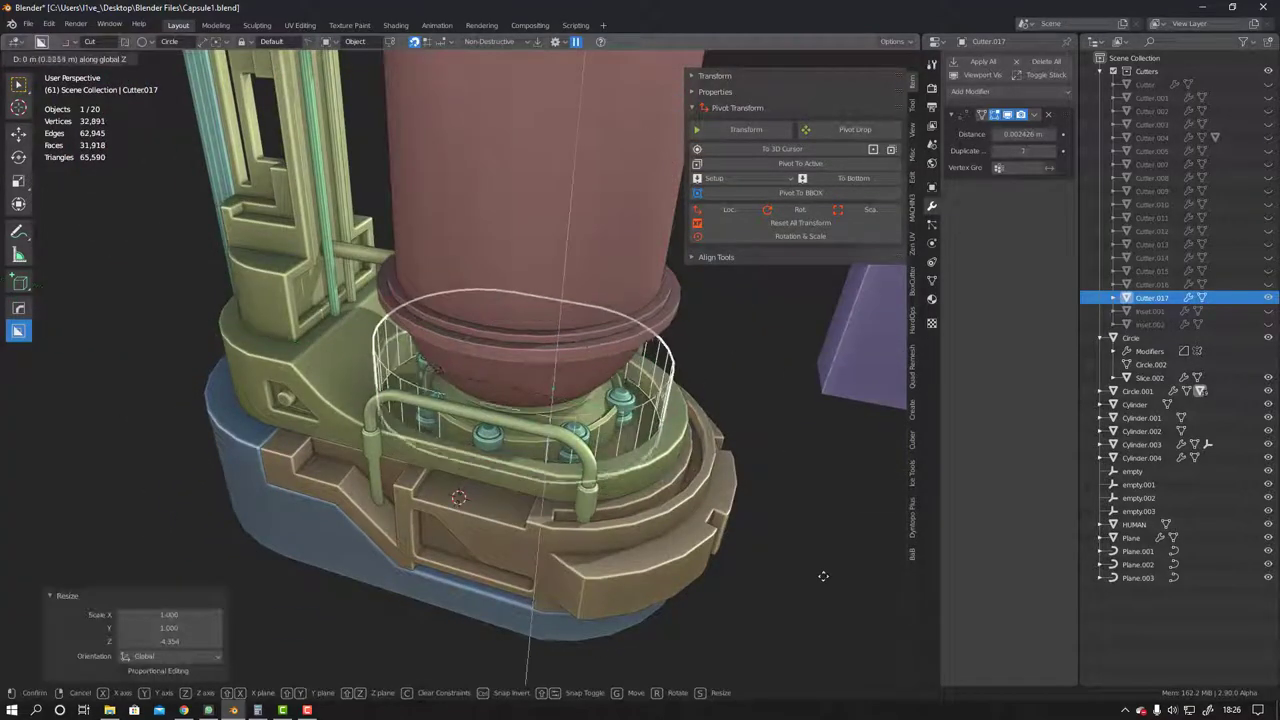
{"action": "key", "text": "Escape"}
{"action": "mouse_move", "coordinate": [809, 572]}
{"action": "middle_mouse_down"}
{"action": "mouse_move", "coordinate": [714, 486]}
{"action": "mouse_move", "coordinate": [620, 460]}
{"action": "mouse_move", "coordinate": [529, 473]}
{"action": "mouse_move", "coordinate": [817, 443]}
{"action": "mouse_move", "coordinate": [757, 416]}
{"action": "mouse_move", "coordinate": [633, 395]}
{"action": "mouse_move", "coordinate": [875, 411]}
{"action": "middle_mouse_up"}
{"action": "key", "text": "h"}
Move the socket cylinders Cylinder.002 and Cylinder.003 along Y
{"action": "left_click", "coordinate": [529, 473]}
{"action": "scroll", "coordinate": [757, 416], "scroll_direction": "up", "scroll_amount": 5}
{"action": "key", "text": "alt+h"}
{"action": "key", "text": "g"}
{"action": "key", "text": "y"}
{"action": "left_click", "coordinate": [633, 395]}
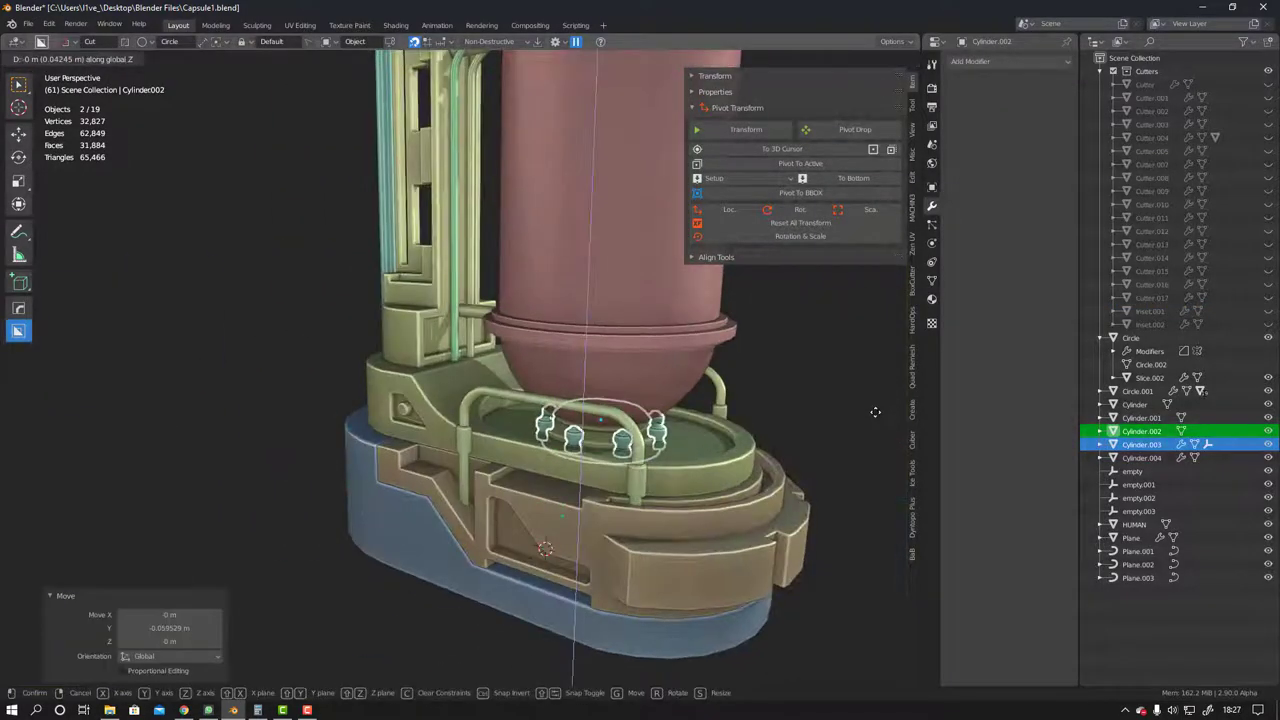
{"action": "right_click", "coordinate": [875, 411]}
{"action": "scroll", "coordinate": [875, 411], "scroll_direction": "down", "scroll_amount": 3}
{"action": "scroll", "coordinate": [339, 465], "scroll_direction": "up", "scroll_amount": 3}
Select the cable curve Plane.003 and view it from the side
{"action": "left_click", "coordinate": [339, 465]}
{"action": "left_click", "coordinate": [337, 465]}
{"action": "scroll", "coordinate": [337, 465], "scroll_direction": "down", "scroll_amount": 2}
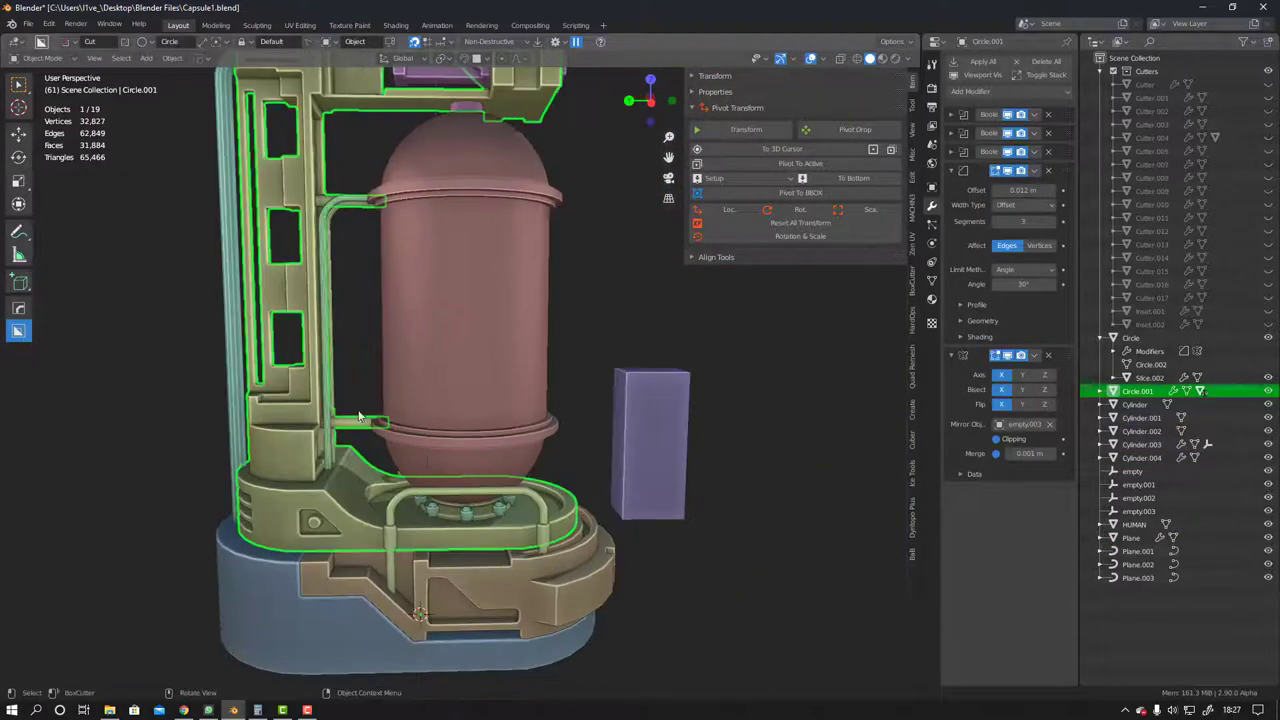
{"action": "left_click", "coordinate": [360, 418]}
{"action": "middle_click_drag", "start_coordinate": [360, 418], "coordinate": [295, 478], "text": "alt"}
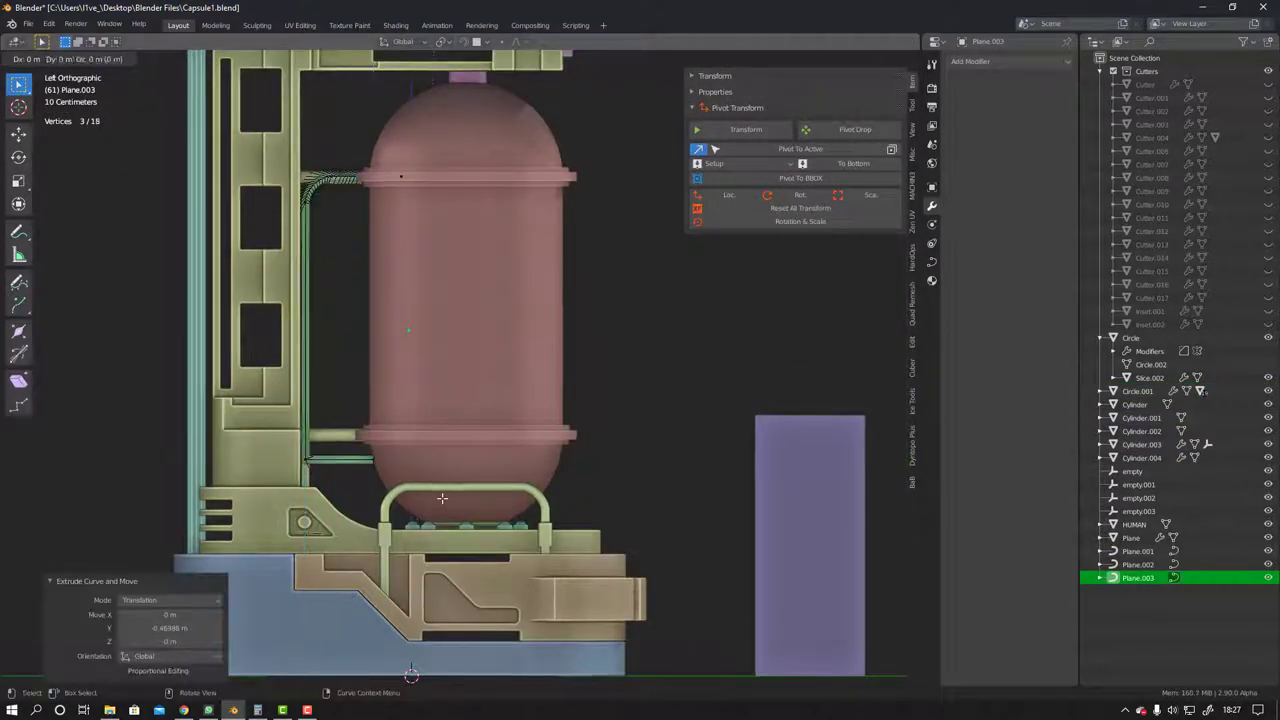
Bevel the cable's sharp corner and scale the cable
{"action": "key", "text": "ctrl+b"}
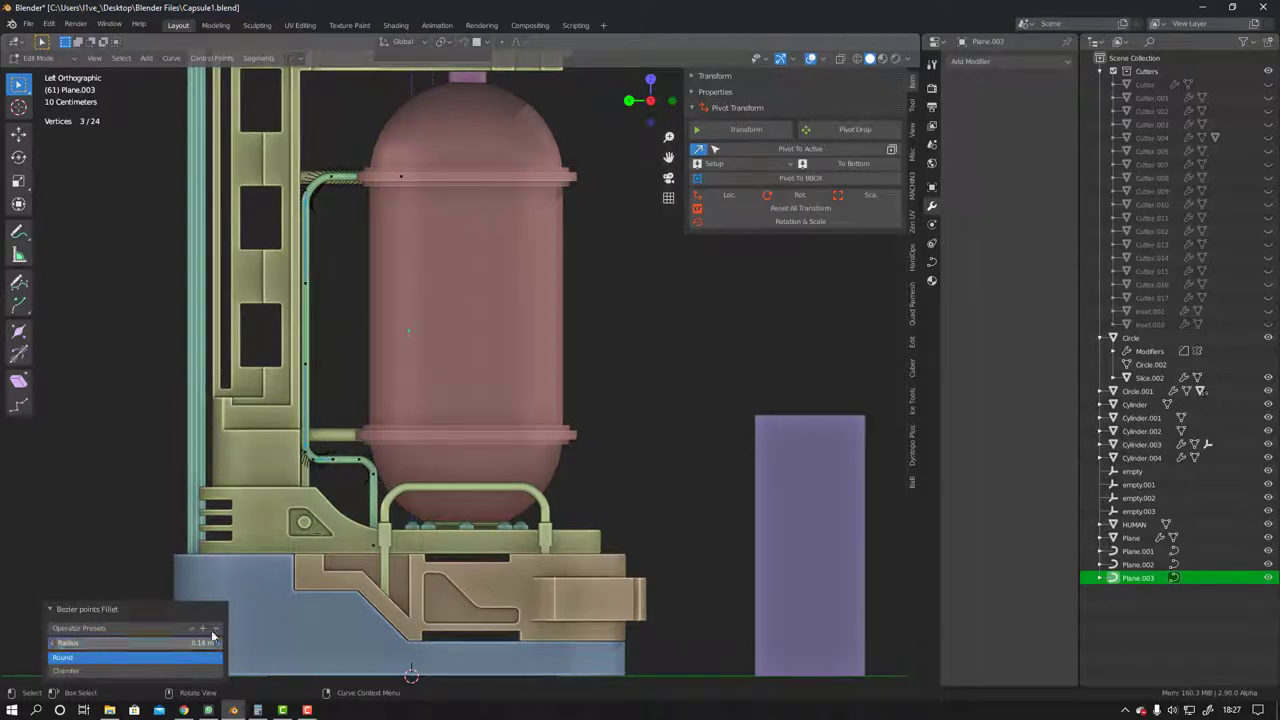
{"action": "left_click", "coordinate": [329, 257]}
{"action": "mouse_move", "coordinate": [329, 257]}
{"action": "middle_mouse_down"}
{"action": "mouse_move", "coordinate": [201, 371]}
{"action": "mouse_move", "coordinate": [364, 343]}
{"action": "middle_mouse_up"}
{"action": "scroll", "coordinate": [364, 343], "scroll_direction": "up", "scroll_amount": 3}
{"action": "key", "text": "s"}
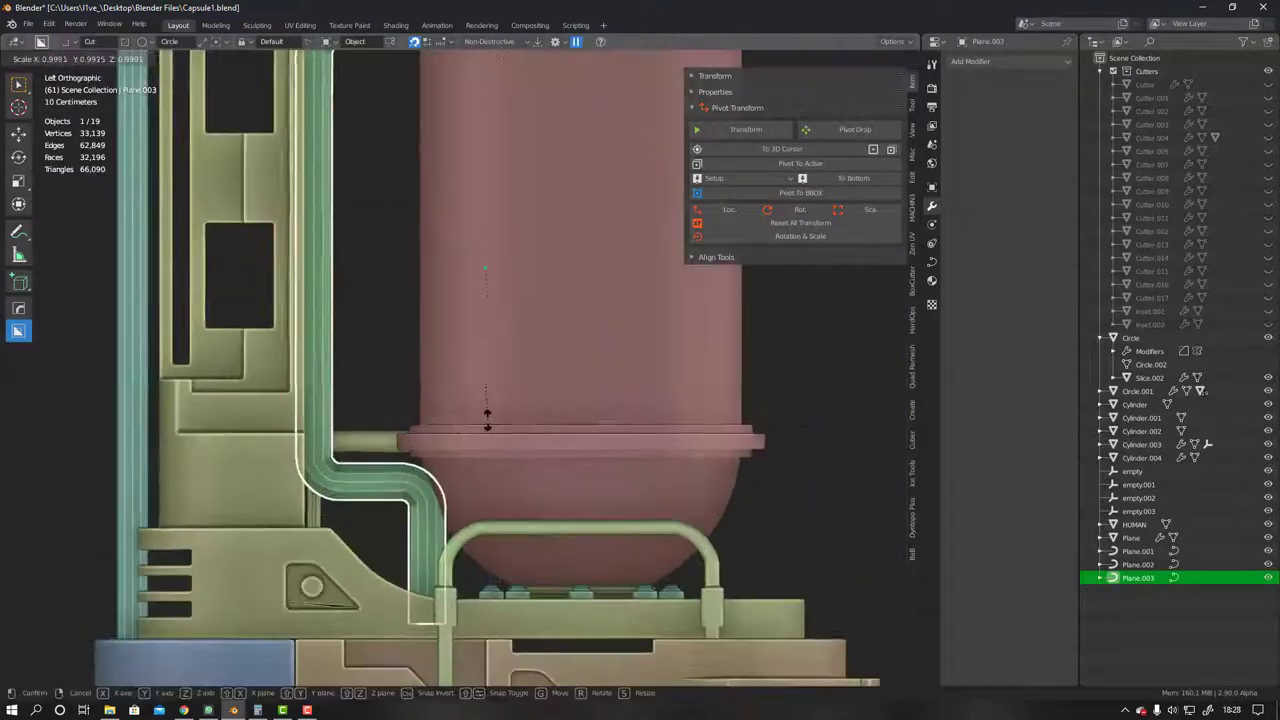
{"action": "mouse_move", "coordinate": [345, 446]}
{"action": "middle_mouse_down"}
{"action": "mouse_move", "coordinate": [184, 354]}
{"action": "mouse_move", "coordinate": [342, 244]}
{"action": "mouse_move", "coordinate": [437, 326]}
{"action": "middle_mouse_up"}
Replace the old second cable with a duplicate moved along X
{"action": "key", "text": "Delete"}
{"action": "key", "text": "shift+d"}
{"action": "key", "text": "x"}
{"action": "left_click", "coordinate": [525, 376]}
{"action": "mouse_move", "coordinate": [525, 376]}
{"action": "middle_mouse_down"}
{"action": "mouse_move", "coordinate": [333, 386]}
{"action": "mouse_move", "coordinate": [350, 315]}
{"action": "mouse_move", "coordinate": [400, 255]}
{"action": "middle_mouse_up"}
Convert the duplicated cable curve to a mesh and frame its end
{"action": "right_click", "coordinate": [400, 250]}
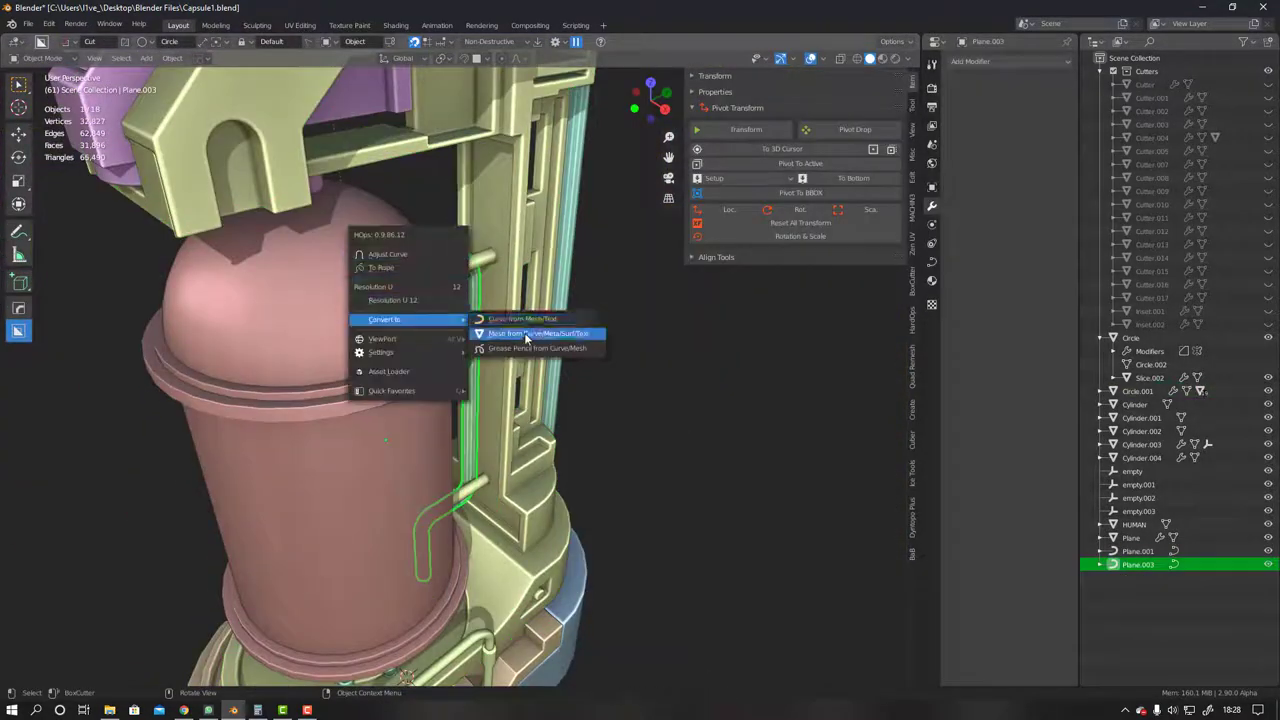
{"action": "left_click", "coordinate": [530, 329]}
{"action": "middle_click_drag", "start_coordinate": [530, 329], "coordinate": [403, 260]}
{"action": "key", "text": "Tab"}
{"action": "key", "text": "KP_Decimal"}
{"action": "key", "text": "ctrl+KP_3"}
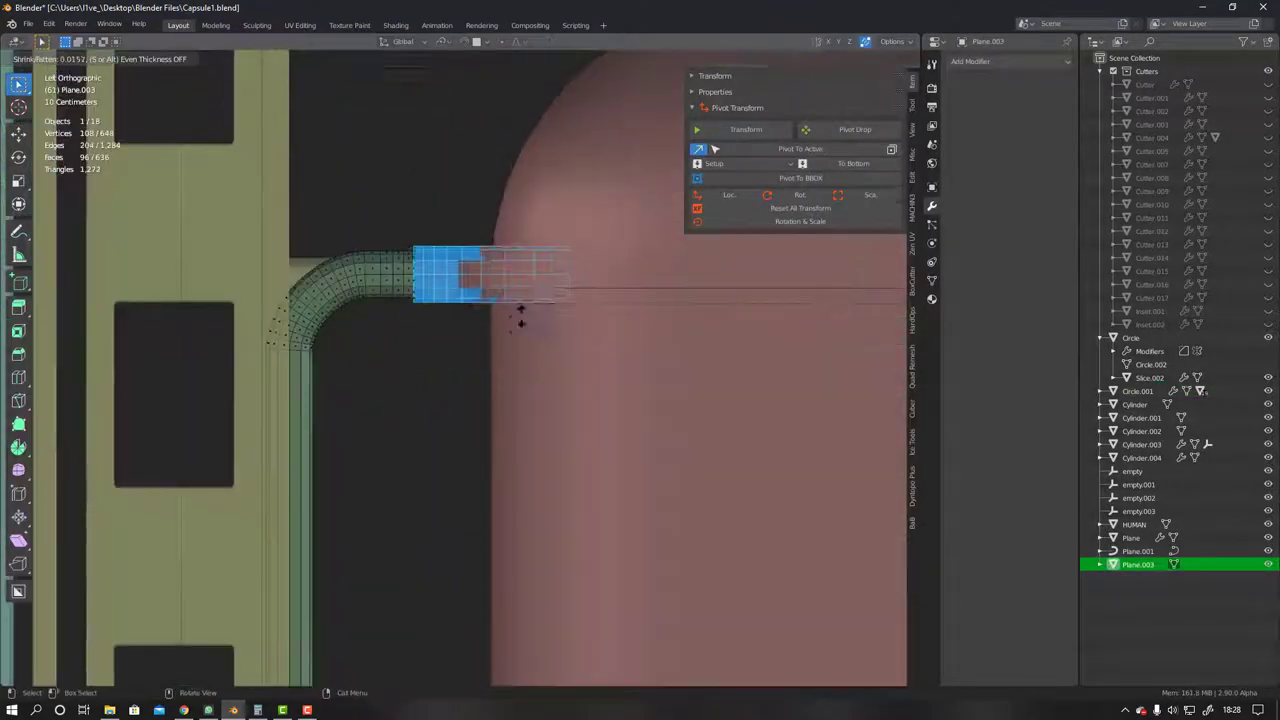
Select an edge on the cable end in edit mode
{"action": "key", "text": "Tab"}
{"action": "scroll", "coordinate": [420, 430], "scroll_direction": "down", "scroll_amount": 4}
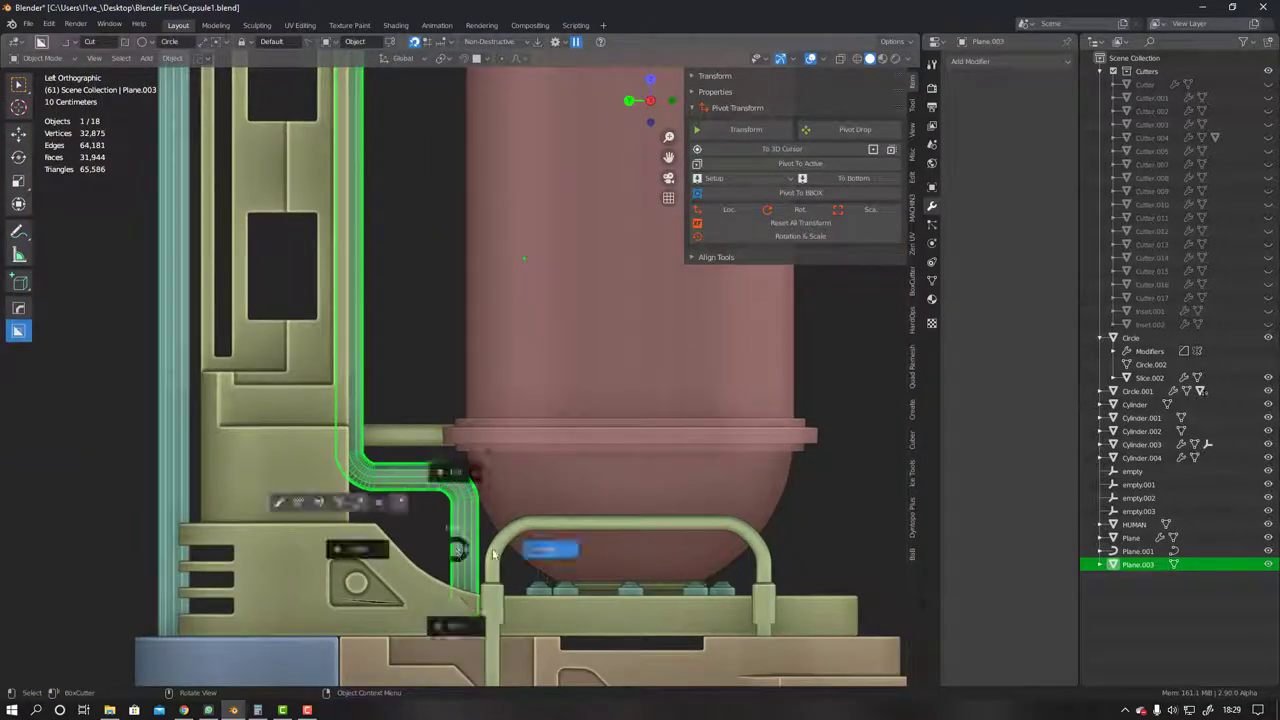
{"action": "key", "text": "Tab"}
{"action": "left_click", "coordinate": [472, 566]}
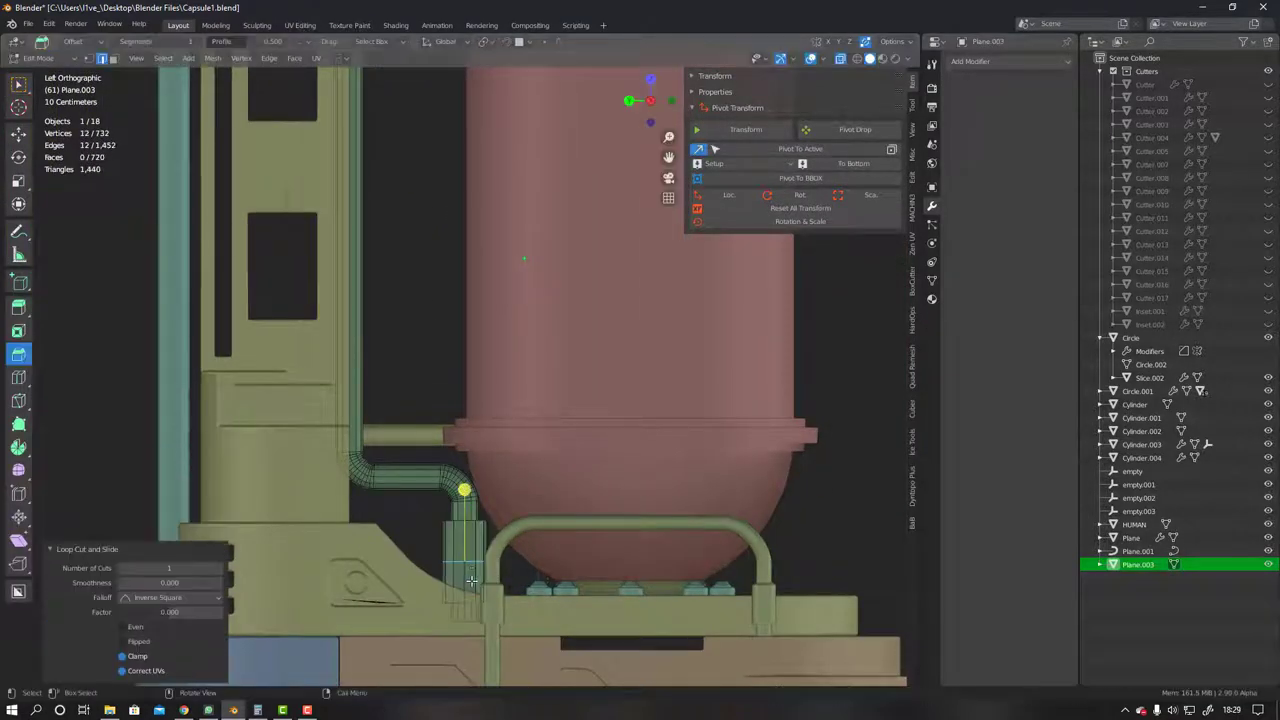
{"action": "key", "text": "Tab"}
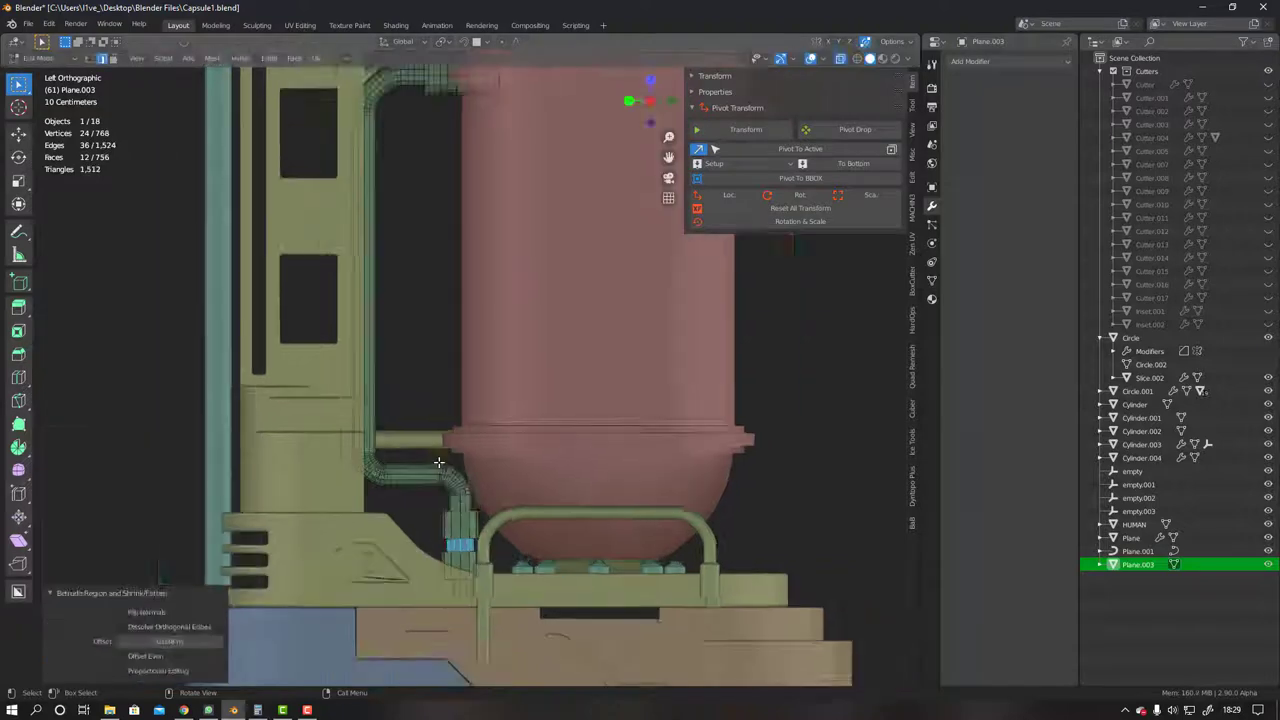
{"action": "middle_click_drag", "start_coordinate": [480, 548], "coordinate": [352, 455]}
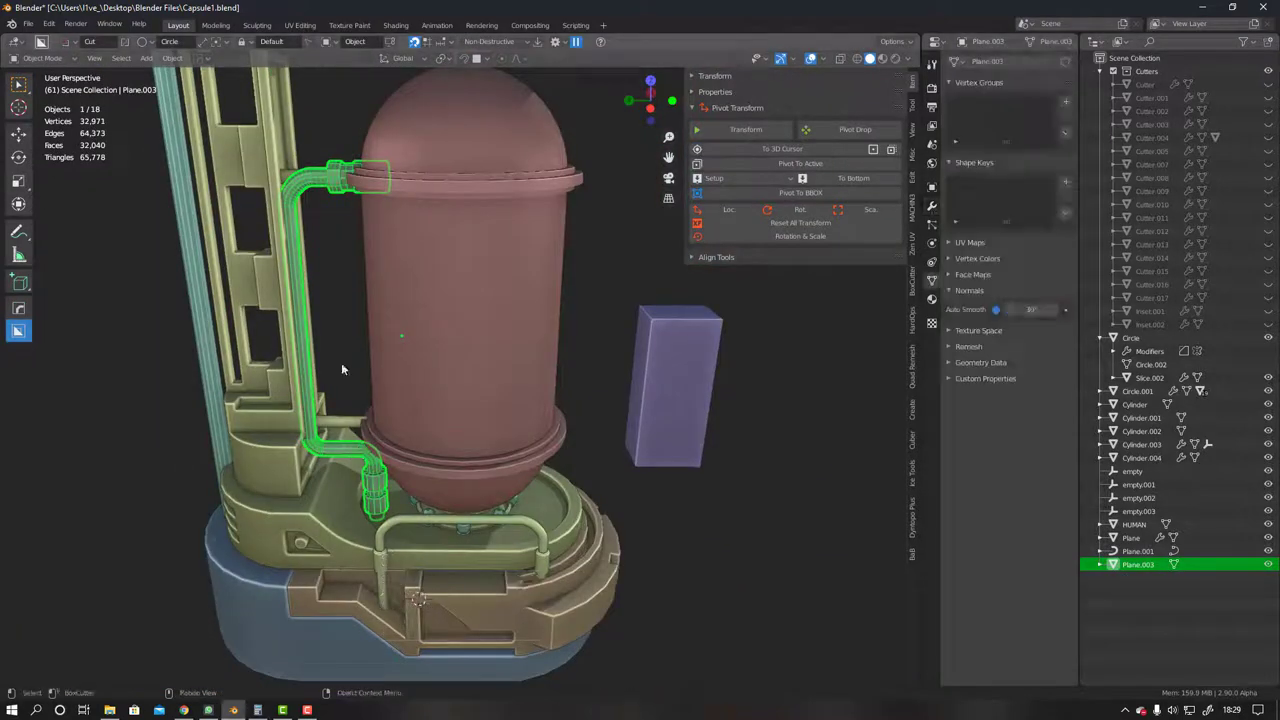
Isolate the cable and run the edge-marking command on its mesh
{"action": "key", "text": "slash"}
{"action": "key", "text": "Tab"}
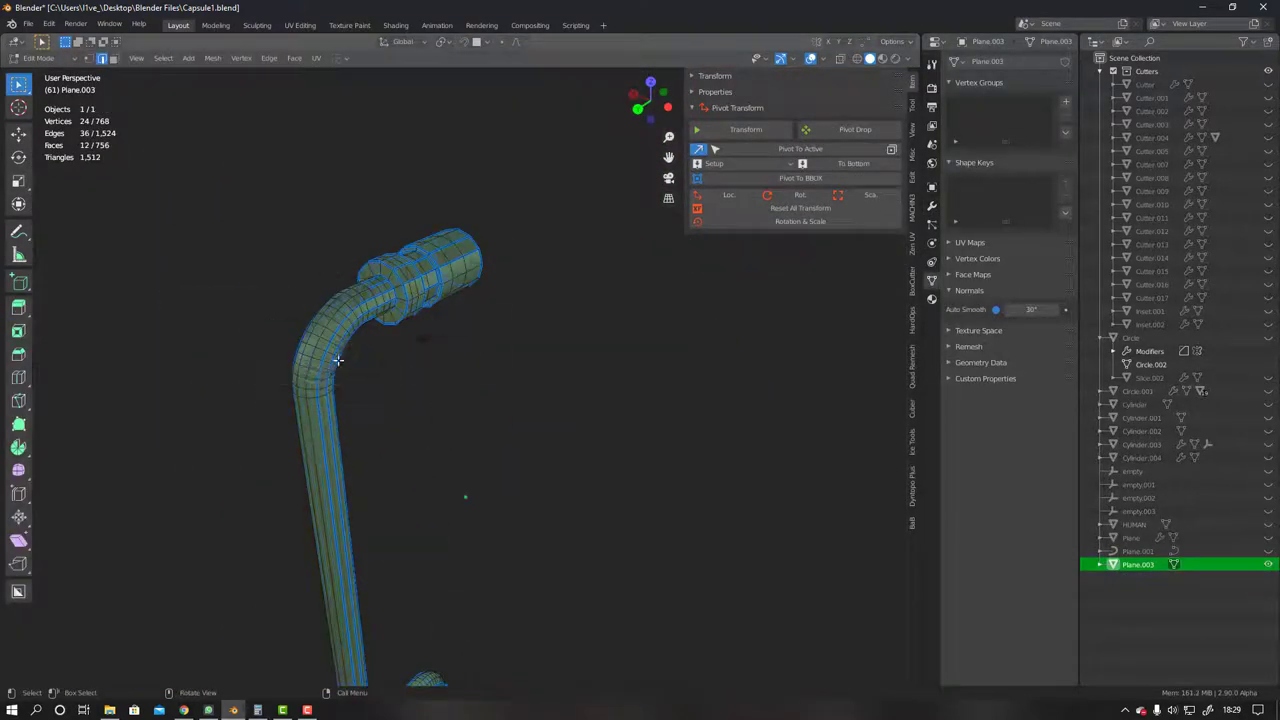
{"action": "left_click", "coordinate": [320, 322]}
{"action": "scroll", "coordinate": [392, 290], "scroll_direction": "up", "scroll_amount": 5}
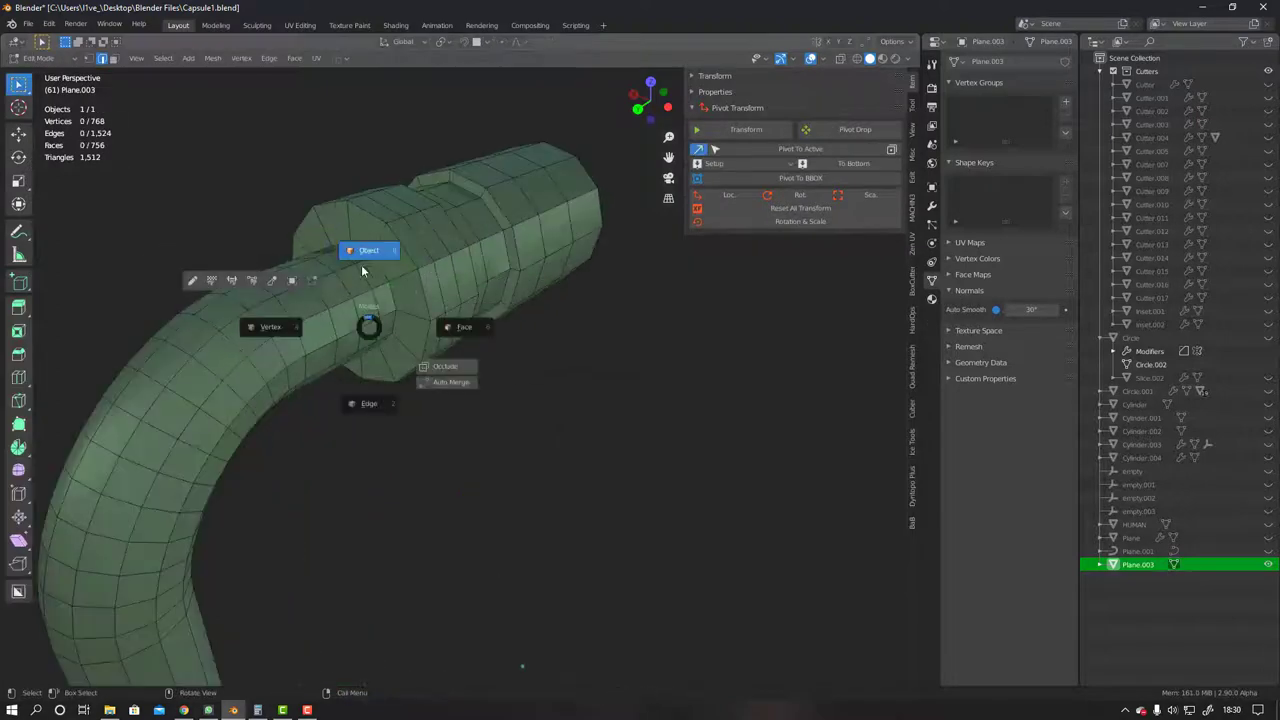
{"action": "key", "text": "a"}
{"action": "right_click", "coordinate": [329, 409]}
{"action": "left_click", "coordinate": [329, 409]}
{"action": "key", "text": "alt+a"}
Mark the pipe-end edge loops as sharp
{"action": "left_click", "coordinate": [383, 281], "text": "alt"}
{"action": "mouse_move", "coordinate": [383, 300]}
{"action": "middle_mouse_down"}
{"action": "mouse_move", "coordinate": [383, 281]}
{"action": "mouse_move", "coordinate": [500, 320]}
{"action": "middle_mouse_up"}
{"action": "scroll", "coordinate": [532, 329], "scroll_direction": "up", "scroll_amount": 2}
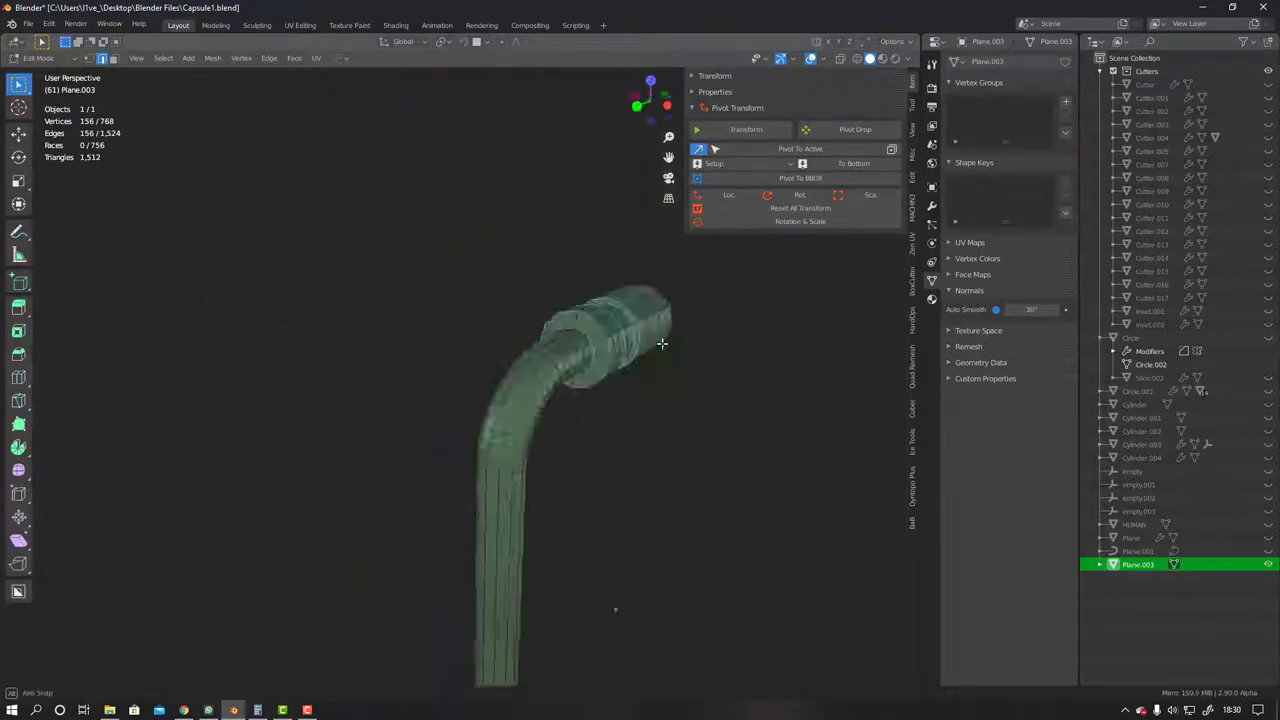
{"action": "middle_click_drag", "start_coordinate": [661, 343], "coordinate": [640, 560]}
{"action": "key", "text": "alt+a"}
{"action": "middle_click_drag", "start_coordinate": [623, 609], "coordinate": [529, 591]}
{"action": "scroll", "coordinate": [459, 367], "scroll_direction": "up", "scroll_amount": 4}
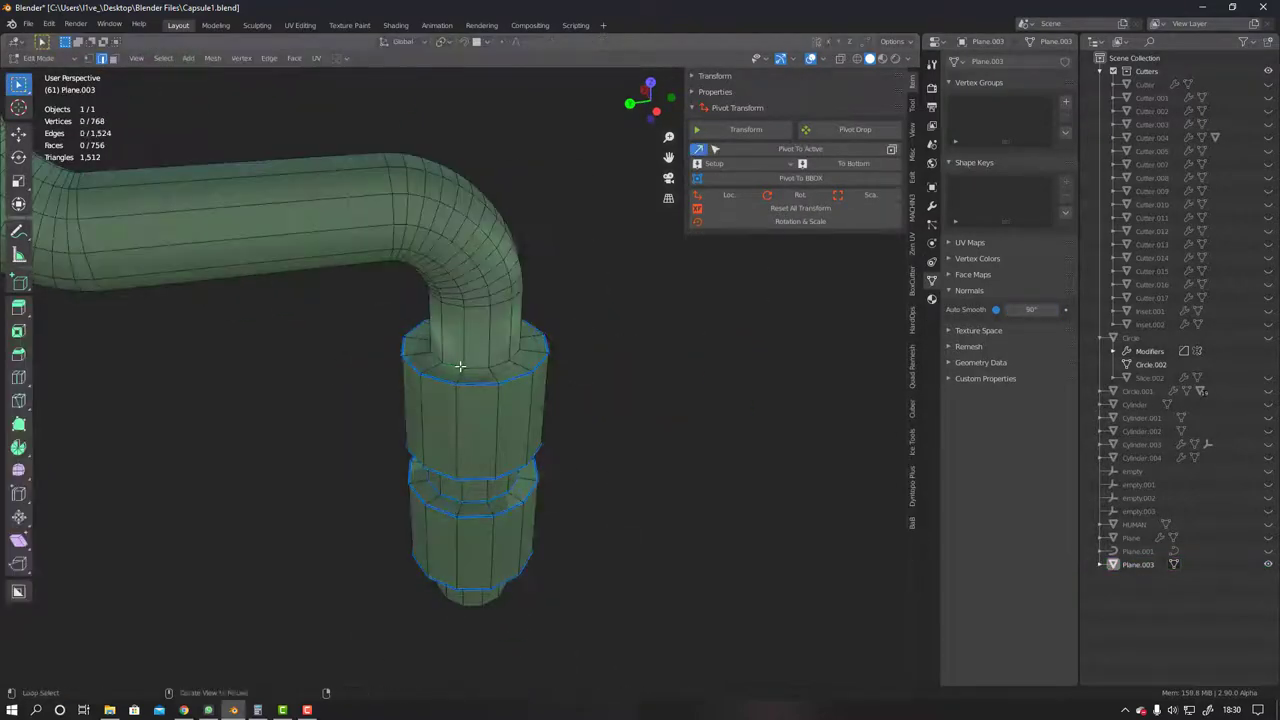
{"action": "scroll", "coordinate": [459, 367], "scroll_direction": "down", "scroll_amount": 5}
{"action": "middle_click_drag", "start_coordinate": [456, 325], "coordinate": [430, 400]}
{"action": "left_click", "coordinate": [423, 195], "text": "alt"}
{"action": "scroll", "coordinate": [430, 477], "scroll_direction": "down", "scroll_amount": 4}
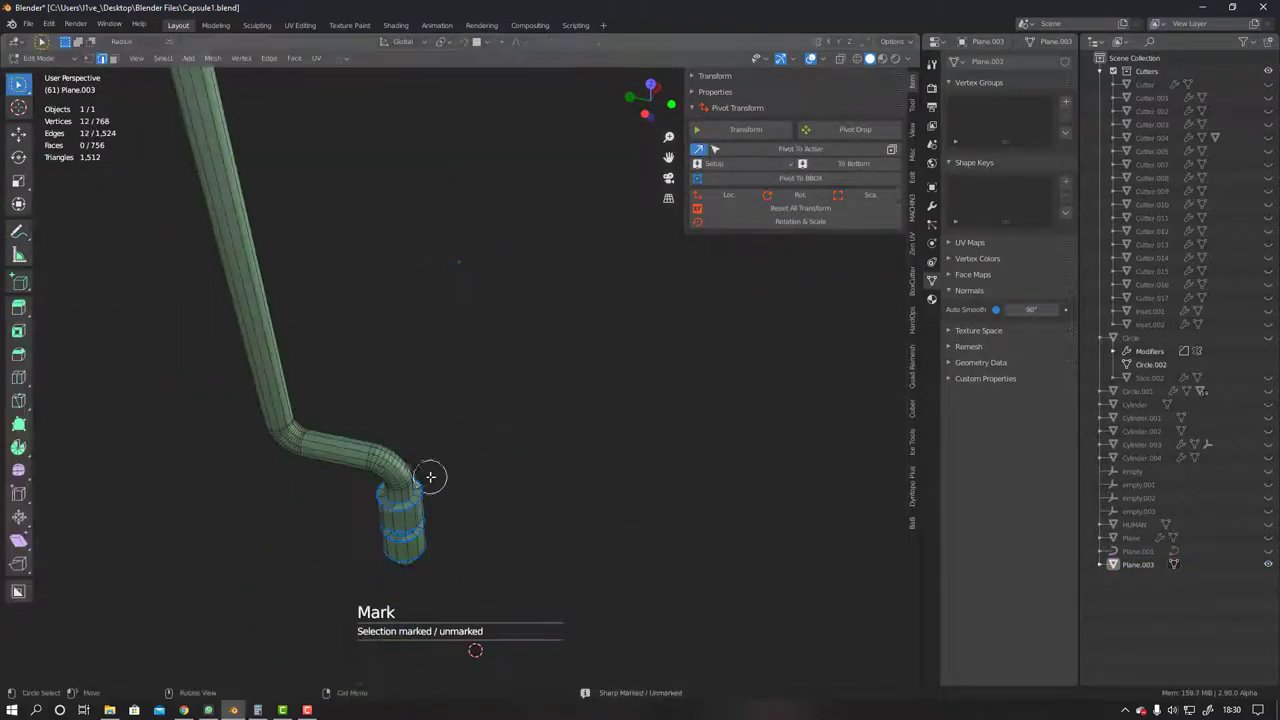
{"action": "scroll", "coordinate": [430, 477], "scroll_direction": "down", "scroll_amount": 3}
Unhide all objects and select the new pipe
{"action": "key", "text": "Tab"}
{"action": "key", "text": "alt+h"}
{"action": "scroll", "coordinate": [451, 324], "scroll_direction": "down", "scroll_amount": 2}
{"action": "scroll", "coordinate": [406, 338], "scroll_direction": "up", "scroll_amount": 5}
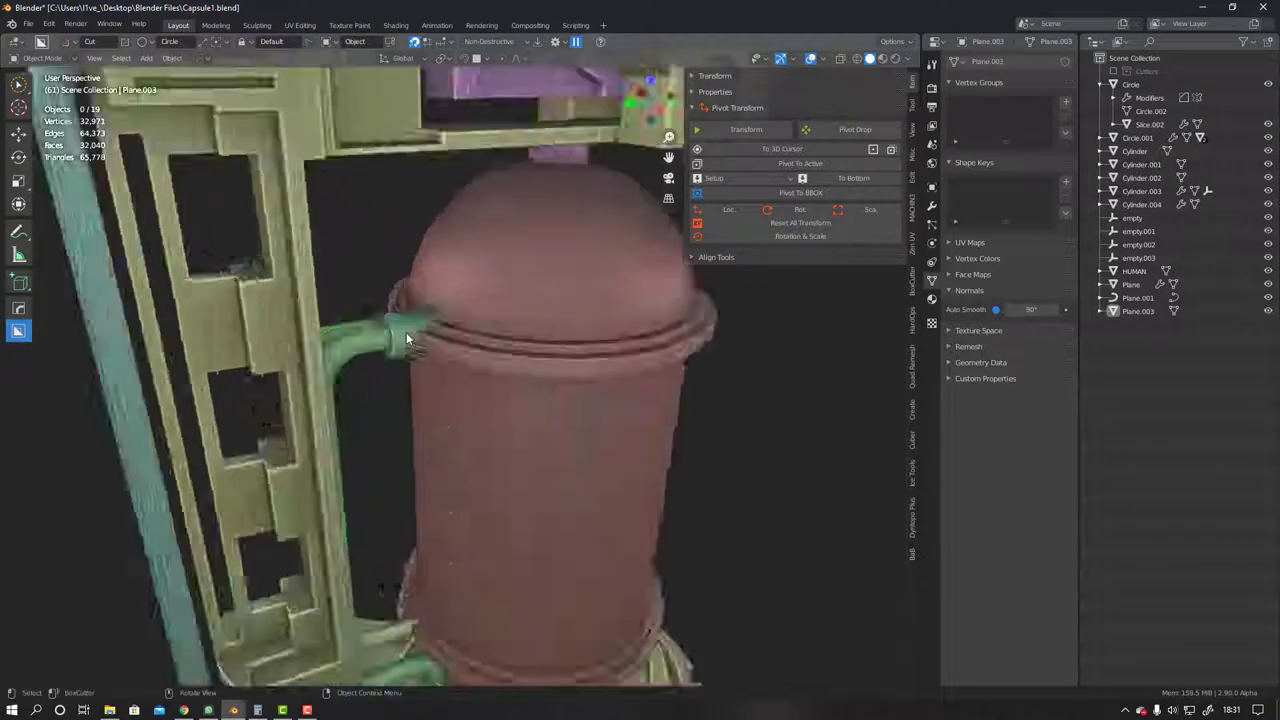
{"action": "left_click", "coordinate": [406, 338]}
{"action": "scroll", "coordinate": [406, 338], "scroll_direction": "up", "scroll_amount": 2}
{"action": "scroll", "coordinate": [406, 350], "scroll_direction": "down", "scroll_amount": 3}
{"action": "middle_click_drag", "start_coordinate": [420, 360], "coordinate": [401, 366]}
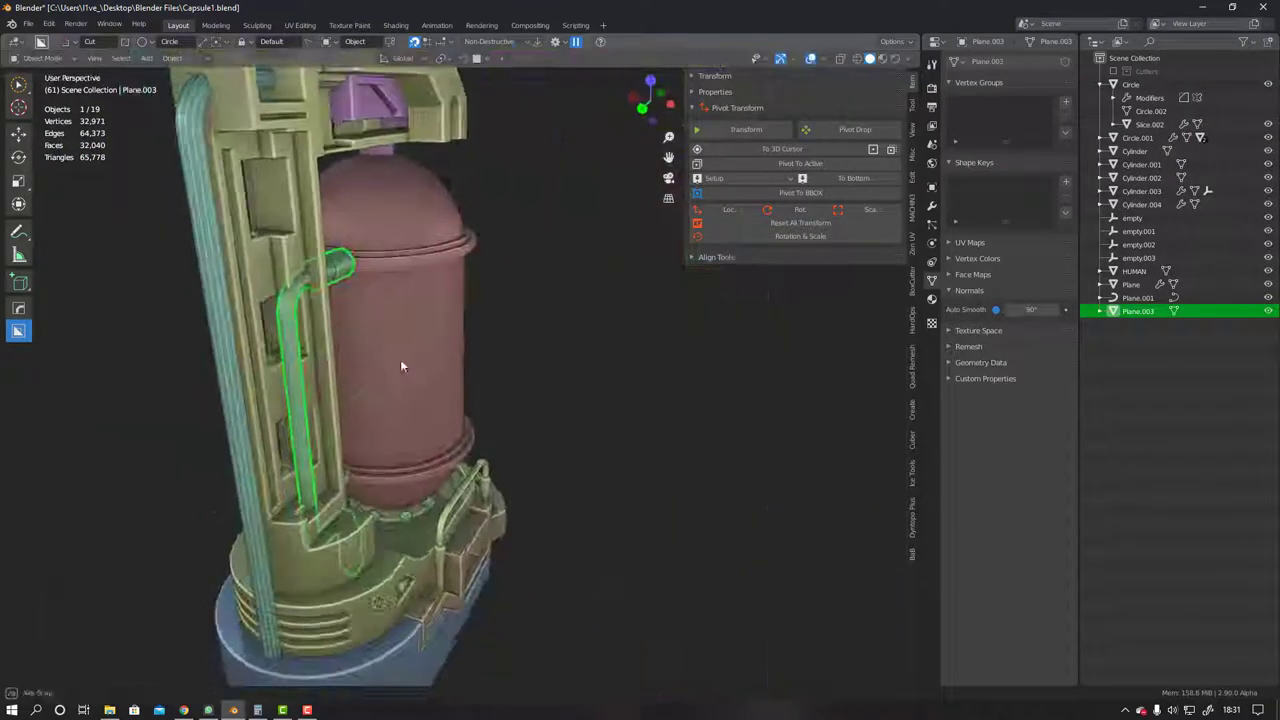
{"action": "right_click", "coordinate": [401, 366]}
In Left Ortho, extend the pipe end into a connector reaching the capsule rim
{"action": "key", "text": "Tab"}
{"action": "key", "text": "grave"}
{"action": "left_click", "coordinate": [346, 232]}
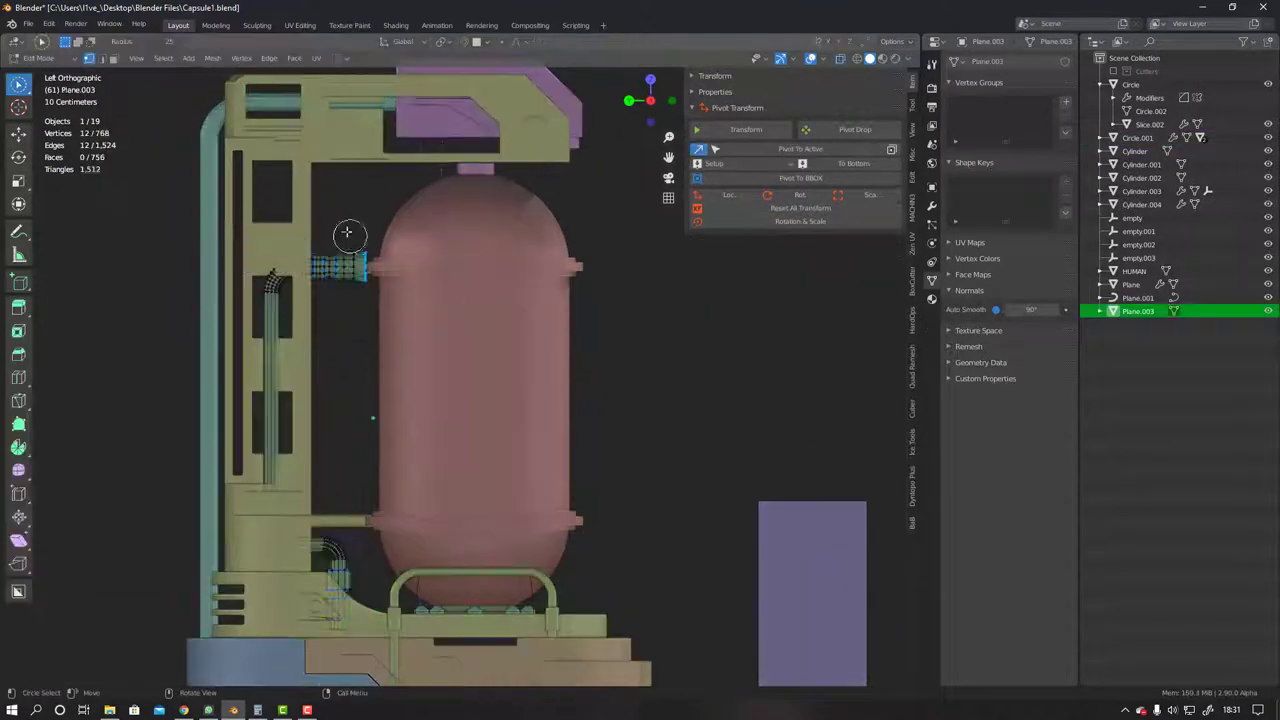
{"action": "scroll", "coordinate": [415, 388], "scroll_direction": "up", "scroll_amount": 4}
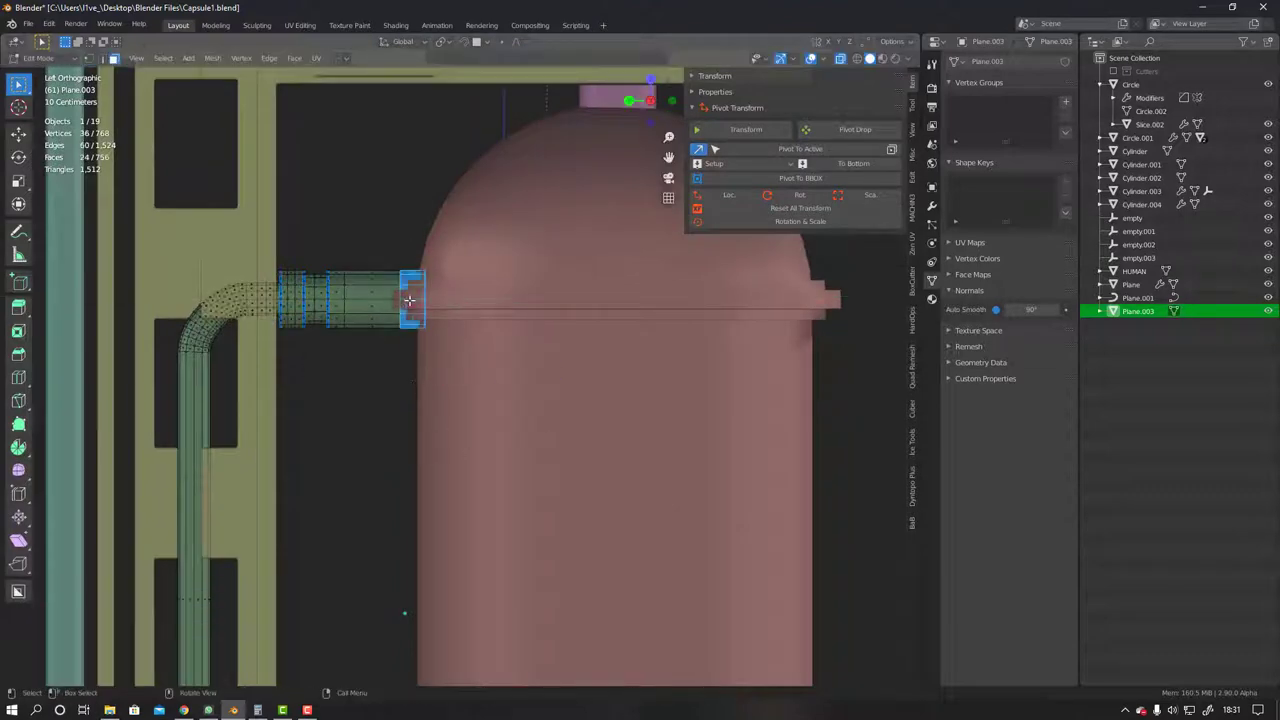
{"action": "scroll", "coordinate": [420, 338], "scroll_direction": "up", "scroll_amount": 3}
{"action": "right_click", "coordinate": [427, 298]}
{"action": "scroll", "coordinate": [427, 298], "scroll_direction": "down", "scroll_amount": 4}
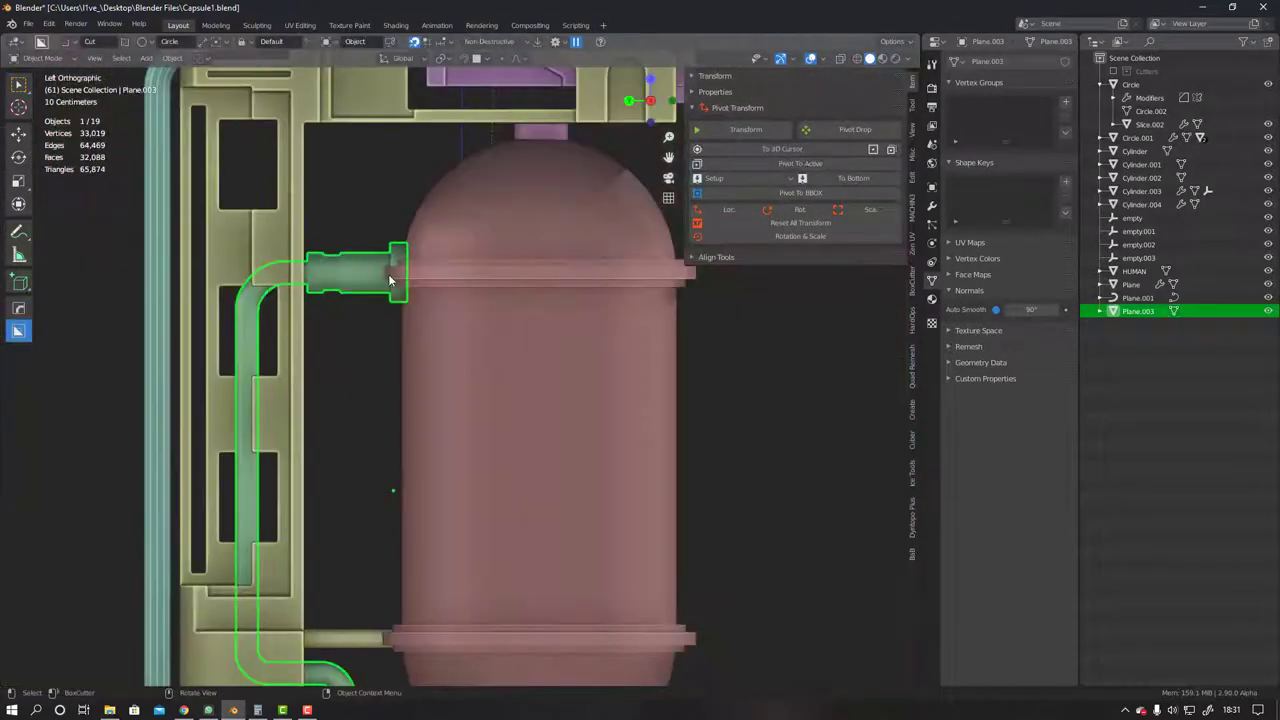
{"action": "mouse_move", "coordinate": [427, 298]}
{"action": "middle_mouse_down"}
{"action": "mouse_move", "coordinate": [400, 290]}
{"action": "mouse_move", "coordinate": [379, 316]}
{"action": "mouse_move", "coordinate": [470, 300]}
{"action": "middle_mouse_up"}
{"action": "scroll", "coordinate": [388, 285], "scroll_direction": "up", "scroll_amount": 5}
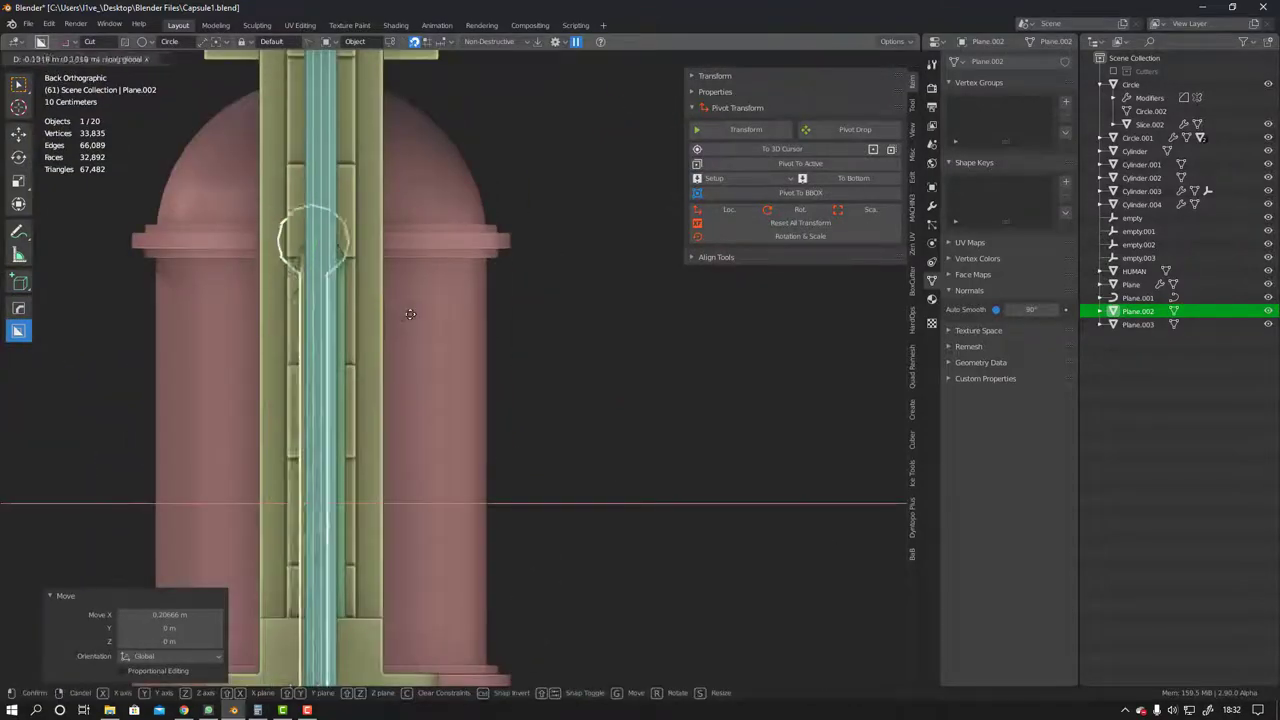
{"action": "right_click", "coordinate": [410, 314]}
Move the pipe copy Plane.004 in front of the lower tank
{"action": "left_click", "coordinate": [401, 328]}
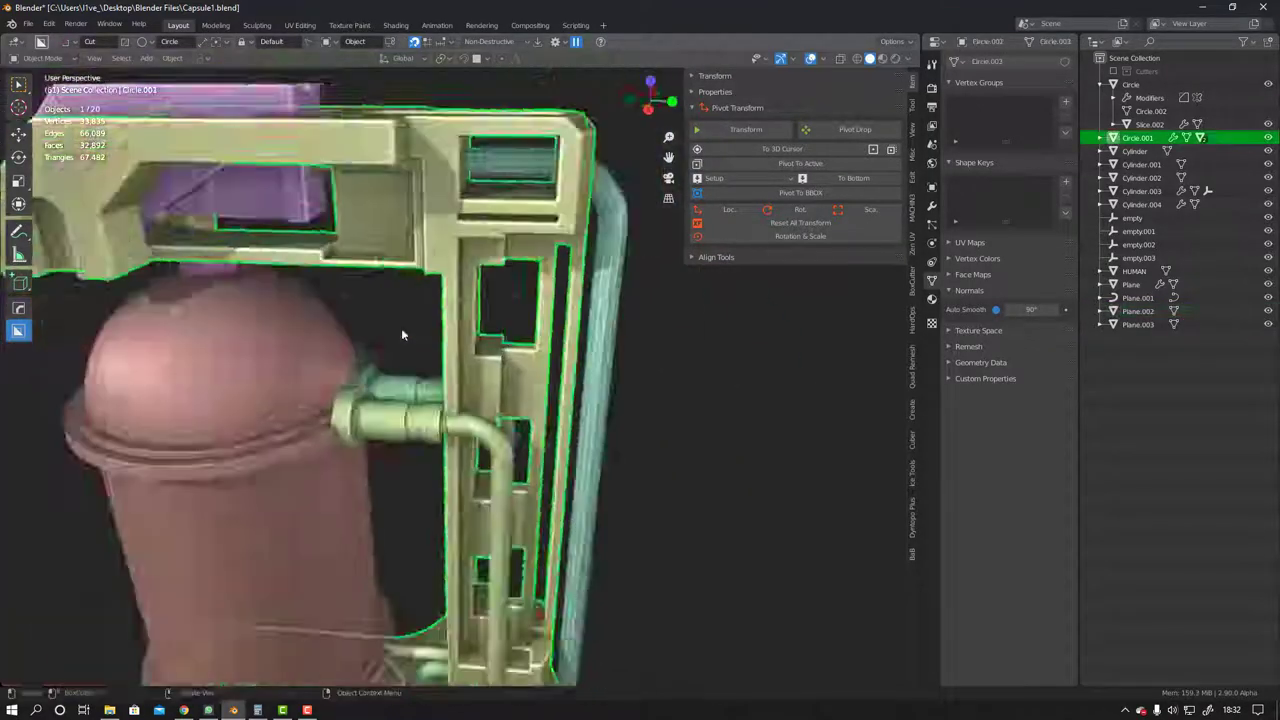
{"action": "mouse_move", "coordinate": [401, 328]}
{"action": "middle_mouse_down"}
{"action": "mouse_move", "coordinate": [414, 376]}
{"action": "mouse_move", "coordinate": [597, 426]}
{"action": "mouse_move", "coordinate": [420, 390]}
{"action": "middle_mouse_up"}
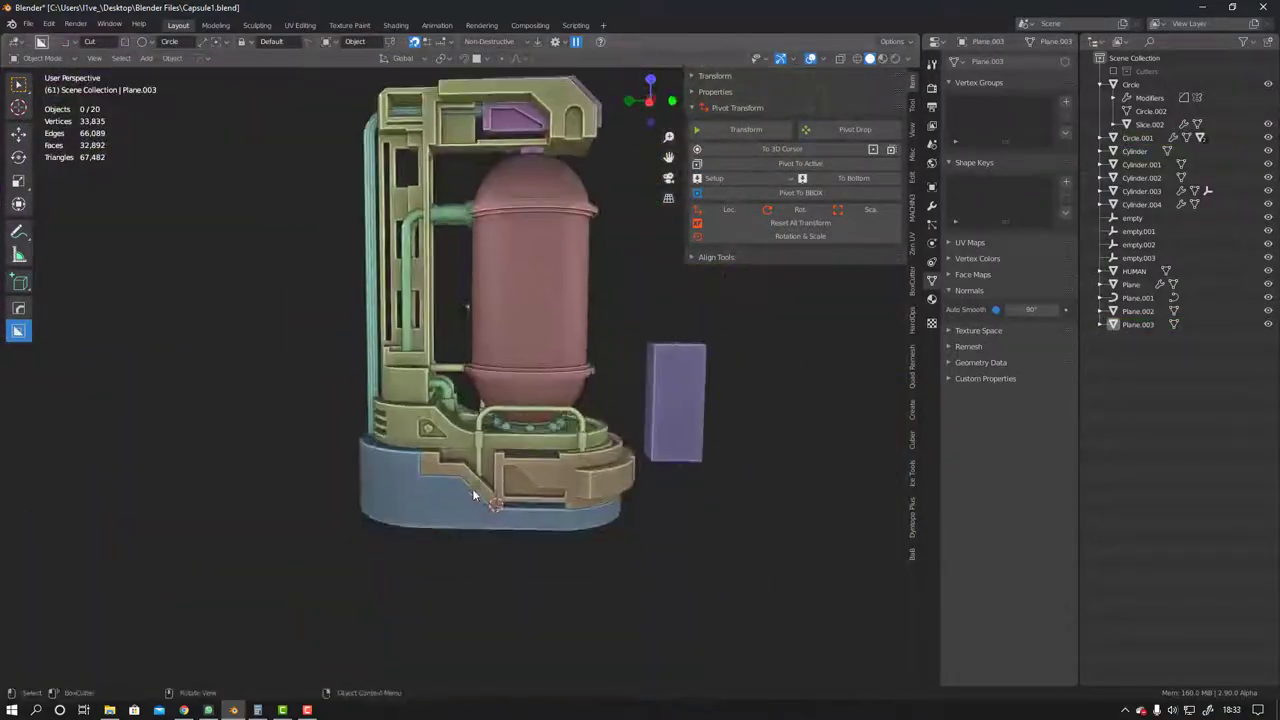
{"action": "scroll", "coordinate": [420, 390], "scroll_direction": "up", "scroll_amount": 3}
{"action": "left_click", "coordinate": [365, 356]}
{"action": "middle_click_drag", "start_coordinate": [380, 300], "coordinate": [420, 330]}
{"action": "left_click_drag", "start_coordinate": [420, 330], "coordinate": [460, 365]}
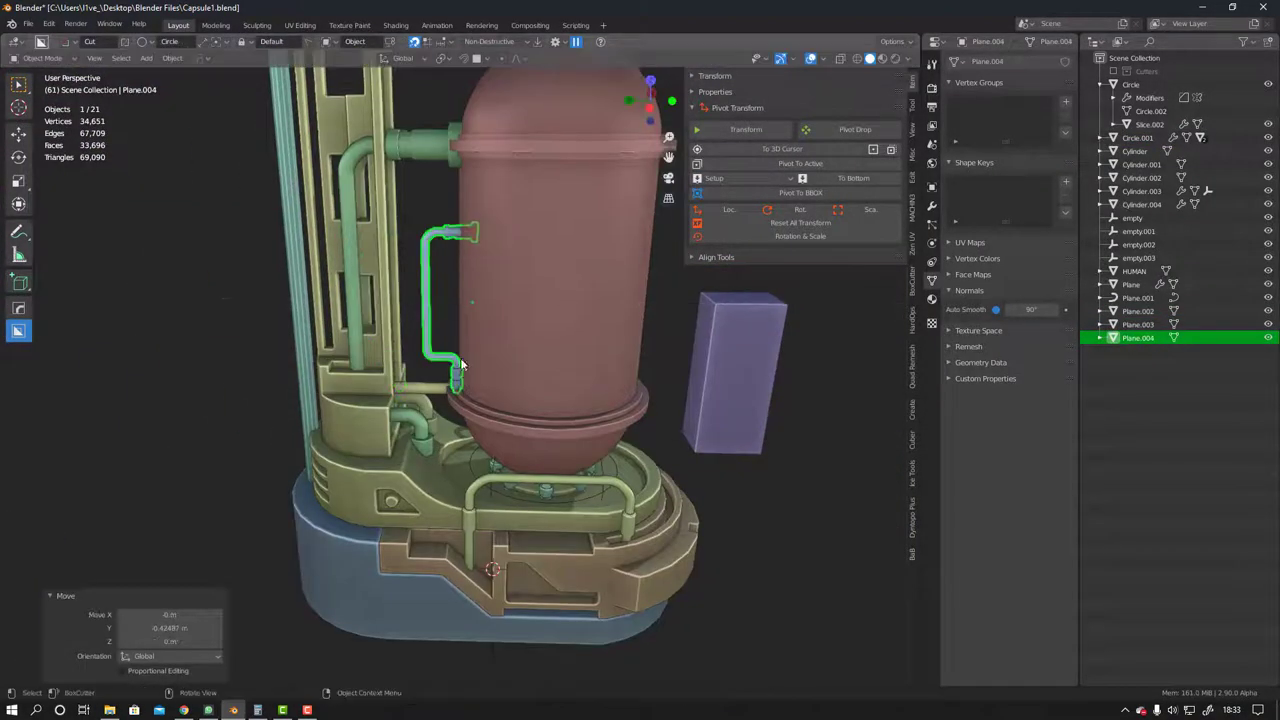
{"action": "mouse_move", "coordinate": [686, 455]}
{"action": "middle_mouse_down"}
{"action": "mouse_move", "coordinate": [472, 428]}
{"action": "mouse_move", "coordinate": [747, 417]}
{"action": "mouse_move", "coordinate": [511, 400]}
{"action": "middle_mouse_up"}
{"action": "scroll", "coordinate": [511, 400], "scroll_direction": "up", "scroll_amount": 3}
Select frame Circle.001, cancel a Y move, and leave edit mode
{"action": "left_click", "coordinate": [446, 435]}
{"action": "key", "text": "g"}
{"action": "key", "text": "y"}
{"action": "key", "text": "Escape"}
{"action": "key", "text": "Tab"}
{"action": "scroll", "coordinate": [446, 435], "scroll_direction": "down", "scroll_amount": 5}
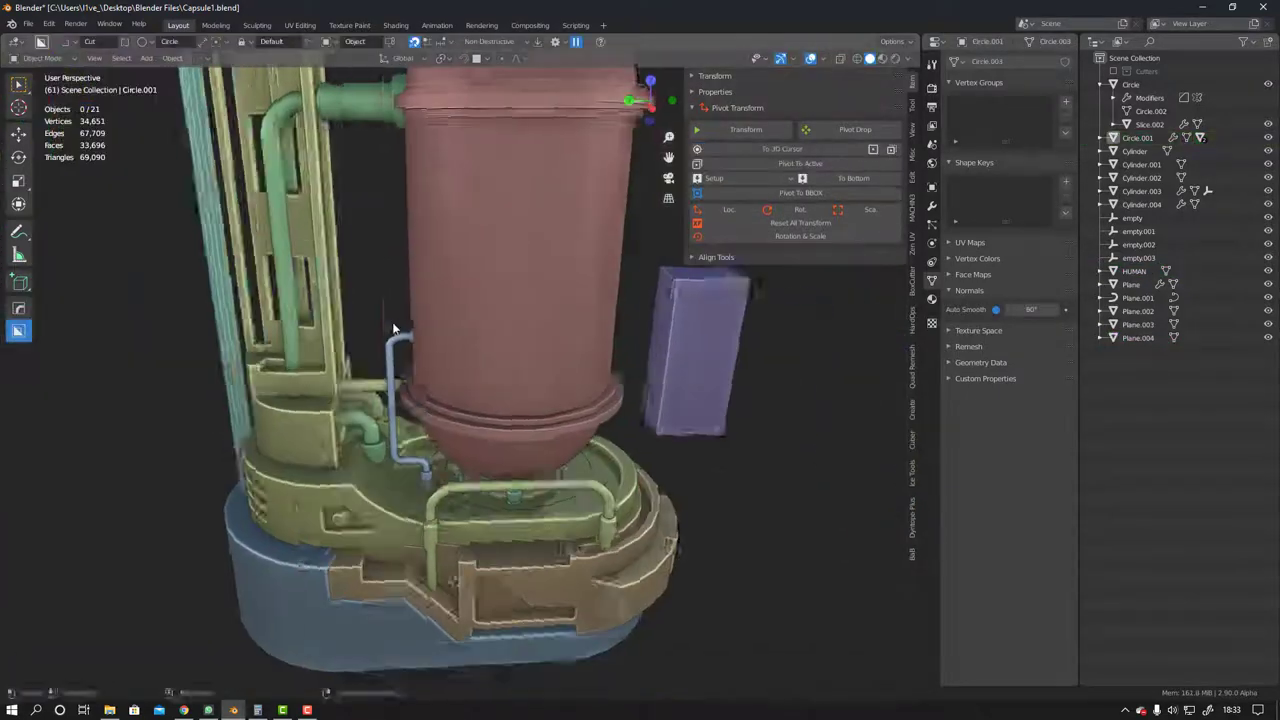
{"action": "middle_click_drag", "start_coordinate": [446, 435], "coordinate": [401, 385]}
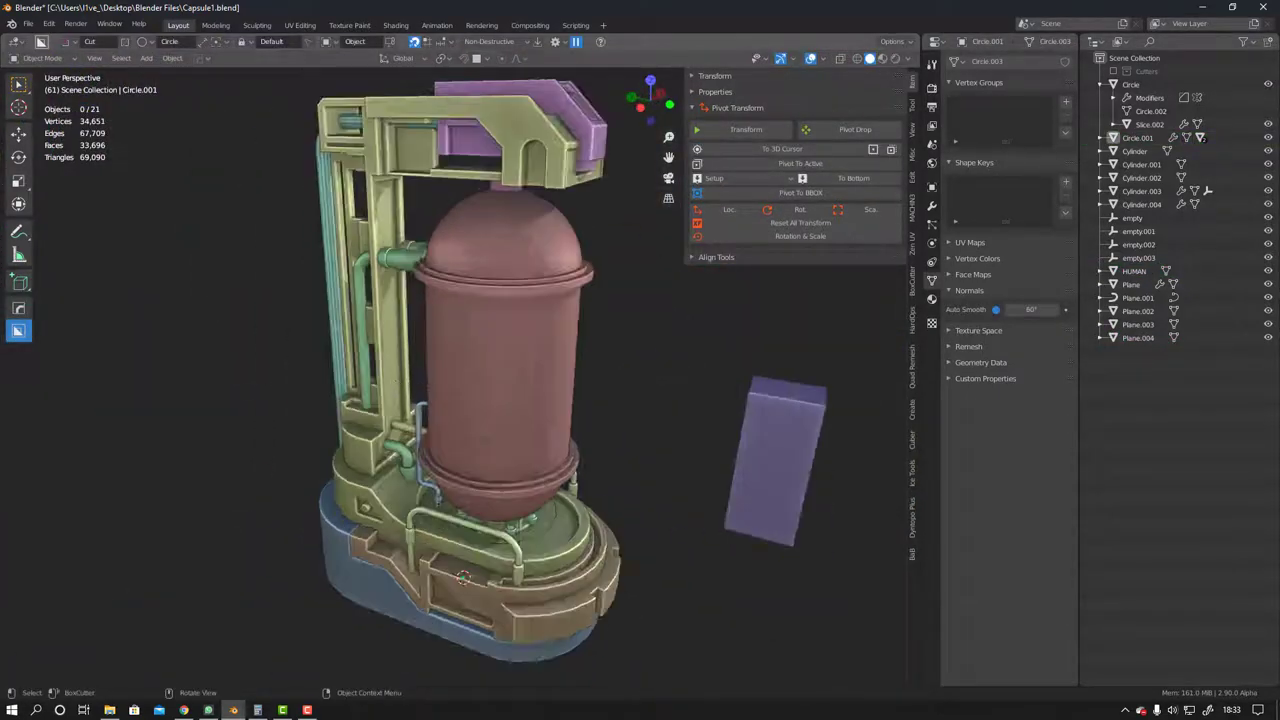
Convert the curved side cable Plane.001 into a mesh
{"action": "left_click", "coordinate": [253, 361]}
{"action": "key", "text": "q"}
{"action": "mouse_move", "coordinate": [372, 508]}
{"action": "middle_mouse_down"}
{"action": "mouse_move", "coordinate": [253, 361]}
{"action": "mouse_move", "coordinate": [414, 350]}
{"action": "middle_mouse_up"}
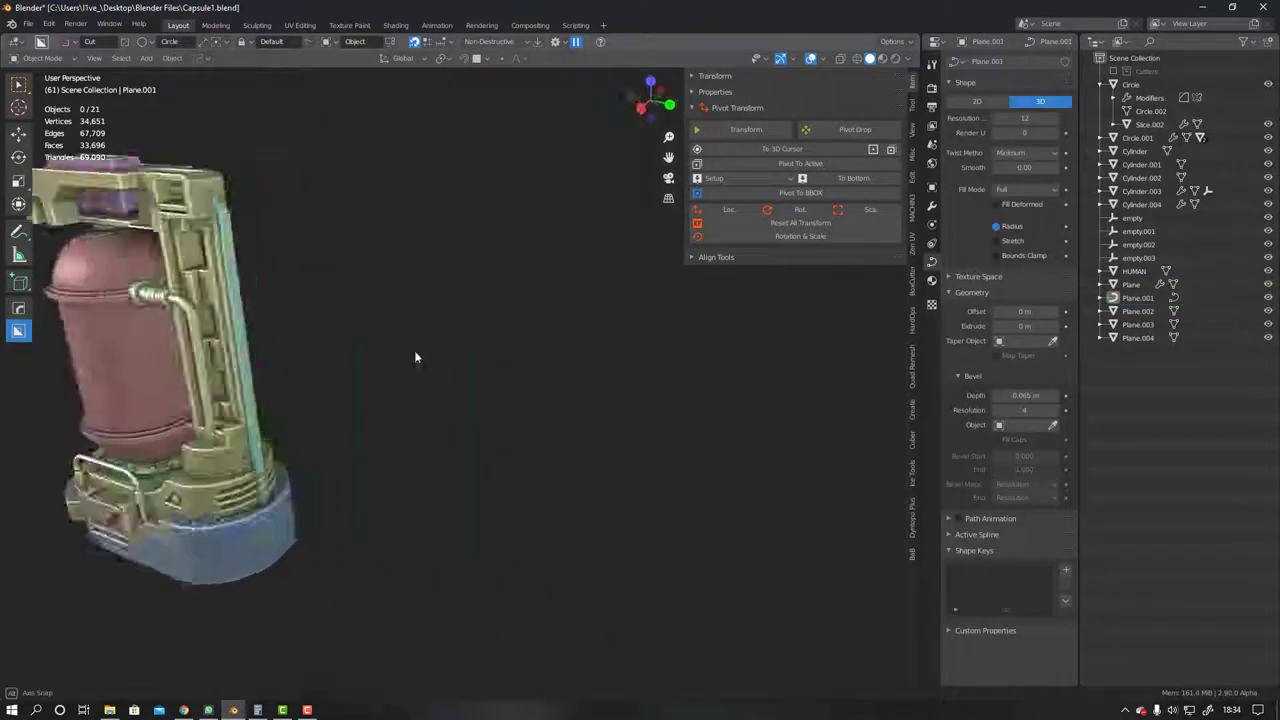
{"action": "scroll", "coordinate": [414, 350], "scroll_direction": "up", "scroll_amount": 5}
{"action": "scroll", "coordinate": [300, 323], "scroll_direction": "down", "scroll_amount": 5}
{"action": "left_click", "coordinate": [300, 323]}
{"action": "scroll", "coordinate": [385, 341], "scroll_direction": "up", "scroll_amount": 5}
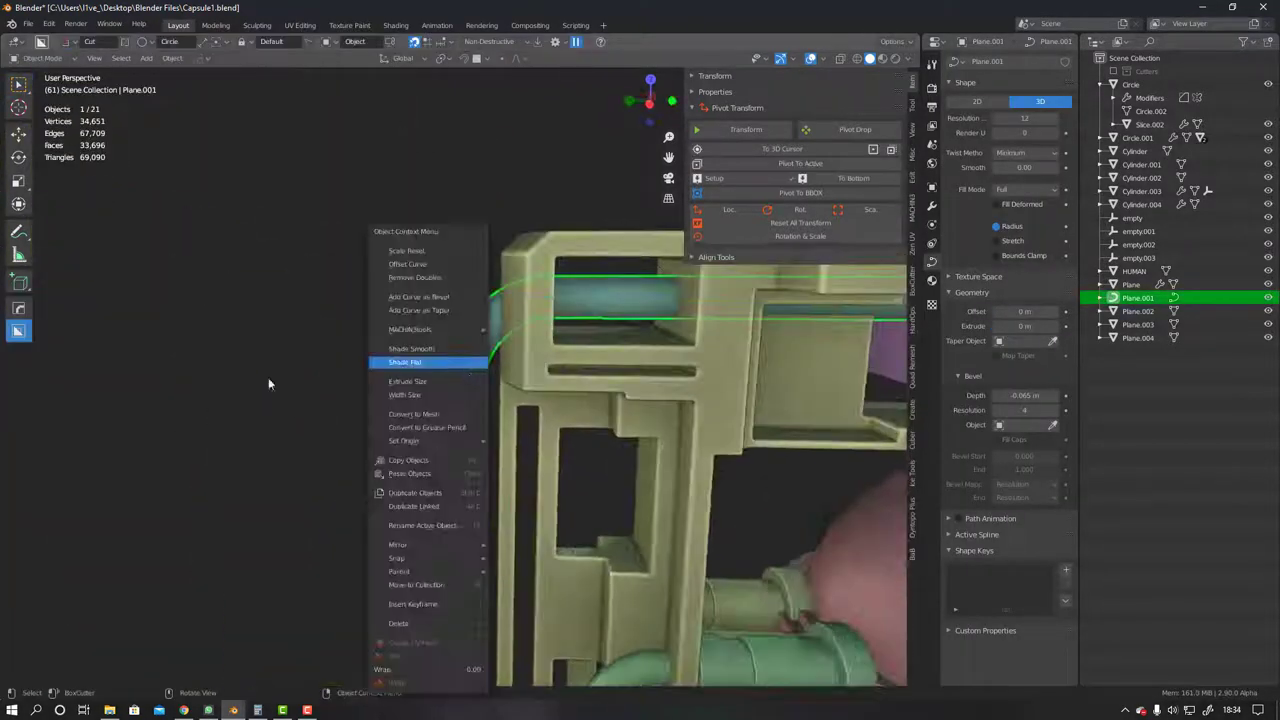
{"action": "left_click", "coordinate": [413, 413]}
{"action": "key", "text": "Tab"}
{"action": "scroll", "coordinate": [489, 325], "scroll_direction": "up", "scroll_amount": 3}
Select a face on the cable bend and the rim at its end
{"action": "left_click", "coordinate": [489, 325]}
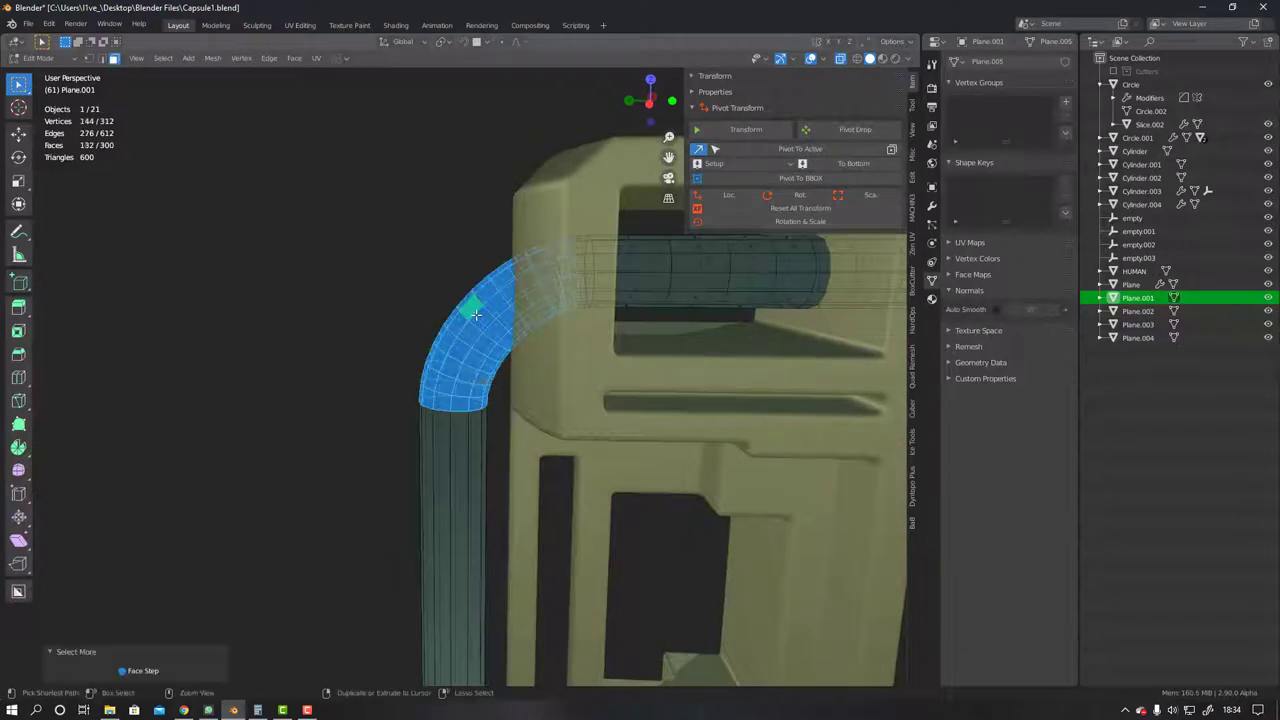
{"action": "key", "text": "Escape"}
{"action": "key", "text": "Tab"}
{"action": "middle_click_drag", "start_coordinate": [432, 375], "coordinate": [371, 400]}
{"action": "key", "text": "Tab"}
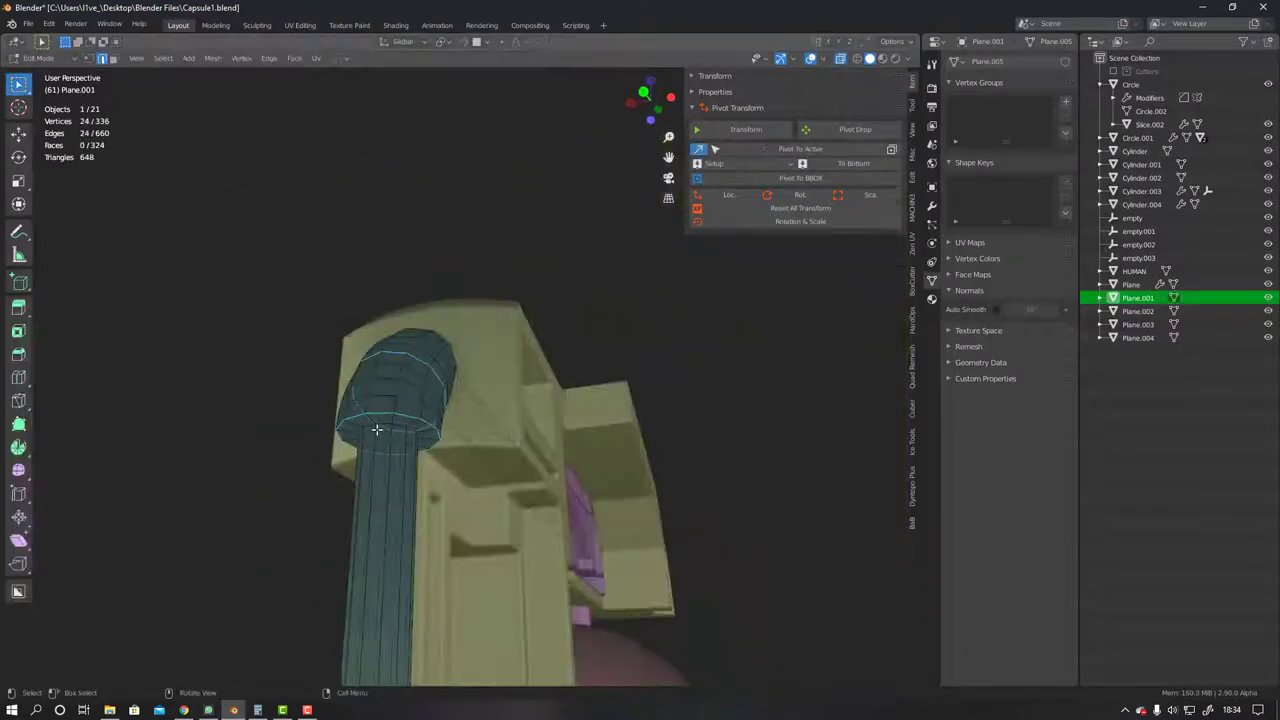
{"action": "scroll", "coordinate": [401, 444], "scroll_direction": "up", "scroll_amount": 4}
Sharpen the cable's edges with HardOps and duplicate it
{"action": "key", "text": "Tab"}
{"action": "scroll", "coordinate": [328, 376], "scroll_direction": "down", "scroll_amount": 3}
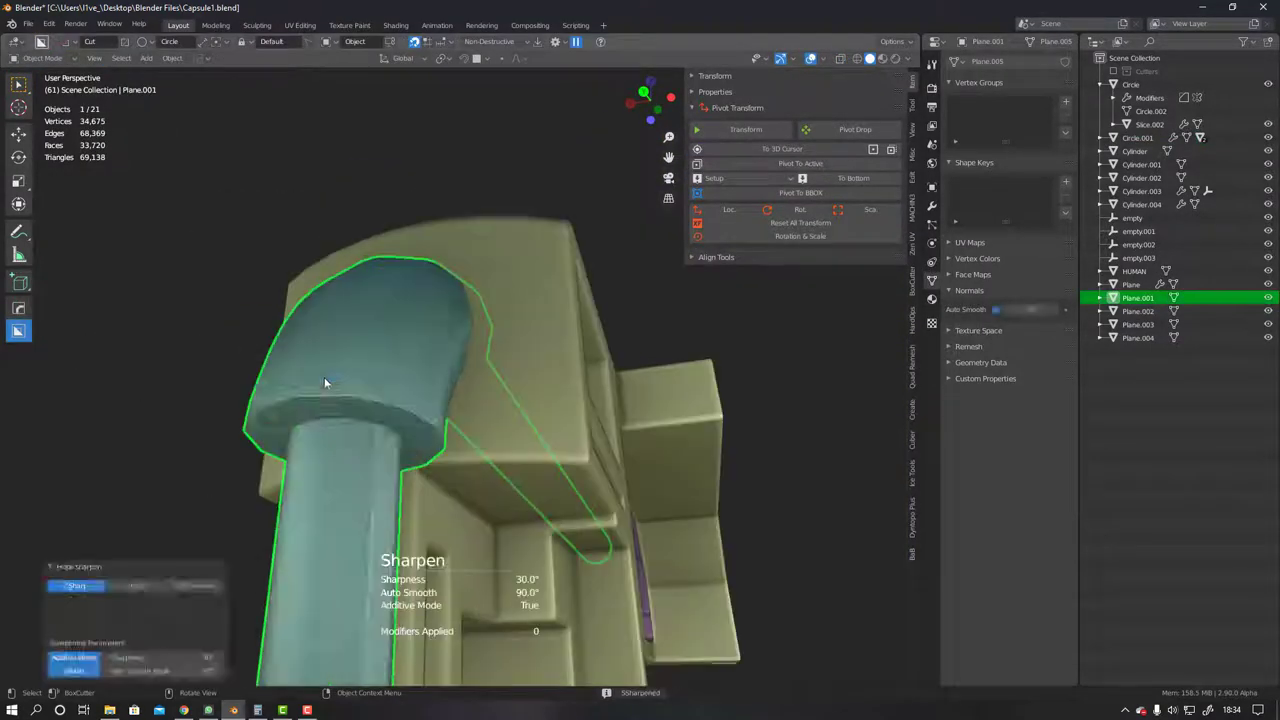
{"action": "scroll", "coordinate": [376, 343], "scroll_direction": "up", "scroll_amount": 3}
{"action": "scroll", "coordinate": [356, 442], "scroll_direction": "down", "scroll_amount": 3}
{"action": "scroll", "coordinate": [380, 470], "scroll_direction": "down", "scroll_amount": 2}
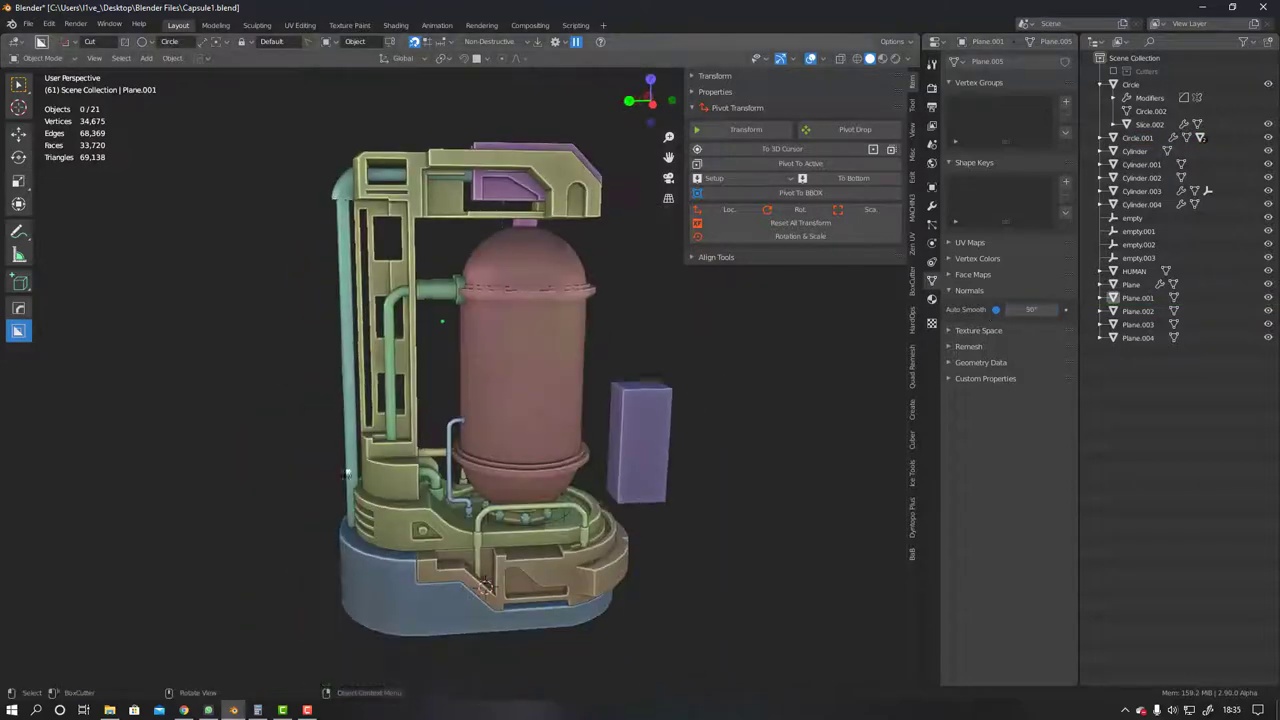
{"action": "scroll", "coordinate": [415, 507], "scroll_direction": "up", "scroll_amount": 5}
{"action": "key", "text": "shift+d"}
{"action": "left_click", "coordinate": [410, 464]}
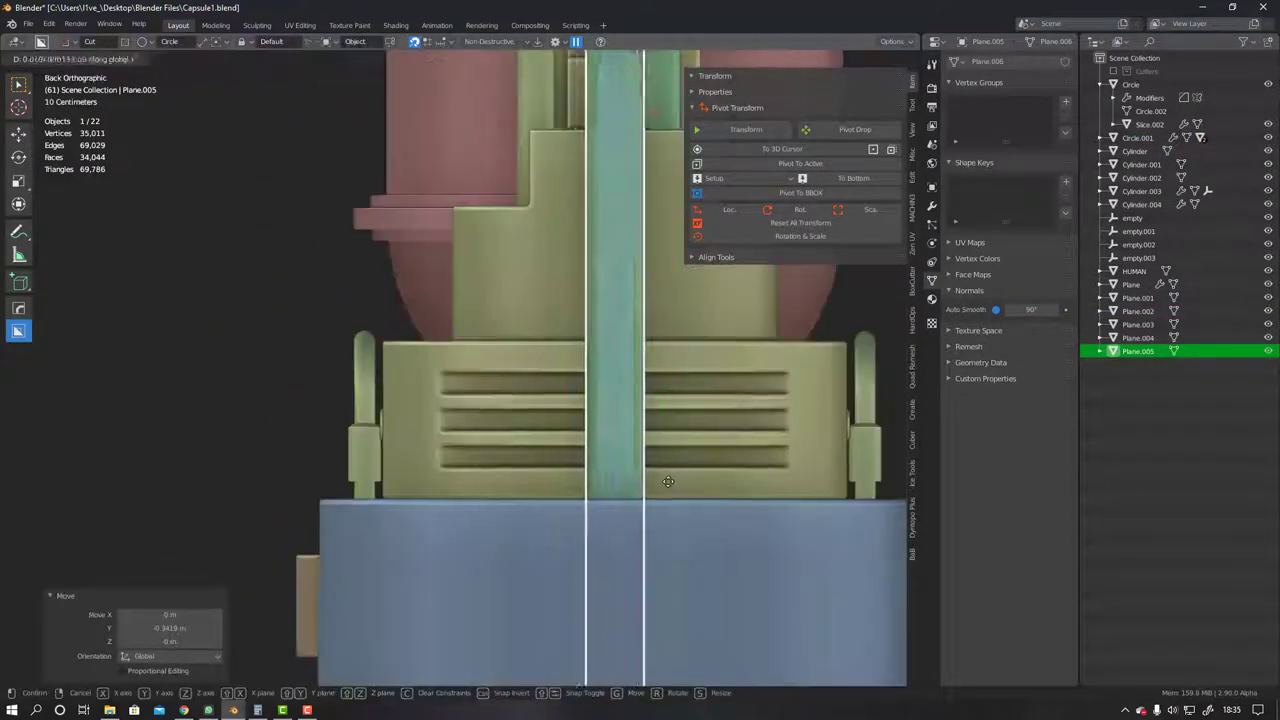
Move the cable copy along Y into the base
{"action": "middle_click_drag", "start_coordinate": [344, 623], "coordinate": [592, 505]}
{"action": "scroll", "coordinate": [592, 512], "scroll_direction": "up", "scroll_amount": 4}
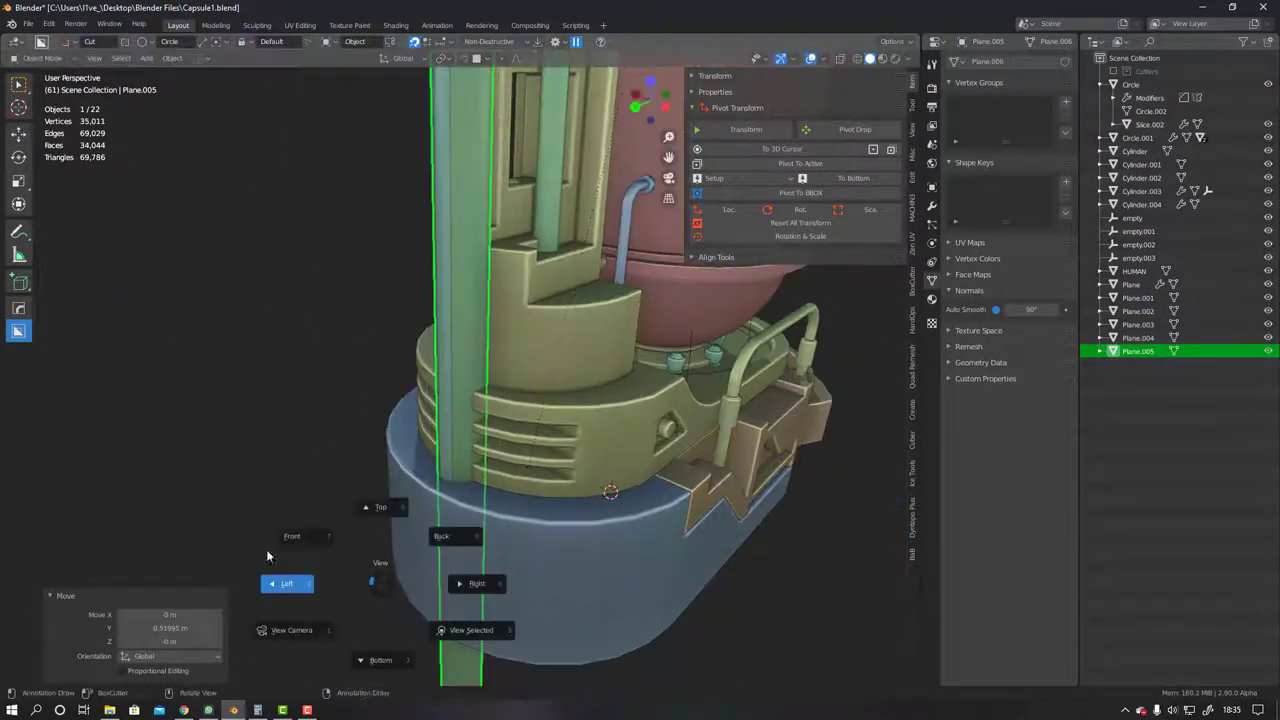
{"action": "middle_click_drag", "start_coordinate": [266, 549], "coordinate": [501, 517]}
{"action": "key", "text": "g"}
{"action": "key", "text": "y"}
{"action": "left_click", "coordinate": [398, 488]}
{"action": "scroll", "coordinate": [398, 488], "scroll_direction": "down", "scroll_amount": 5}
Cut the copy's channel into the base as a boolean Difference
{"action": "key", "text": "ctrl+minus"}
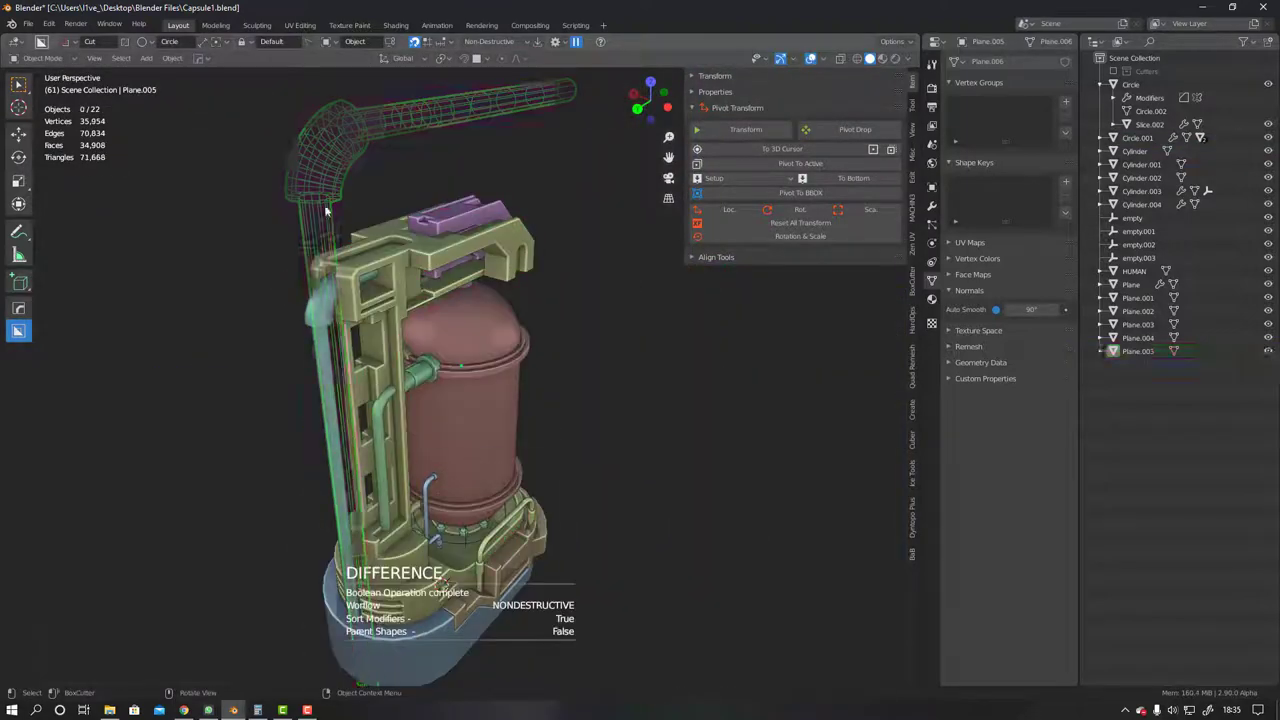
{"action": "scroll", "coordinate": [380, 560], "scroll_direction": "up", "scroll_amount": 5}
{"action": "middle_click_drag", "start_coordinate": [380, 560], "coordinate": [367, 505]}
{"action": "scroll", "coordinate": [367, 505], "scroll_direction": "down", "scroll_amount": 5}
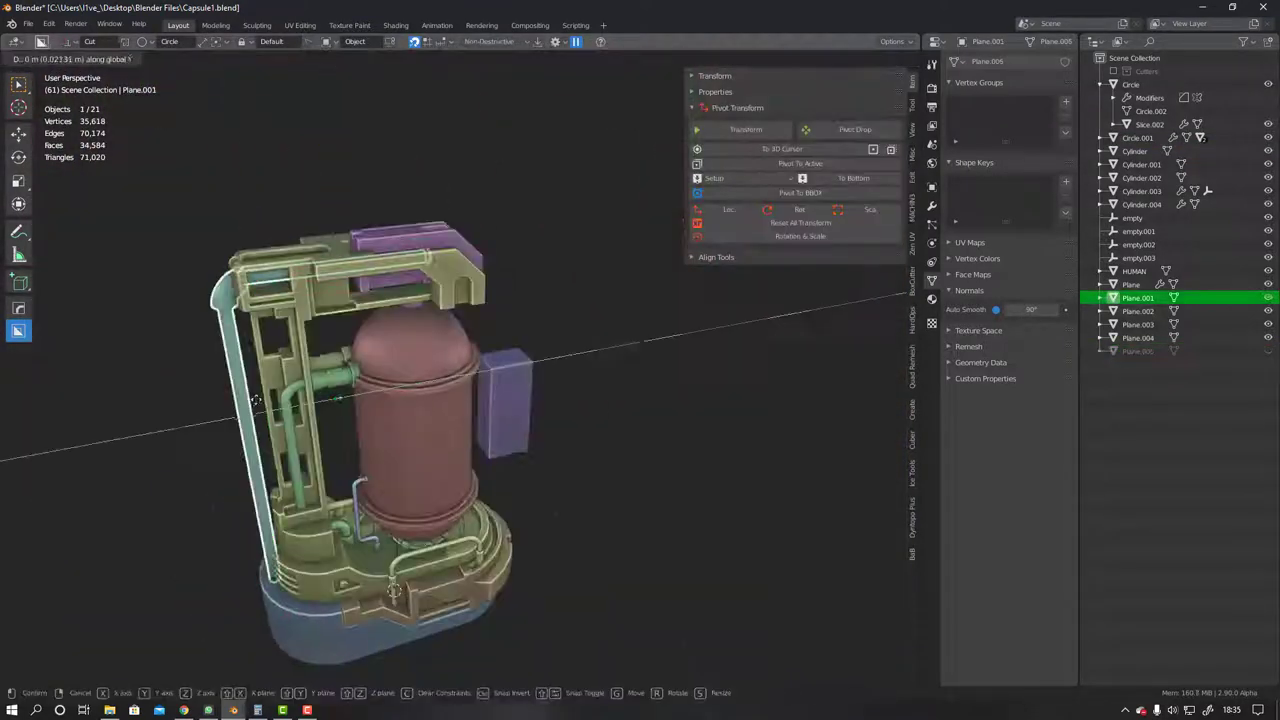
{"action": "middle_click_drag", "start_coordinate": [340, 460], "coordinate": [337, 457]}
{"action": "scroll", "coordinate": [337, 457], "scroll_direction": "up", "scroll_amount": 3}
{"action": "scroll", "coordinate": [377, 408], "scroll_direction": "down", "scroll_amount": 2}
Select the base Circle in Left Ortho and start drawing a box cut
{"action": "mouse_move", "coordinate": [377, 408]}
{"action": "middle_mouse_down"}
{"action": "mouse_move", "coordinate": [220, 390]}
{"action": "mouse_move", "coordinate": [497, 397]}
{"action": "mouse_move", "coordinate": [474, 339]}
{"action": "middle_mouse_up"}
{"action": "scroll", "coordinate": [300, 400], "scroll_direction": "up", "scroll_amount": 4}
{"action": "scroll", "coordinate": [497, 397], "scroll_direction": "down", "scroll_amount": 5}
{"action": "scroll", "coordinate": [474, 339], "scroll_direction": "down", "scroll_amount": 1}
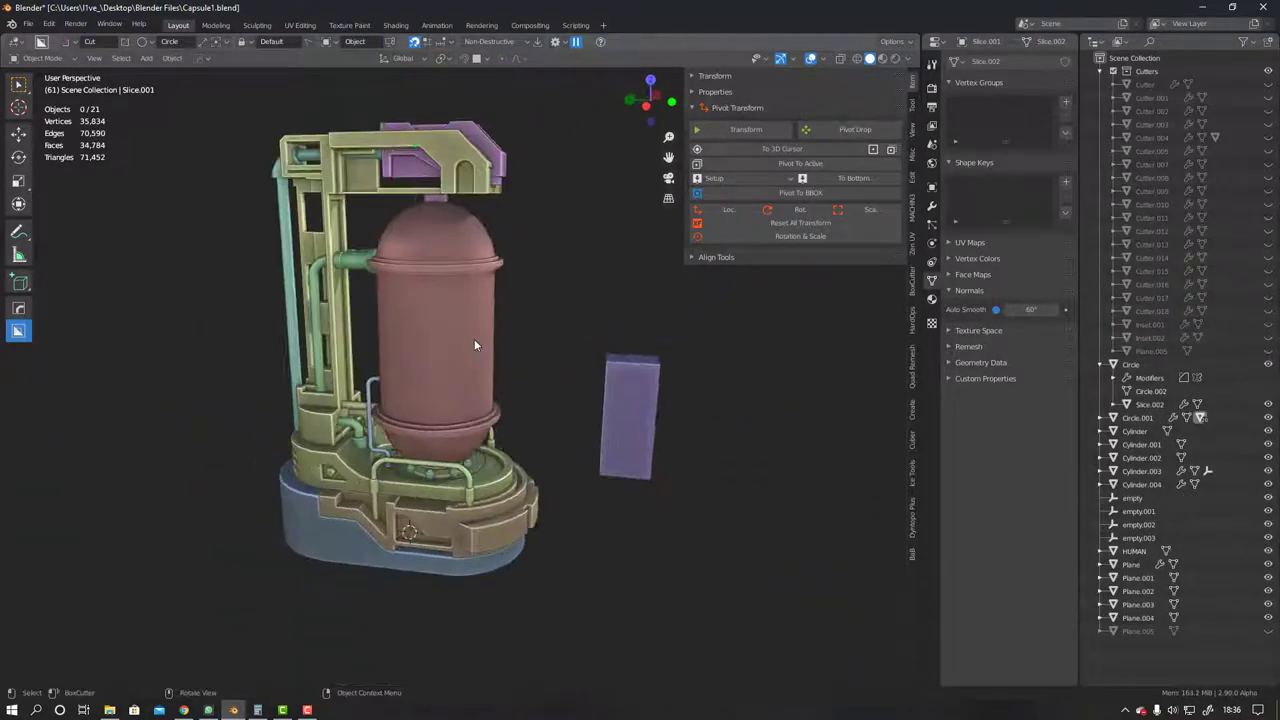
{"action": "left_click", "coordinate": [427, 537]}
{"action": "key", "text": "ctrl+KP_3"}
{"action": "left_click_drag", "start_coordinate": [427, 537], "coordinate": [269, 599]}
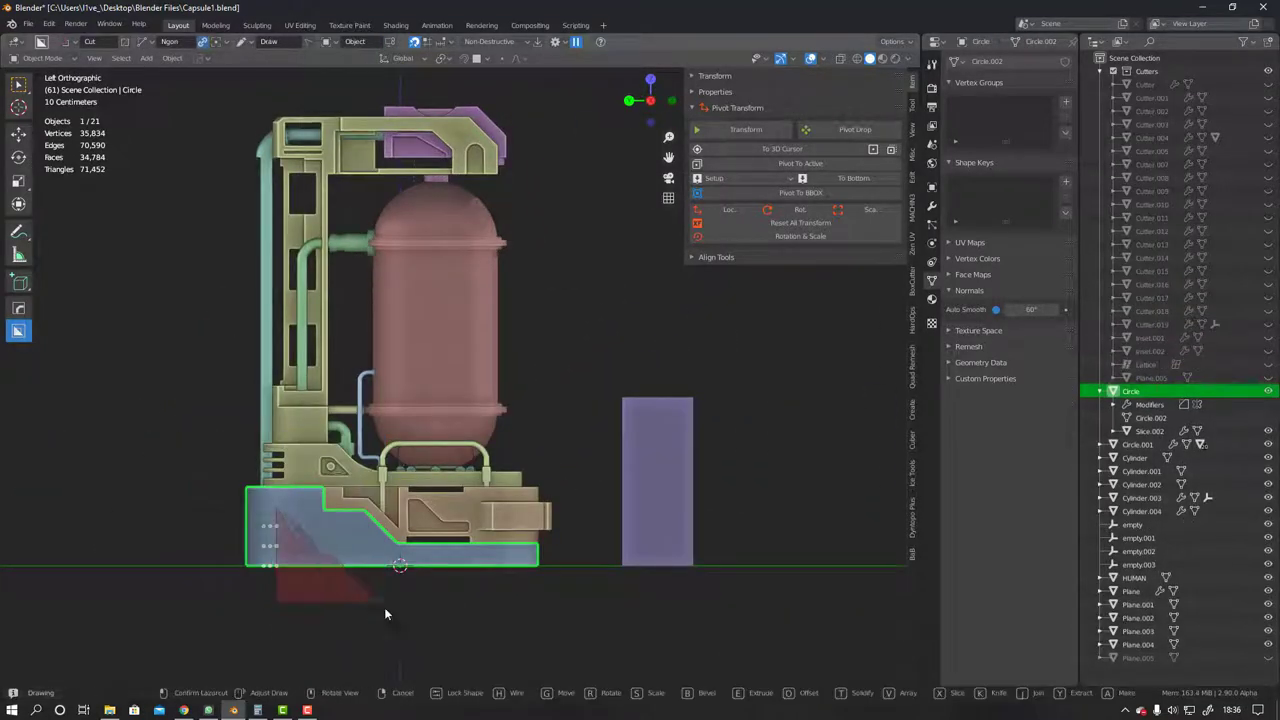
Draw and undo a trial box cut on the base's corner, then apply dark grey MatCap shading
{"action": "middle_click_drag", "start_coordinate": [307, 515], "coordinate": [380, 585]}
{"action": "left_click", "coordinate": [280, 508]}
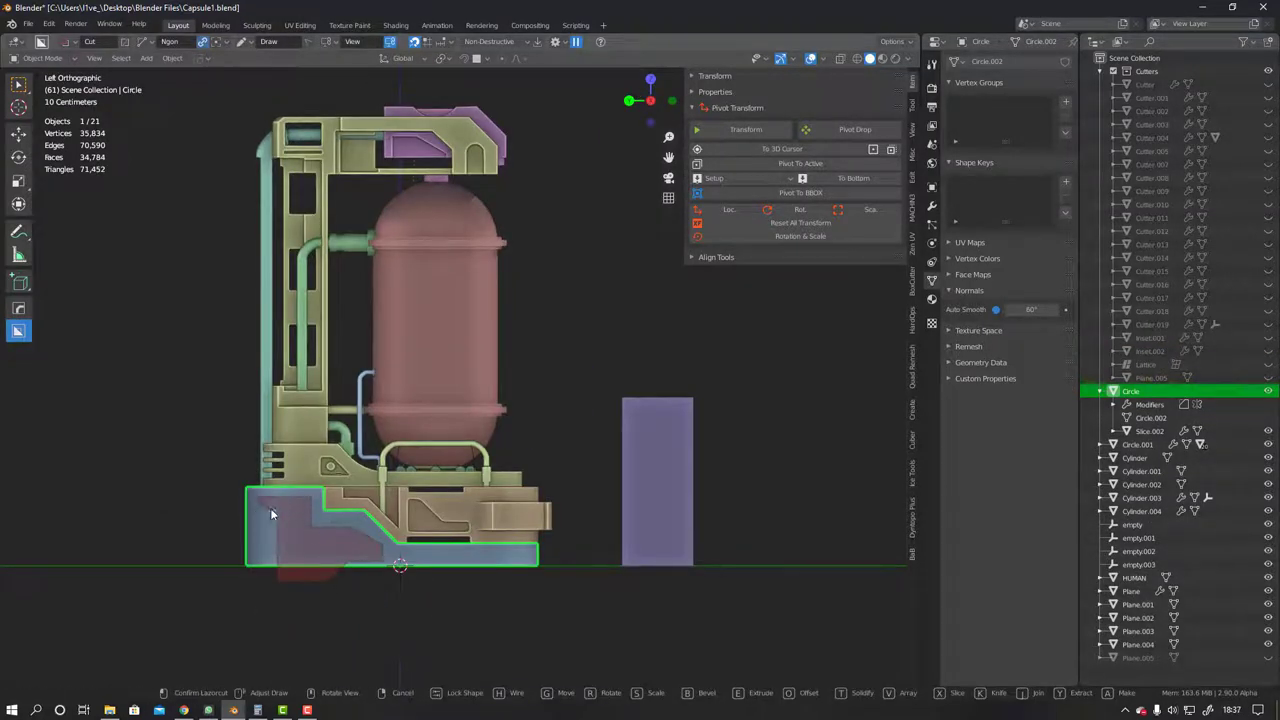
{"action": "left_click_drag", "start_coordinate": [270, 514], "coordinate": [360, 536]}
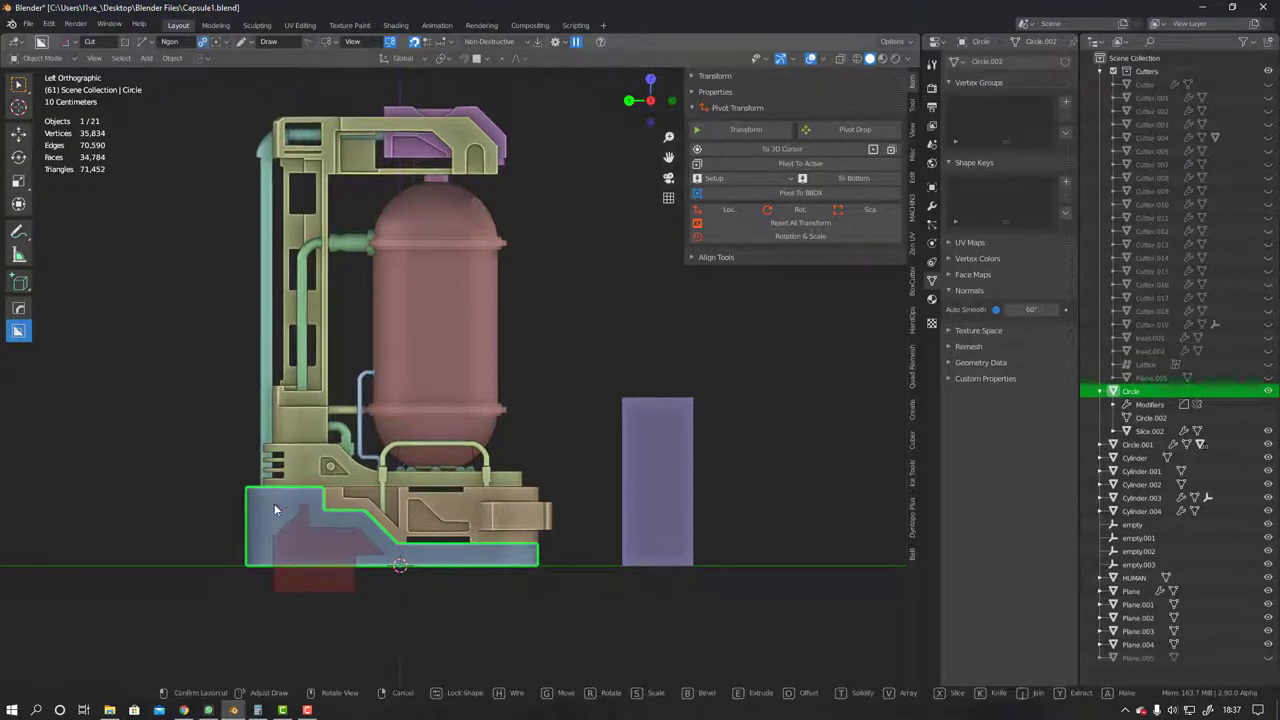
{"action": "left_click", "coordinate": [274, 510]}
{"action": "key", "text": "g"}
{"action": "mouse_move", "coordinate": [300, 540]}
{"action": "middle_mouse_down"}
{"action": "mouse_move", "coordinate": [420, 591]}
{"action": "mouse_move", "coordinate": [458, 449]}
{"action": "mouse_move", "coordinate": [455, 493]}
{"action": "mouse_move", "coordinate": [533, 406]}
{"action": "middle_mouse_up"}
{"action": "left_click", "coordinate": [420, 591]}
{"action": "key", "text": "ctrl+z"}
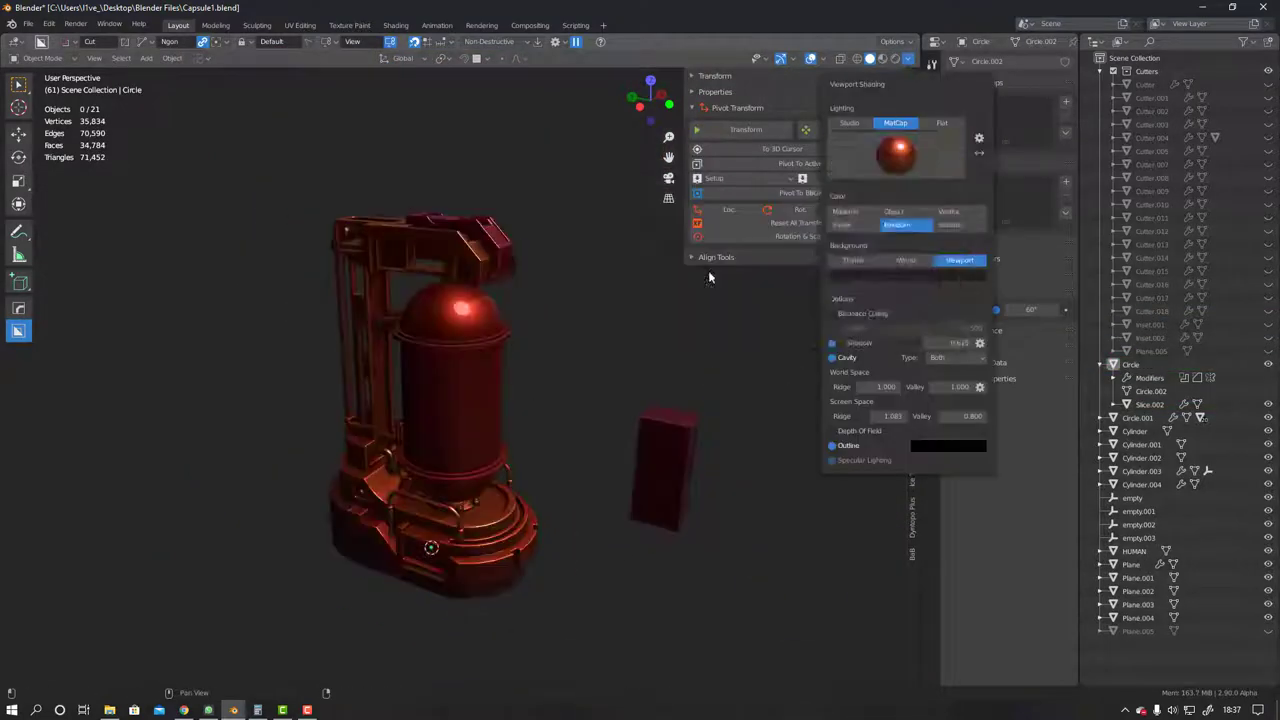
{"action": "mouse_move", "coordinate": [558, 308]}
{"action": "middle_mouse_down"}
{"action": "mouse_move", "coordinate": [397, 335]}
{"action": "mouse_move", "coordinate": [546, 337]}
{"action": "middle_mouse_up"}
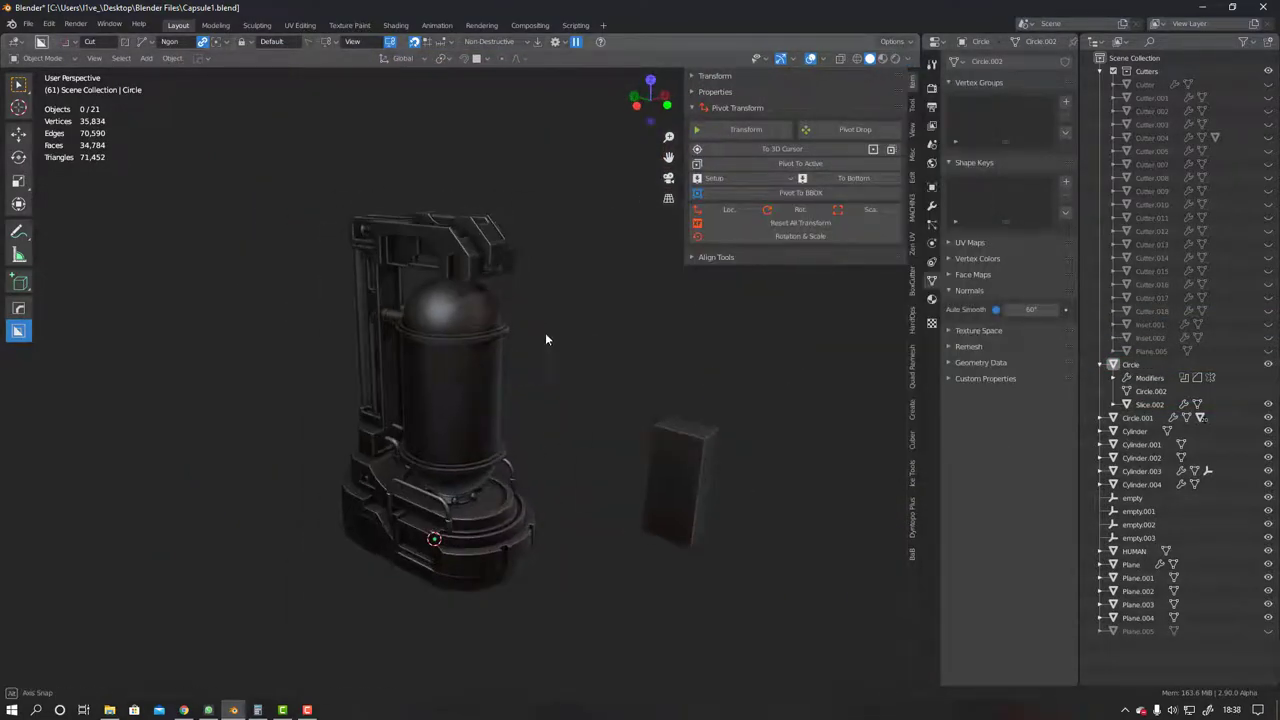
Add a cylinder, flatten it into a thin disc and position it between dome and bracket
{"action": "scroll", "coordinate": [600, 294], "scroll_direction": "up", "scroll_amount": 3}
{"action": "key", "text": "shift+a"}
{"action": "left_click", "coordinate": [557, 357]}
{"action": "key", "text": "g"}
{"action": "key", "text": "z"}
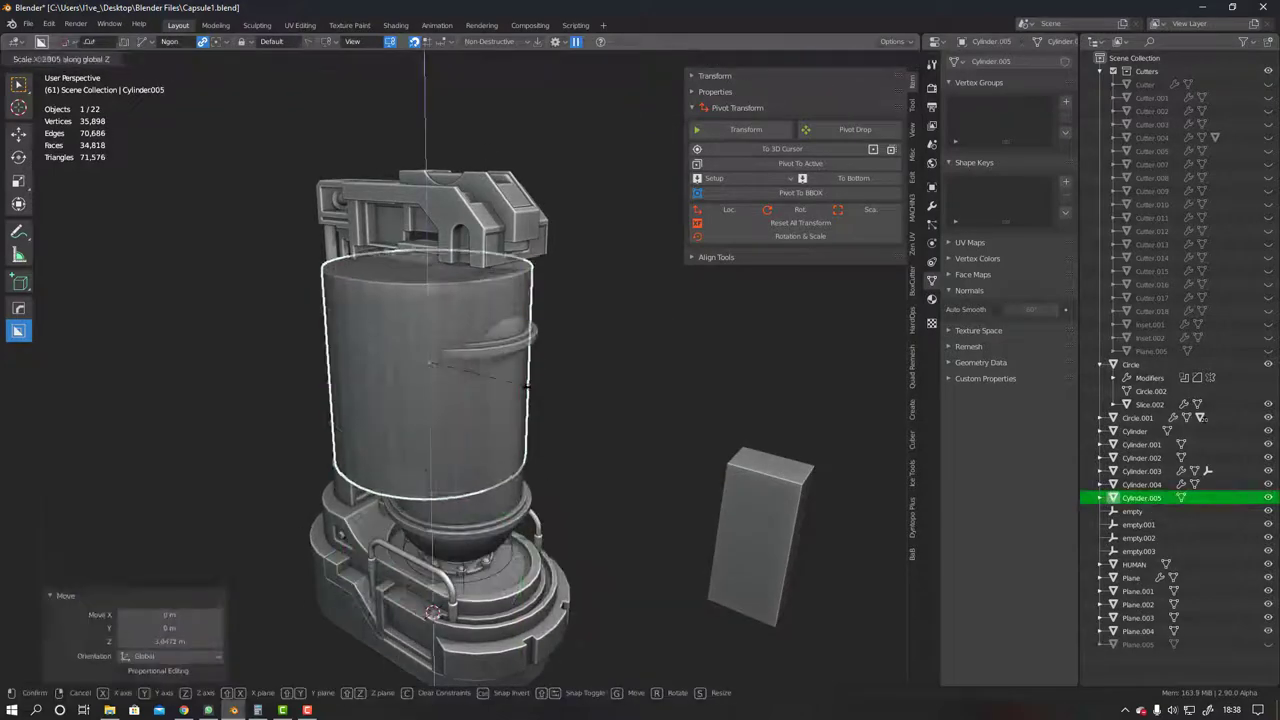
{"action": "left_click", "coordinate": [527, 386]}
{"action": "key", "text": "s"}
{"action": "key", "text": "z"}
{"action": "mouse_move", "coordinate": [527, 386]}
{"action": "middle_mouse_down"}
{"action": "mouse_move", "coordinate": [502, 349]}
{"action": "mouse_move", "coordinate": [519, 359]}
{"action": "mouse_move", "coordinate": [526, 340]}
{"action": "middle_mouse_up"}
{"action": "left_click", "coordinate": [502, 349]}
{"action": "key", "text": "g"}
{"action": "key", "text": "y"}
{"action": "left_click", "coordinate": [519, 359]}
In Edit Mode, select the disc's side faces and add an edge loop to the ring
{"action": "key", "text": "Tab"}
{"action": "left_click_drag", "start_coordinate": [245, 265], "coordinate": [366, 378]}
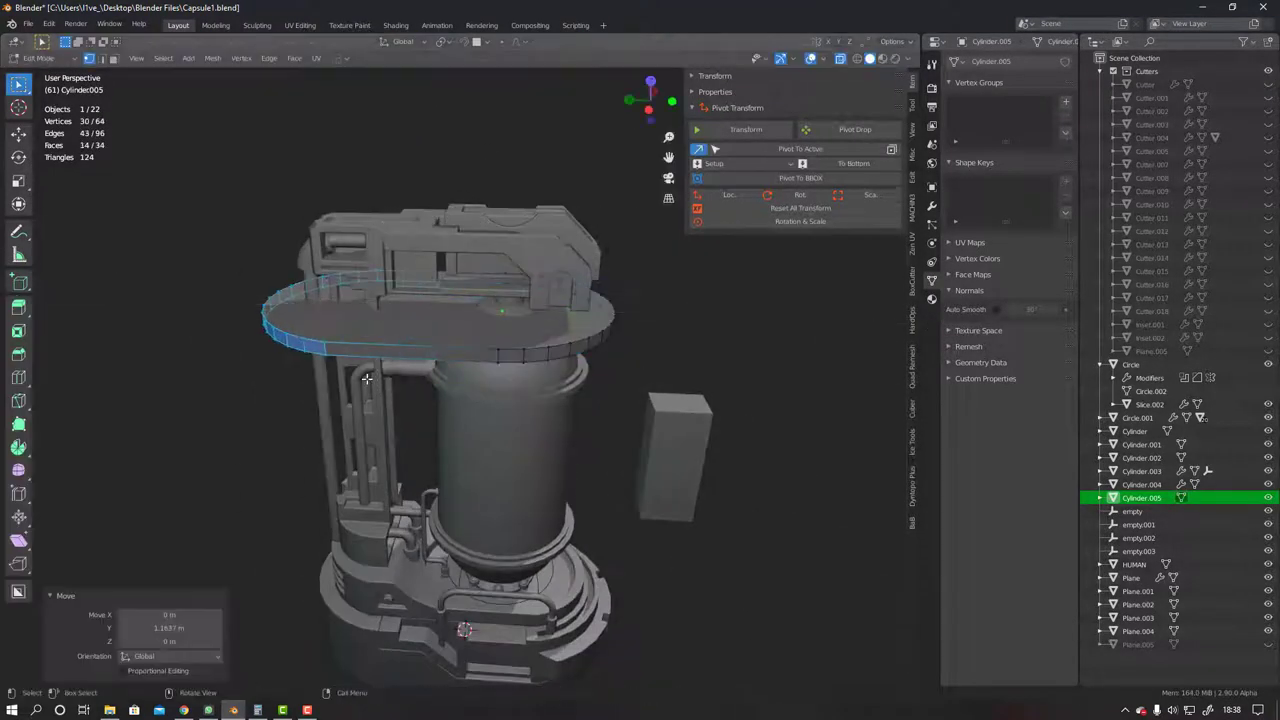
{"action": "left_click", "coordinate": [502, 387]}
{"action": "middle_click_drag", "start_coordinate": [502, 387], "coordinate": [562, 338]}
{"action": "scroll", "coordinate": [562, 338], "scroll_direction": "up", "scroll_amount": 3}
{"action": "key", "text": "ctrl+r"}
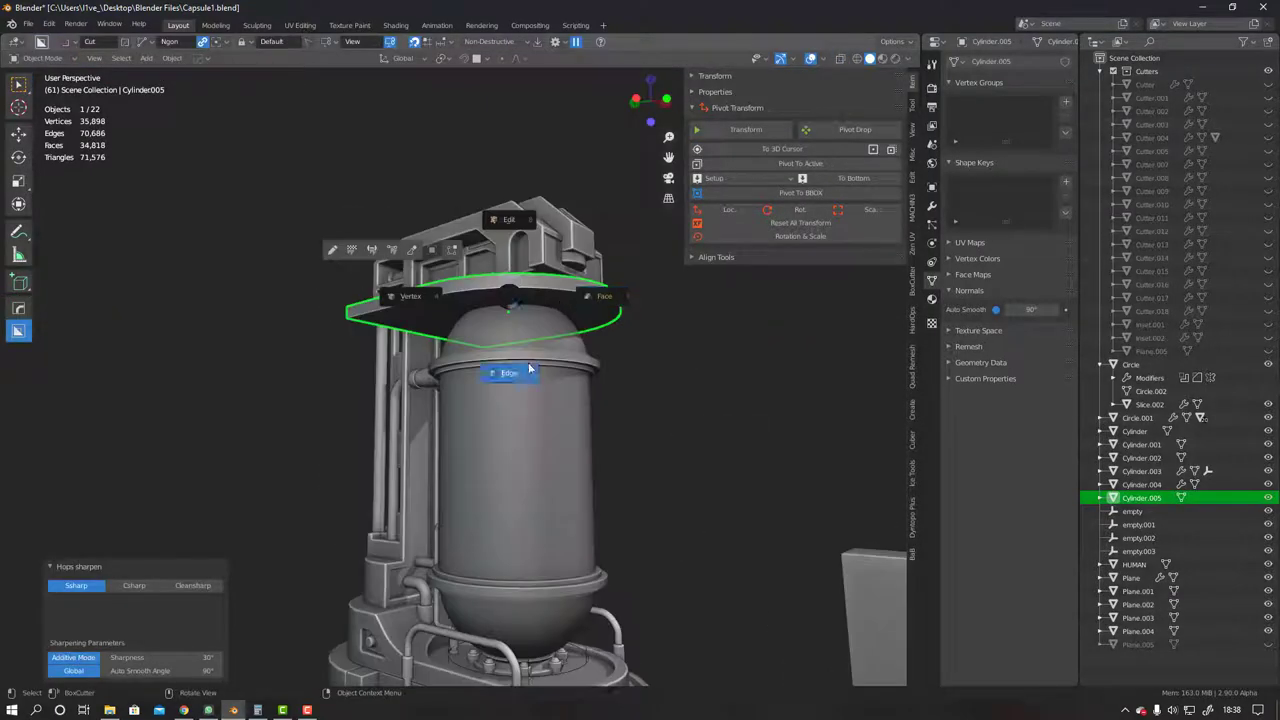
{"action": "left_click", "coordinate": [524, 328]}
{"action": "key", "text": "ctrl+Tab"}
{"action": "left_click", "coordinate": [613, 330]}
Extrude the ring's top face along Z and bevel its edge into a chamfer
{"action": "left_click", "coordinate": [493, 300]}
{"action": "key", "text": "g"}
{"action": "key", "text": "z"}
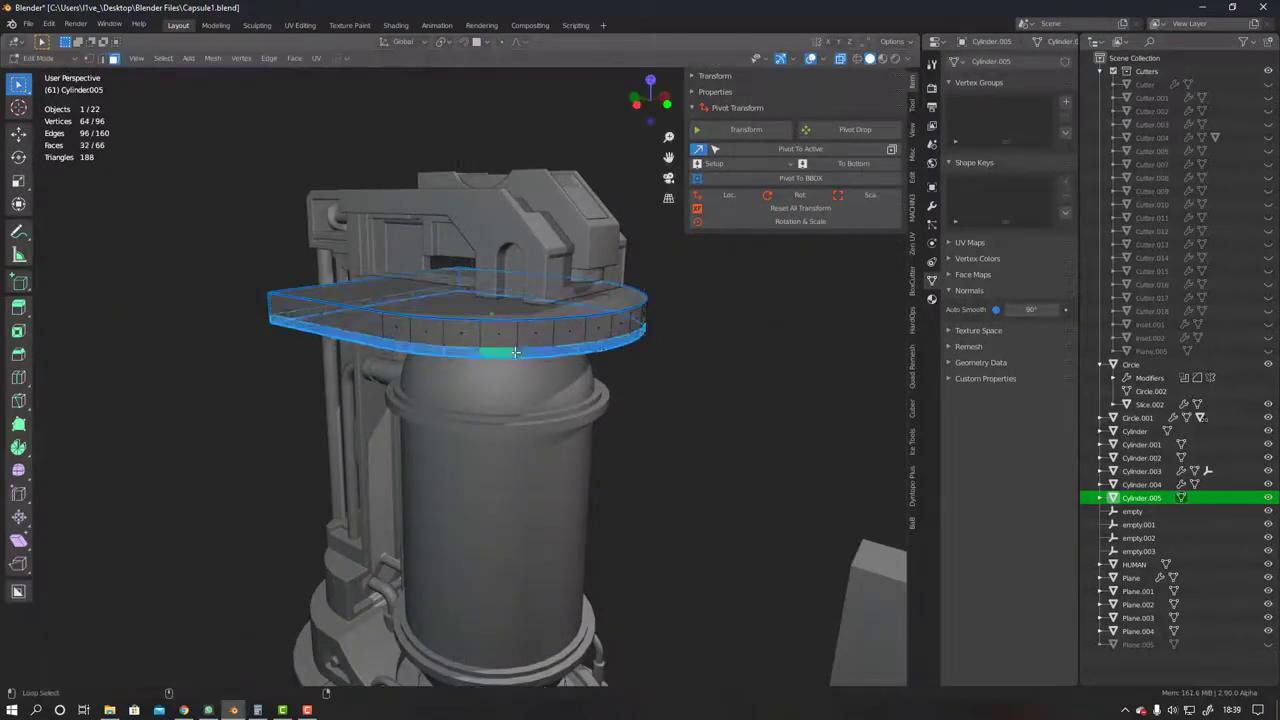
{"action": "key", "text": "s"}
{"action": "left_click", "coordinate": [490, 330]}
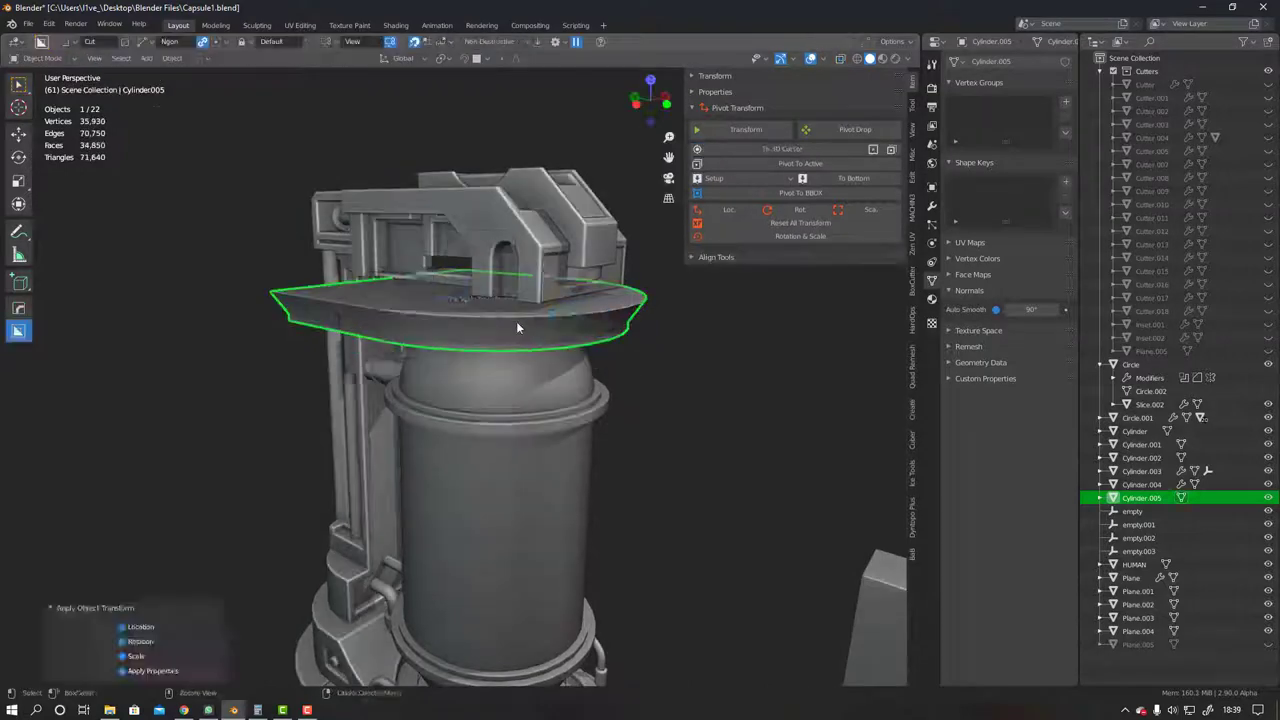
{"action": "left_click", "coordinate": [516, 321]}
Merge the ring's stray vertex and set its origin to geometry
{"action": "scroll", "coordinate": [344, 309], "scroll_direction": "up", "scroll_amount": 5}
{"action": "left_click", "coordinate": [344, 309]}
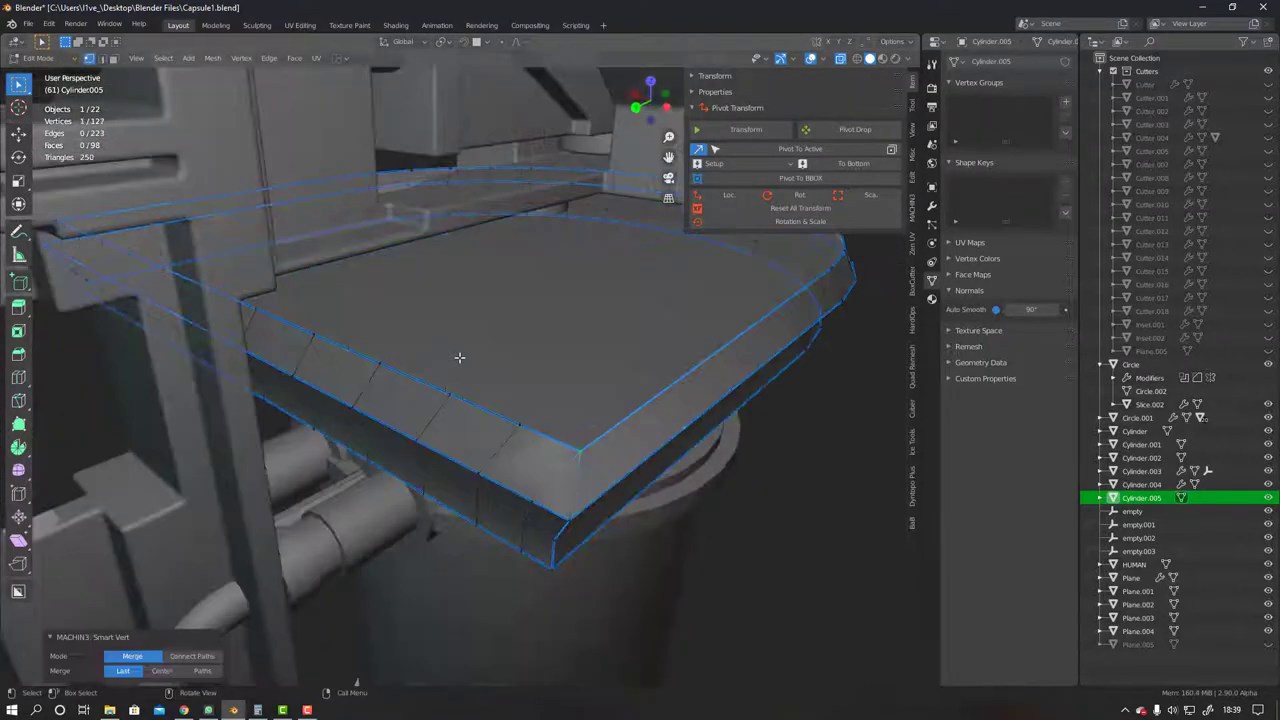
{"action": "middle_click_drag", "start_coordinate": [541, 485], "coordinate": [480, 470]}
{"action": "scroll", "coordinate": [480, 470], "scroll_direction": "down", "scroll_amount": 5}
{"action": "key", "text": "Tab"}
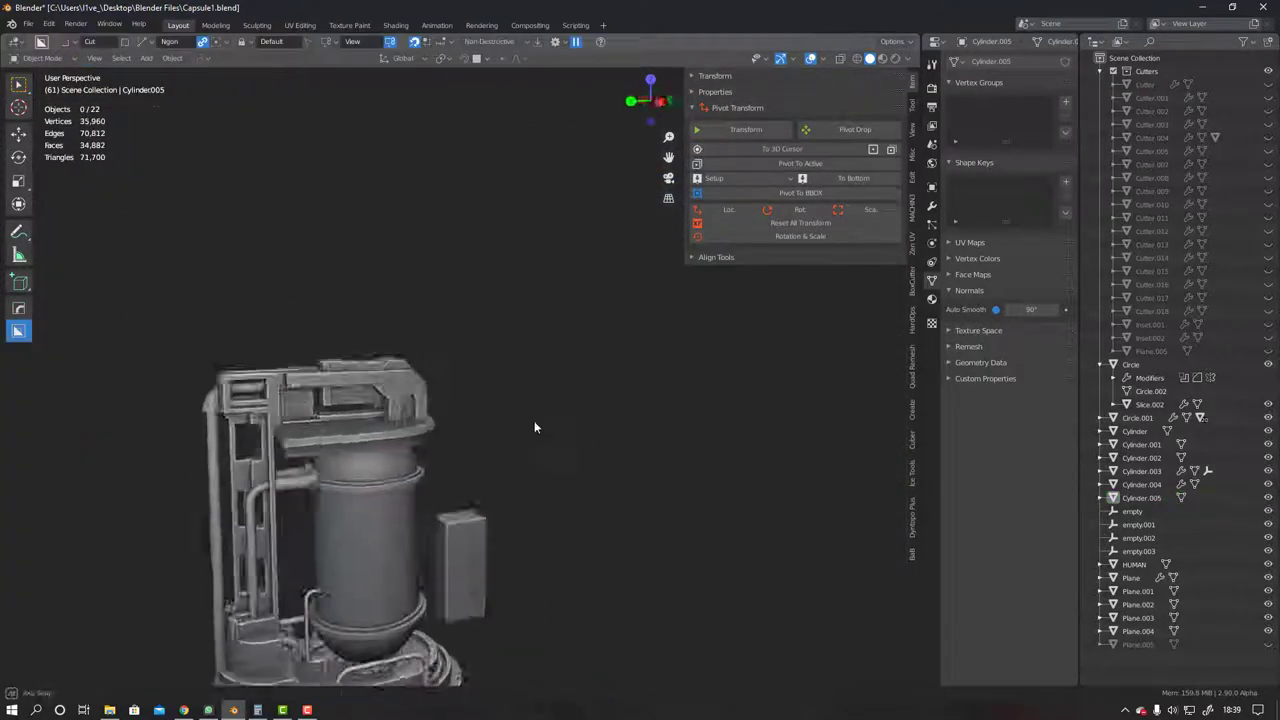
{"action": "key", "text": "shift+s"}
{"action": "left_click", "coordinate": [449, 331]}
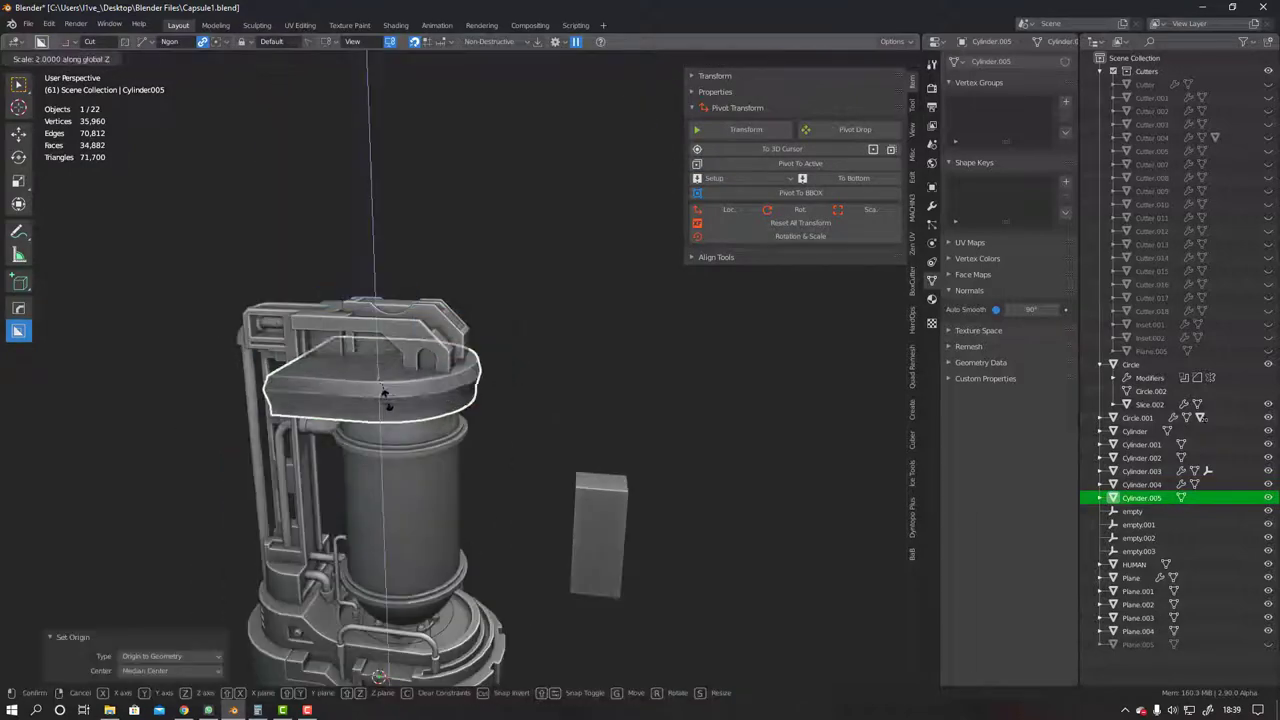
Reposition the ring plate vertically under the bracket and view it from the left
{"action": "middle_click_drag", "start_coordinate": [449, 331], "coordinate": [527, 371]}
{"action": "key", "text": "g"}
{"action": "key", "text": "y"}
{"action": "key", "text": "z"}
{"action": "left_click", "coordinate": [423, 411]}
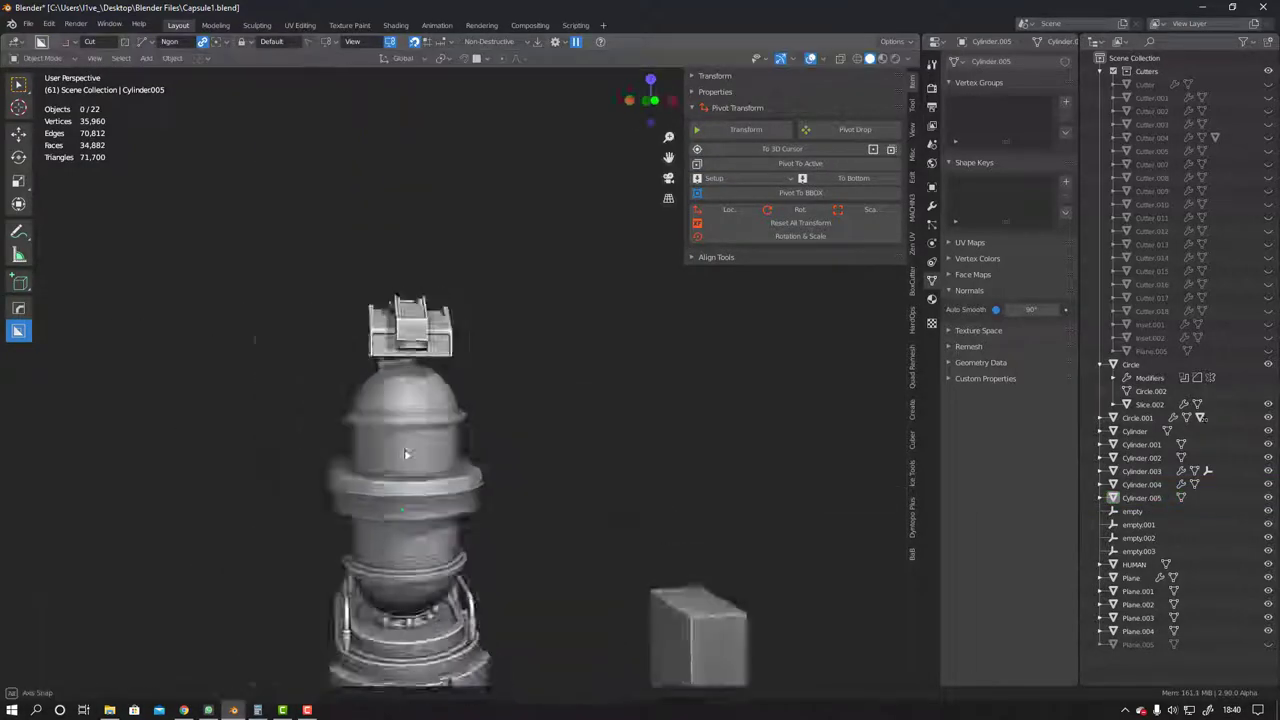
{"action": "middle_click_drag", "start_coordinate": [423, 411], "coordinate": [598, 446]}
{"action": "key", "text": "g"}
{"action": "key", "text": "z"}
{"action": "left_click", "coordinate": [530, 259]}
{"action": "key", "text": "ctrl+KP_3"}
Scale the flange plate to a thin thickness and check it from the front
{"action": "key", "text": "Tab"}
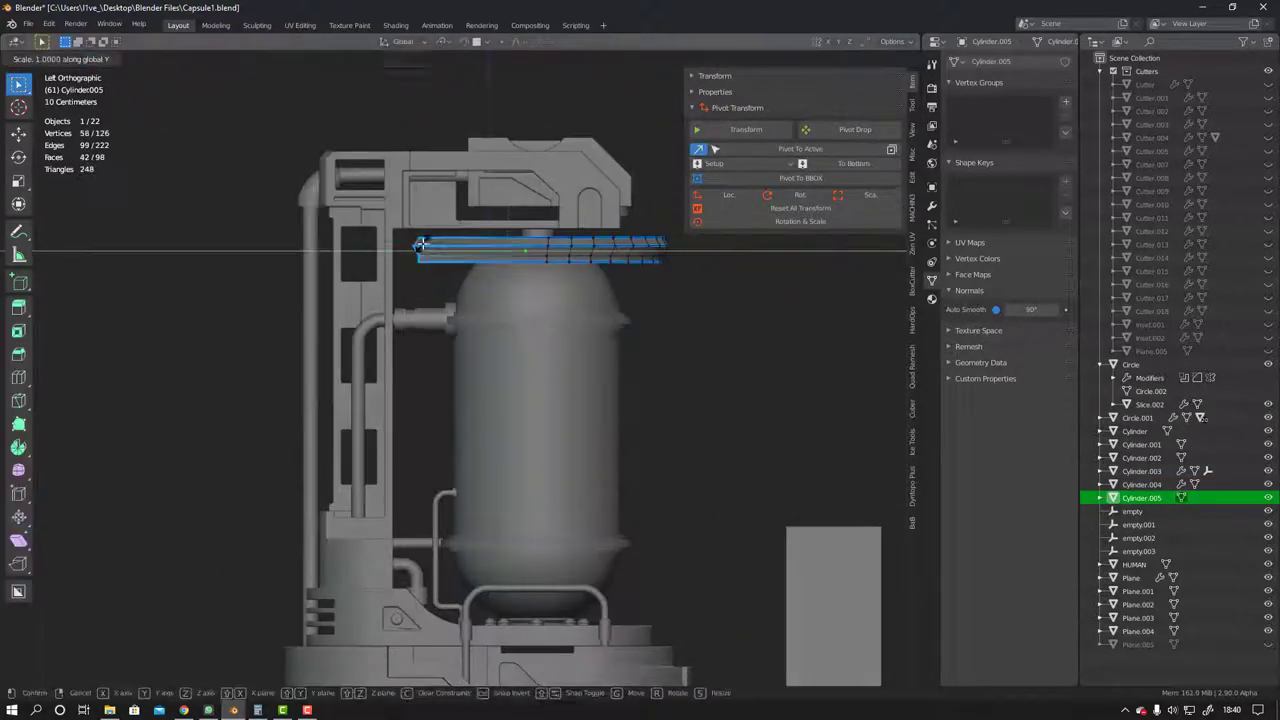
{"action": "key", "text": "Tab"}
{"action": "key", "text": "Tab"}
{"action": "scroll", "coordinate": [494, 311], "scroll_direction": "up", "scroll_amount": 3}
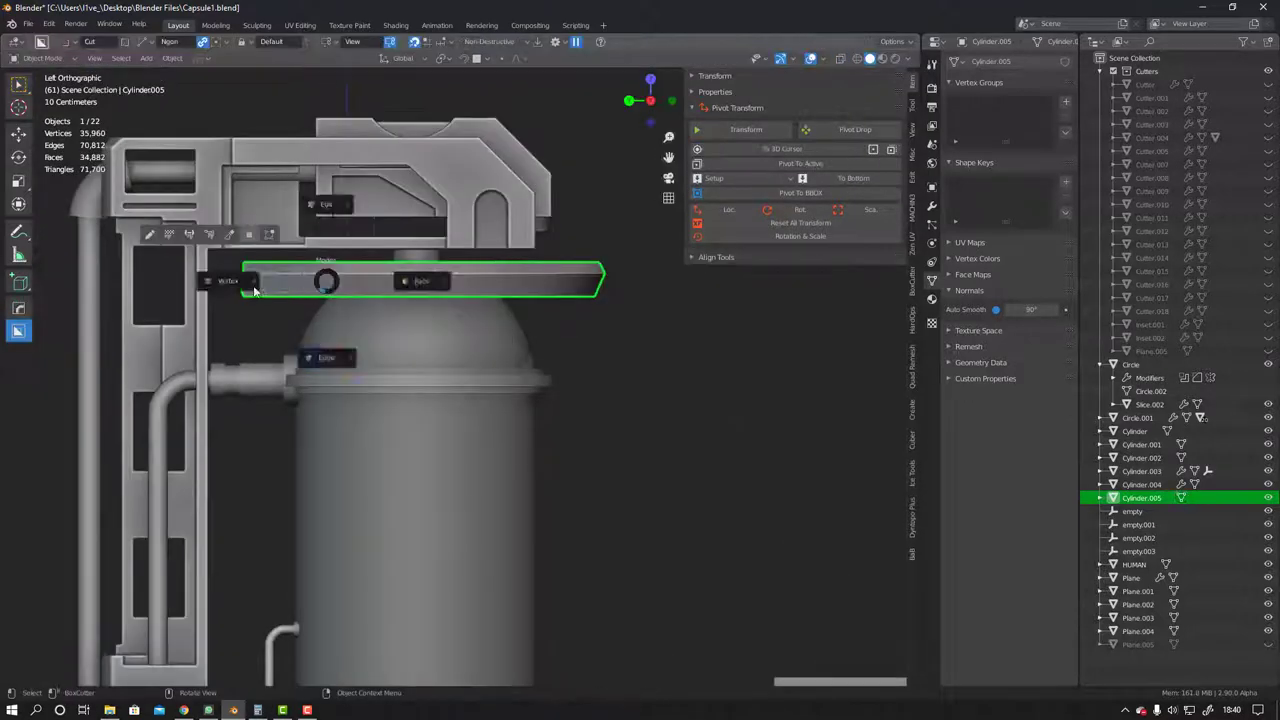
{"action": "left_click", "coordinate": [271, 329]}
{"action": "key", "text": "Tab"}
{"action": "mouse_move", "coordinate": [271, 329]}
{"action": "middle_mouse_down"}
{"action": "mouse_move", "coordinate": [477, 320]}
{"action": "mouse_move", "coordinate": [457, 322]}
{"action": "middle_mouse_up"}
{"action": "key", "text": "KP_1"}
{"action": "left_click", "coordinate": [638, 323]}
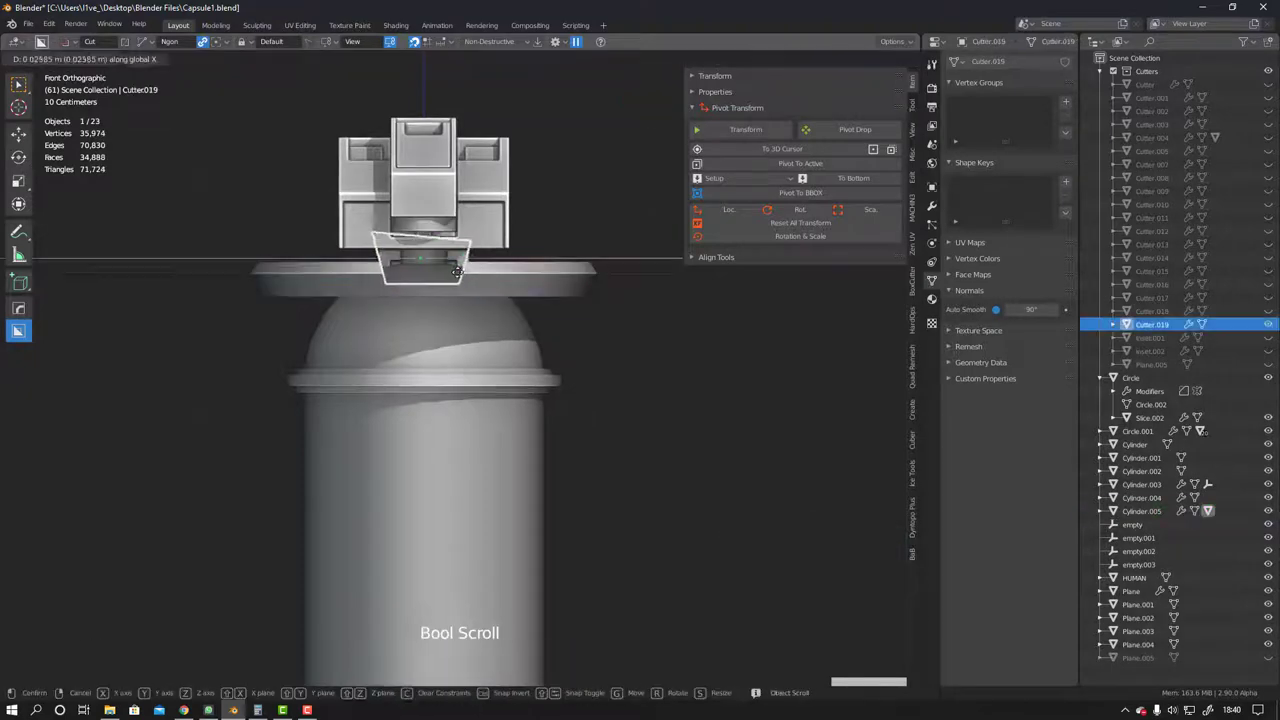
Confirm the notch cutter and frame flange plate Cylinder.005 from below
{"action": "left_click", "coordinate": [457, 271]}
{"action": "mouse_move", "coordinate": [457, 271]}
{"action": "middle_mouse_down"}
{"action": "mouse_move", "coordinate": [536, 281]}
{"action": "mouse_move", "coordinate": [470, 284]}
{"action": "middle_mouse_up"}
{"action": "left_click", "coordinate": [470, 284]}
{"action": "key", "text": "KP_7"}
{"action": "key", "text": "KP_Decimal"}
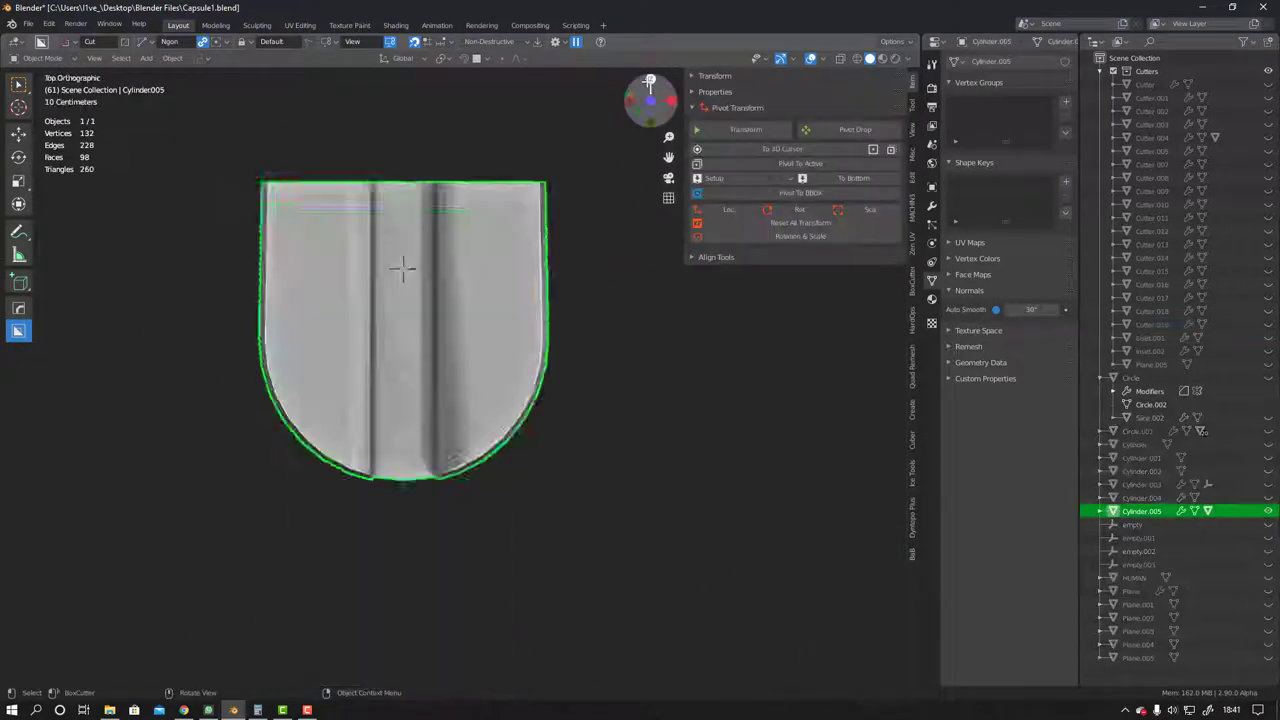
{"action": "key", "text": "KP_1"}
{"action": "key", "text": "ctrl+KP_7"}
Draw a BoxCutter circle array of eight holes on the flange plate
{"action": "key", "text": "alt+a"}
{"action": "key", "text": "n"}
{"action": "left_click_drag", "start_coordinate": [406, 351], "coordinate": [692, 126]}
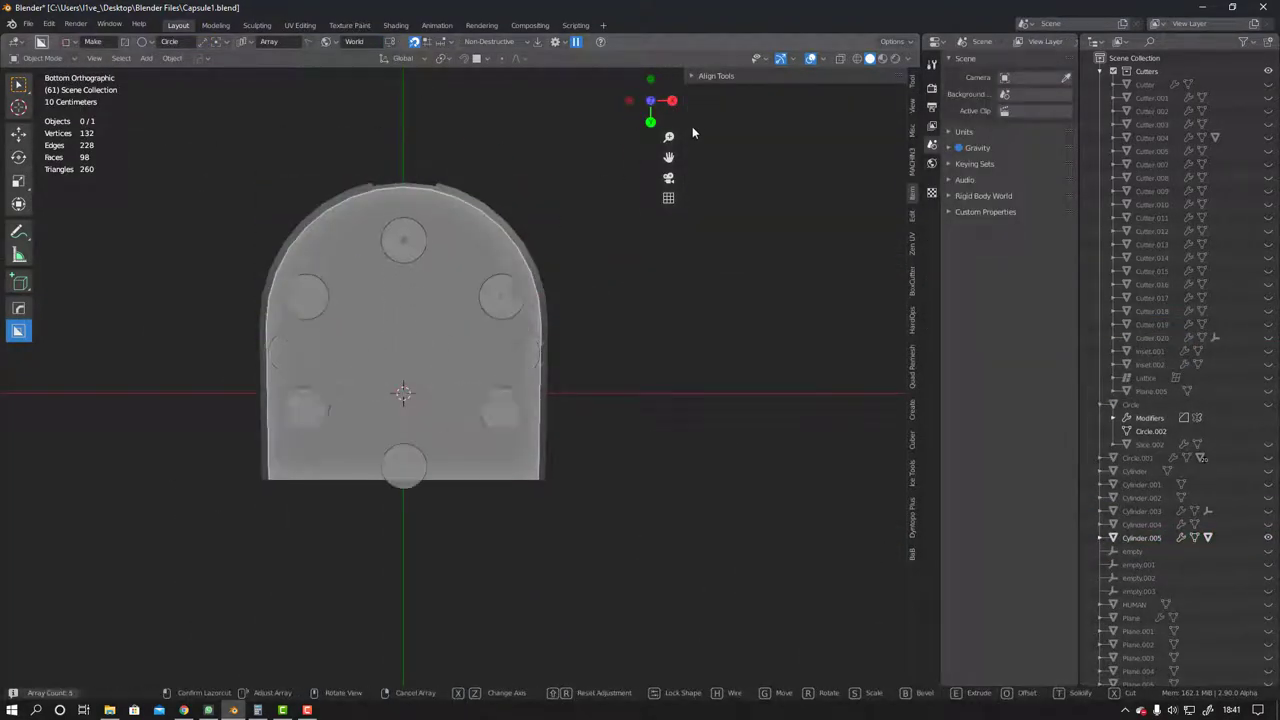
{"action": "key", "text": "Escape"}
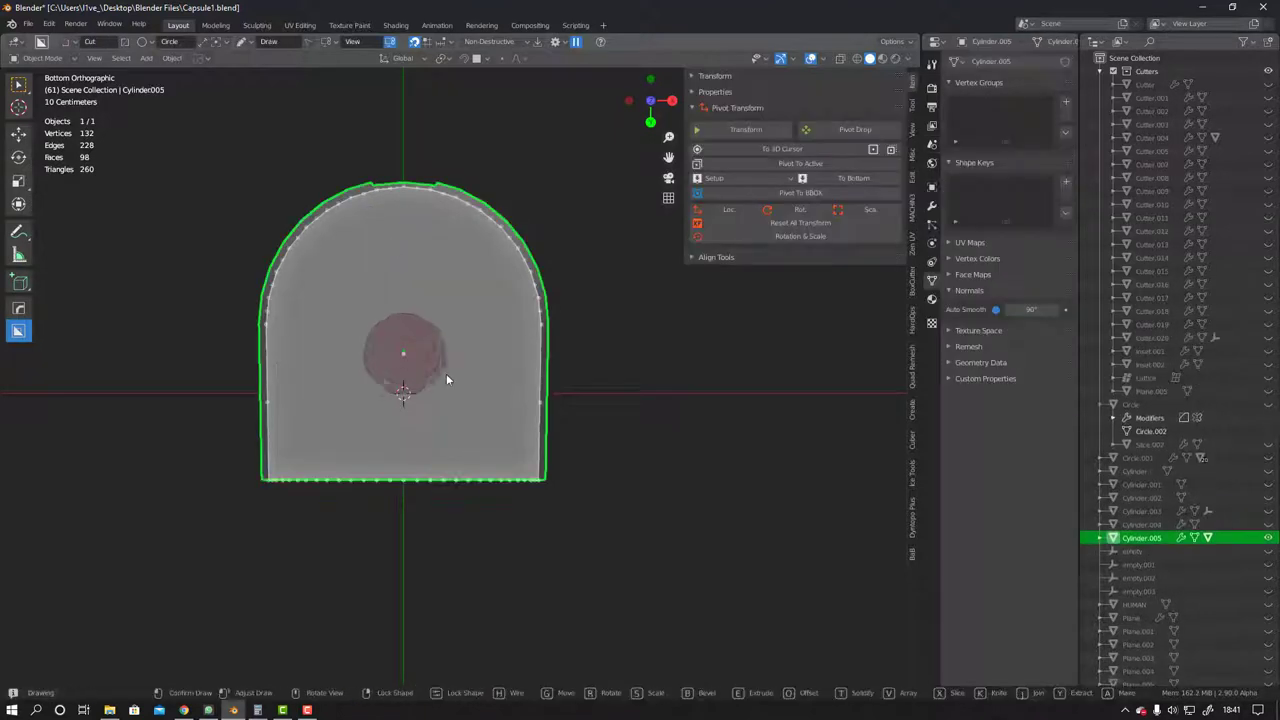
{"action": "scroll", "coordinate": [620, 310], "scroll_direction": "up", "scroll_amount": 5}
{"action": "key", "text": "Tab"}
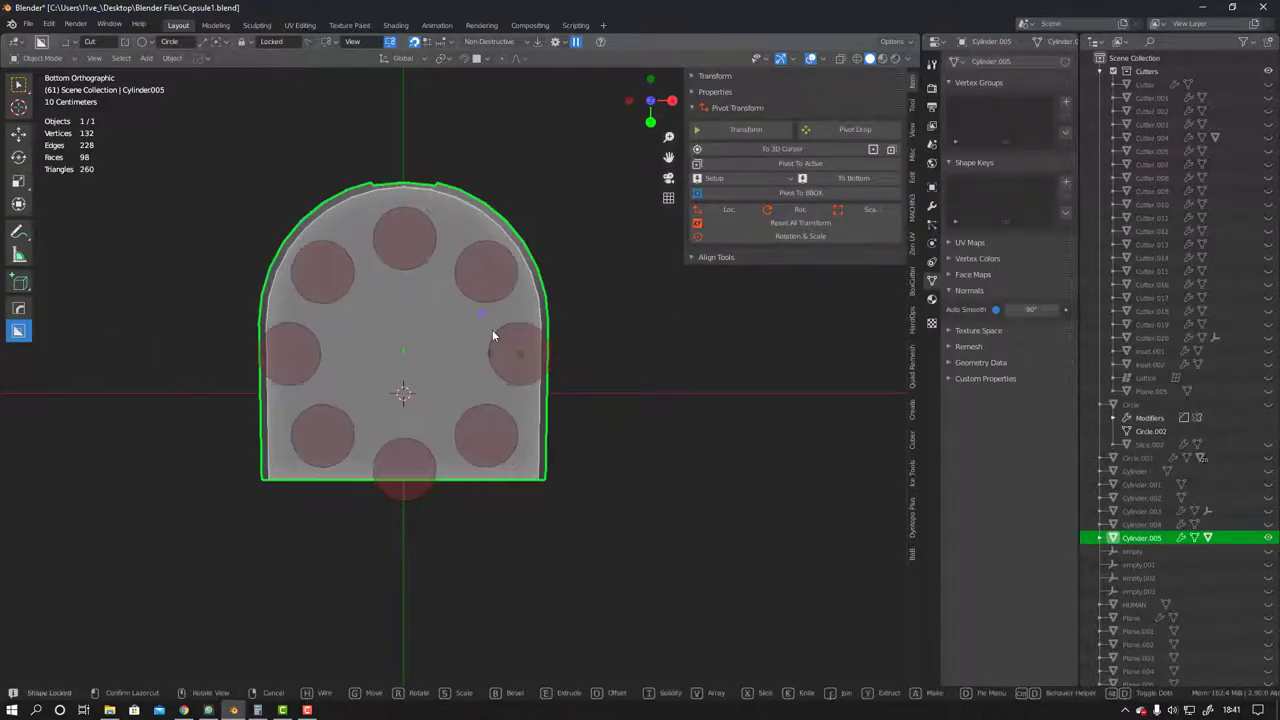
{"action": "right_click", "coordinate": [412, 316]}
{"action": "left_click", "coordinate": [412, 316]}
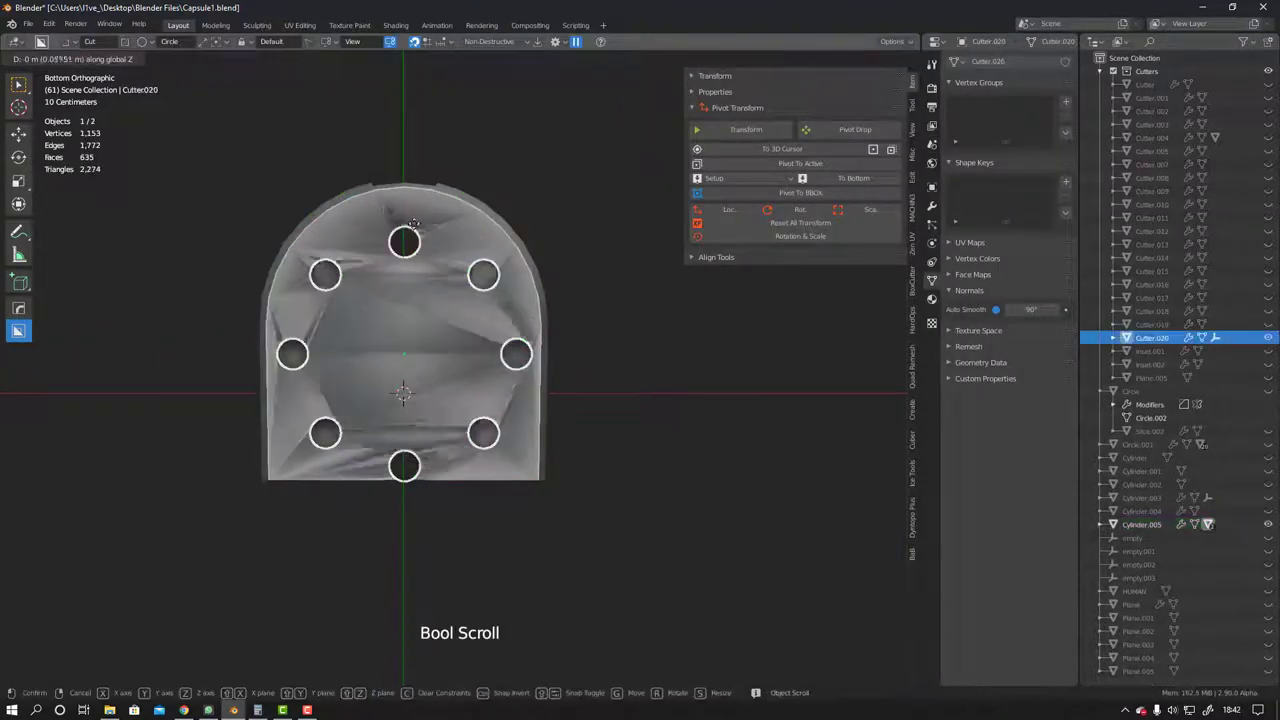
Shift the hole cutter along Y and return to the full scene
{"action": "key", "text": "g"}
{"action": "key", "text": "y"}
{"action": "left_click", "coordinate": [424, 192]}
{"action": "middle_click_drag", "start_coordinate": [424, 192], "coordinate": [457, 277]}
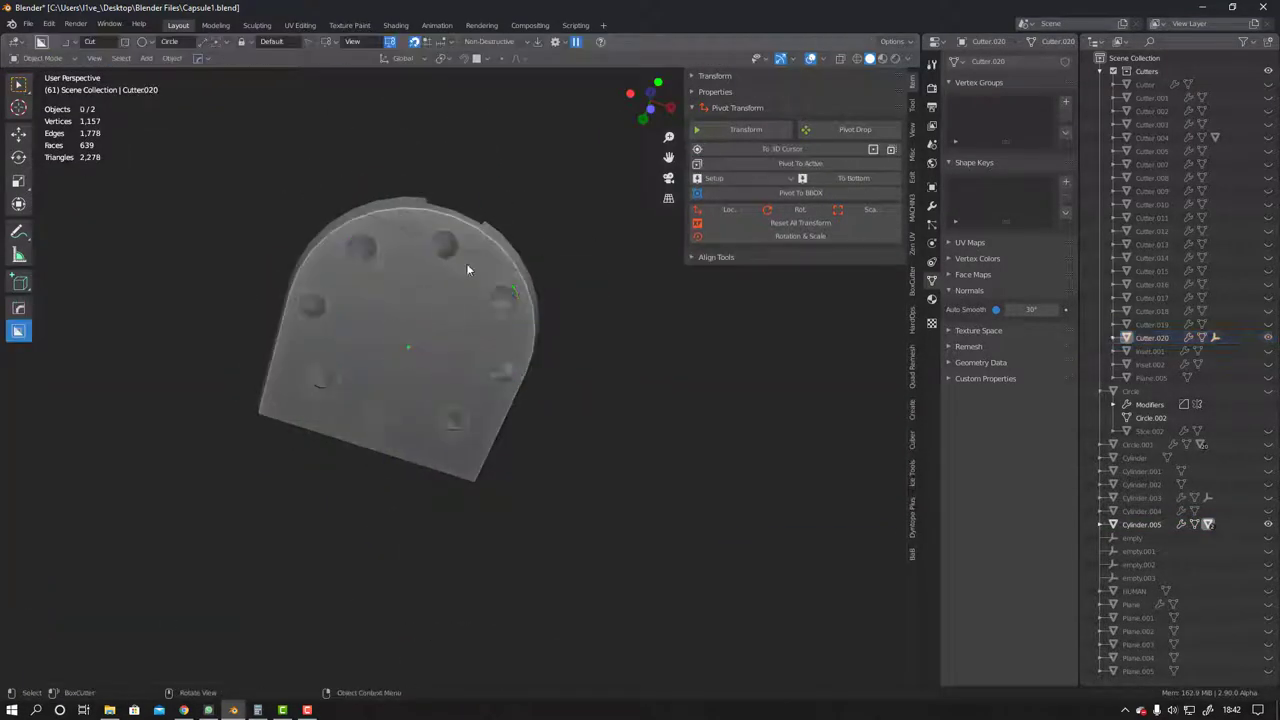
{"action": "key", "text": "KP_Divide"}
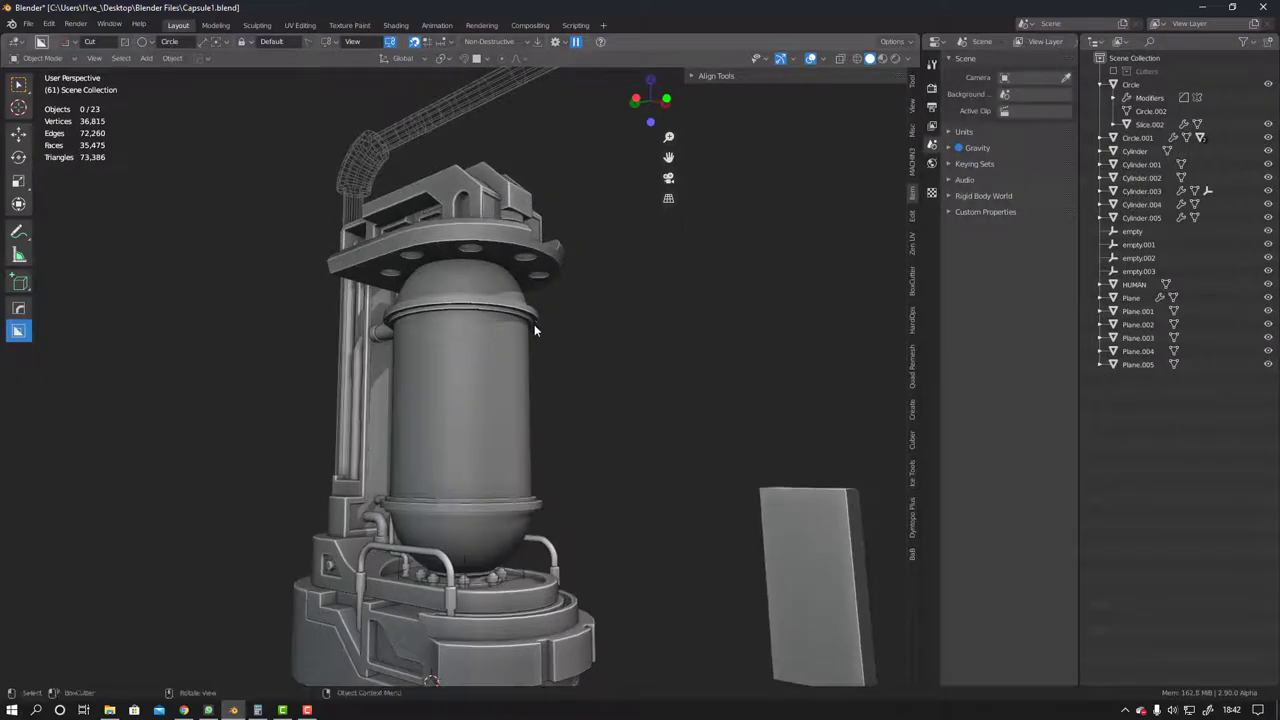
Box-cut a slot across the plate's top with a 30° bevel
{"action": "key", "text": "Delete"}
{"action": "left_click", "coordinate": [457, 239]}
{"action": "key", "text": "ctrl+KP_3"}
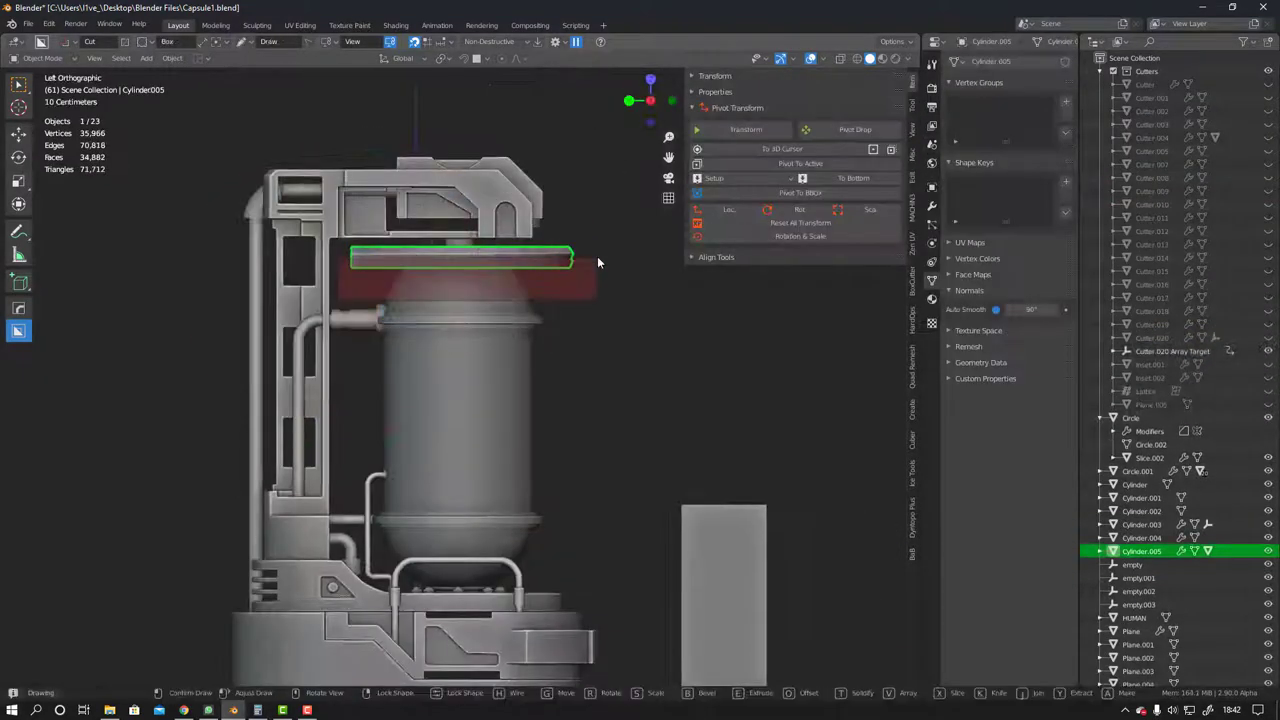
{"action": "left_click", "coordinate": [597, 262]}
{"action": "middle_click_drag", "start_coordinate": [597, 262], "coordinate": [420, 300]}
{"action": "key", "text": "q"}
{"action": "left_click", "coordinate": [417, 315]}
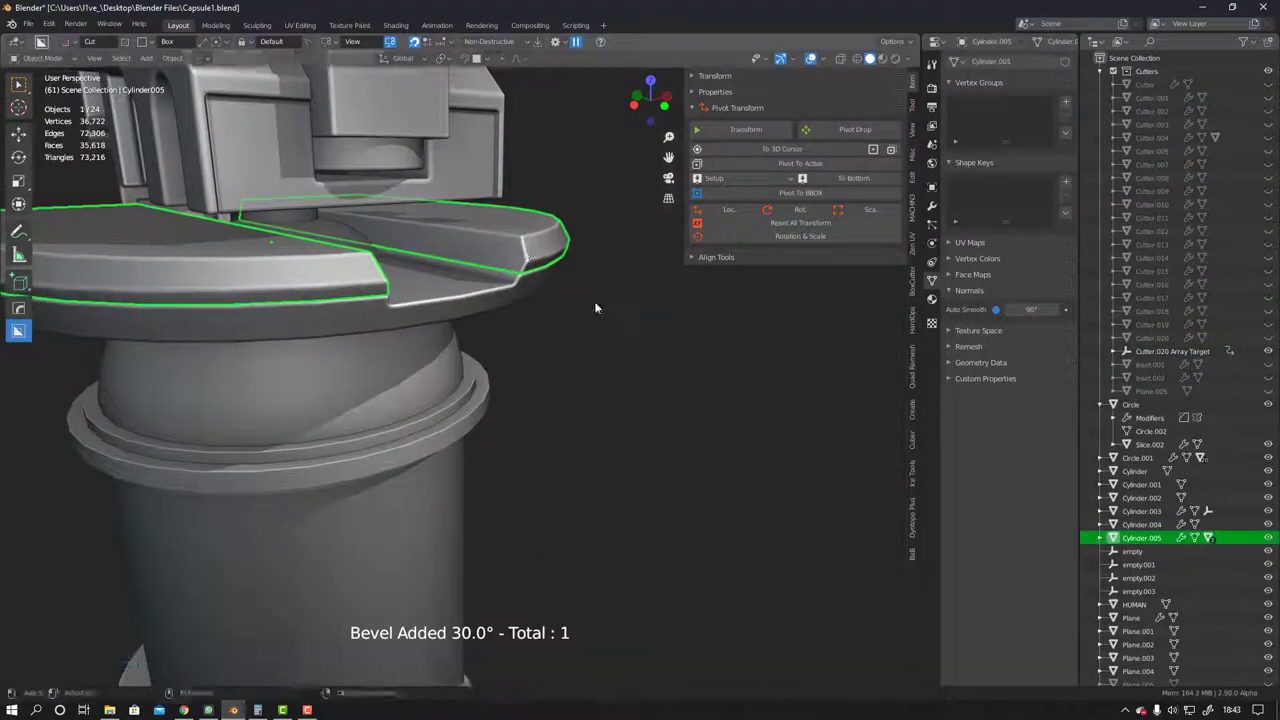
Confirm the notch in the plate and select the top box object
{"action": "middle_click_drag", "start_coordinate": [595, 308], "coordinate": [293, 346]}
{"action": "left_click", "coordinate": [373, 375]}
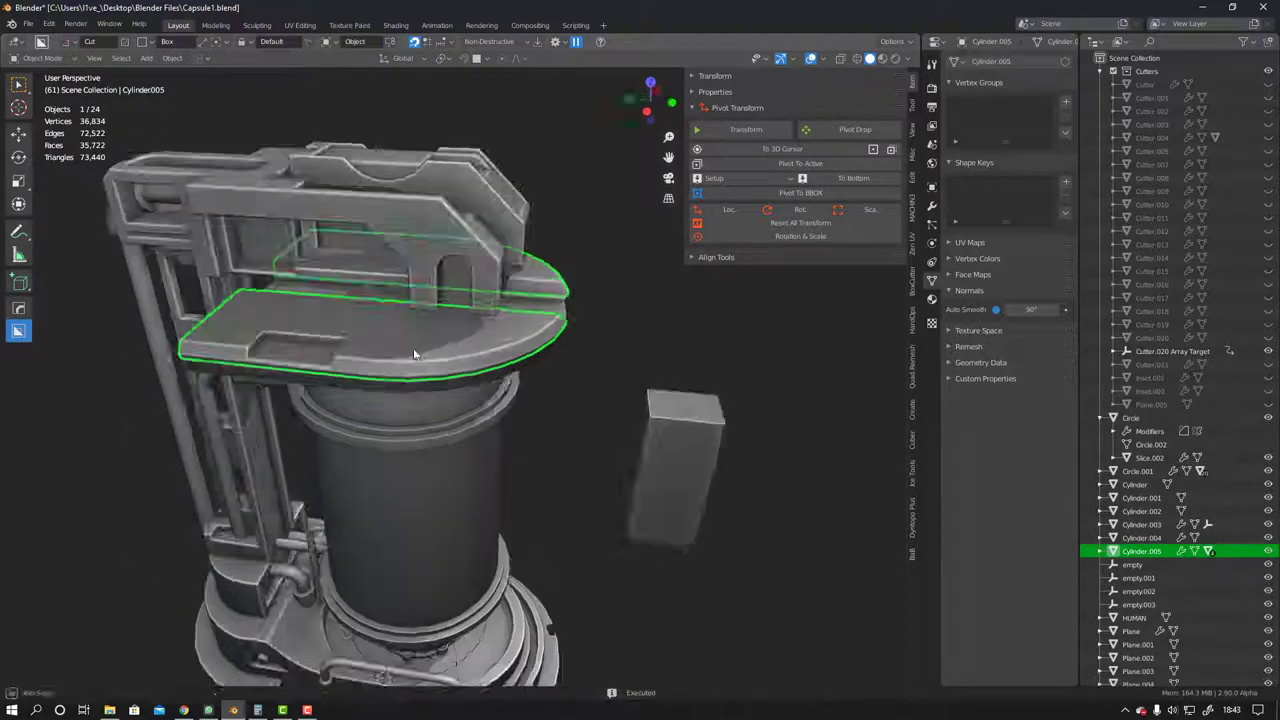
{"action": "mouse_move", "coordinate": [453, 385]}
{"action": "middle_mouse_down"}
{"action": "mouse_move", "coordinate": [273, 418]}
{"action": "mouse_move", "coordinate": [445, 386]}
{"action": "mouse_move", "coordinate": [475, 297]}
{"action": "mouse_move", "coordinate": [596, 320]}
{"action": "mouse_move", "coordinate": [502, 399]}
{"action": "middle_mouse_up"}
{"action": "scroll", "coordinate": [337, 400], "scroll_direction": "down", "scroll_amount": 2}
{"action": "scroll", "coordinate": [445, 386], "scroll_direction": "up", "scroll_amount": 3}
{"action": "left_click", "coordinate": [475, 297]}
{"action": "scroll", "coordinate": [580, 340], "scroll_direction": "down", "scroll_amount": 3}
Isolate the capsule, draw a trial box cutter on its rim, then delete it
{"action": "left_click", "coordinate": [463, 293]}
{"action": "key", "text": "KP_Divide"}
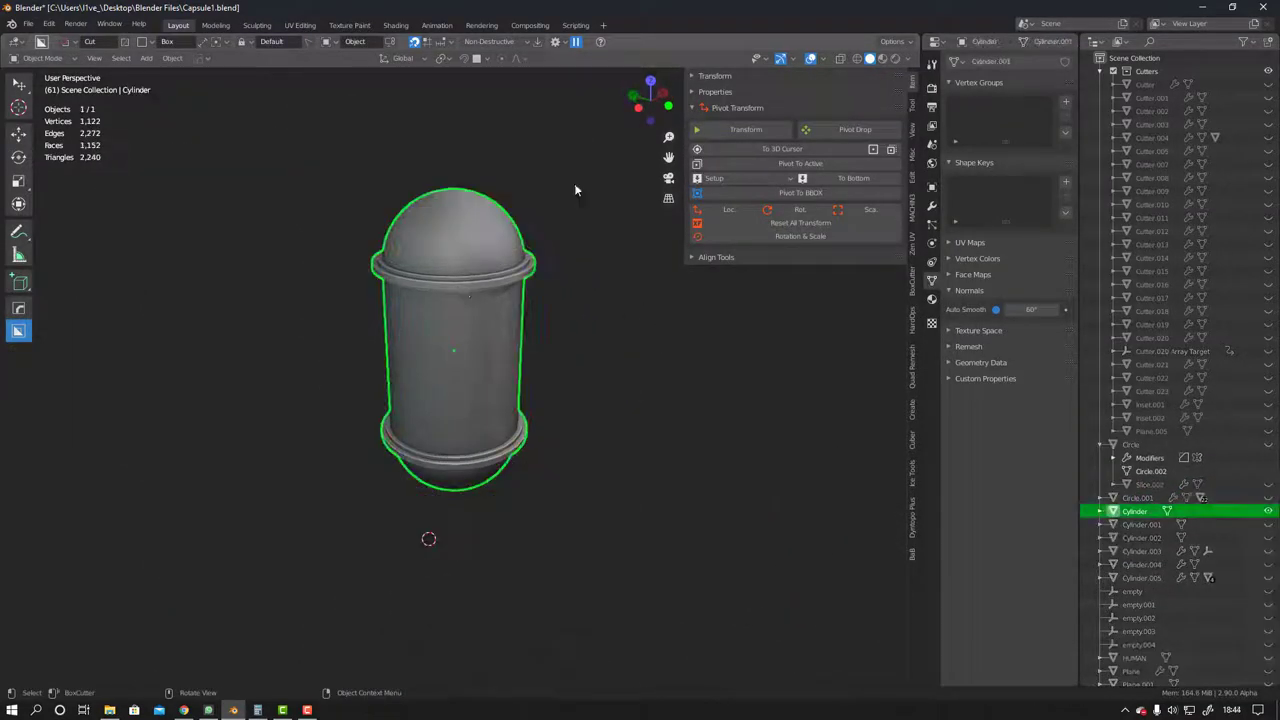
{"action": "key", "text": "KP_1"}
{"action": "key", "text": "shift+a"}
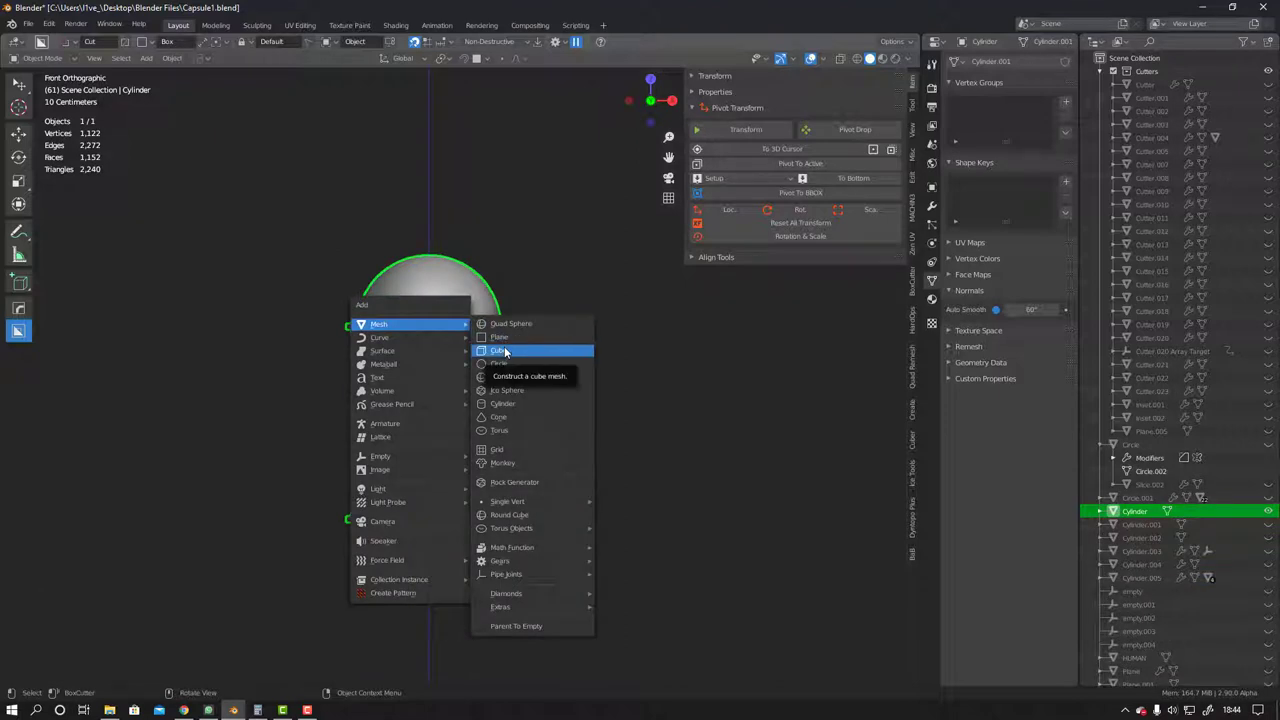
{"action": "left_click", "coordinate": [505, 352]}
{"action": "scroll", "coordinate": [447, 338], "scroll_direction": "up", "scroll_amount": 3}
{"action": "left_click_drag", "start_coordinate": [435, 332], "coordinate": [440, 333]}
{"action": "middle_click_drag", "start_coordinate": [440, 333], "coordinate": [494, 415]}
{"action": "key", "text": "g"}
{"action": "key", "text": "y"}
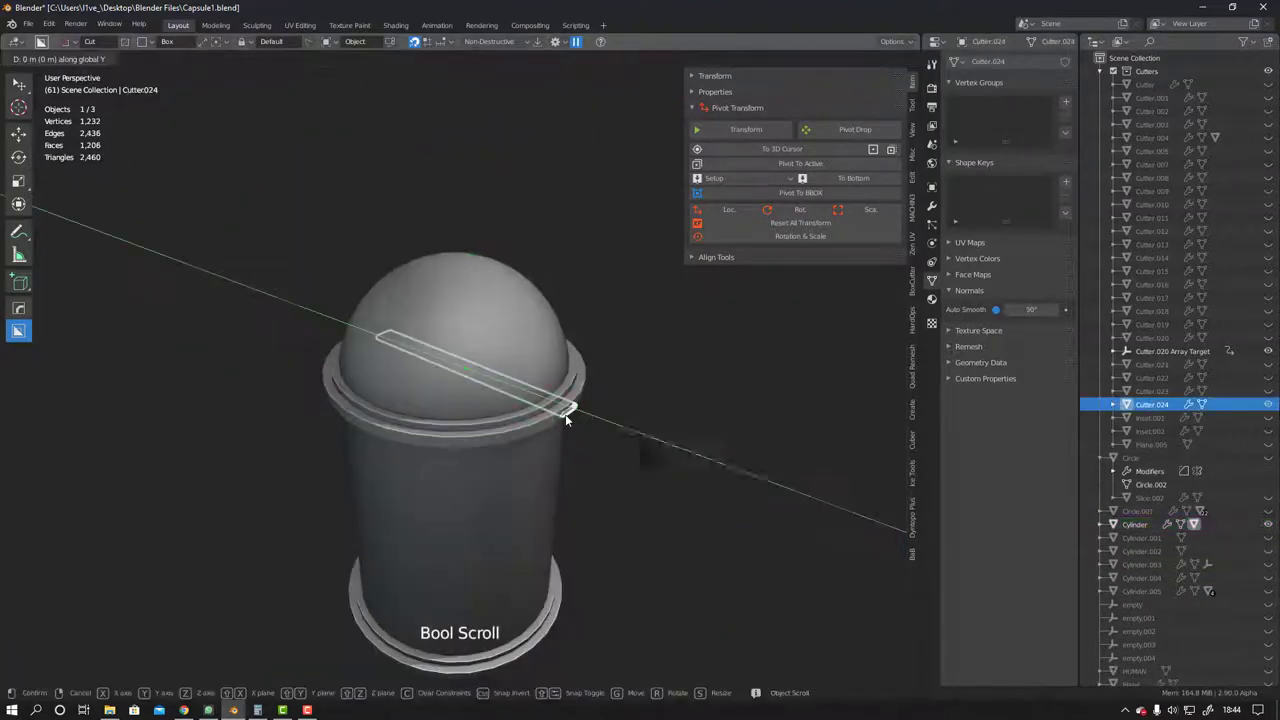
{"action": "key", "text": "KP_1"}
{"action": "key", "text": "Delete"}
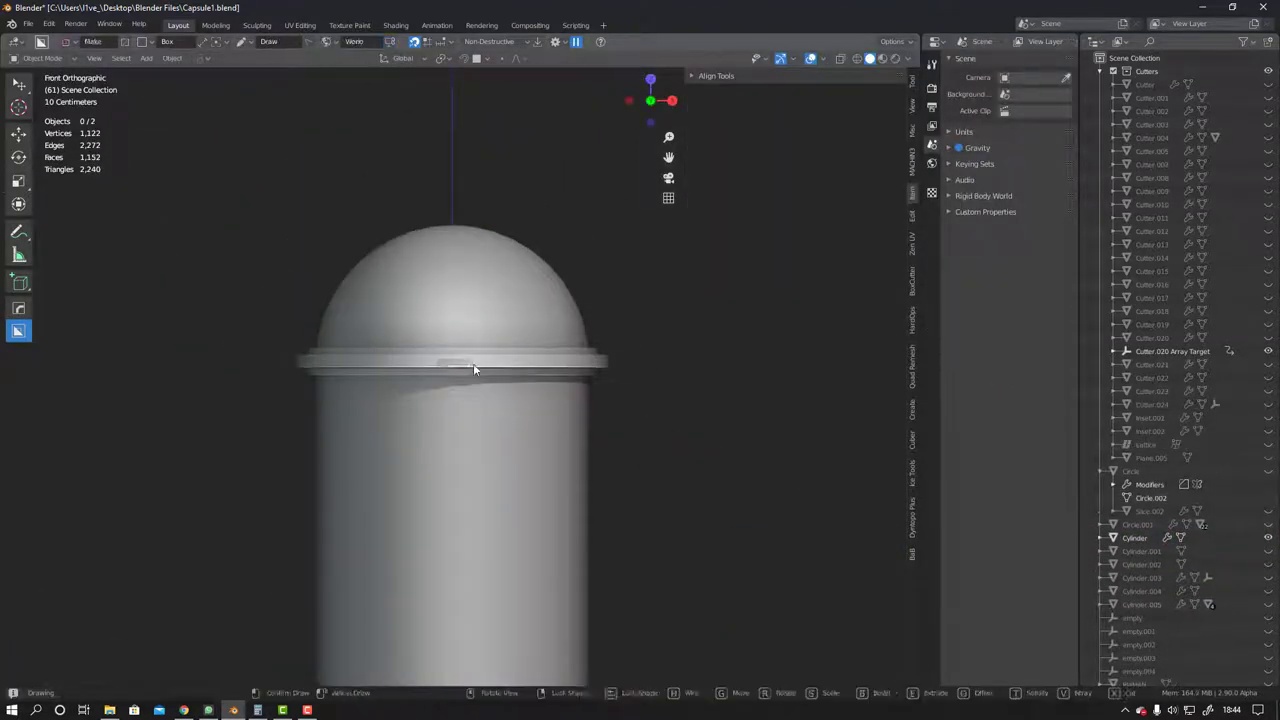
Draw a new box cutter on the capsule rim and array it eight times radially
{"action": "left_click", "coordinate": [473, 363]}
{"action": "scroll", "coordinate": [482, 364], "scroll_direction": "up", "scroll_amount": 3}
{"action": "left_click_drag", "start_coordinate": [482, 364], "coordinate": [457, 354]}
{"action": "middle_click_drag", "start_coordinate": [457, 354], "coordinate": [450, 420]}
{"action": "key", "text": "g"}
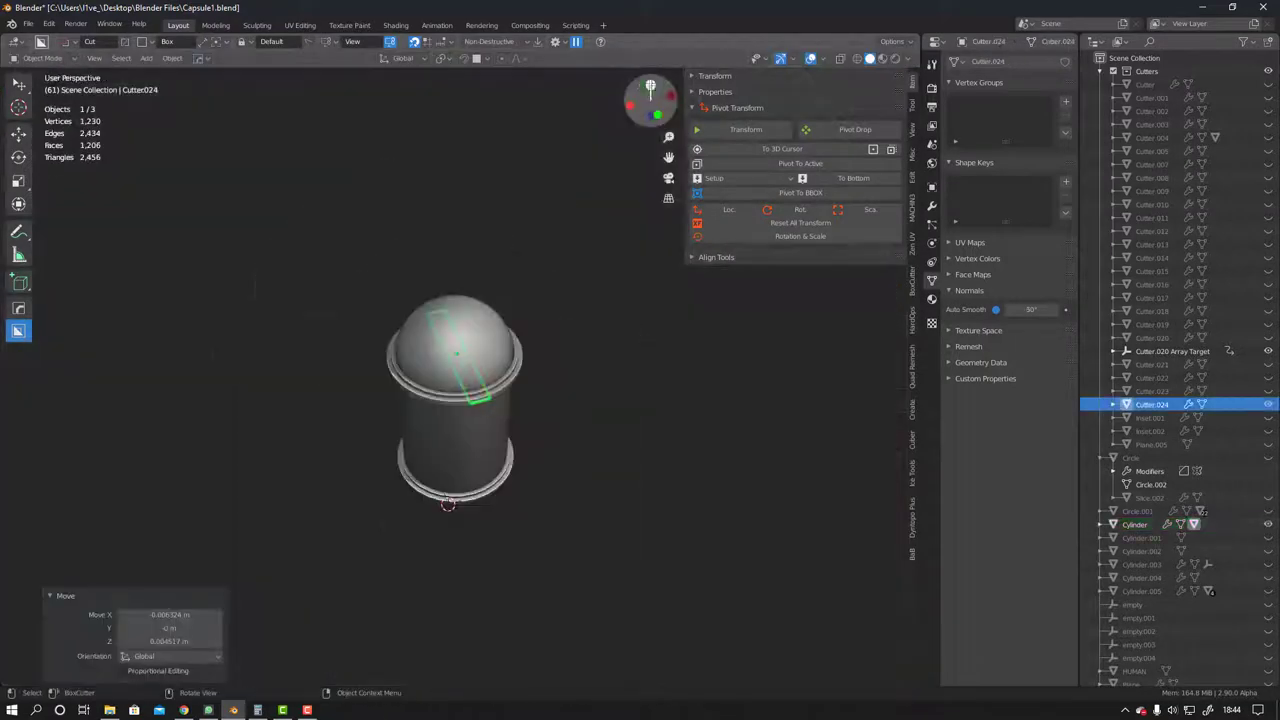
{"action": "left_click", "coordinate": [582, 208]}
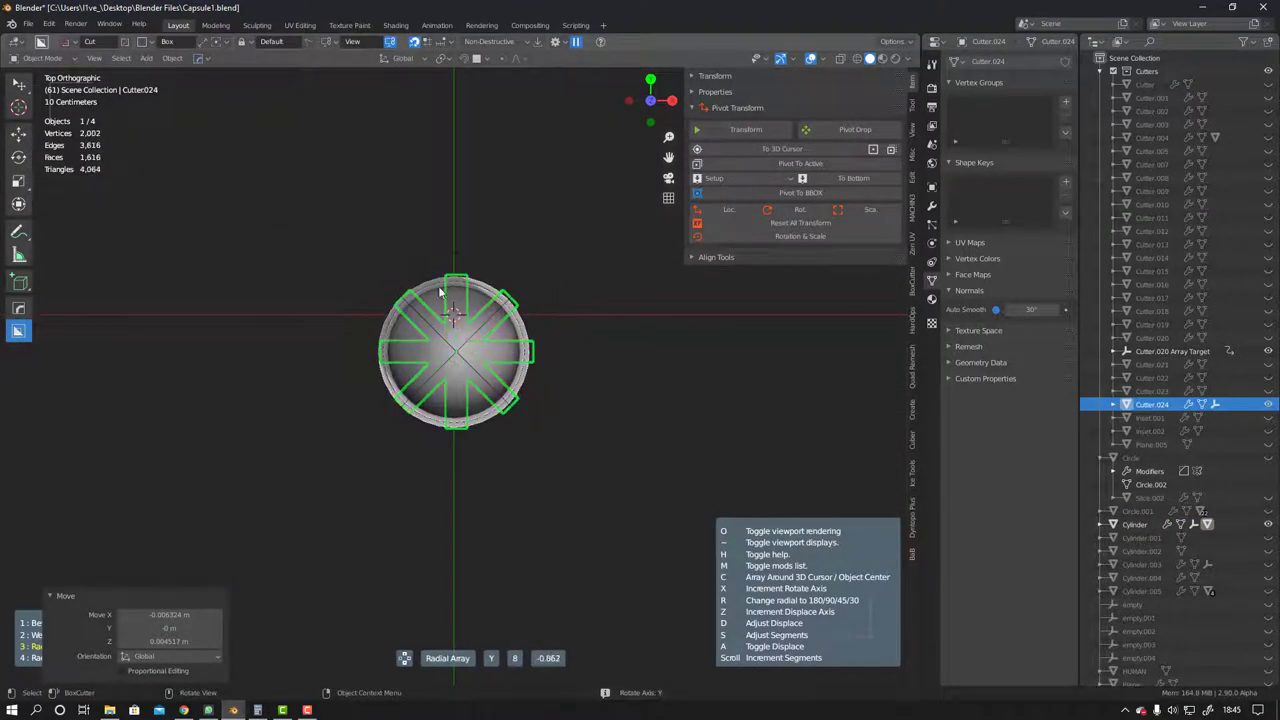
{"action": "left_click", "coordinate": [257, 276]}
{"action": "middle_click_drag", "start_coordinate": [257, 276], "coordinate": [384, 232]}
{"action": "key", "text": "g"}
{"action": "scroll", "coordinate": [390, 624], "scroll_direction": "up", "scroll_amount": 5}
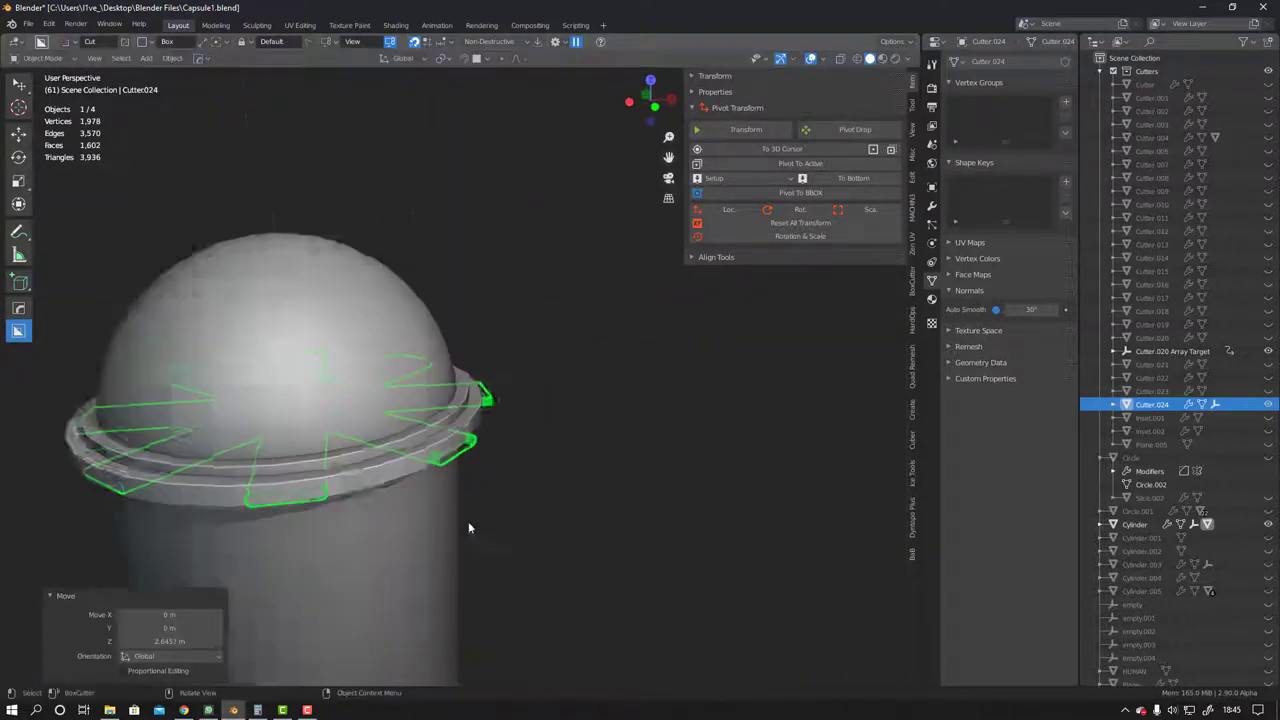
{"action": "left_click", "coordinate": [451, 437]}
Review the cutter's modifier stack and cut the thin slots into the top ring
{"action": "left_click", "coordinate": [932, 205]}
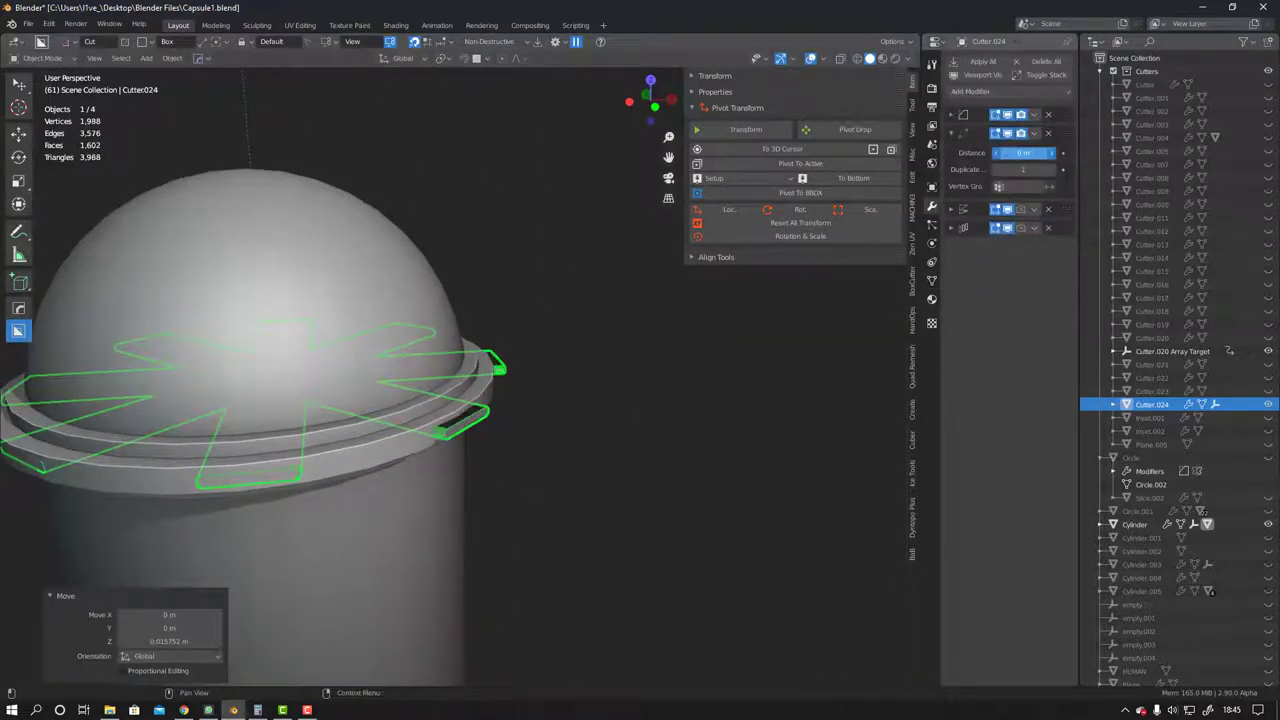
{"action": "scroll", "coordinate": [428, 258], "scroll_direction": "down", "scroll_amount": 5}
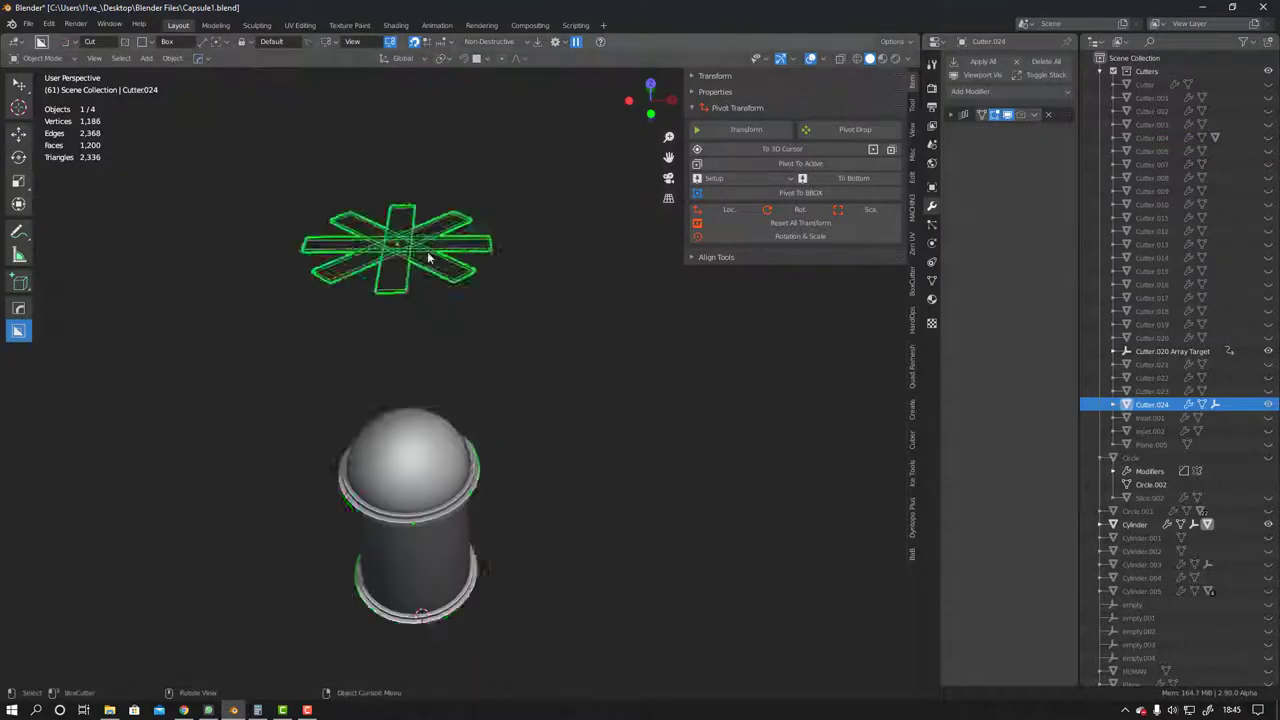
{"action": "left_click", "coordinate": [354, 463]}
{"action": "scroll", "coordinate": [443, 467], "scroll_direction": "down", "scroll_amount": 4}
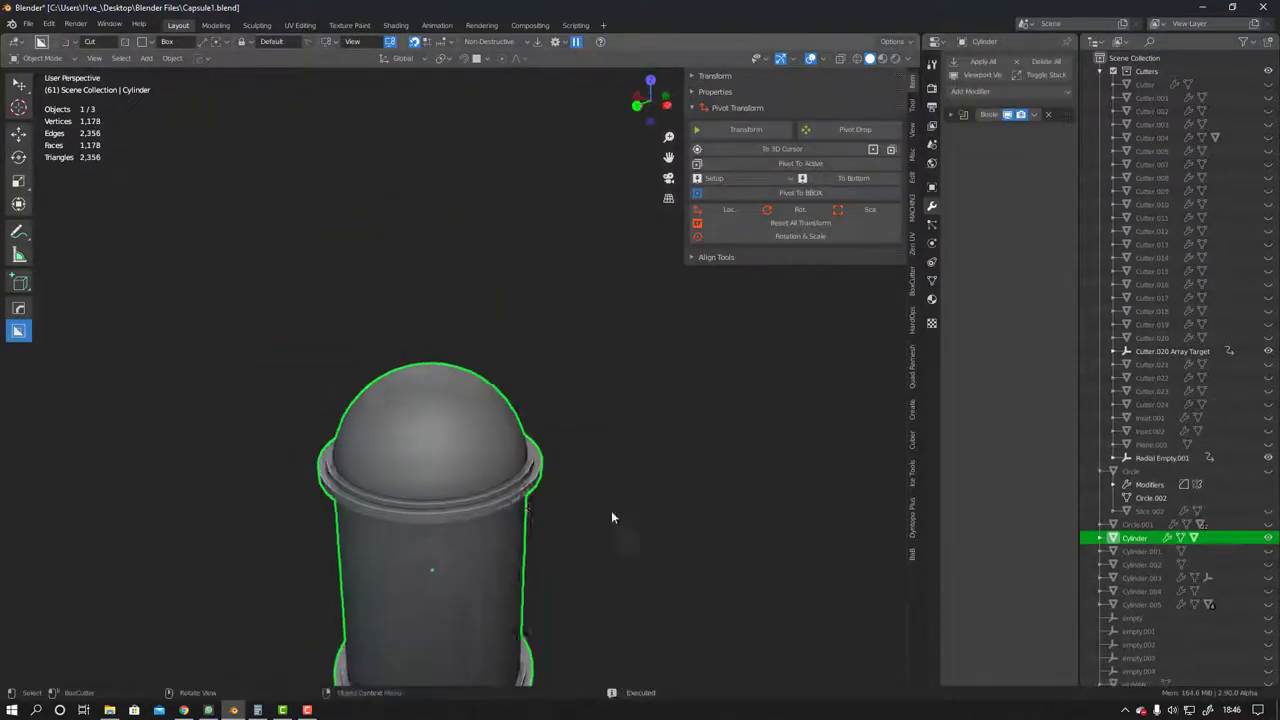
{"action": "middle_click_drag", "start_coordinate": [611, 510], "coordinate": [484, 471]}
{"action": "scroll", "coordinate": [484, 471], "scroll_direction": "up", "scroll_amount": 4}
{"action": "key", "text": "q"}
{"action": "scroll", "coordinate": [500, 184], "scroll_direction": "down", "scroll_amount": 2}
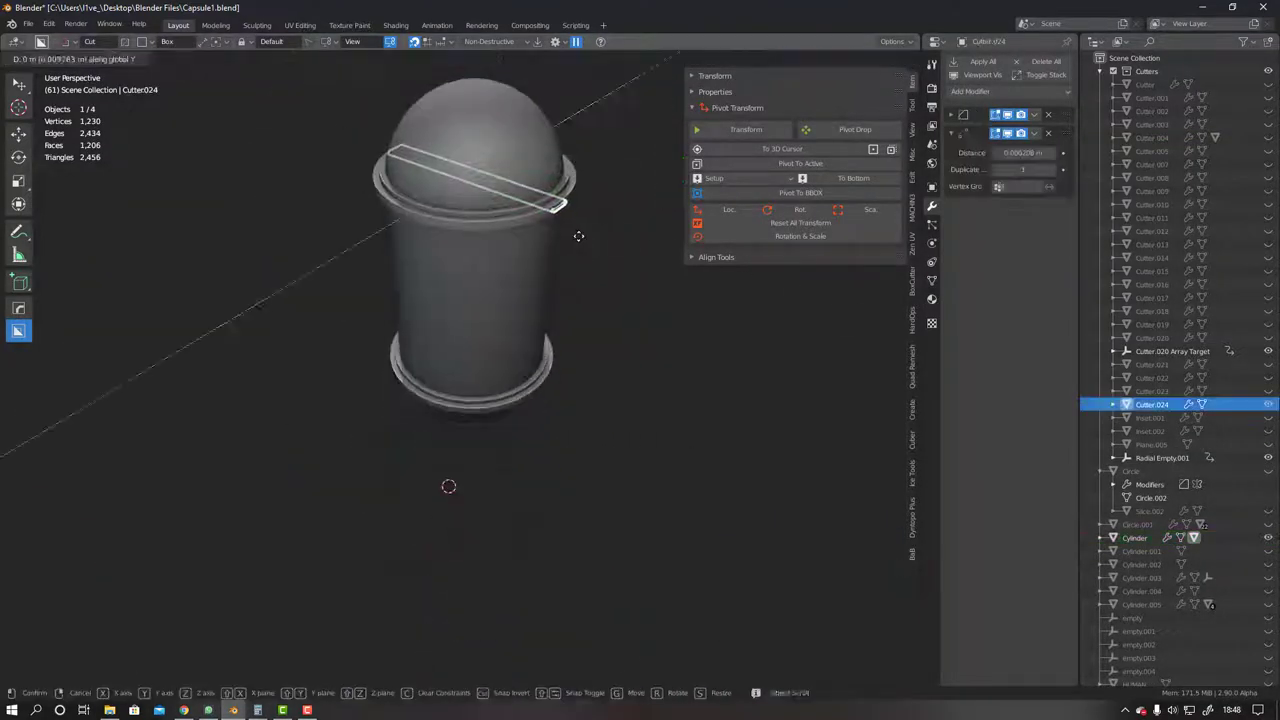
{"action": "left_click", "coordinate": [511, 301]}
Check the slot cuts from the side and exit local view to the whole prop
{"action": "key", "text": "ctrl+KP_3"}
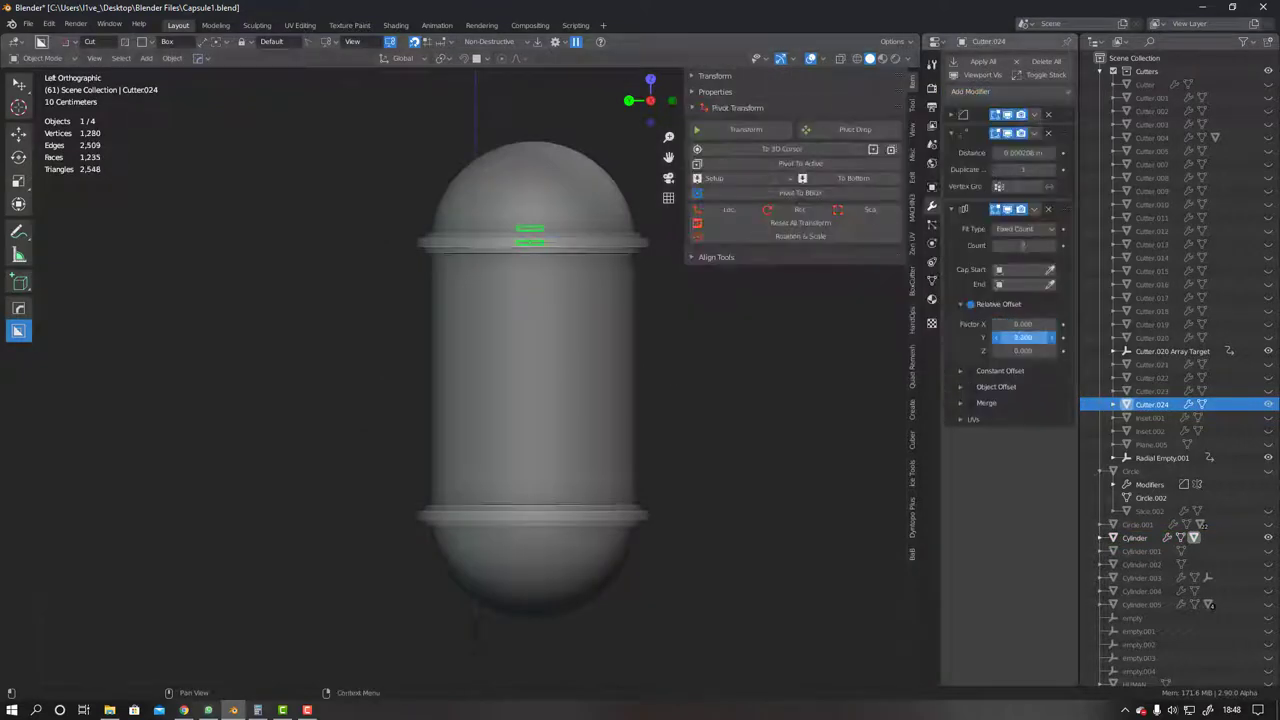
{"action": "middle_click_drag", "start_coordinate": [640, 400], "coordinate": [763, 367]}
{"action": "left_click", "coordinate": [491, 288]}
{"action": "key", "text": "KP_Divide"}
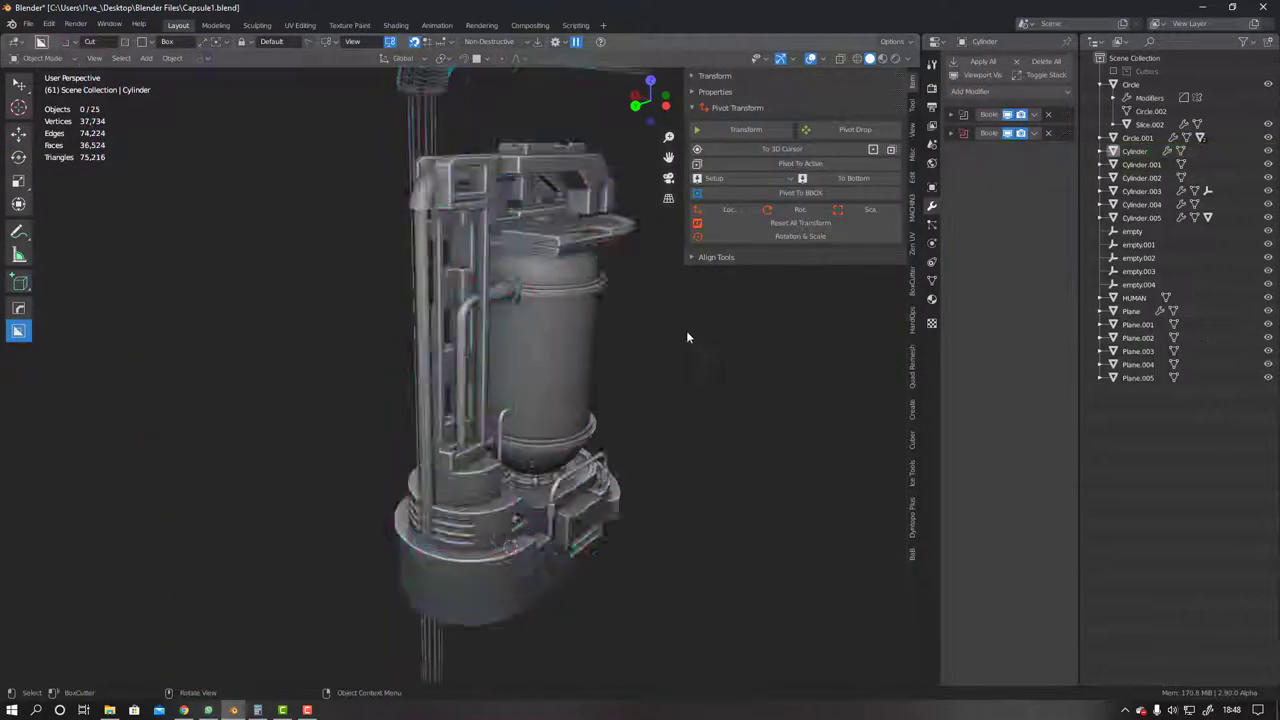
{"action": "mouse_move", "coordinate": [686, 330]}
{"action": "middle_mouse_down"}
{"action": "mouse_move", "coordinate": [503, 340]}
{"action": "mouse_move", "coordinate": [600, 307]}
{"action": "mouse_move", "coordinate": [540, 95]}
{"action": "mouse_move", "coordinate": [563, 170]}
{"action": "mouse_move", "coordinate": [370, 311]}
{"action": "middle_mouse_up"}
Select Cutter.025 and stretch it along the top cap plate's edge in Edit Mode
{"action": "left_click", "coordinate": [540, 95]}
{"action": "scroll", "coordinate": [370, 311], "scroll_direction": "up", "scroll_amount": 4}
{"action": "left_click", "coordinate": [370, 311]}
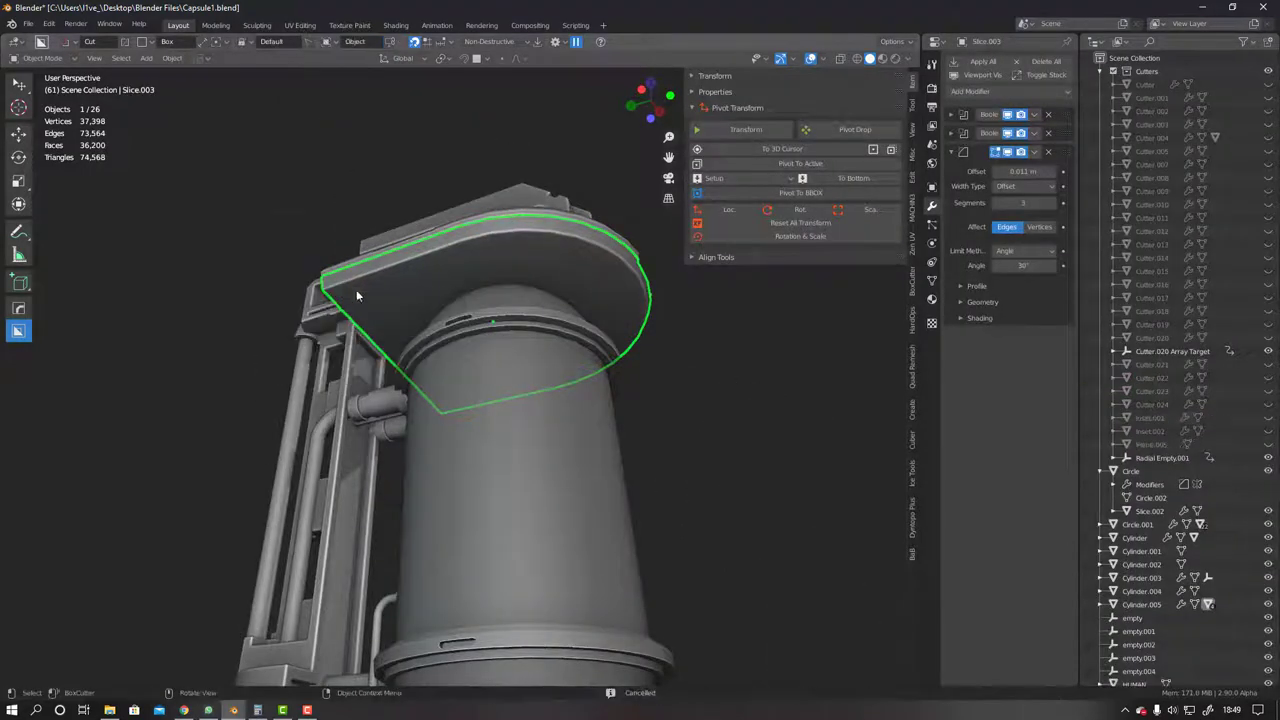
{"action": "scroll", "coordinate": [494, 262], "scroll_direction": "down", "scroll_amount": 1, "text": "ctrl"}
{"action": "scroll", "coordinate": [495, 256], "scroll_direction": "down", "scroll_amount": 1, "text": "ctrl"}
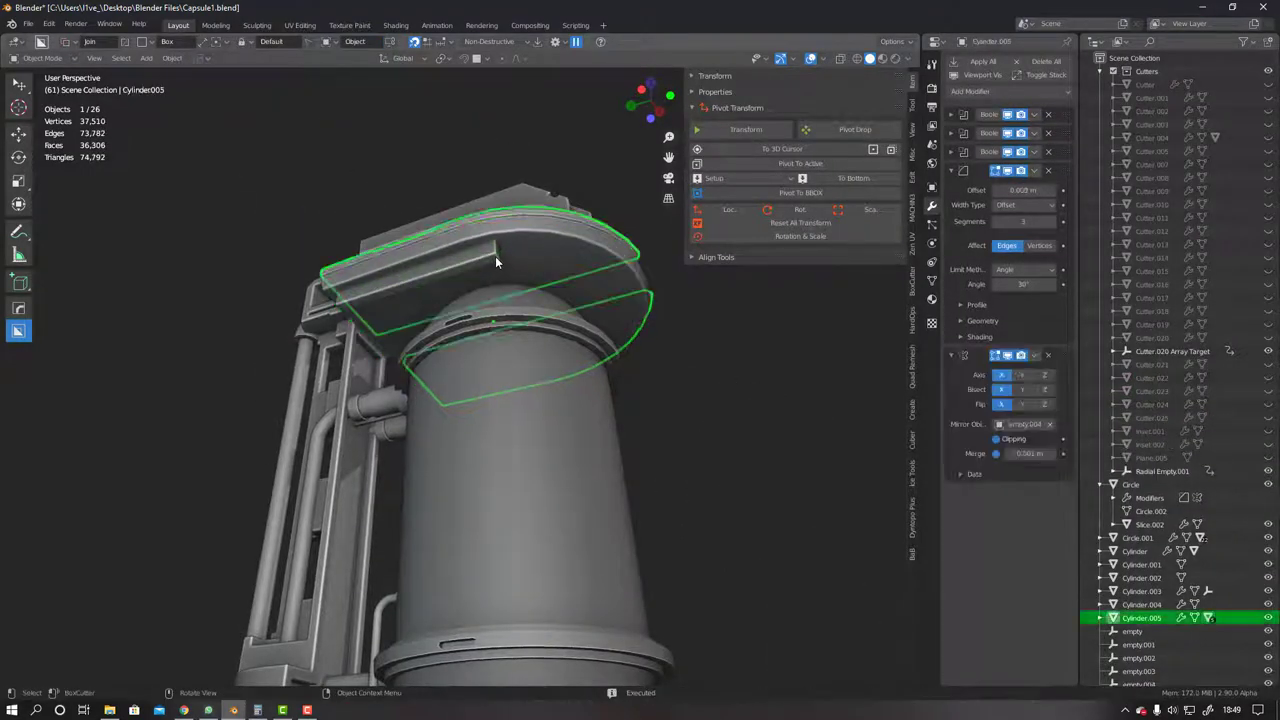
{"action": "scroll", "coordinate": [492, 257], "scroll_direction": "down", "scroll_amount": 1, "text": "ctrl"}
{"action": "key", "text": "Tab"}
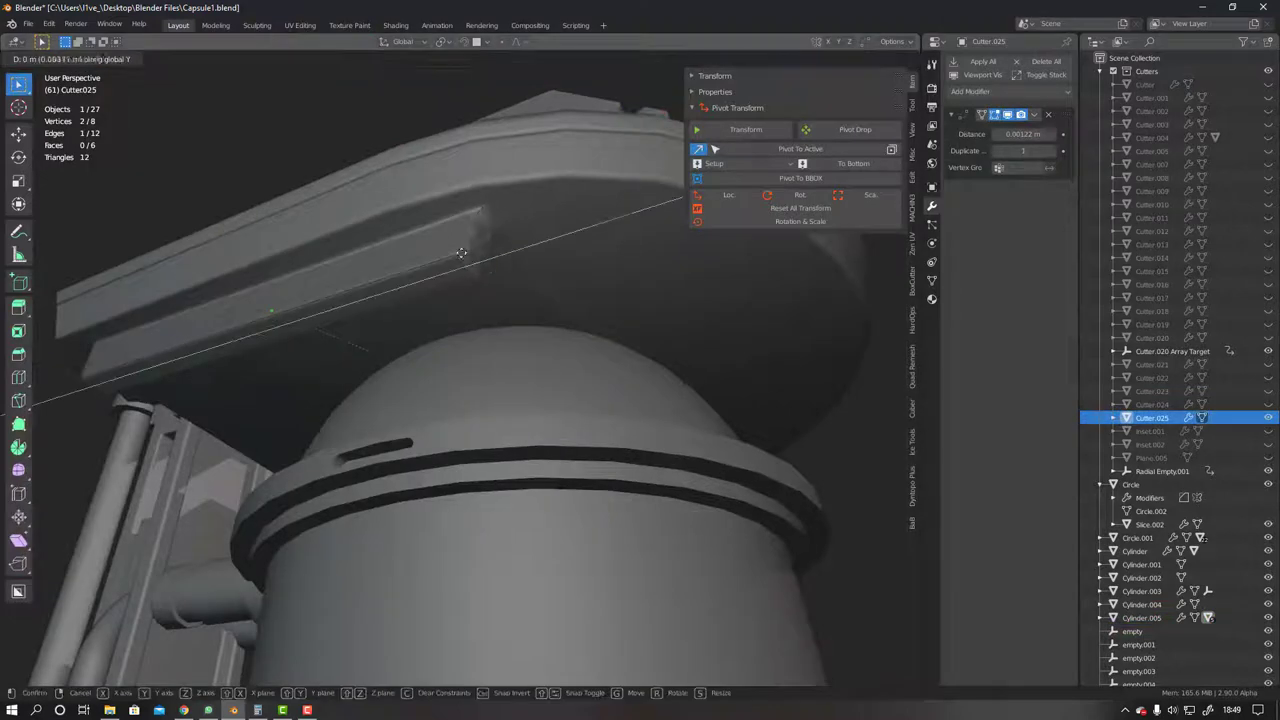
{"action": "left_click", "coordinate": [465, 258]}
{"action": "key", "text": "ctrl+b"}
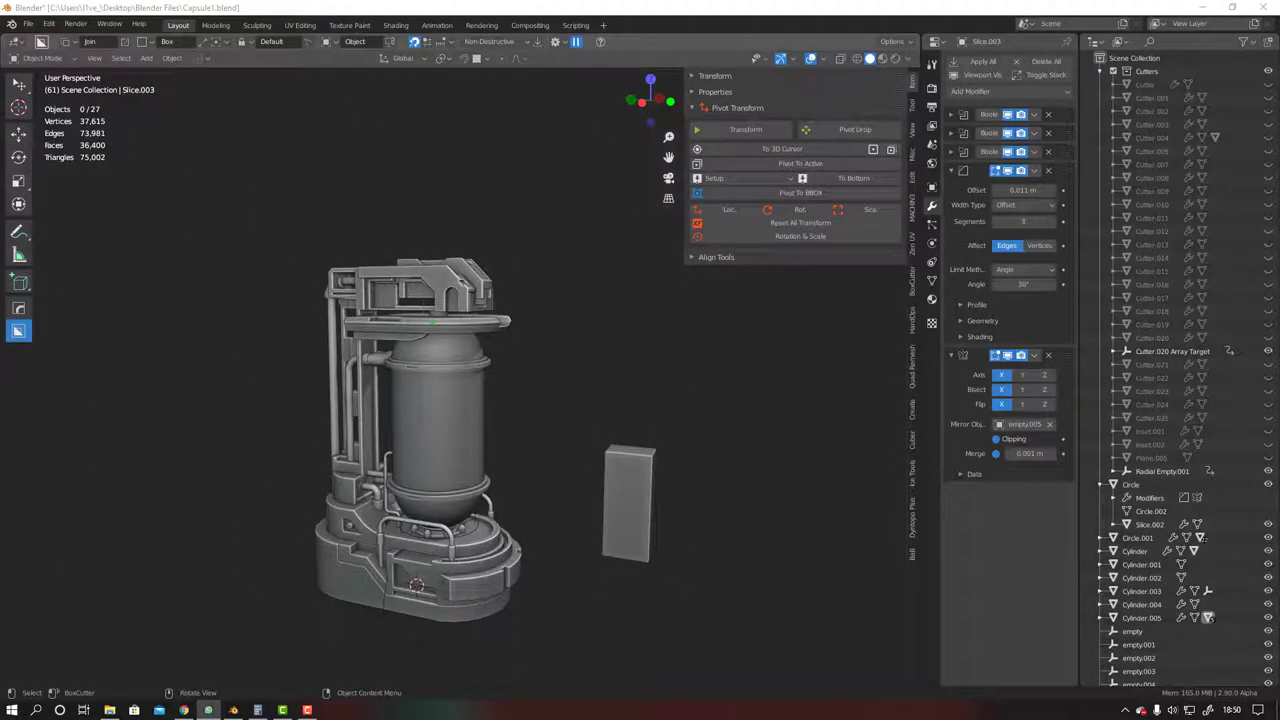
Add a HardOps X-axis mirror to the capsule Cylinder across new empty.006
{"action": "left_click", "coordinate": [425, 364]}
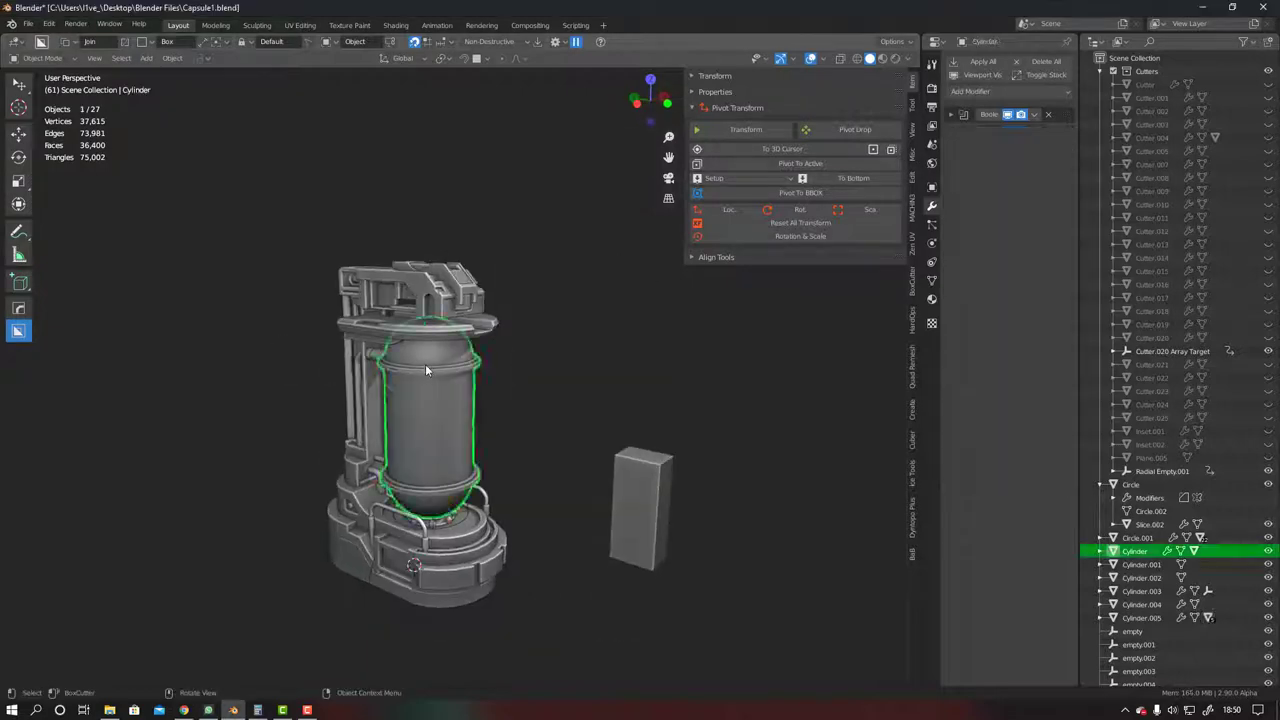
{"action": "key", "text": "alt+x"}
{"action": "scroll", "coordinate": [513, 500], "scroll_direction": "down", "scroll_amount": 3}
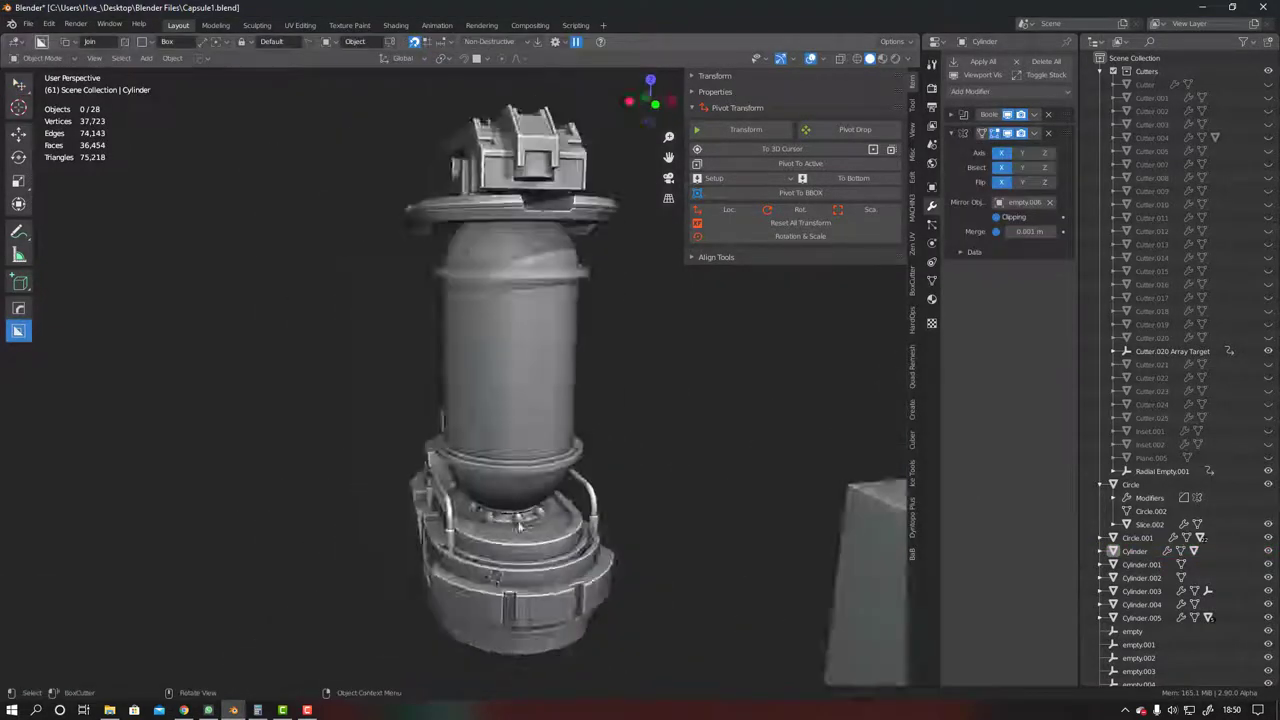
{"action": "left_click", "coordinate": [470, 560]}
{"action": "key", "text": "Tab"}
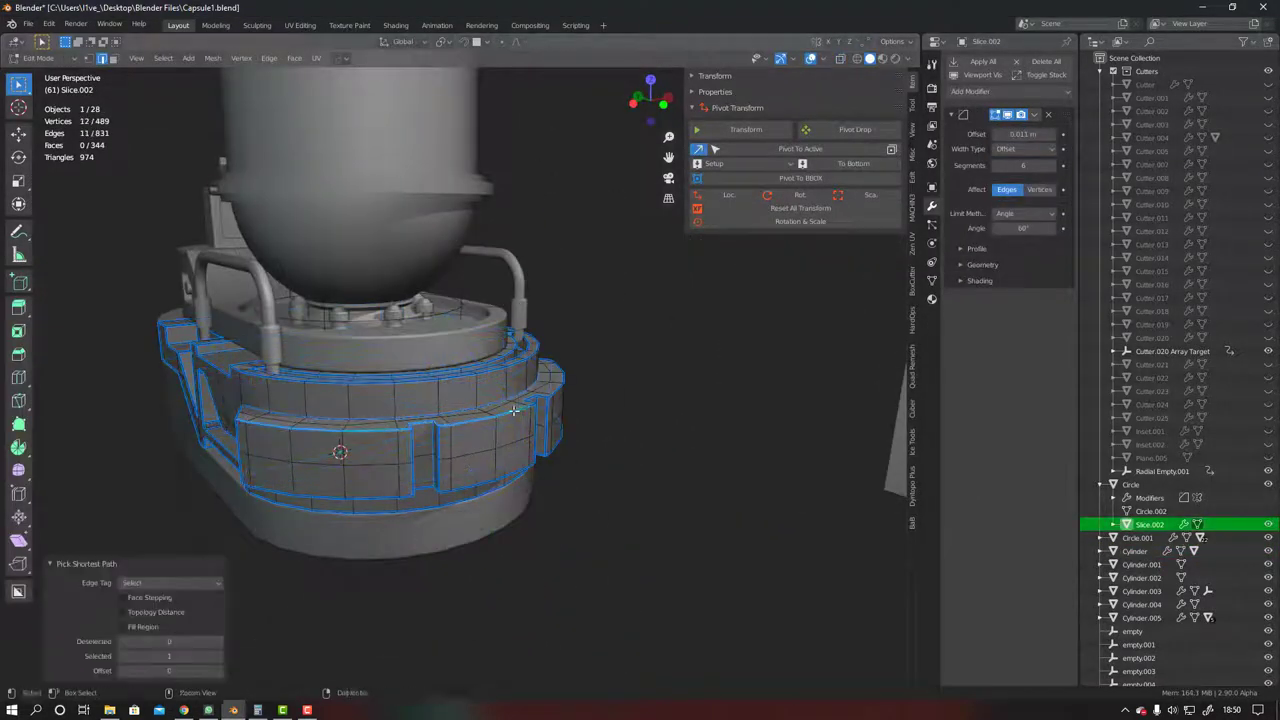
Select an edge path along the outer ring of Slice.002 in edge mode
{"action": "left_click", "coordinate": [513, 410], "text": "ctrl"}
{"action": "mouse_move", "coordinate": [513, 410]}
{"action": "middle_mouse_down"}
{"action": "mouse_move", "coordinate": [400, 445]}
{"action": "mouse_move", "coordinate": [386, 384]}
{"action": "middle_mouse_up"}
{"action": "scroll", "coordinate": [386, 384], "scroll_direction": "up", "scroll_amount": 5}
{"action": "left_click", "coordinate": [469, 459]}
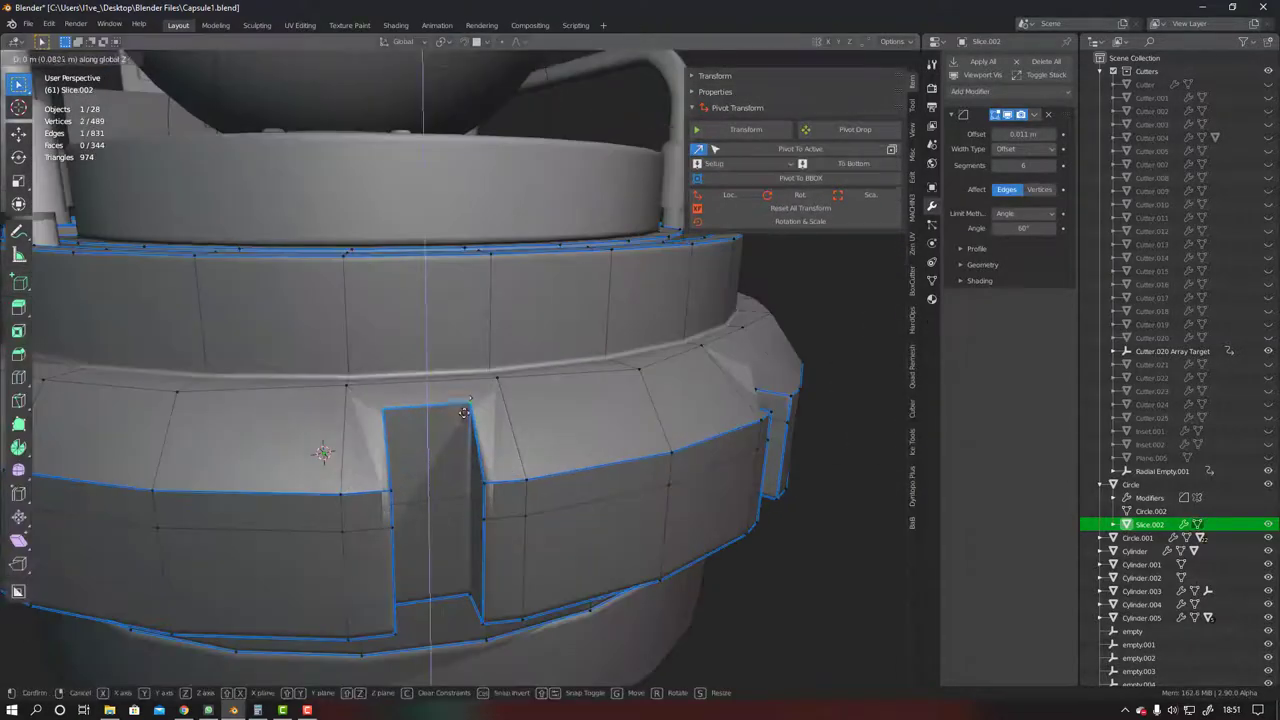
{"action": "key", "text": "Escape"}
{"action": "key", "text": "ctrl+z"}
{"action": "scroll", "coordinate": [464, 412], "scroll_direction": "down", "scroll_amount": 4}
{"action": "middle_click_drag", "start_coordinate": [464, 412], "coordinate": [341, 468]}
{"action": "key", "text": "ctrl+Tab"}
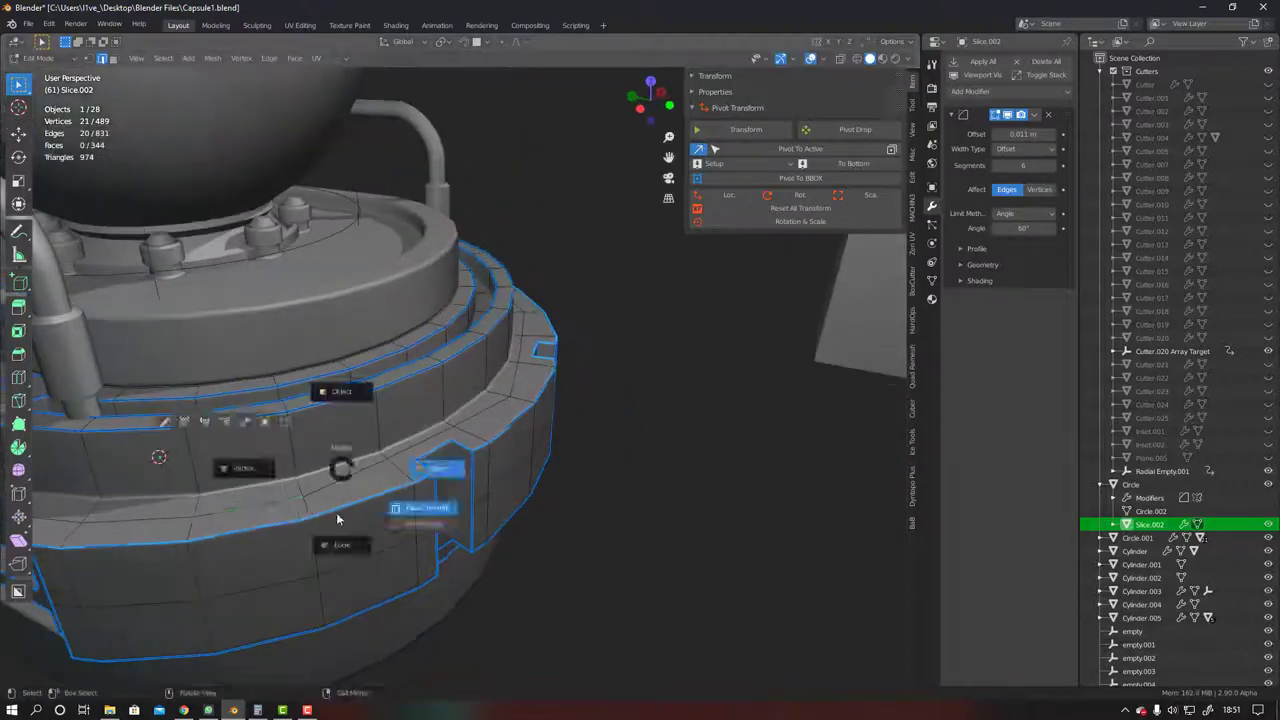
{"action": "left_click", "coordinate": [337, 519]}
{"action": "mouse_move", "coordinate": [337, 519]}
{"action": "middle_mouse_down"}
{"action": "mouse_move", "coordinate": [317, 601]}
{"action": "mouse_move", "coordinate": [471, 460]}
{"action": "middle_mouse_up"}
{"action": "left_click", "coordinate": [330, 560], "text": "ctrl"}
Bevel the ring edges into a face band and inset a face on it
{"action": "key", "text": "ctrl+b"}
{"action": "left_click", "coordinate": [471, 460]}
{"action": "key", "text": "ctrl+Tab"}
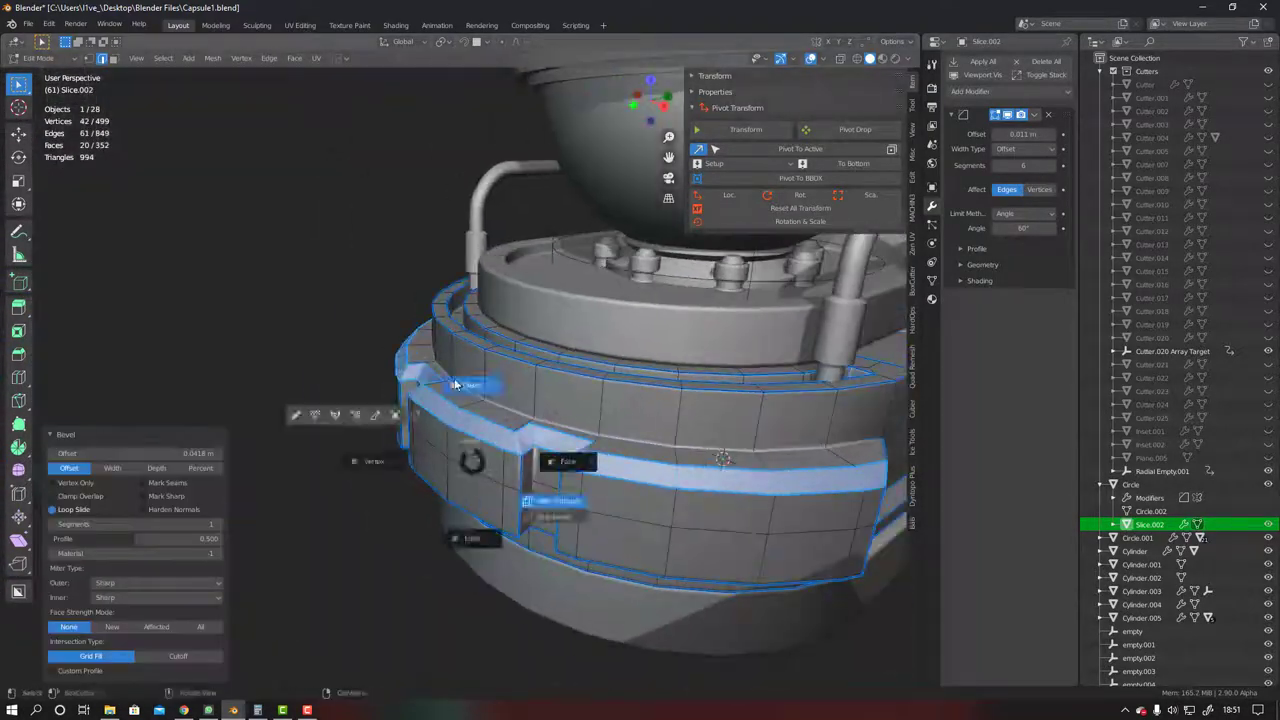
{"action": "left_click", "coordinate": [567, 461]}
{"action": "middle_click_drag", "start_coordinate": [567, 461], "coordinate": [307, 377]}
{"action": "left_click", "coordinate": [450, 450]}
{"action": "key", "text": "i"}
{"action": "left_click", "coordinate": [307, 377]}
Extrude the inset faces outward along normals into tabs and bevel their edges
{"action": "key", "text": "alt+e"}
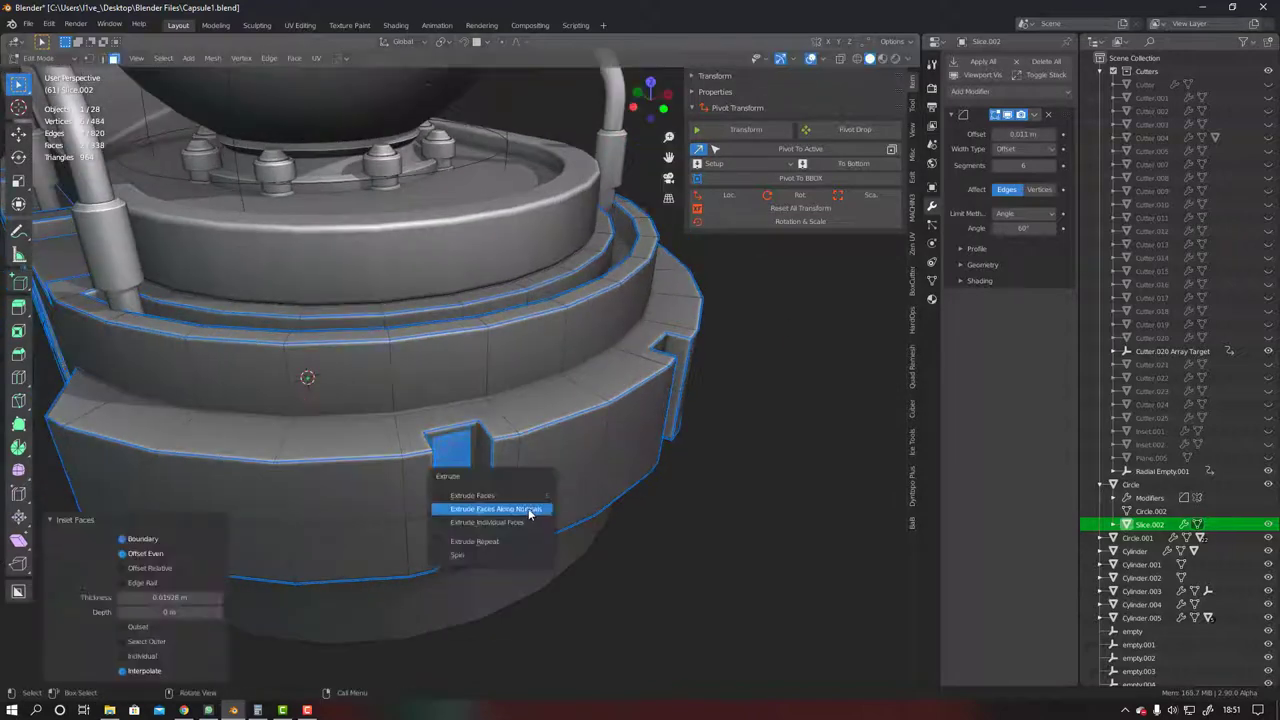
{"action": "key", "text": "Escape"}
{"action": "middle_click_drag", "start_coordinate": [530, 514], "coordinate": [548, 490]}
{"action": "key", "text": "alt+e"}
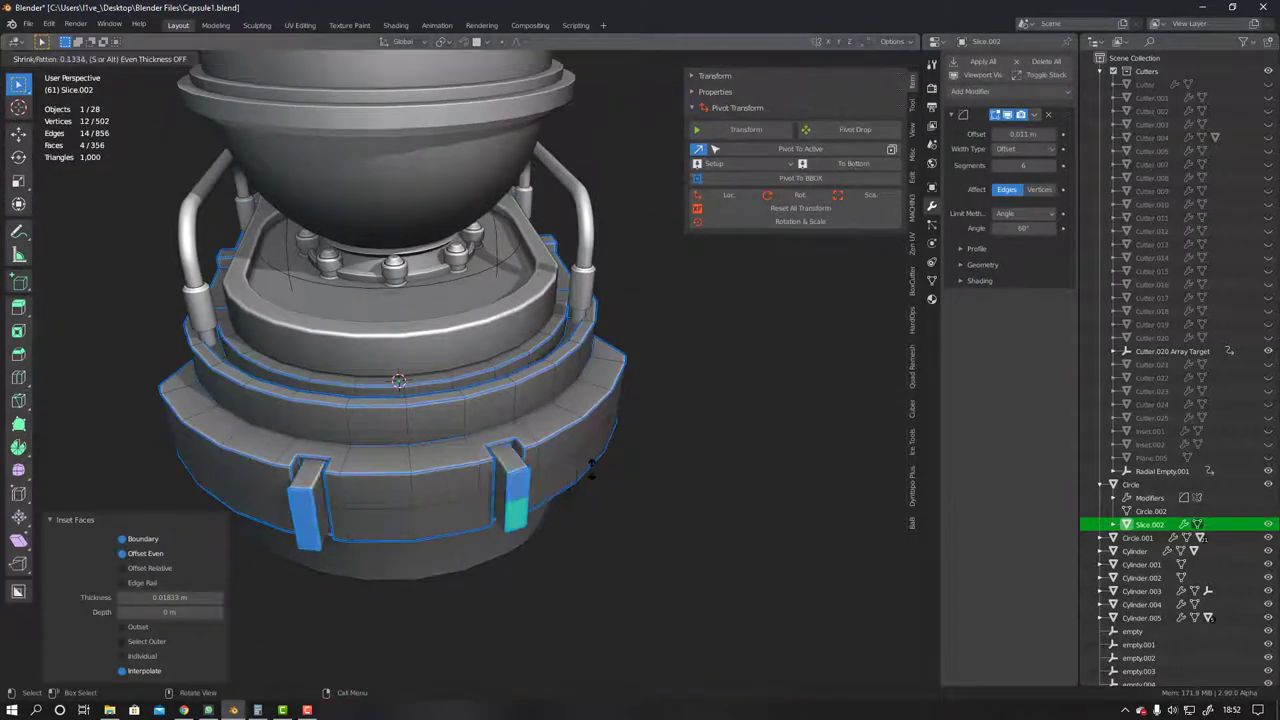
{"action": "left_click", "coordinate": [591, 467]}
{"action": "scroll", "coordinate": [492, 482], "scroll_direction": "up", "scroll_amount": 5}
{"action": "key", "text": "ctrl+b"}
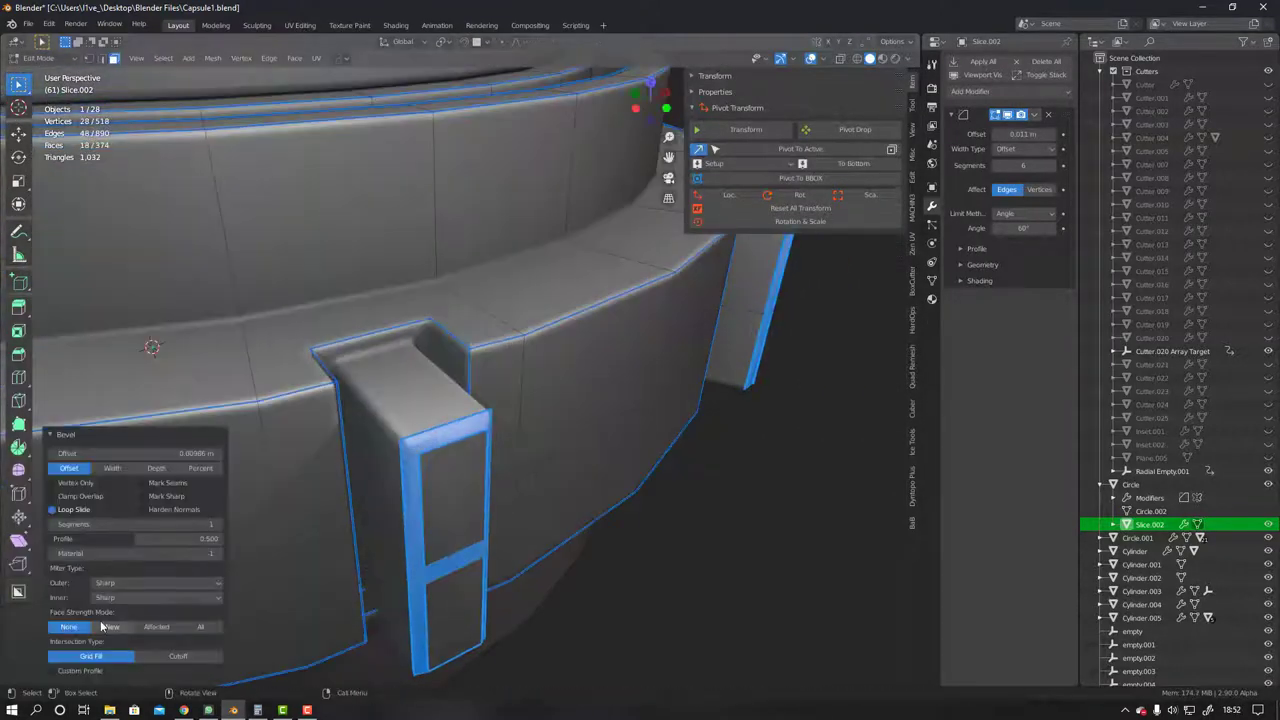
{"action": "left_click", "coordinate": [433, 442]}
Return to Object Mode and sharpen the base's edges with HardOps Sharpen
{"action": "key", "text": "Tab"}
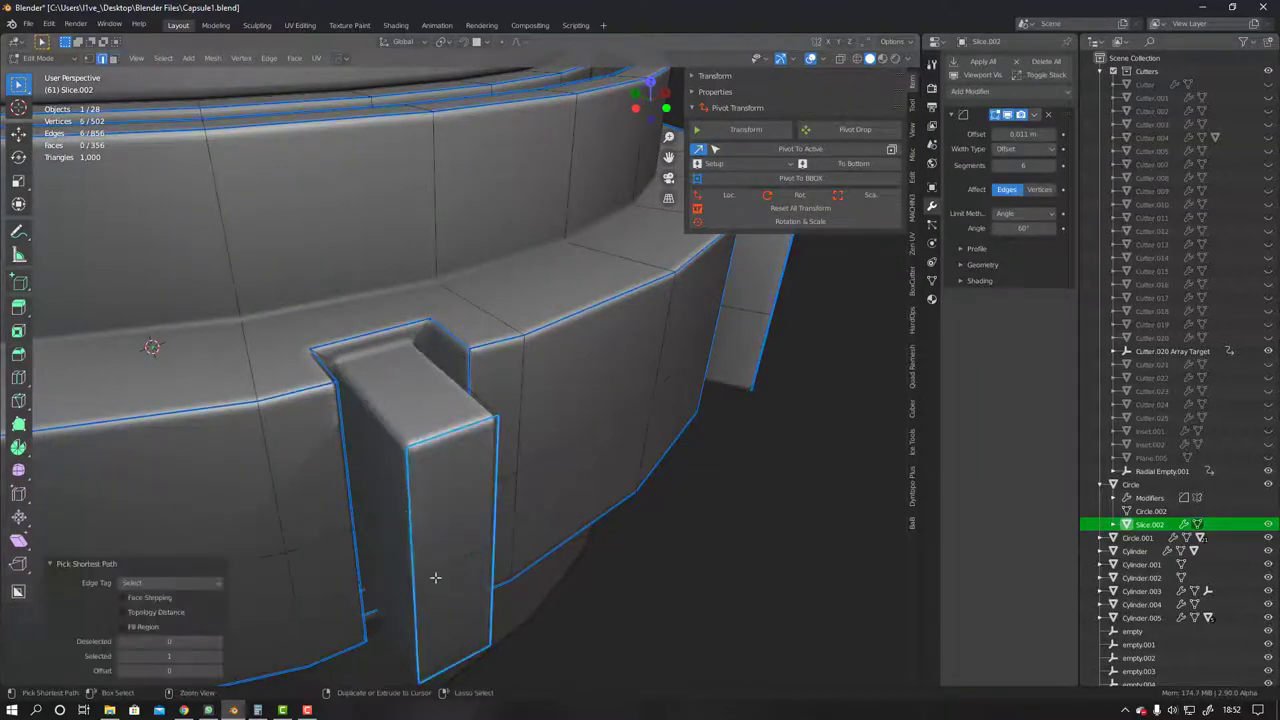
{"action": "left_click", "coordinate": [435, 577], "text": "ctrl"}
{"action": "scroll", "coordinate": [435, 577], "scroll_direction": "down", "scroll_amount": 5}
{"action": "scroll", "coordinate": [820, 548], "scroll_direction": "down", "scroll_amount": 2}
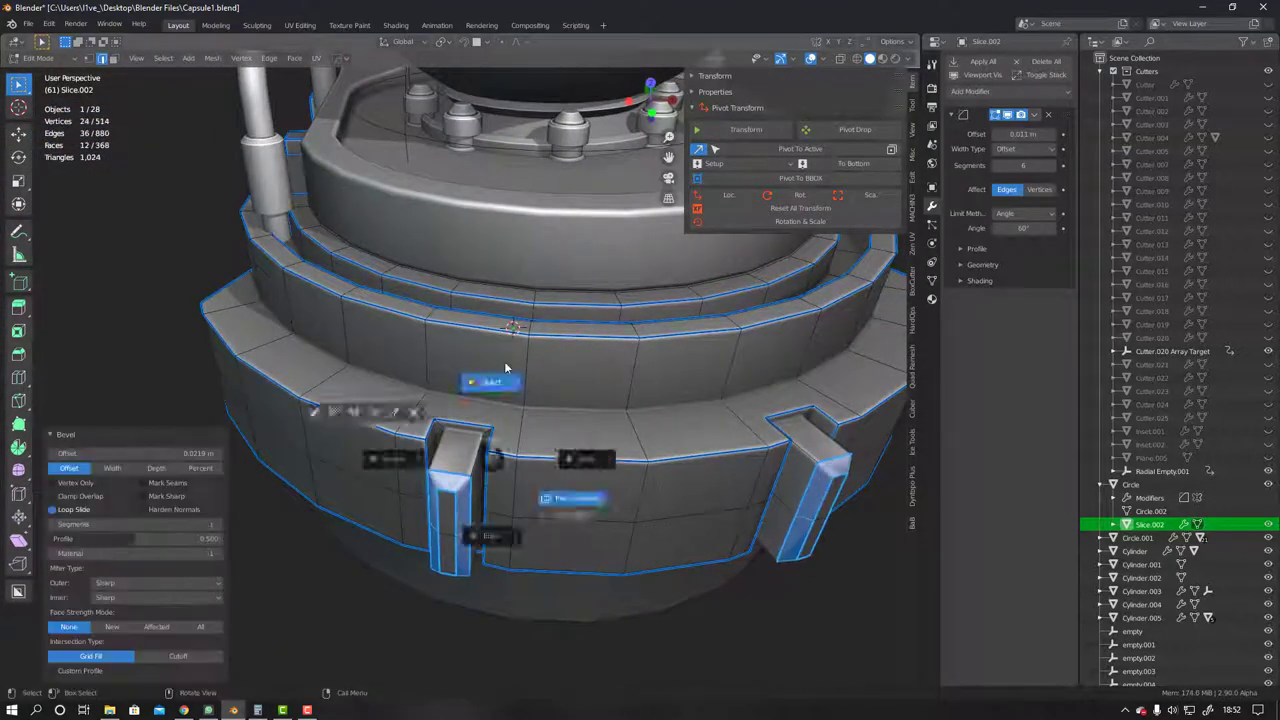
{"action": "key", "text": "Tab"}
{"action": "key", "text": "q"}
{"action": "left_click", "coordinate": [420, 500]}
Box-cut a recess into the isolated base's front, then reselect Slice.002 in the full prop
{"action": "key", "text": "KP_Divide"}
{"action": "left_click_drag", "start_coordinate": [398, 488], "coordinate": [463, 510]}
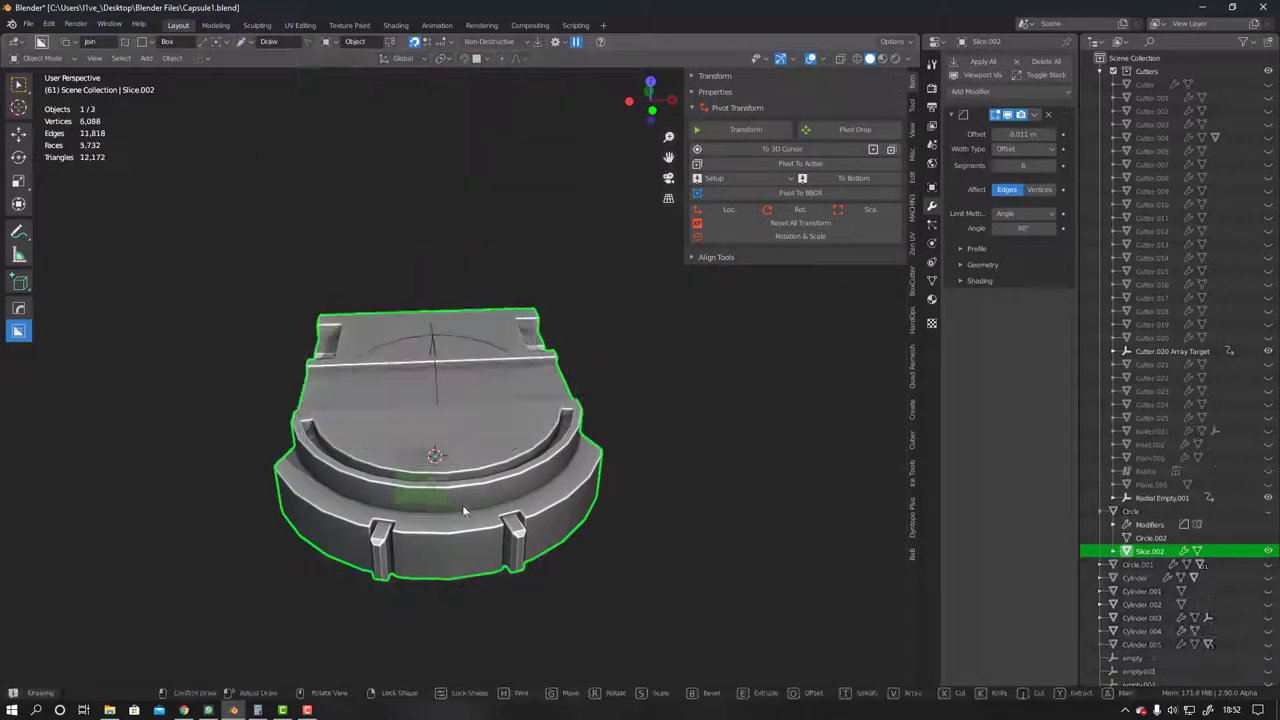
{"action": "left_click", "coordinate": [442, 475]}
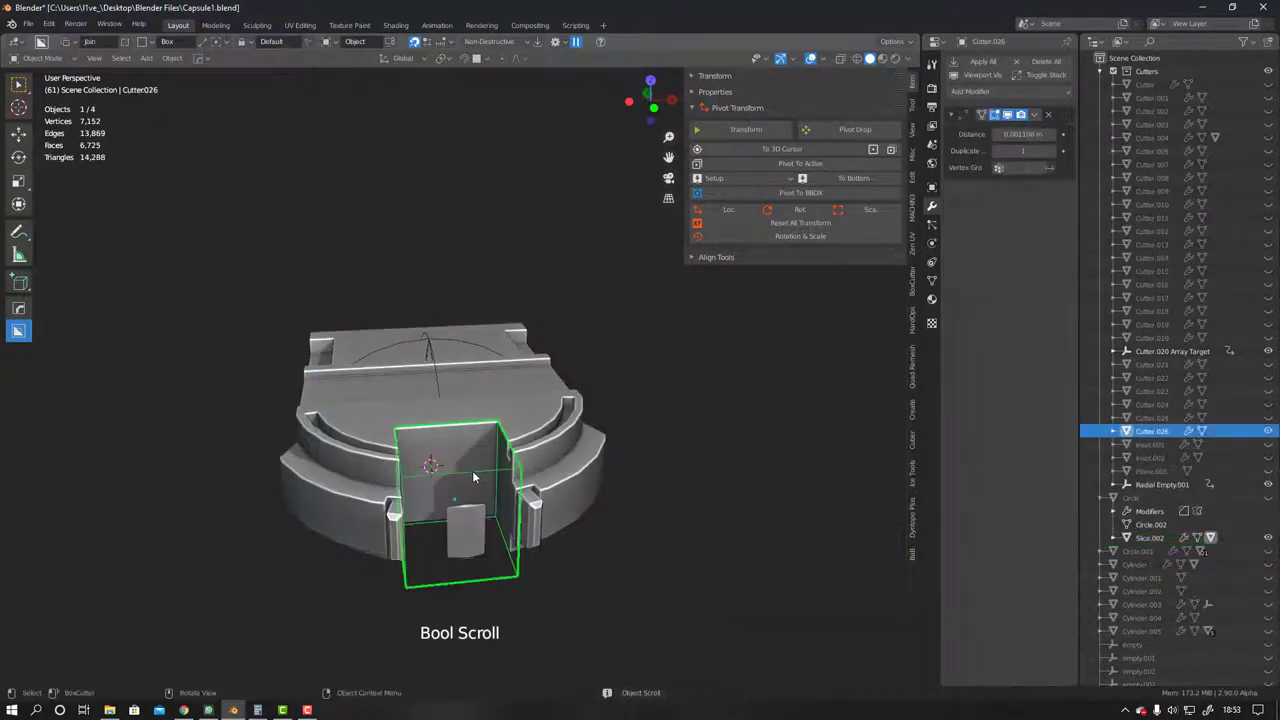
{"action": "key", "text": "Escape"}
{"action": "mouse_move", "coordinate": [464, 387]}
{"action": "middle_mouse_down"}
{"action": "mouse_move", "coordinate": [581, 380]}
{"action": "mouse_move", "coordinate": [293, 495]}
{"action": "mouse_move", "coordinate": [522, 570]}
{"action": "mouse_move", "coordinate": [560, 480]}
{"action": "middle_mouse_up"}
{"action": "key", "text": "KP_Divide"}
{"action": "key", "text": "alt+a"}
{"action": "left_click", "coordinate": [581, 380]}
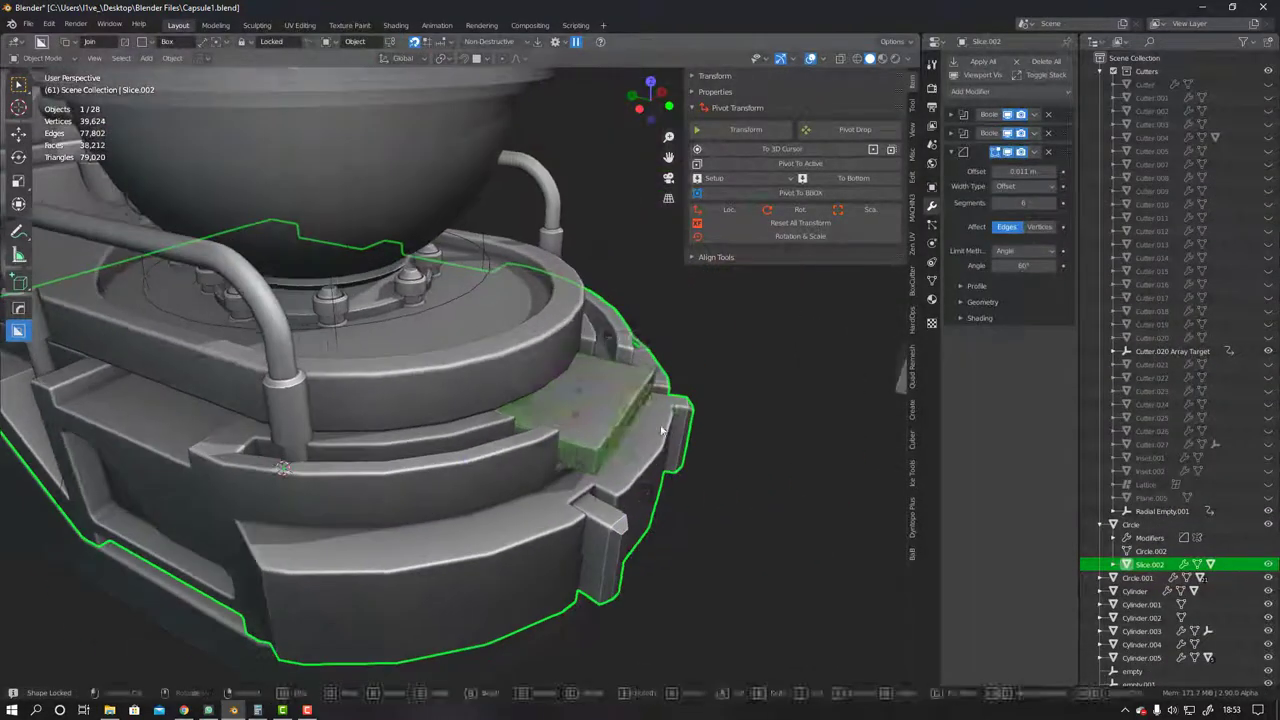
Draw another box cut into the base's front ring and check it from the front view
{"action": "left_click_drag", "start_coordinate": [500, 470], "coordinate": [614, 423]}
{"action": "middle_click_drag", "start_coordinate": [614, 423], "coordinate": [604, 500]}
{"action": "left_click", "coordinate": [604, 500]}
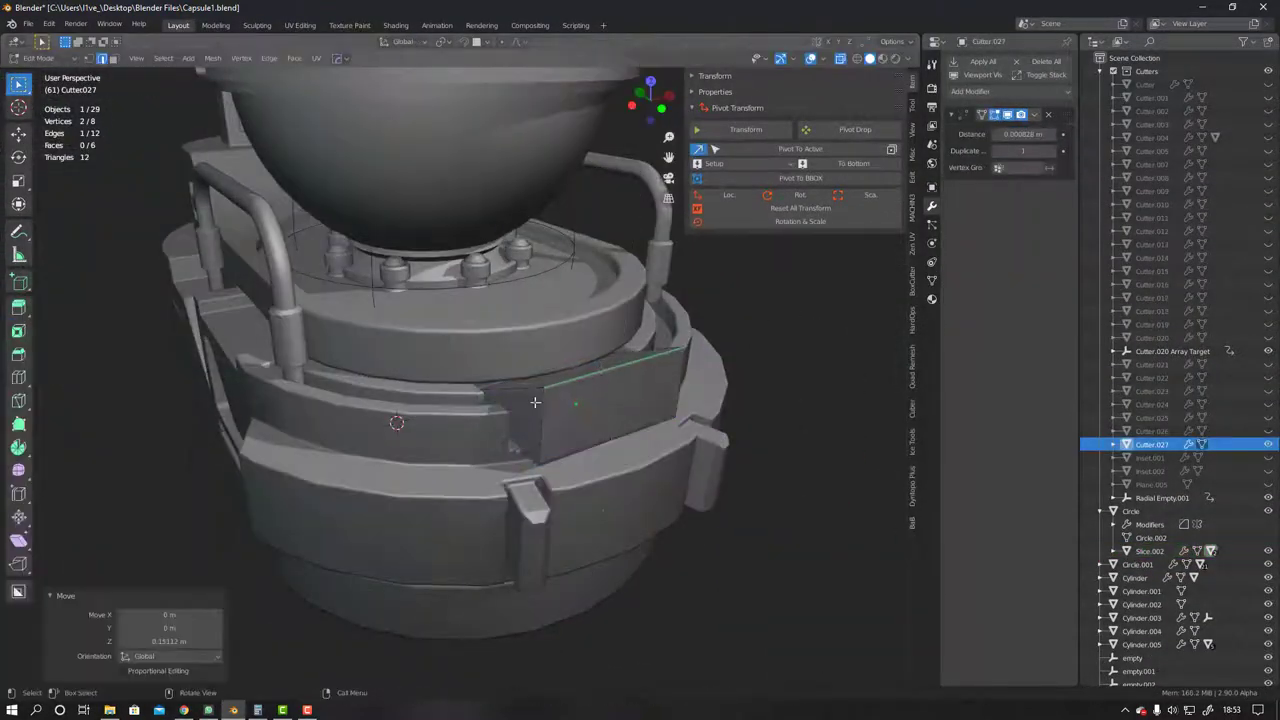
{"action": "key", "text": "grave"}
{"action": "left_click", "coordinate": [509, 300]}
{"action": "key", "text": "g"}
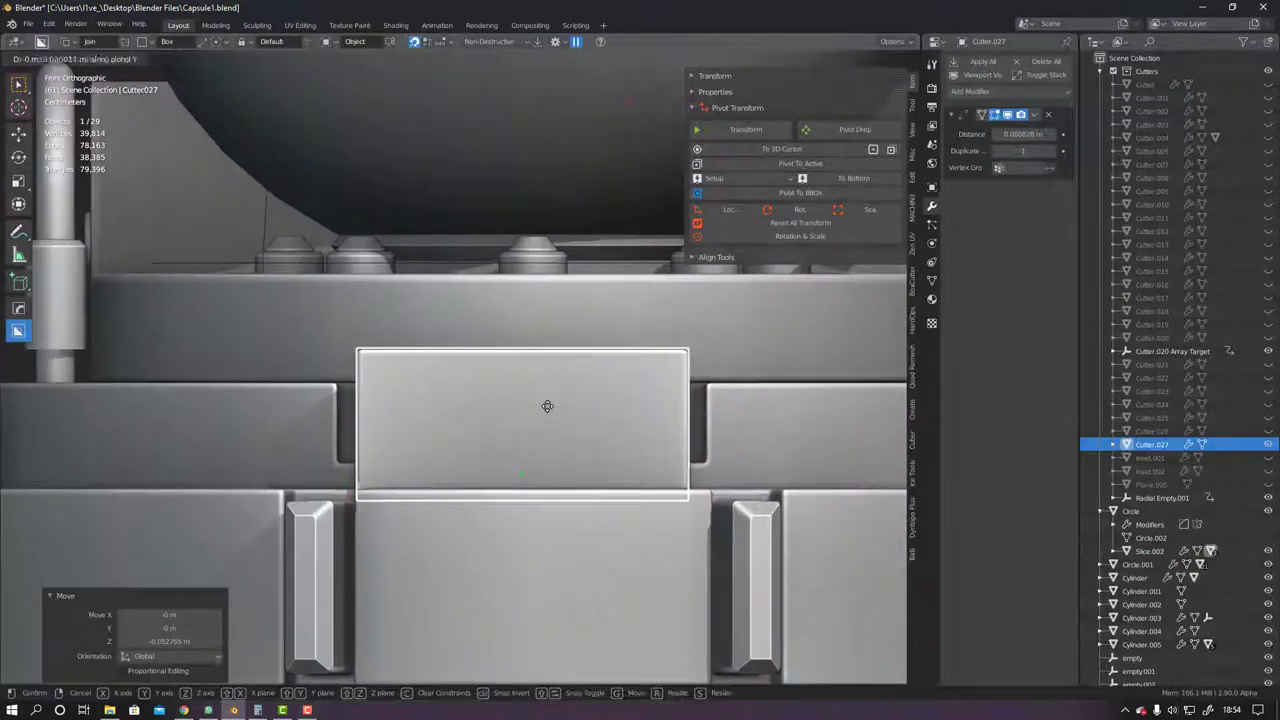
{"action": "mouse_move", "coordinate": [555, 410]}
{"action": "middle_mouse_down"}
{"action": "mouse_move", "coordinate": [543, 374]}
{"action": "mouse_move", "coordinate": [566, 386]}
{"action": "mouse_move", "coordinate": [573, 466]}
{"action": "mouse_move", "coordinate": [480, 451]}
{"action": "mouse_move", "coordinate": [500, 480]}
{"action": "middle_mouse_up"}
Pick a box cutting shape from the HardOps menu and place a new cutter on Slice.002
{"action": "key", "text": "q"}
{"action": "key", "text": "q"}
{"action": "left_click", "coordinate": [575, 540]}
{"action": "key", "text": "q"}
{"action": "left_click", "coordinate": [571, 423]}
{"action": "key", "text": "Tab"}
{"action": "left_click", "coordinate": [504, 355]}
{"action": "key", "text": "Tab"}
{"action": "left_click", "coordinate": [560, 540]}
Cut a sunken window recess into the base's front ring
{"action": "middle_click_drag", "start_coordinate": [560, 540], "coordinate": [564, 557]}
{"action": "key", "text": "Escape"}
{"action": "key", "text": "d"}
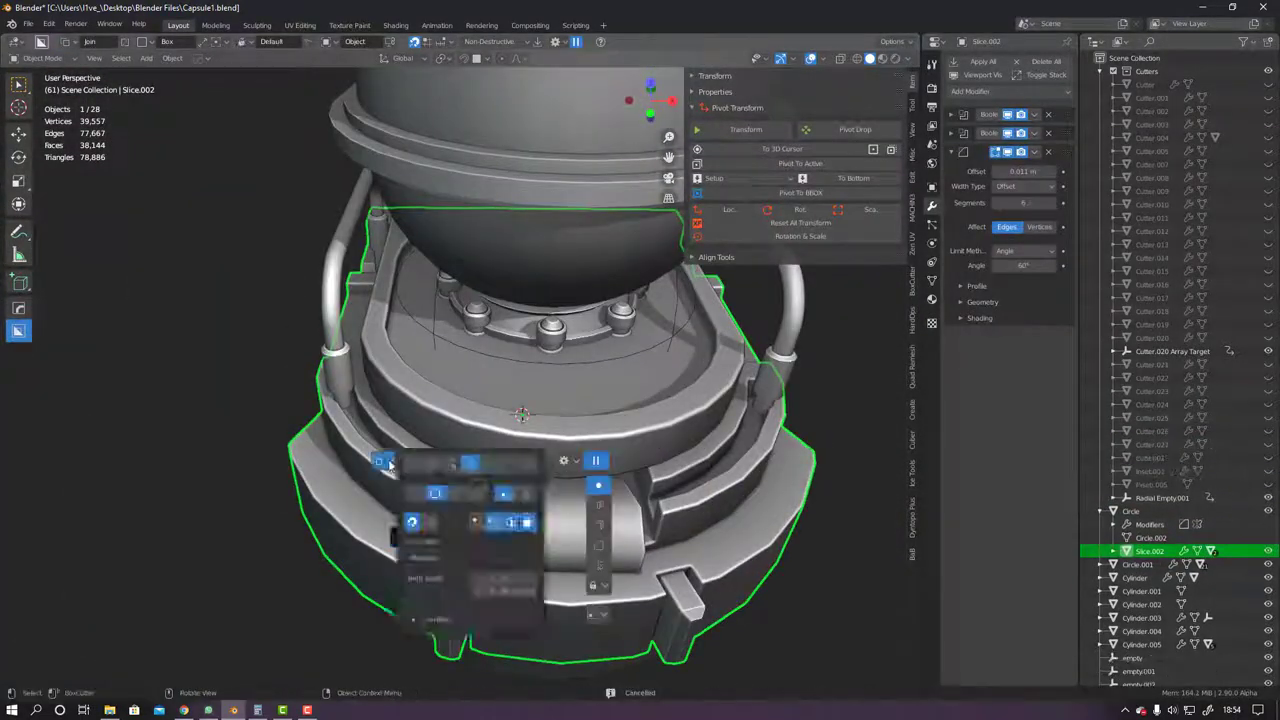
{"action": "left_click", "coordinate": [494, 579]}
{"action": "middle_click_drag", "start_coordinate": [494, 579], "coordinate": [657, 475]}
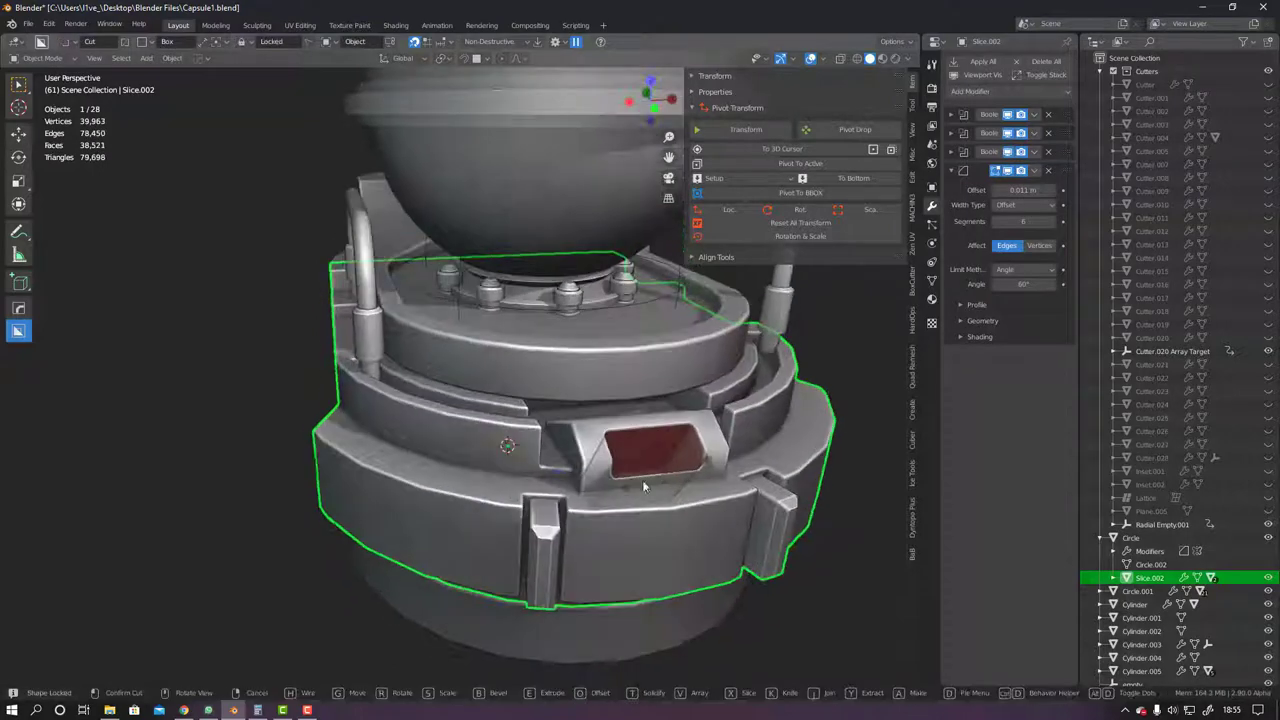
{"action": "mouse_move", "coordinate": [758, 585]}
{"action": "middle_mouse_down"}
{"action": "mouse_move", "coordinate": [682, 529]}
{"action": "mouse_move", "coordinate": [537, 478]}
{"action": "mouse_move", "coordinate": [591, 382]}
{"action": "mouse_move", "coordinate": [561, 468]}
{"action": "middle_mouse_up"}
Delete the unwanted cutter Cutter.028
{"action": "left_click", "coordinate": [537, 478]}
{"action": "scroll", "coordinate": [591, 382], "scroll_direction": "down", "scroll_amount": 1, "text": "ctrl"}
{"action": "key", "text": "Tab"}
{"action": "left_click", "coordinate": [598, 372]}
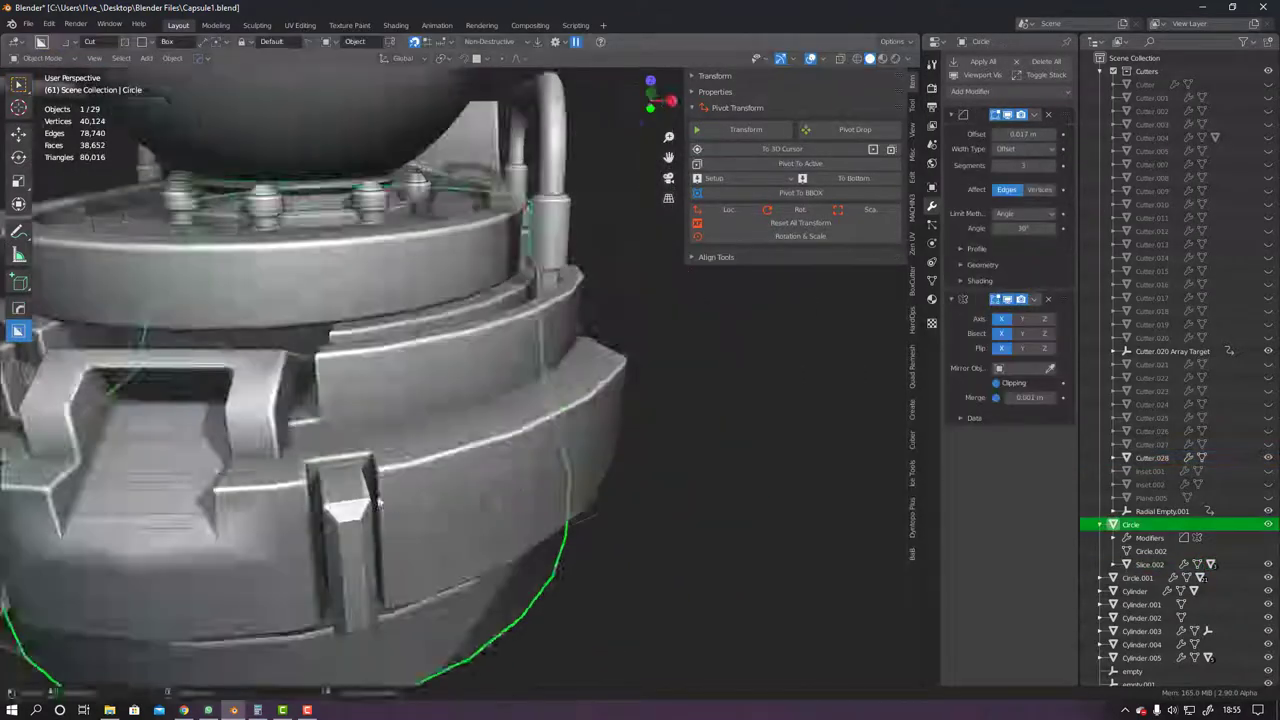
{"action": "mouse_move", "coordinate": [598, 372]}
{"action": "middle_mouse_down"}
{"action": "mouse_move", "coordinate": [641, 440]}
{"action": "mouse_move", "coordinate": [507, 560]}
{"action": "mouse_move", "coordinate": [549, 548]}
{"action": "mouse_move", "coordinate": [510, 507]}
{"action": "mouse_move", "coordinate": [744, 508]}
{"action": "middle_mouse_up"}
{"action": "key", "text": "Delete"}
{"action": "scroll", "coordinate": [650, 448], "scroll_direction": "down", "scroll_amount": 3}
Give Slice.002 an X-axis HardOps mirror tied to a new empty
{"action": "left_click", "coordinate": [507, 560]}
{"action": "key", "text": "alt+x"}
{"action": "scroll", "coordinate": [549, 548], "scroll_direction": "up", "scroll_amount": 3}
{"action": "scroll", "coordinate": [510, 507], "scroll_direction": "down", "scroll_amount": 3}
{"action": "scroll", "coordinate": [601, 487], "scroll_direction": "down", "scroll_amount": 2}
{"action": "middle_click_drag", "start_coordinate": [601, 487], "coordinate": [664, 463]}
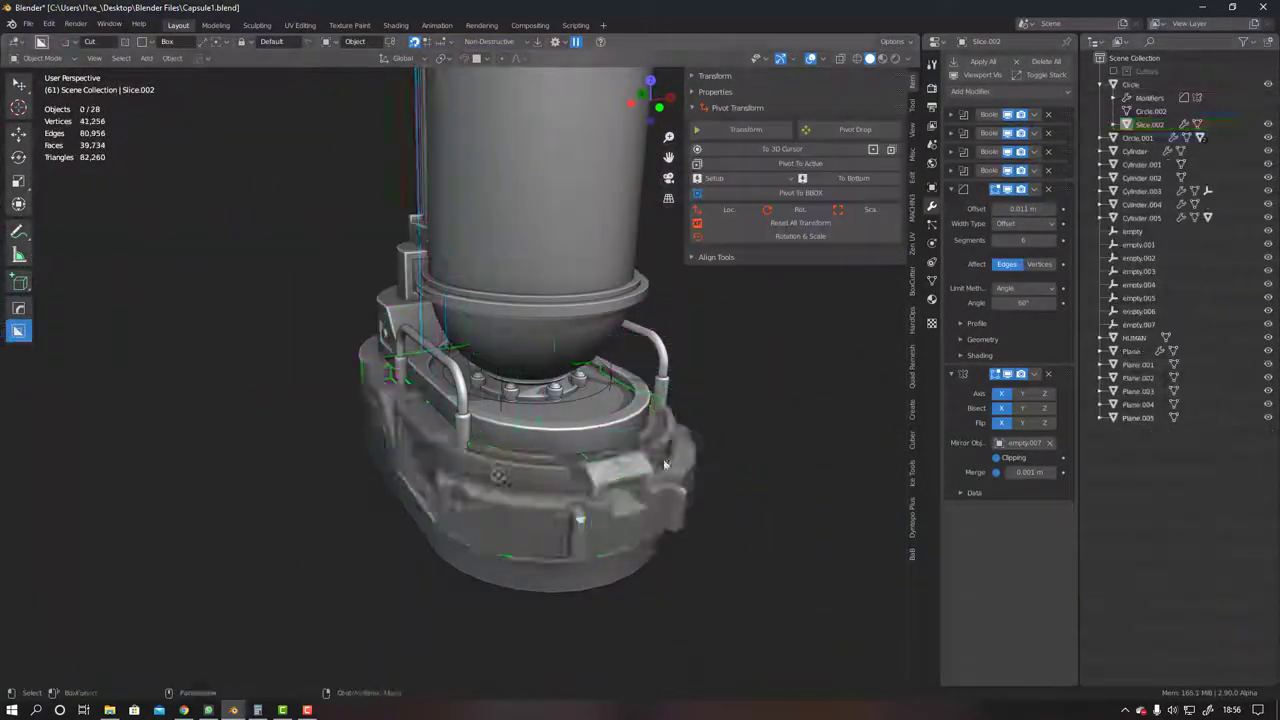
{"action": "scroll", "coordinate": [664, 463], "scroll_direction": "down", "scroll_amount": 3}
{"action": "left_click", "coordinate": [446, 162]}
Delete the pipe Plane.005 and isolate the capsule base in view
{"action": "key", "text": "Delete"}
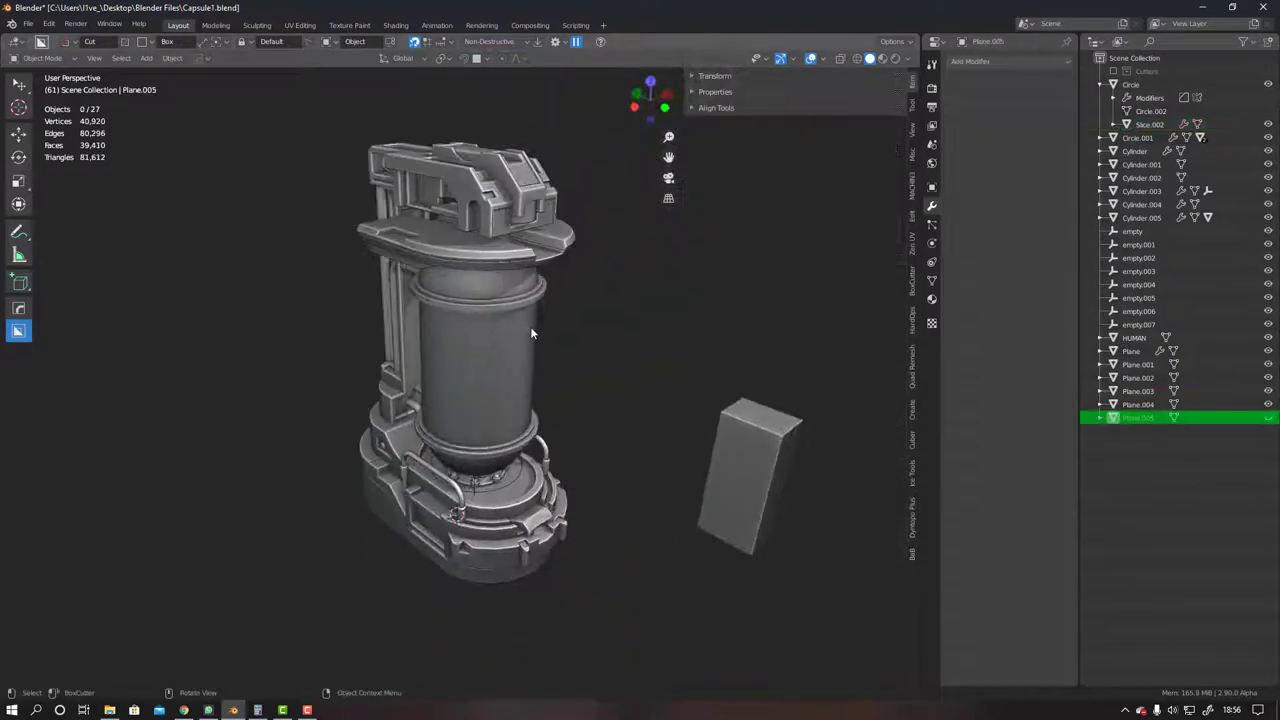
{"action": "left_click", "coordinate": [470, 525]}
{"action": "key", "text": "KP_Decimal"}
{"action": "key", "text": "KP_Divide"}
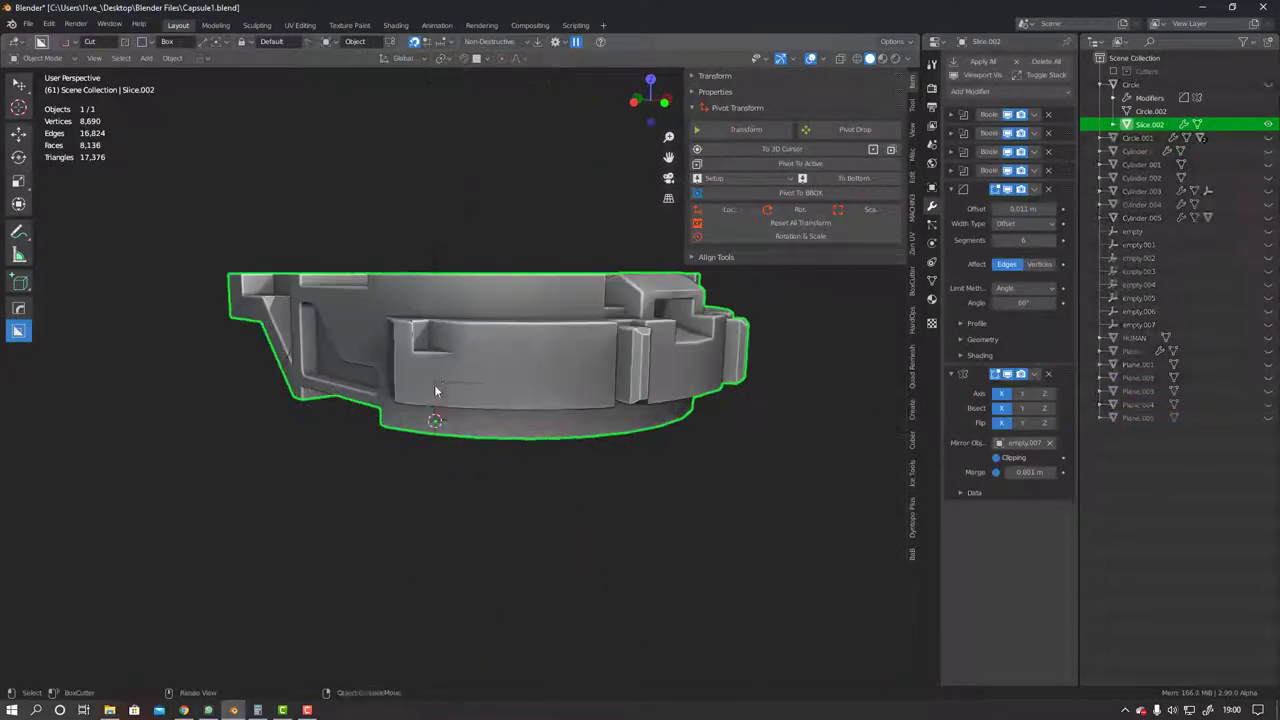
{"action": "left_click", "coordinate": [600, 371]}
{"action": "middle_click_drag", "start_coordinate": [600, 371], "coordinate": [389, 446]}
{"action": "scroll", "coordinate": [446, 416], "scroll_direction": "up", "scroll_amount": 4}
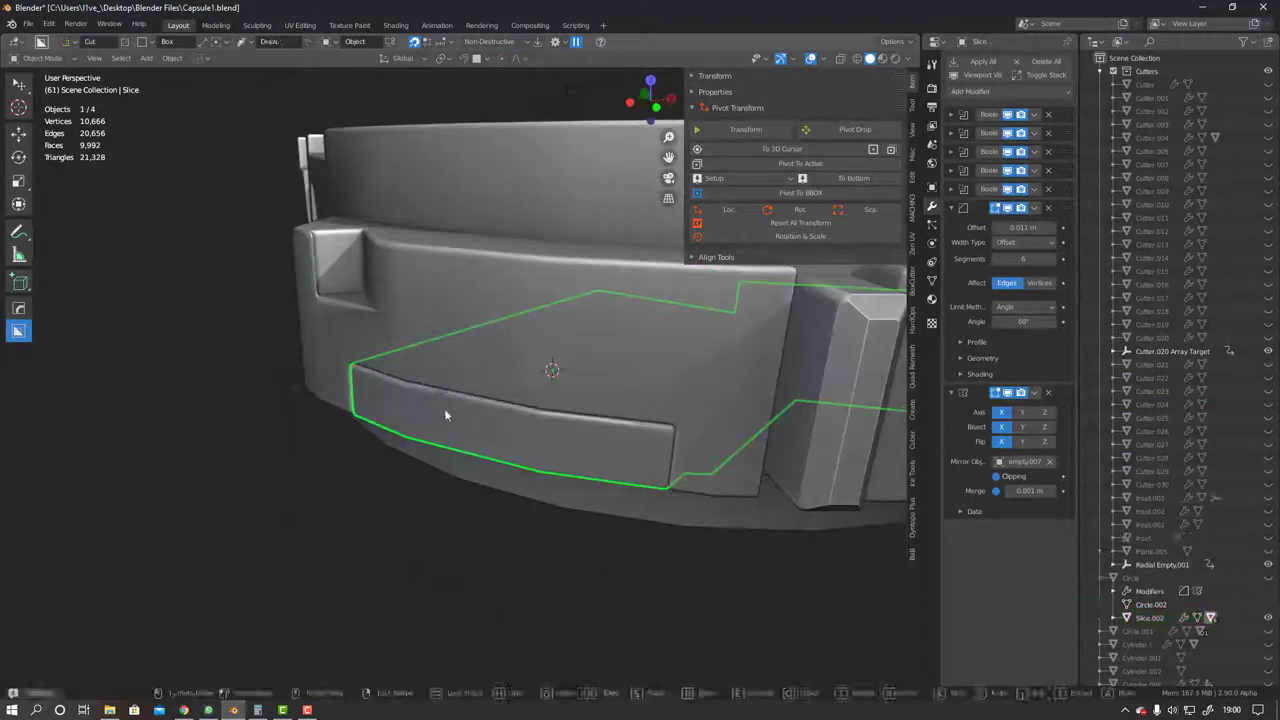
{"action": "right_click", "coordinate": [507, 398]}
{"action": "scroll", "coordinate": [533, 402], "scroll_direction": "down", "scroll_amount": 5}
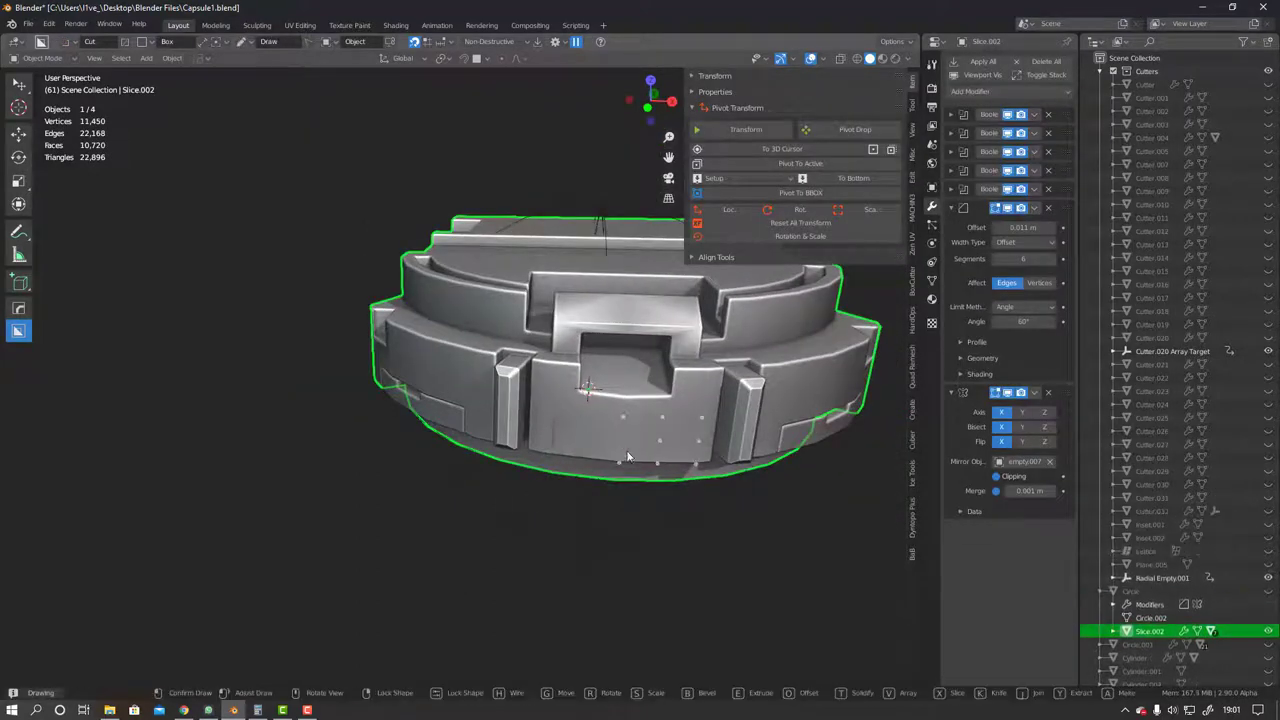
Trial a cutter box in Front Ortho, switching the cut to join mode
{"action": "key", "text": "KP_1"}
{"action": "scroll", "coordinate": [397, 421], "scroll_direction": "up", "scroll_amount": 3}
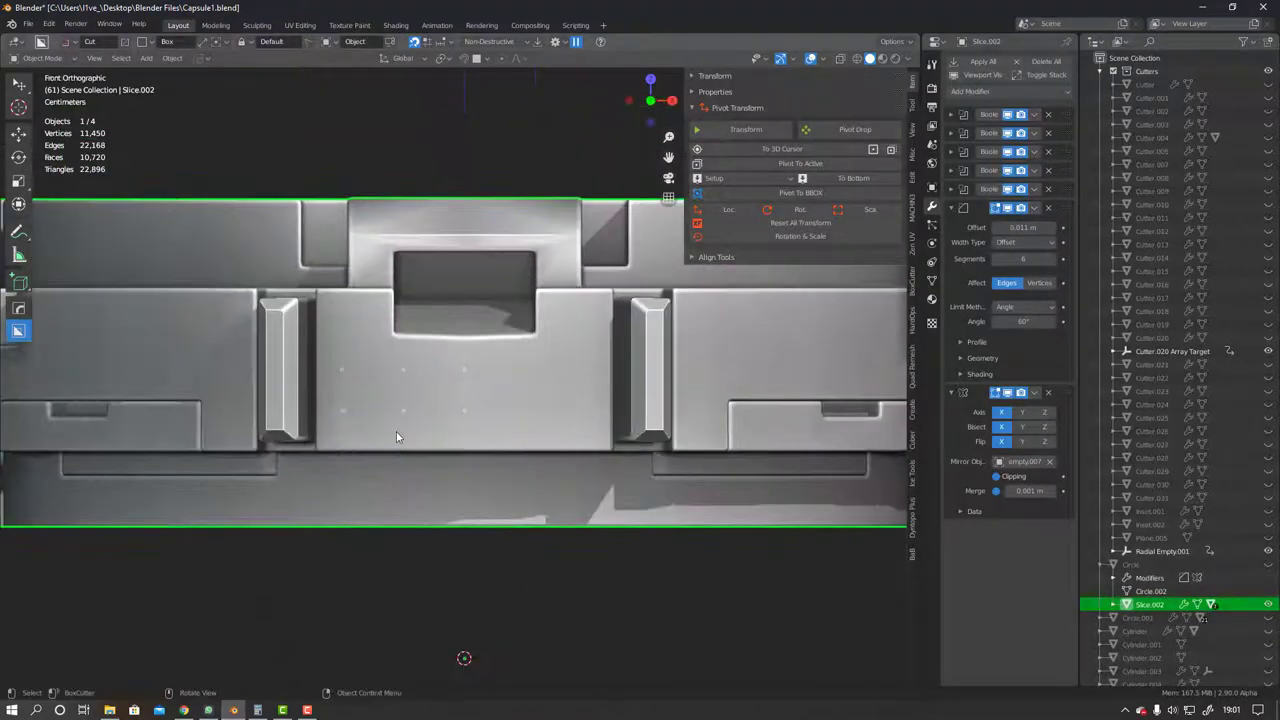
{"action": "left_click", "coordinate": [410, 470]}
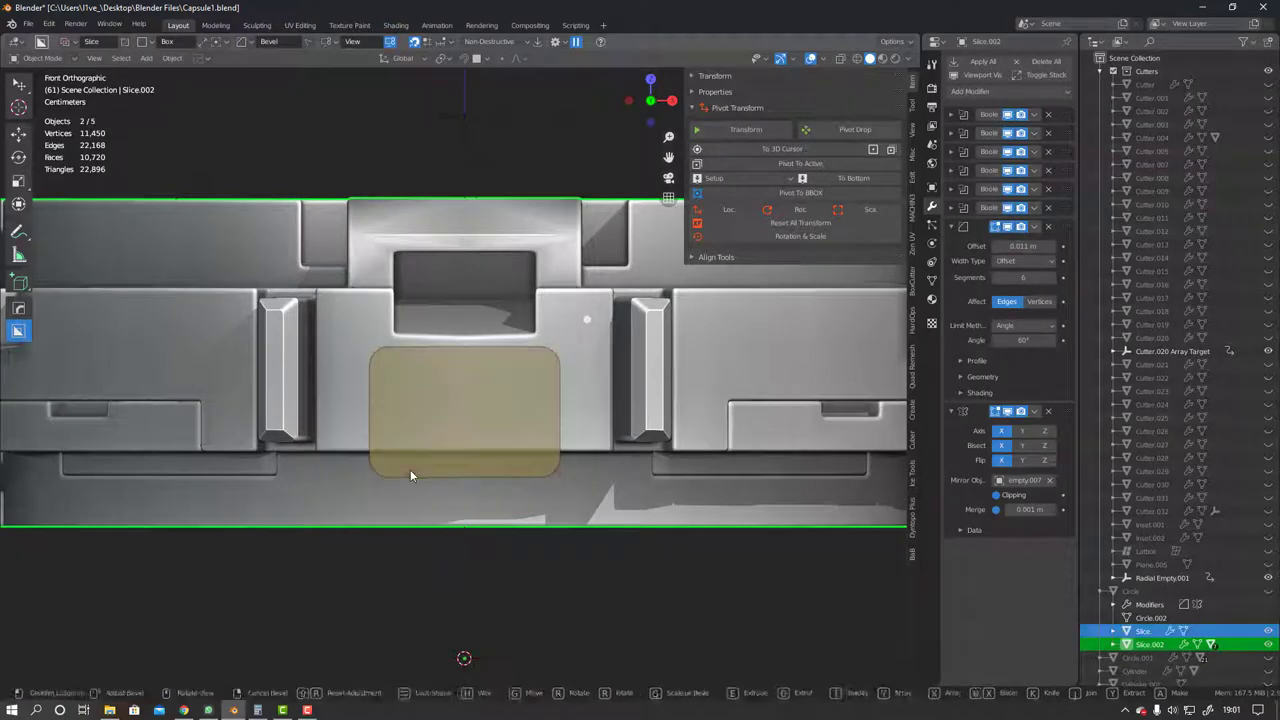
{"action": "mouse_move", "coordinate": [410, 470]}
{"action": "middle_mouse_down"}
{"action": "mouse_move", "coordinate": [798, 580]}
{"action": "mouse_move", "coordinate": [627, 522]}
{"action": "middle_mouse_up"}
{"action": "key", "text": "j"}
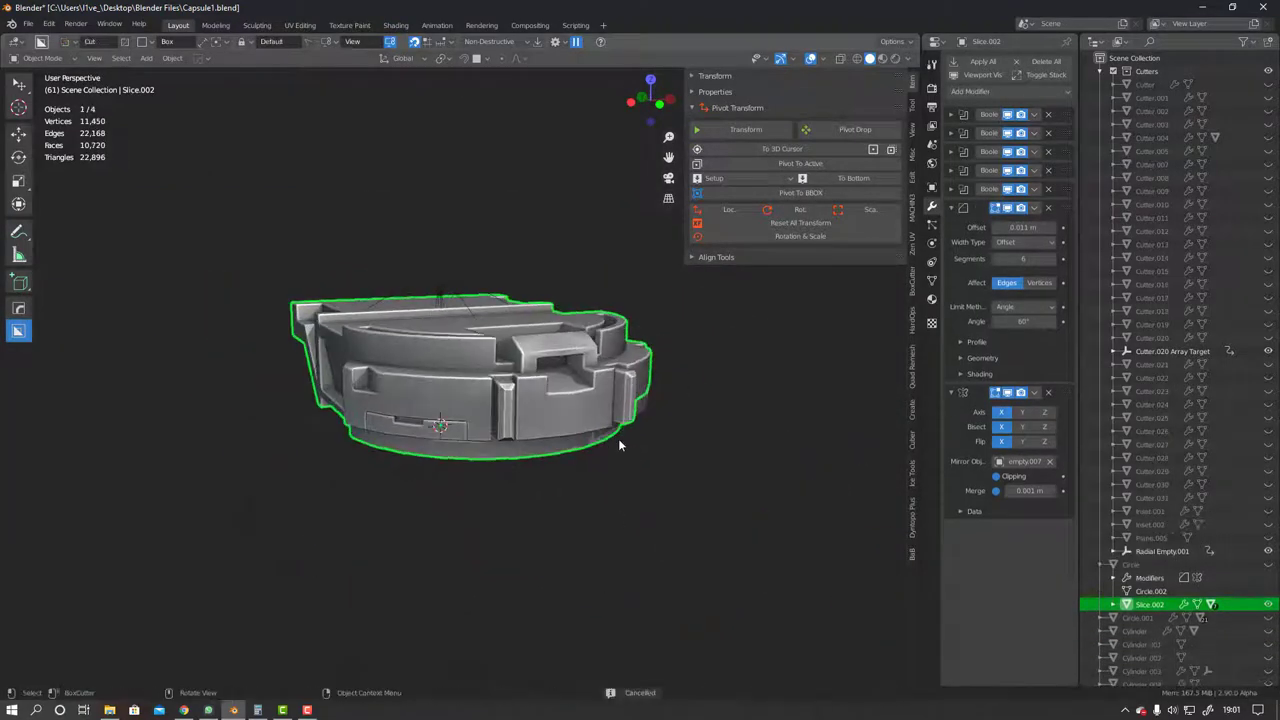
{"action": "key", "text": "KP_1"}
Draw a bevel-cornered box below the opening and extrude it as a slice cut
{"action": "left_click_drag", "start_coordinate": [368, 328], "coordinate": [500, 408]}
{"action": "key", "text": "b"}
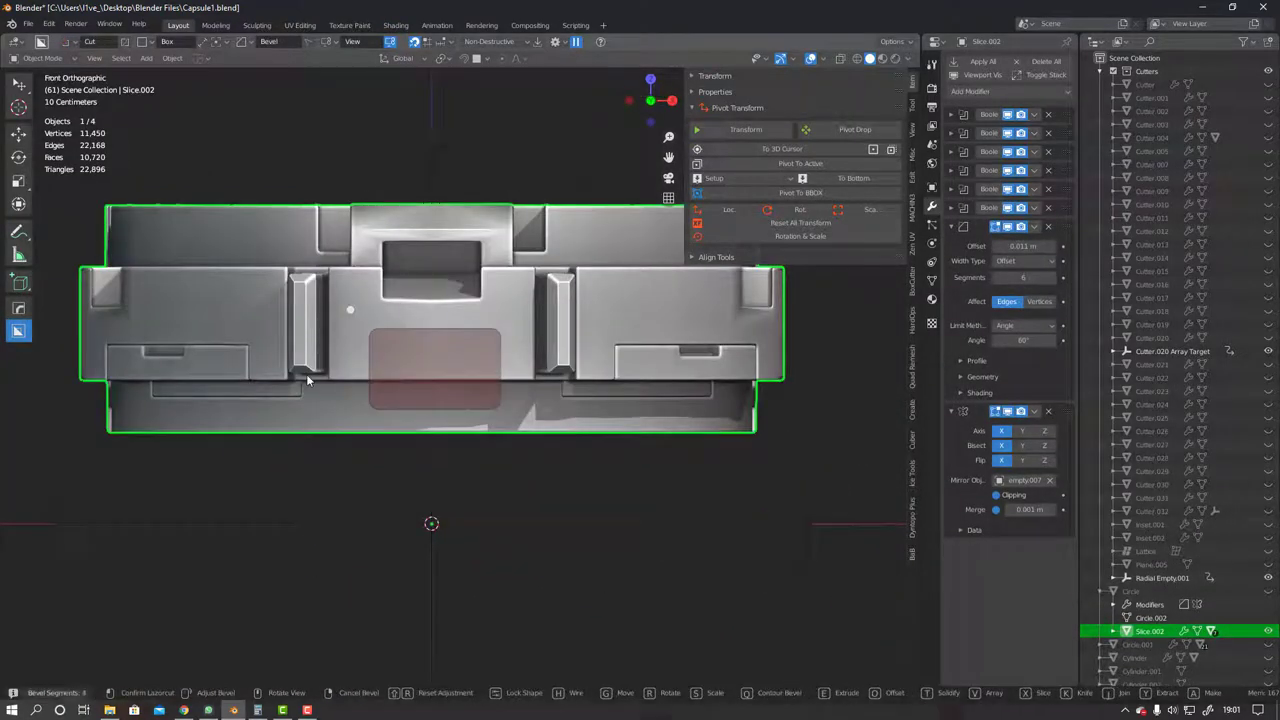
{"action": "key", "text": "x"}
{"action": "key", "text": "e"}
{"action": "middle_click_drag", "start_coordinate": [311, 374], "coordinate": [764, 531]}
{"action": "scroll", "coordinate": [764, 531], "scroll_direction": "down", "scroll_amount": 4}
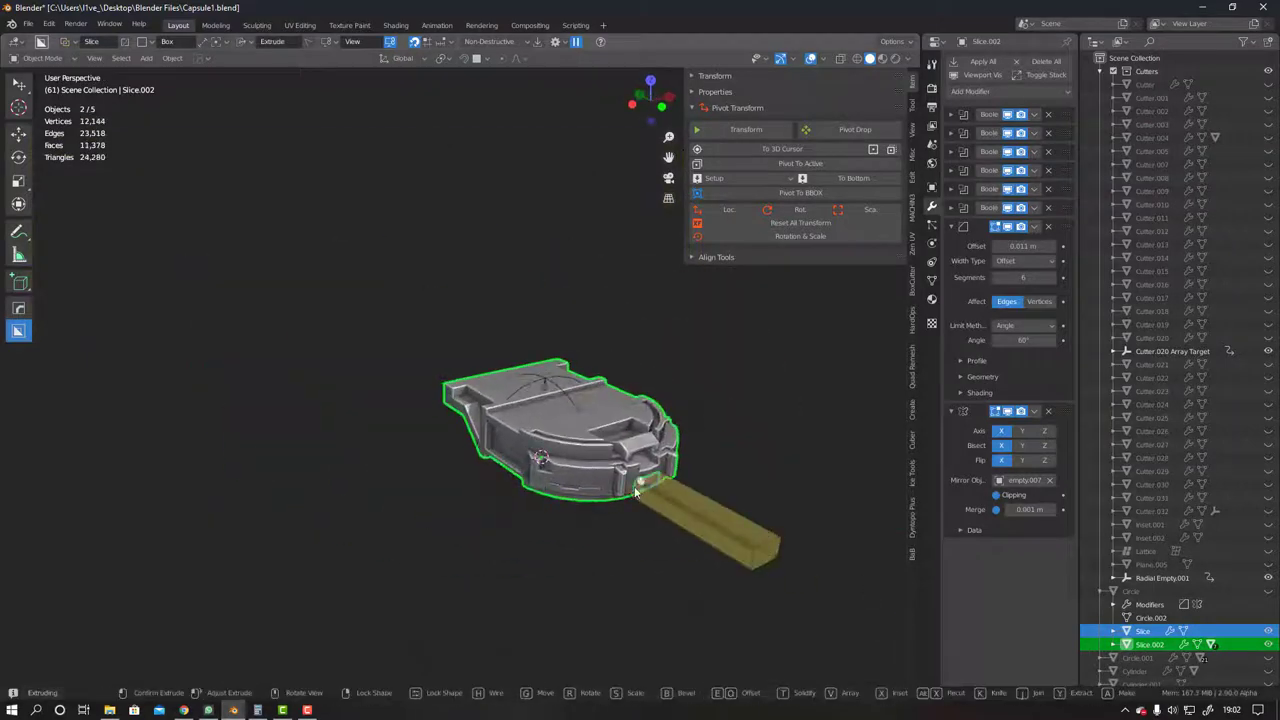
{"action": "left_click", "coordinate": [635, 492]}
{"action": "middle_click_drag", "start_coordinate": [635, 492], "coordinate": [632, 129]}
Apply the drawn BoxCutter cut to the Slice.002 base and inspect it in perspective
{"action": "scroll", "coordinate": [468, 431], "scroll_direction": "up", "scroll_amount": 3}
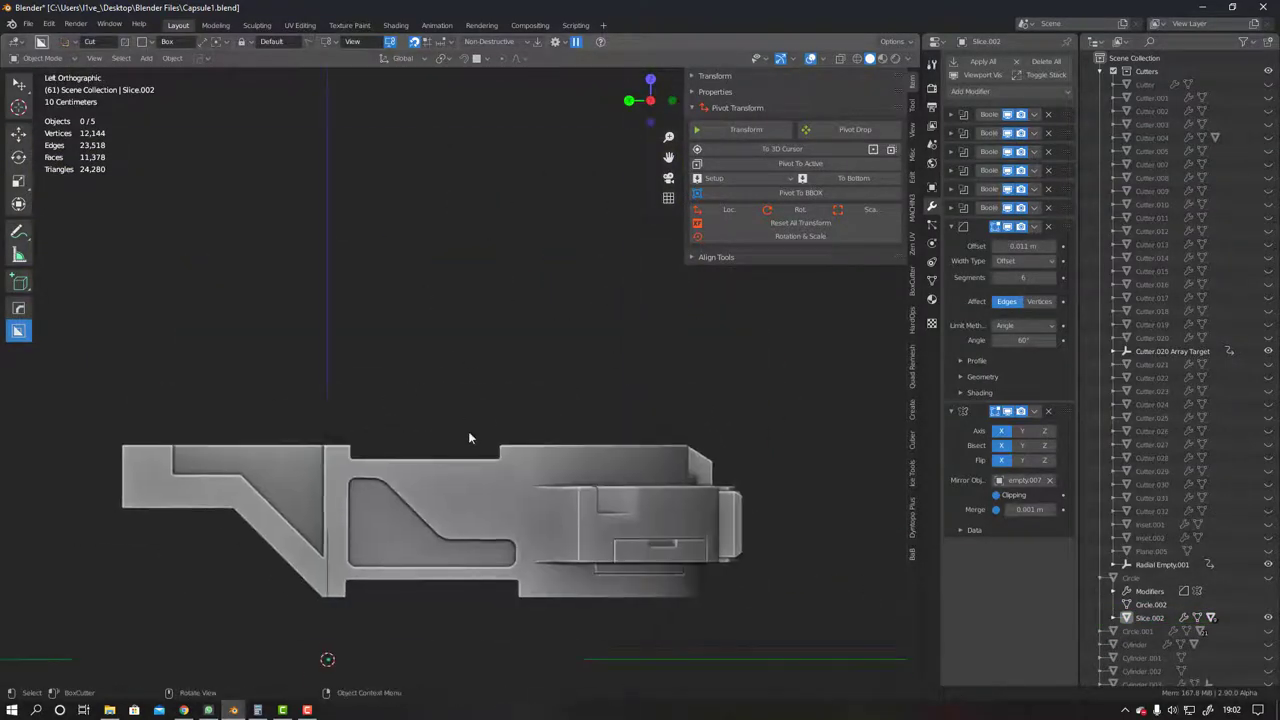
{"action": "left_click", "coordinate": [452, 511]}
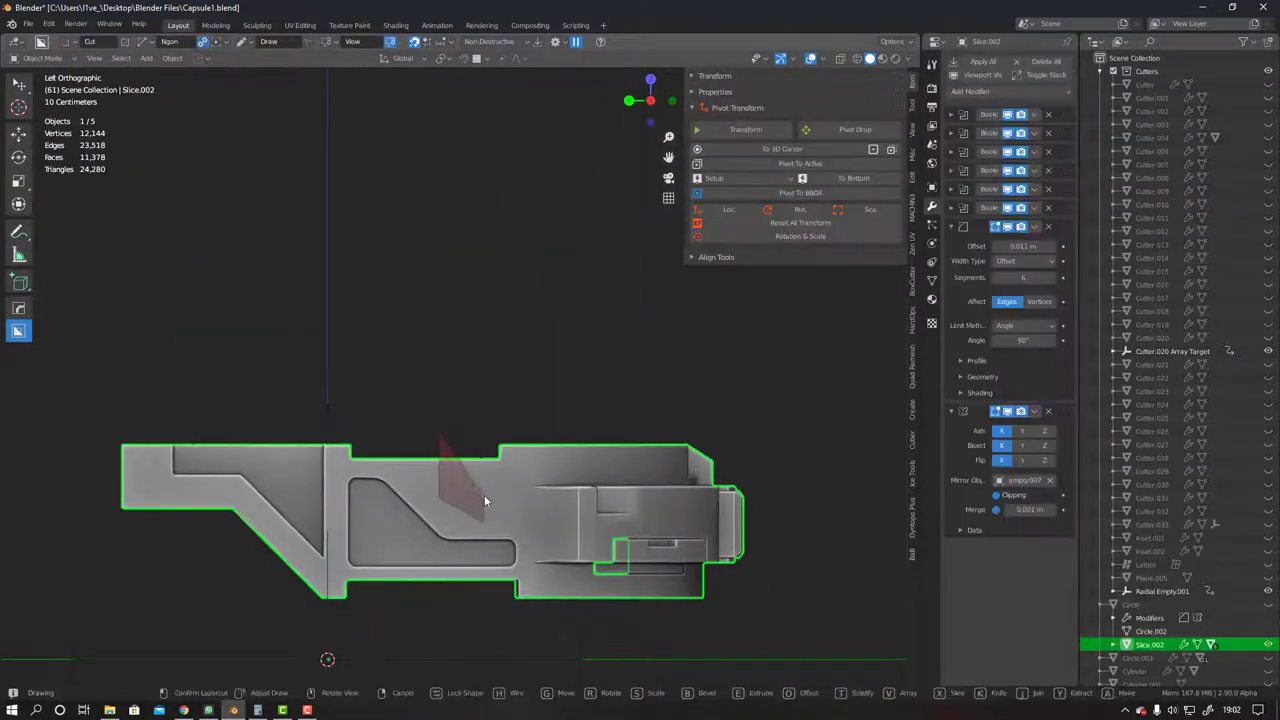
{"action": "left_click", "coordinate": [744, 409]}
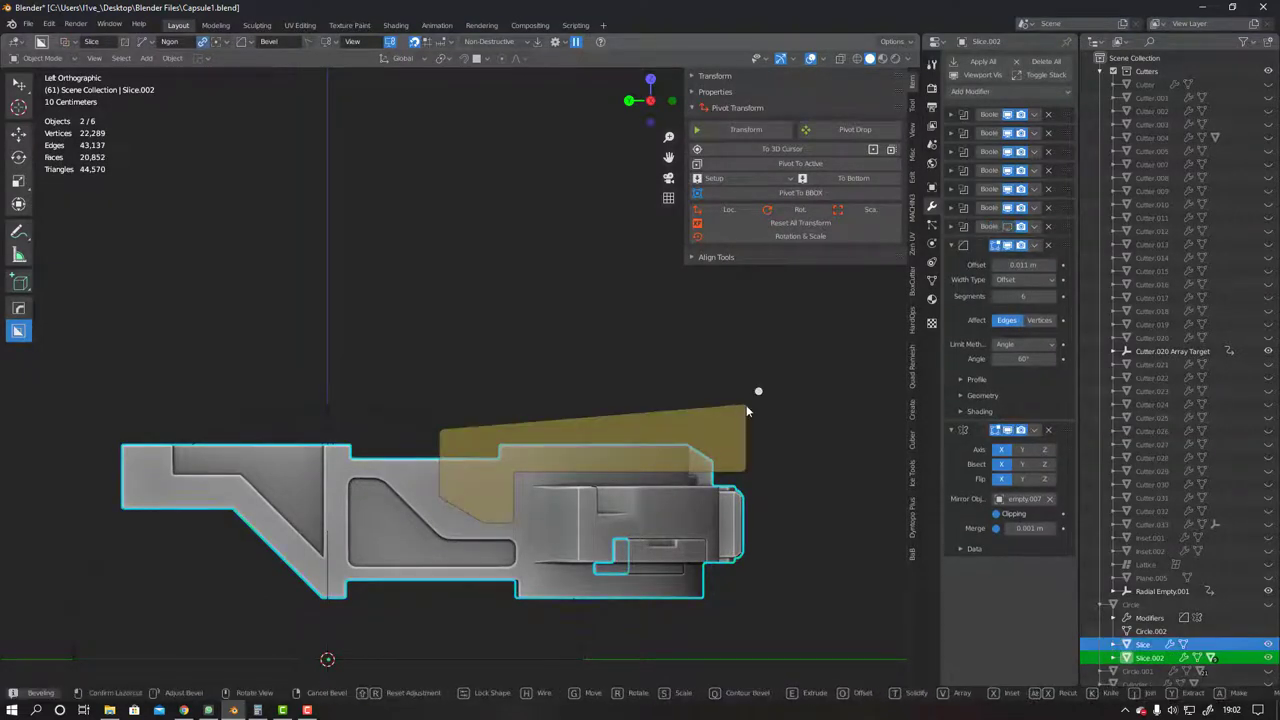
{"action": "mouse_move", "coordinate": [744, 409]}
{"action": "middle_mouse_down"}
{"action": "mouse_move", "coordinate": [502, 457]}
{"action": "mouse_move", "coordinate": [515, 432]}
{"action": "middle_mouse_up"}
{"action": "scroll", "coordinate": [502, 457], "scroll_direction": "up", "scroll_amount": 3}
{"action": "scroll", "coordinate": [460, 435], "scroll_direction": "down", "scroll_amount": 1, "text": "ctrl"}
Delete the unwanted cutter and reselect the base
{"action": "left_click", "coordinate": [1046, 114]}
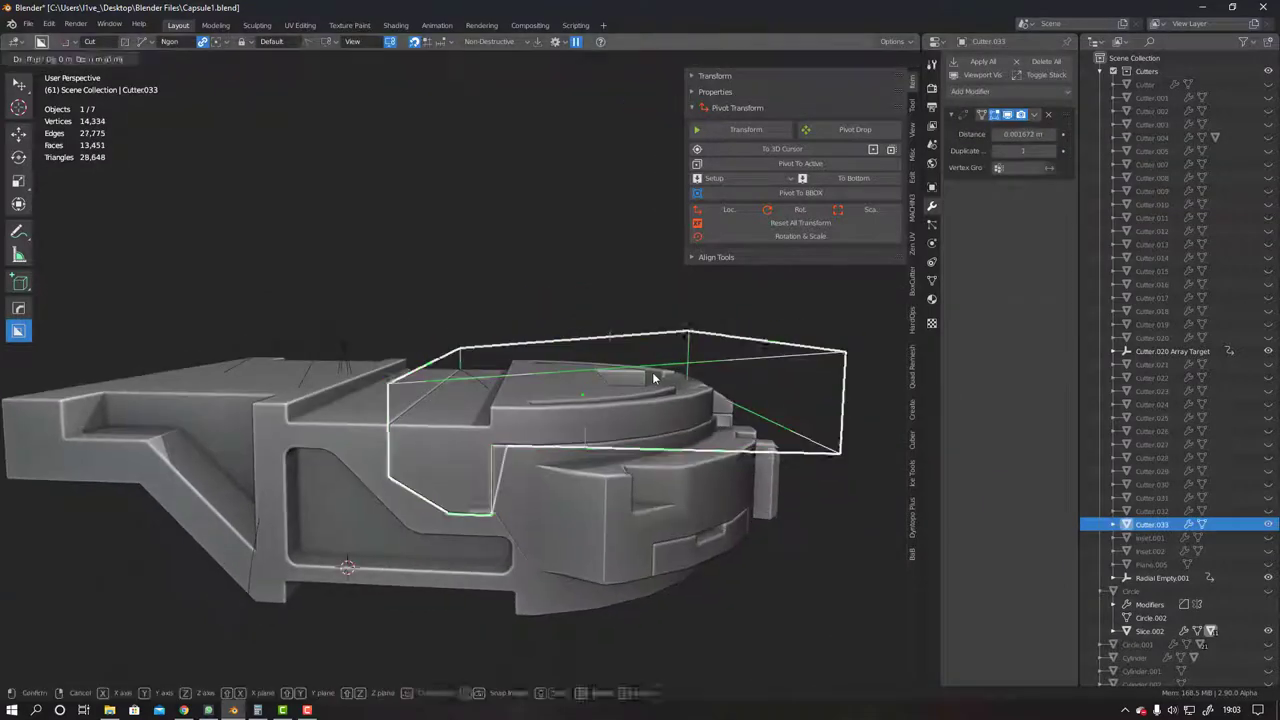
{"action": "left_click", "coordinate": [503, 326]}
{"action": "key", "text": "Delete"}
{"action": "middle_click_drag", "start_coordinate": [686, 386], "coordinate": [598, 453]}
{"action": "left_click", "coordinate": [603, 476]}
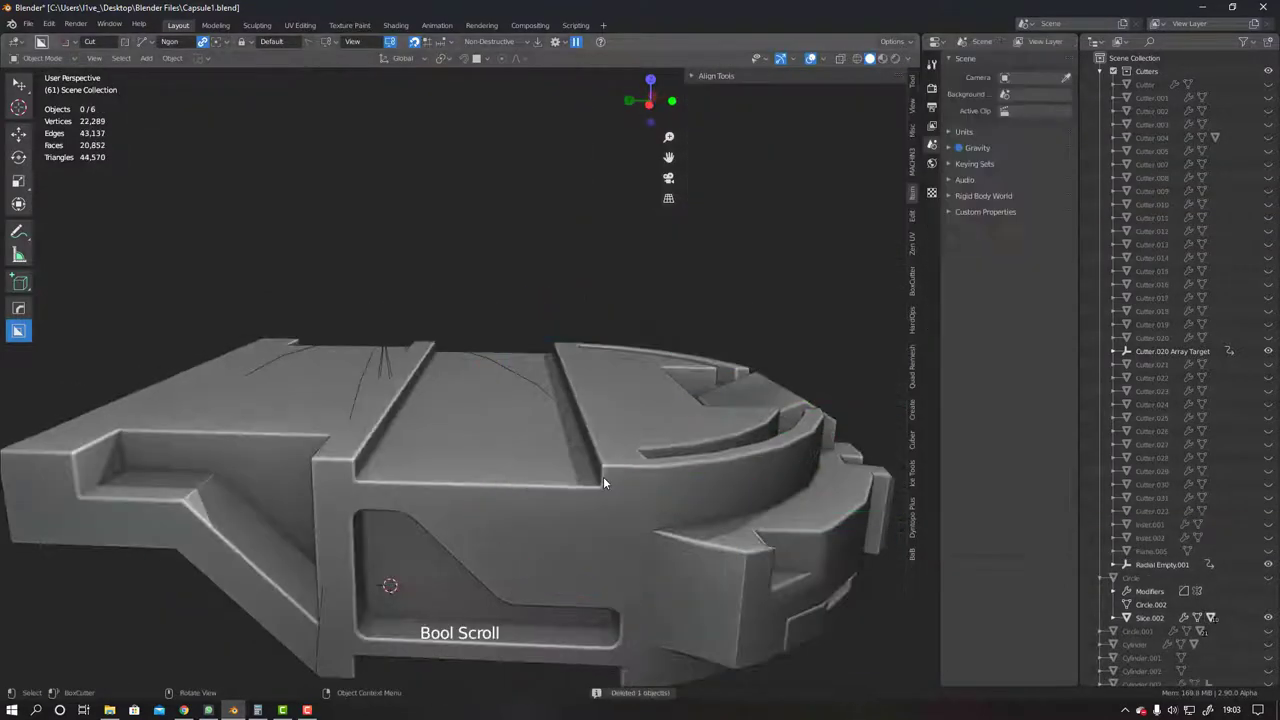
Draw two BoxCutter box cuts across the base's side profile in Left Ortho
{"action": "key", "text": "ctrl+KP_3"}
{"action": "mouse_move", "coordinate": [372, 340]}
{"action": "left_mouse_down"}
{"action": "mouse_move", "coordinate": [736, 443]}
{"action": "mouse_move", "coordinate": [772, 434]}
{"action": "left_mouse_up"}
{"action": "middle_click_drag", "start_coordinate": [772, 434], "coordinate": [620, 195]}
{"action": "key", "text": "grave"}
{"action": "left_click", "coordinate": [363, 217]}
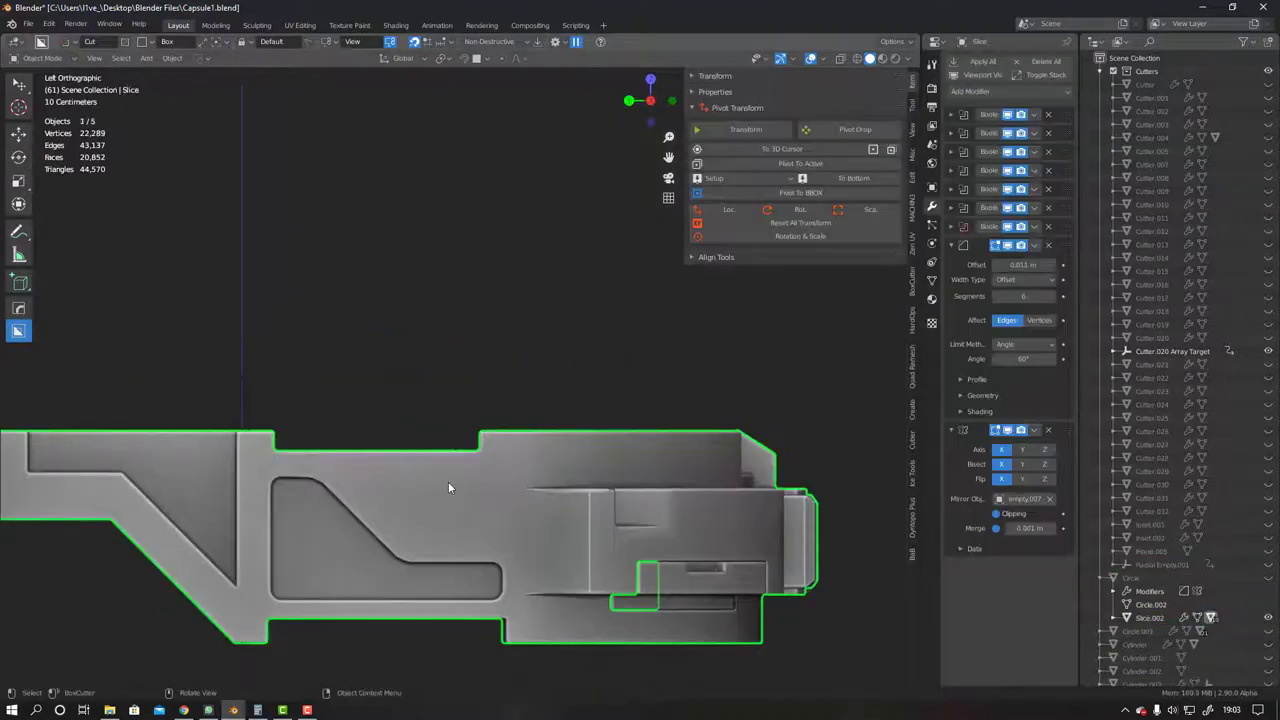
{"action": "left_click_drag", "start_coordinate": [386, 424], "coordinate": [704, 472]}
{"action": "middle_click_drag", "start_coordinate": [704, 472], "coordinate": [594, 442]}
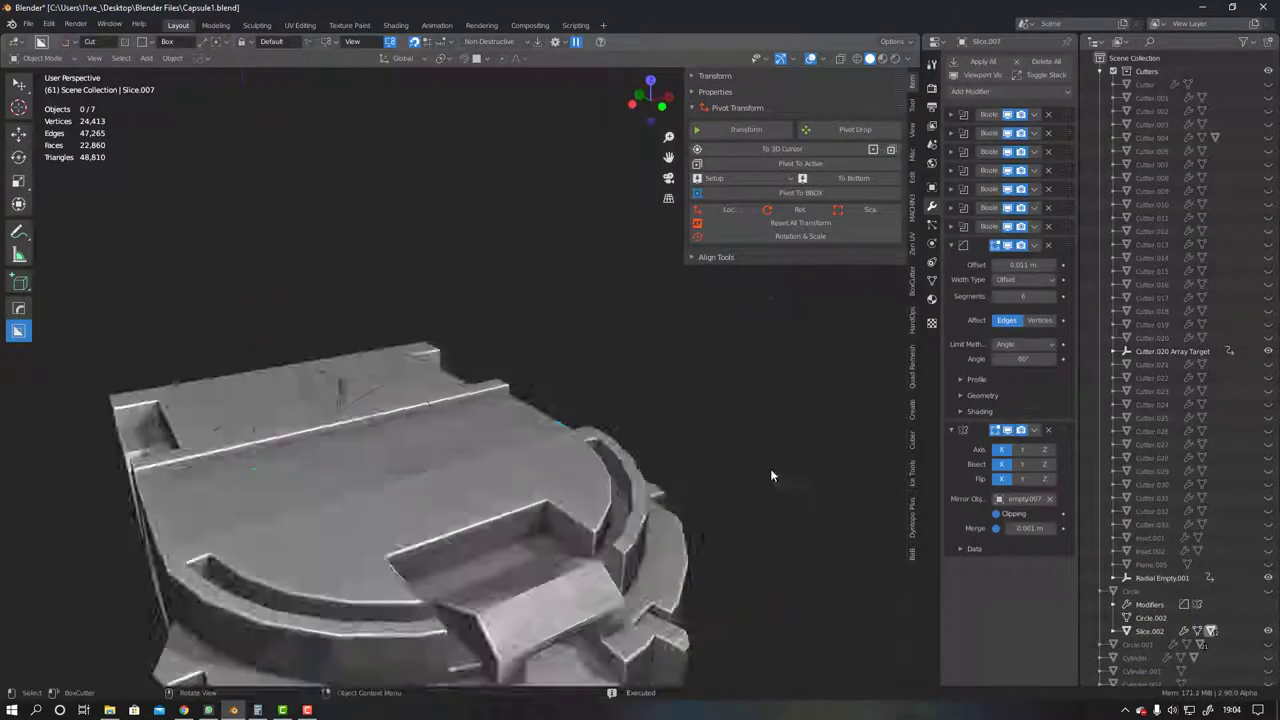
{"action": "scroll", "coordinate": [594, 442], "scroll_direction": "up", "scroll_amount": 5}
Move Cutter.029 along Y and review the side from several angles
{"action": "key", "text": "g"}
{"action": "key", "text": "y"}
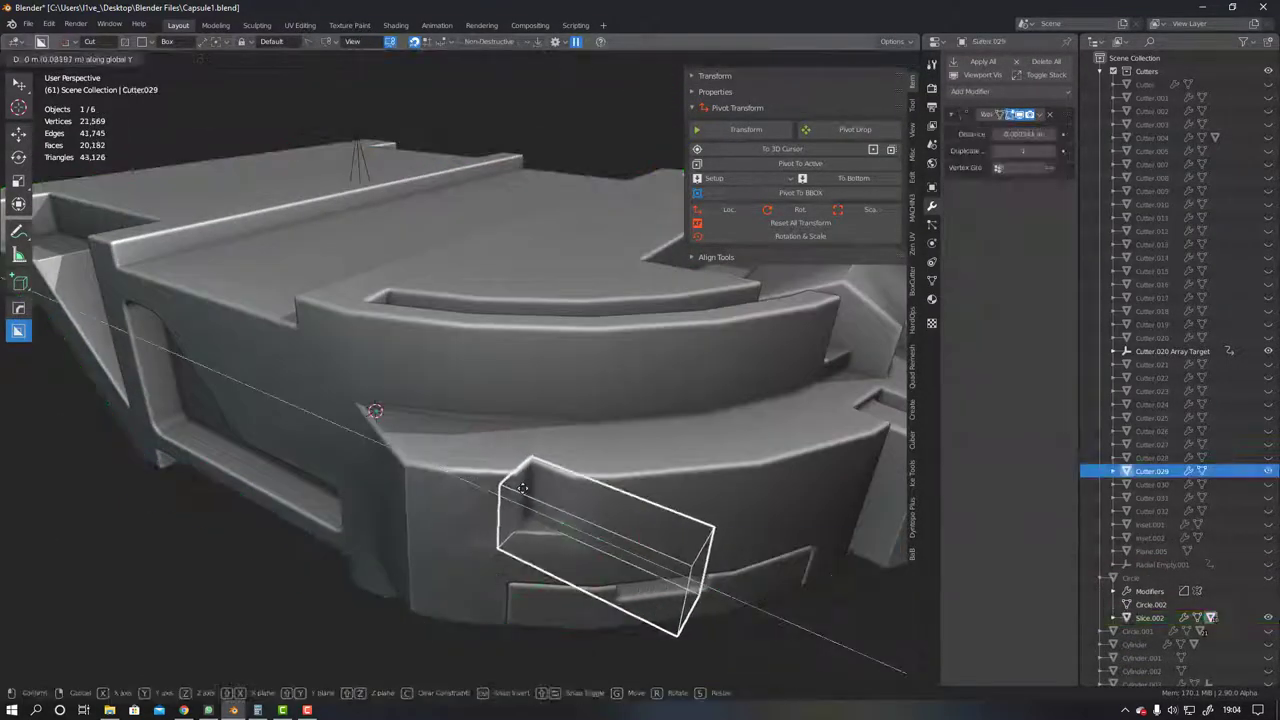
{"action": "left_click", "coordinate": [393, 435]}
{"action": "scroll", "coordinate": [393, 435], "scroll_direction": "down", "scroll_amount": 5}
{"action": "middle_click_drag", "start_coordinate": [393, 435], "coordinate": [696, 465]}
{"action": "scroll", "coordinate": [696, 465], "scroll_direction": "up", "scroll_amount": 8}
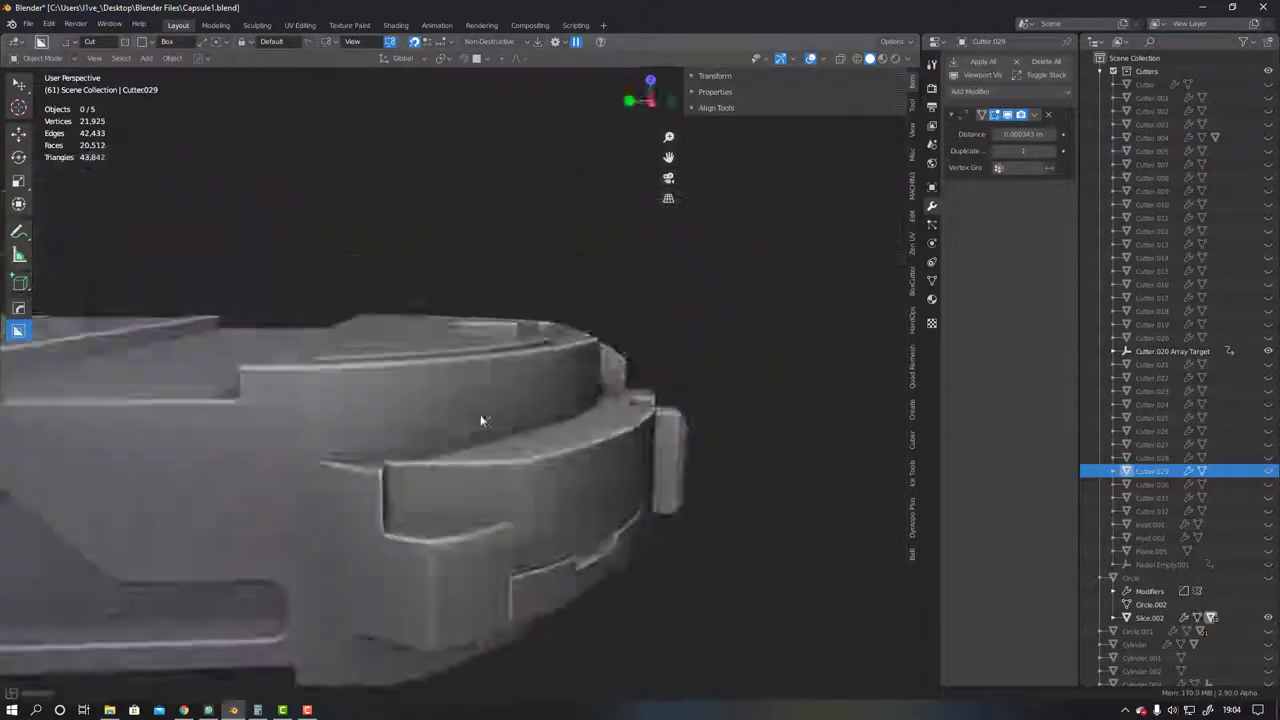
{"action": "middle_click_drag", "start_coordinate": [480, 414], "coordinate": [562, 418]}
{"action": "scroll", "coordinate": [562, 419], "scroll_direction": "down", "scroll_amount": 5}
{"action": "mouse_move", "coordinate": [484, 412]}
{"action": "middle_mouse_down"}
{"action": "mouse_move", "coordinate": [537, 366]}
{"action": "mouse_move", "coordinate": [504, 325]}
{"action": "middle_mouse_up"}
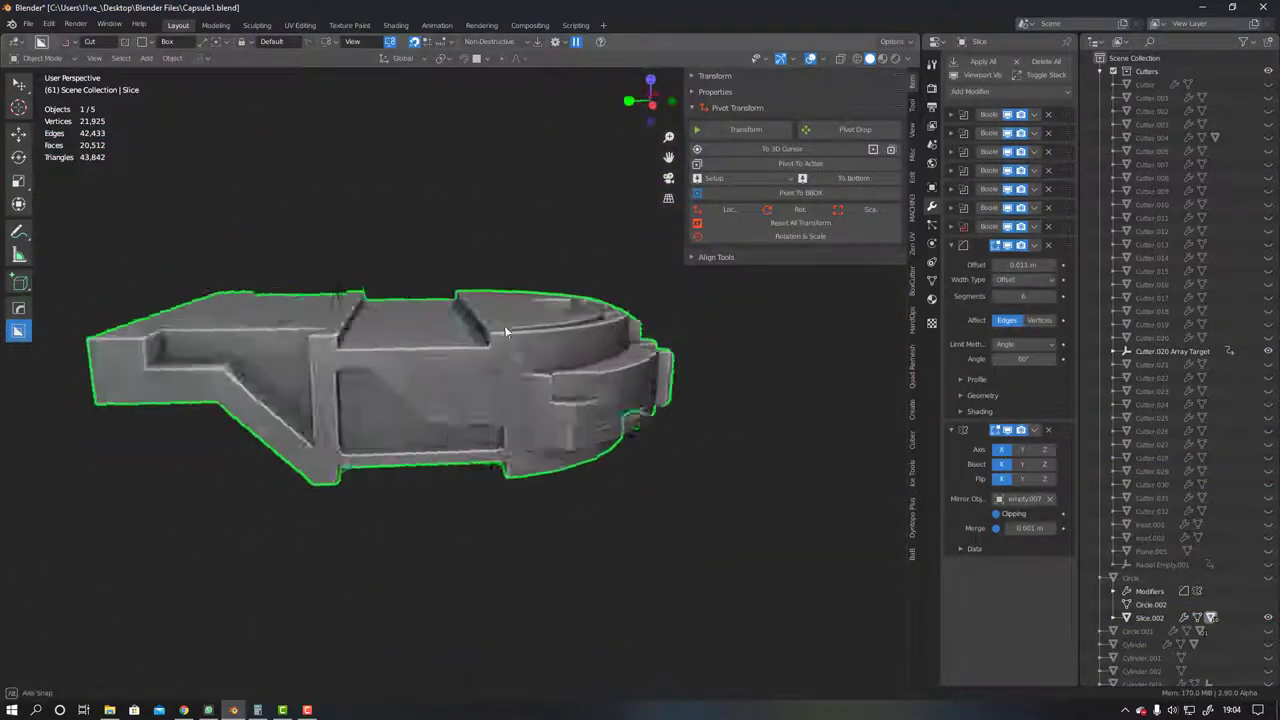
{"action": "scroll", "coordinate": [355, 312], "scroll_direction": "up", "scroll_amount": 6}
{"action": "middle_click_drag", "start_coordinate": [355, 312], "coordinate": [346, 563]}
Start a new side cutter, then cancel and discard it
{"action": "left_click_drag", "start_coordinate": [346, 563], "coordinate": [380, 562]}
{"action": "right_click", "coordinate": [404, 553]}
{"action": "middle_click_drag", "start_coordinate": [404, 553], "coordinate": [484, 484]}
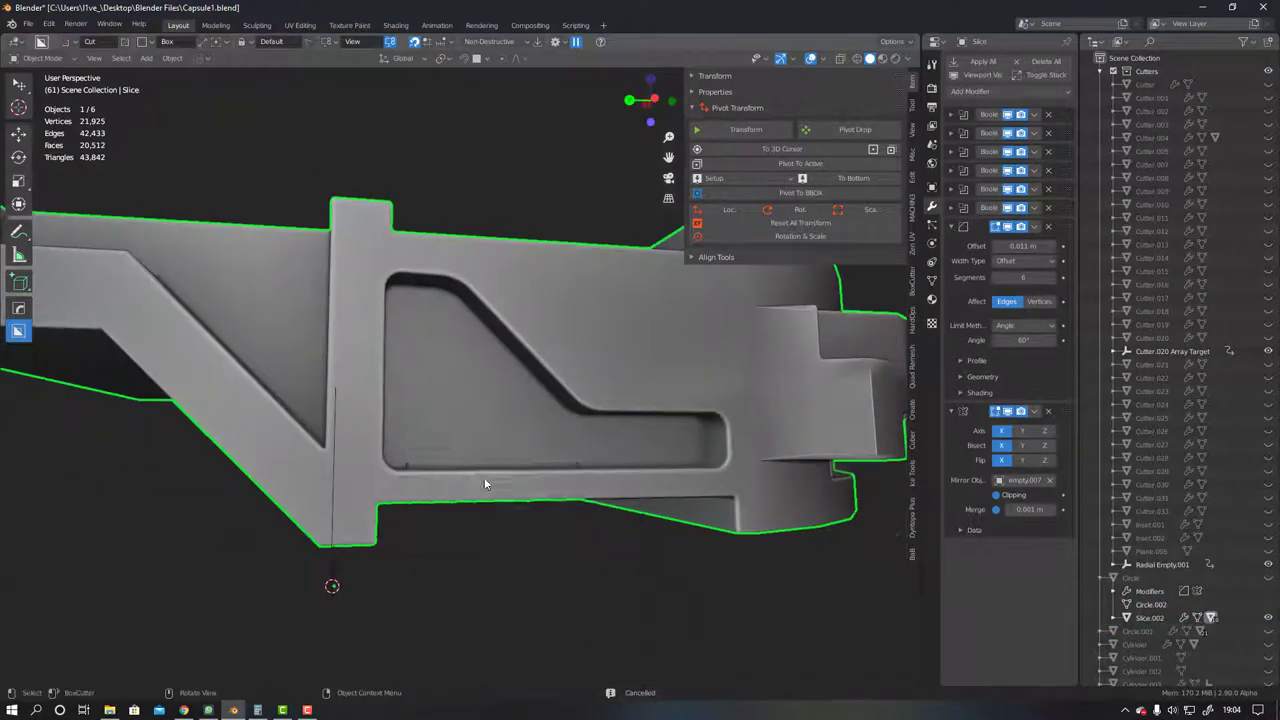
{"action": "mouse_move", "coordinate": [607, 463]}
{"action": "middle_mouse_down"}
{"action": "mouse_move", "coordinate": [602, 496]}
{"action": "mouse_move", "coordinate": [586, 466]}
{"action": "mouse_move", "coordinate": [478, 501]}
{"action": "middle_mouse_up"}
{"action": "right_click", "coordinate": [602, 496]}
{"action": "scroll", "coordinate": [602, 496], "scroll_direction": "down", "scroll_amount": 3}
{"action": "scroll", "coordinate": [478, 505], "scroll_direction": "up", "scroll_amount": 4}
Cut a thin horizontal slot along the bottom of the large side recess
{"action": "left_click_drag", "start_coordinate": [453, 497], "coordinate": [580, 483]}
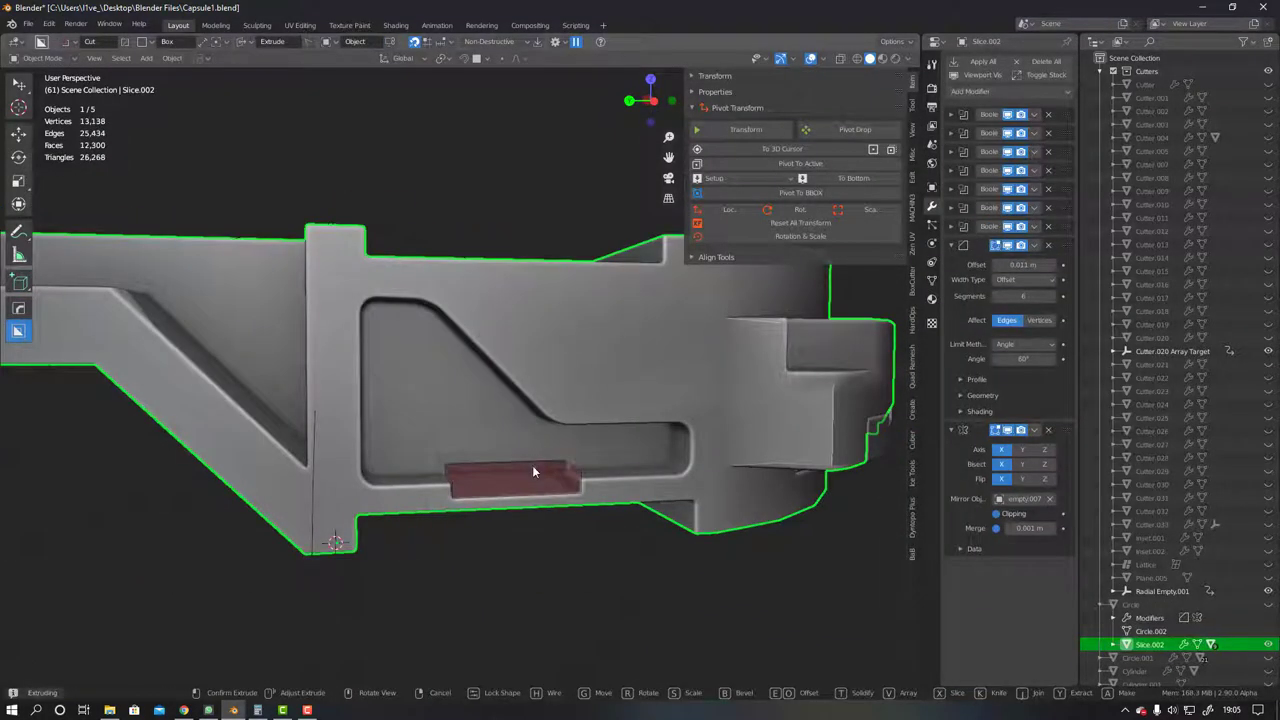
{"action": "left_click", "coordinate": [532, 471]}
{"action": "mouse_move", "coordinate": [532, 471]}
{"action": "middle_mouse_down"}
{"action": "mouse_move", "coordinate": [552, 487]}
{"action": "mouse_move", "coordinate": [471, 368]}
{"action": "middle_mouse_up"}
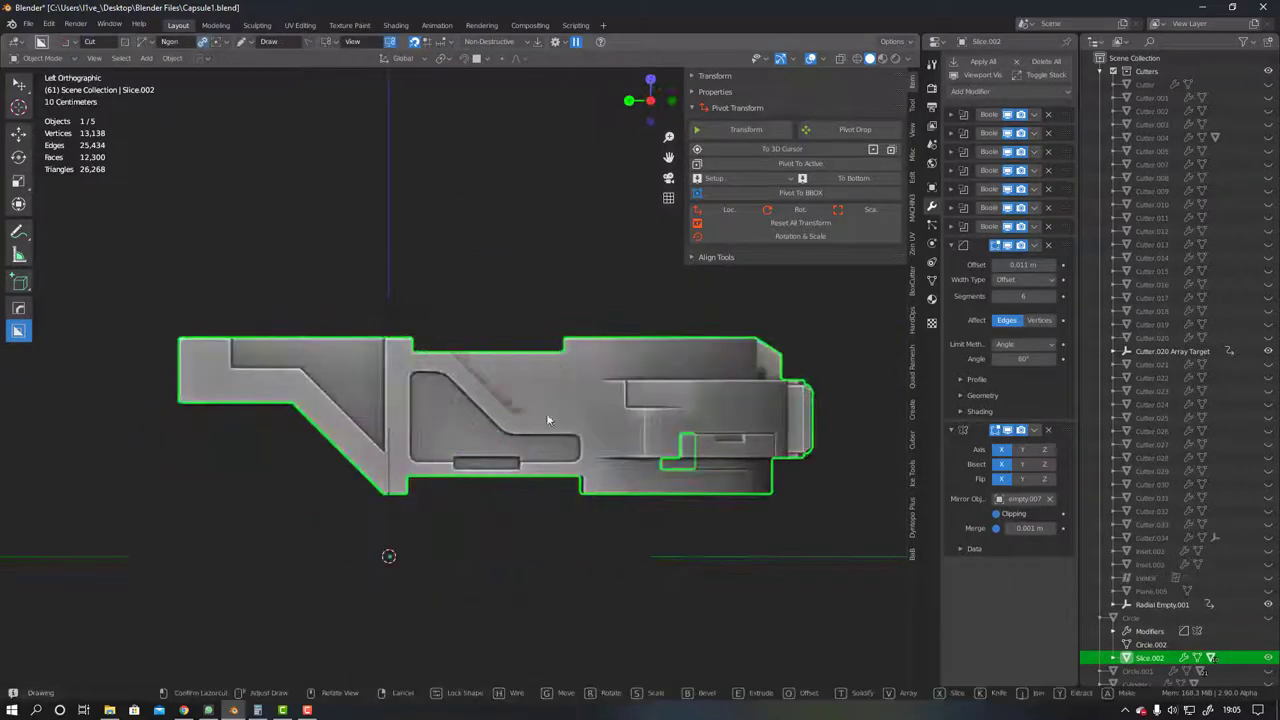
{"action": "left_click", "coordinate": [733, 316]}
{"action": "middle_click_drag", "start_coordinate": [733, 316], "coordinate": [564, 360]}
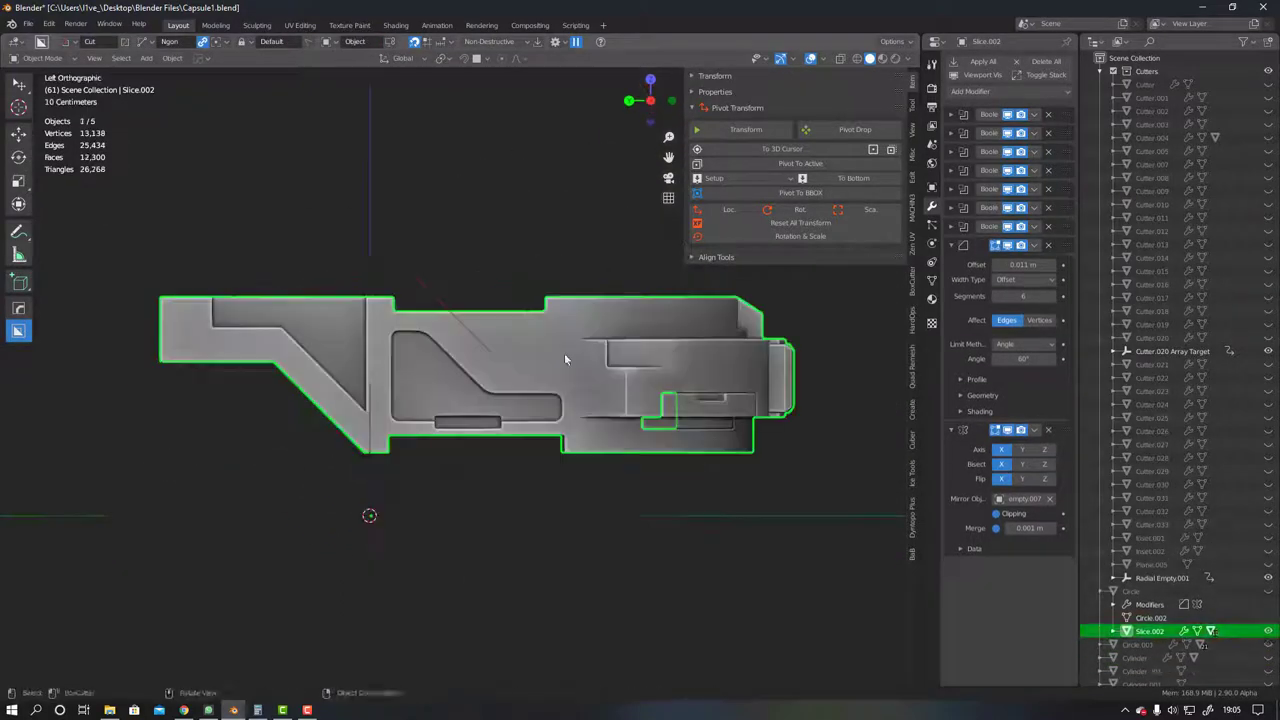
{"action": "left_click", "coordinate": [822, 266]}
{"action": "middle_click_drag", "start_coordinate": [822, 266], "coordinate": [643, 363]}
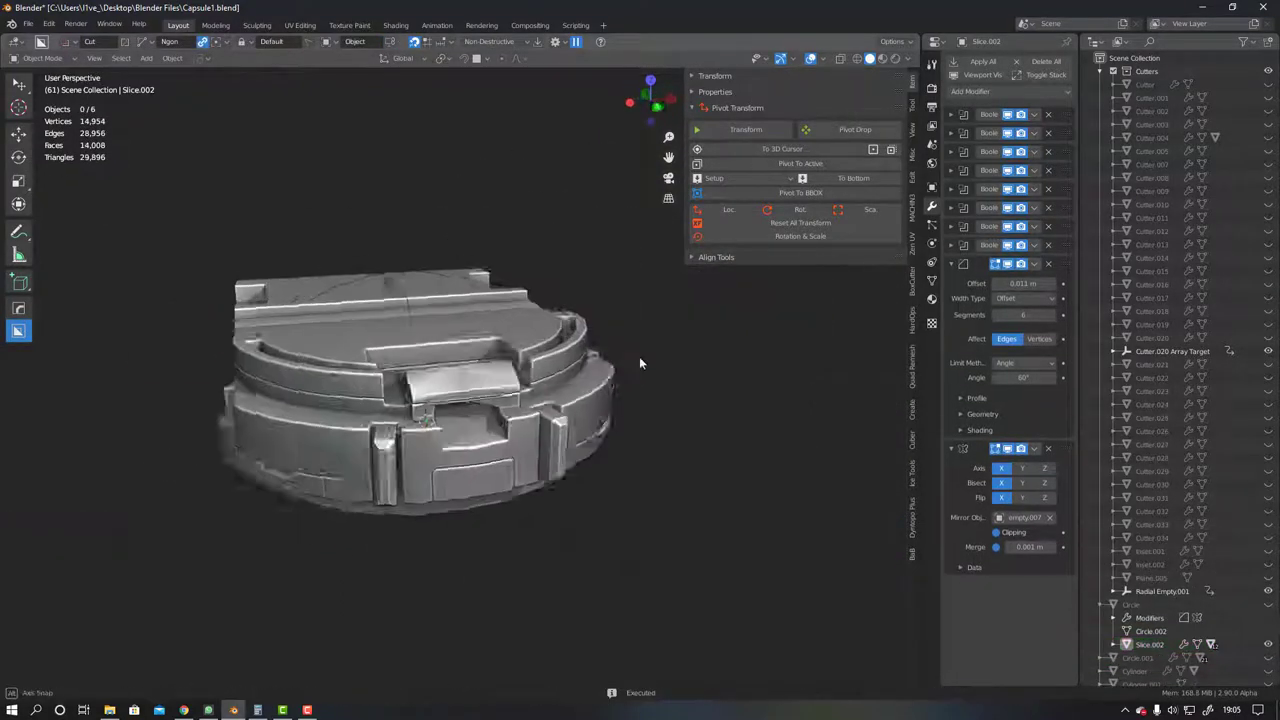
{"action": "scroll", "coordinate": [643, 363], "scroll_direction": "up", "scroll_amount": 5}
{"action": "scroll", "coordinate": [249, 446], "scroll_direction": "down", "scroll_amount": 8}
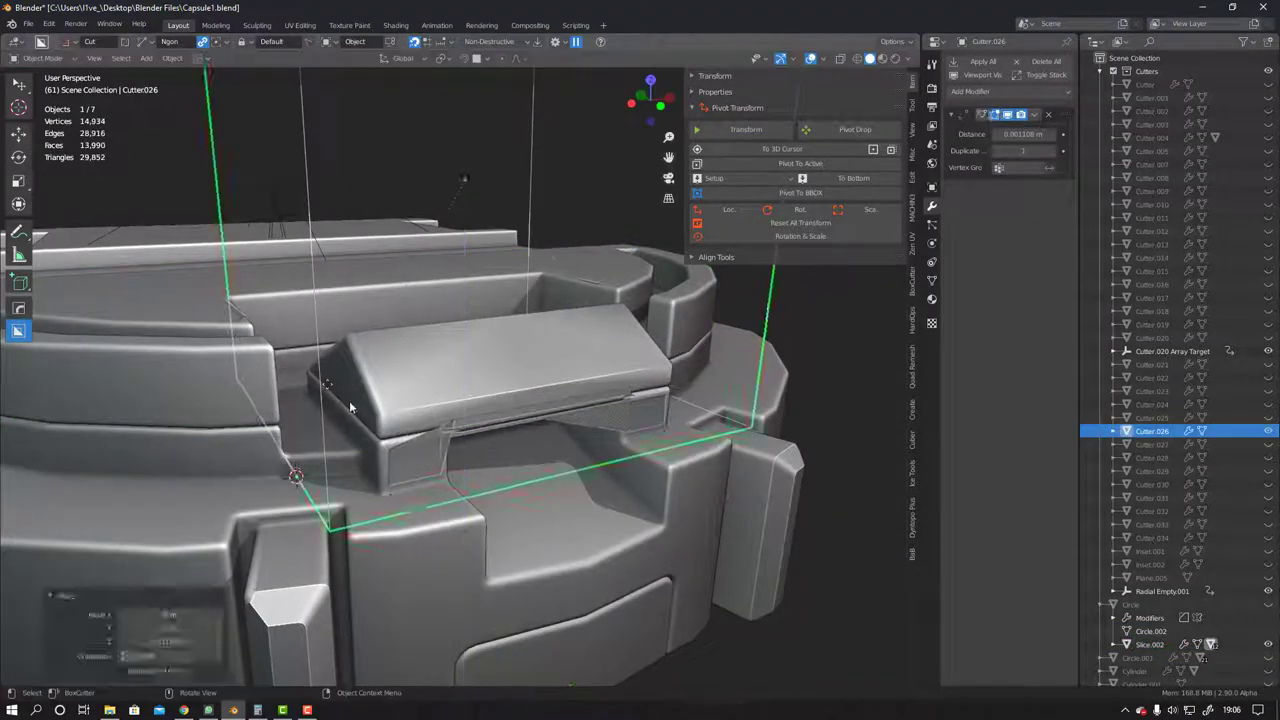
Lower Cutter.034 along Z into the base's top opening
{"action": "key", "text": "g"}
{"action": "key", "text": "z"}
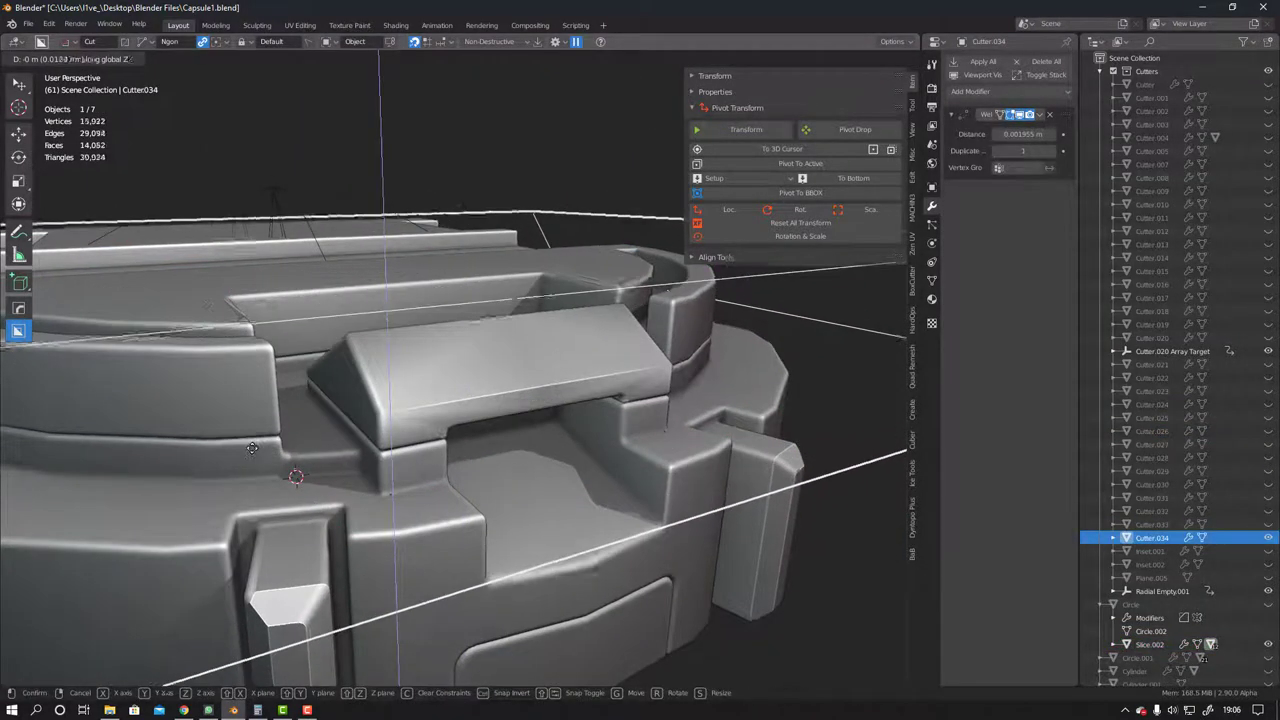
{"action": "left_click", "coordinate": [253, 514]}
{"action": "scroll", "coordinate": [253, 514], "scroll_direction": "down", "scroll_amount": 4}
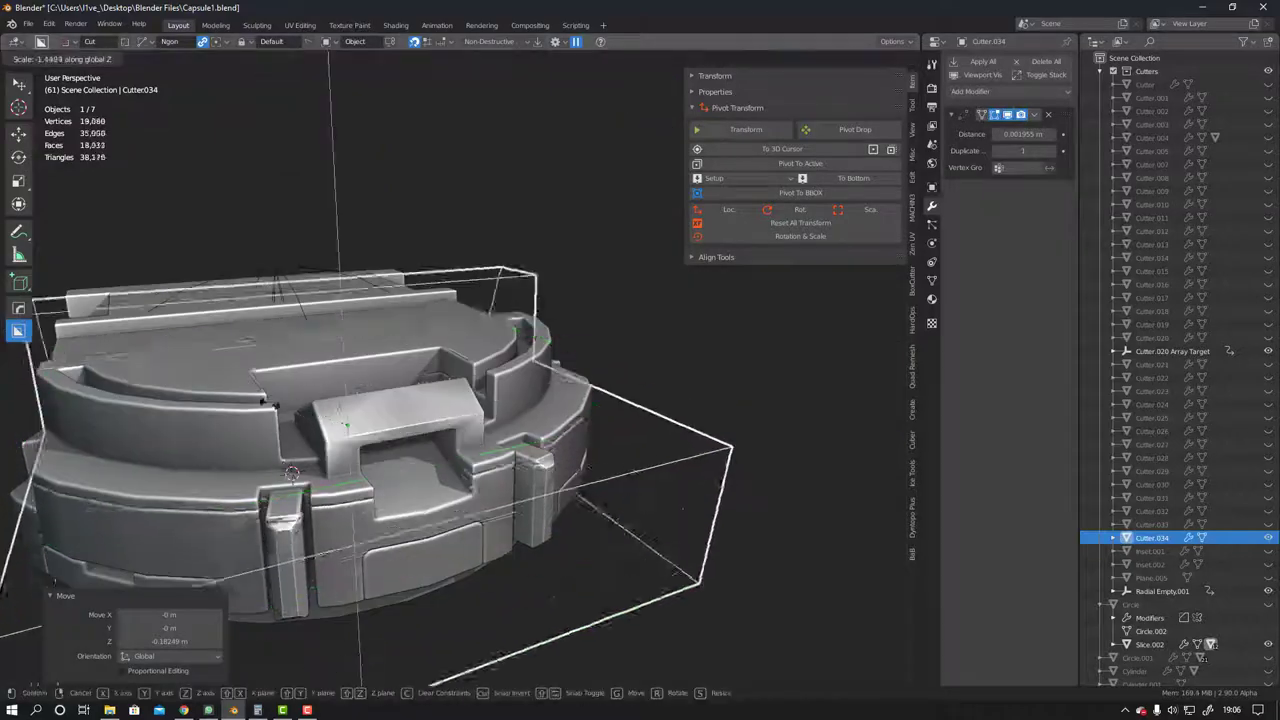
{"action": "middle_click_drag", "start_coordinate": [253, 514], "coordinate": [383, 400]}
Deselect everything and orbit to view the whole capsule prop
{"action": "key", "text": "Escape"}
{"action": "scroll", "coordinate": [374, 354], "scroll_direction": "up", "scroll_amount": 5}
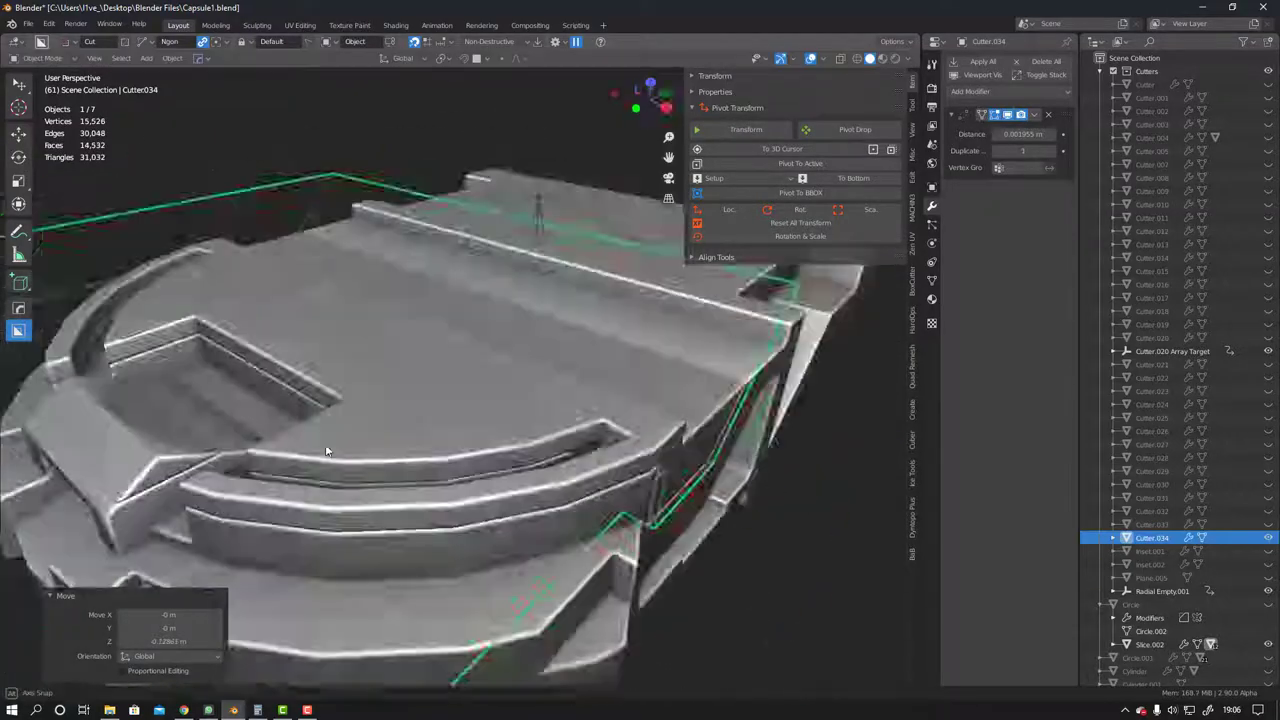
{"action": "middle_click_drag", "start_coordinate": [374, 354], "coordinate": [405, 435]}
{"action": "scroll", "coordinate": [405, 435], "scroll_direction": "down", "scroll_amount": 5}
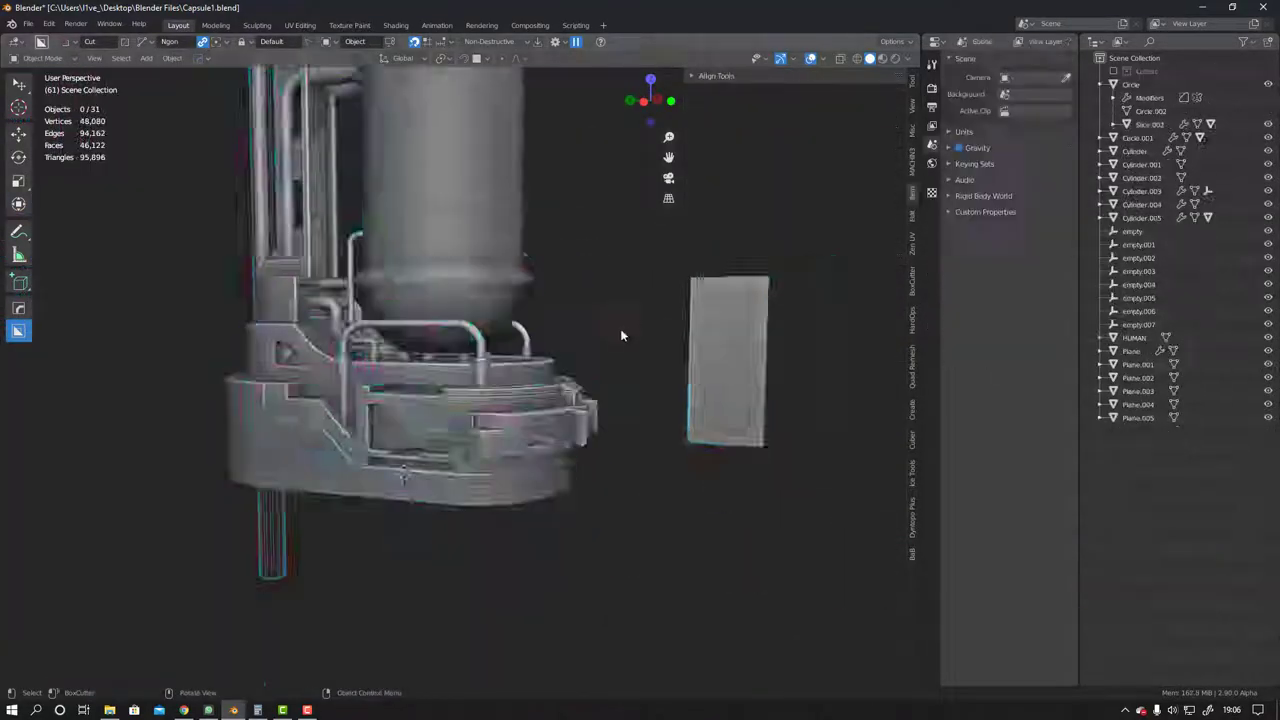
{"action": "mouse_move", "coordinate": [620, 331]}
{"action": "middle_mouse_down"}
{"action": "mouse_move", "coordinate": [554, 386]}
{"action": "mouse_move", "coordinate": [498, 466]}
{"action": "mouse_move", "coordinate": [430, 480]}
{"action": "middle_mouse_up"}
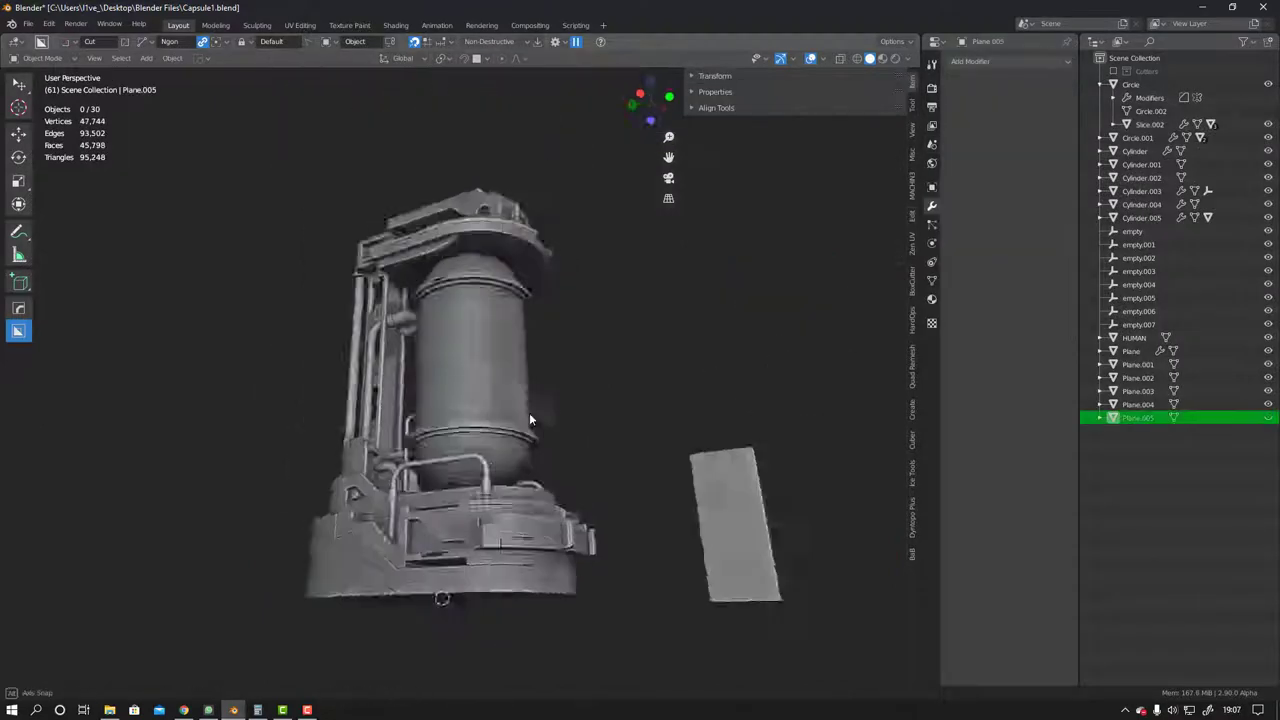
Place the 3D cursor in the panel recess and add a cylinder scaled to socket size
{"action": "scroll", "coordinate": [430, 480], "scroll_direction": "up", "scroll_amount": 3}
{"action": "left_click", "coordinate": [410, 486]}
{"action": "scroll", "coordinate": [410, 486], "scroll_direction": "up", "scroll_amount": 3}
{"action": "key", "text": "shift+space"}
{"action": "left_click", "coordinate": [371, 468]}
{"action": "key", "text": "shift+a"}
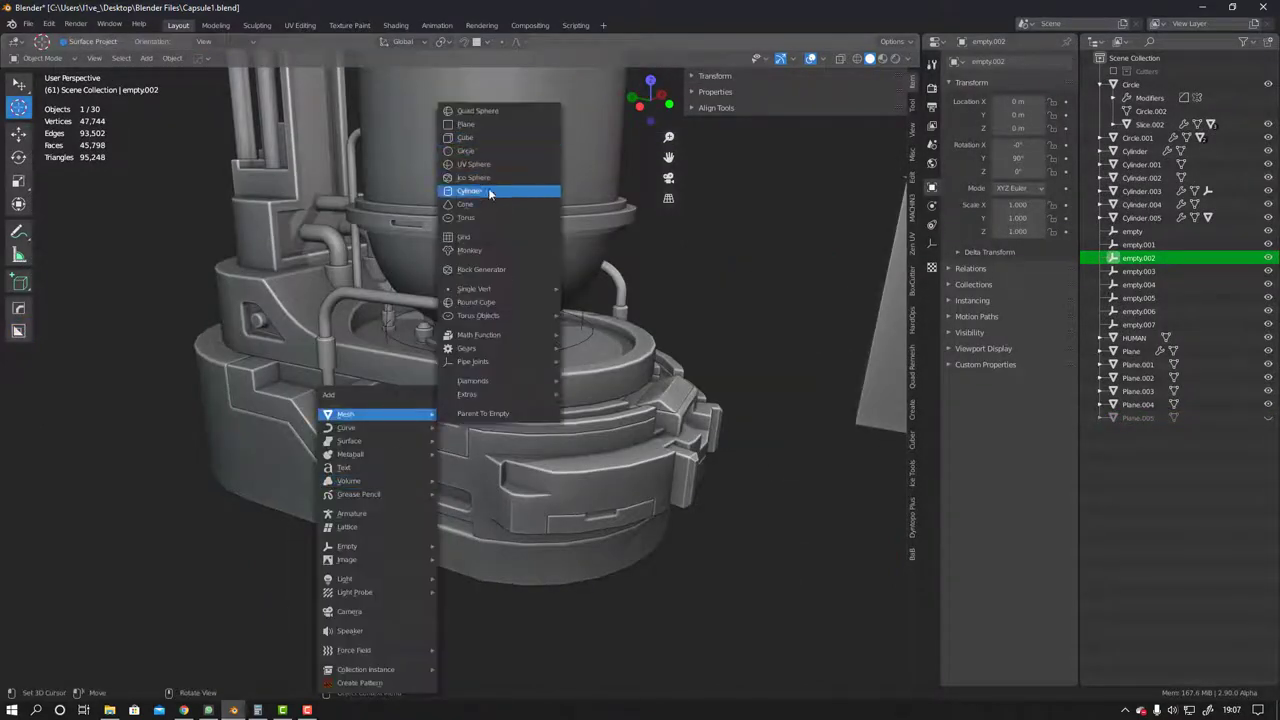
{"action": "left_click", "coordinate": [482, 192]}
{"action": "key", "text": "s"}
{"action": "left_click", "coordinate": [445, 414]}
{"action": "scroll", "coordinate": [465, 395], "scroll_direction": "up", "scroll_amount": 4}
{"action": "scroll", "coordinate": [466, 396], "scroll_direction": "up", "scroll_amount": 3}
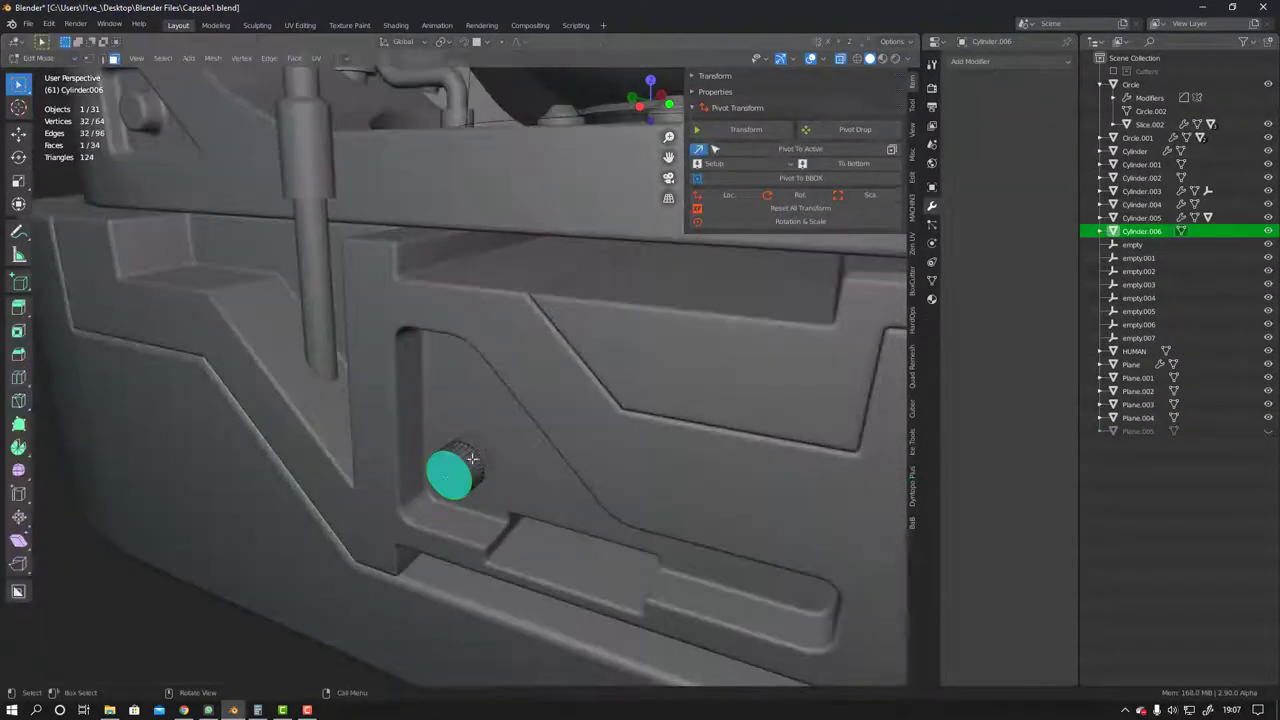
Inset the cylinder's front cap and push it in to form a recessed socket face
{"action": "key", "text": "Tab"}
{"action": "scroll", "coordinate": [480, 400], "scroll_direction": "up", "scroll_amount": 3}
{"action": "key", "text": "alt+a"}
{"action": "scroll", "coordinate": [538, 420], "scroll_direction": "up", "scroll_amount": 3}
{"action": "left_click", "coordinate": [446, 483]}
{"action": "key", "text": "i"}
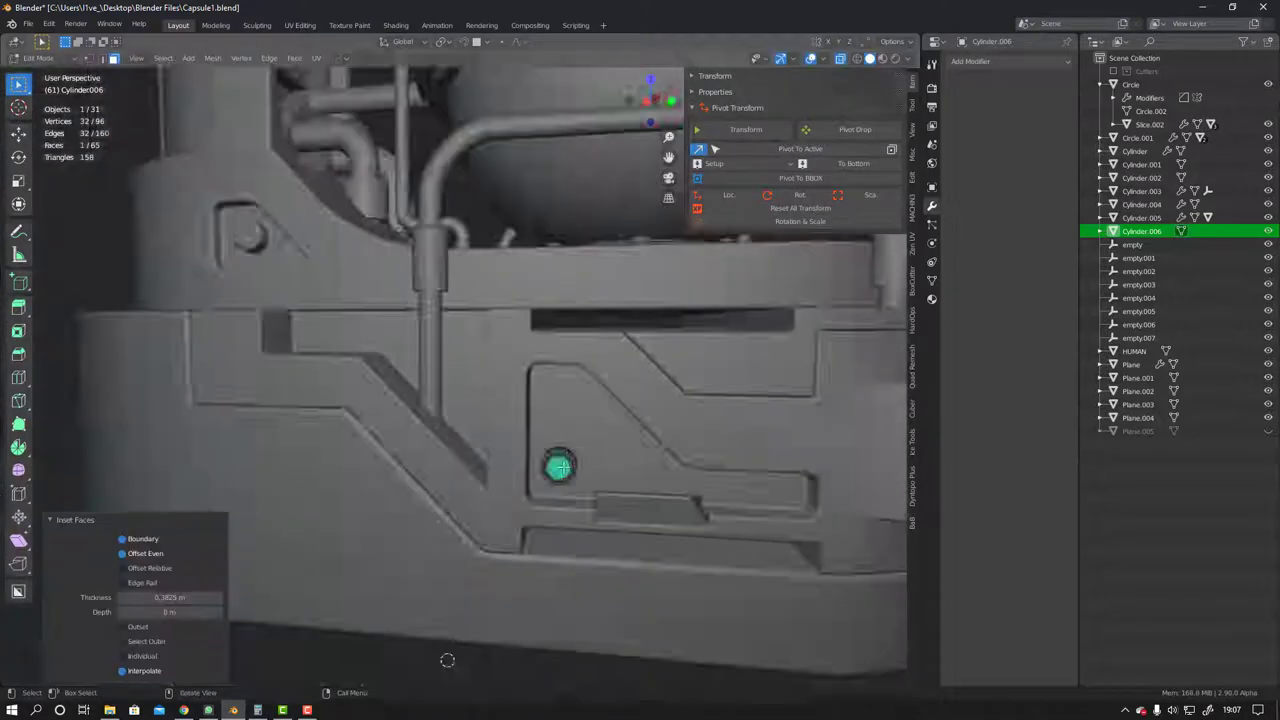
{"action": "key", "text": "alt+s"}
{"action": "key", "text": "Tab"}
{"action": "scroll", "coordinate": [545, 432], "scroll_direction": "down", "scroll_amount": 5}
{"action": "middle_click_drag", "start_coordinate": [545, 432], "coordinate": [316, 510]}
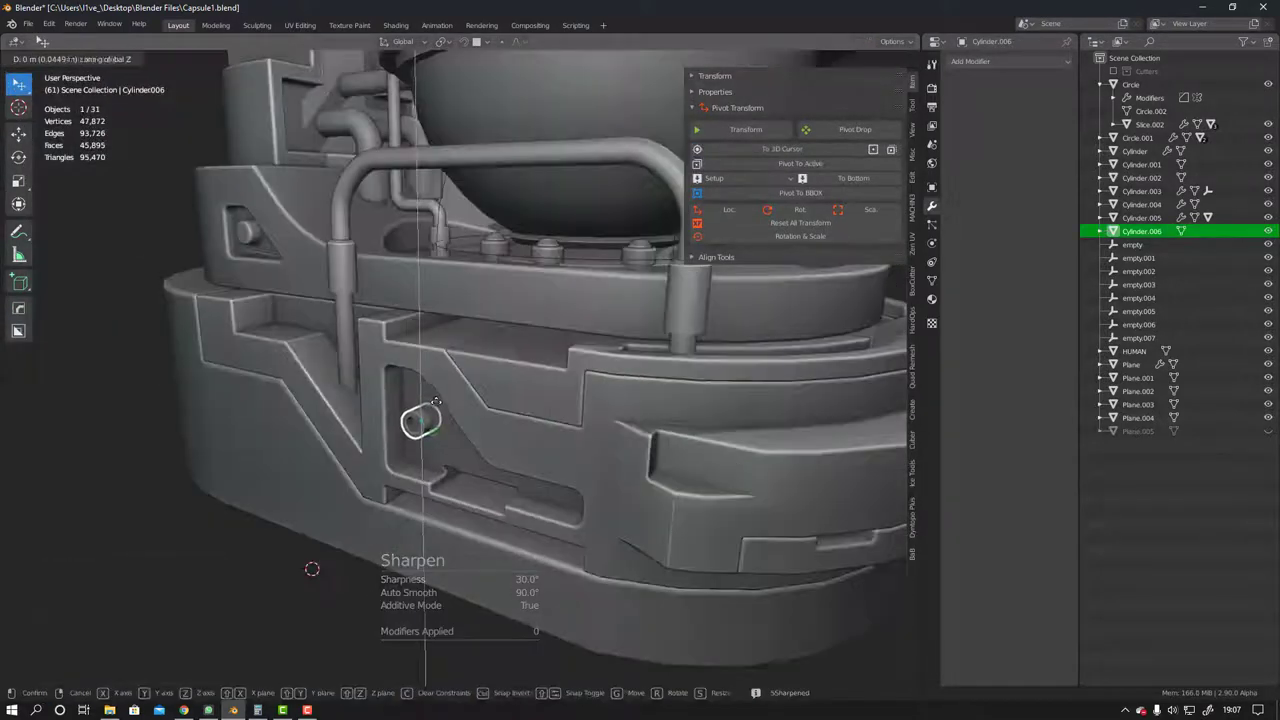
Sharpen the socket's edges and nudge it along Z, then deselect all
{"action": "key", "text": "g"}
{"action": "key", "text": "z"}
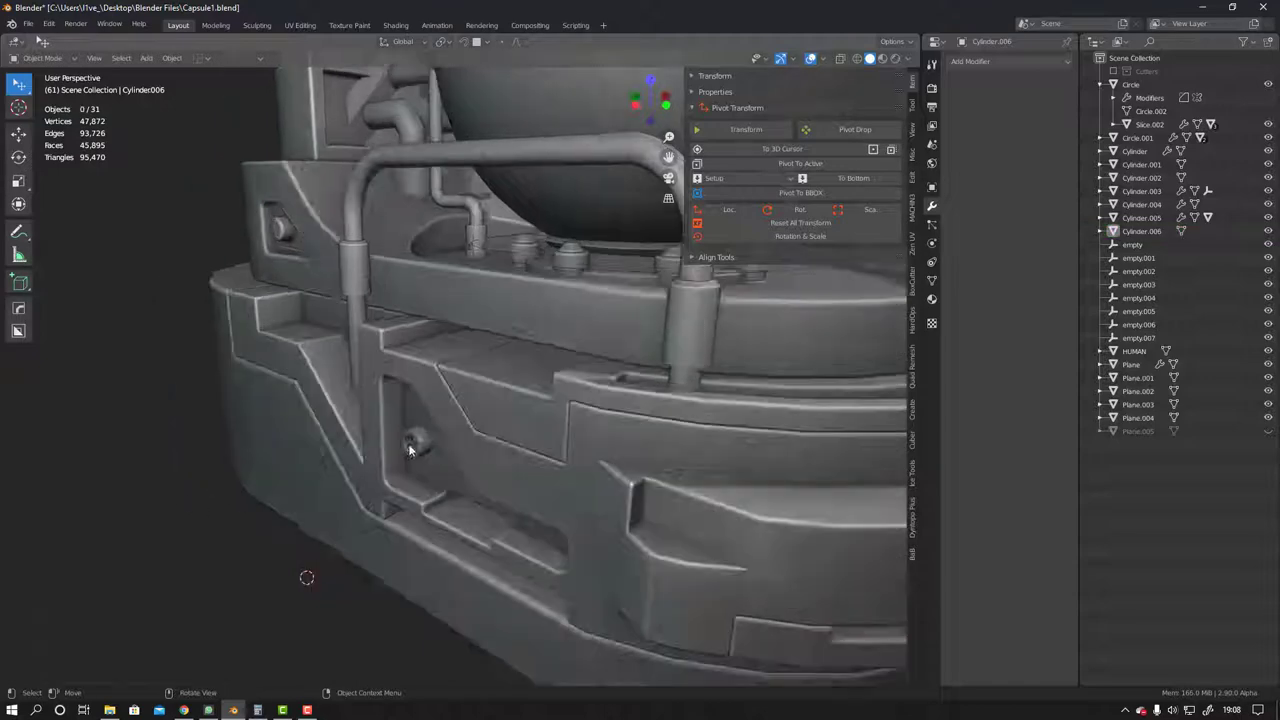
{"action": "scroll", "coordinate": [416, 450], "scroll_direction": "up", "scroll_amount": 5}
{"action": "key", "text": "alt+a"}
{"action": "key", "text": "shift+a"}
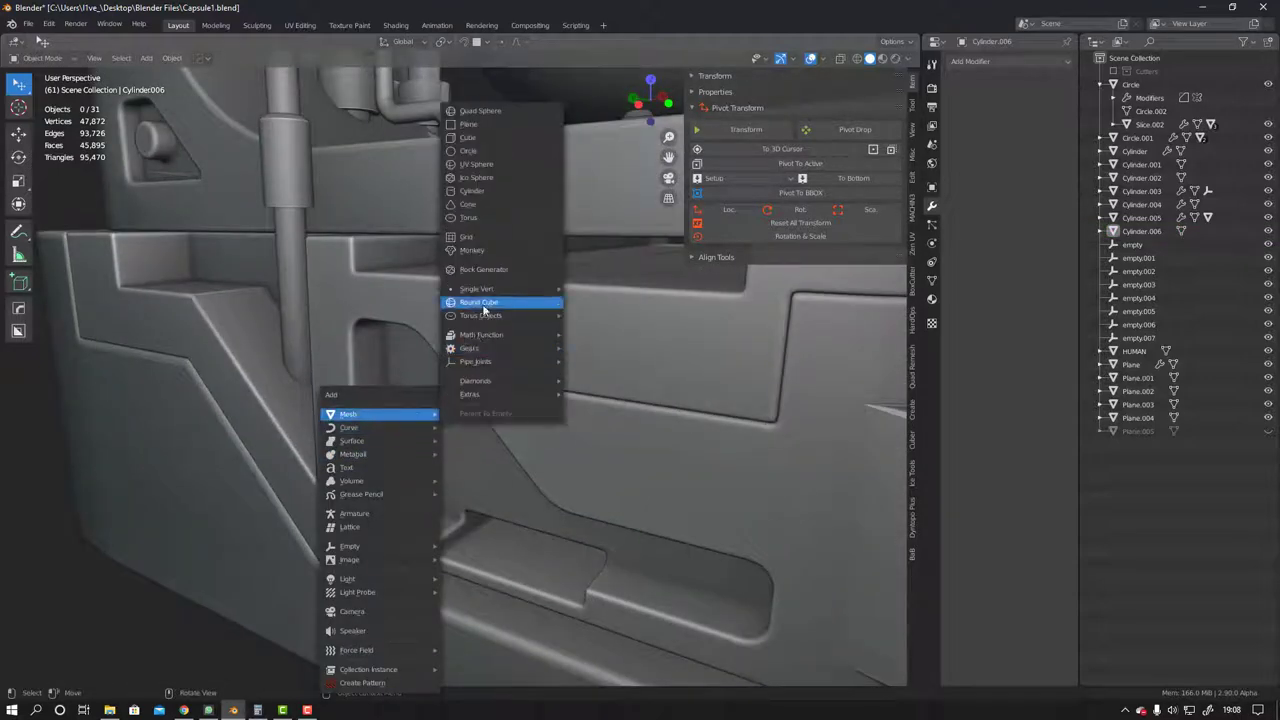
Add a single-vertex object and extrude it down at the socket
{"action": "left_click", "coordinate": [477, 288]}
{"action": "middle_click_drag", "start_coordinate": [480, 400], "coordinate": [380, 514]}
{"action": "key", "text": "g"}
{"action": "left_click", "coordinate": [488, 379]}
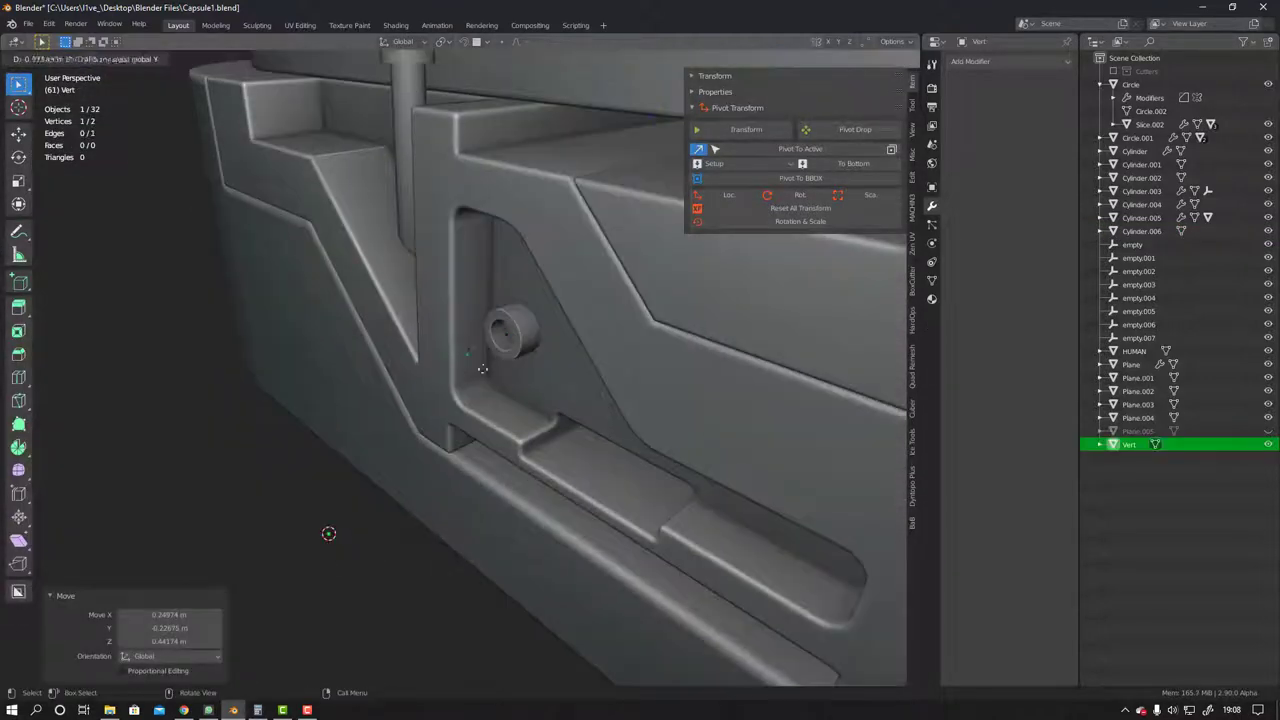
Convert the vertex chain to a curve, fillet its corner, and give it tube thickness
{"action": "left_click", "coordinate": [460, 592]}
{"action": "key", "text": "Tab"}
{"action": "right_click", "coordinate": [430, 448]}
{"action": "left_click", "coordinate": [430, 448]}
{"action": "key", "text": "Tab"}
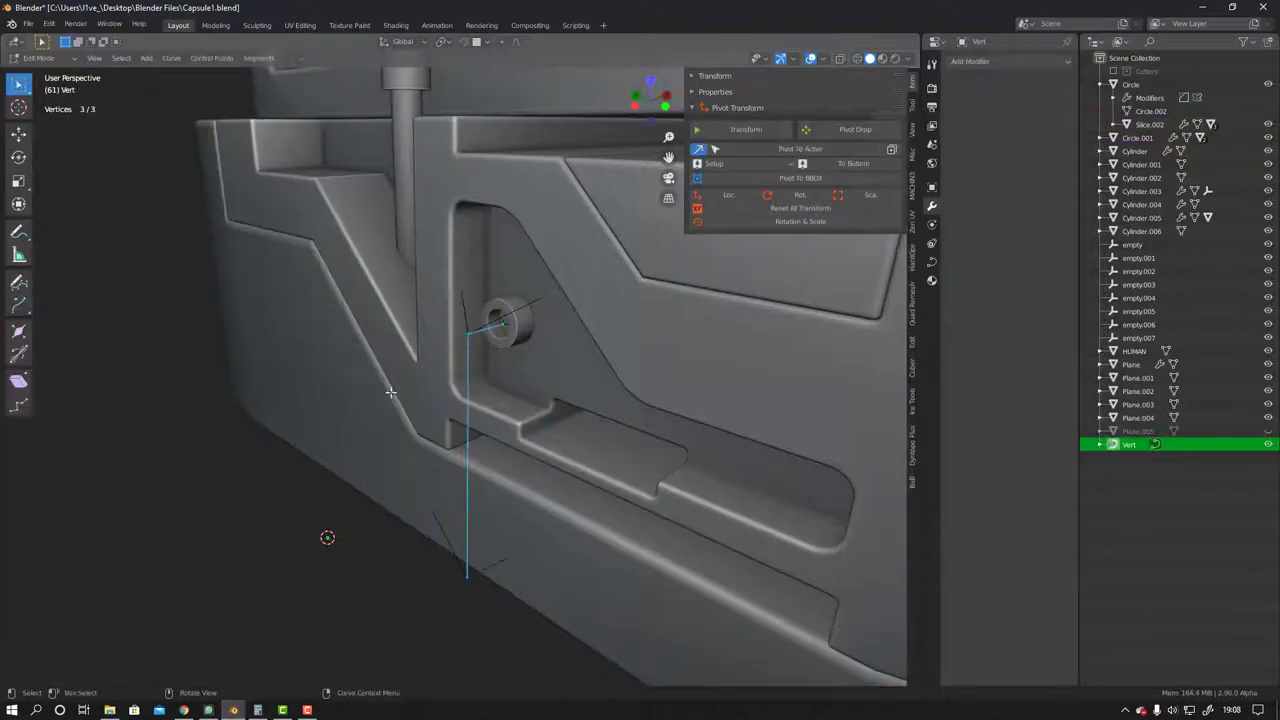
{"action": "left_click", "coordinate": [266, 378]}
{"action": "left_click", "coordinate": [466, 330]}
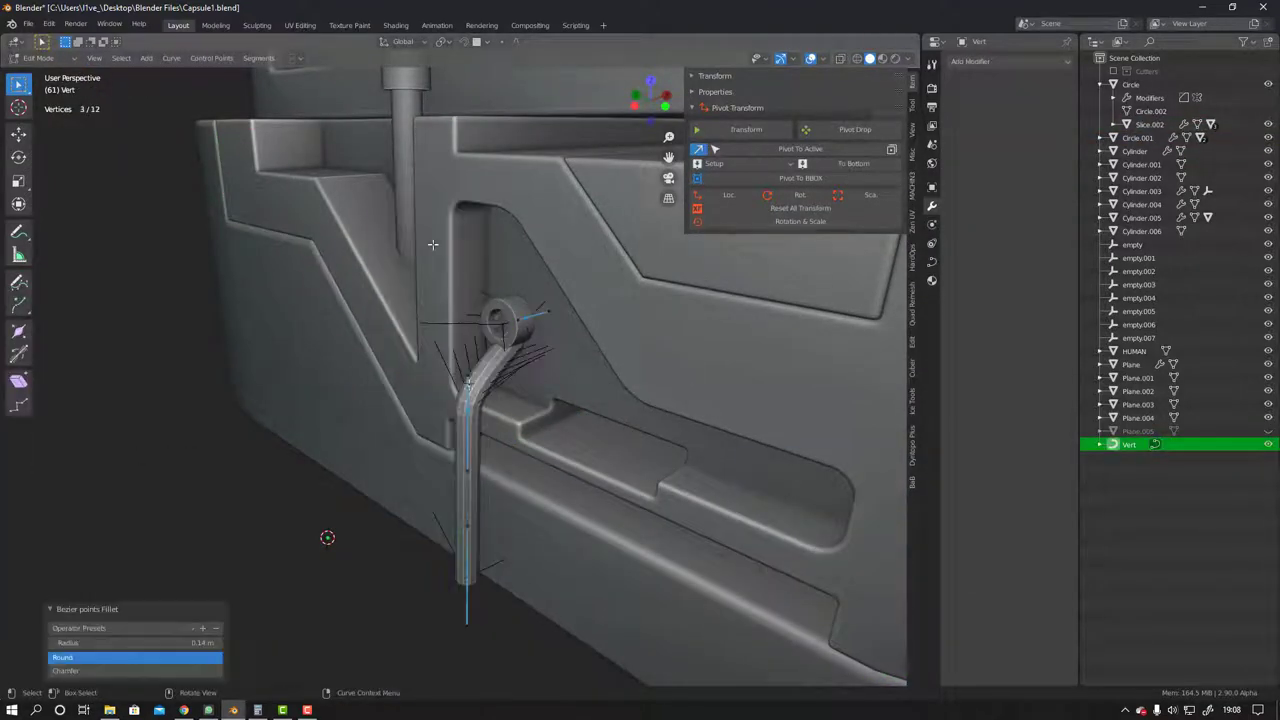
{"action": "left_click", "coordinate": [425, 365]}
Extrude further zigzag cable segments and route them across the floor
{"action": "key", "text": "e"}
{"action": "left_click", "coordinate": [337, 437]}
{"action": "key", "text": "ctrl+KP_3"}
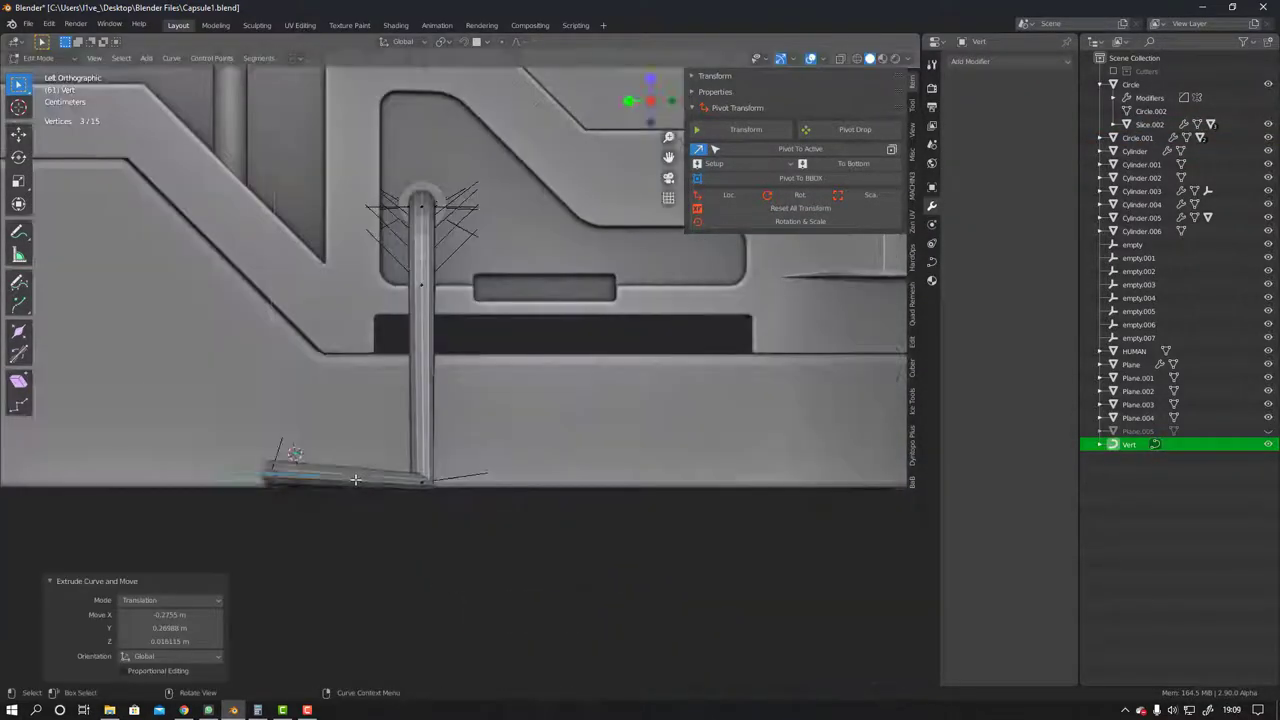
{"action": "key", "text": "KP_7"}
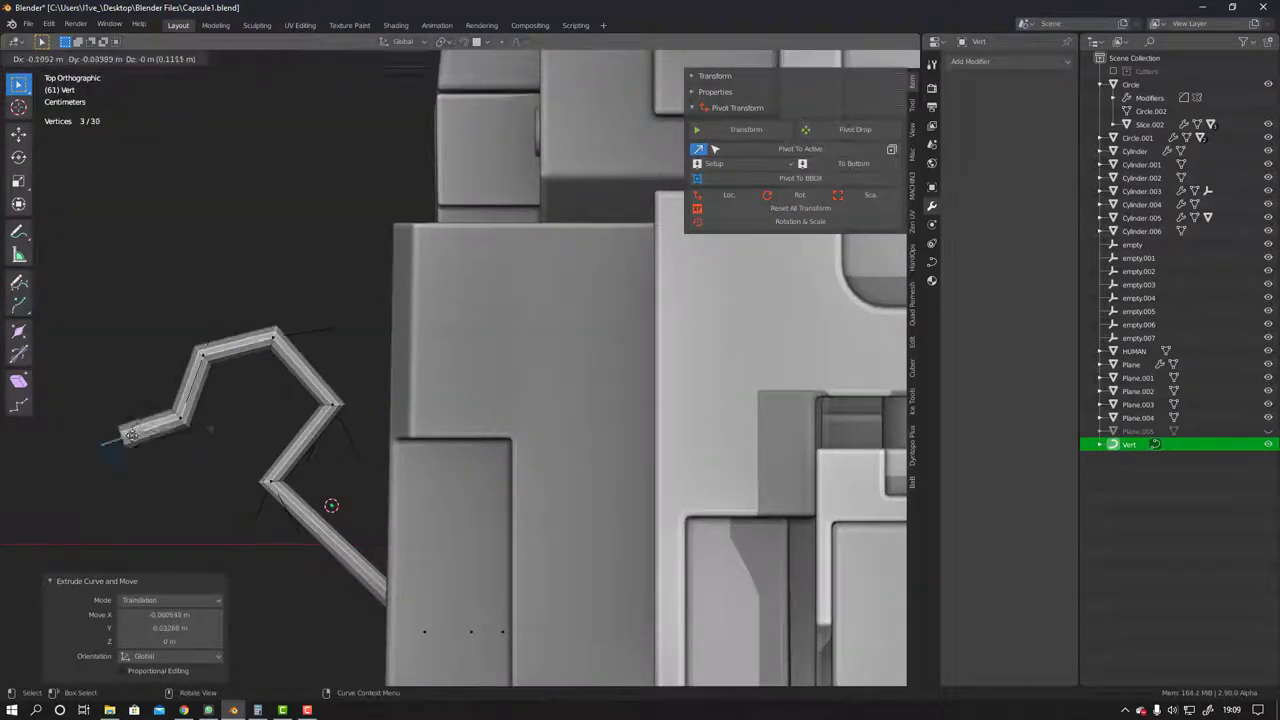
{"action": "middle_click_drag", "start_coordinate": [268, 341], "coordinate": [115, 335]}
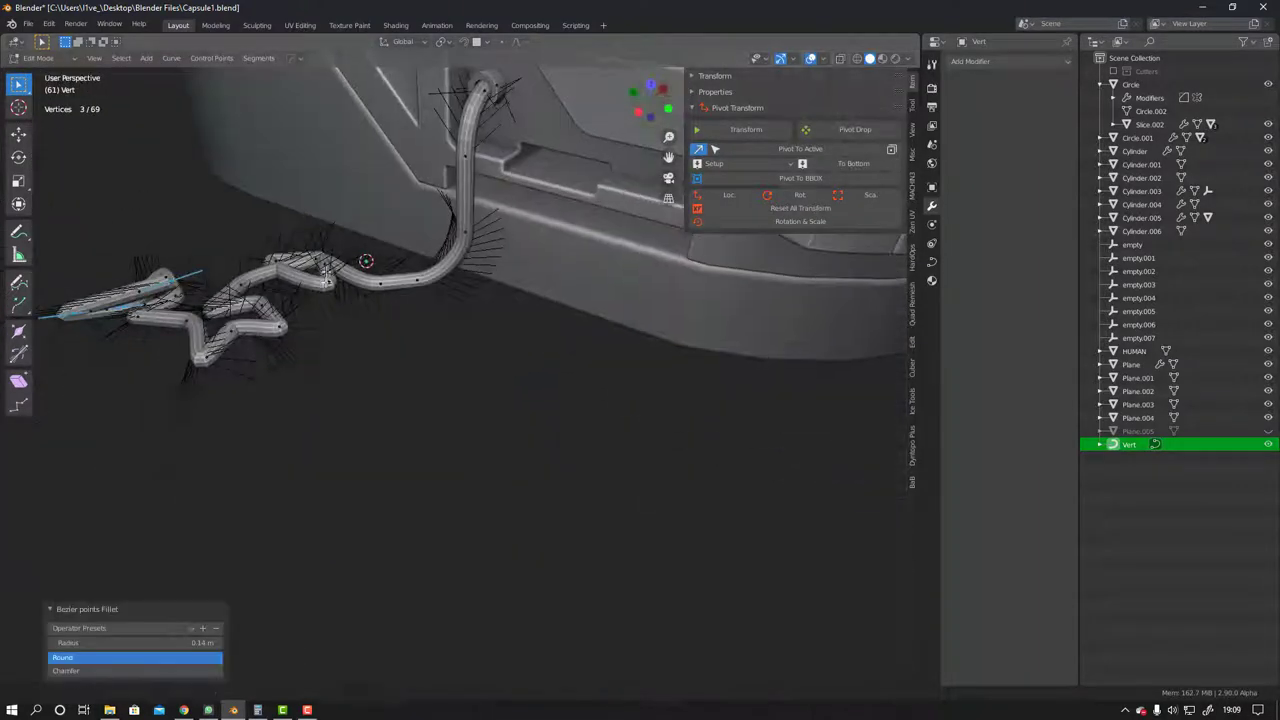
{"action": "key", "text": "e"}
{"action": "key", "text": "g"}
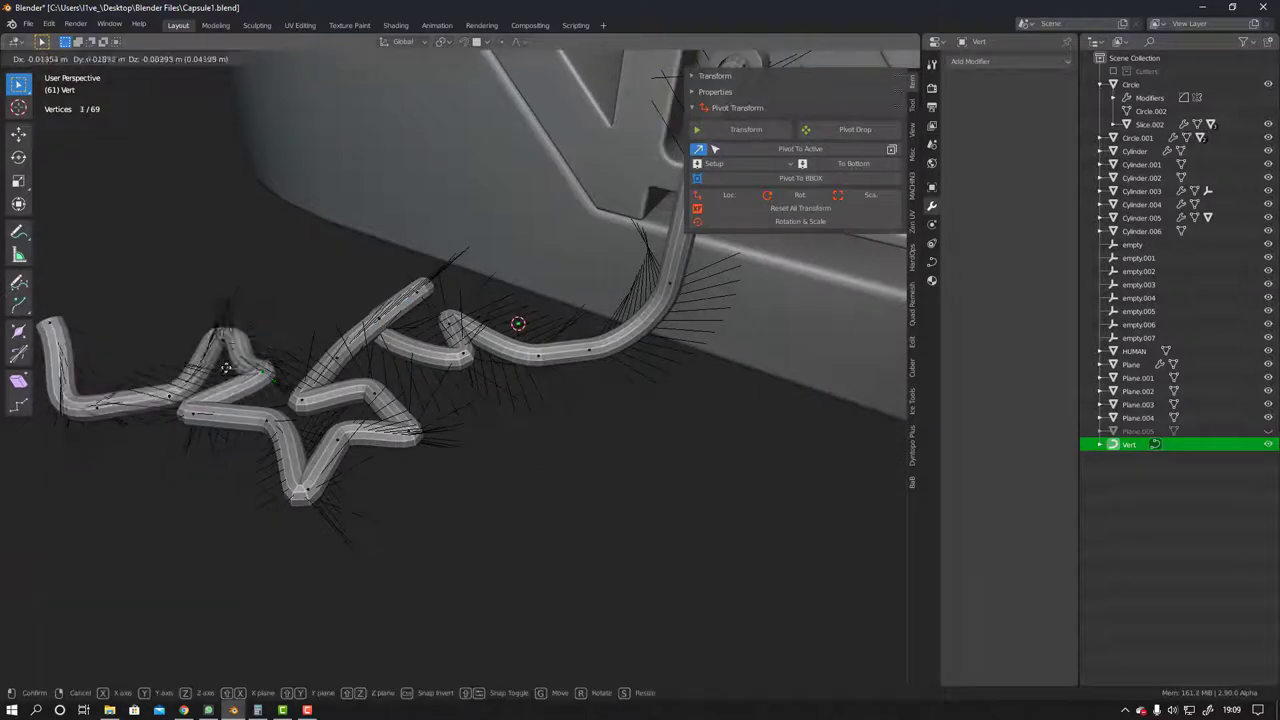
{"action": "left_click", "coordinate": [250, 360]}
{"action": "key", "text": "g"}
{"action": "left_click", "coordinate": [300, 380]}
{"action": "middle_click_drag", "start_coordinate": [300, 380], "coordinate": [447, 410]}
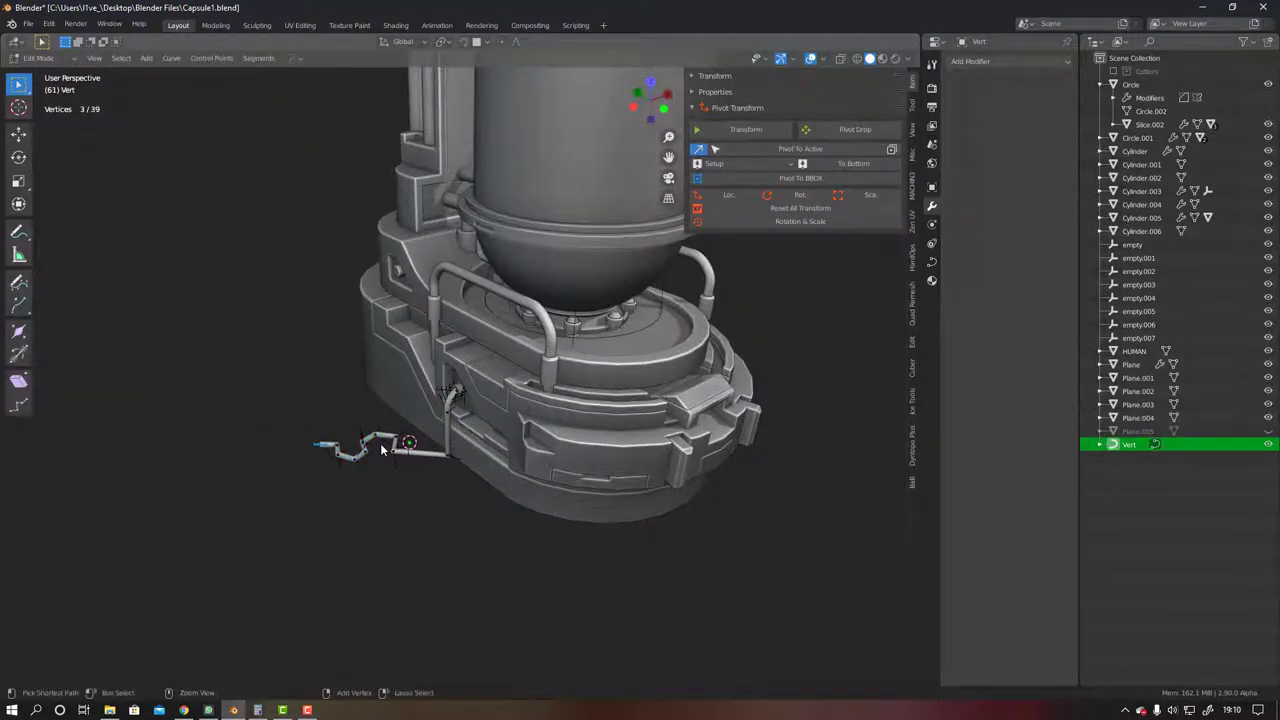
Delete the trial Vert cable, leaving 31 objects
{"action": "key", "text": "Tab"}
{"action": "key", "text": "Delete"}
{"action": "key", "text": "shift+a"}
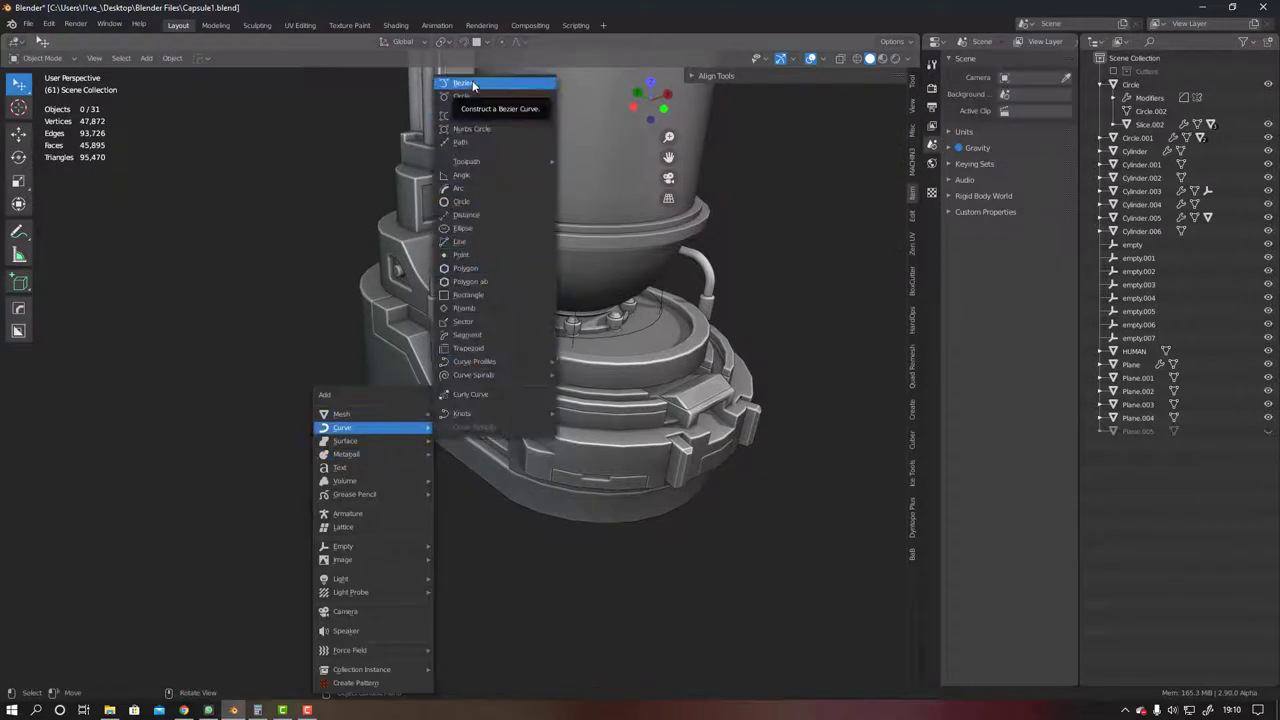
Add a Bezier curve and drag one of its points down beside the base
{"action": "left_click", "coordinate": [465, 83]}
{"action": "key", "text": "KP_7"}
{"action": "key", "text": "Tab"}
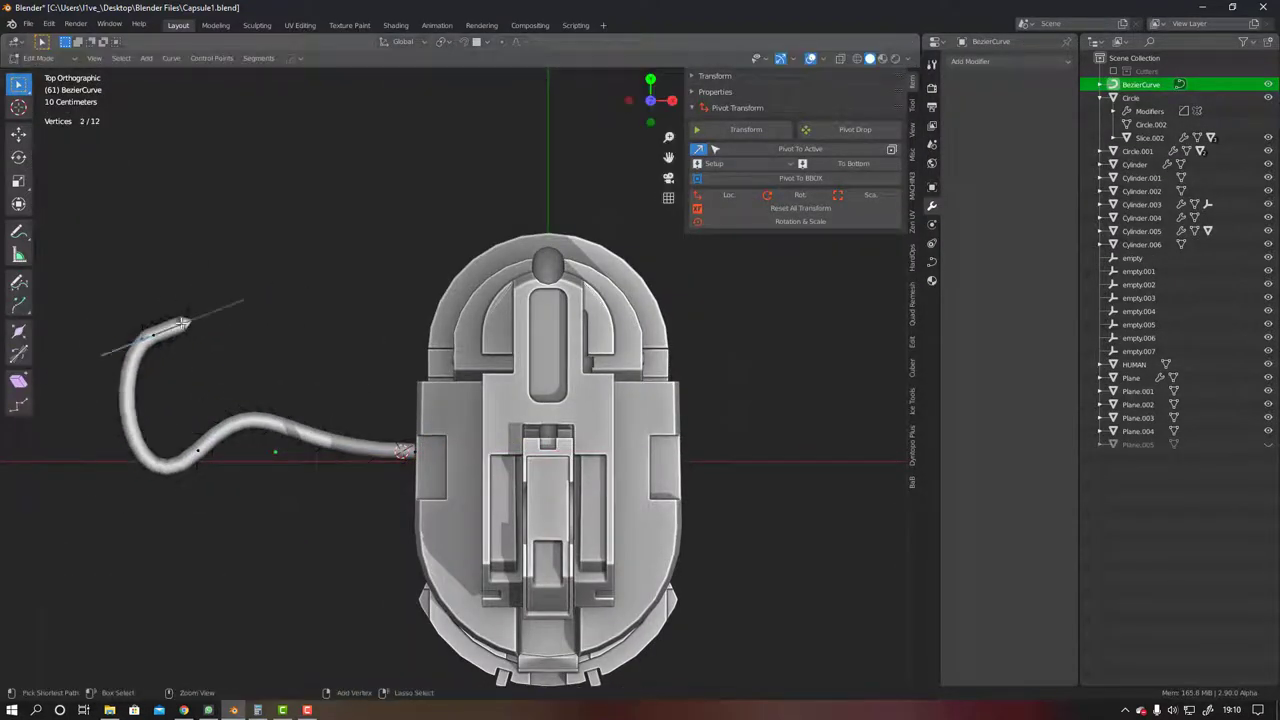
{"action": "key", "text": "g"}
{"action": "left_click", "coordinate": [277, 480]}
{"action": "middle_click_drag", "start_coordinate": [277, 480], "coordinate": [145, 430]}
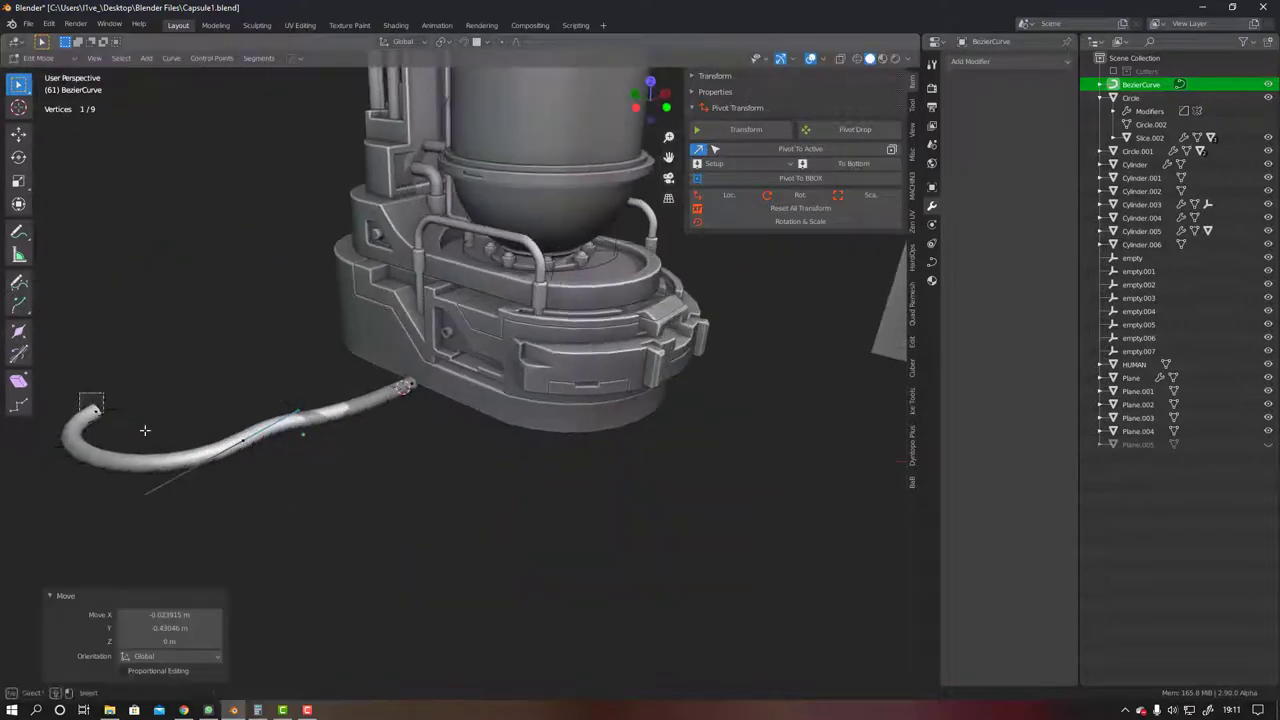
{"action": "mouse_move", "coordinate": [327, 338]}
{"action": "middle_mouse_down"}
{"action": "mouse_move", "coordinate": [477, 346]}
{"action": "mouse_move", "coordinate": [414, 277]}
{"action": "mouse_move", "coordinate": [380, 330]}
{"action": "middle_mouse_up"}
Route the Bezier cable's end point toward the side socket
{"action": "key", "text": "g"}
{"action": "left_click", "coordinate": [477, 346]}
{"action": "key", "text": "ctrl+KP_1"}
{"action": "key", "text": "Tab"}
{"action": "scroll", "coordinate": [380, 330], "scroll_direction": "up", "scroll_amount": 4}
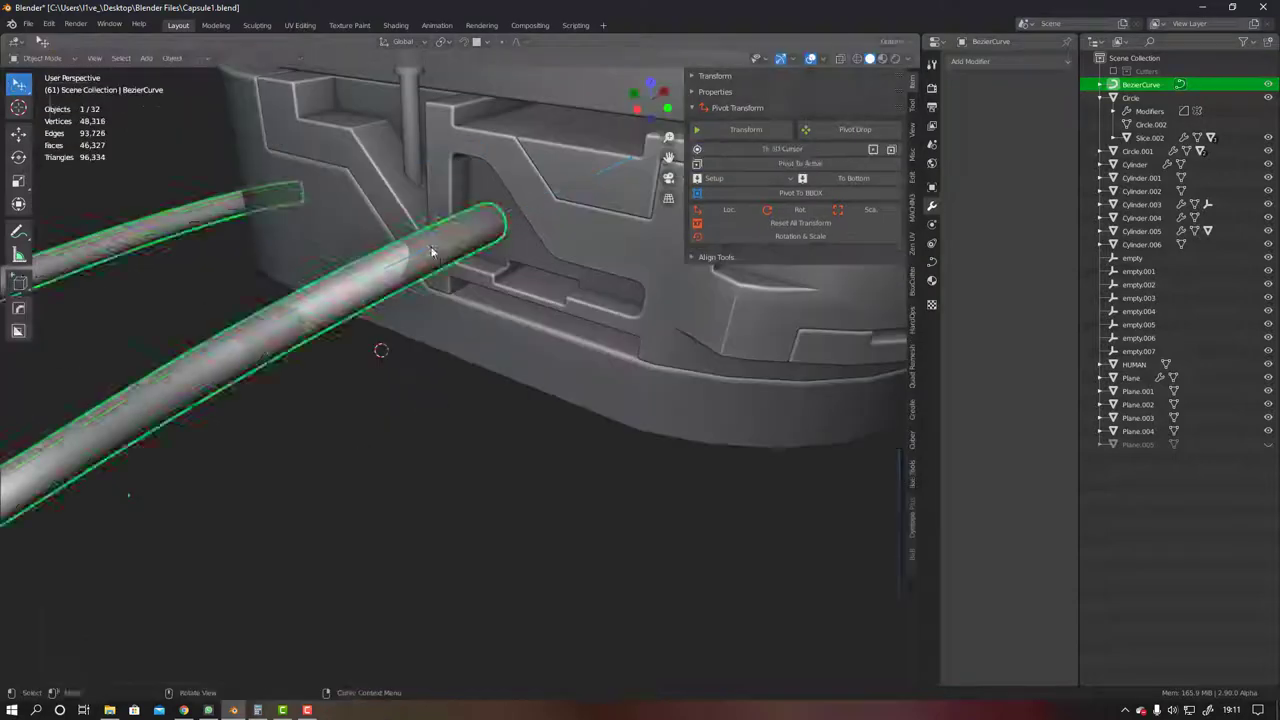
{"action": "scroll", "coordinate": [348, 333], "scroll_direction": "down", "scroll_amount": 4}
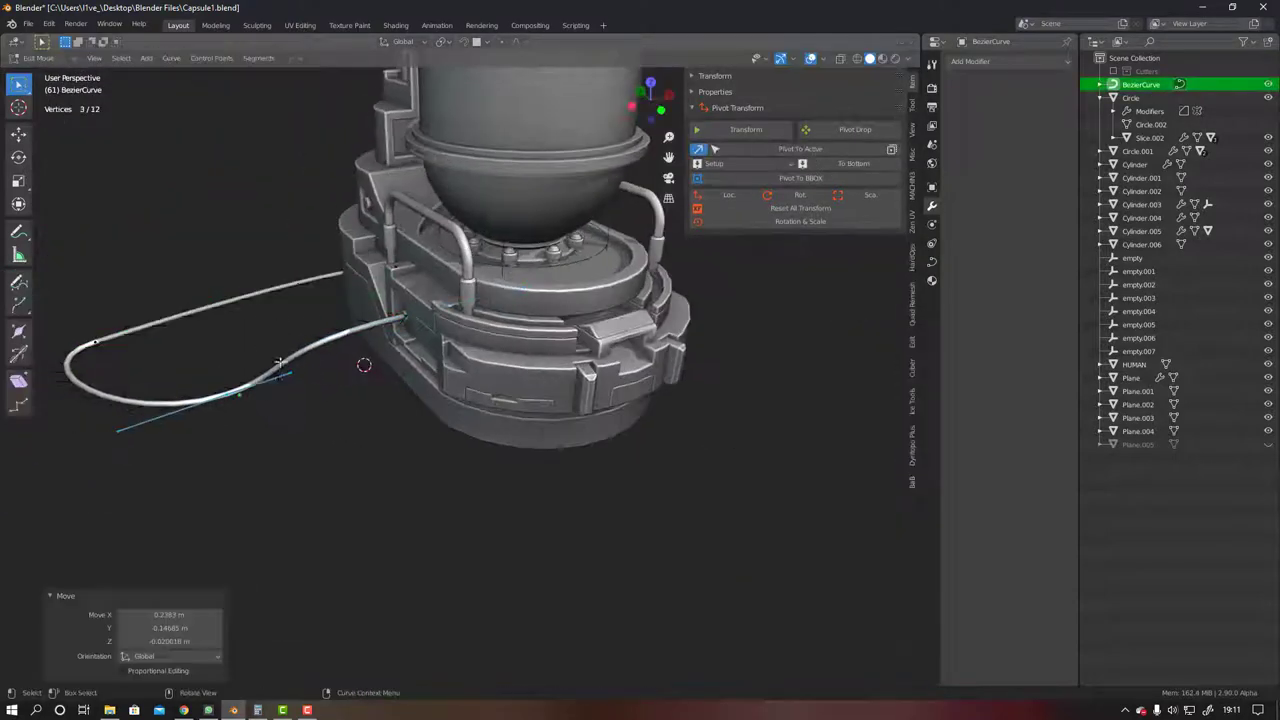
{"action": "left_click", "coordinate": [387, 390]}
{"action": "middle_click_drag", "start_coordinate": [387, 390], "coordinate": [335, 455]}
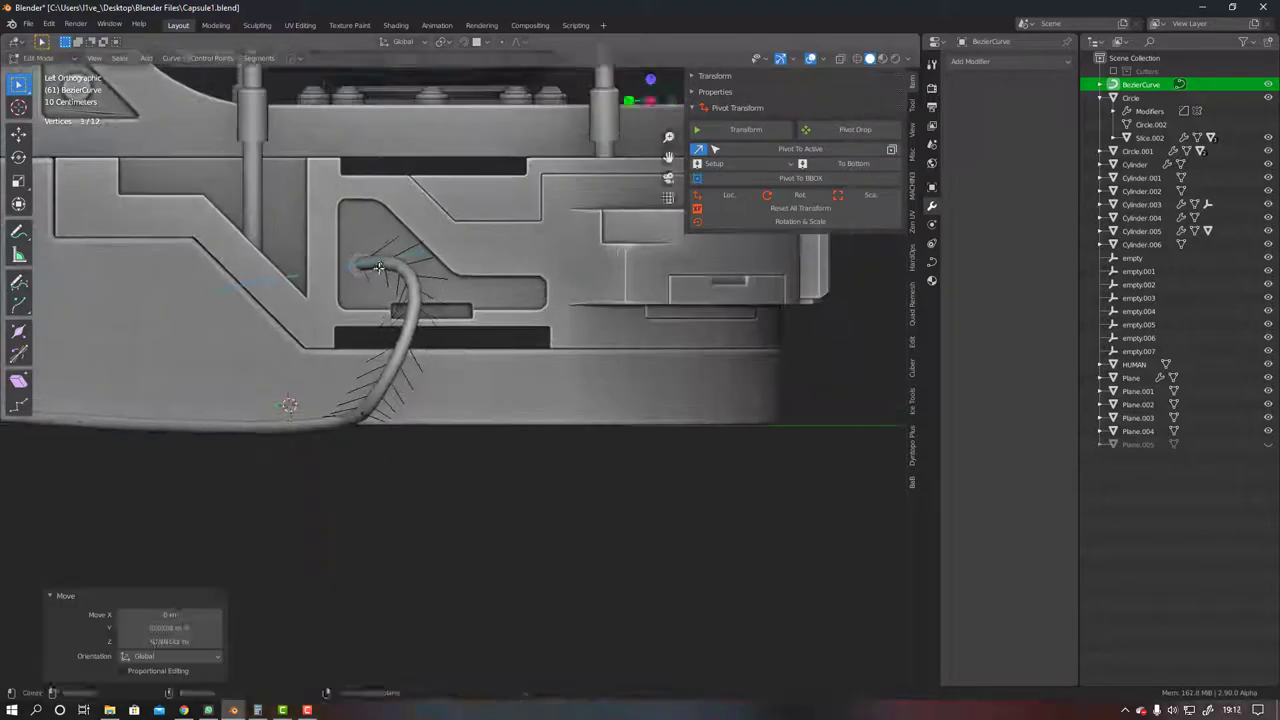
Seat the cable end in the socket and duplicate the cable and socket
{"action": "key", "text": "g"}
{"action": "mouse_move", "coordinate": [378, 266]}
{"action": "middle_mouse_down"}
{"action": "mouse_move", "coordinate": [348, 405]}
{"action": "mouse_move", "coordinate": [360, 420]}
{"action": "middle_mouse_up"}
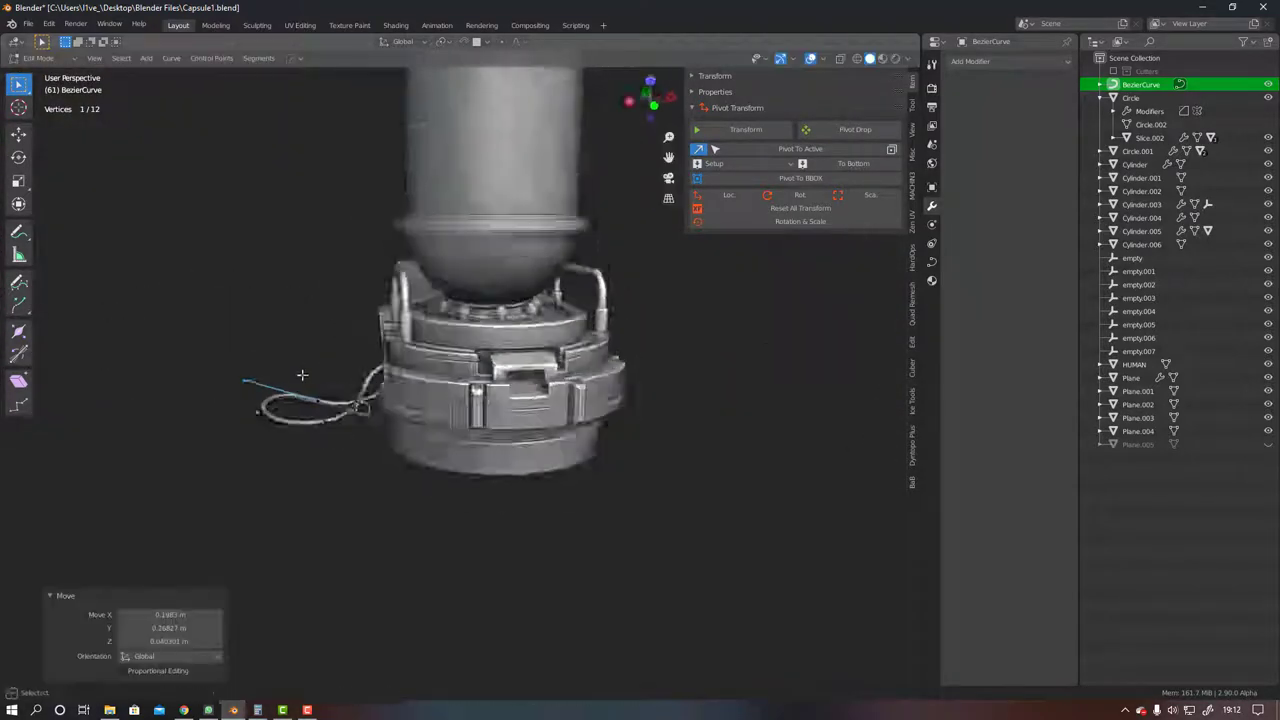
{"action": "key", "text": "Tab"}
{"action": "scroll", "coordinate": [400, 492], "scroll_direction": "up", "scroll_amount": 5}
Duplicate the cable-end socket in place, then select the second cable, BezierCurve.001
{"action": "middle_click_drag", "start_coordinate": [495, 344], "coordinate": [574, 326]}
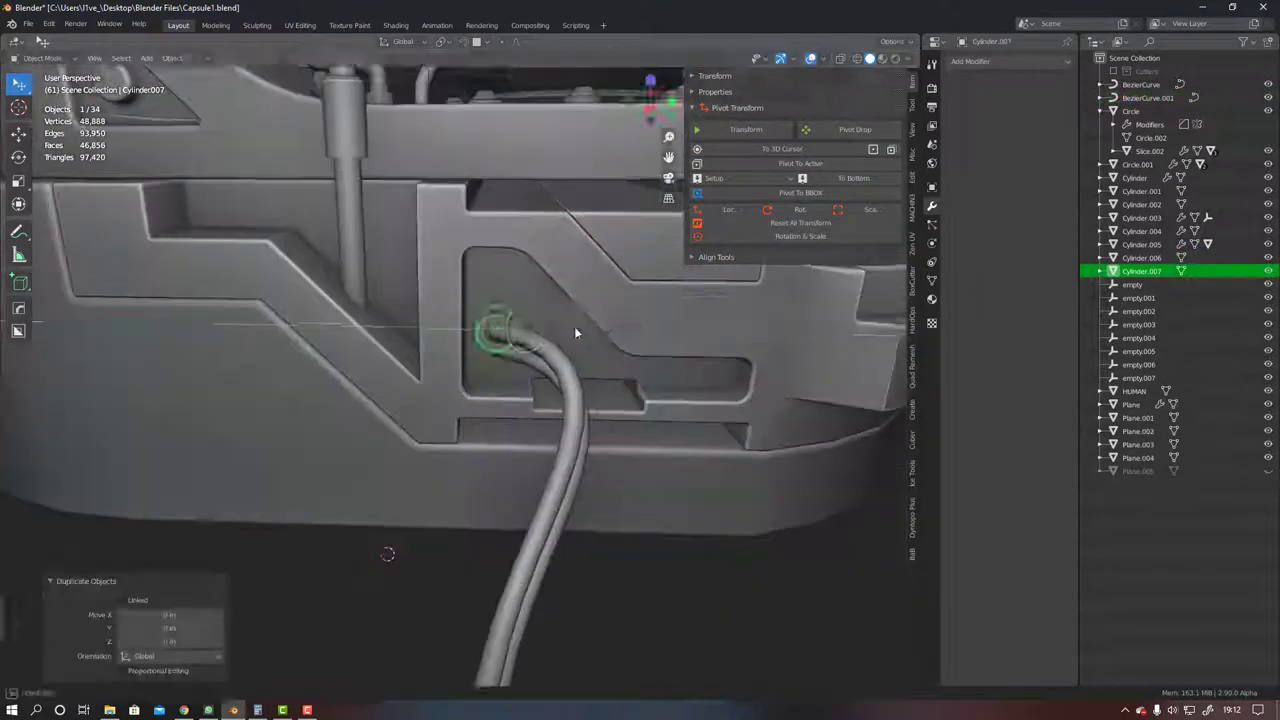
{"action": "key", "text": "shift+d"}
{"action": "left_click", "coordinate": [547, 370]}
{"action": "scroll", "coordinate": [547, 370], "scroll_direction": "down", "scroll_amount": 3}
{"action": "mouse_move", "coordinate": [547, 370]}
{"action": "middle_mouse_down"}
{"action": "mouse_move", "coordinate": [494, 375]}
{"action": "mouse_move", "coordinate": [476, 351]}
{"action": "mouse_move", "coordinate": [430, 380]}
{"action": "mouse_move", "coordinate": [175, 345]}
{"action": "middle_mouse_up"}
{"action": "left_click", "coordinate": [494, 375]}
{"action": "left_click", "coordinate": [430, 380]}
In top view, move a point of the second cable so it loops beside the first
{"action": "key", "text": "Tab"}
{"action": "key", "text": "KP_7"}
{"action": "scroll", "coordinate": [454, 428], "scroll_direction": "up", "scroll_amount": 2}
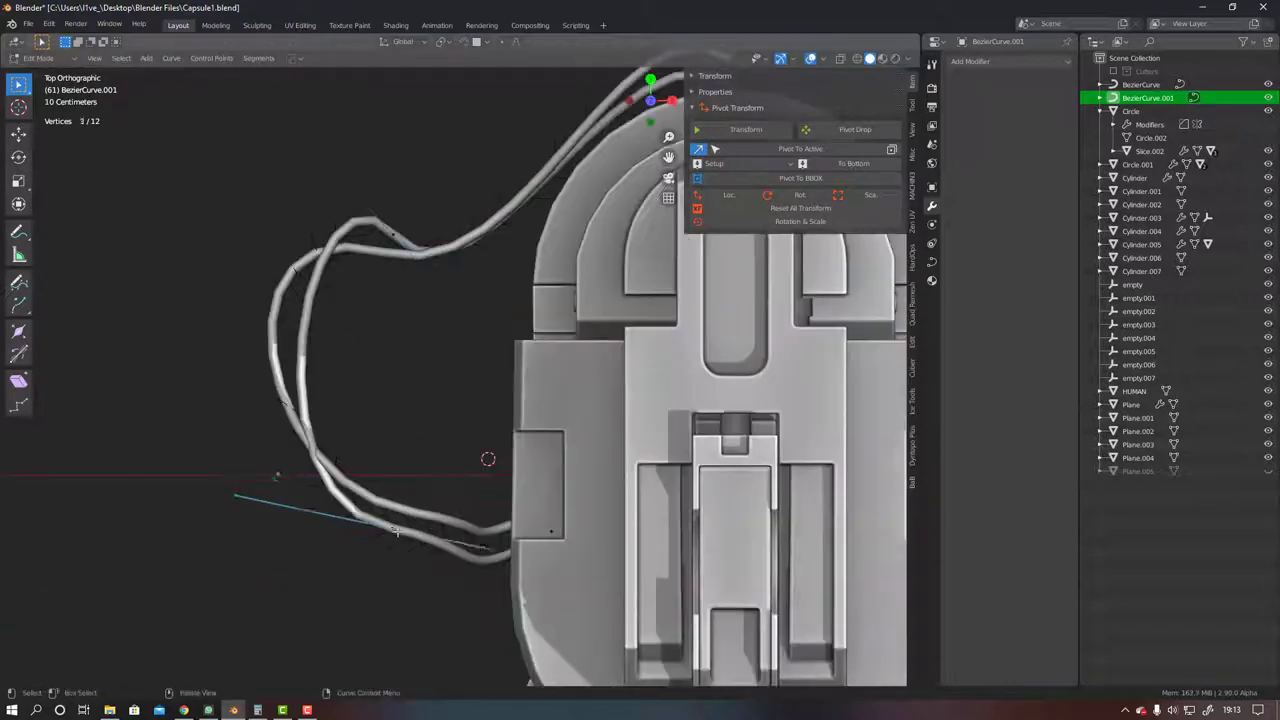
{"action": "key", "text": "g"}
{"action": "left_click", "coordinate": [320, 391]}
{"action": "middle_click_drag", "start_coordinate": [320, 391], "coordinate": [227, 346]}
{"action": "key", "text": "Tab"}
{"action": "scroll", "coordinate": [227, 346], "scroll_direction": "down", "scroll_amount": 4}
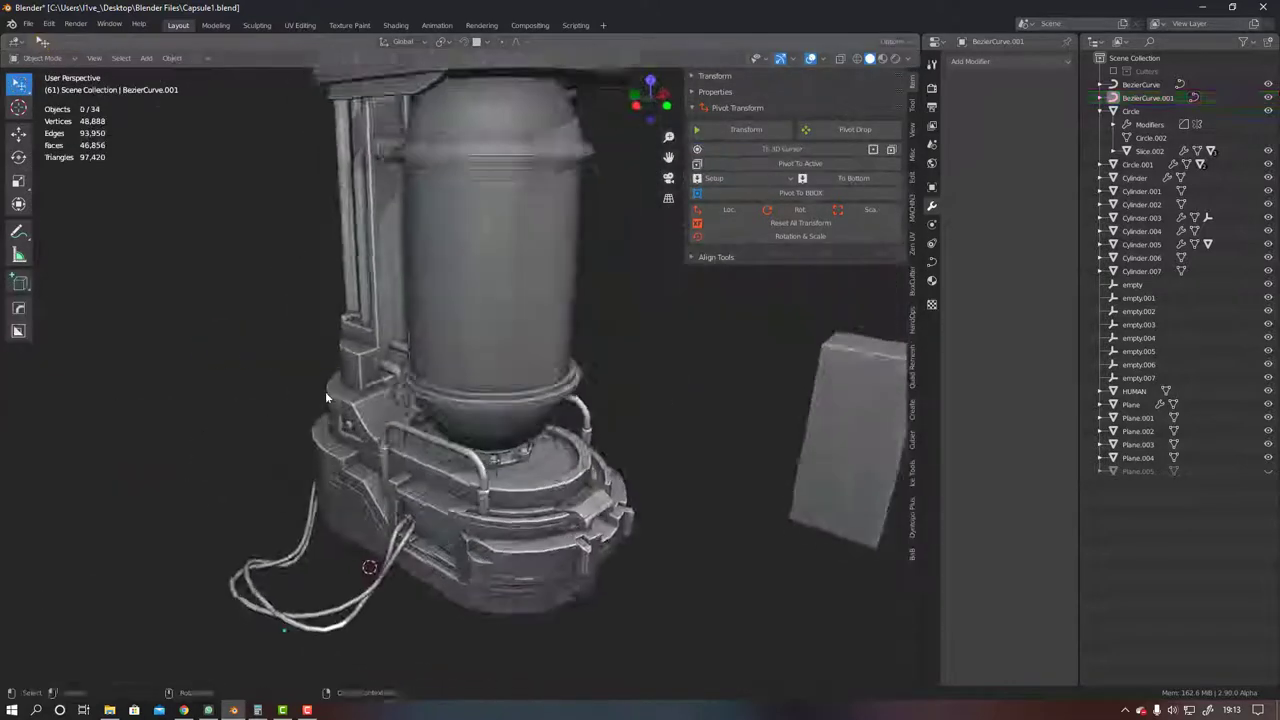
{"action": "middle_click_drag", "start_coordinate": [325, 391], "coordinate": [339, 420]}
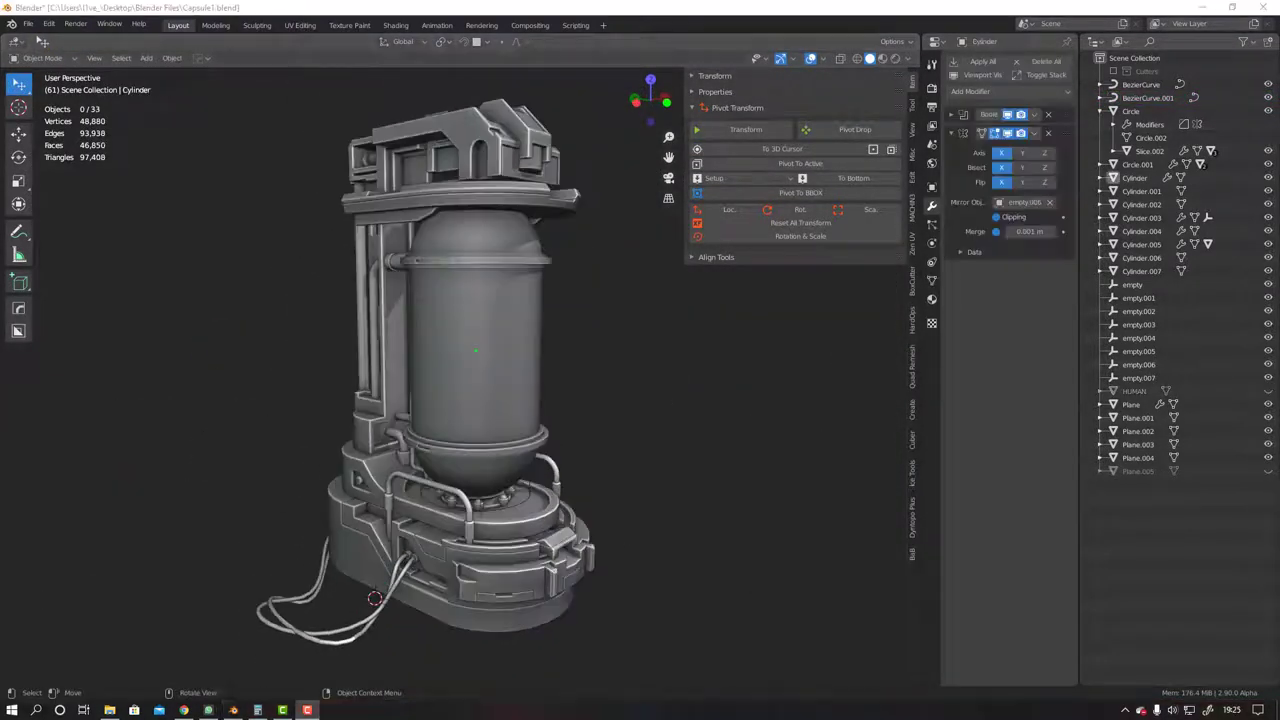